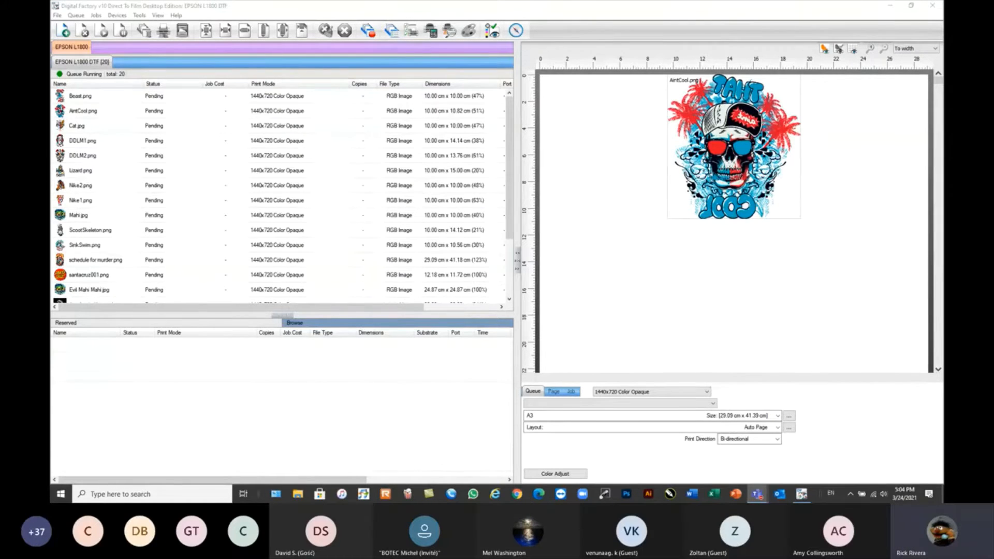
left_click(495, 13)
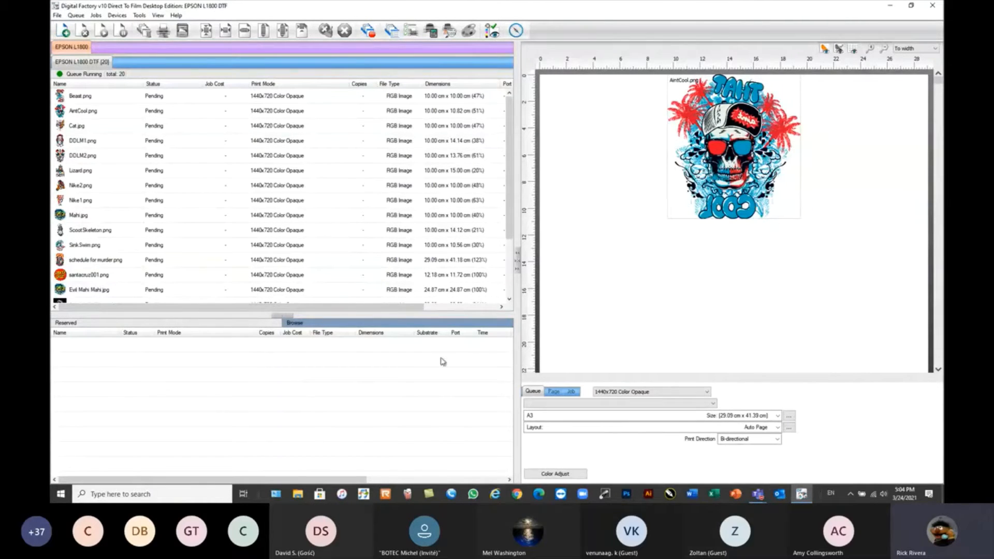
left_click(674, 311)
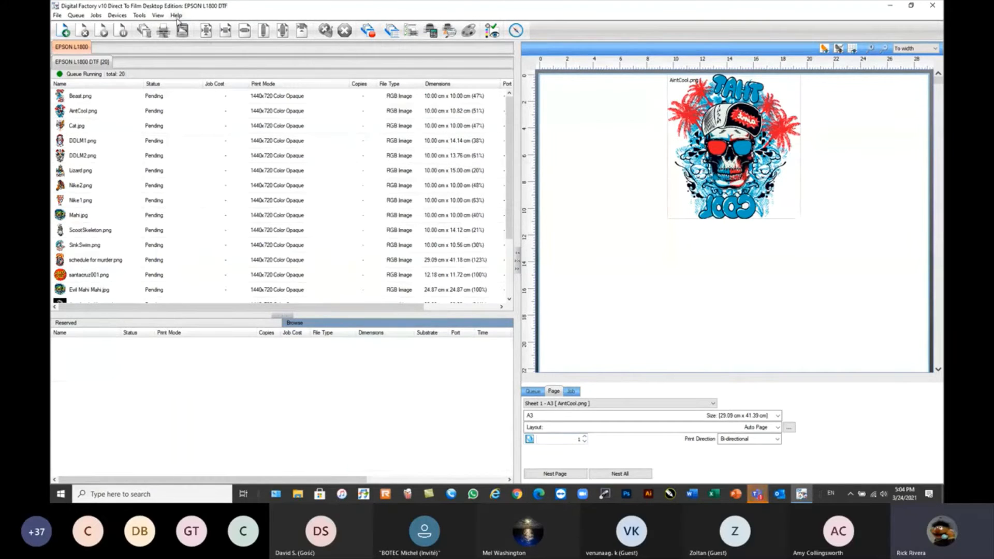
Start creating a new queue for the Epson SC-P600 DTF printer and check the list of installable printers.
left_click(118, 15)
left_click(132, 27)
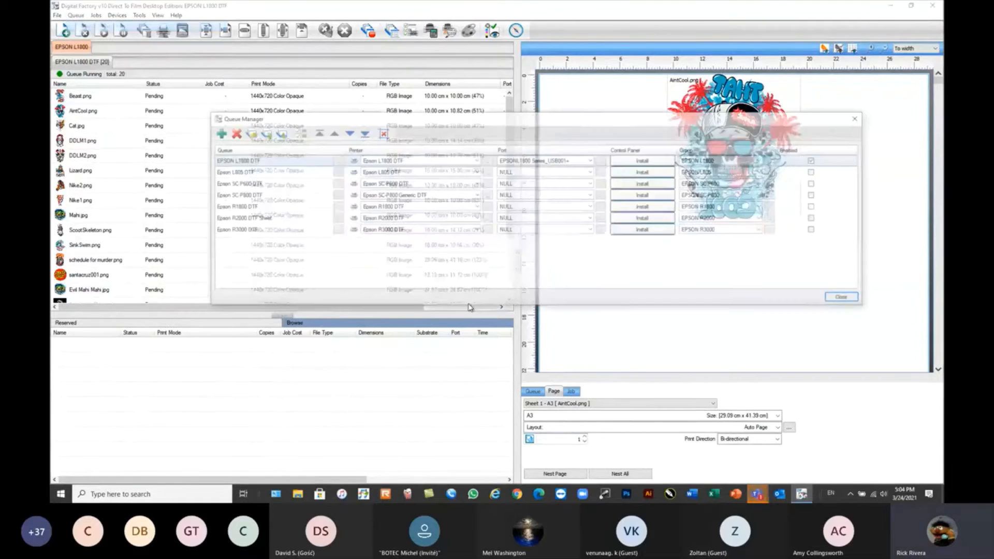
left_click(217, 133)
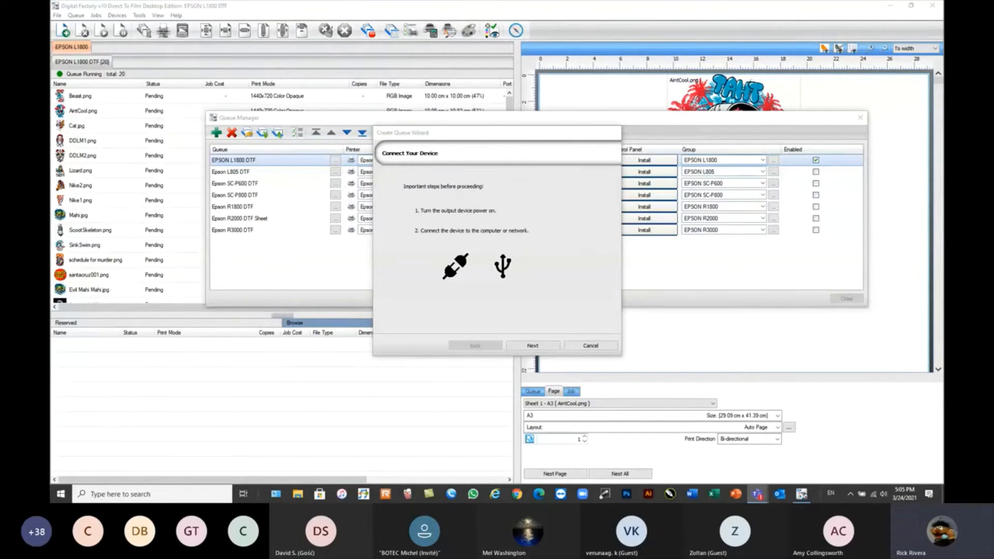
left_click(537, 348)
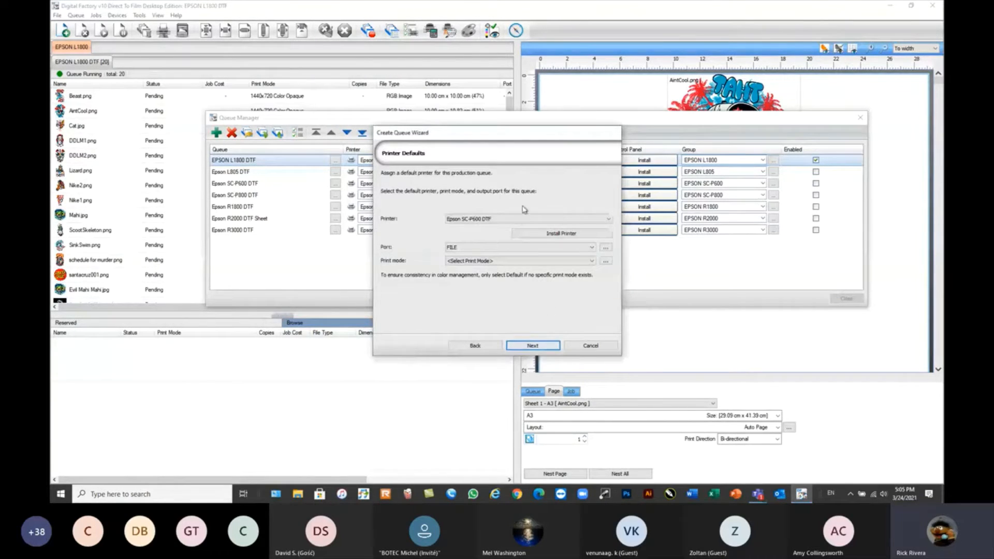
left_click(560, 234)
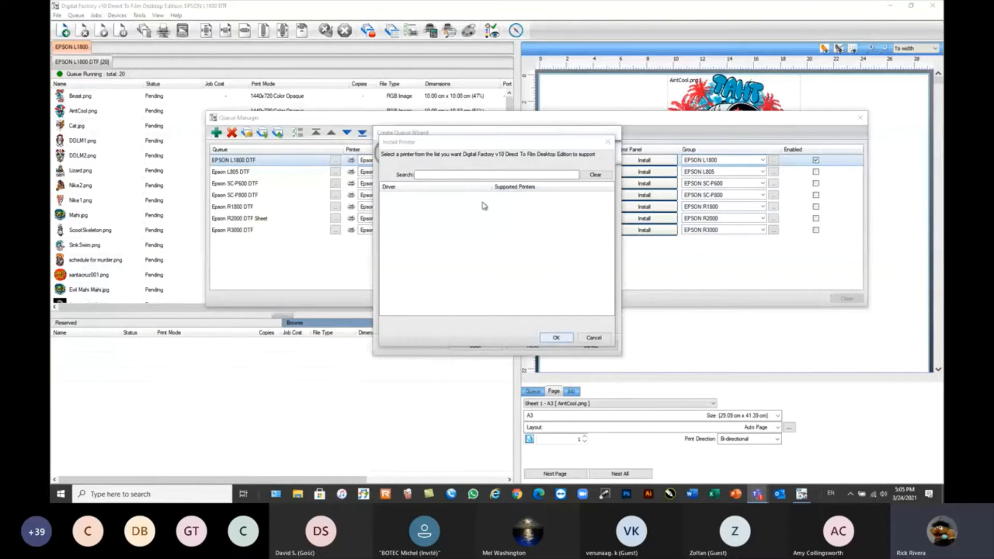
mouse_move(467, 143)
left_mouse_down()
mouse_move(490, 184)
mouse_move(337, 175)
mouse_move(496, 158)
mouse_move(480, 151)
left_mouse_up()
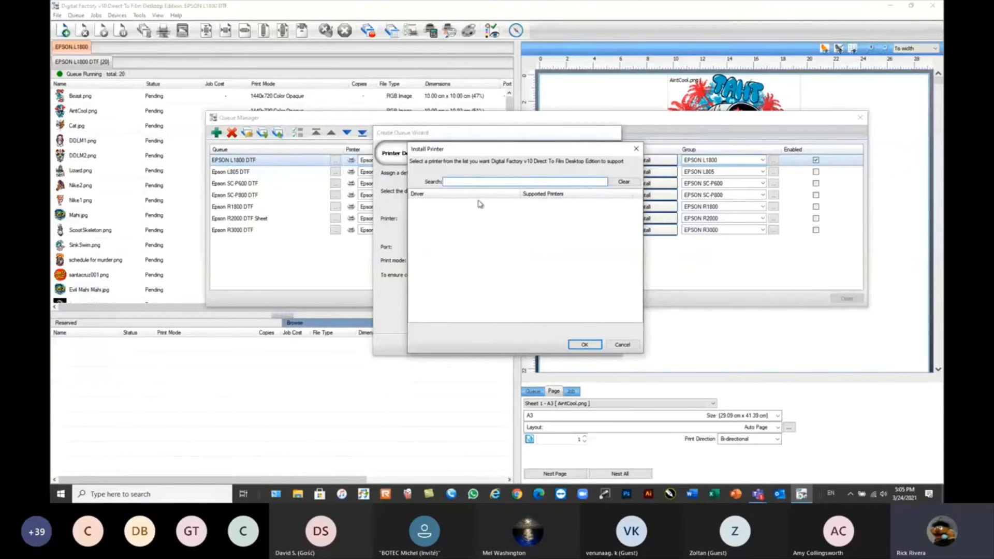
left_click(622, 345)
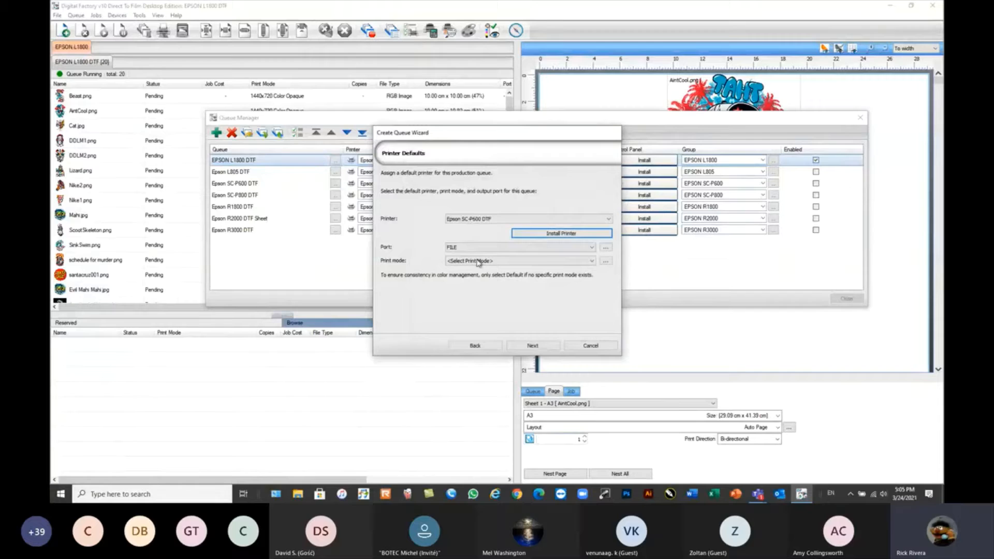
Try the EPSONL1800 Series_USB001+ port for the new queue, cancel the queue creation and close the Queue Manager.
left_click(514, 247)
left_click(493, 257)
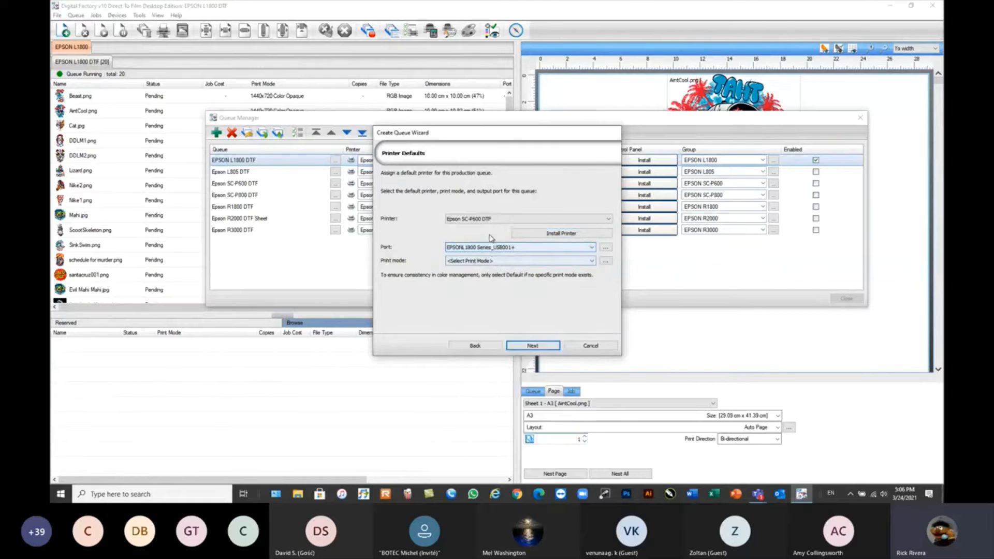
left_click(590, 346)
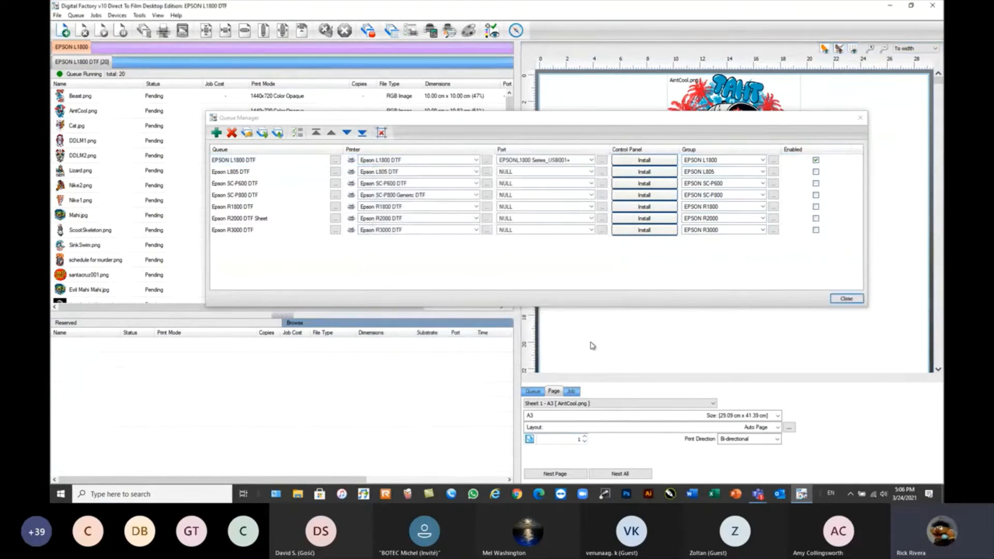
left_click(847, 300)
Open the Queue Manager with the list of configured printer queues.
mouse_move(452, 275)
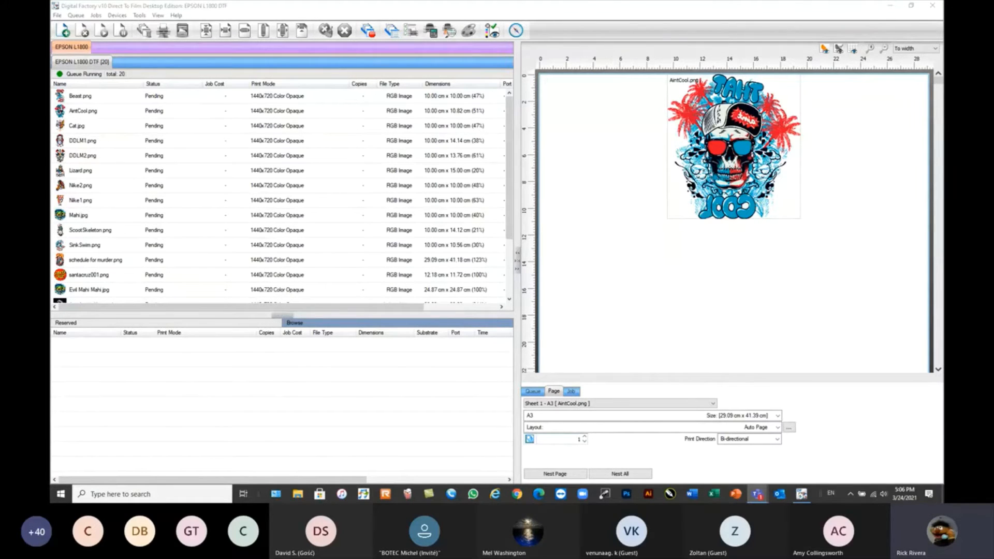
left_click(452, 283)
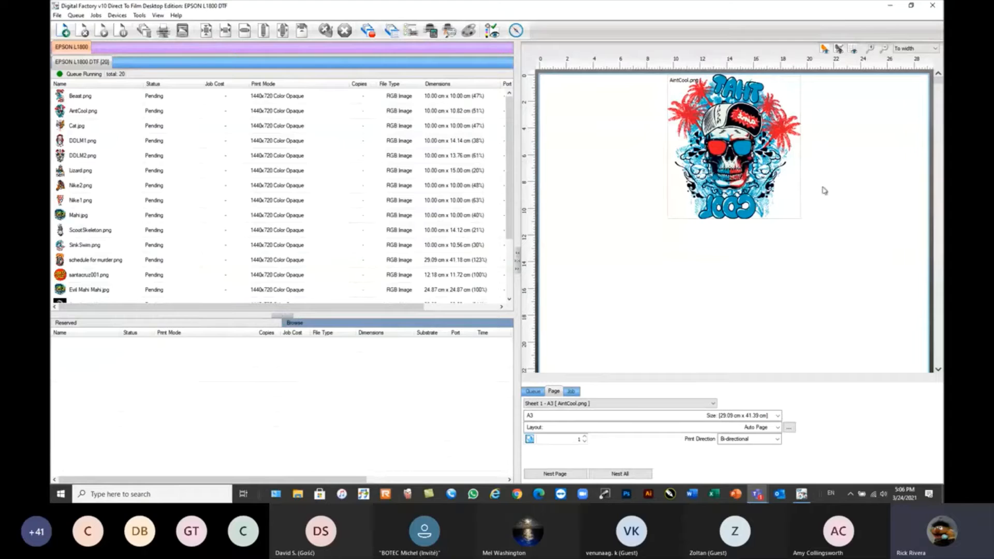
left_click(76, 15)
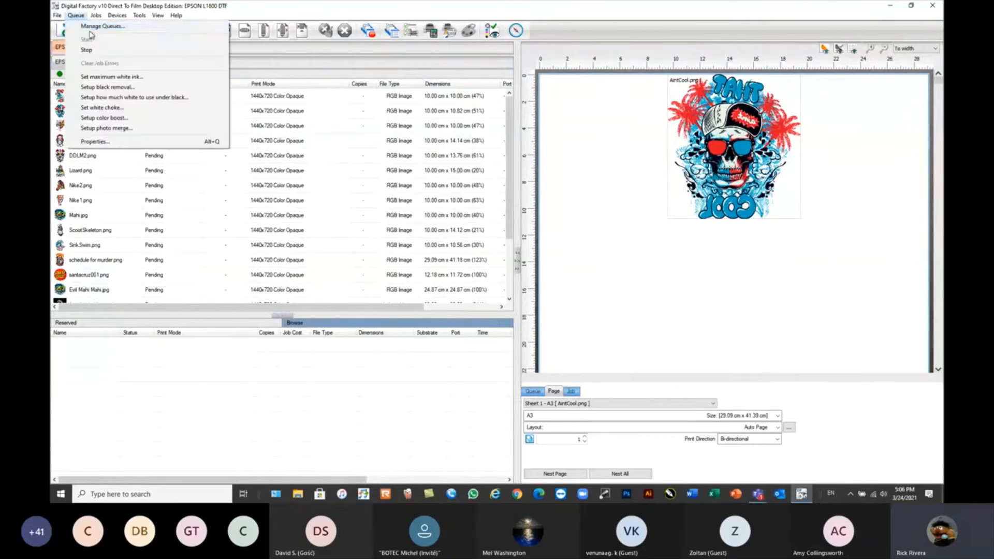
left_click(89, 25)
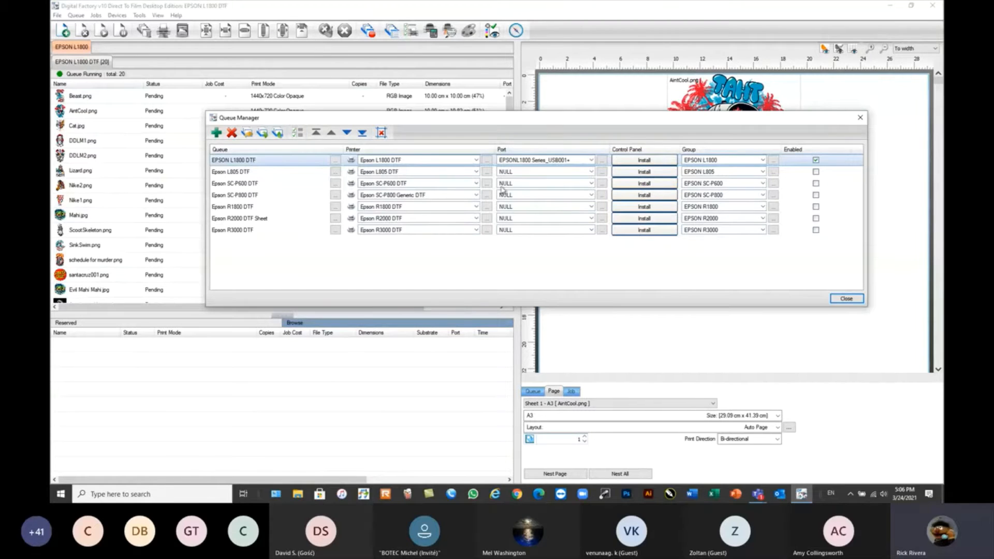
Try the TCP/IP (Network Device) port for the EPSON L1800 DTF queue and cancel its port settings.
left_click(591, 161)
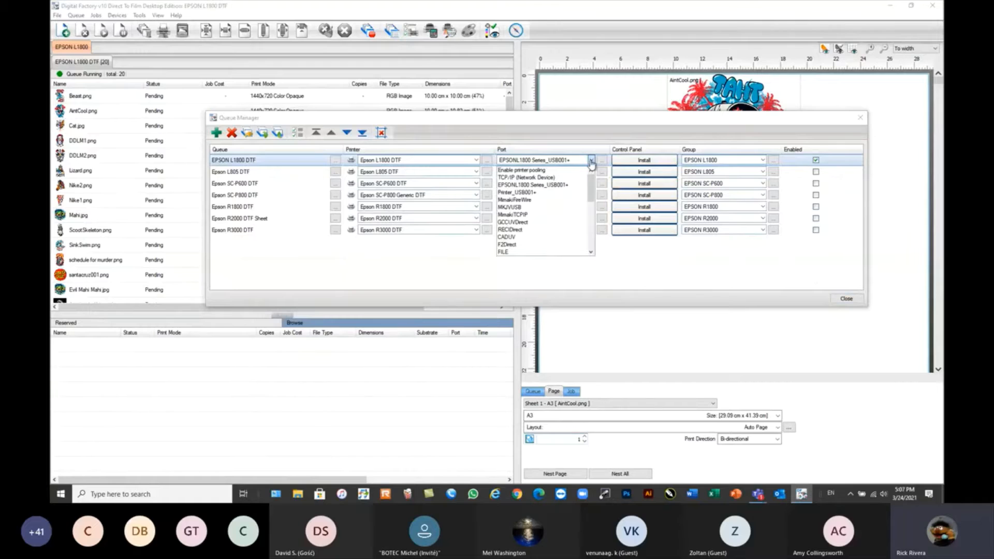
left_click(537, 178)
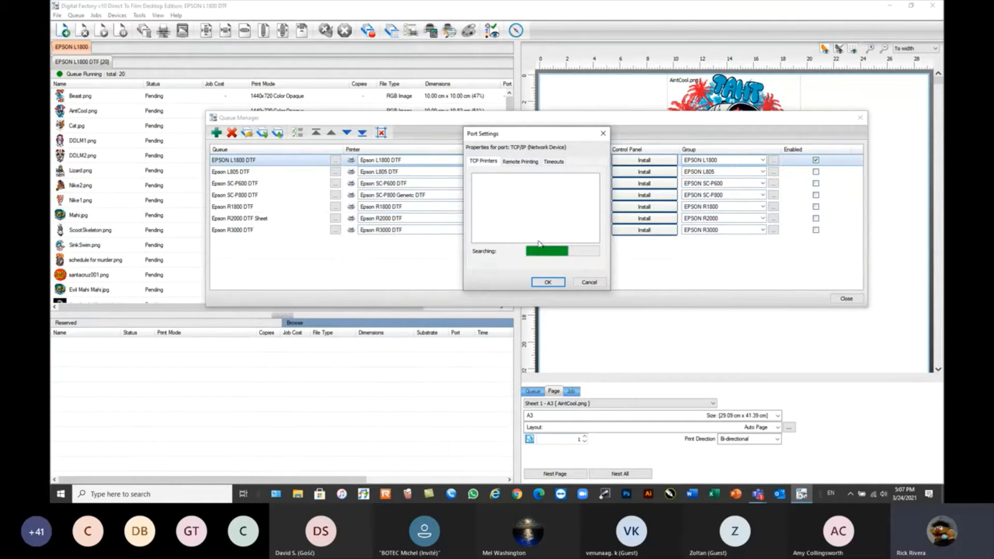
left_click(589, 282)
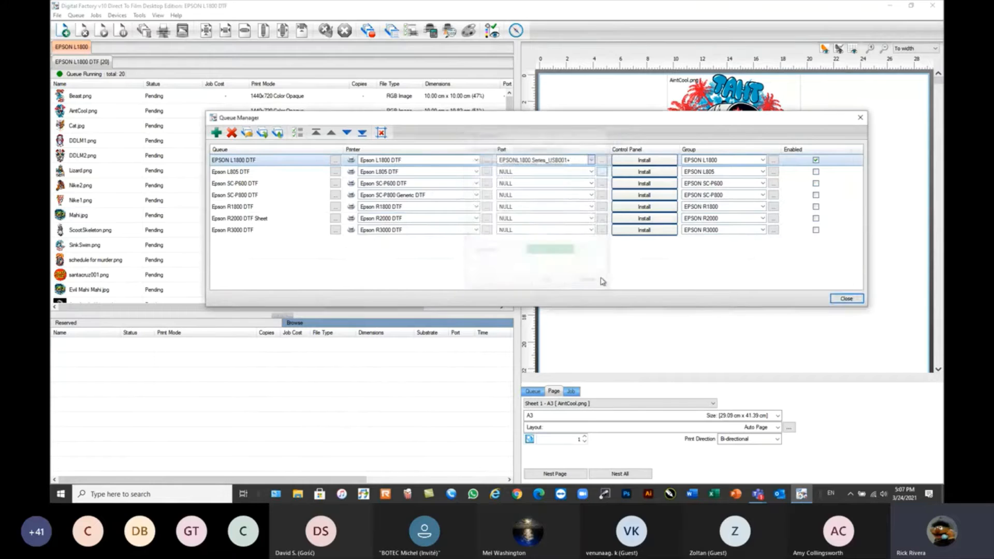
Assign the EPSONL1800 Series_USB001+ port to the EPSON L1800 DTF queue.
left_click(591, 160)
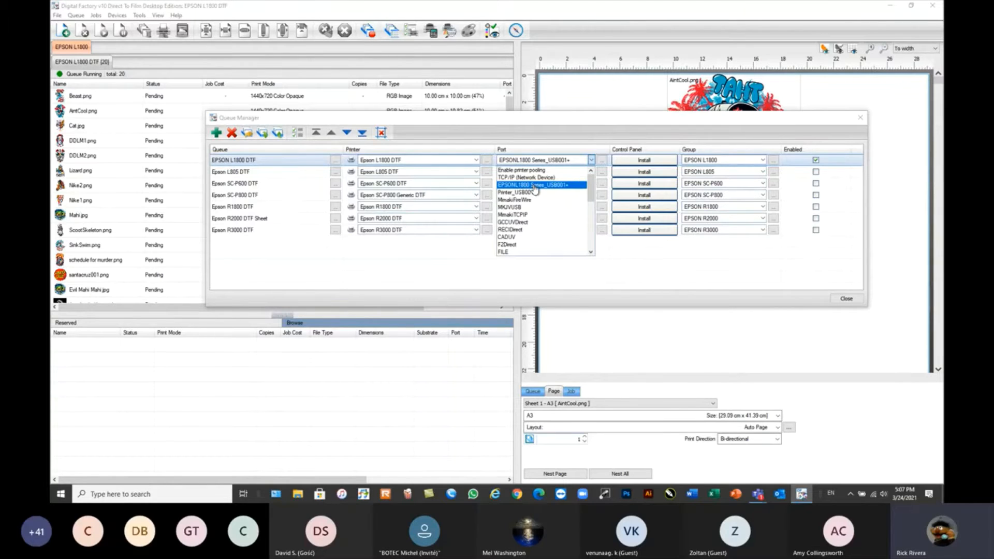
left_click(535, 186)
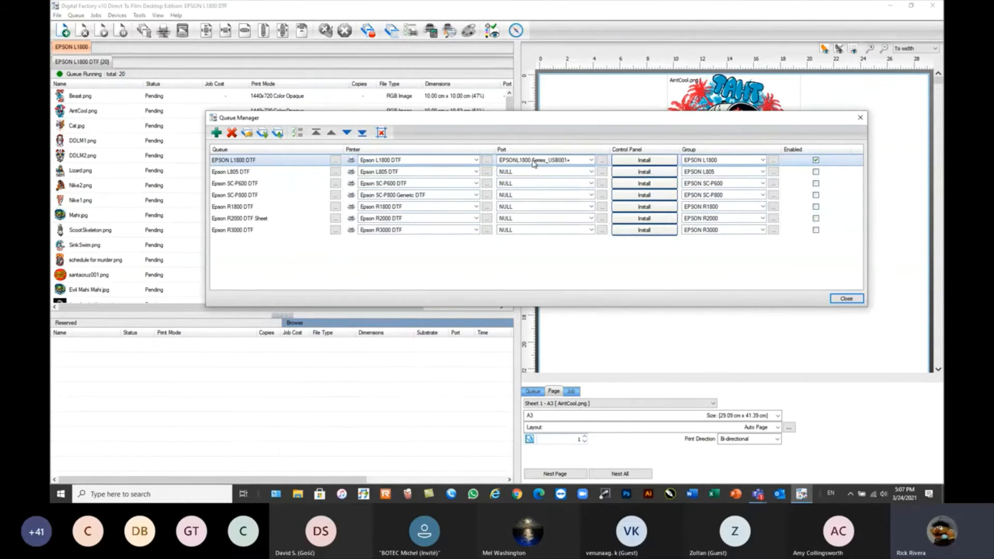
left_click(592, 161)
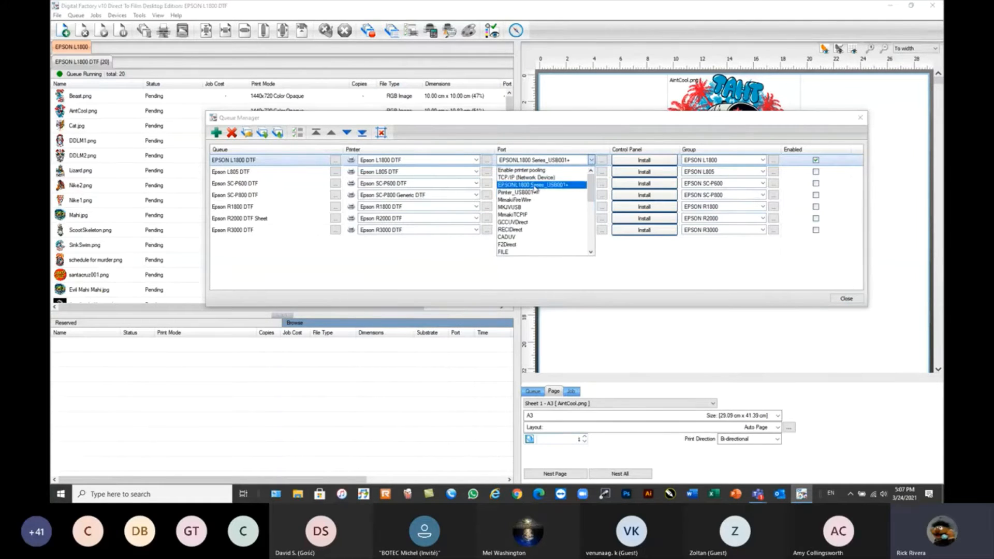
left_click(534, 186)
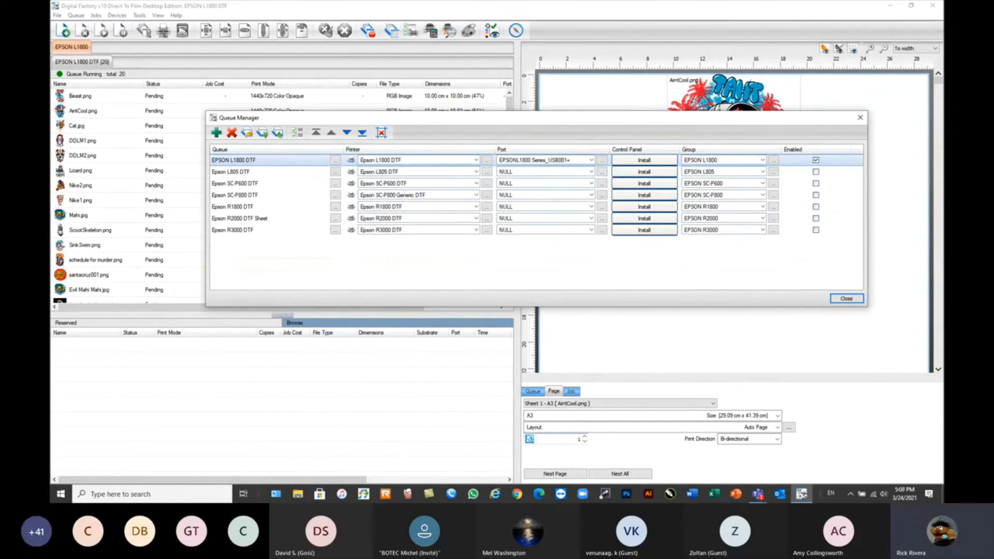
Duplicate the EPSON L1800 DTF queue with the name suffix A3 and close the Queue Manager.
left_click_drag(577, 121, 572, 144)
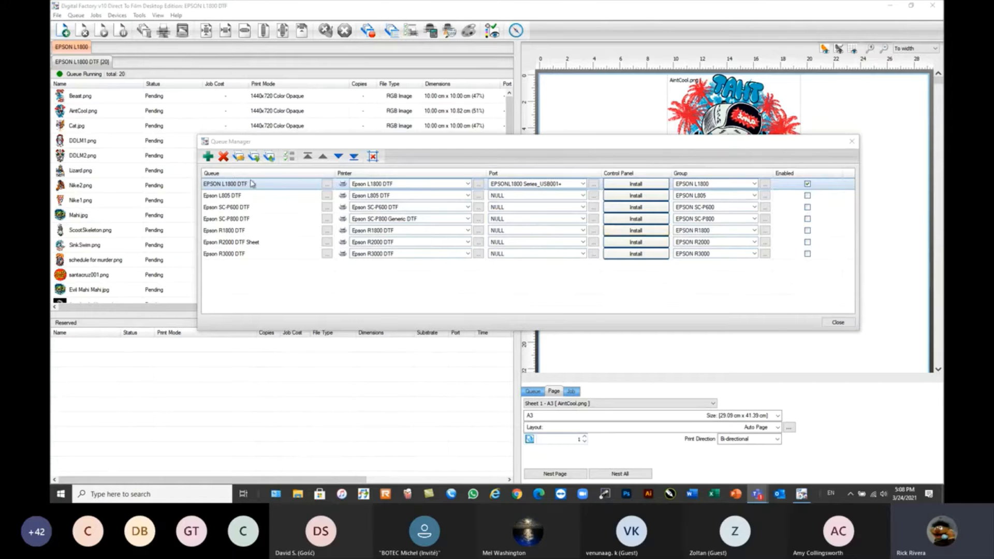
left_click(217, 182)
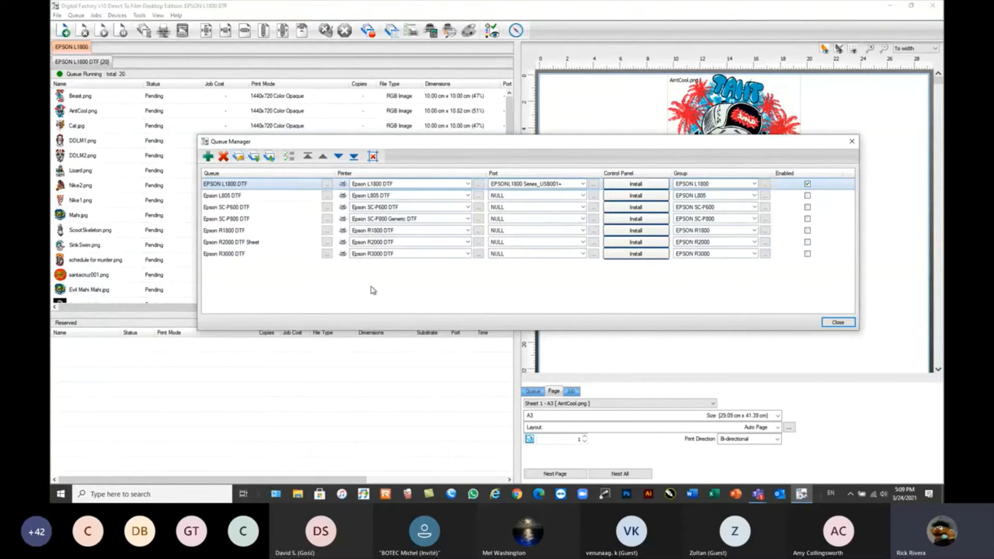
left_click(239, 157)
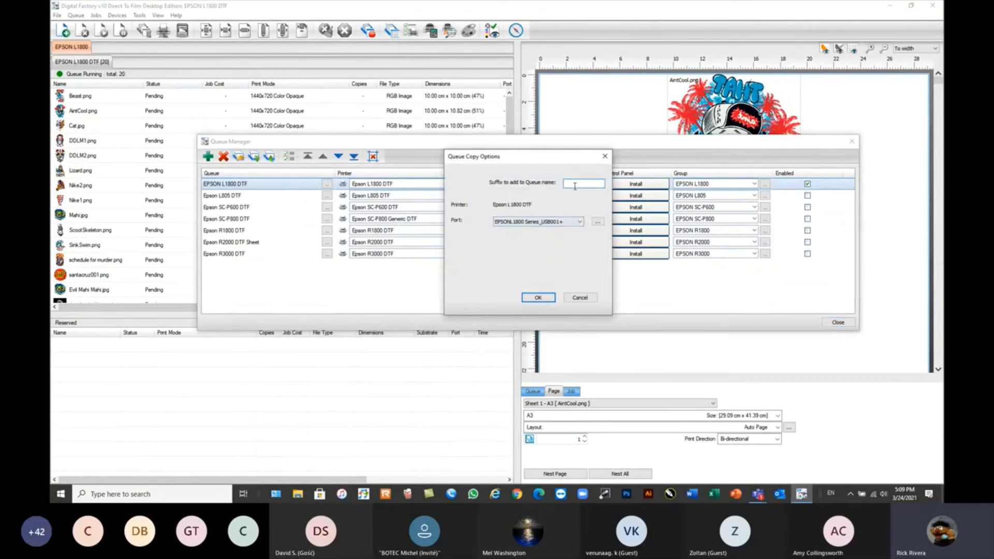
type("A#")
key("BackSpace")
type("3")
left_click(546, 301)
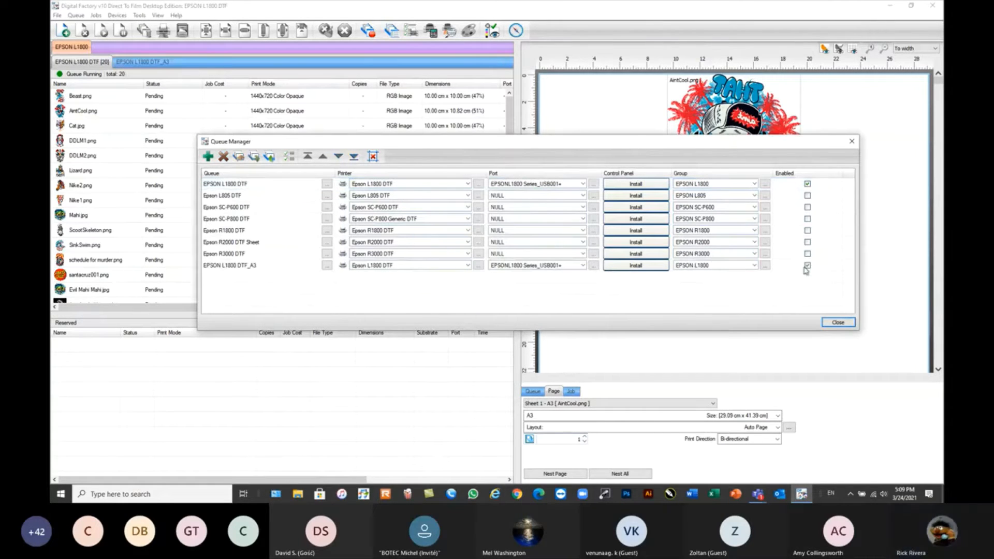
left_click(839, 326)
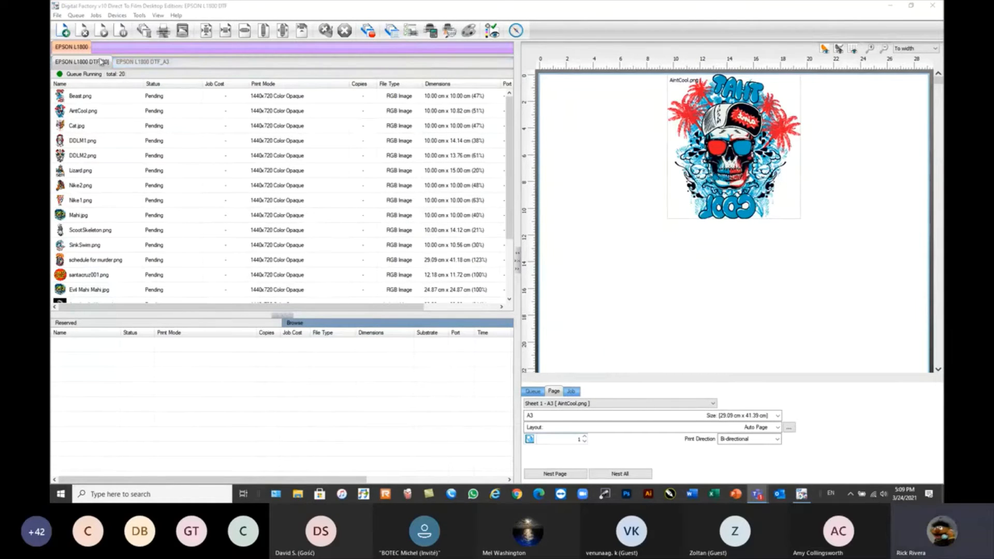
Switch to the EPSON L1800 DTF_A3 queue and set its media size to A4.
left_click(141, 61)
left_click(96, 62)
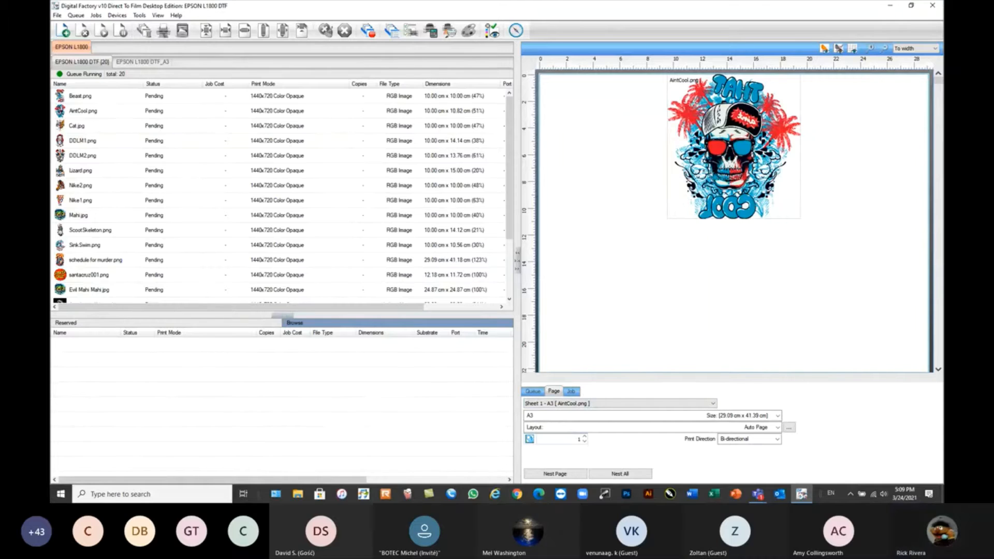
left_click(152, 63)
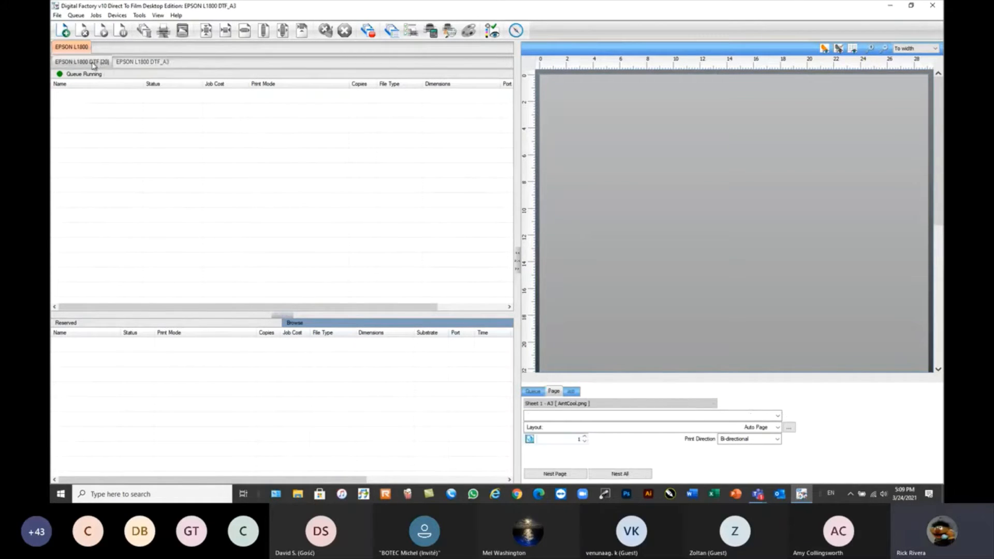
left_click(559, 416)
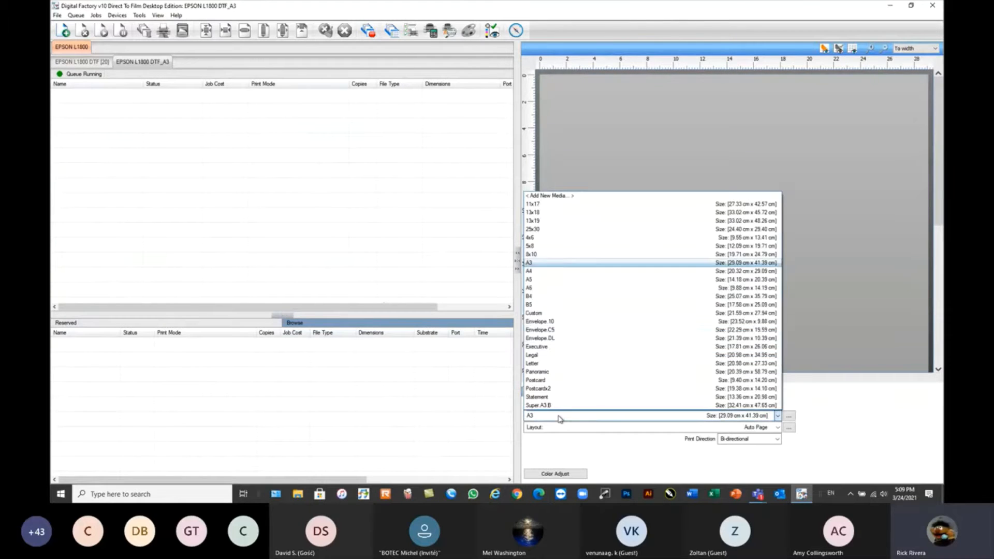
left_click(535, 272)
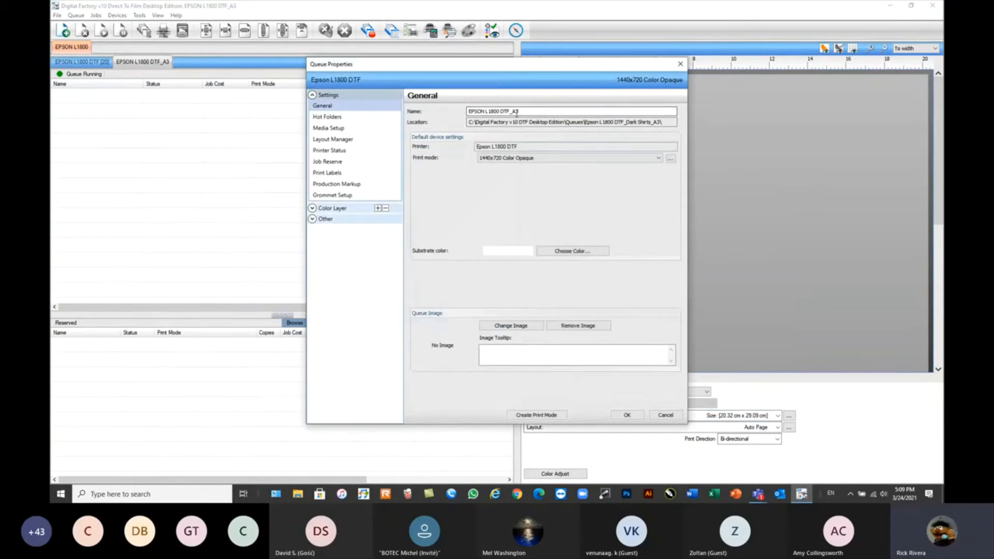
Rename the copied queue to EPSON L1800 DTF_A4 in its queue properties.
left_click_drag(515, 111, 532, 112)
type("4")
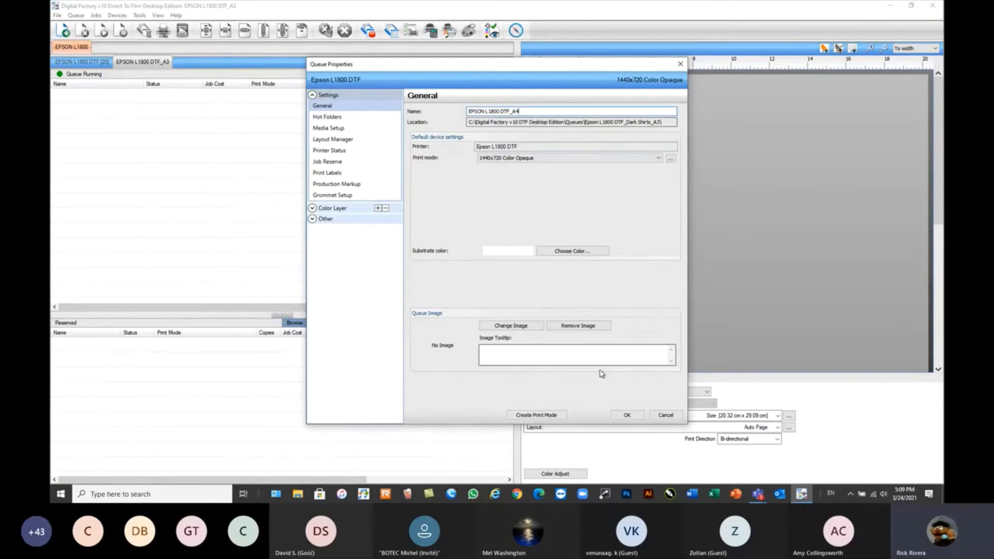
left_click(627, 415)
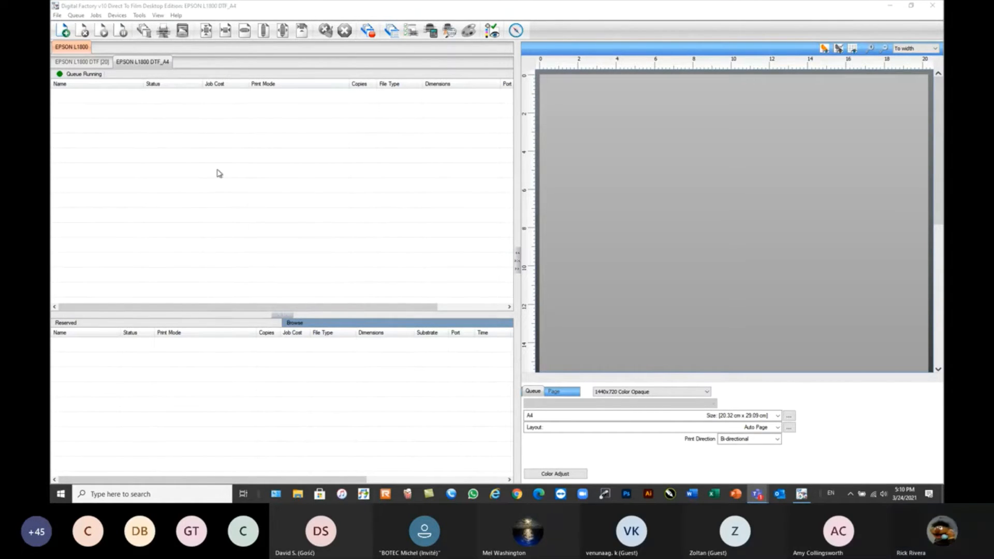
Switch back and forth between the EPSON L1800 DTF and EPSON L1800 DTF_A4 queues to compare their jobs and page settings.
left_click(146, 62)
left_click(83, 64)
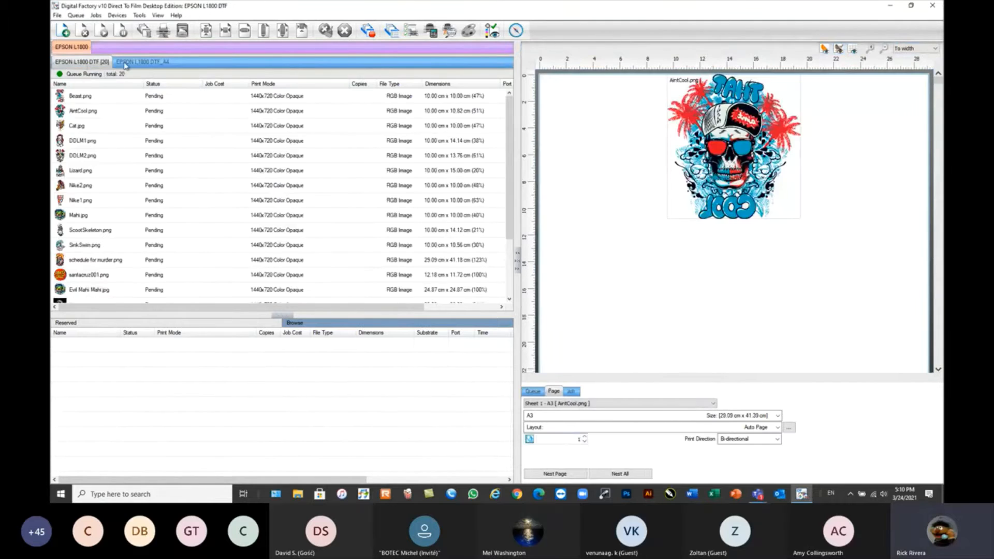
left_click(130, 63)
left_click(95, 64)
left_click(147, 63)
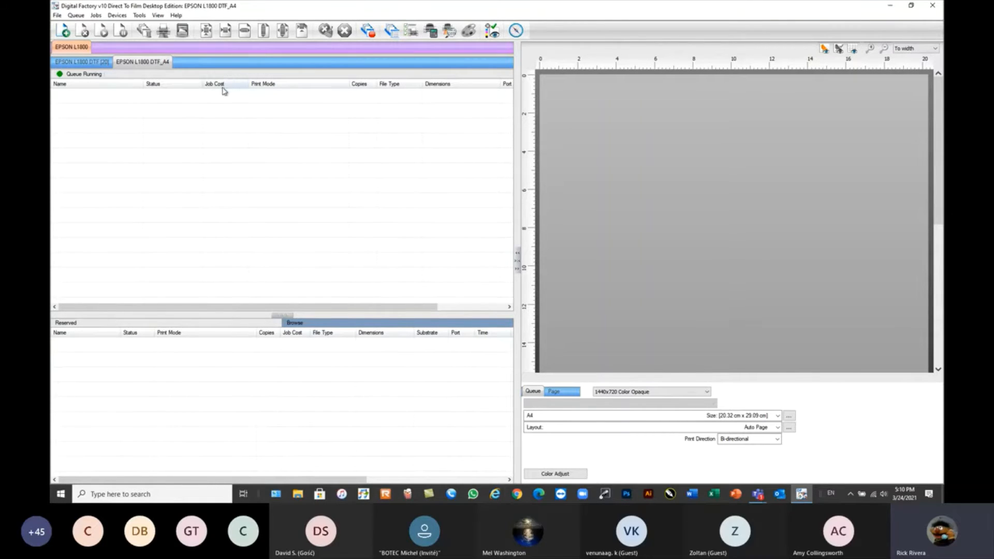
left_click(100, 67)
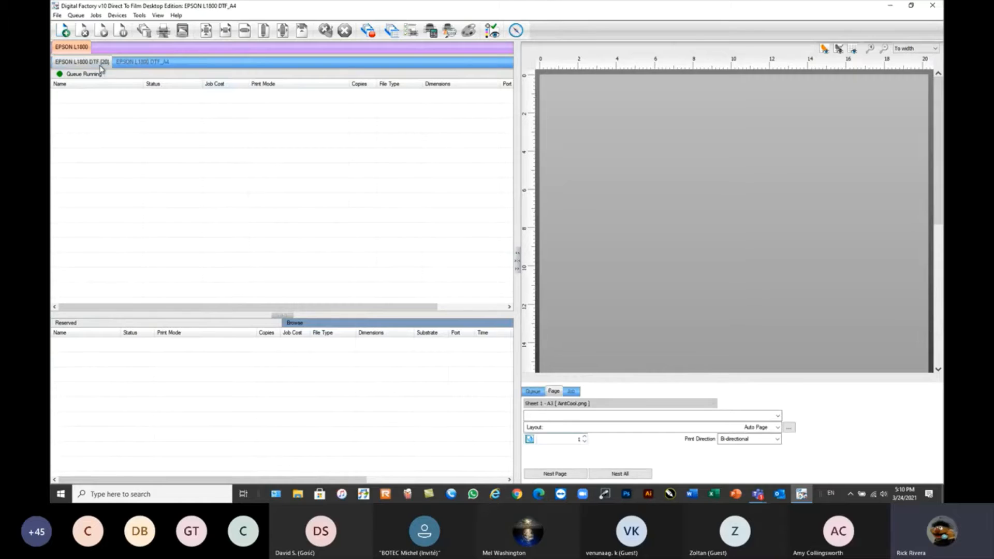
Disable the EPSON L1800 DTF_A4 queue in the Queue Manager and close the manager.
left_click(135, 65)
left_click(96, 66)
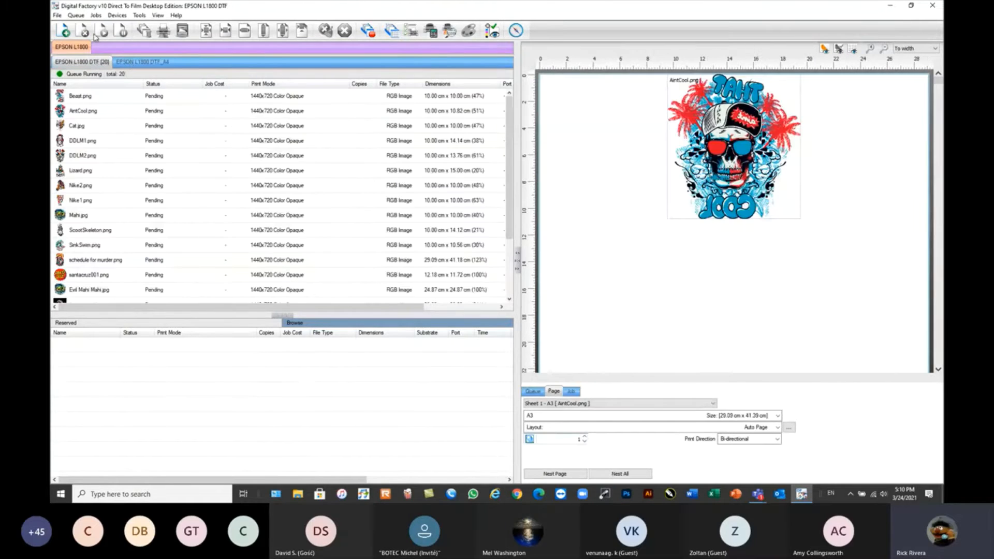
left_click(76, 15)
left_click(98, 26)
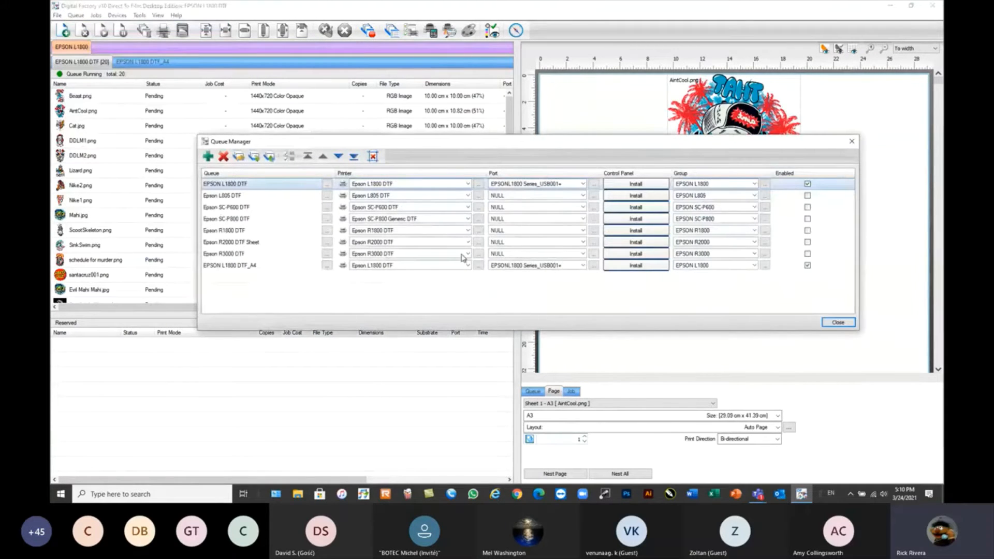
left_click(807, 265)
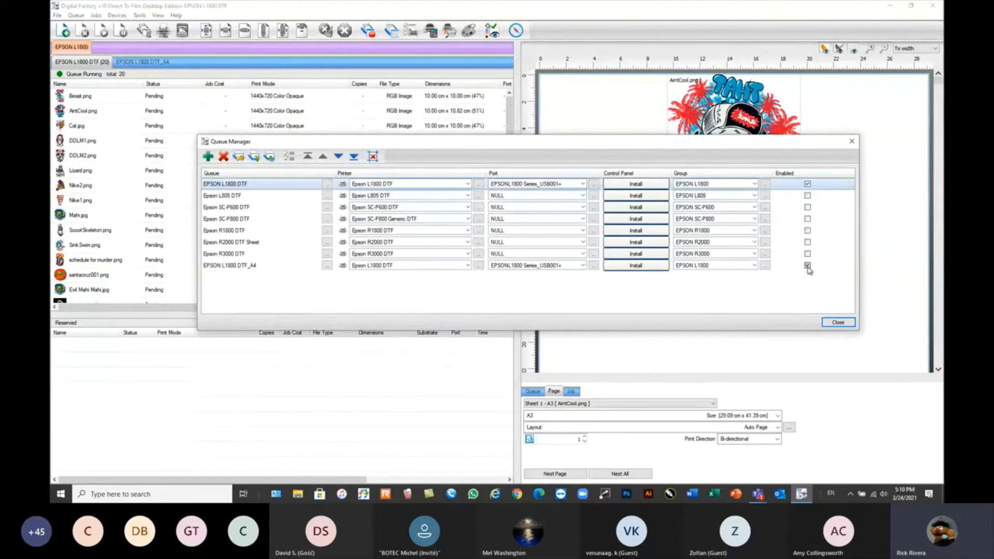
left_click(838, 322)
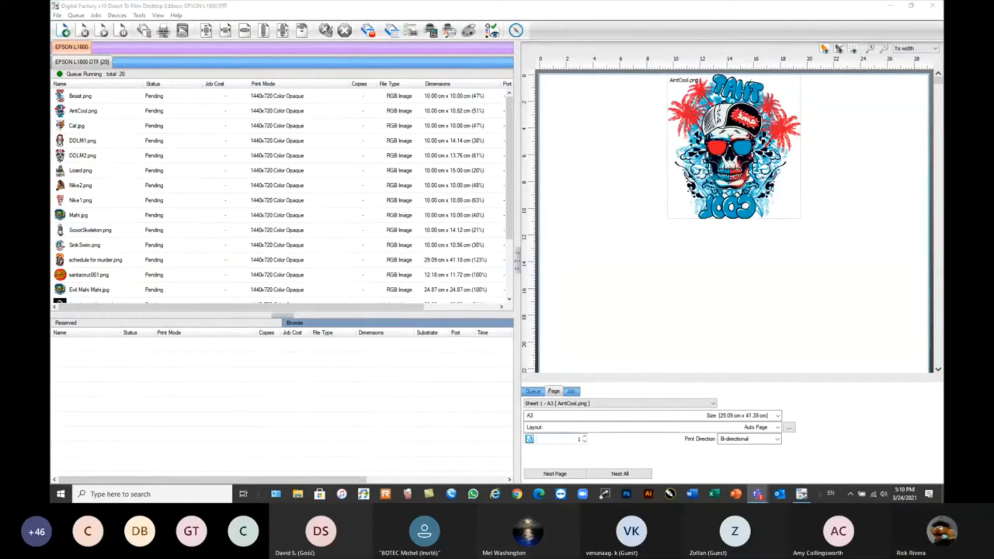
Review the supported file formats for adding a job to the EPSON L1800 DTF queue, and cancel without opening a file.
left_click(276, 13)
mouse_move(269, 102)
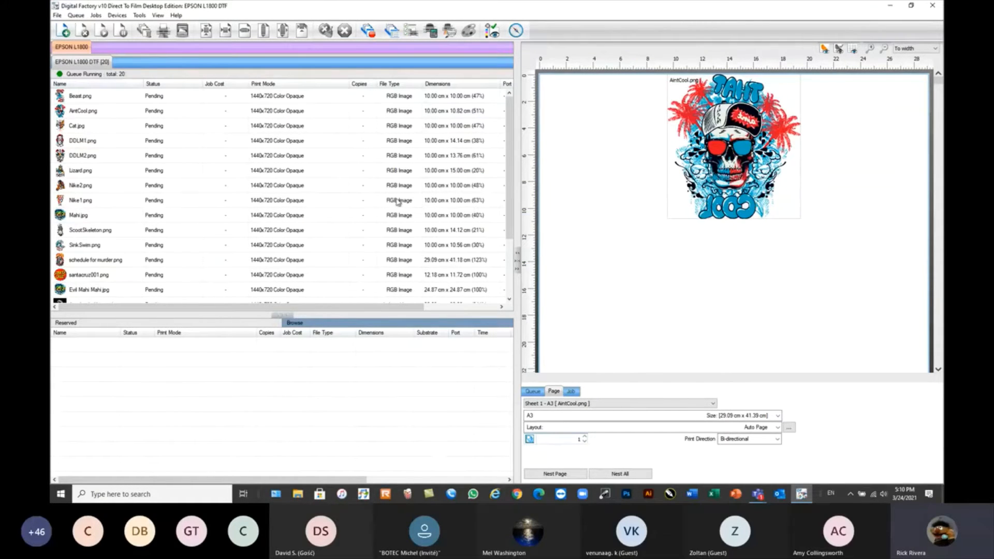
left_click(62, 31)
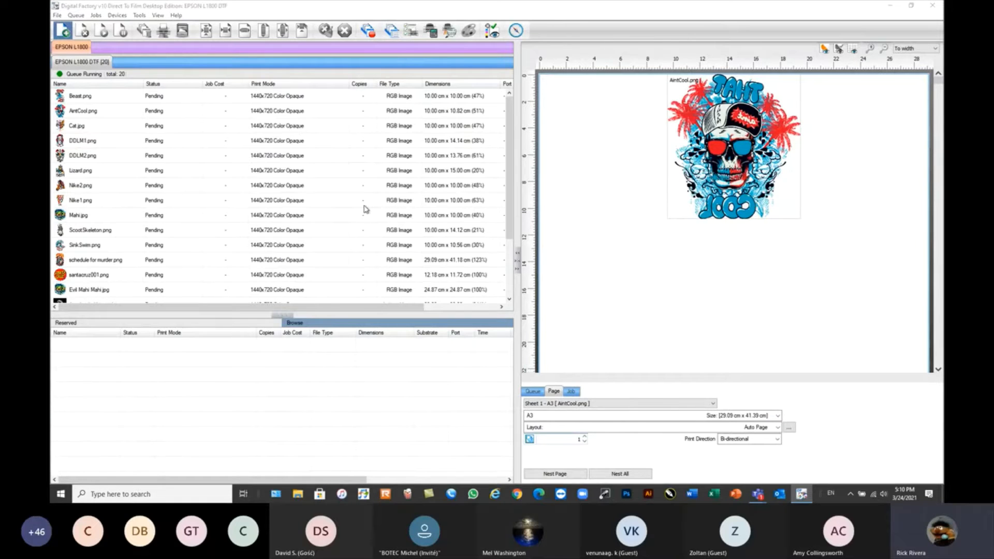
left_click_drag(604, 134, 426, 37)
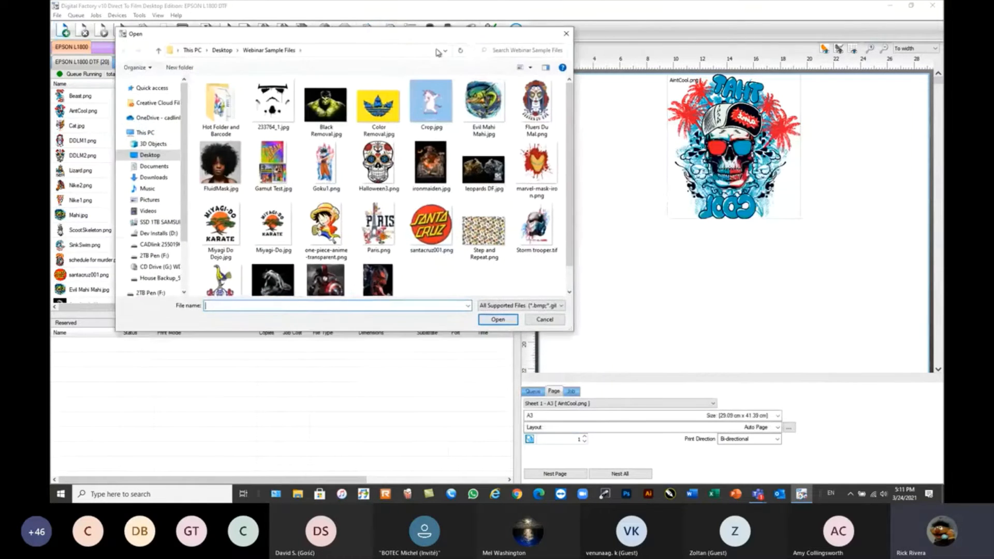
left_click(546, 310)
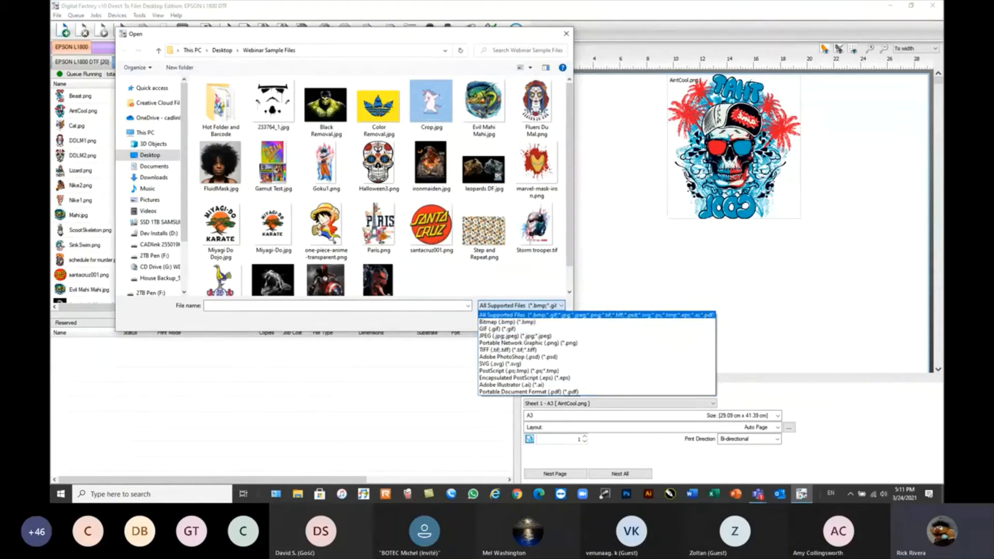
key("alt+Tab")
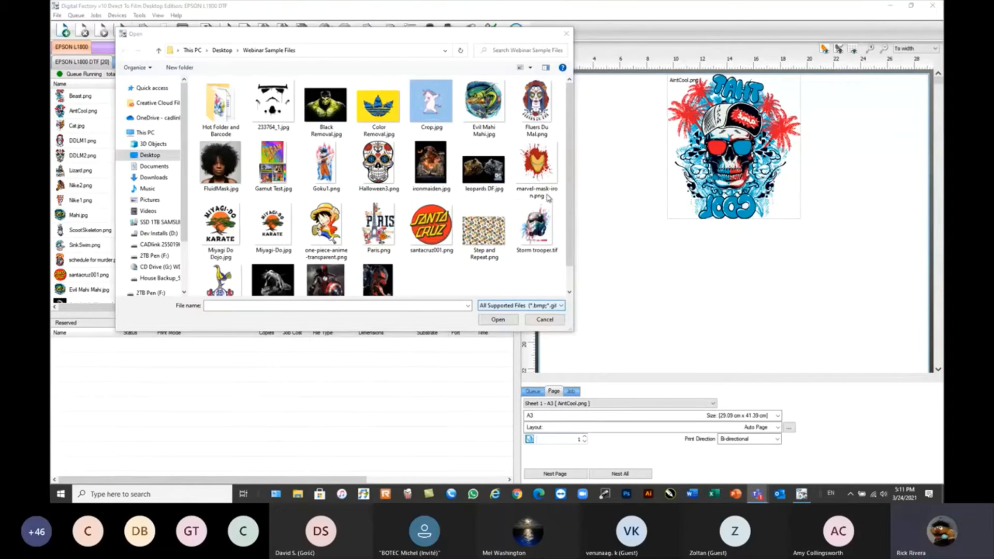
left_click(544, 305)
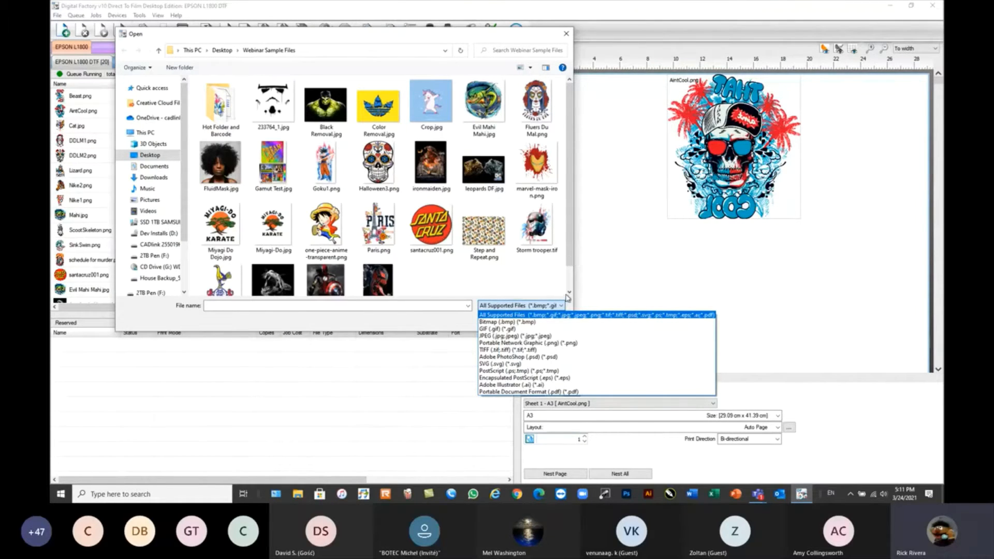
left_click(456, 322)
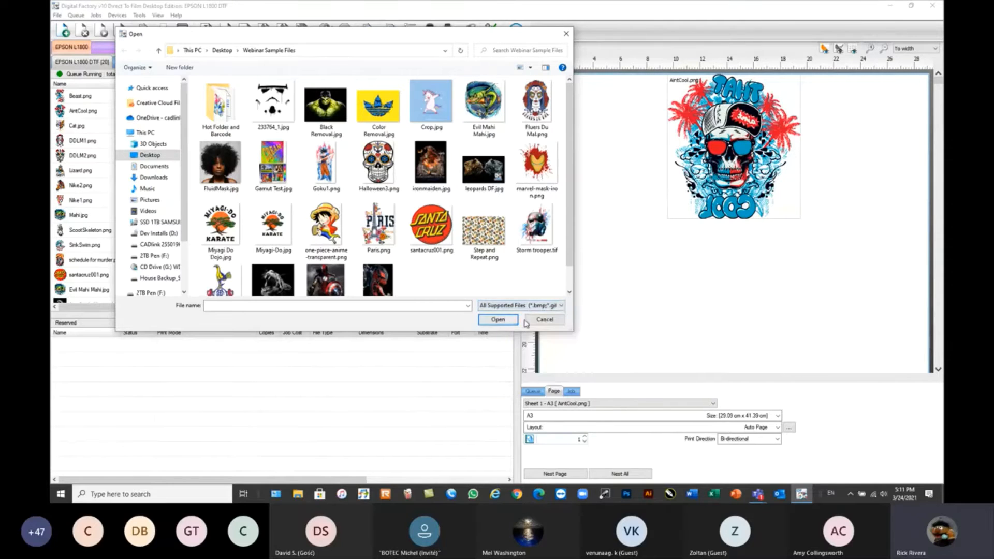
left_click(545, 320)
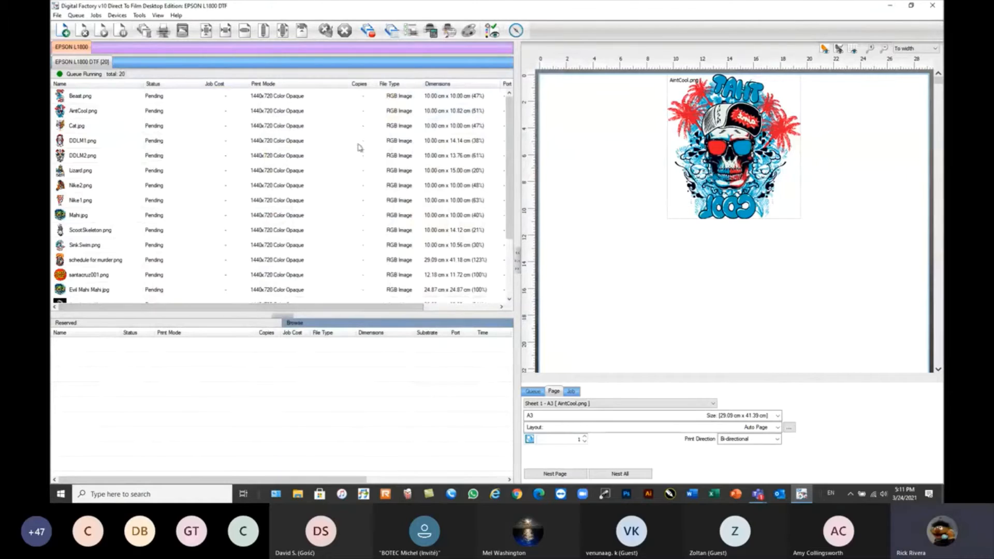
Select the AintCool.png job in the layout preview and examine all the queue's pages at smaller zoom levels.
mouse_move(260, 207)
left_click(761, 141)
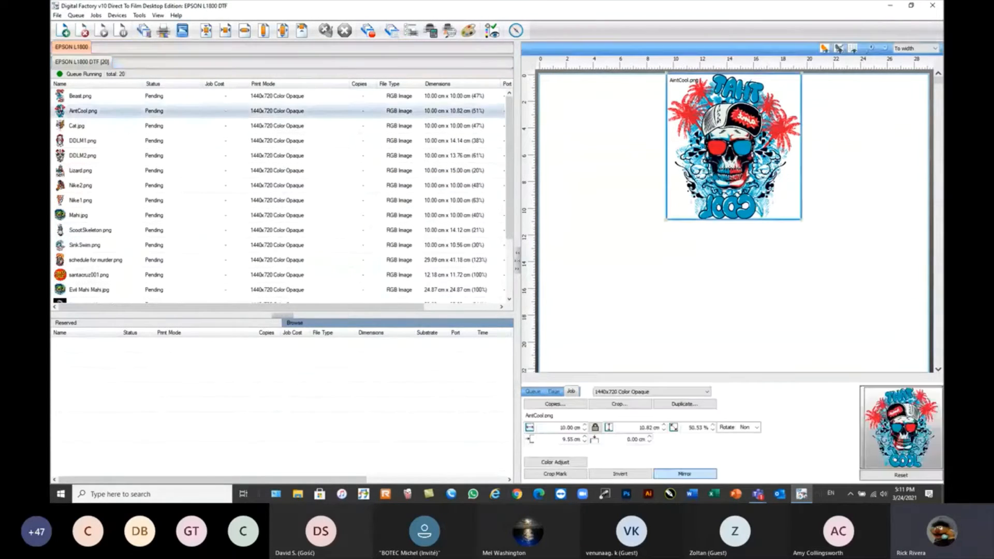
scroll(770, 167, "down", 2)
scroll(753, 162, "down", 3)
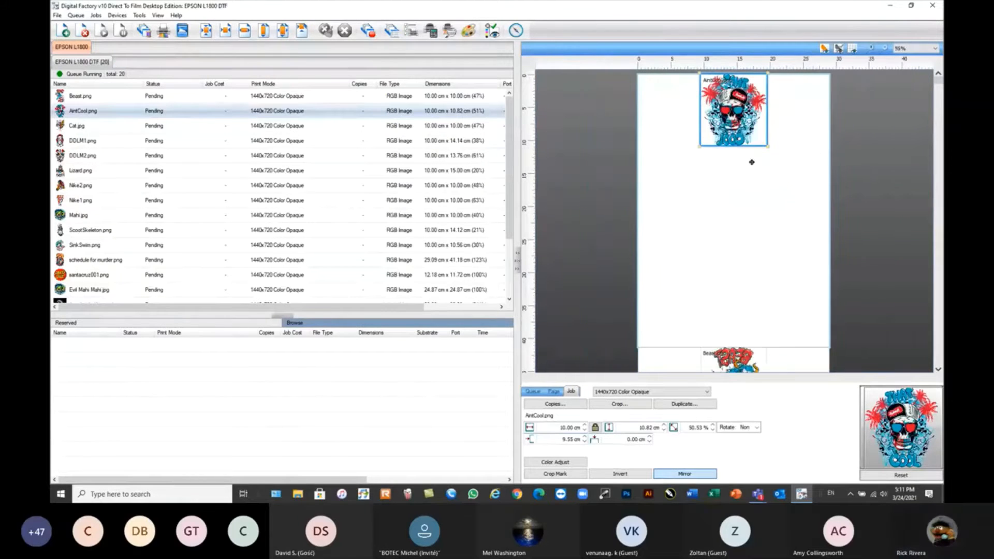
scroll(751, 143, "down", 2)
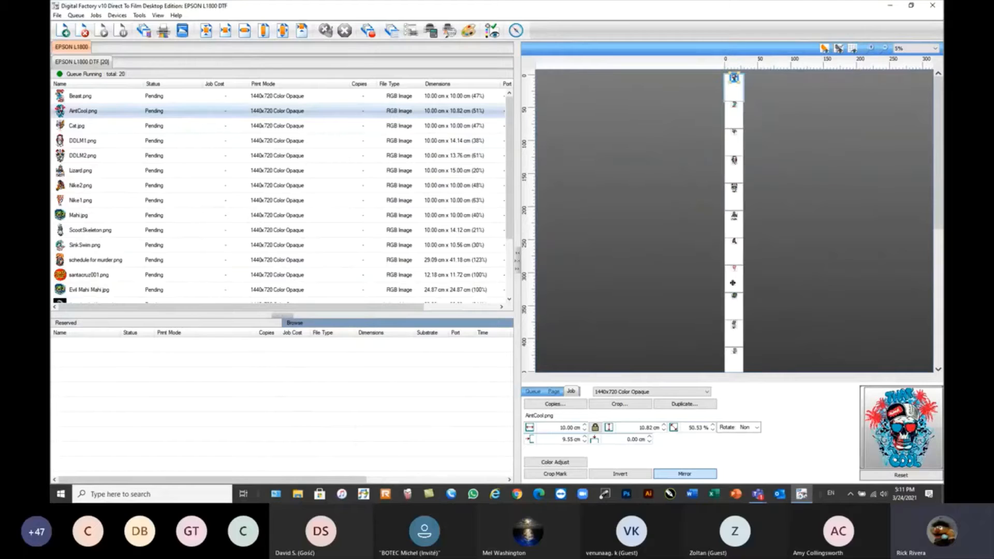
scroll(731, 79, "up", 3)
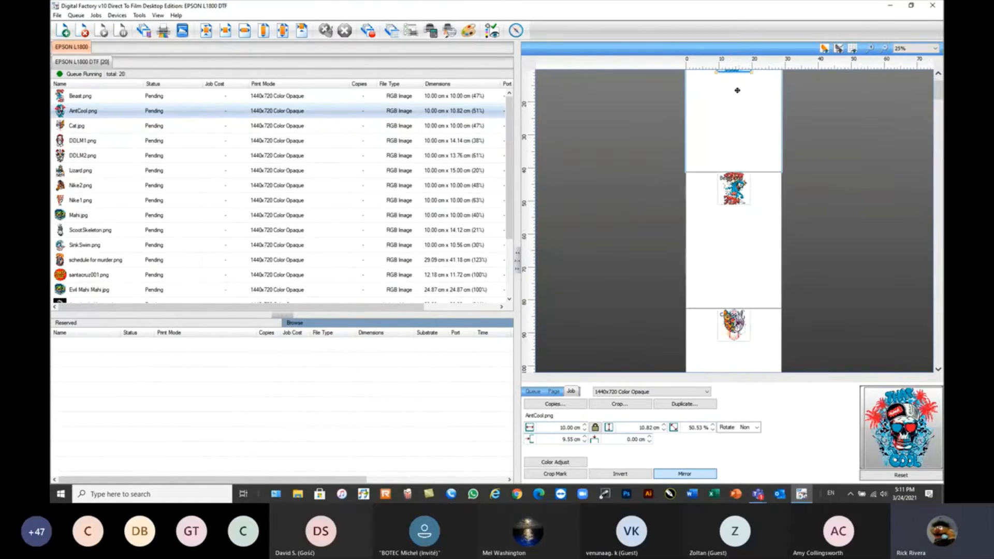
scroll(740, 94, "down", 2)
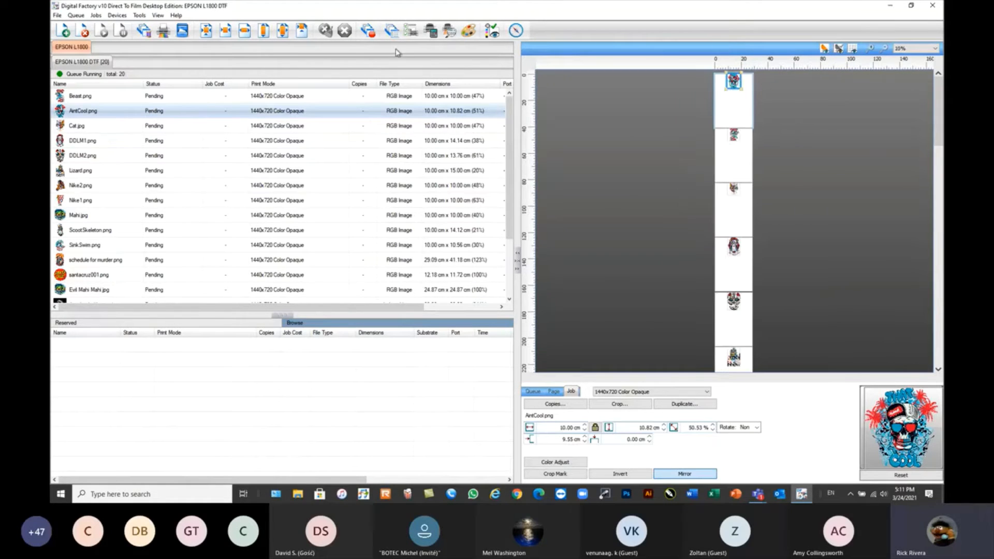
Turn on Single Page Mode and set the layout preview zoom to To fit.
left_click(158, 16)
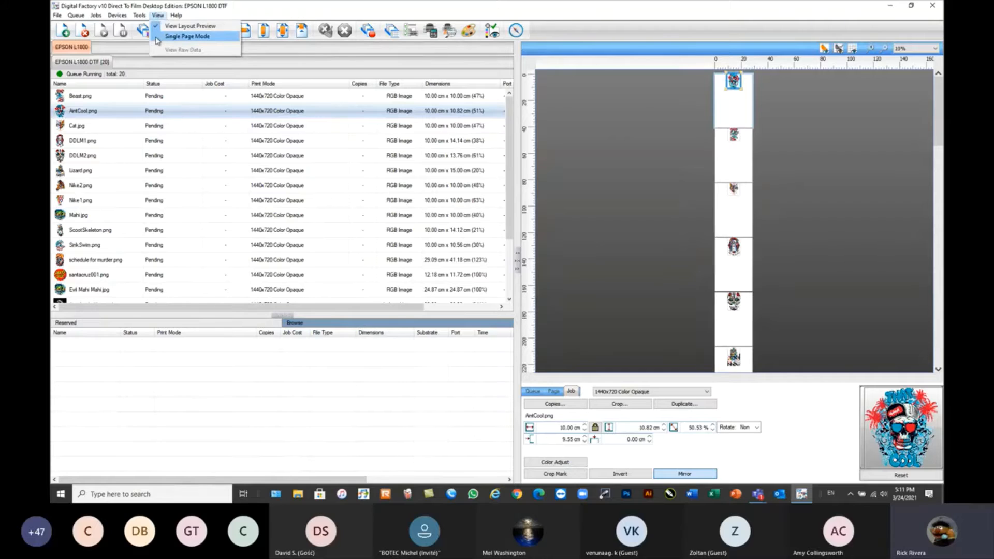
left_click(187, 36)
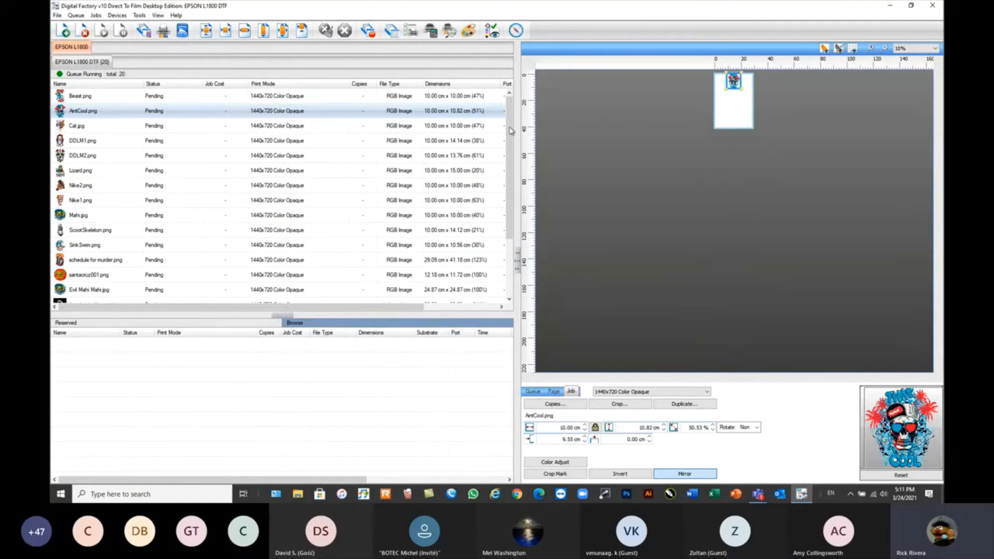
left_click(916, 50)
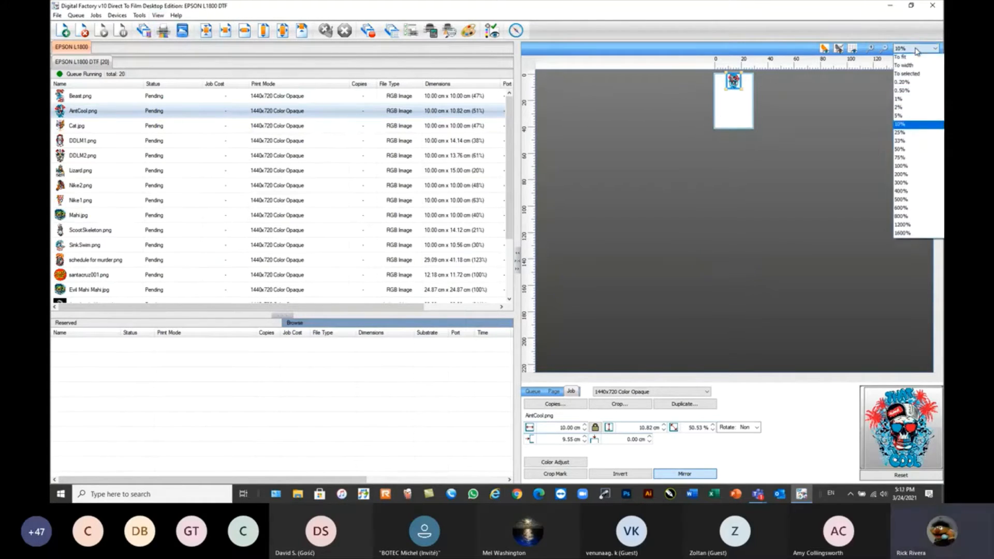
left_click(912, 58)
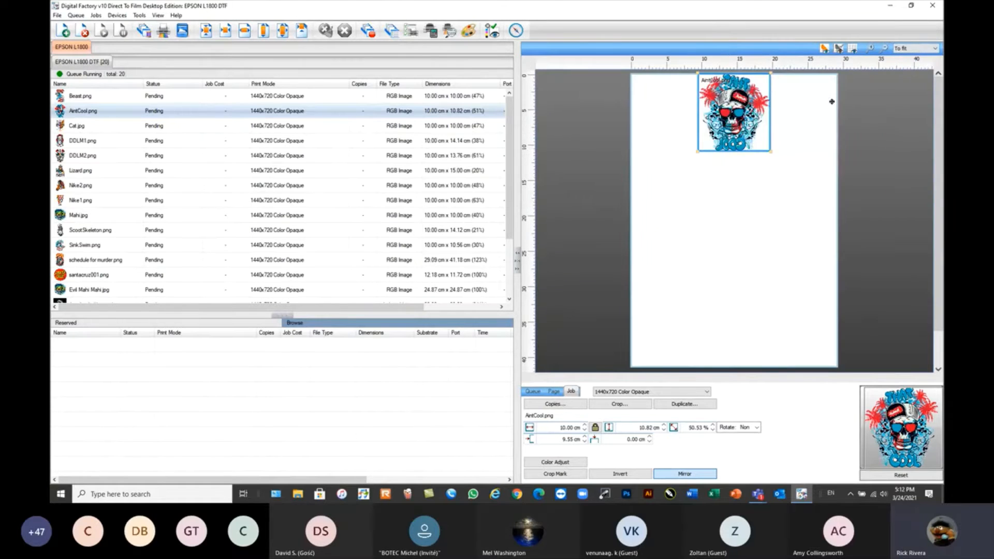
Look through individual jobs in the preview, including Cat.jpg, Lizard.png, schedule for murder.png and santacruz001.png.
left_click(97, 127)
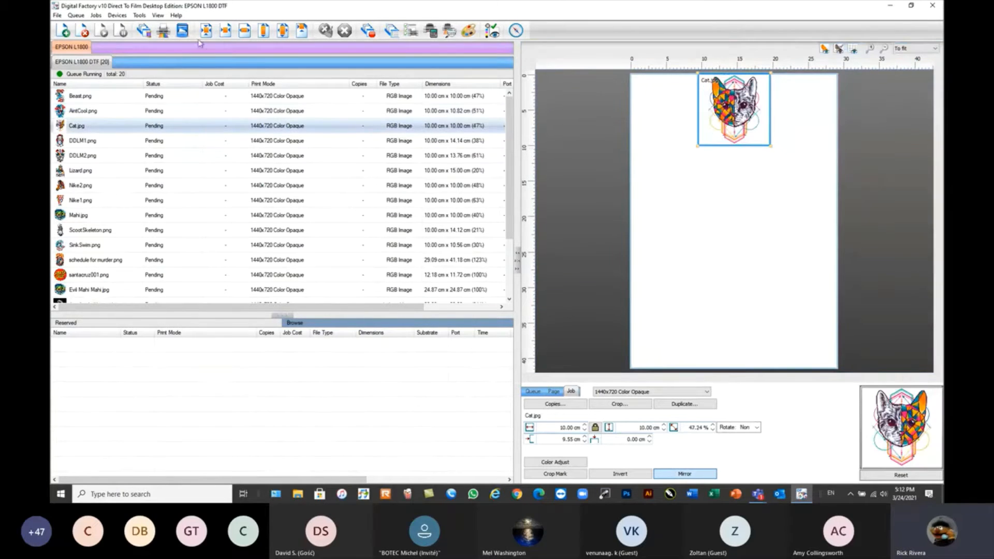
left_click(106, 173)
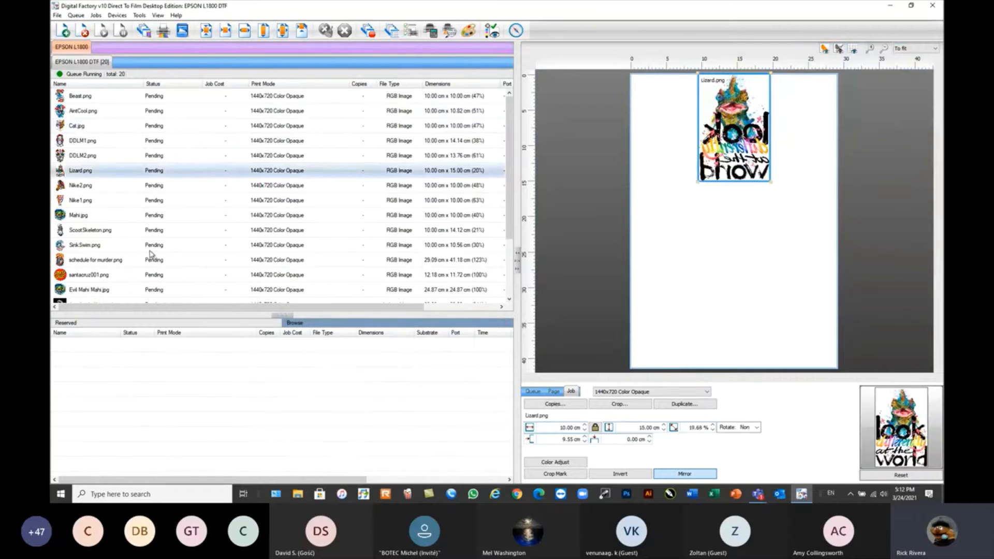
left_click(151, 246)
left_click(155, 275)
left_click(256, 173)
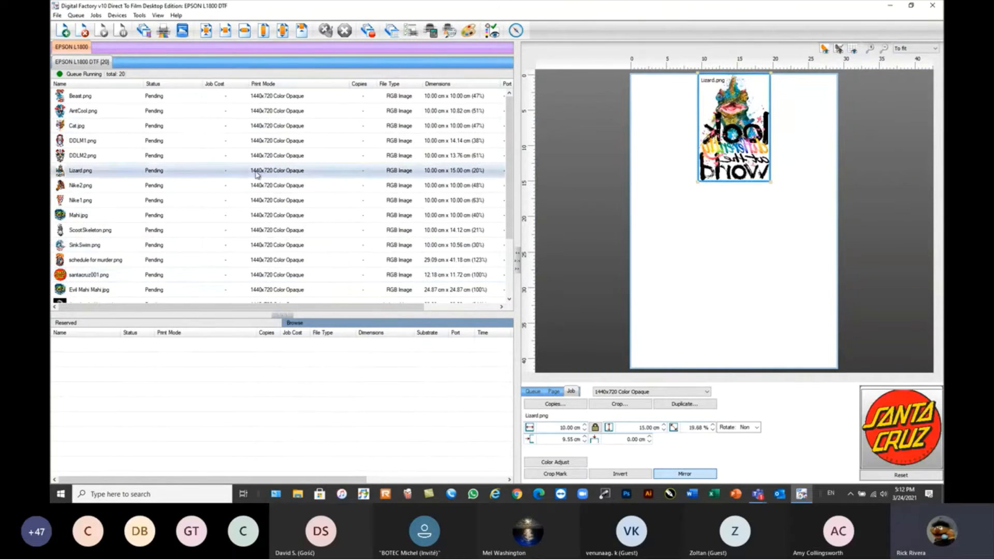
left_click(106, 189)
left_click(119, 259)
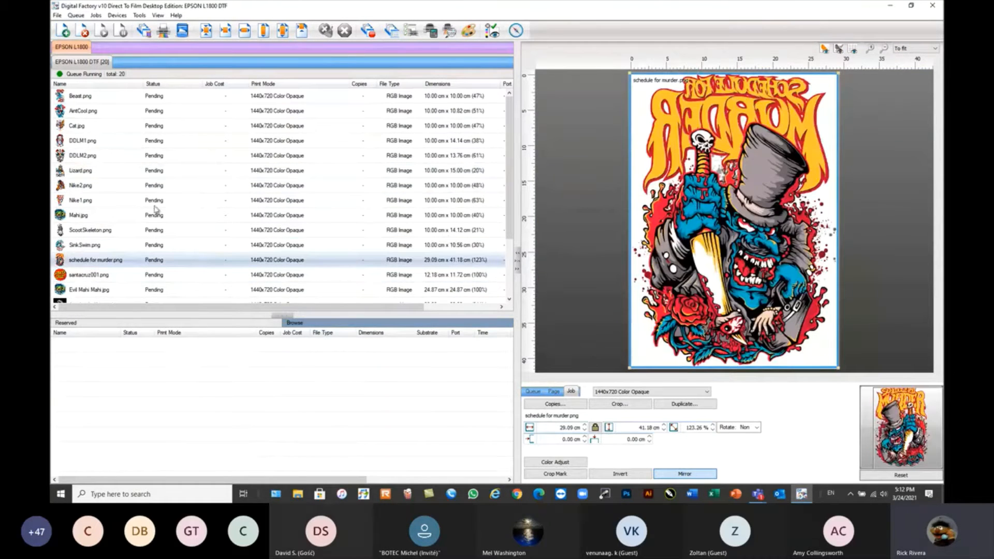
left_click(125, 275)
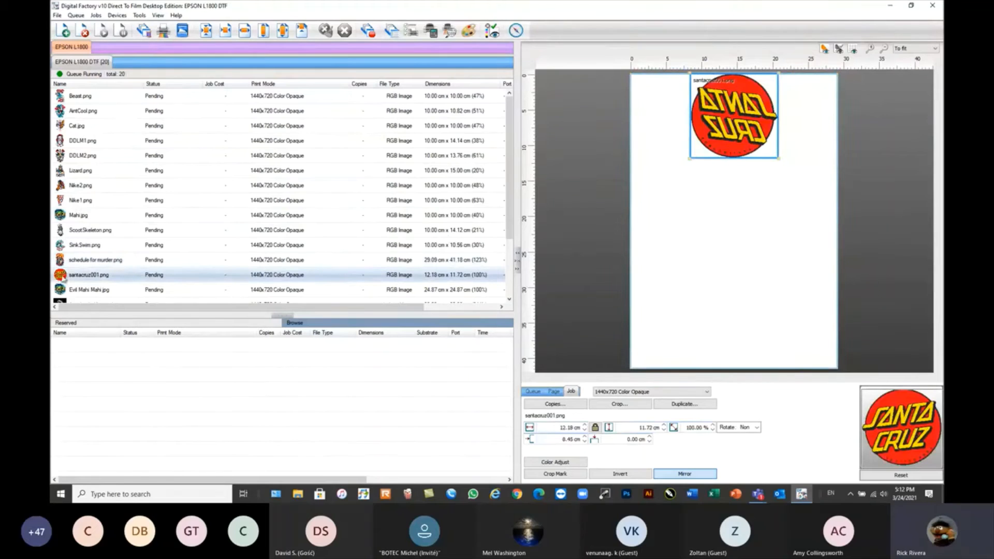
left_click(78, 263)
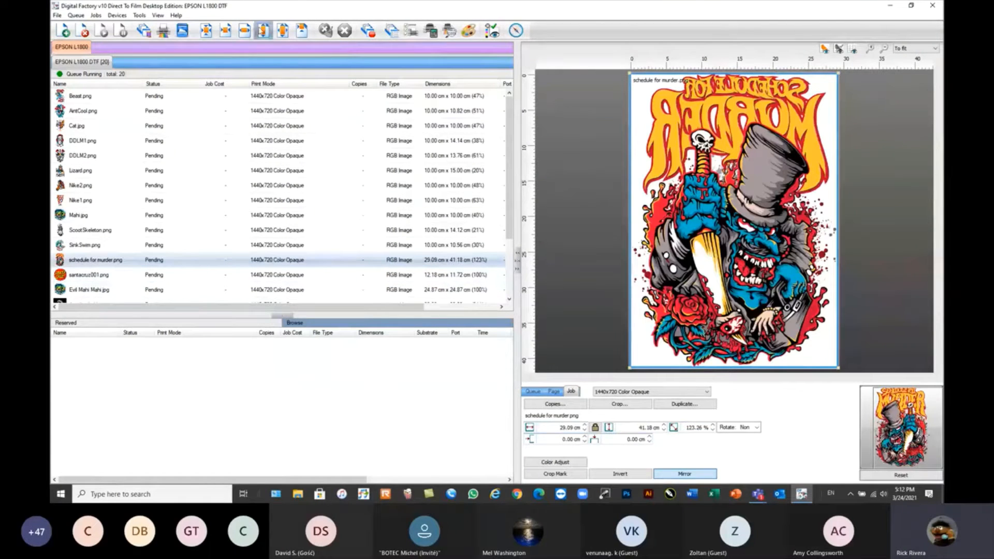
Turn off Single Page Mode and set the layout preview zoom to To width.
left_click(158, 15)
left_click(158, 40)
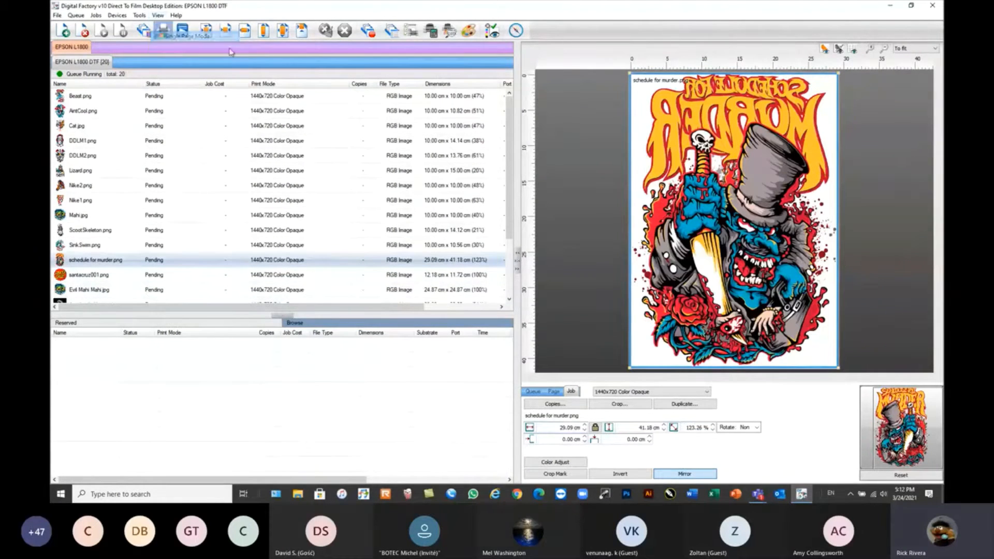
left_click(916, 48)
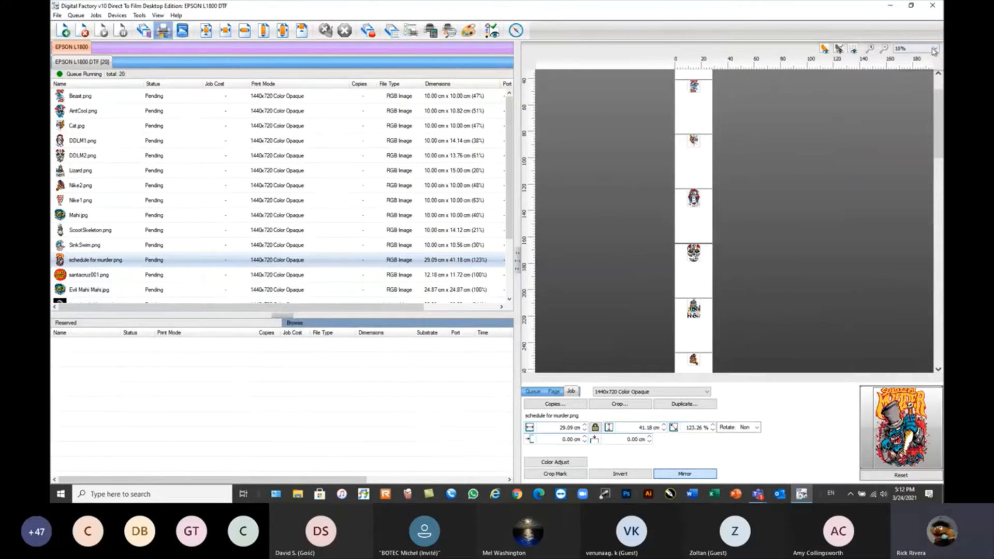
left_click(898, 72)
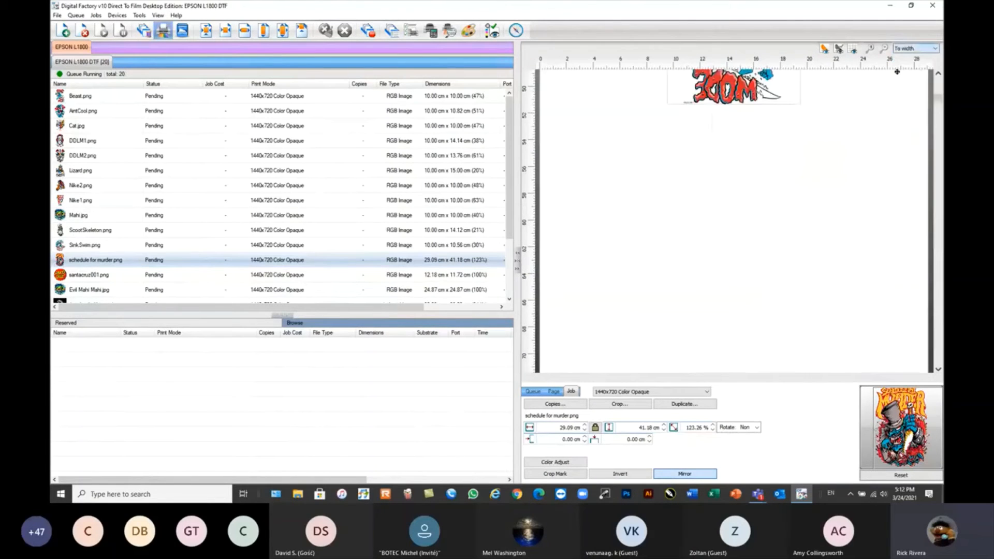
Select the Beast.png job and inspect its artwork up close and on the page.
left_click(109, 97)
scroll(718, 134, "up", 3)
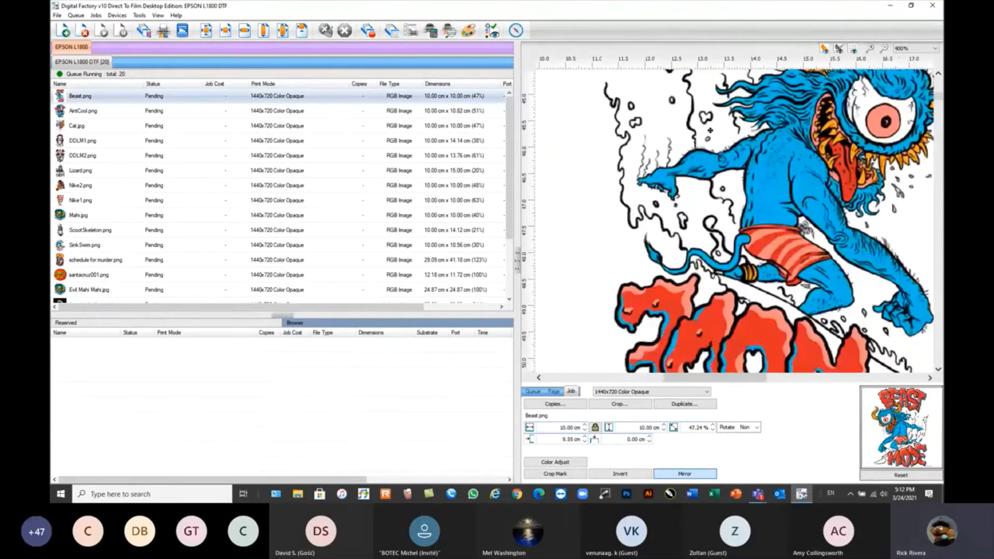
scroll(715, 127, "down", 5)
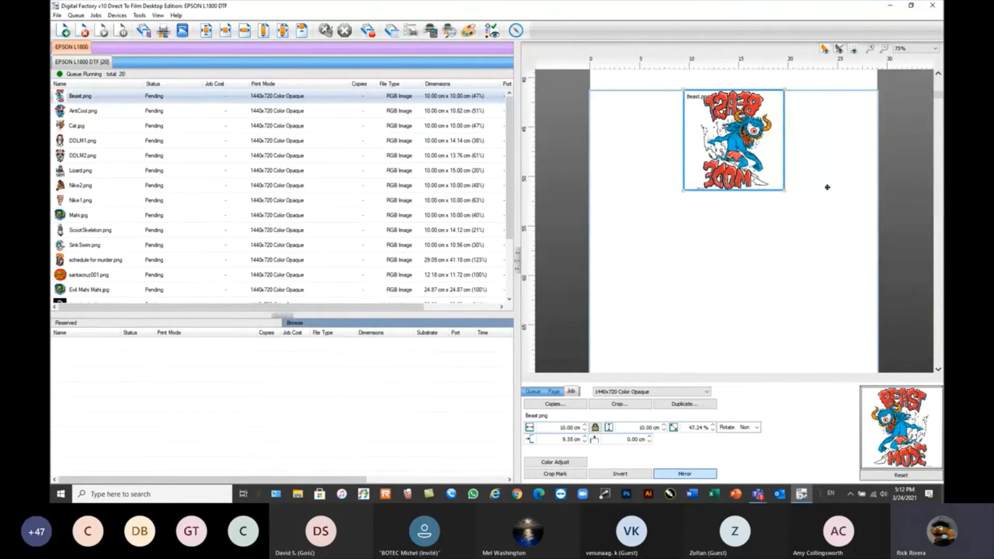
Show and hide the grid in the layout preview, and set the zoom to To width.
left_click(853, 49)
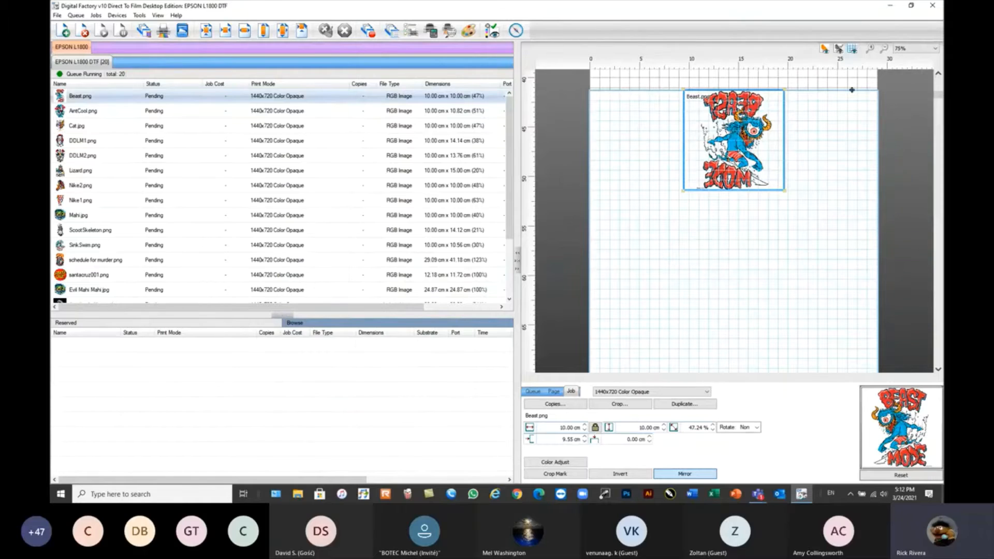
left_click(853, 49)
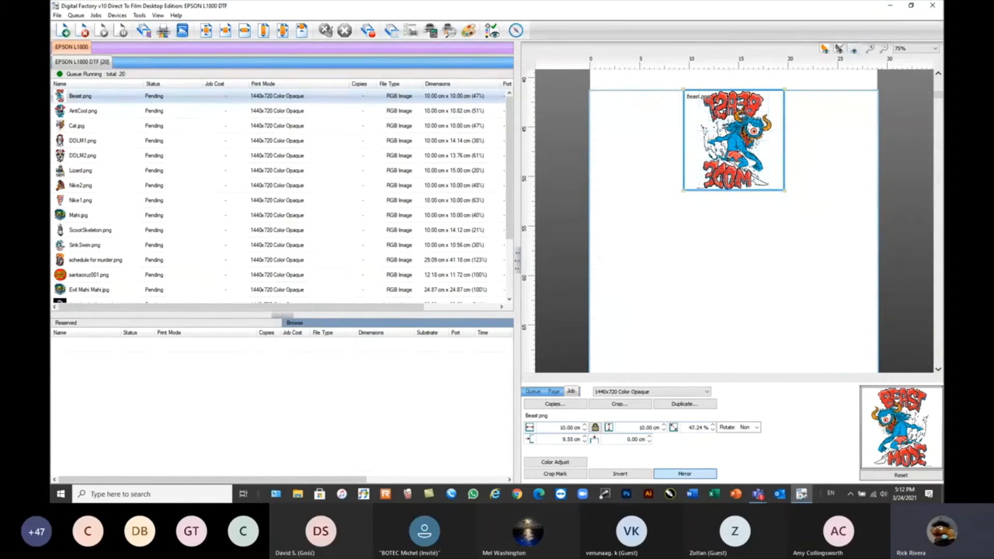
left_click(935, 48)
left_click(912, 52)
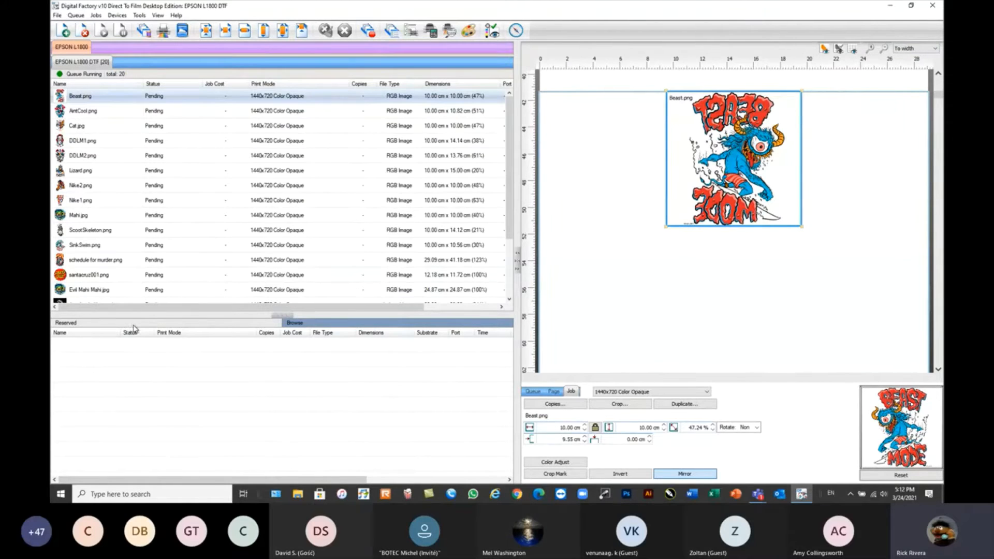
Set the port of the EPSON L1800 DTF queue to NULL in the Queue Manager.
left_click(76, 15)
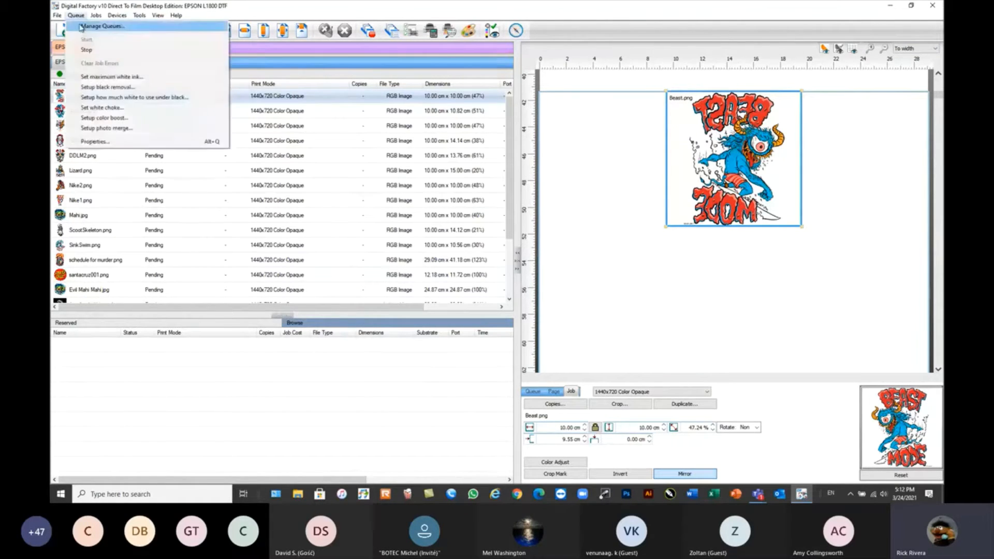
left_click(84, 27)
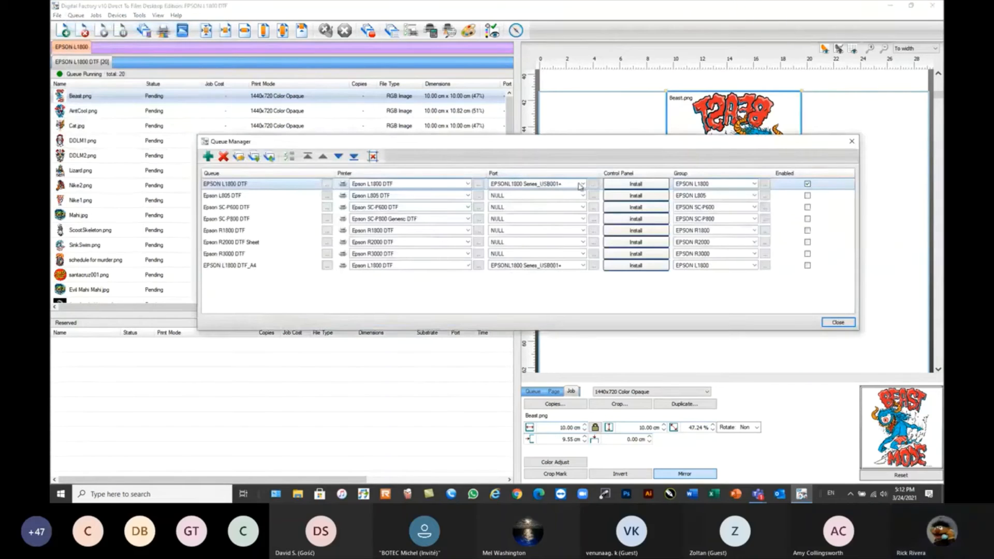
left_click(583, 184)
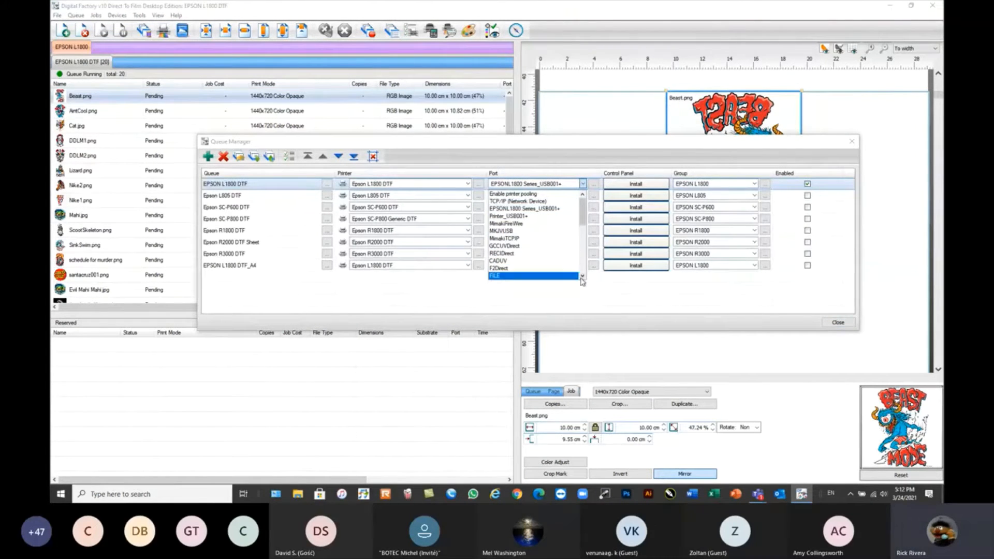
scroll(509, 280, "down", 2)
left_click(522, 276)
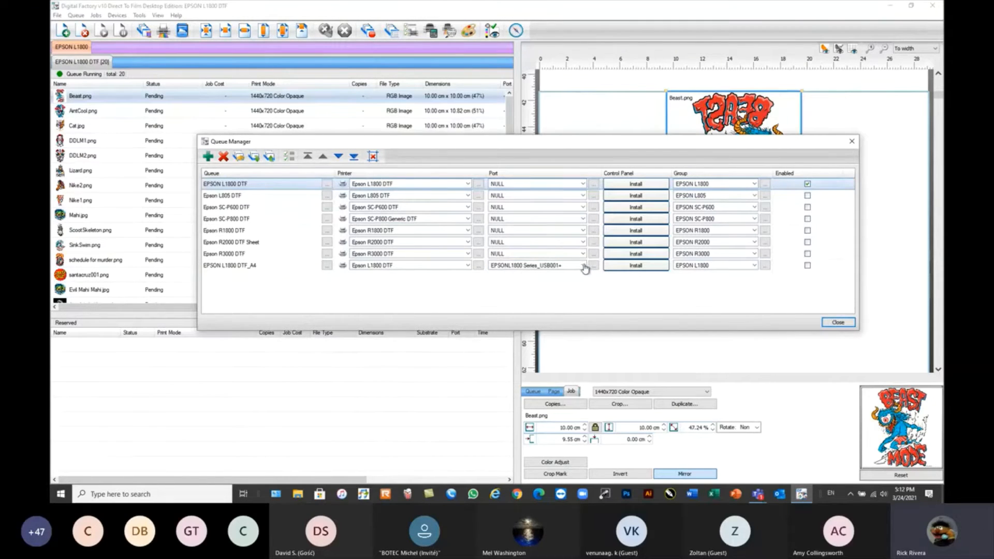
left_click(849, 324)
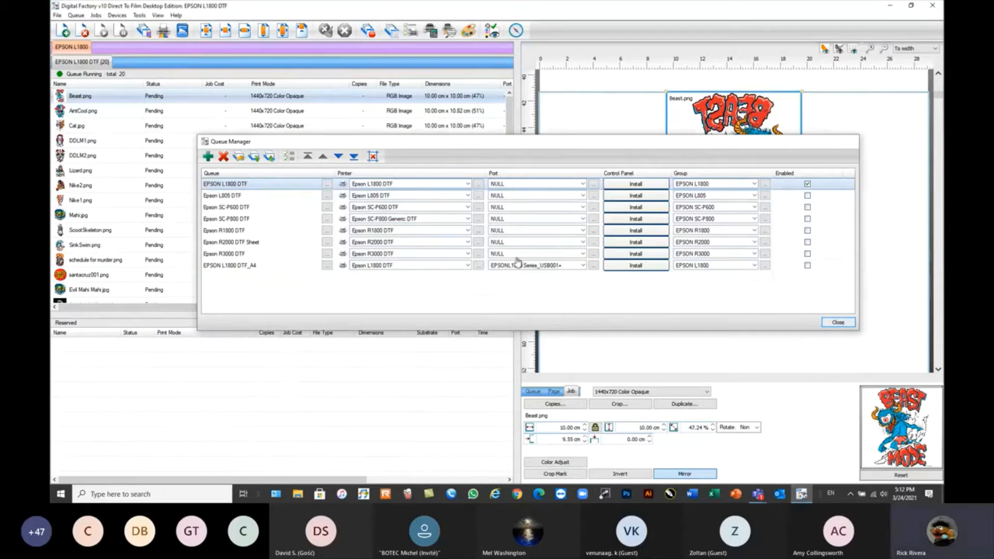
Print the Beast.png job and review its details and available commands in the Reserved area.
right_click(102, 98)
left_click(128, 188)
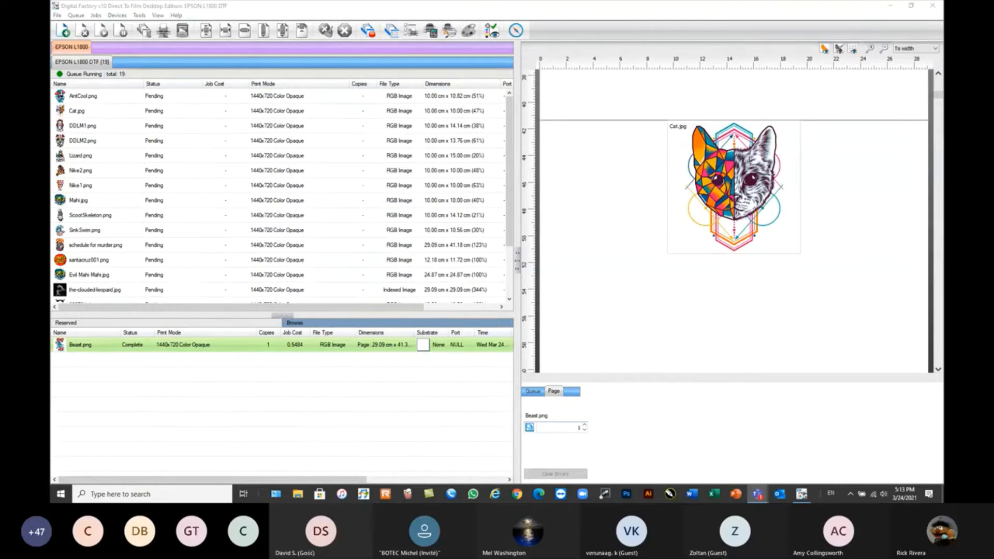
left_click(106, 348)
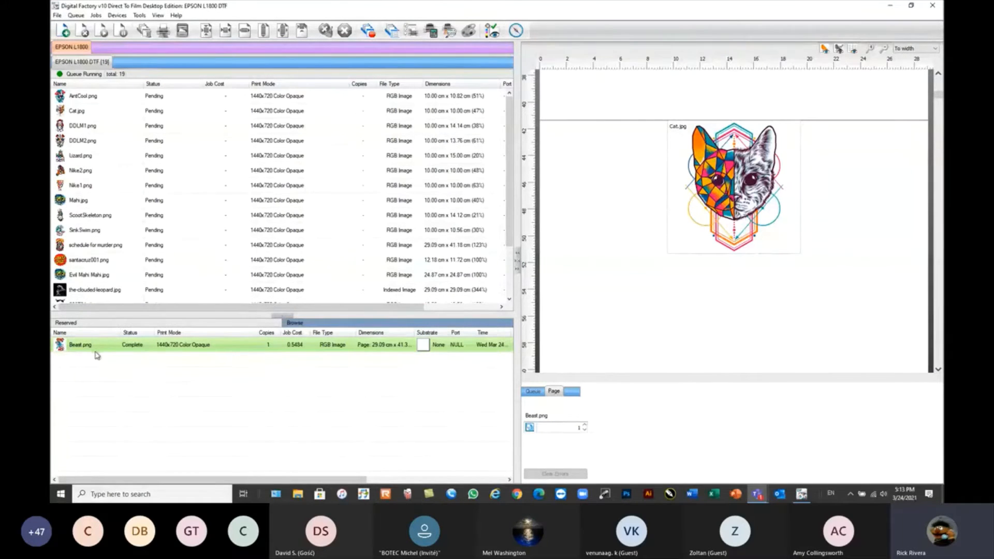
mouse_move(104, 349)
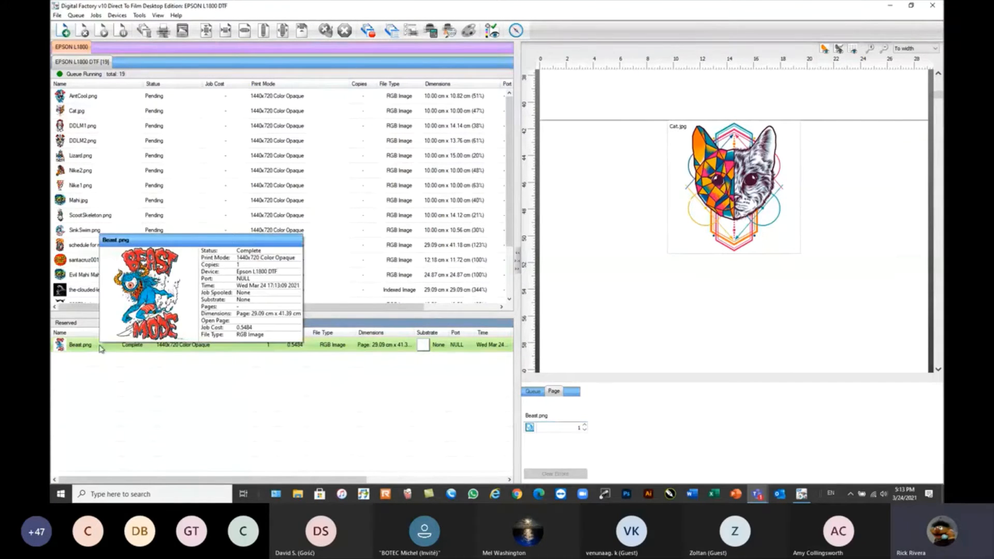
right_click(101, 347)
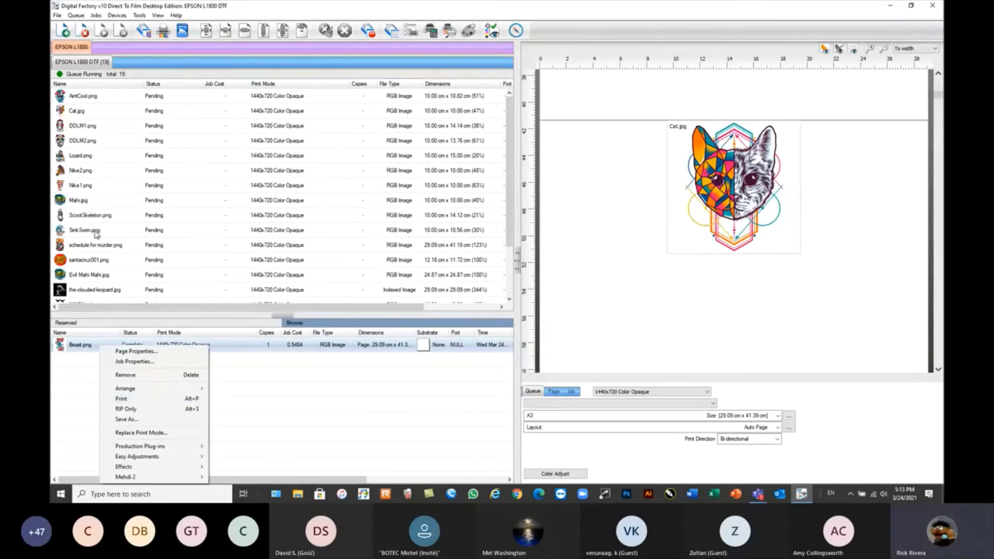
Browse to the Webinar Sample Files folder and add Goku1.png to the EPSON L1800 DTF queue.
left_click(319, 324)
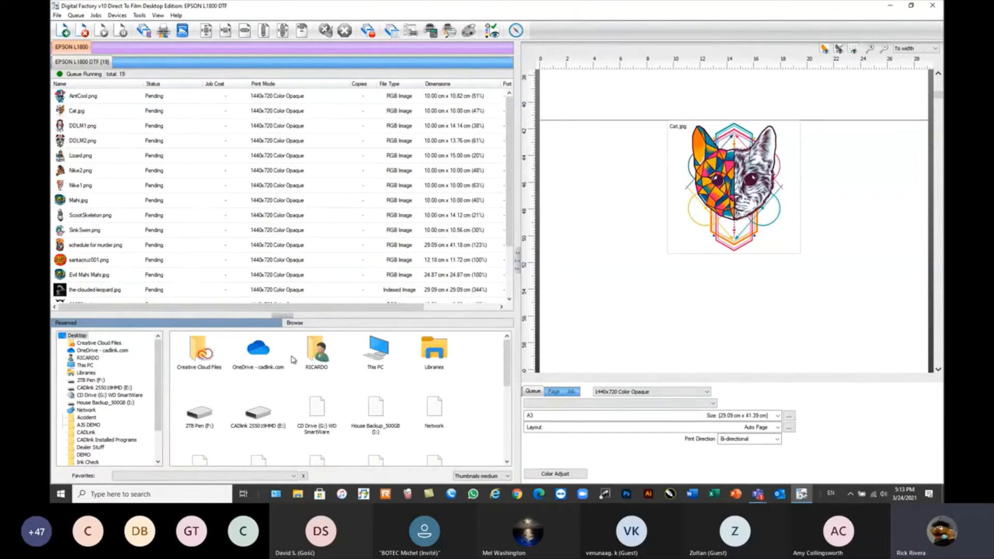
scroll(444, 368, "down", 5)
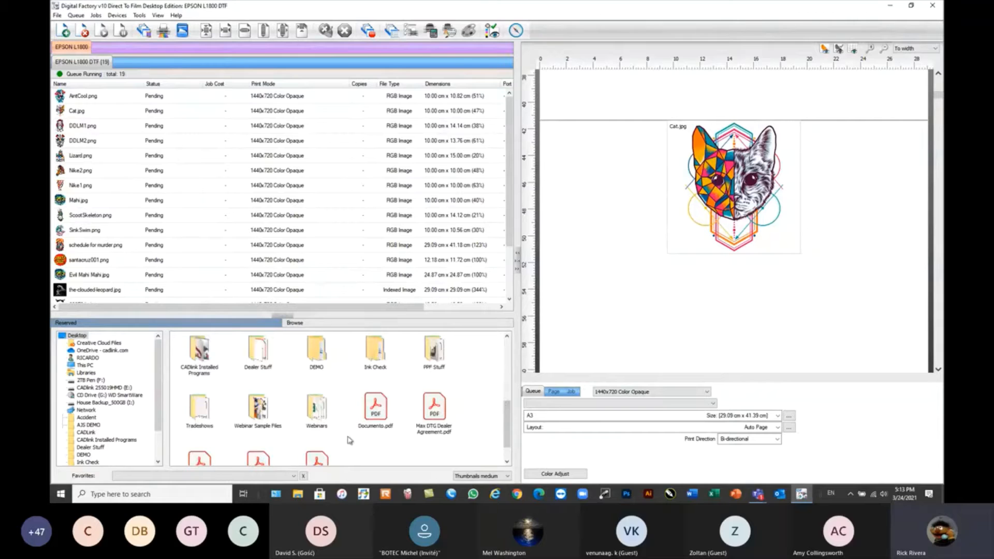
double_click(258, 414)
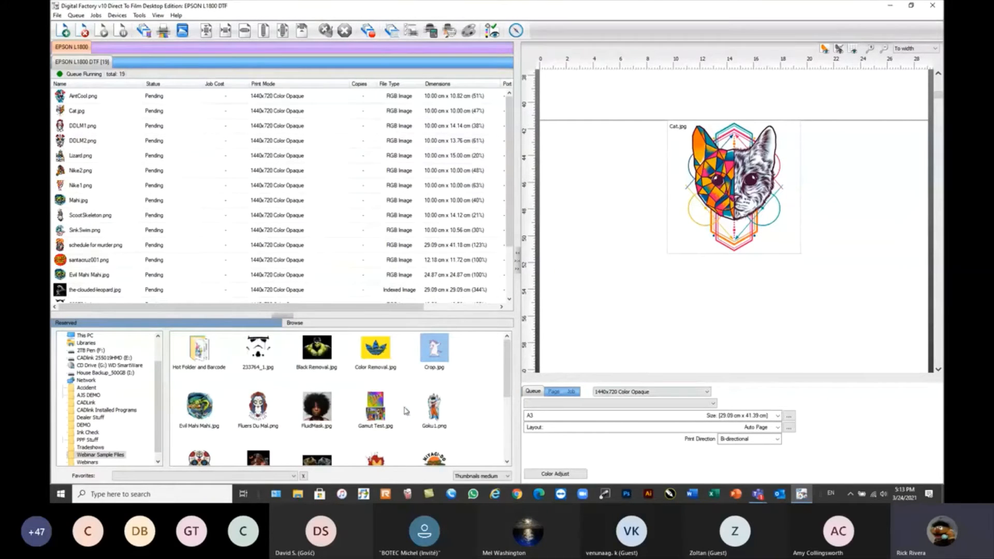
left_click_drag(434, 417, 237, 208)
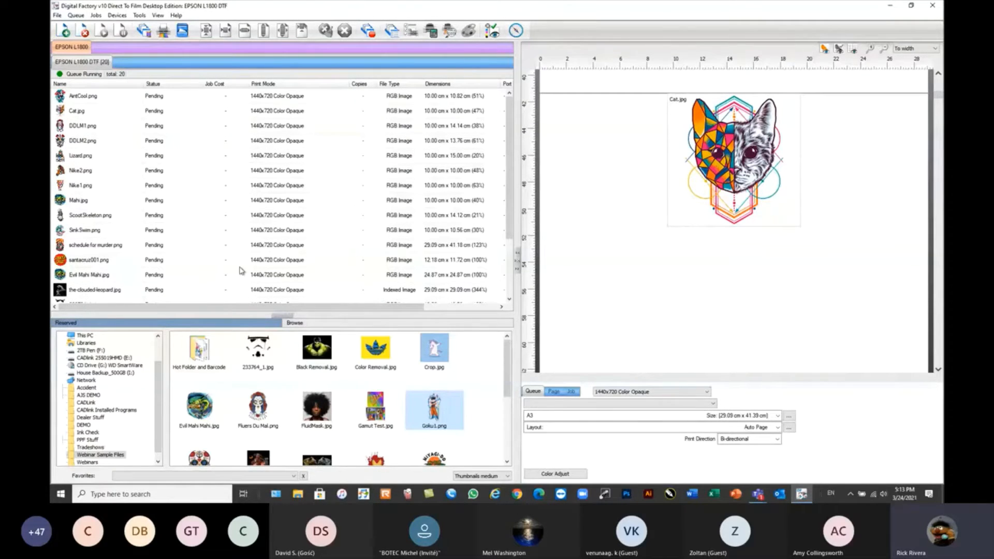
Return the Beast.png job from Reserved to the print queue and choose the 1440x720 Color Opaque print mode.
left_click(130, 323)
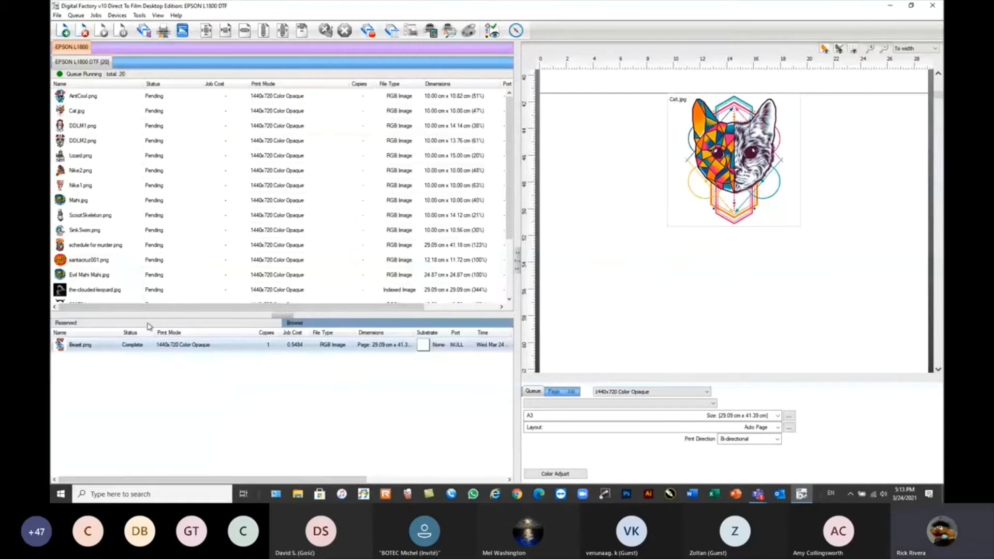
left_click_drag(95, 350, 144, 269)
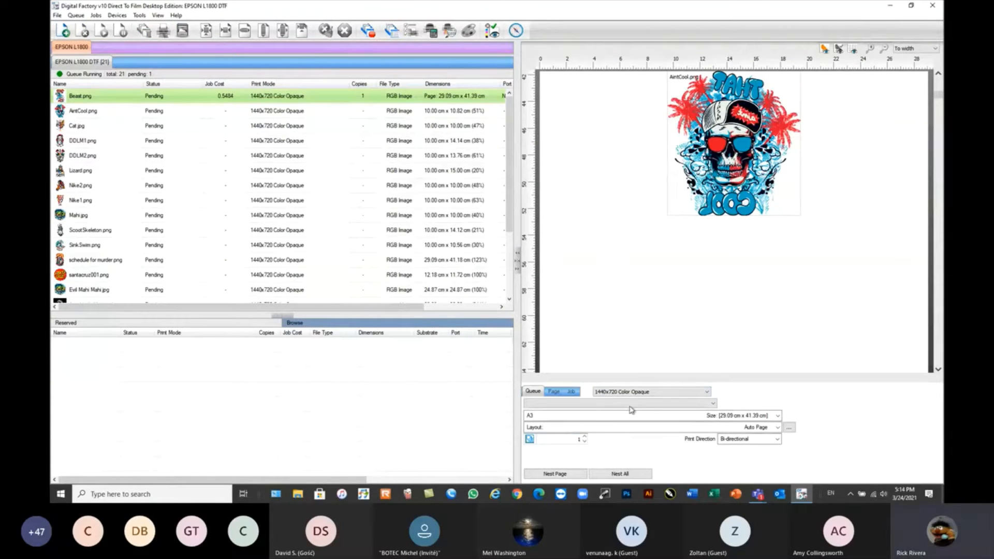
left_click(701, 394)
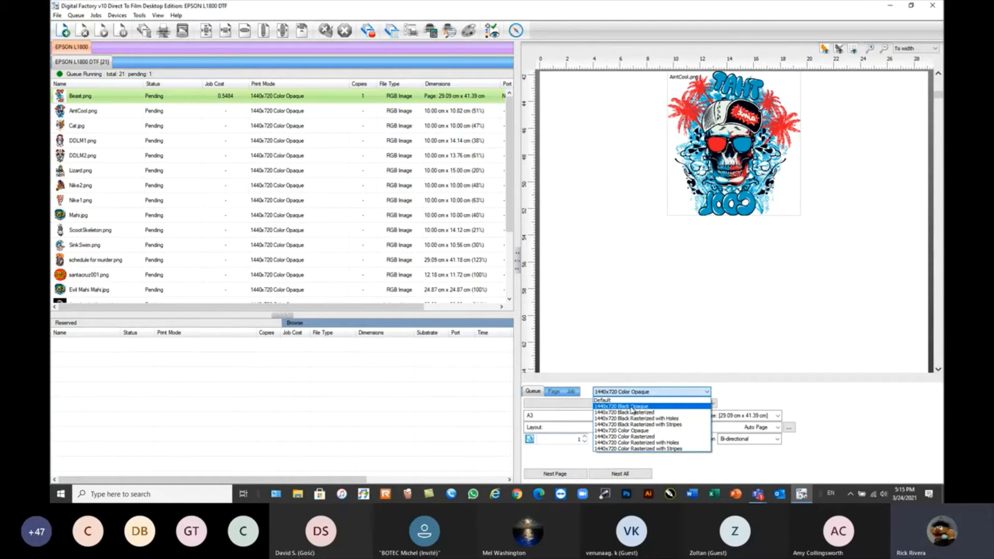
left_click(627, 431)
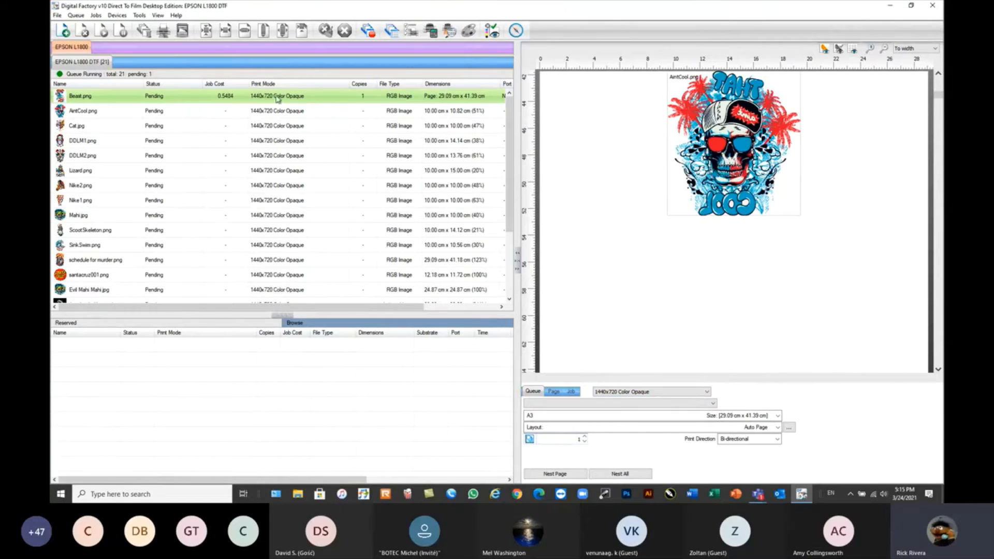
Select the AintCool.png job and look over its production plug-ins and the available print modes.
left_click(120, 115)
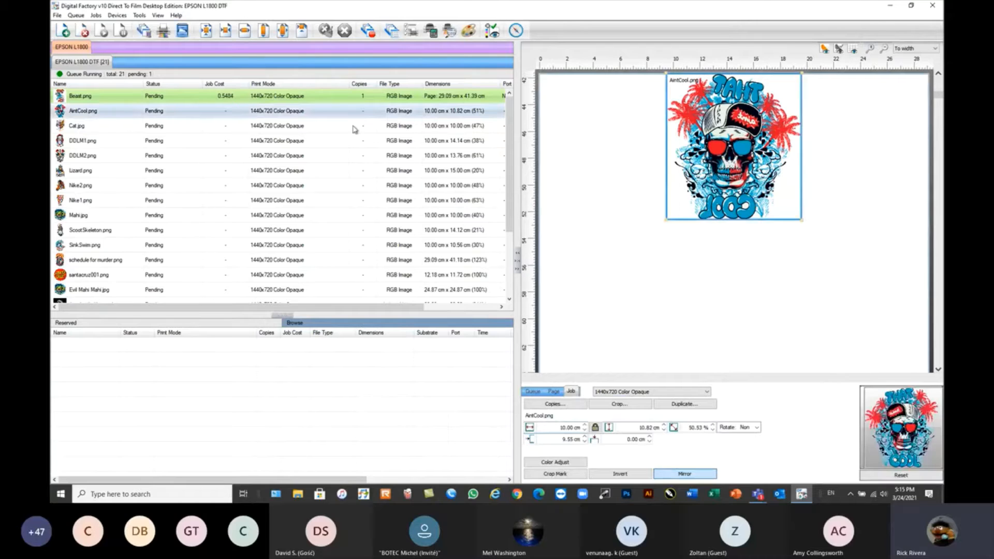
right_click(244, 113)
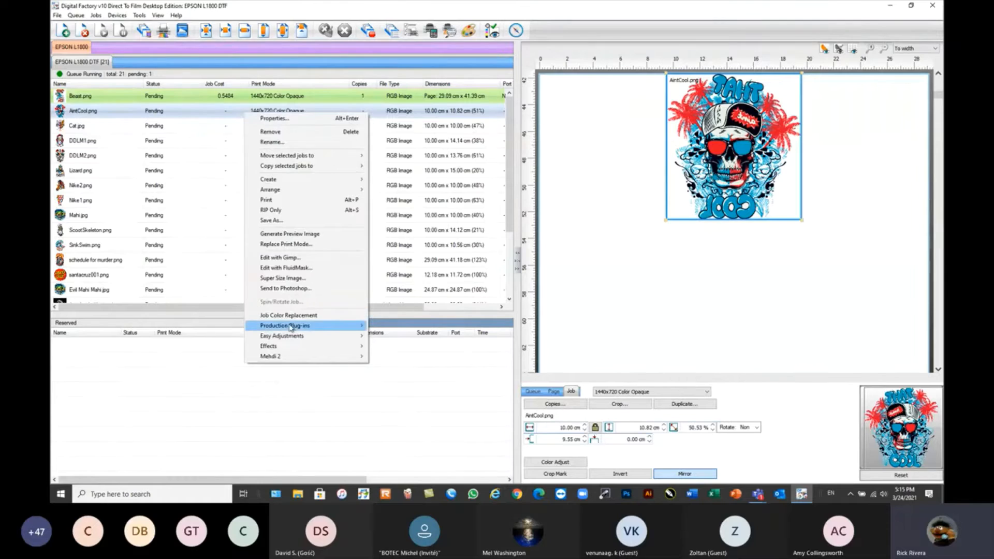
mouse_move(289, 326)
right_click(226, 108)
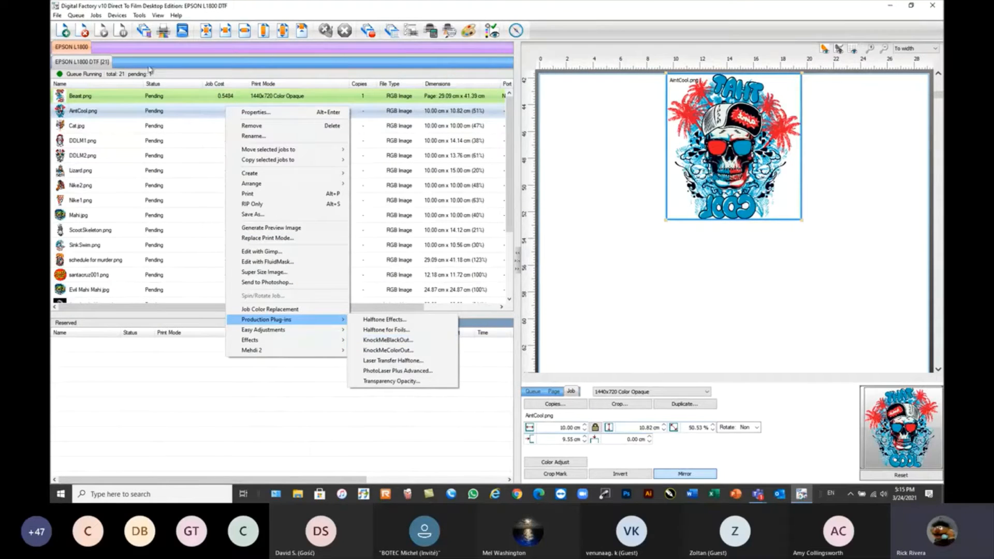
left_click(95, 66)
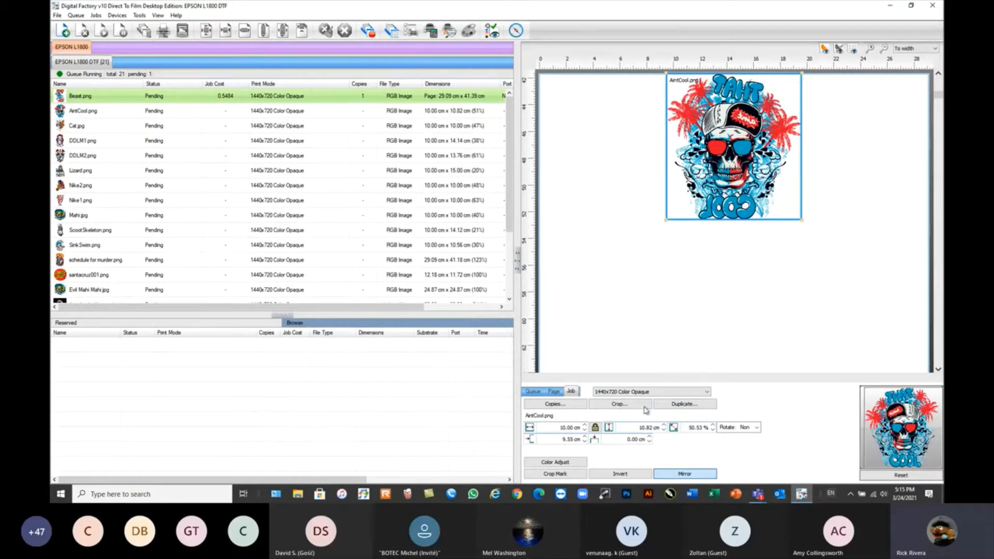
left_click(659, 395)
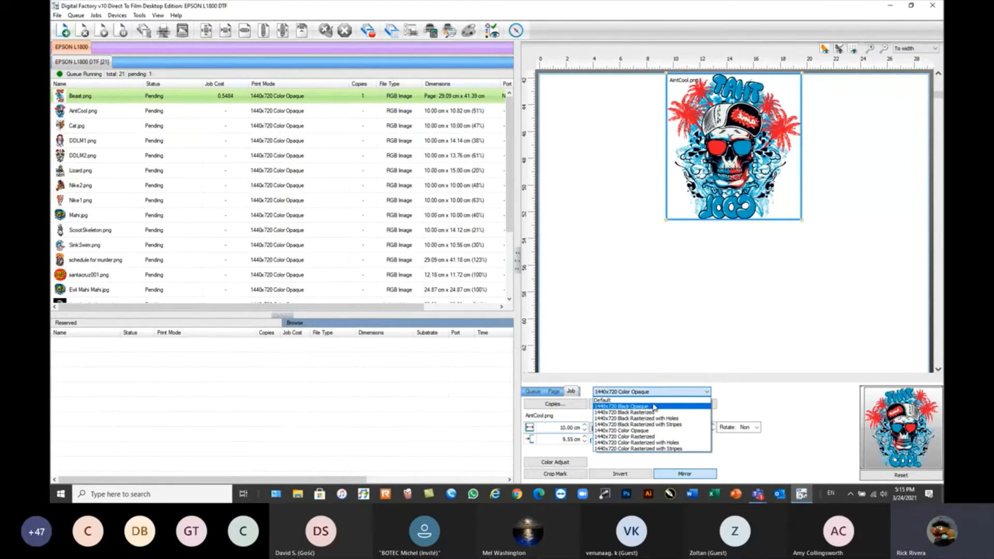
left_click(762, 394)
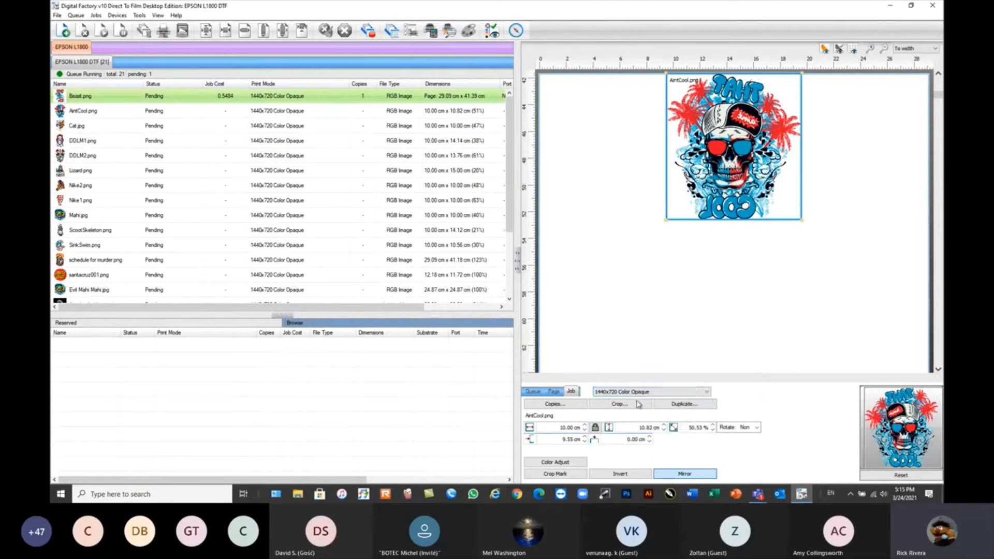
Create a side-by-side two-copy group of AintCool.png and move it to the sheet's left edge.
left_click(557, 404)
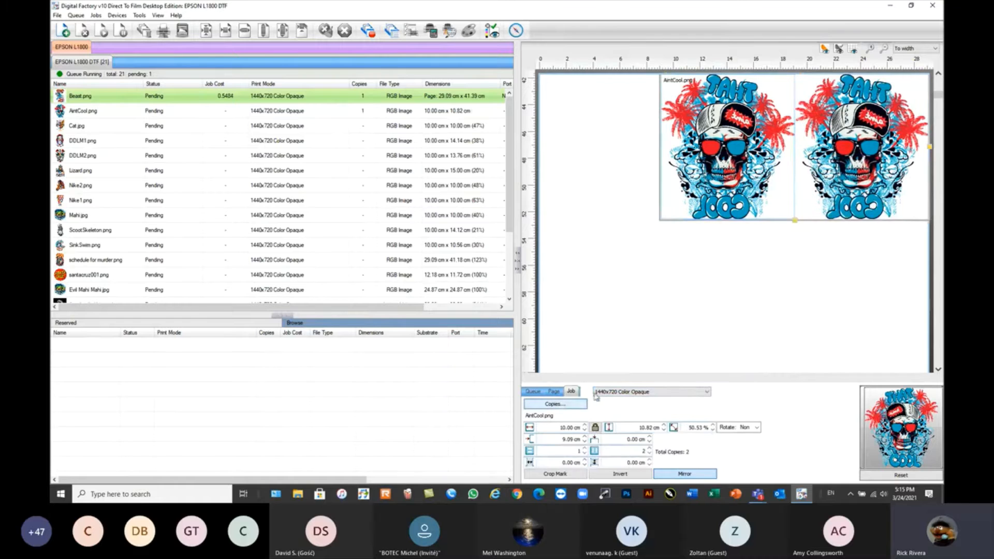
left_click_drag(774, 169, 629, 159)
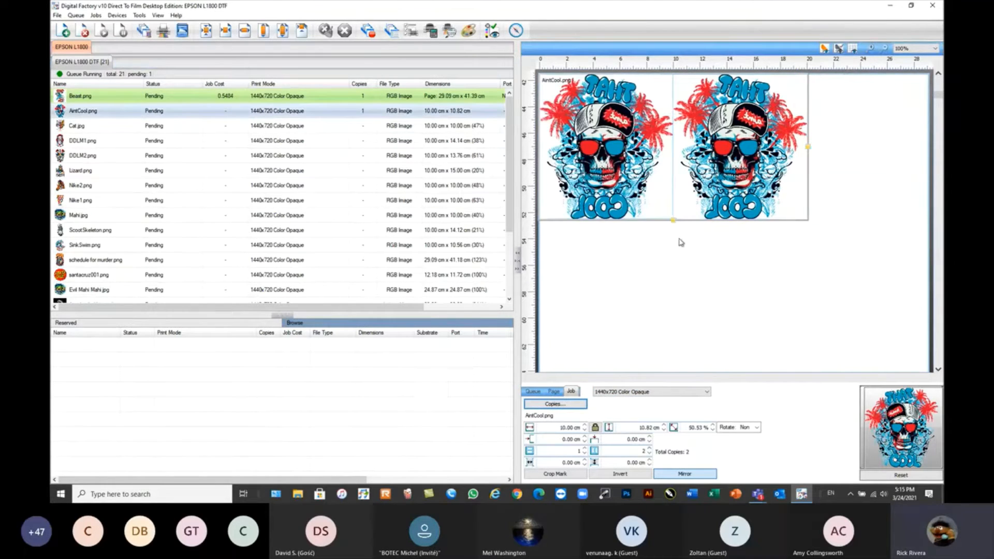
Extend the AintCool.png copy group on the sheet to three rows by two columns.
scroll(681, 242, "down", 3)
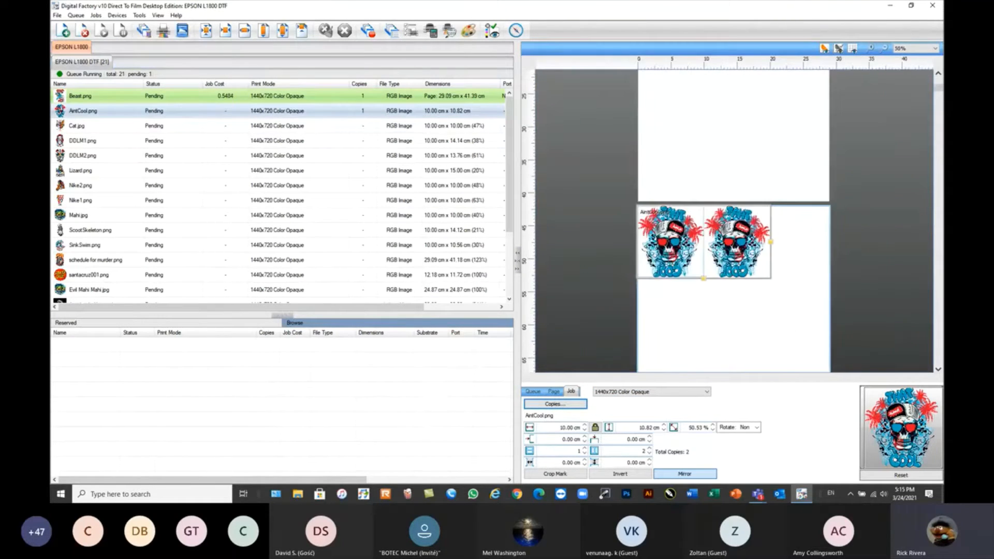
left_click(939, 369)
left_click(939, 369)
left_click(938, 369)
left_click(939, 369)
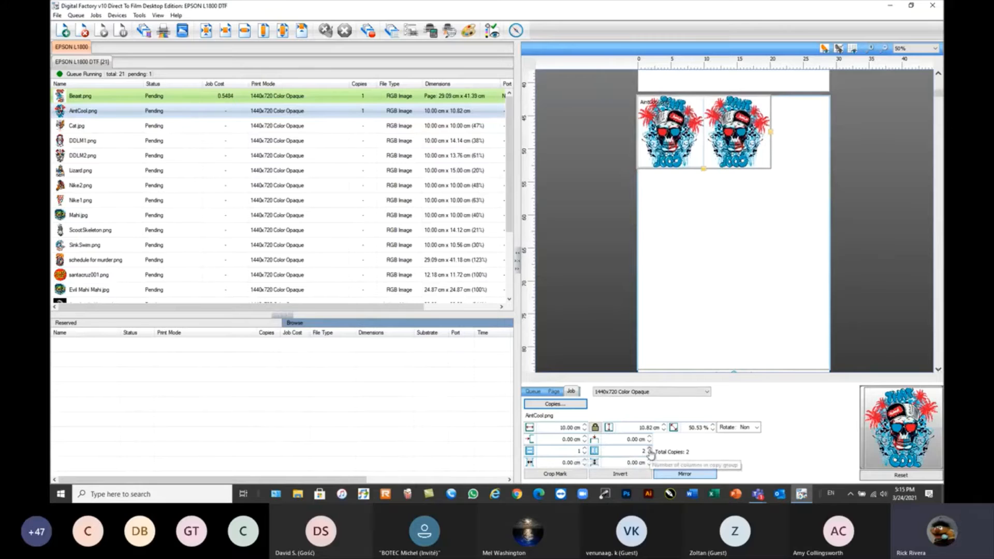
left_click_drag(771, 134, 818, 136)
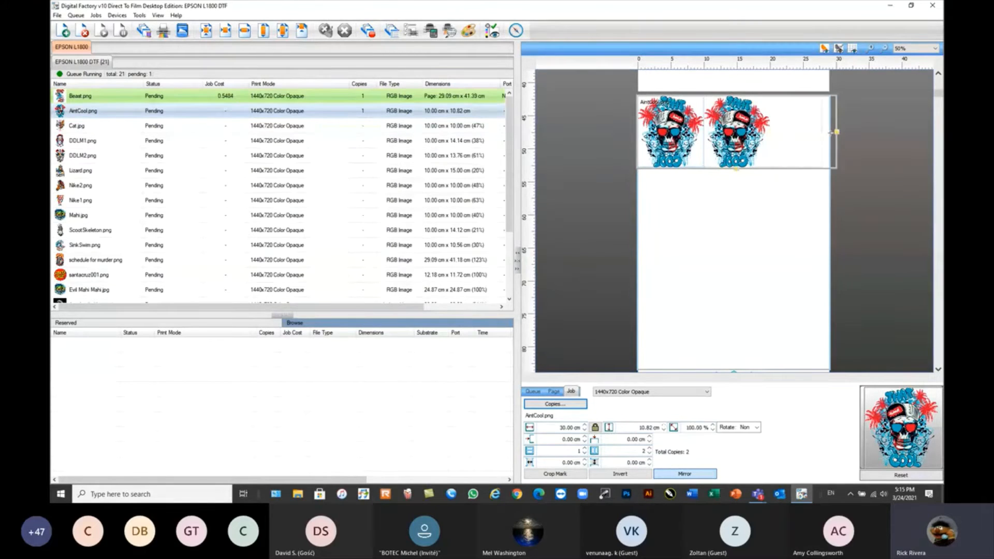
left_click_drag(705, 169, 711, 333)
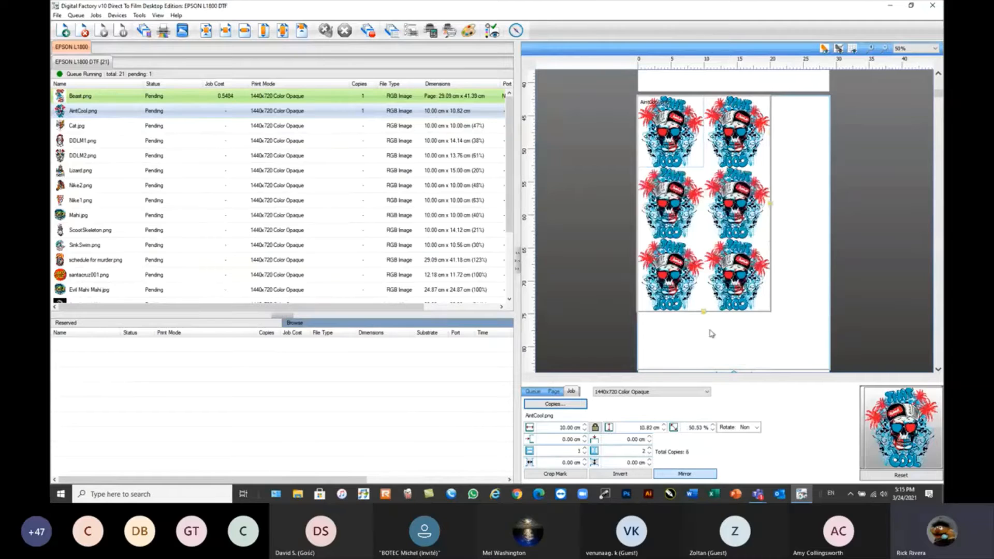
Set the width of each AintCool.png copy to 8 cm with proportions locked.
left_click(549, 428)
type("8")
key("Return")
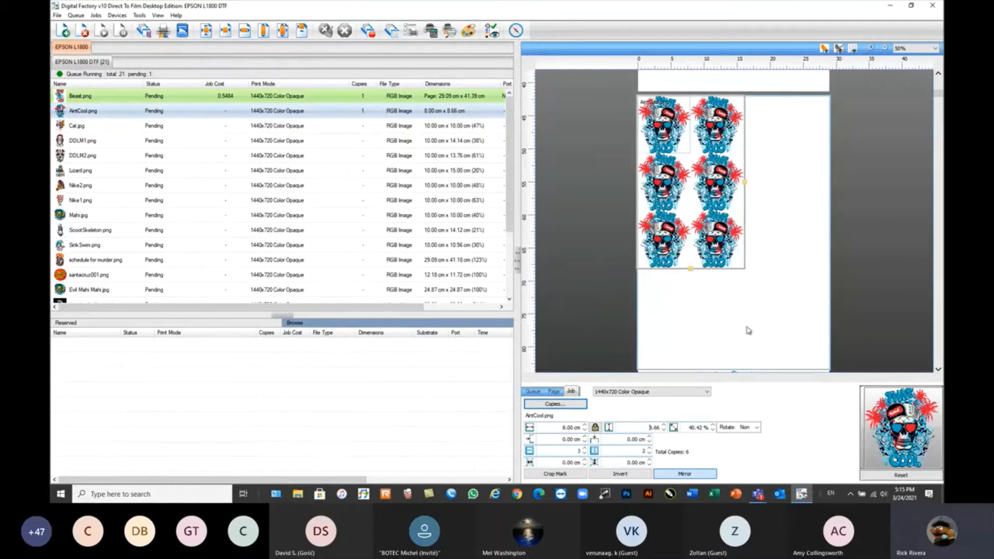
Resize the AintCool.png copy group to four rows by two columns and keep it selected.
left_click_drag(746, 184, 805, 191)
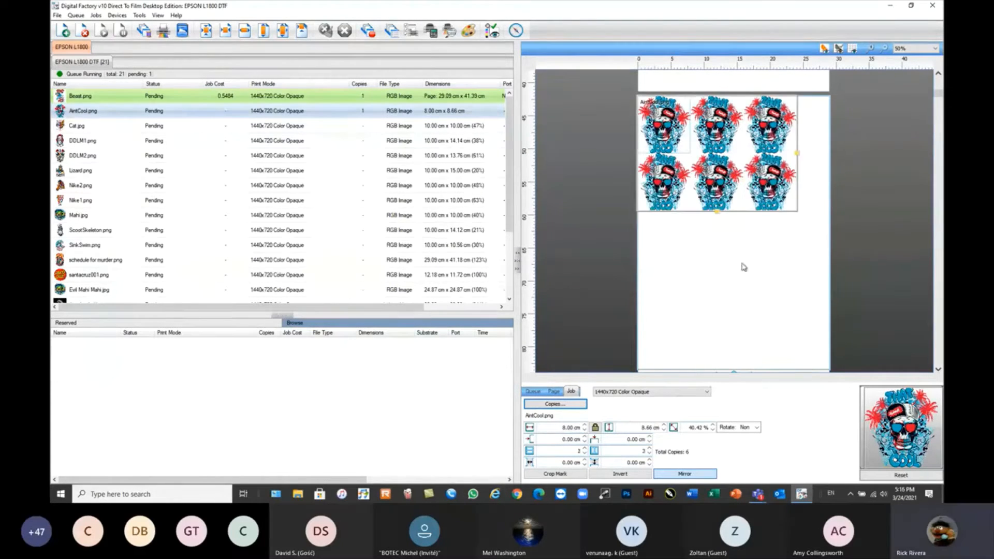
left_click_drag(718, 216, 721, 327)
left_click(825, 211)
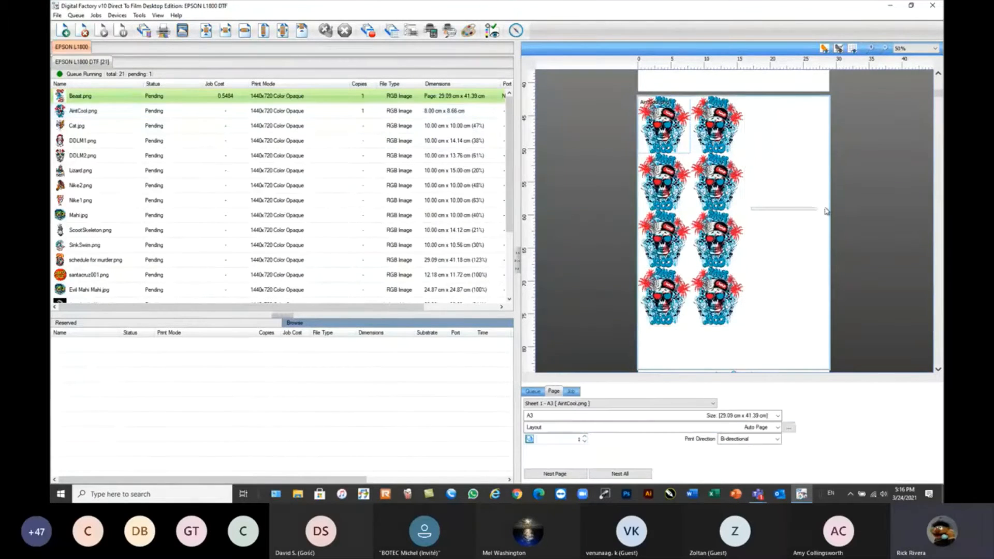
left_click(737, 213)
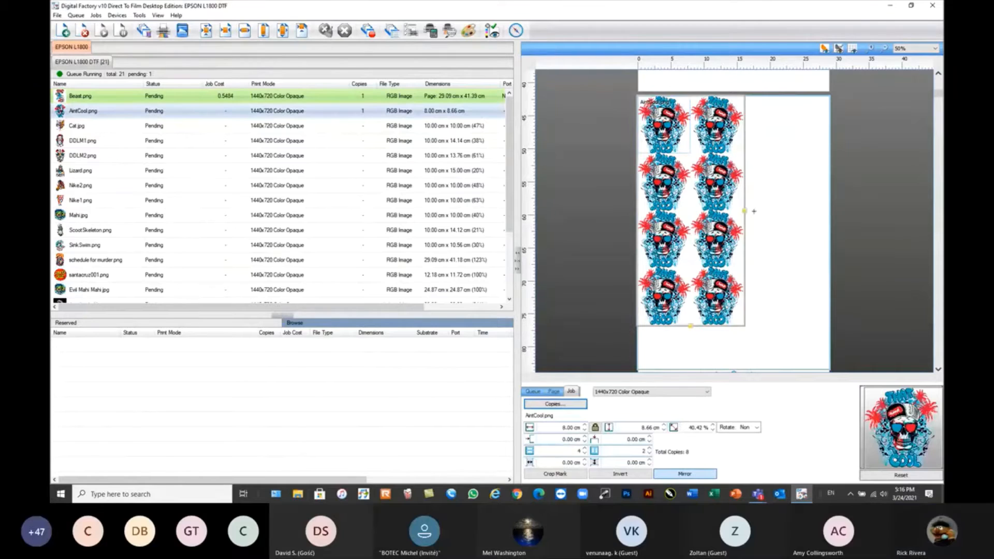
Try to widen the AintCool.png copy group to three columns, and undo the change.
left_click_drag(748, 211, 833, 210)
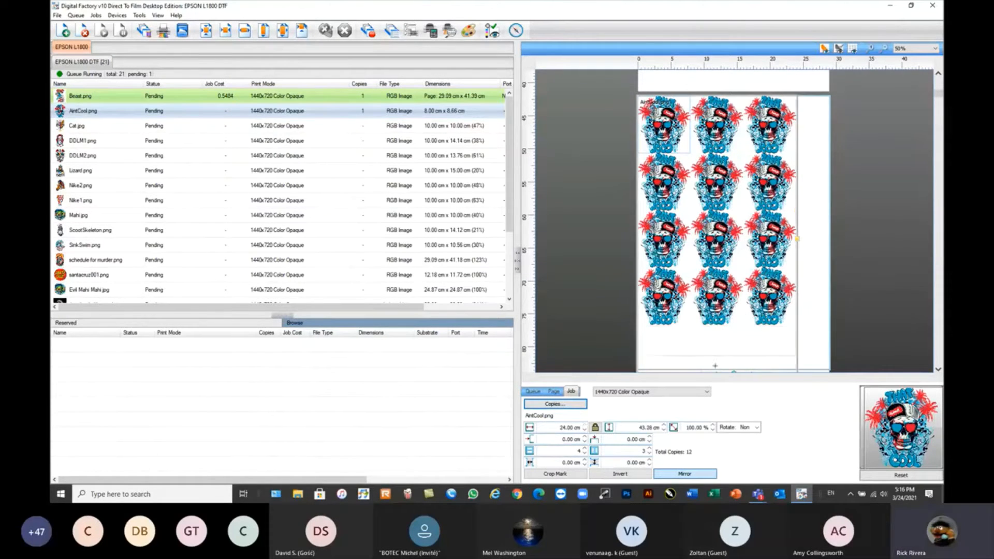
key("ctrl+z")
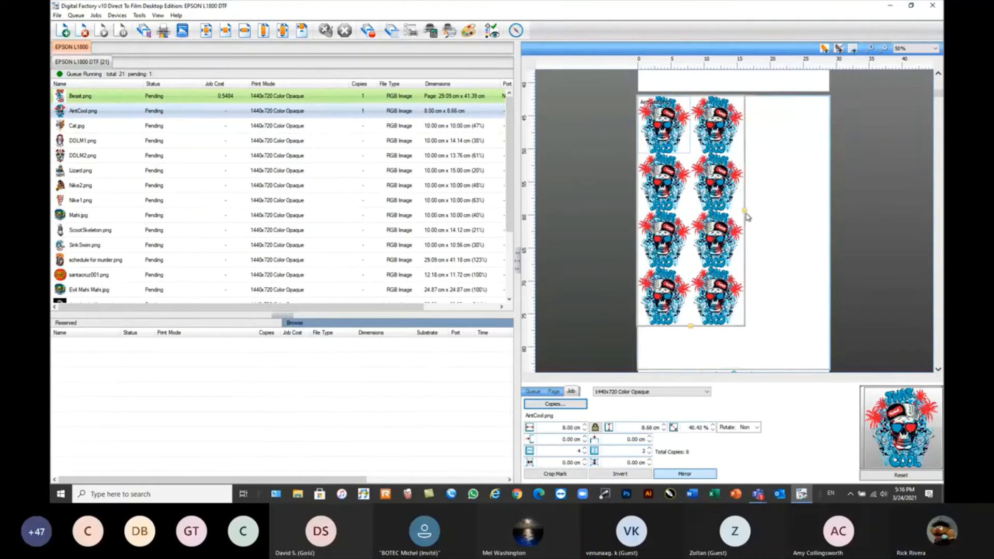
Widen the AintCool.png copy group to three columns and center the group on its page.
left_click_drag(748, 214, 798, 211)
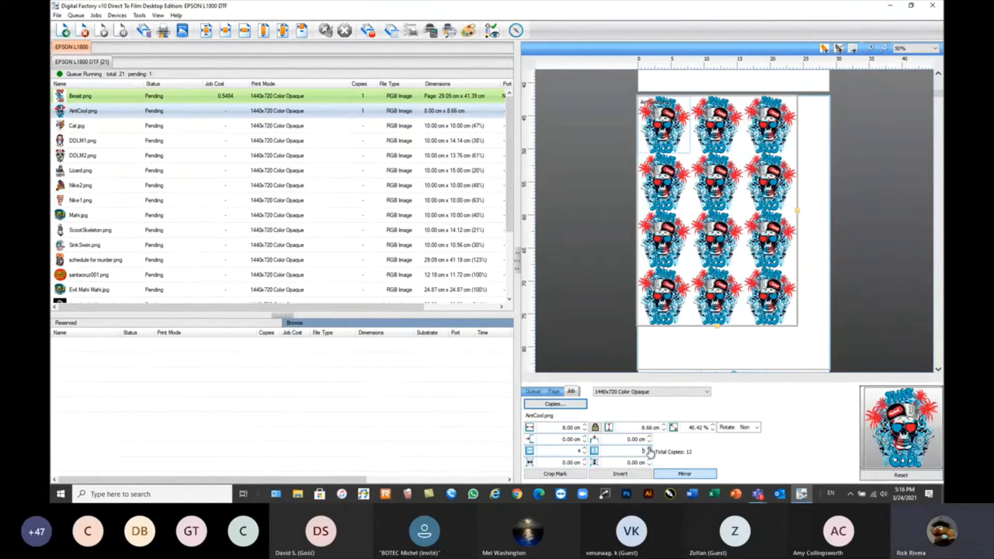
left_click(206, 30)
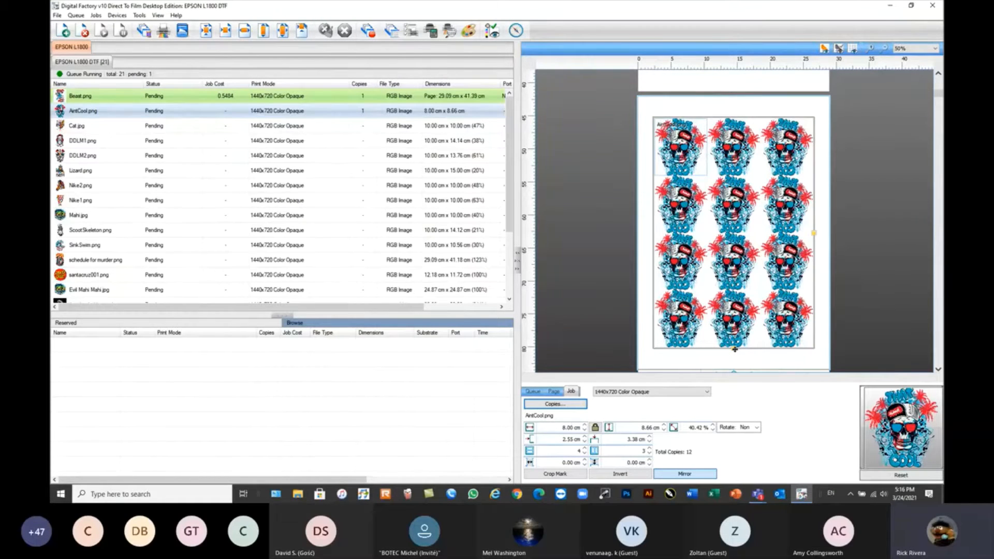
Reduce the AintCool.png copy group to a single copy on the sheet.
left_click_drag(735, 349, 735, 178)
left_click_drag(814, 147, 809, 169)
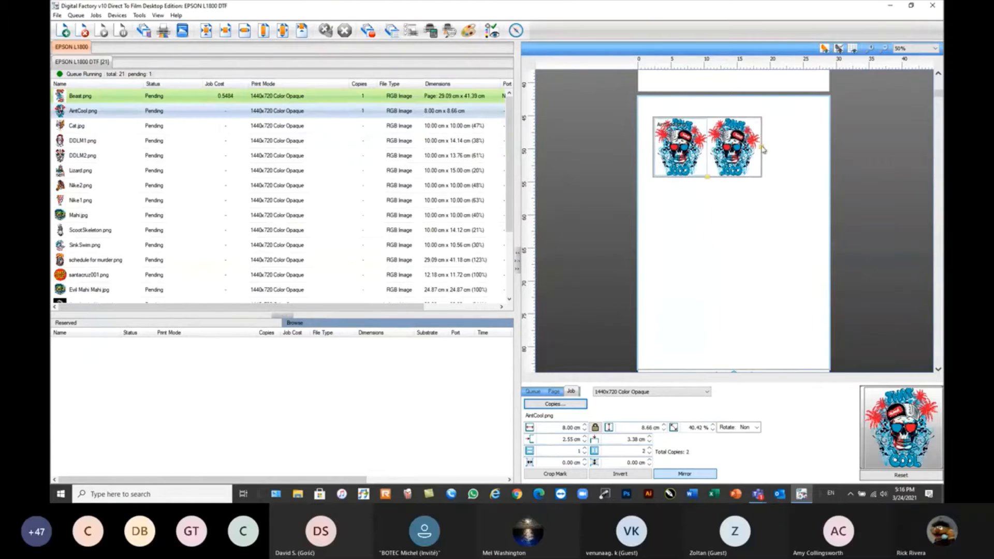
Crop the Crop.jpg job to a region of about 15.3 by 16 cm around the unicorn and create the cropped tile.
left_click(362, 155)
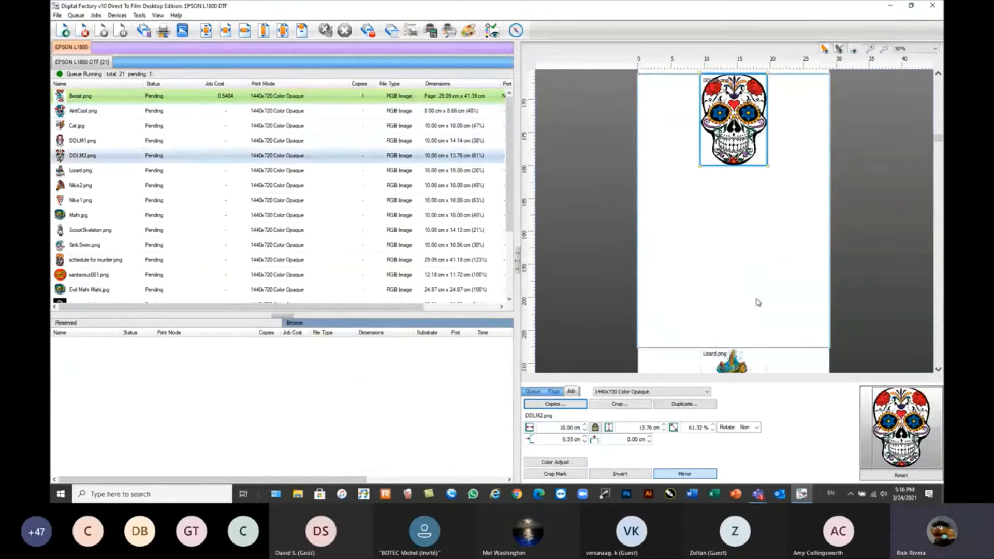
left_click(727, 205)
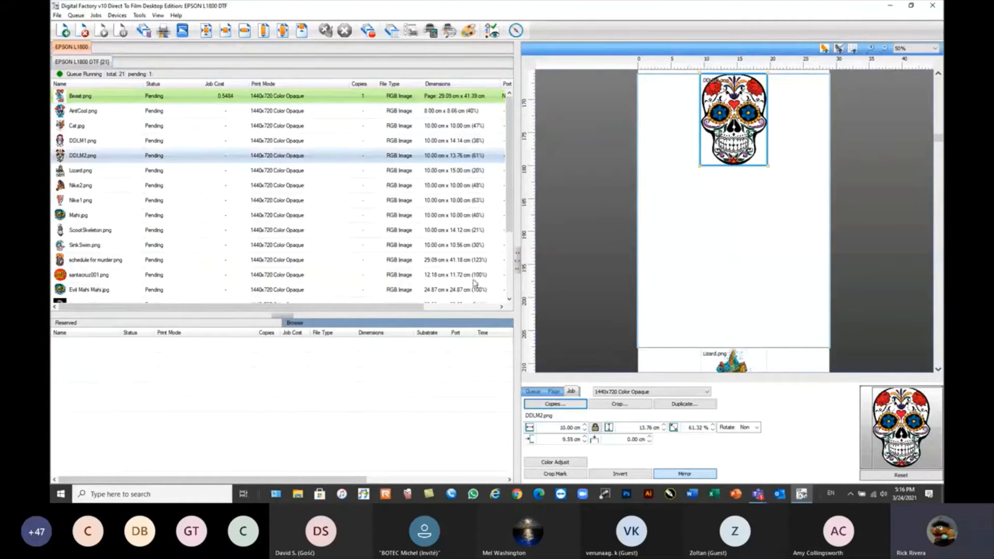
left_click(109, 232)
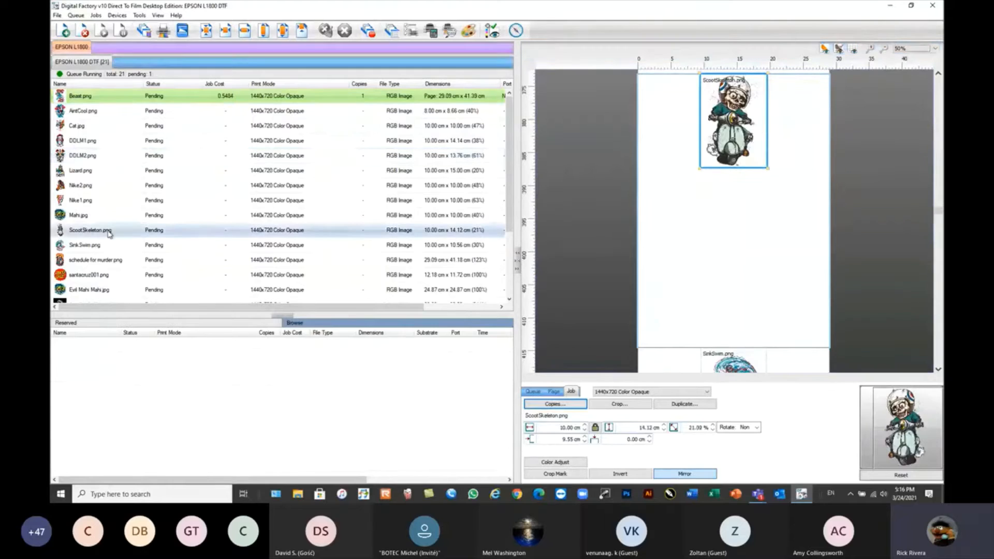
scroll(108, 213, "down", 1)
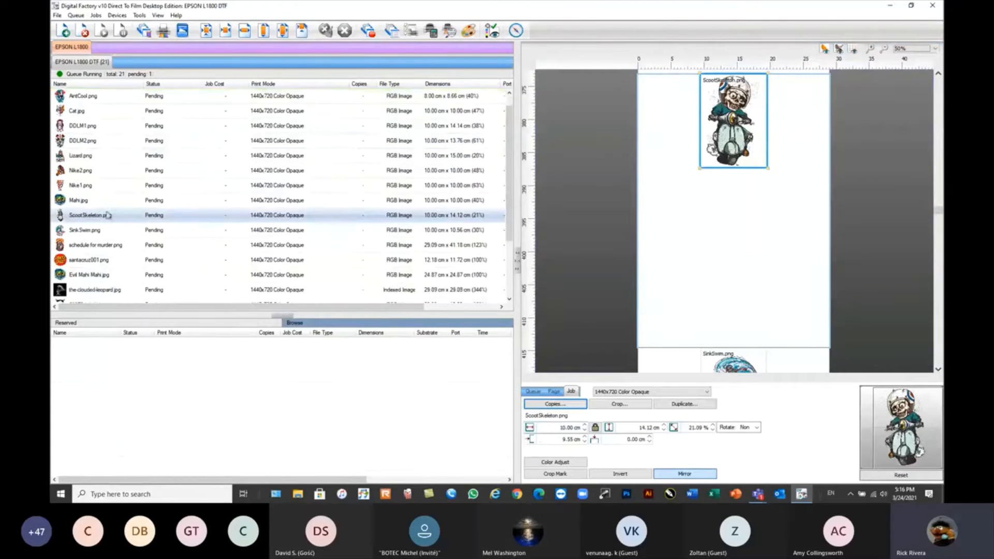
left_click_drag(511, 237, 505, 311)
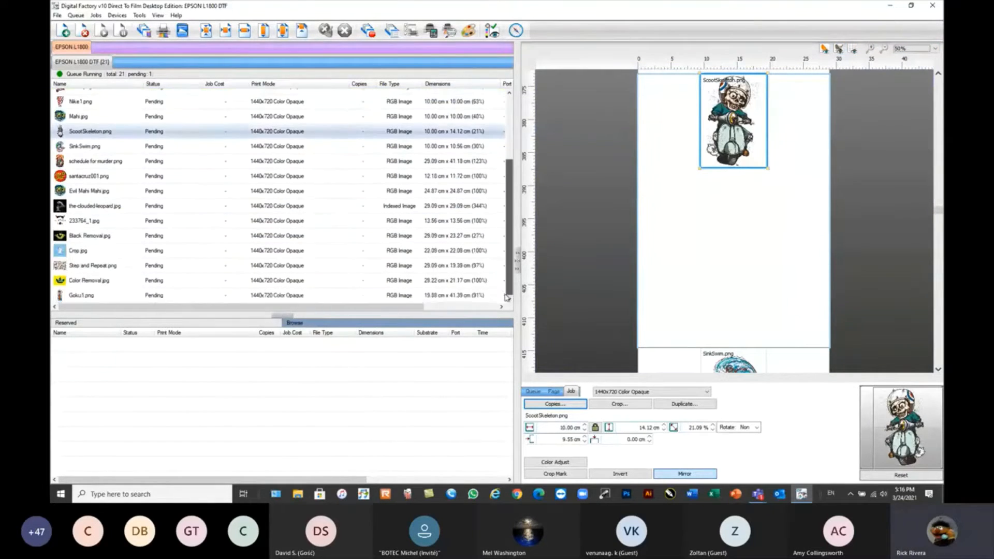
left_click(82, 252)
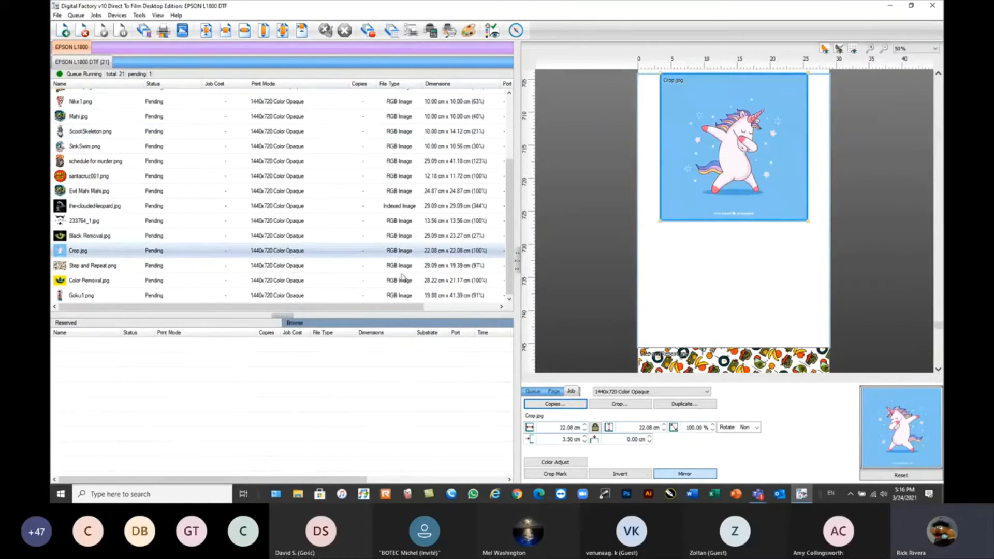
left_click(748, 149)
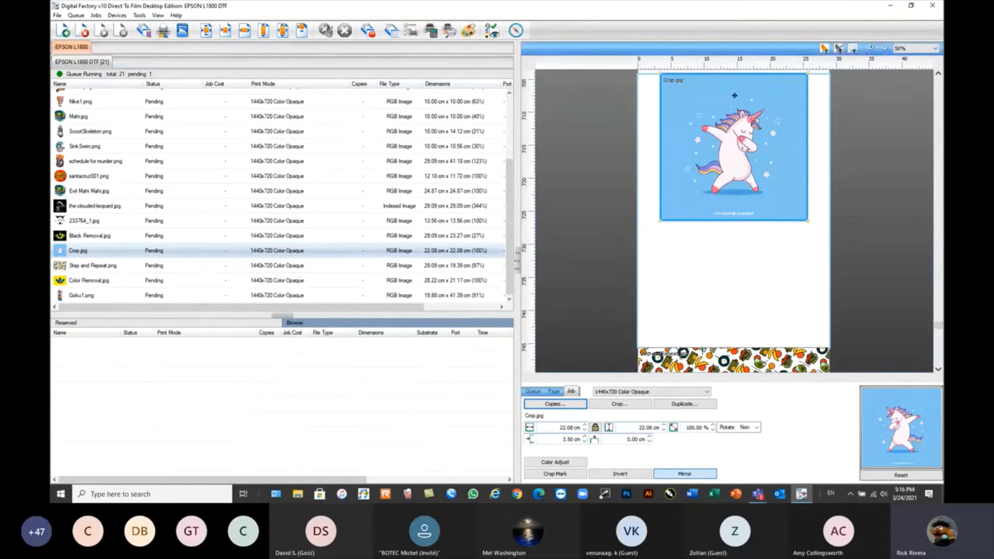
left_click(620, 404)
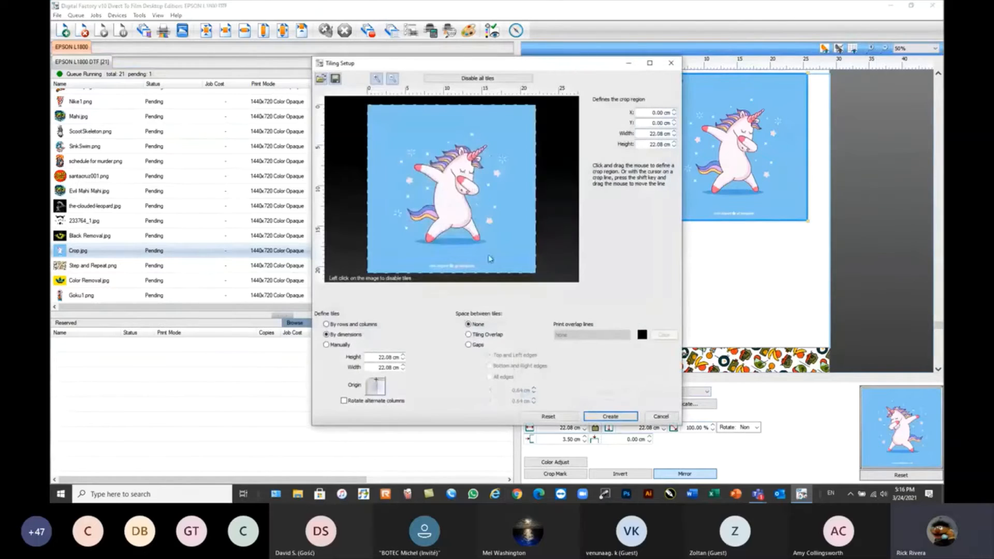
left_click_drag(536, 274, 509, 253)
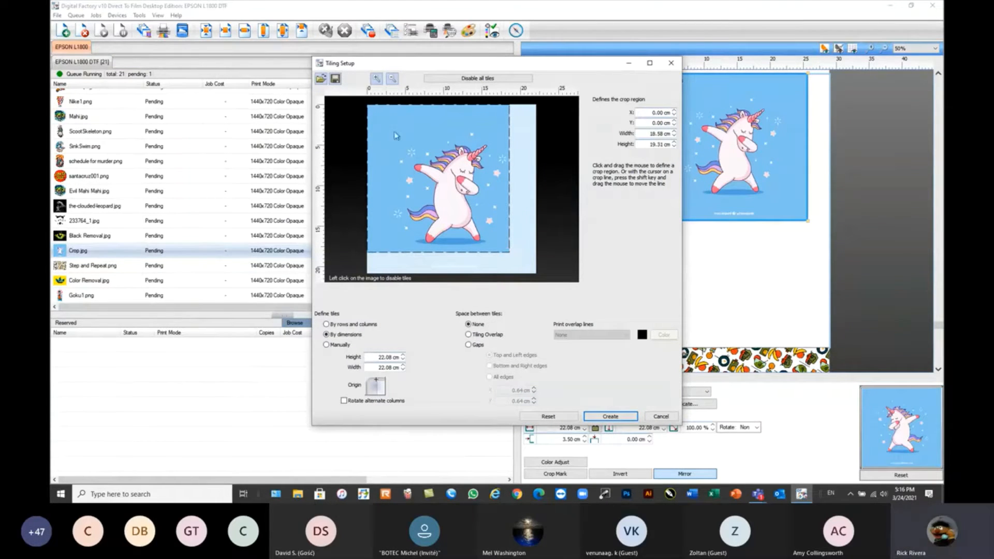
left_click_drag(368, 105, 393, 129)
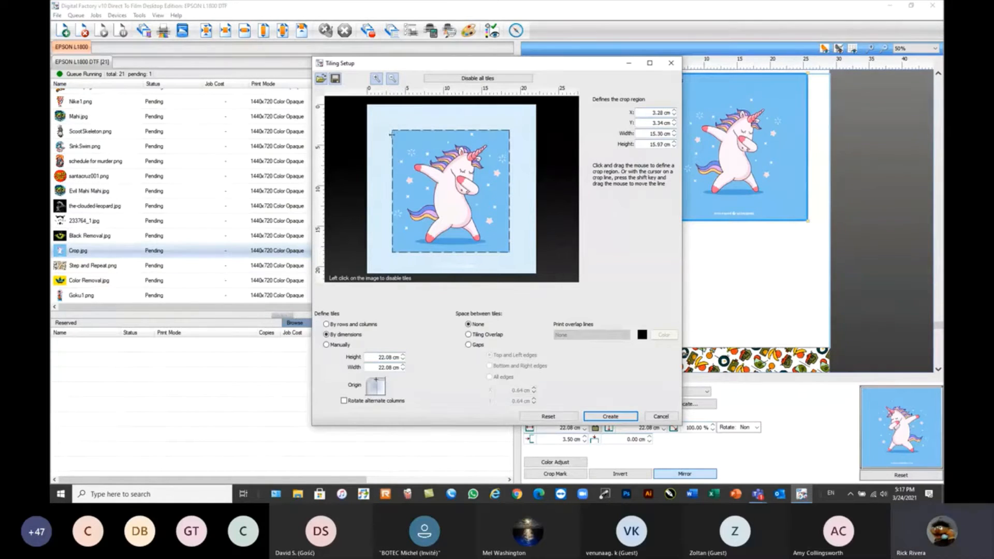
left_click(610, 417)
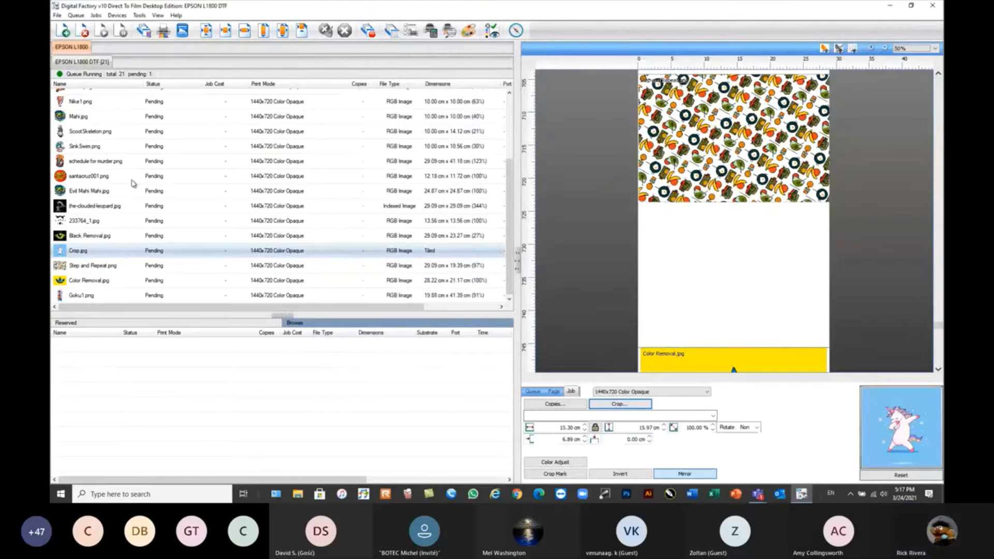
Switch the preview to show only the sheet of the selected Crop.jpg job.
left_click(97, 251)
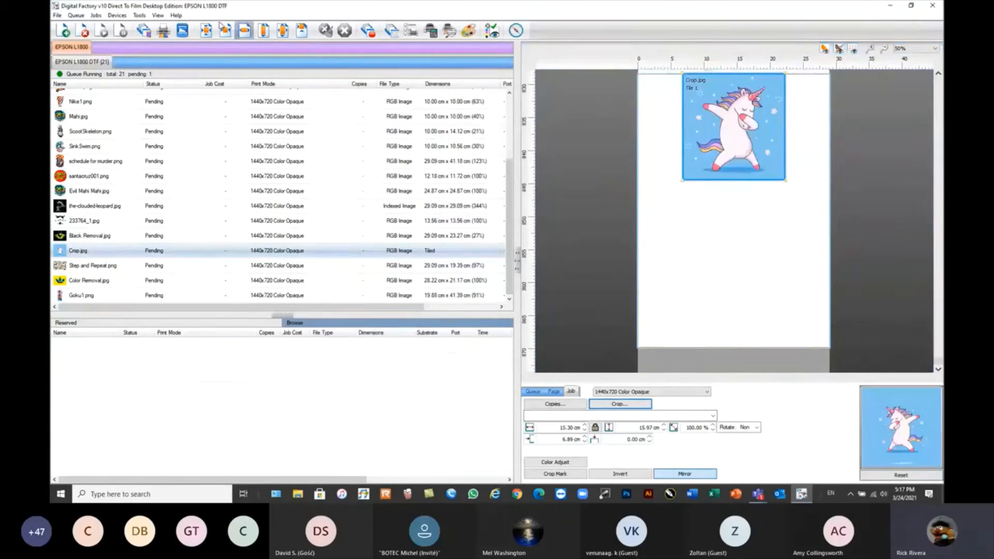
left_click(158, 16)
left_click(165, 35)
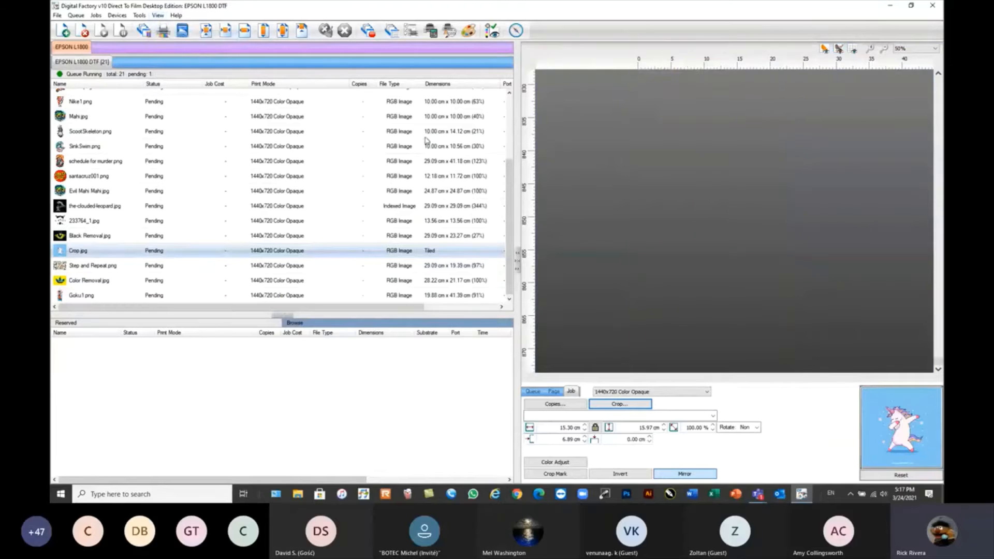
left_click(86, 254)
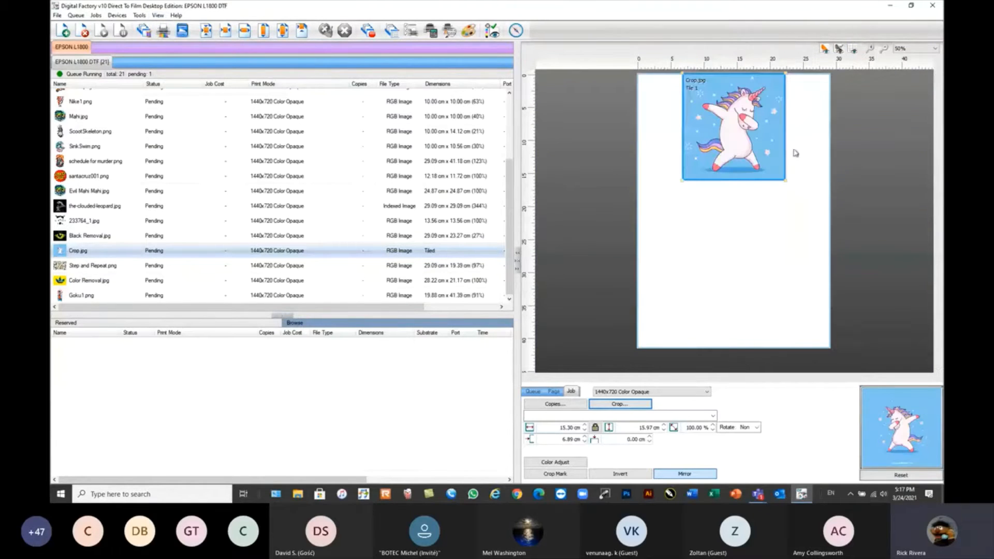
key("alt+Tab")
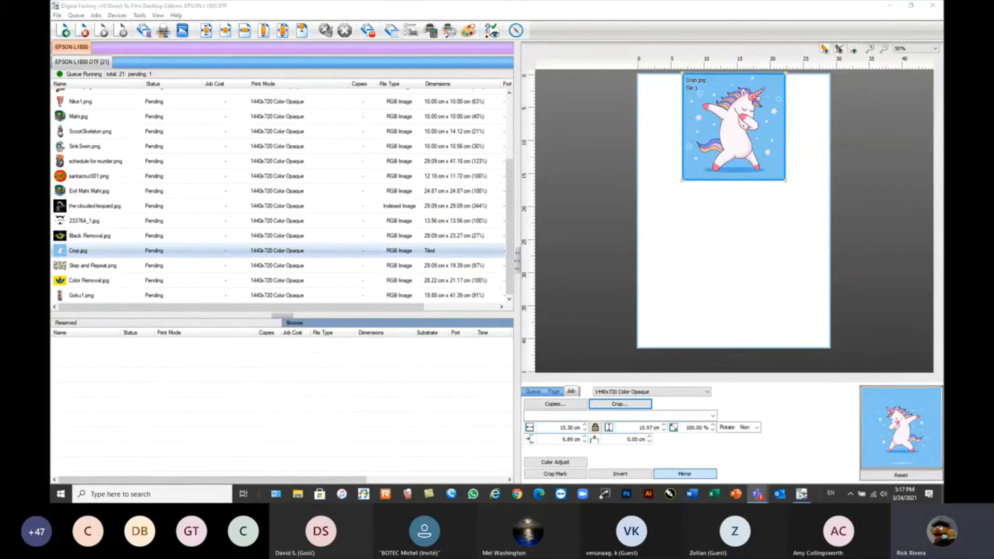
Move the cropped unicorn image about 5 cm down on its sheet and deselect it.
left_click(744, 144)
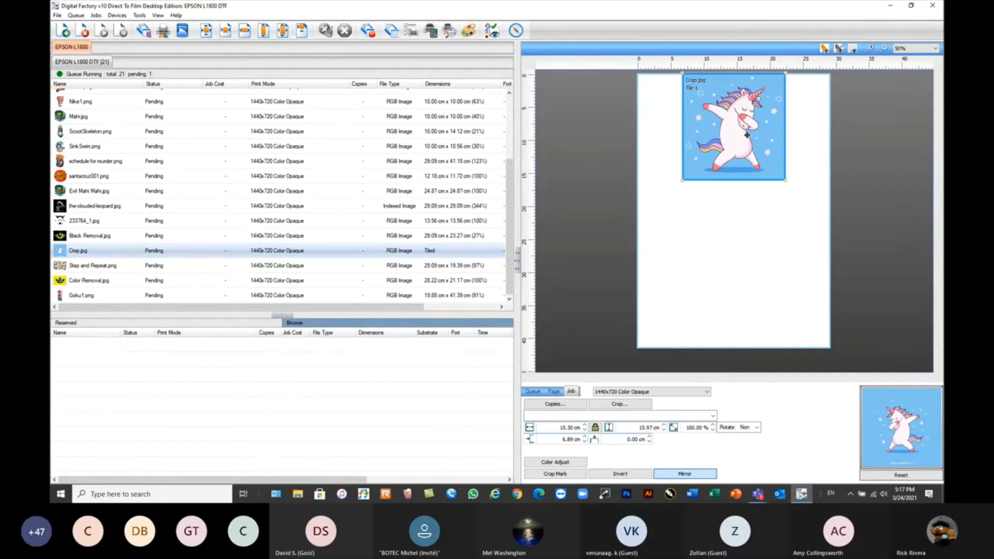
left_click_drag(735, 144, 734, 165)
left_click(701, 301)
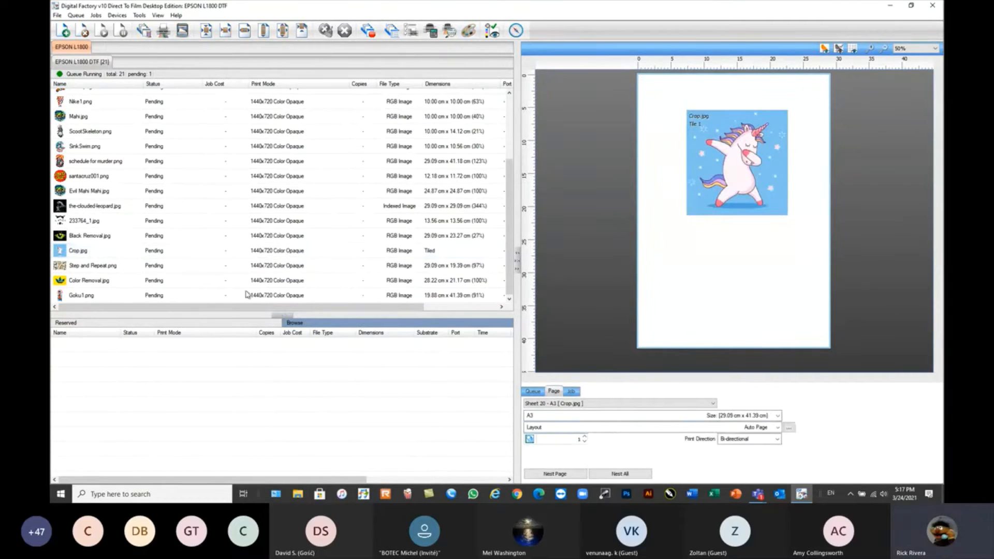
Scale the Step and Repeat.png image down proportionally to about 9.26 by 6.17 cm.
left_click(102, 266)
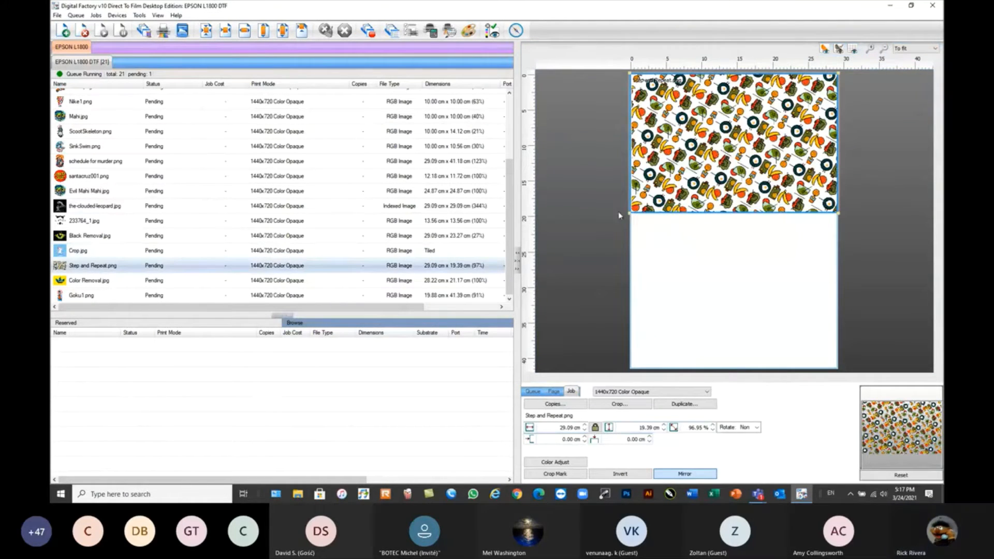
left_click_drag(630, 213, 662, 107)
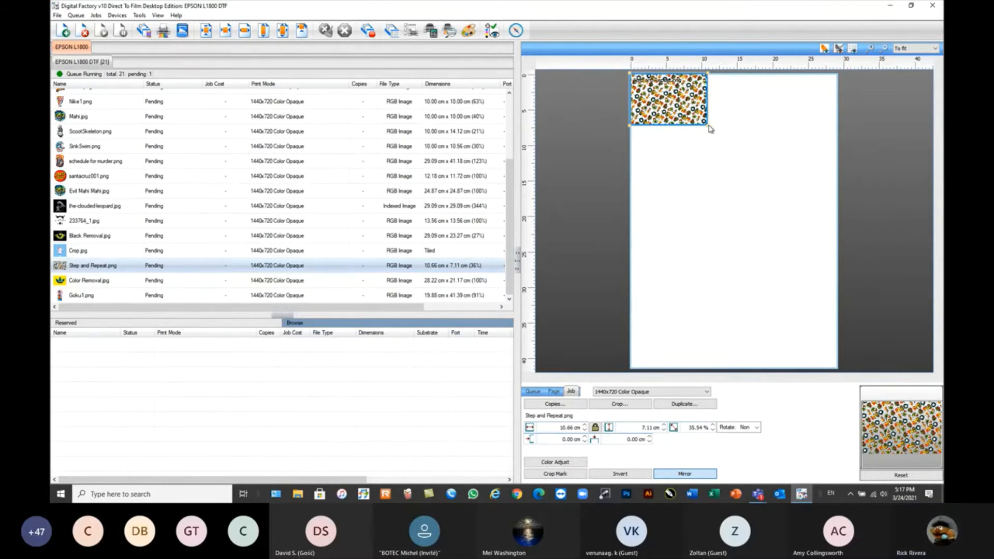
mouse_move(710, 128)
left_mouse_down()
mouse_move(692, 118)
mouse_move(696, 127)
left_mouse_up()
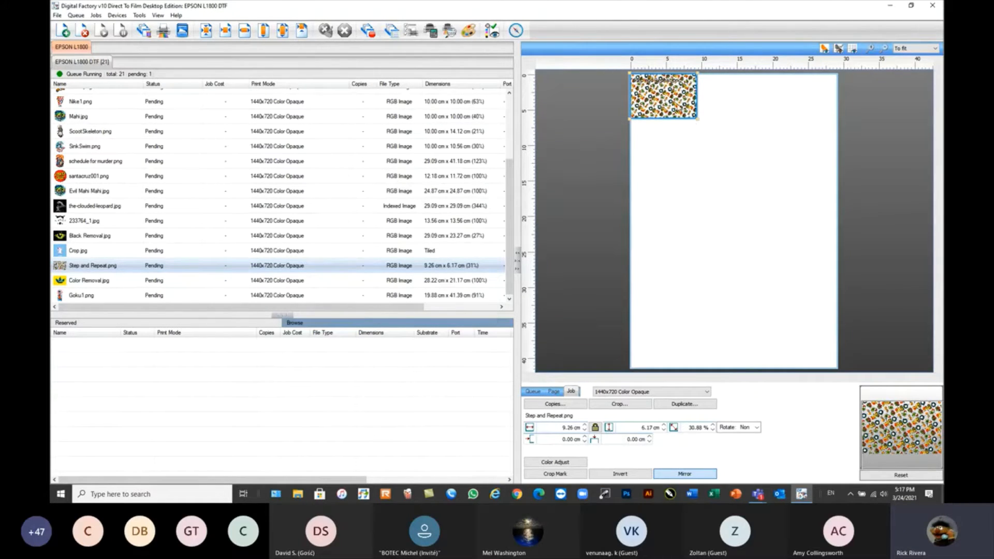
Open the step-and-repeat settings for the Step and Repeat.png copies and choose the alternating row offset pattern style.
left_click(621, 406)
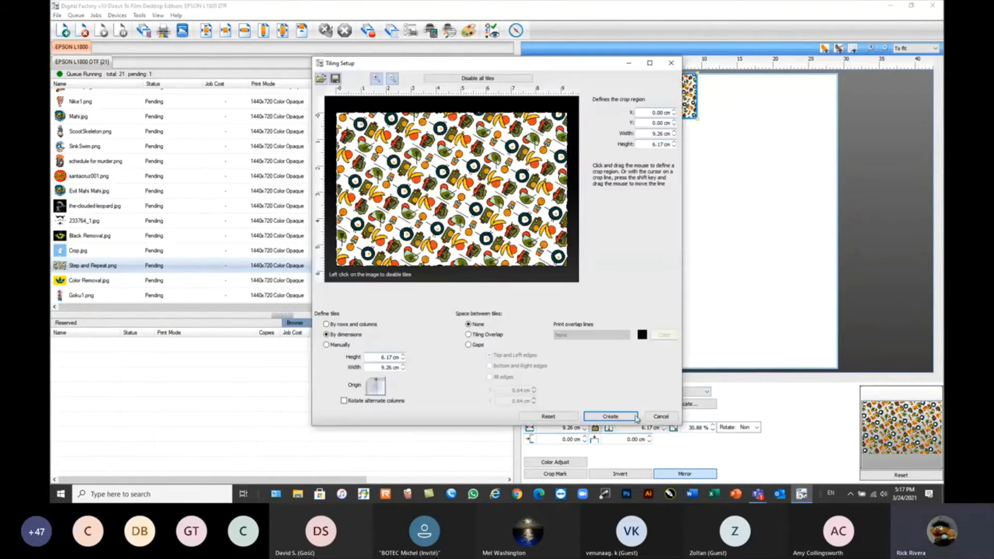
left_click(655, 420)
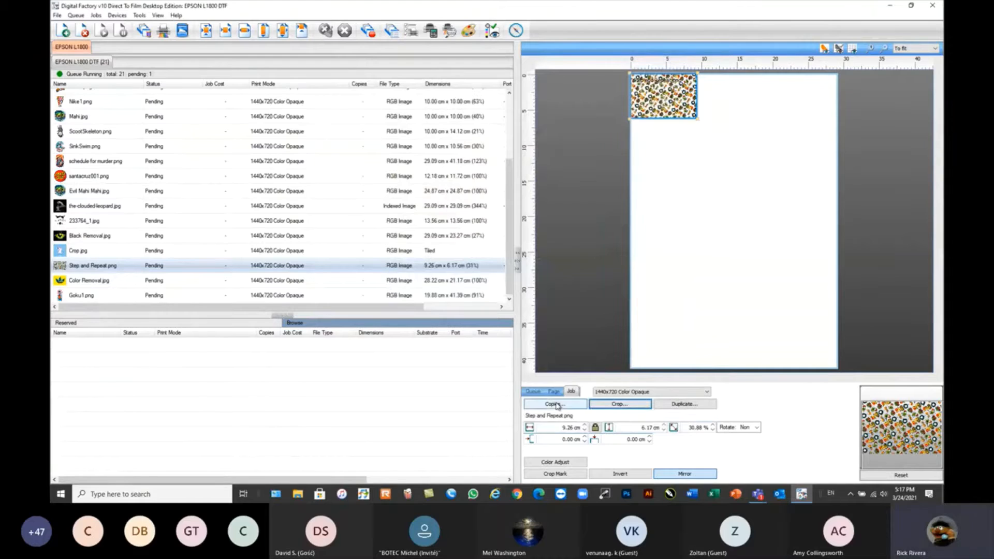
left_click(560, 405)
left_click(559, 405)
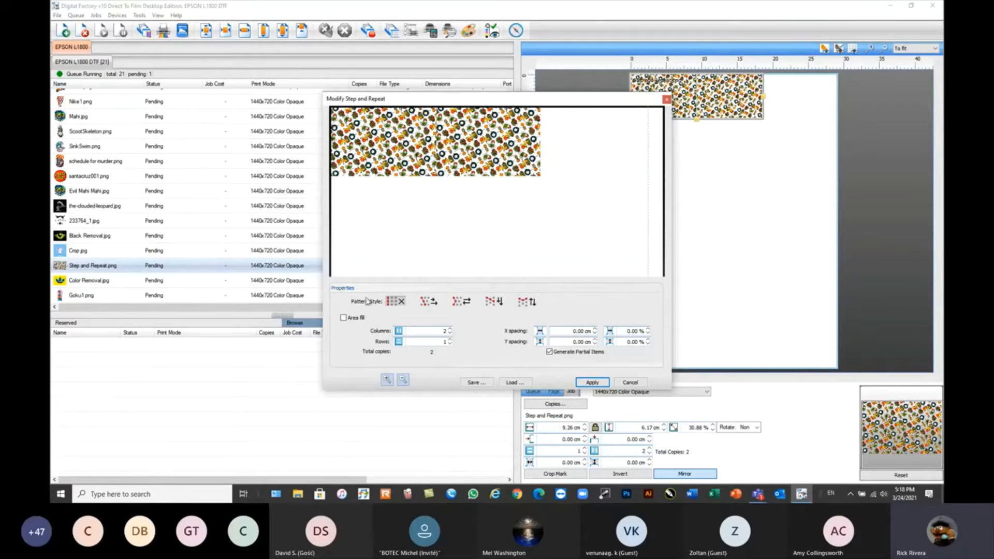
left_click(455, 305)
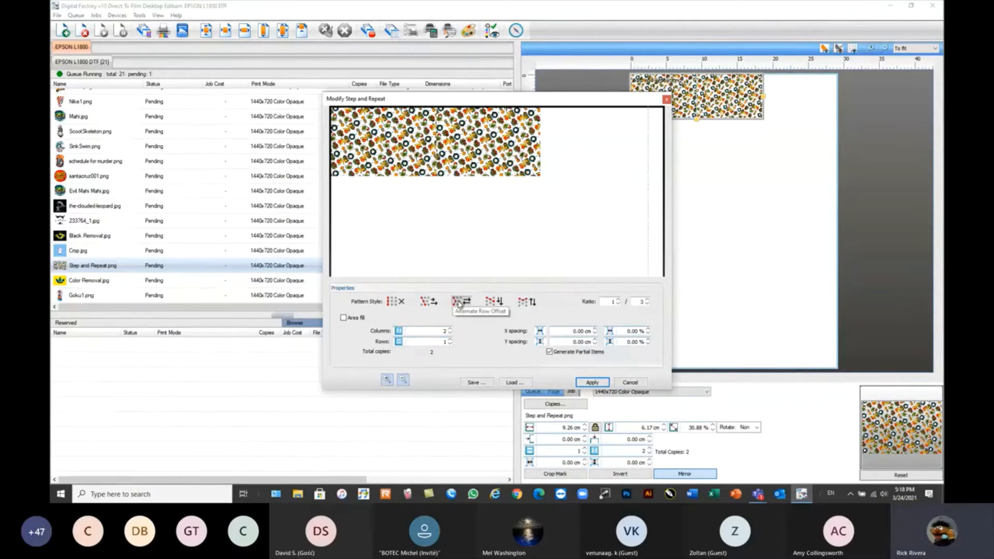
Set the Step and Repeat.png pattern to three columns and six rows.
left_click(450, 330)
left_click(450, 339)
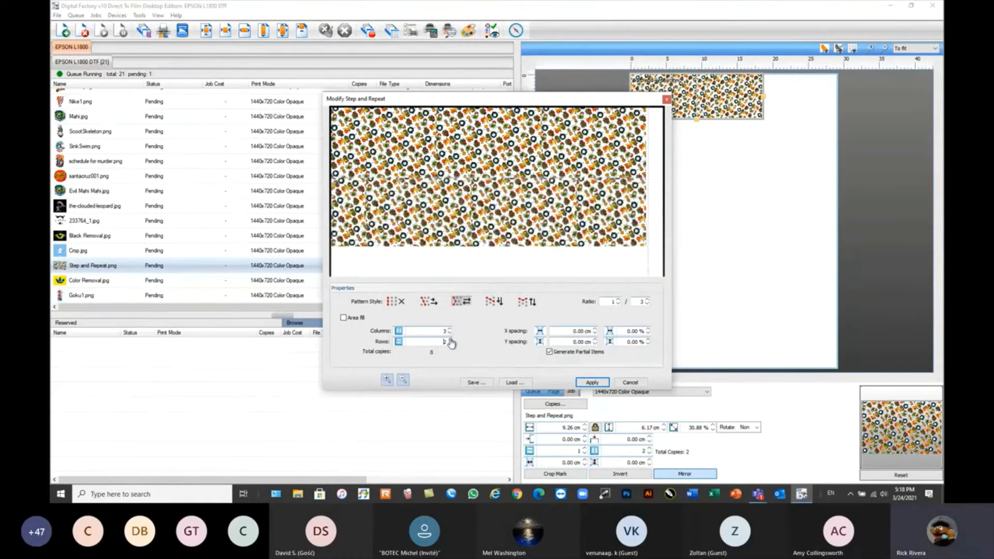
left_click(450, 340)
left_click(450, 340)
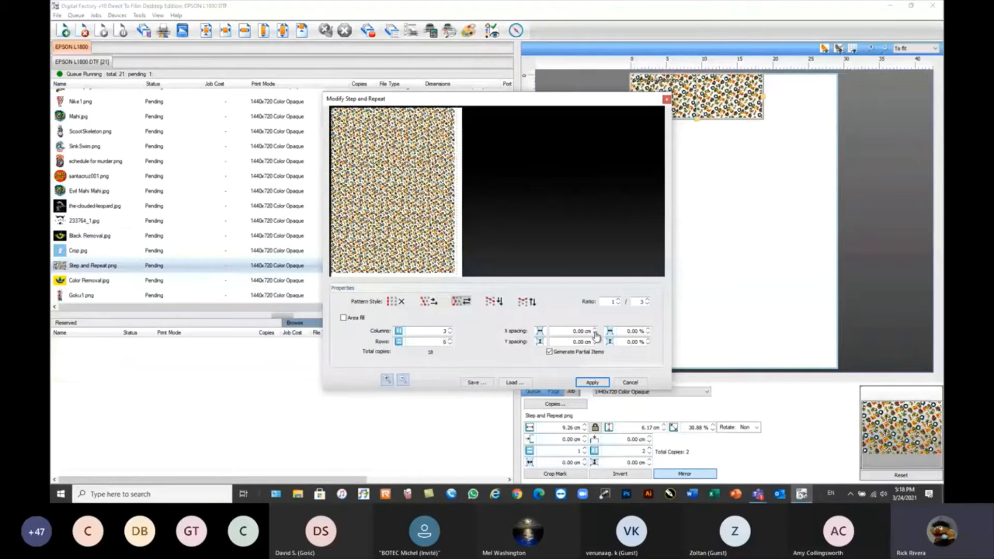
Try negative and positive X spacing between the pattern copies, from -0.30 to 0.40 cm, and return it to 0.00 cm.
left_click(389, 382)
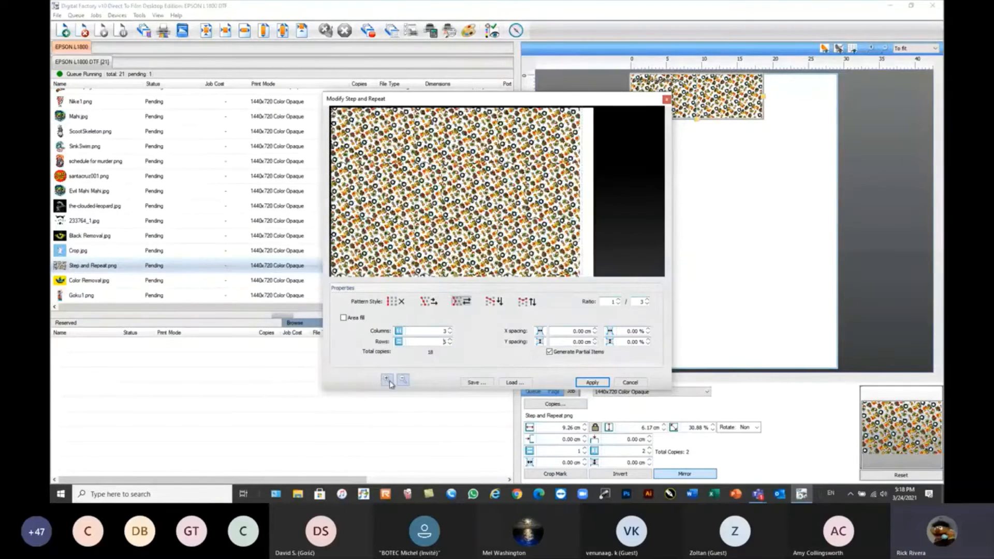
left_click(388, 382)
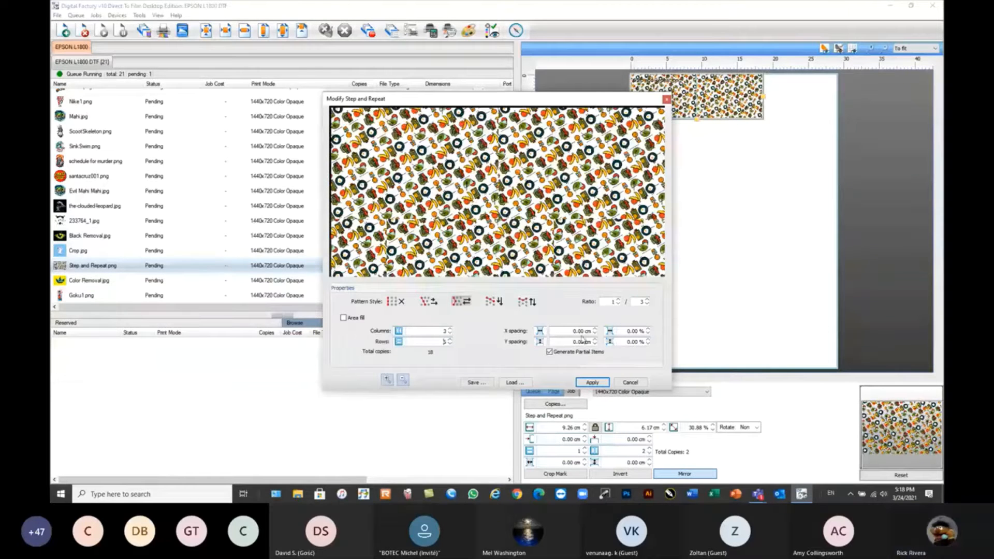
left_click(595, 333)
left_click(596, 333)
left_click(595, 333)
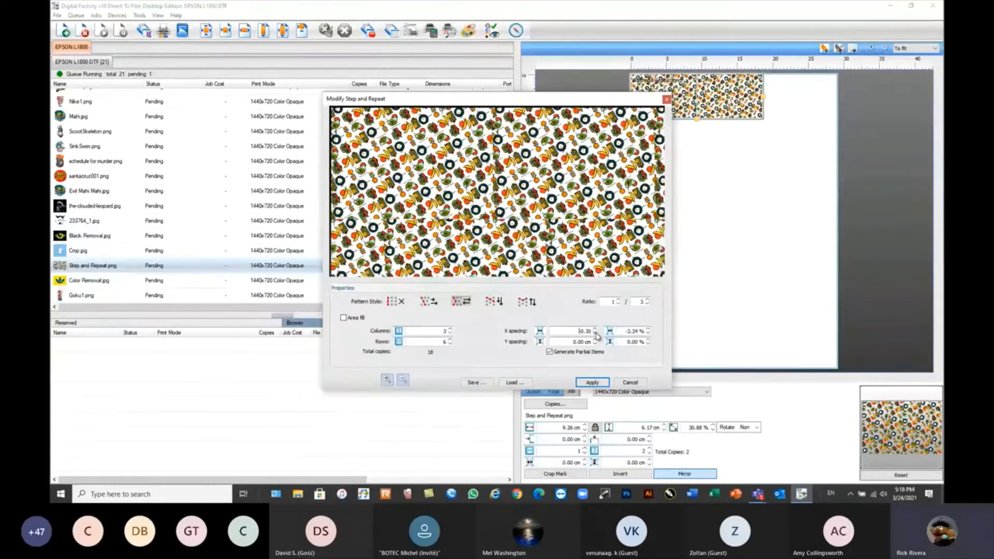
left_click(596, 333)
left_click(595, 333)
left_click(595, 330)
left_click(596, 331)
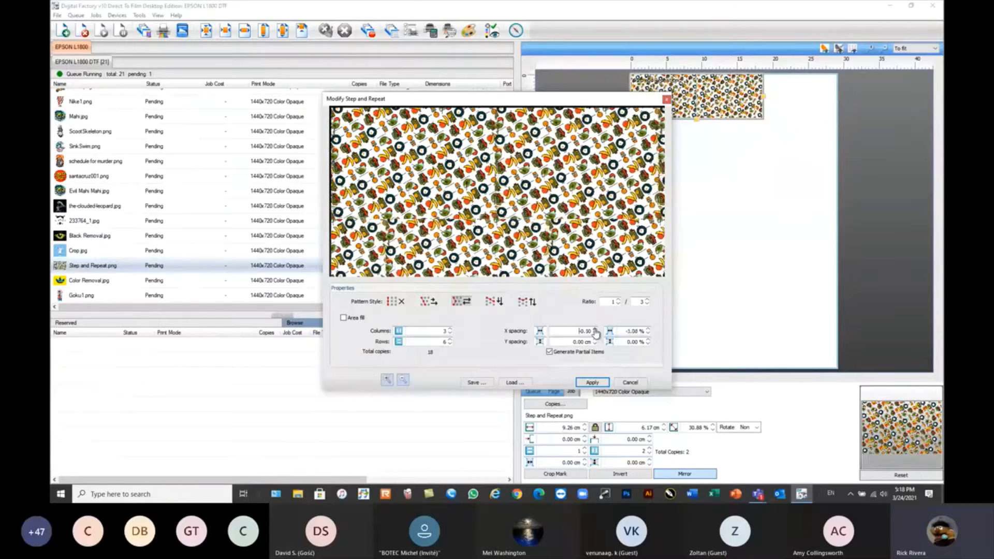
left_click(596, 330)
left_click(595, 330)
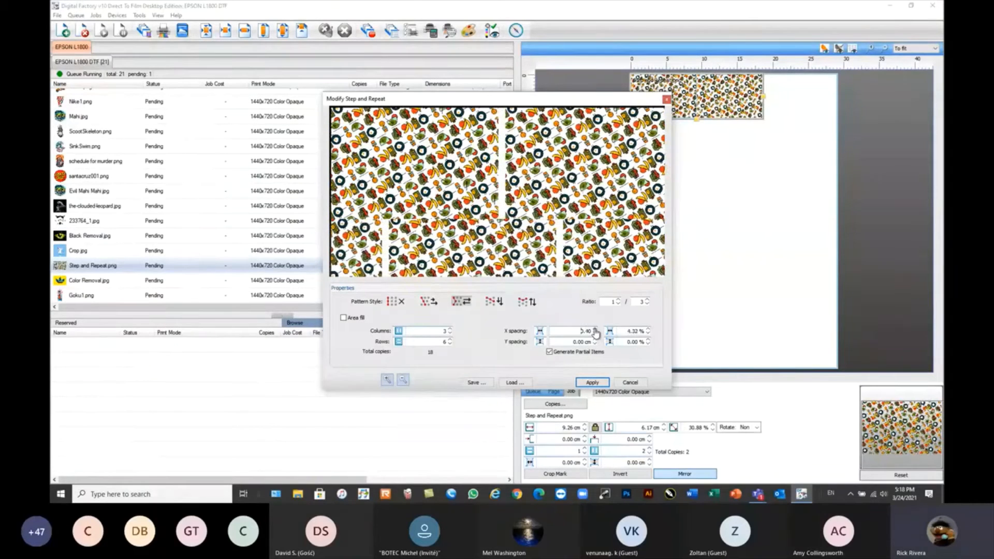
left_click(596, 333)
left_click(596, 333)
left_click(596, 333)
left_click(596, 333)
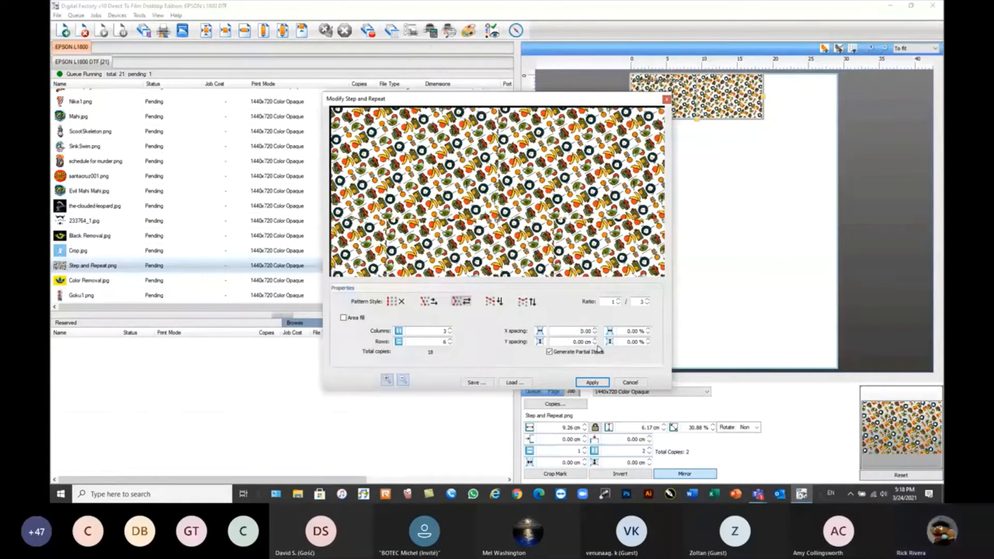
Try different negative Y spacings between the Step and Repeat.png pattern copies and settle on -1.10 cm.
left_click(595, 344)
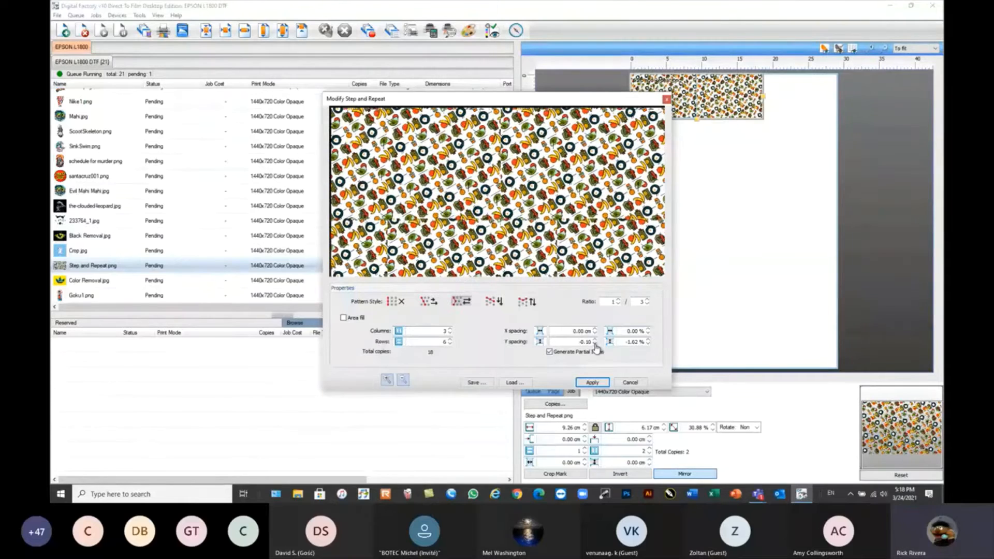
left_click(595, 344)
left_click(595, 344)
left_click(596, 343)
left_click(595, 344)
left_click(595, 344)
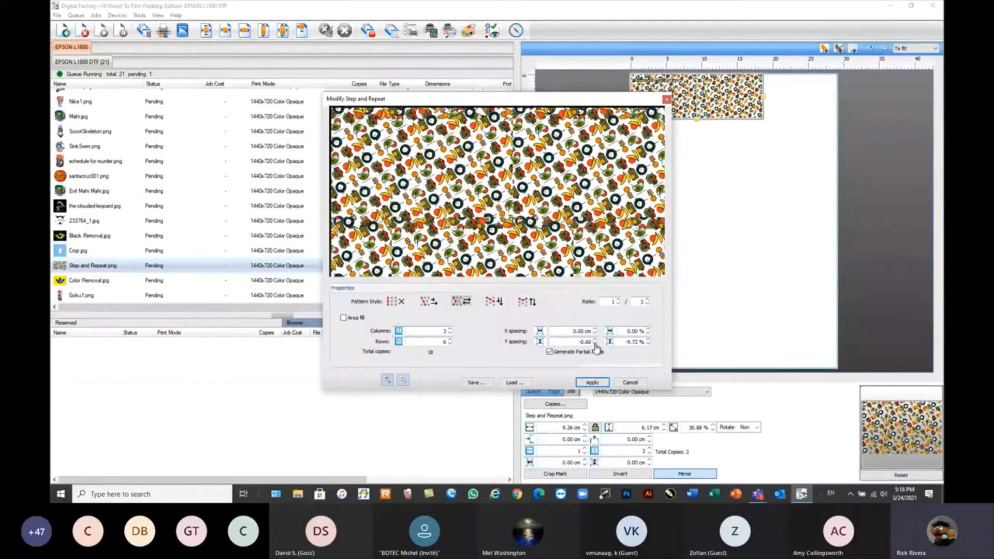
left_click(595, 340)
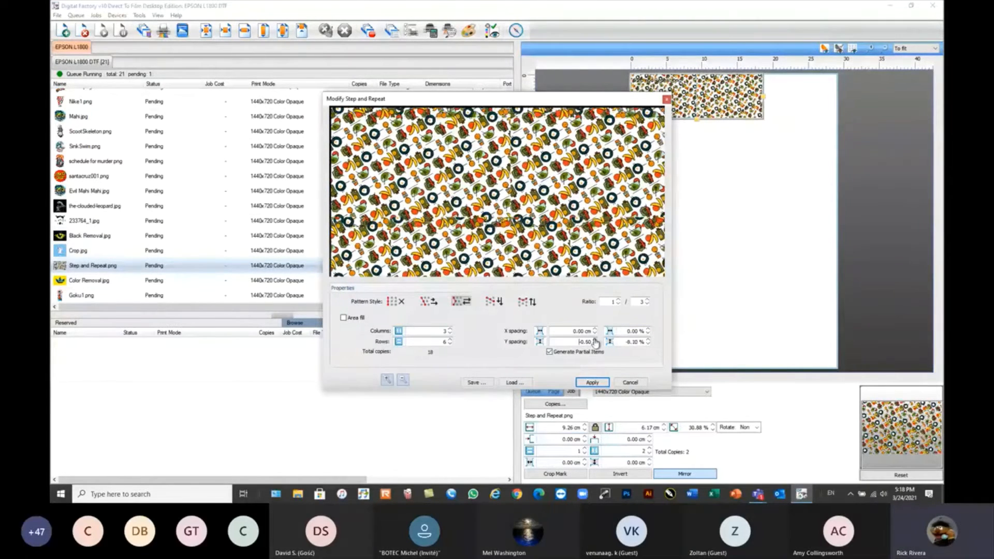
left_click(595, 339)
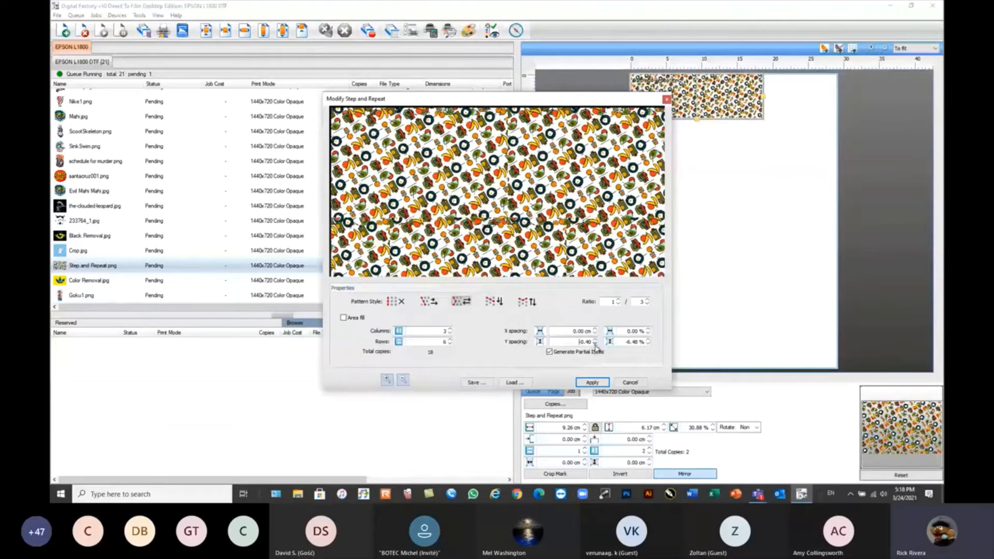
left_click(595, 344)
left_click(595, 344)
left_click(595, 344)
left_click(595, 344)
left_click(595, 344)
left_click(595, 343)
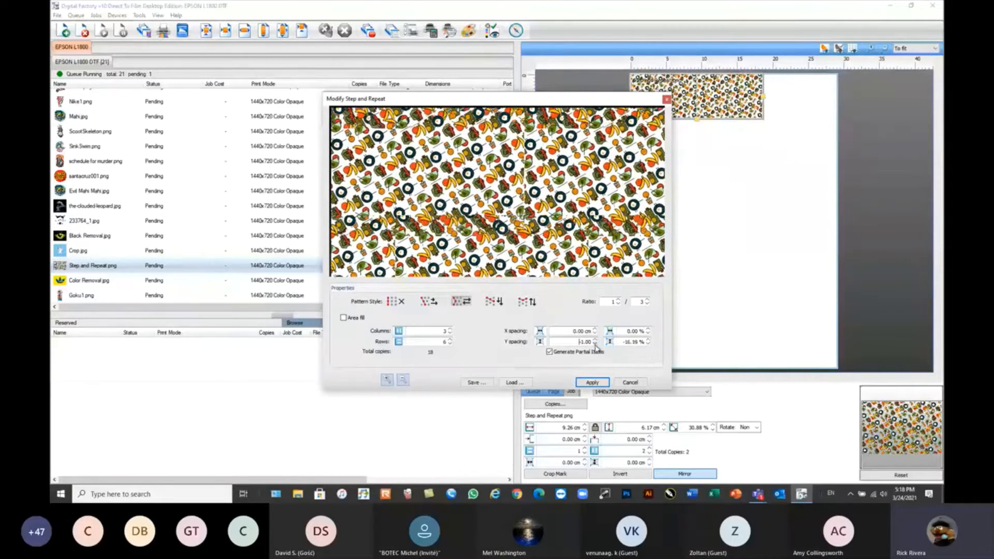
left_click(595, 344)
Fine-tune the pattern's overlap by setting the X spacing to -0.60 cm and the Y spacing to -1.10 cm.
left_click(595, 333)
left_click(595, 333)
left_click(595, 333)
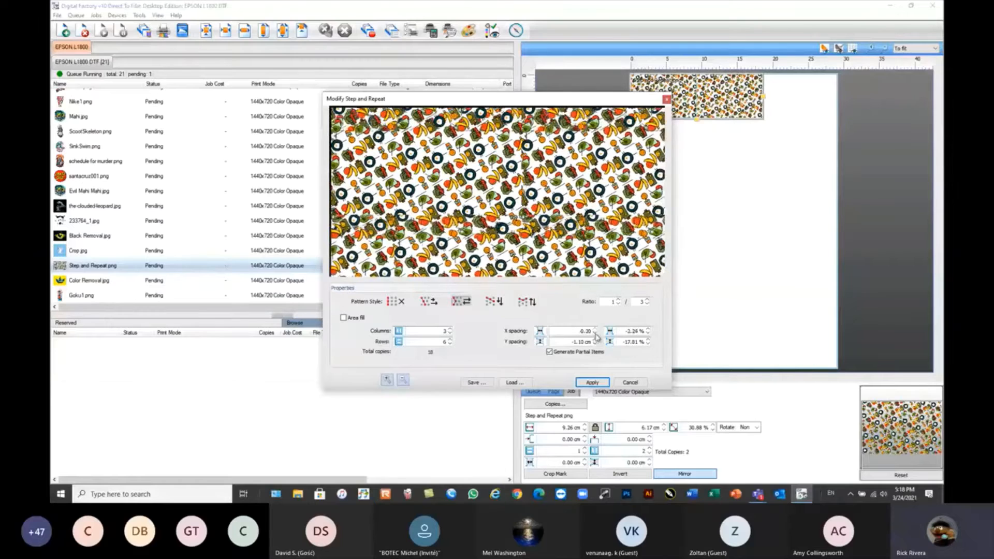
left_click(595, 333)
left_click(595, 333)
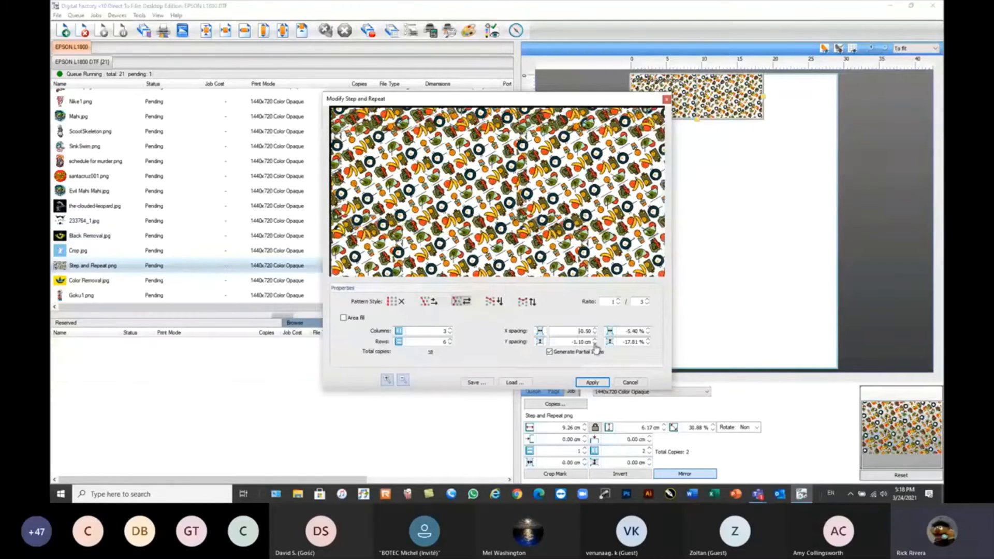
left_click(595, 344)
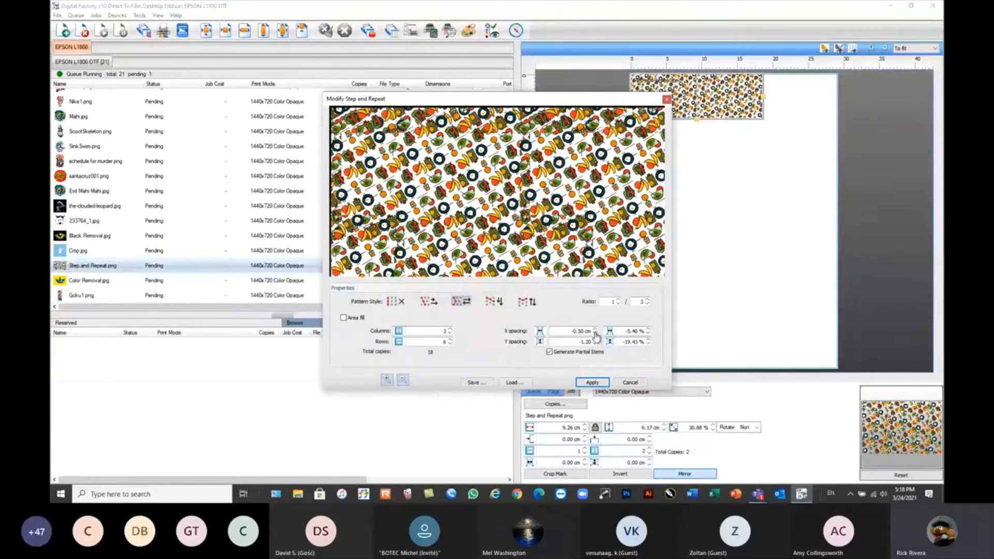
left_click(595, 333)
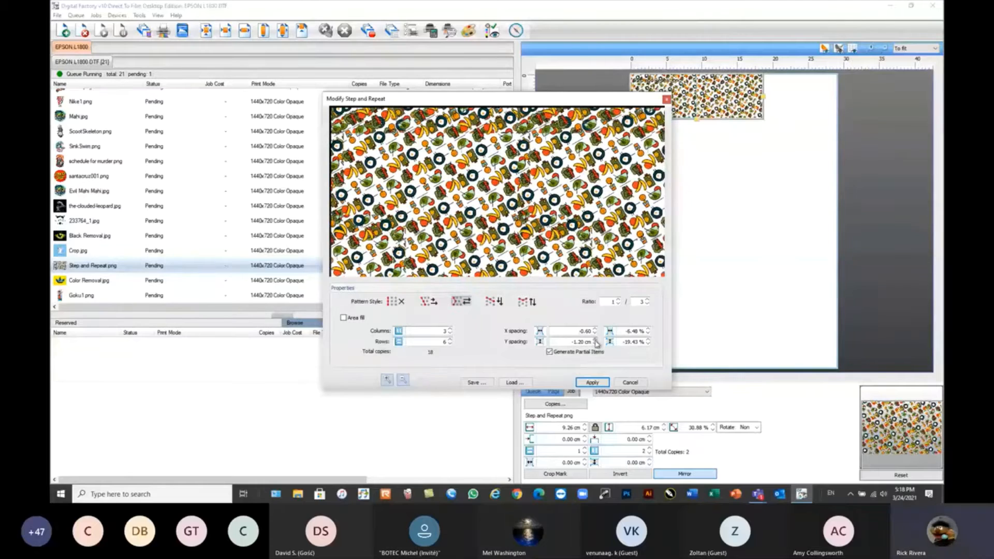
left_click(595, 340)
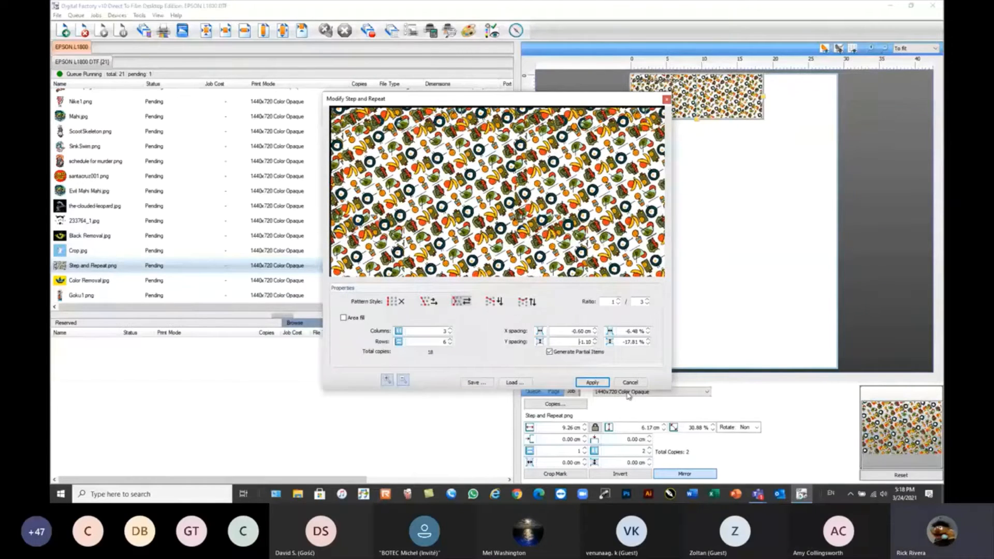
Set the pattern to seven rows, apply it, and center the whole pattern on the page.
left_click(451, 334)
left_click(450, 339)
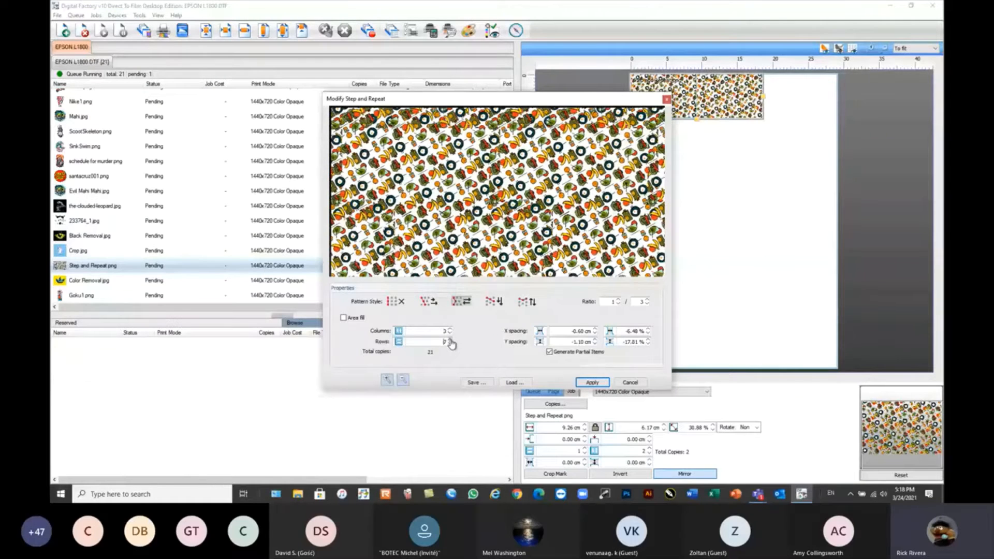
left_click(593, 383)
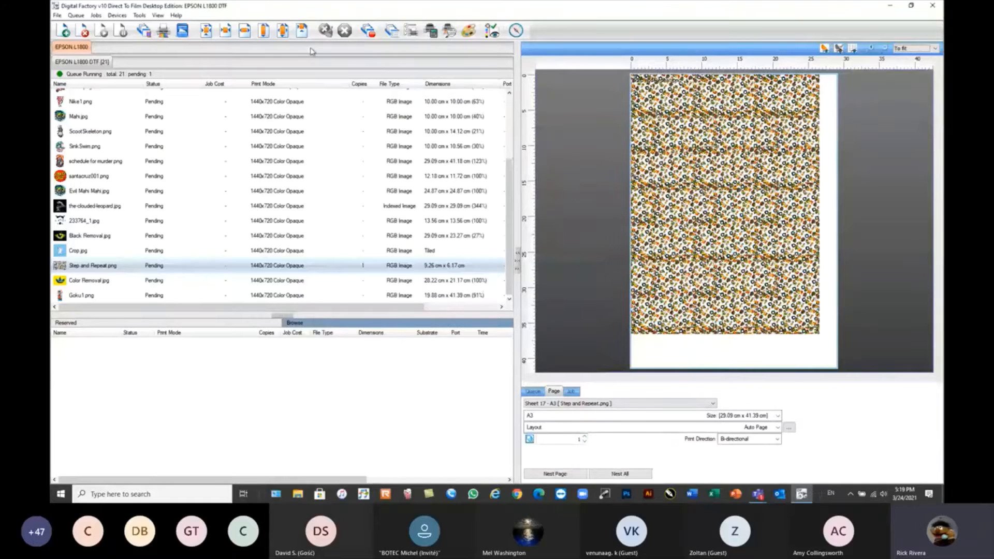
left_click(207, 31)
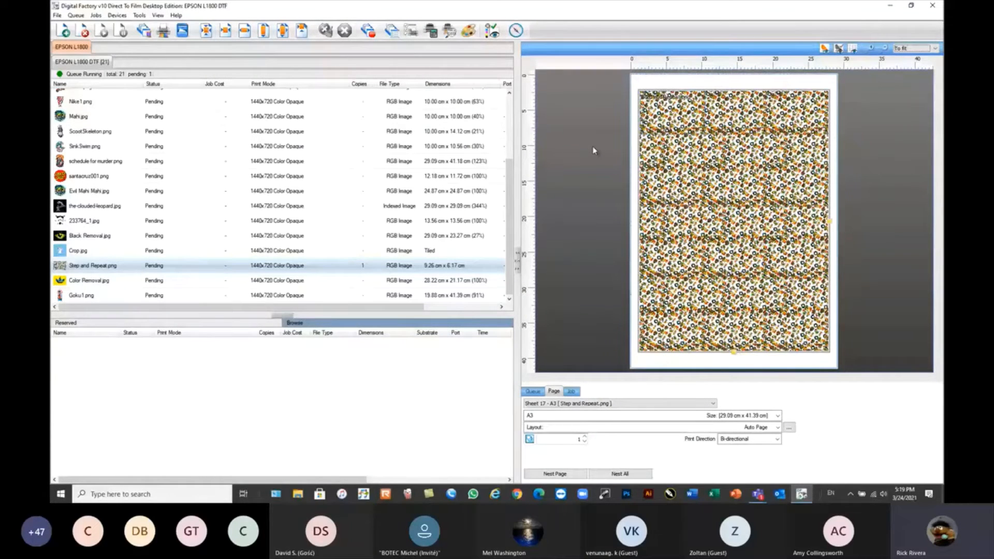
scroll(716, 193, "up", 5)
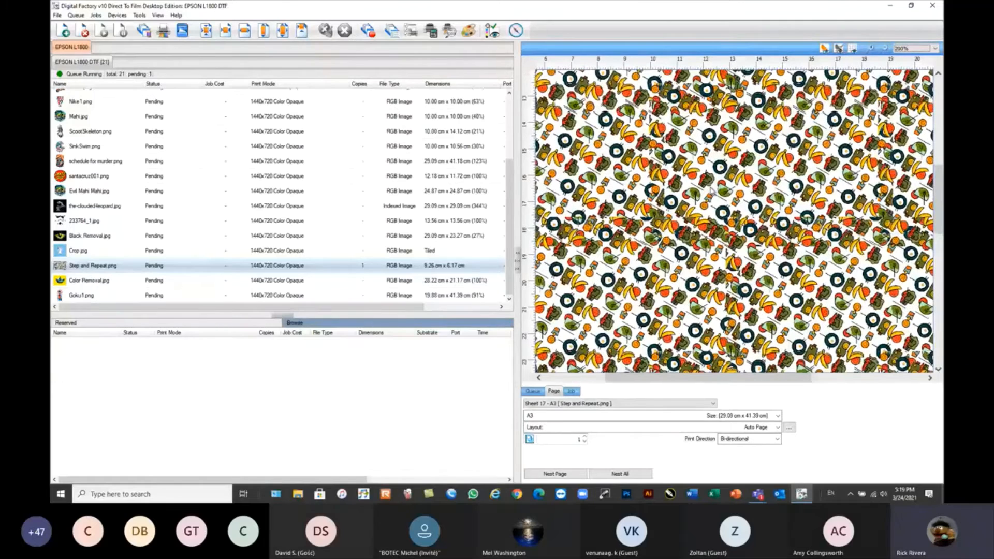
scroll(716, 192, "down", 4)
scroll(627, 195, "down", 1)
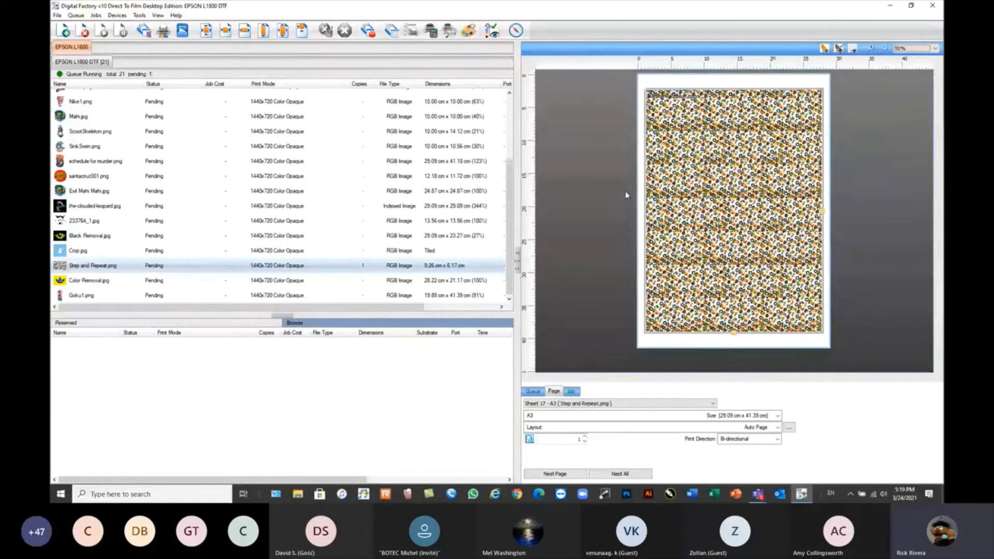
Create one duplicate of the Mahi.jpg job.
mouse_move(118, 267)
left_click(114, 270)
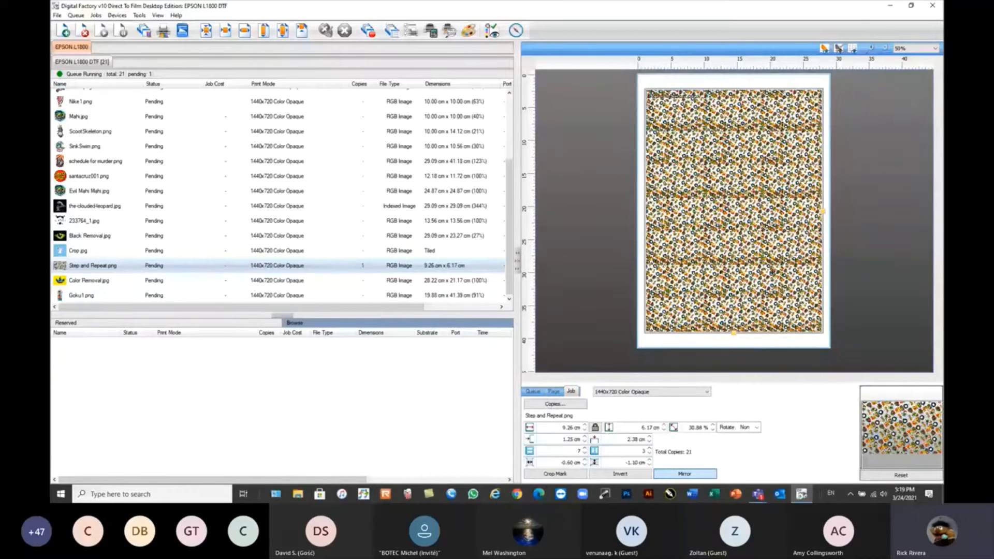
left_click(100, 252)
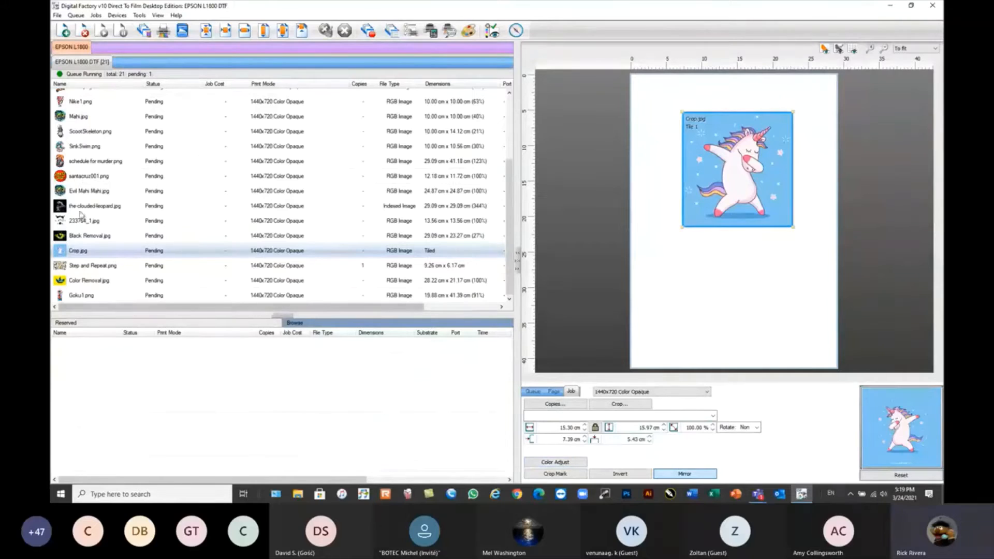
left_click(76, 119)
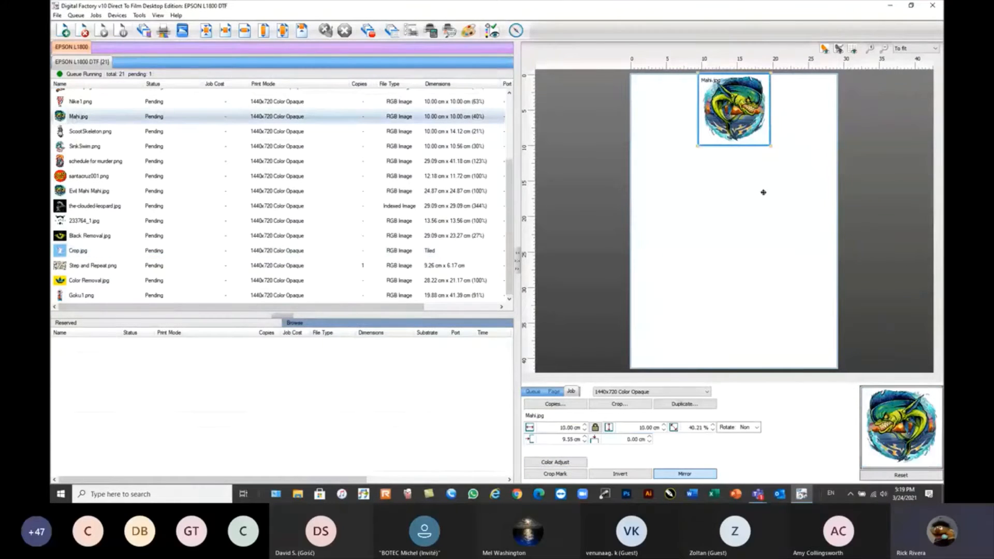
left_click(687, 405)
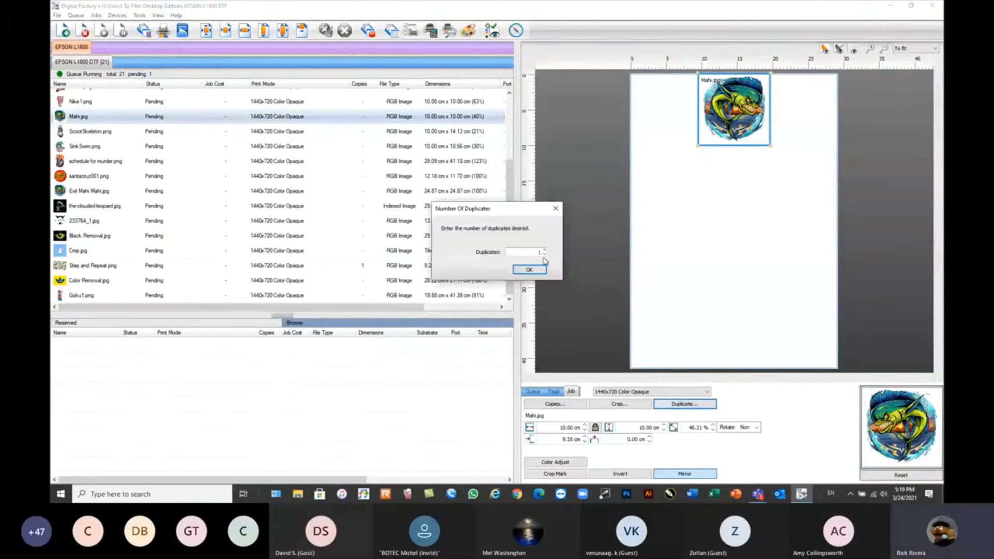
left_click(529, 270)
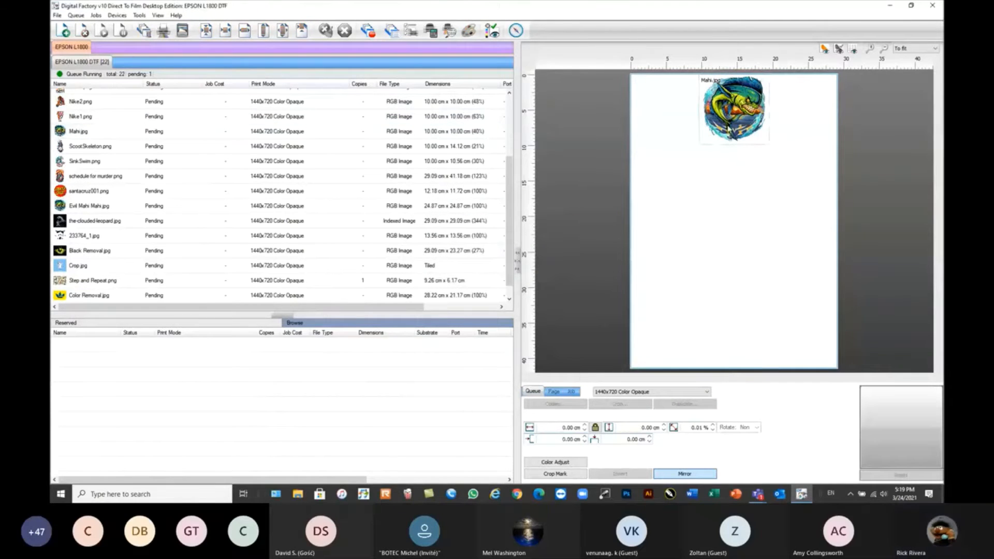
Display all sheets of the queue together in the preview and locate the sheet with the Mahi.jpg duplicate.
left_click(731, 129)
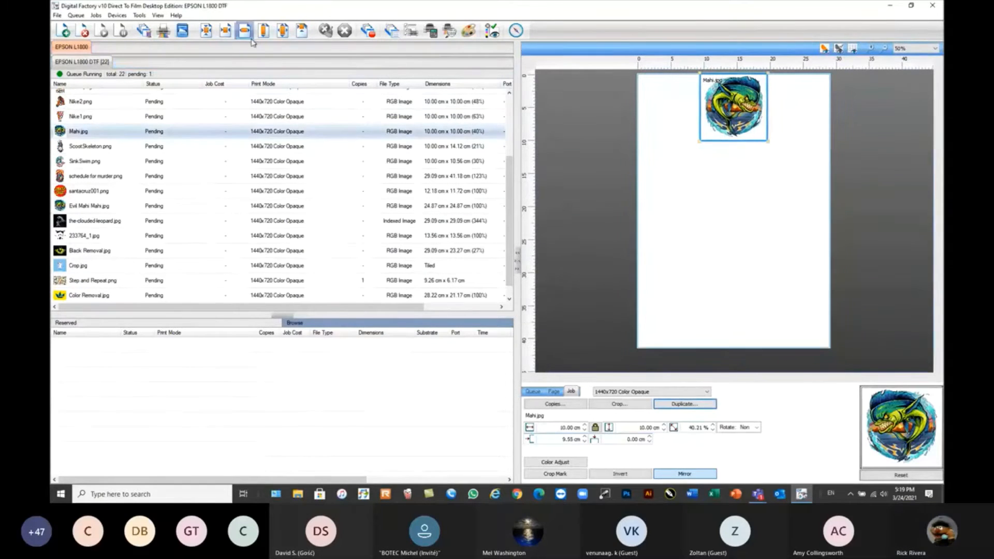
left_click(158, 16)
left_click(168, 37)
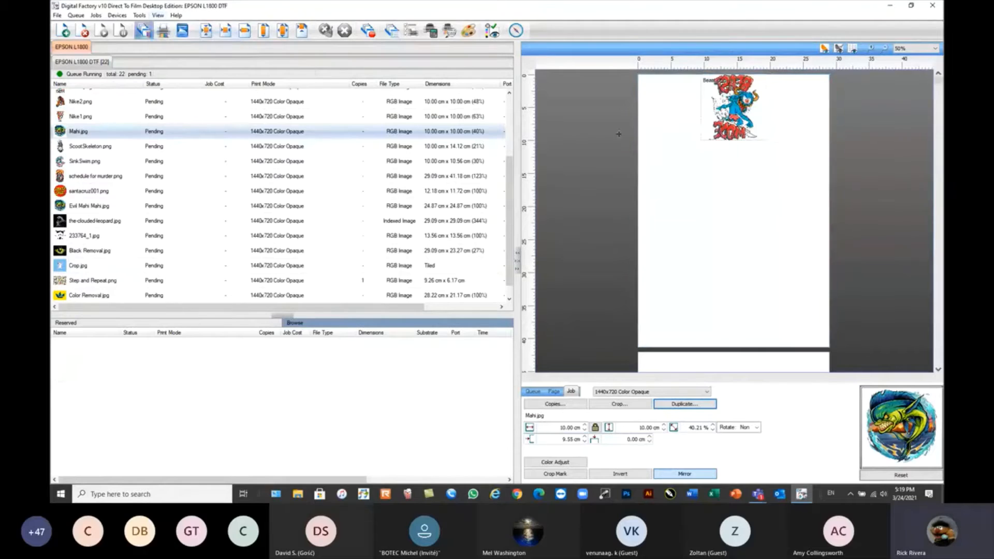
scroll(733, 310, "down", 5)
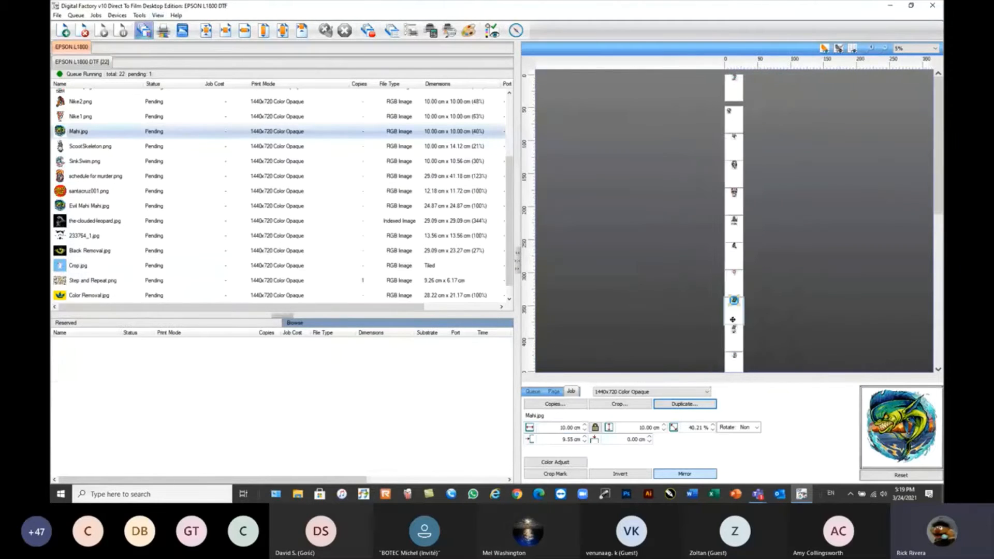
left_click_drag(941, 174, 940, 285)
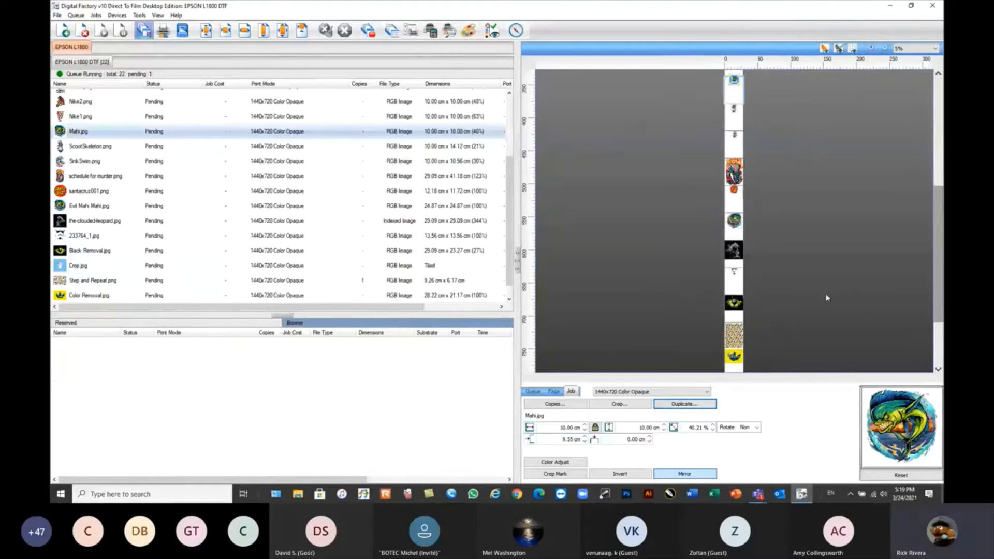
scroll(903, 206, "down", 1)
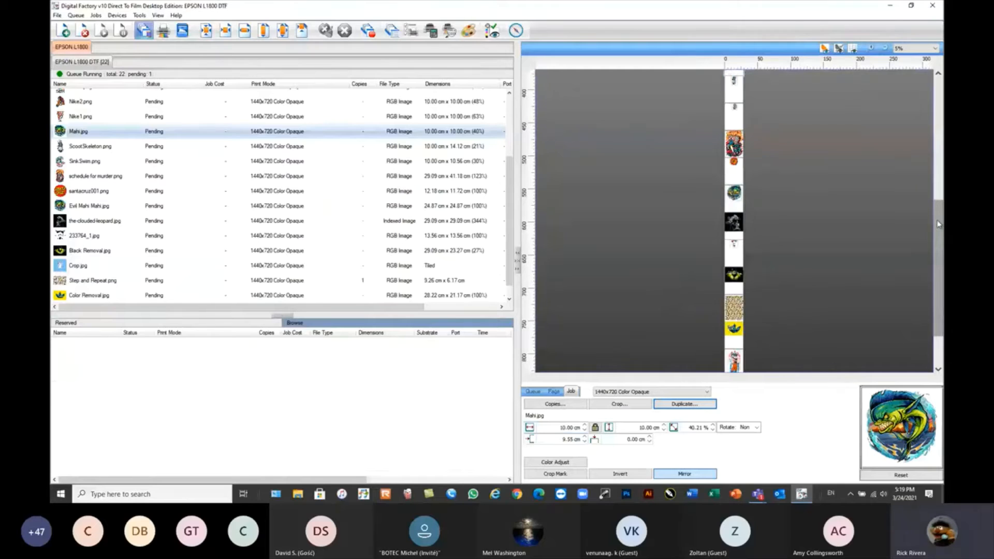
left_click_drag(939, 224, 940, 258)
left_click(733, 356)
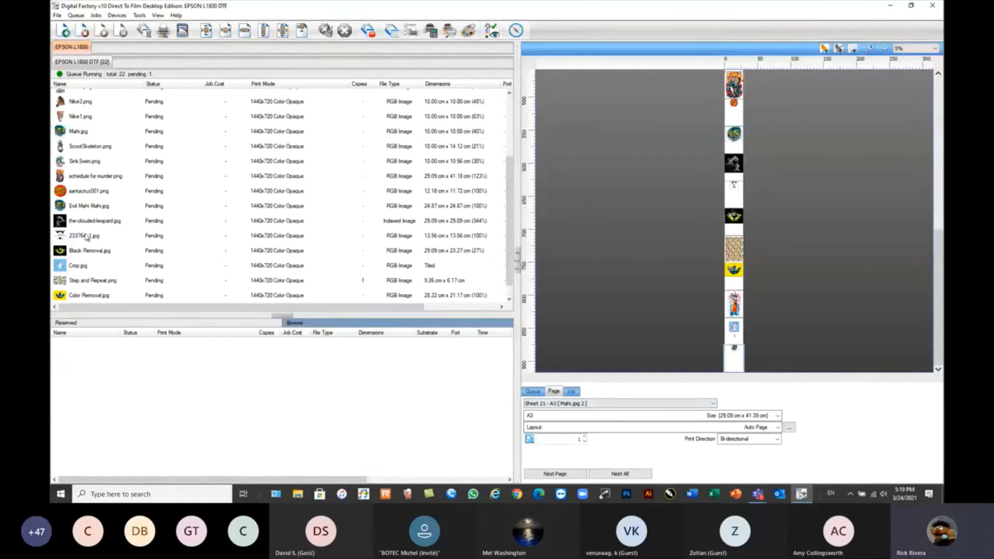
Create another single duplicate from the original Mahi.jpg job.
scroll(288, 271, "down", 3)
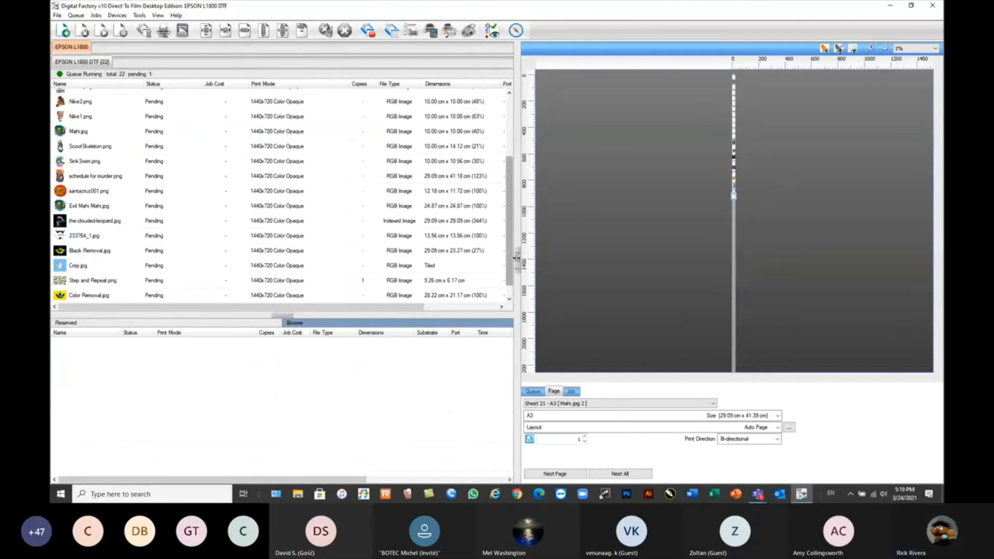
left_click_drag(509, 257, 510, 271)
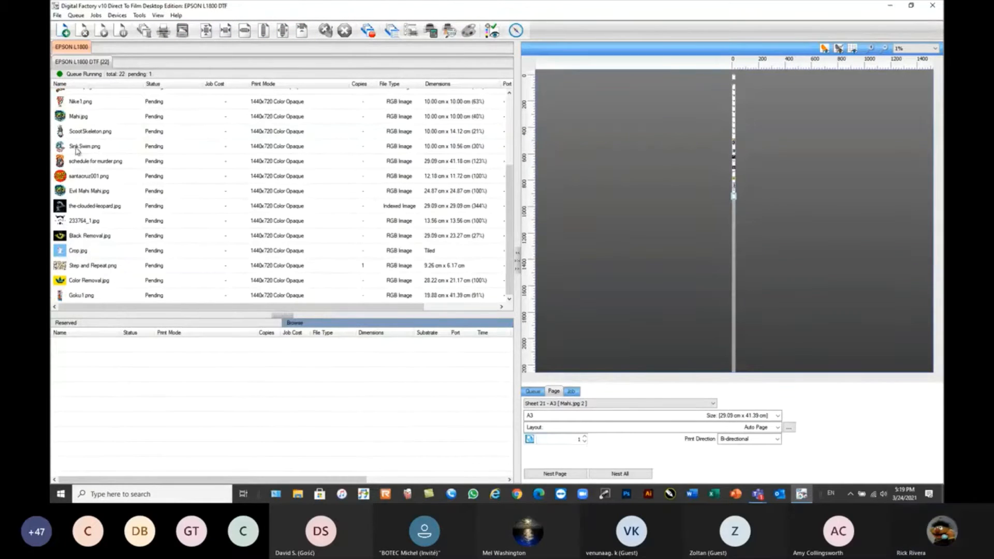
left_click(78, 118)
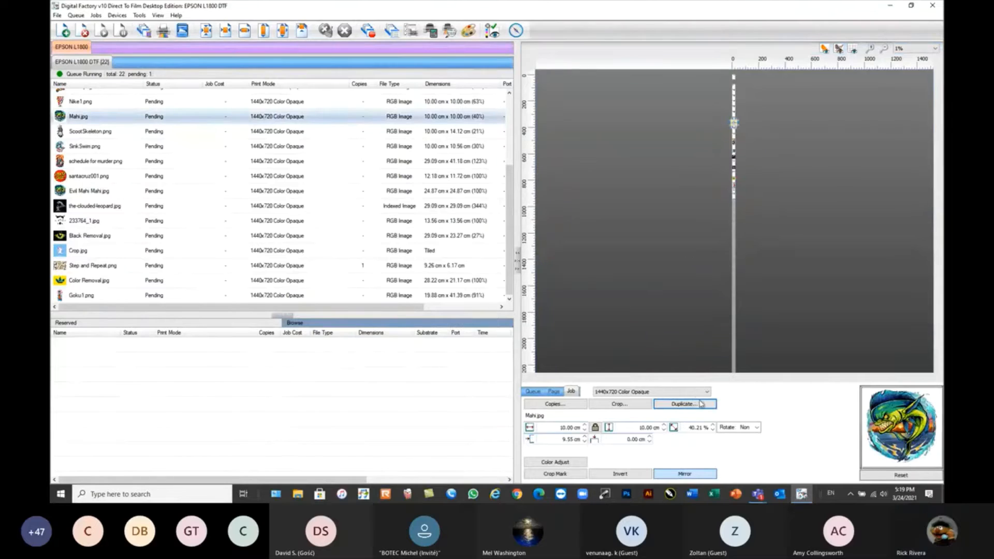
left_click(685, 404)
left_click(531, 270)
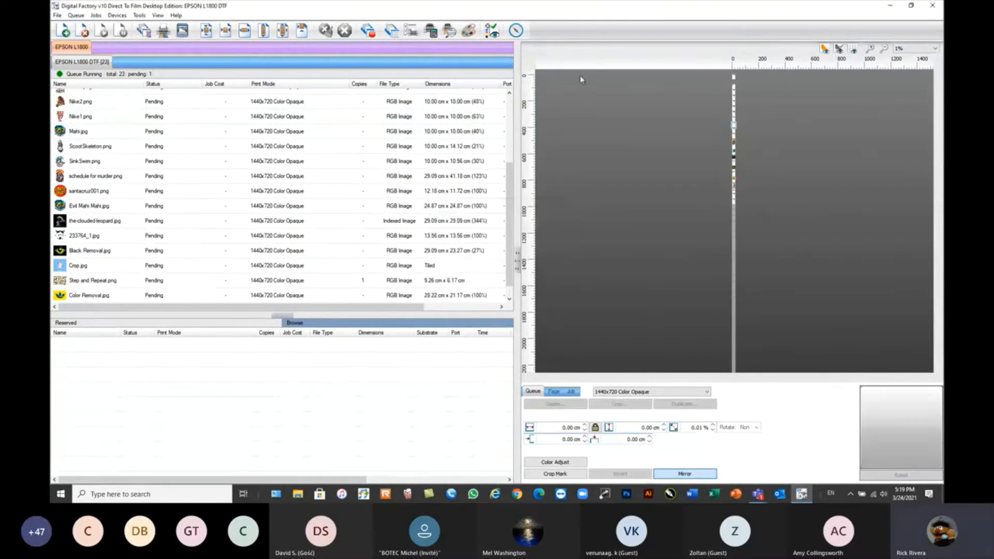
Find the two Mahi.jpg duplicates on the last sheets and enlarge the upper one to the page width, 29.09 by 29.09 cm.
left_click(934, 48)
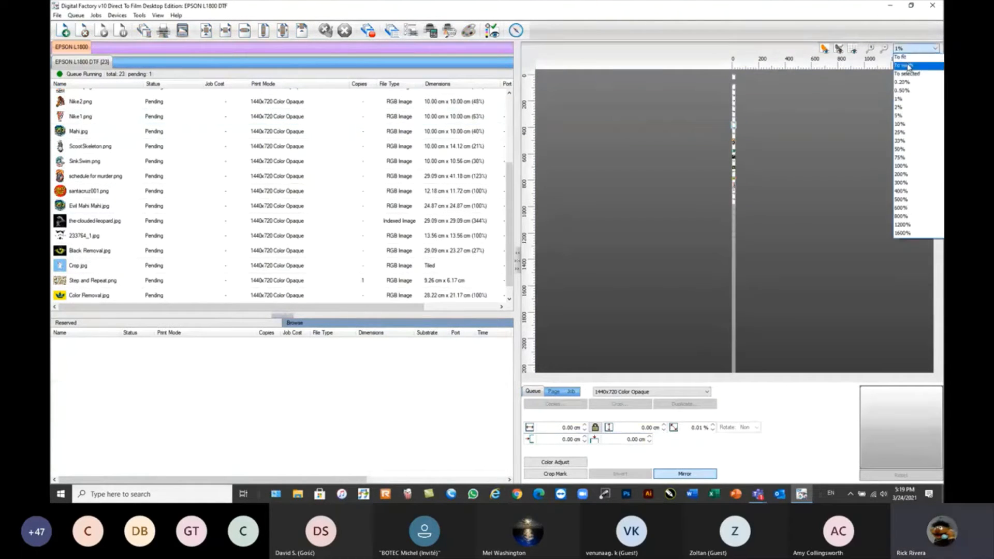
left_click(910, 63)
left_click(76, 132)
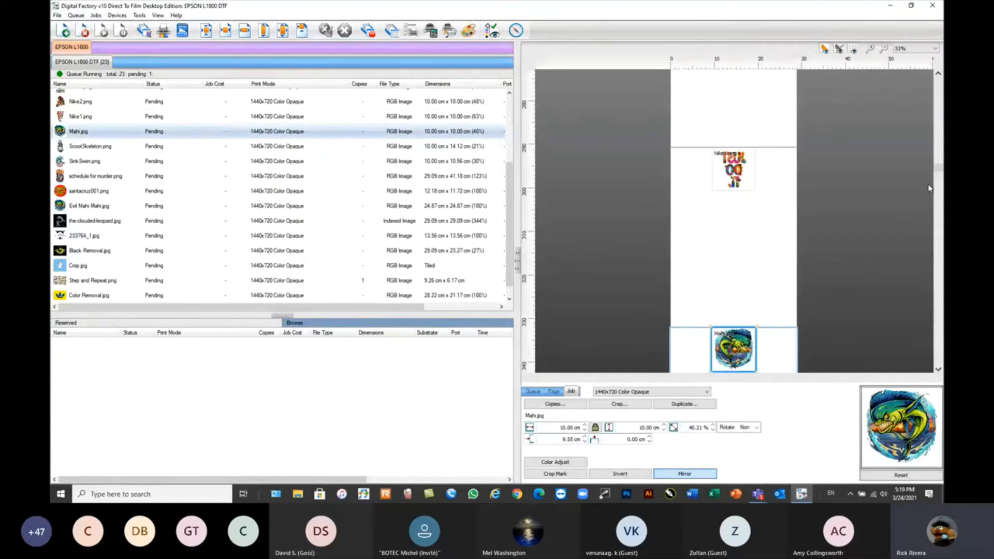
scroll(930, 188, "down", 15)
scroll(919, 88, "down", 5)
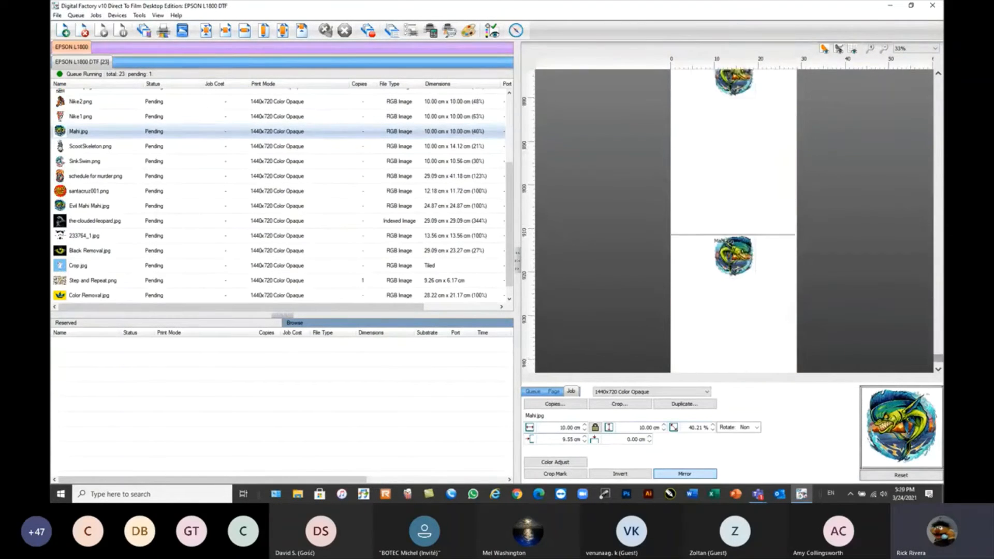
left_click(939, 75)
left_click(938, 76)
left_click(939, 75)
left_click(939, 76)
left_click(738, 143)
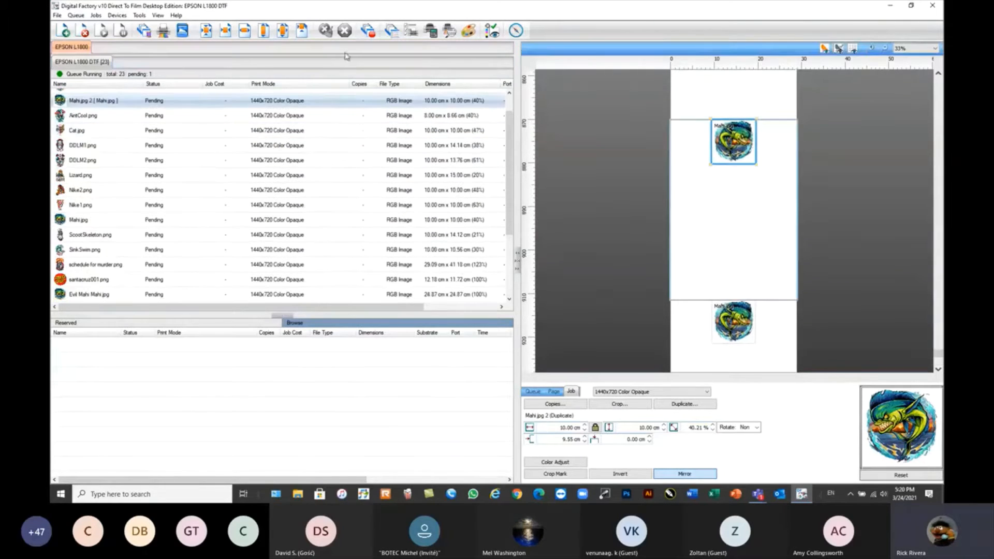
left_click(283, 30)
Enlarge the lower Mahi.jpg duplicate to the page width, 29.09 by 29.09 cm, and view it together with the upper one.
left_click(738, 317)
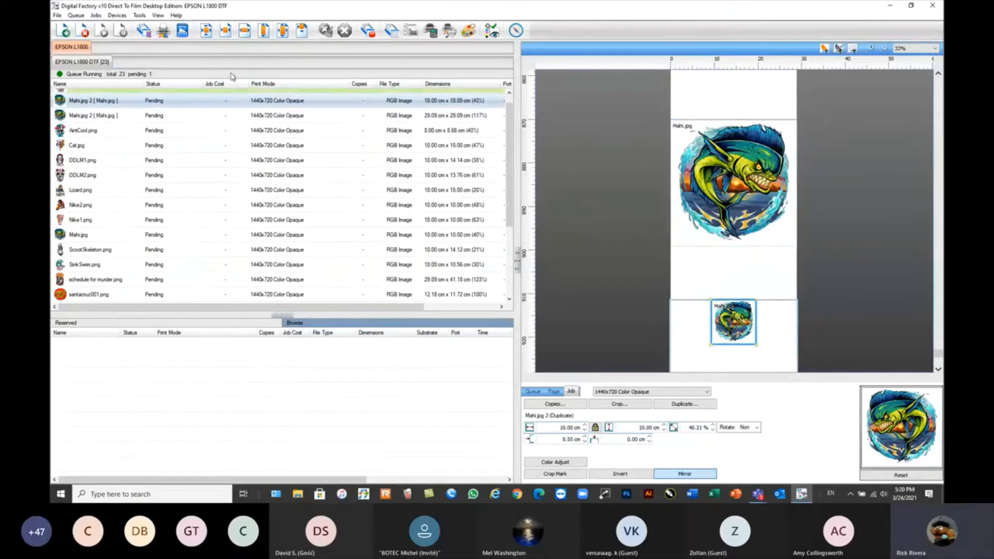
left_click(283, 31)
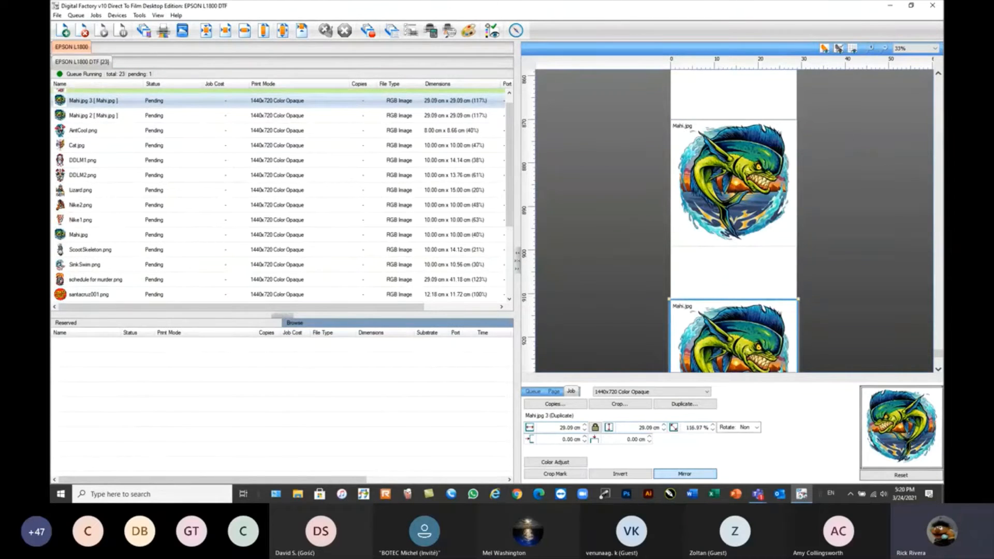
left_click(939, 370)
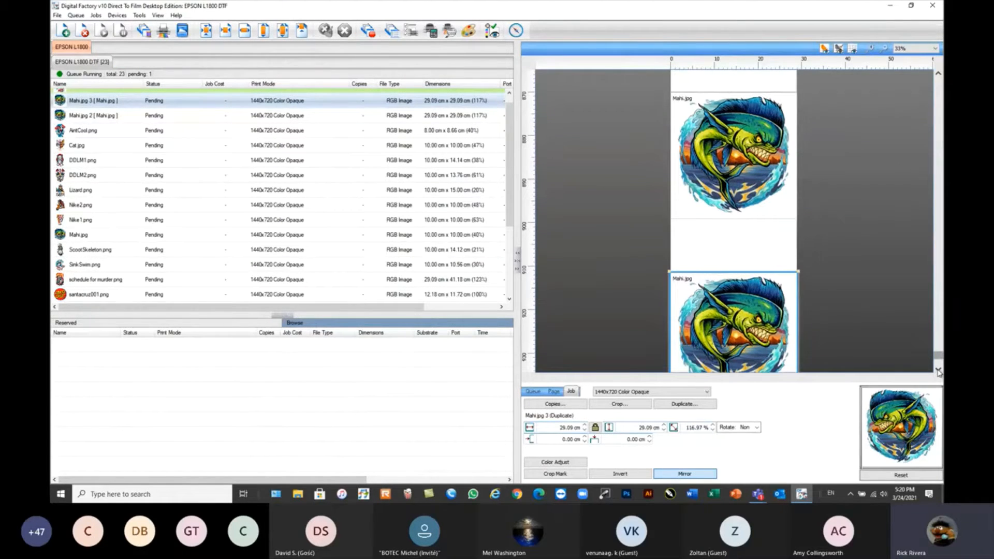
left_click(938, 370)
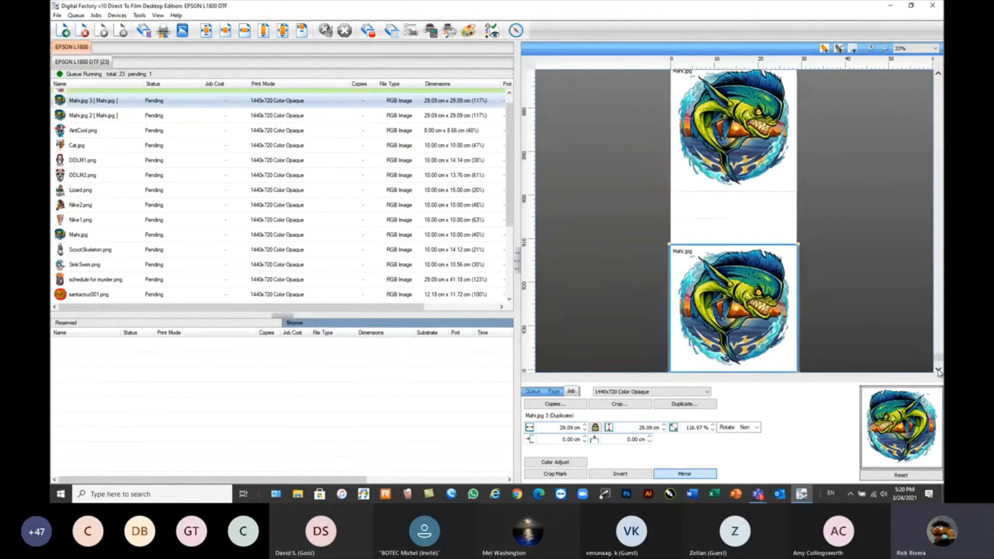
left_click(938, 73)
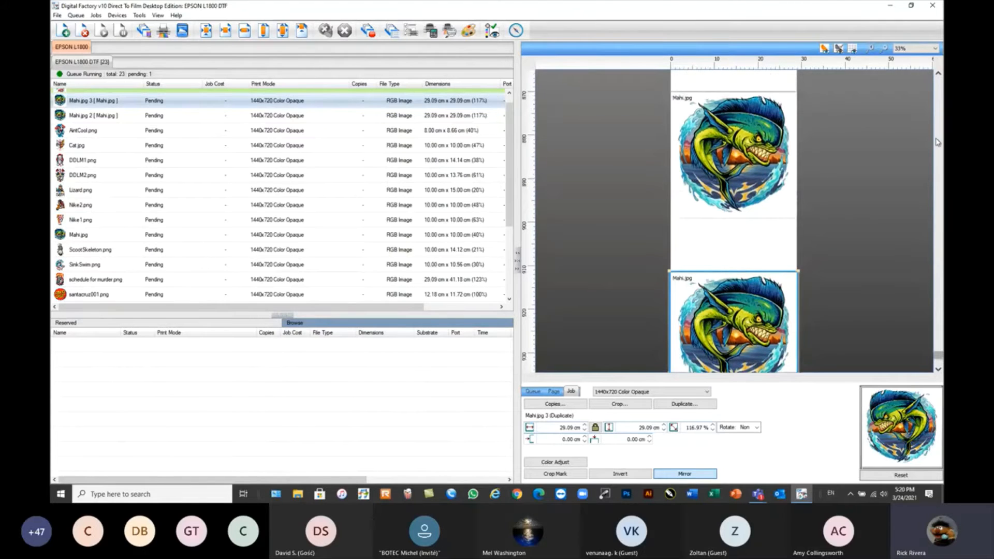
left_click(939, 370)
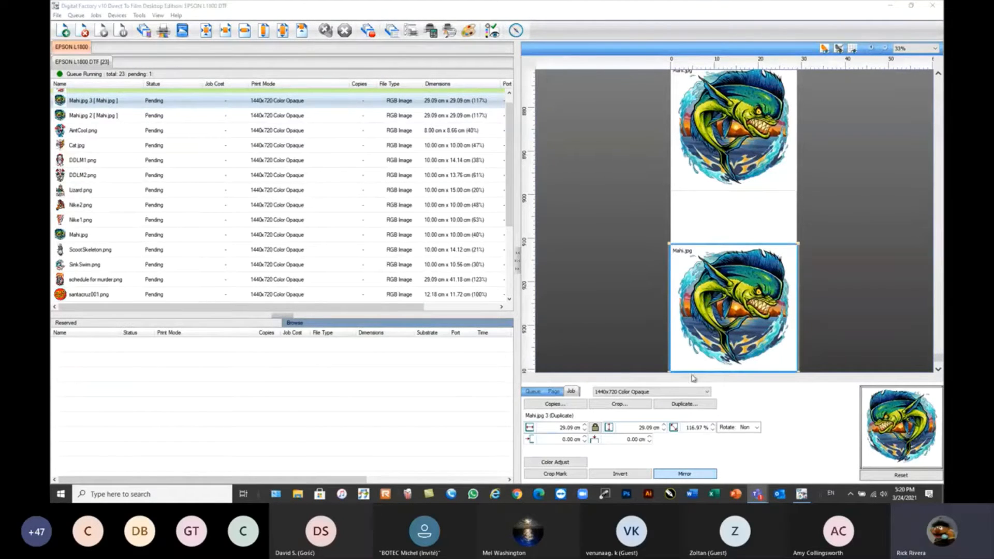
Darken cyan, magenta, yellow and black by 15 each in the lower Mahi.jpg duplicate's color adjustments and generate its preview image.
left_click(558, 463)
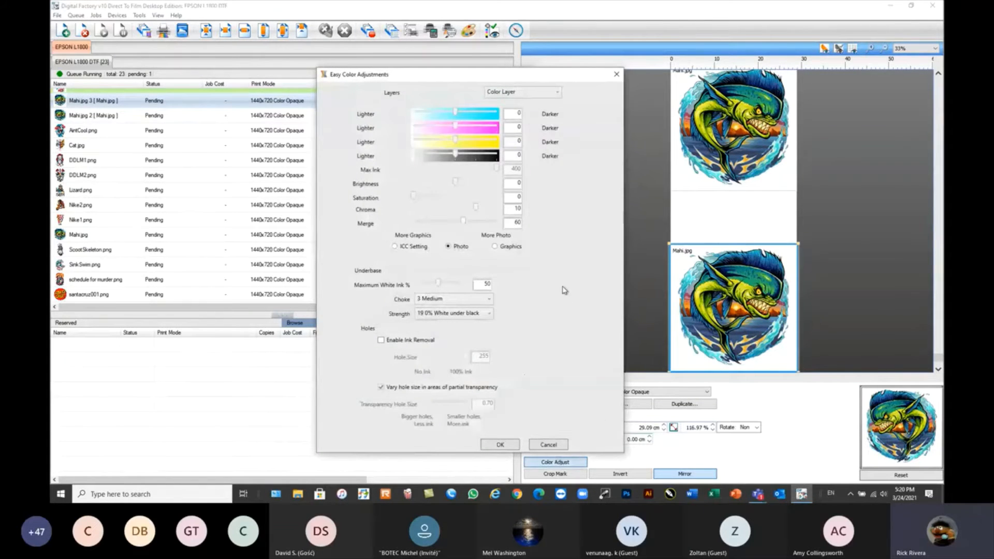
left_click_drag(507, 75, 533, 52)
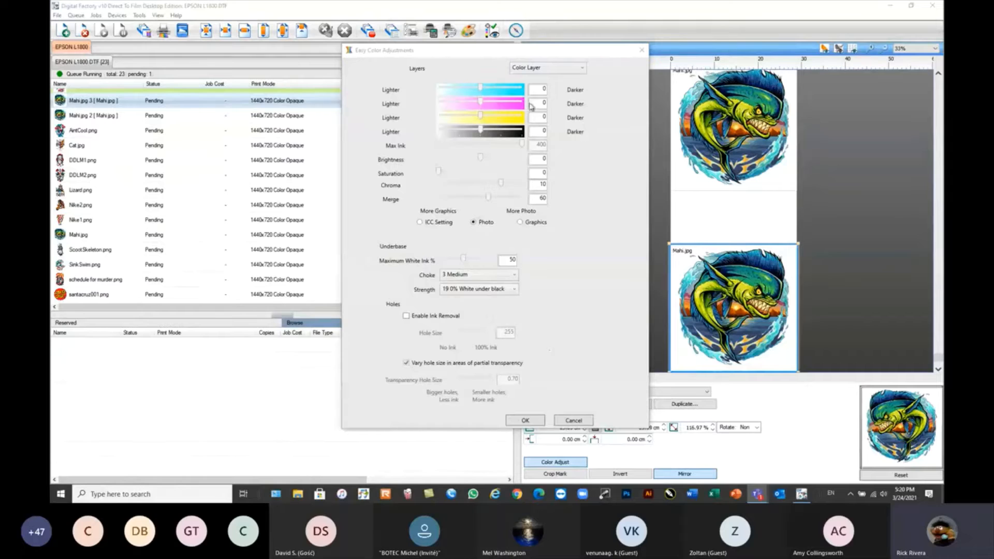
left_click(564, 94)
type("15")
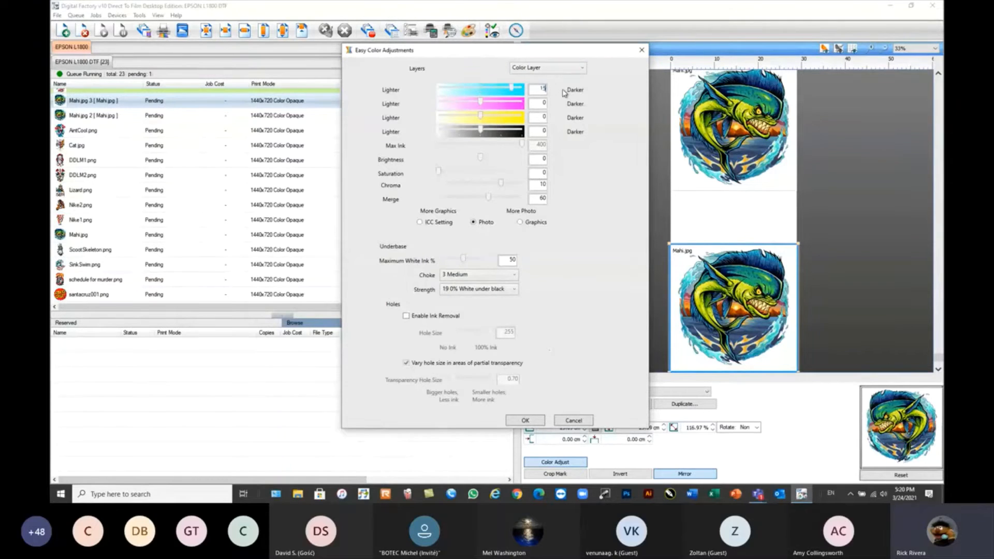
key("Tab")
type("15")
key("Tab")
type("15")
key("Tab")
type("15")
left_click(526, 421)
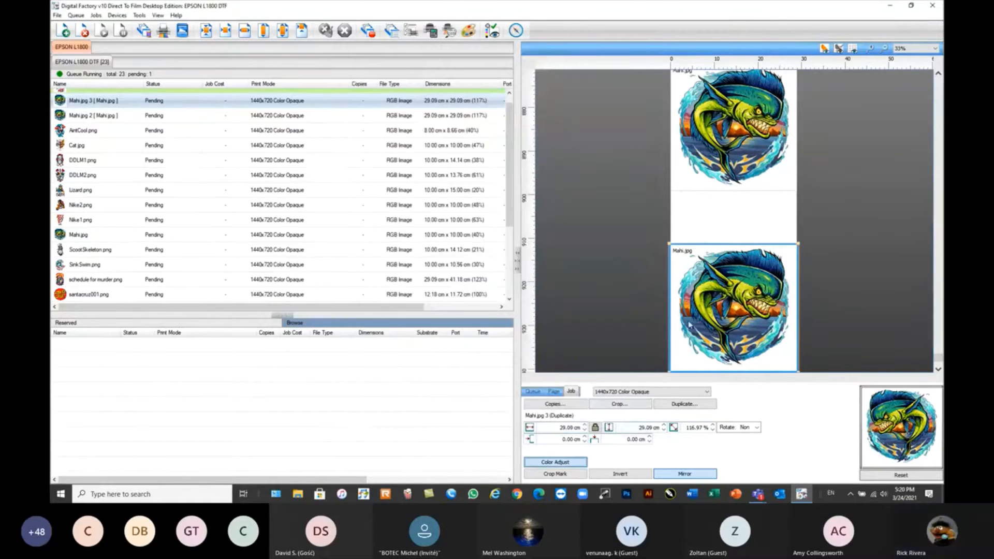
right_click(689, 325)
left_click(728, 404)
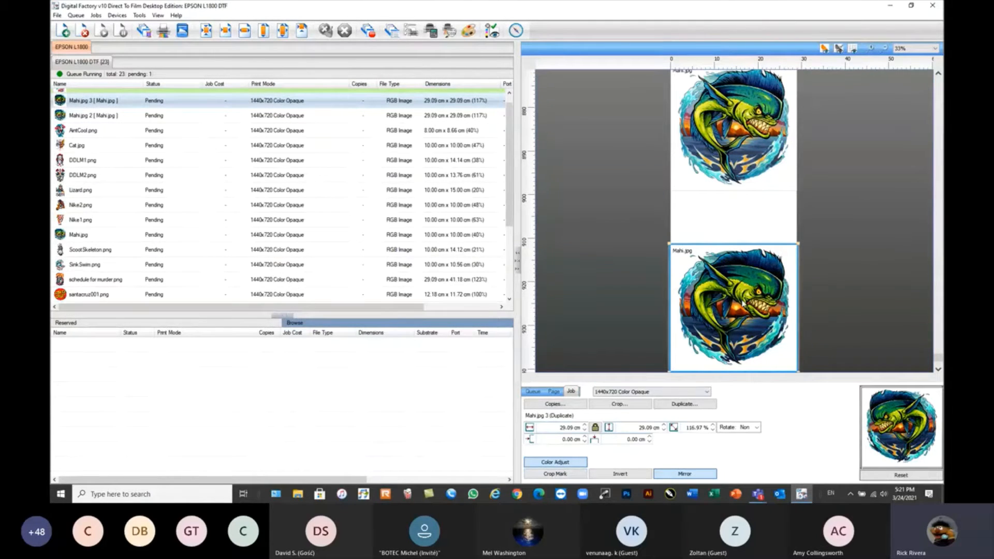
Reset the lower Mahi.jpg duplicate's cyan, magenta, yellow and black adjustments to 0 and regenerate its preview image.
left_click(561, 466)
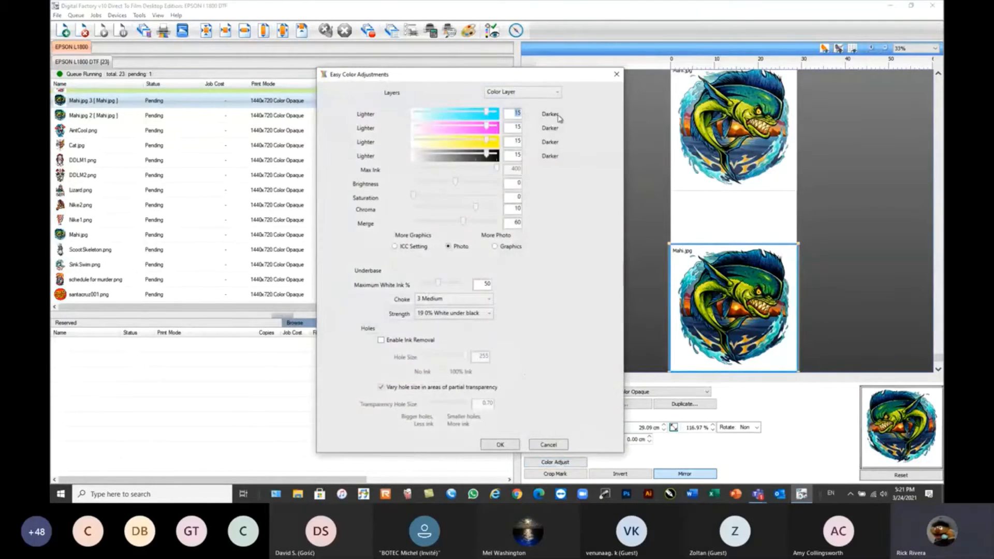
type("0")
key("Tab")
type("0")
key("Tab")
type("0")
key("Tab")
type("0")
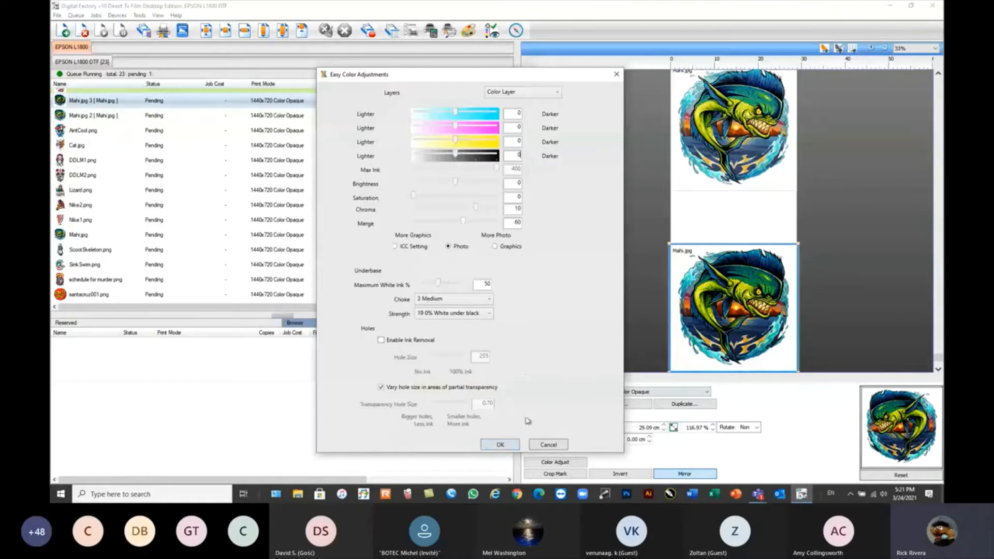
left_click(502, 445)
right_click(716, 299)
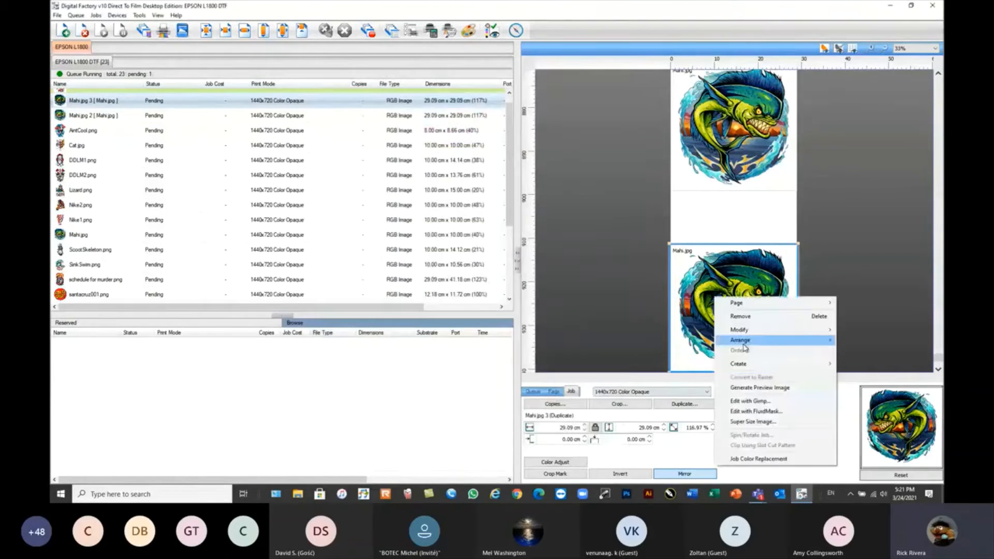
left_click(760, 388)
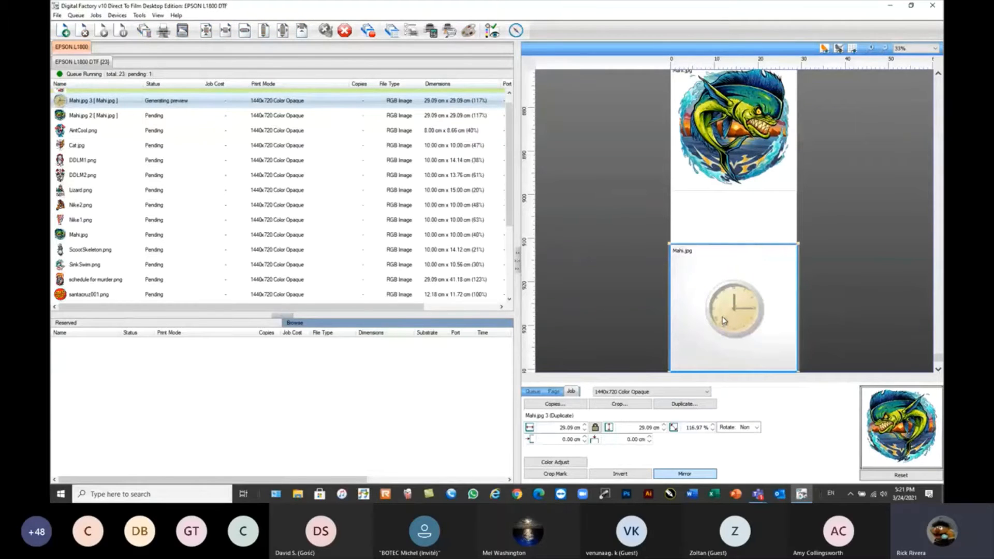
Move the upper Mahi.jpg duplicate down its page to an offset of about 12.30 cm, directly above the lower one, for comparison.
left_click(735, 178)
left_click_drag(735, 169, 757, 243)
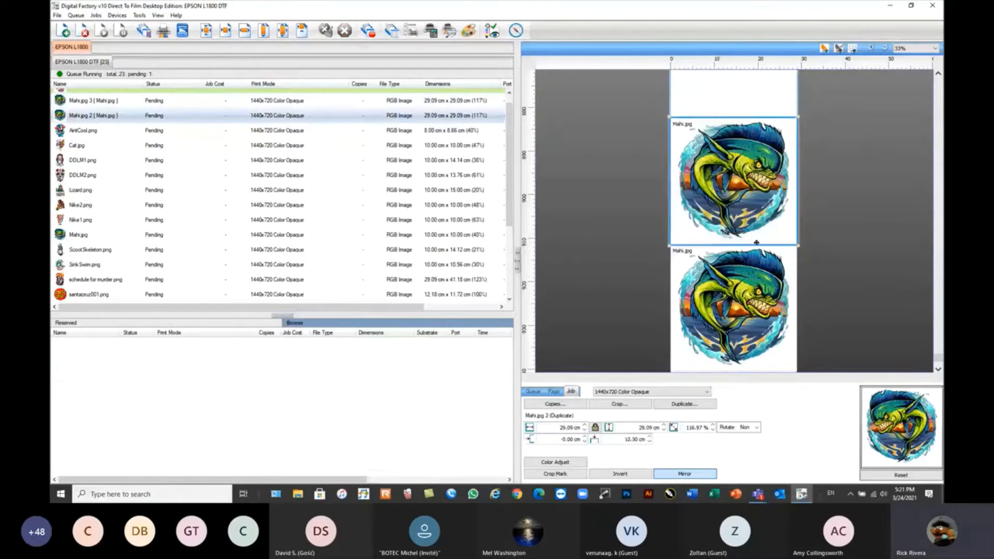
scroll(756, 277, "up", 1)
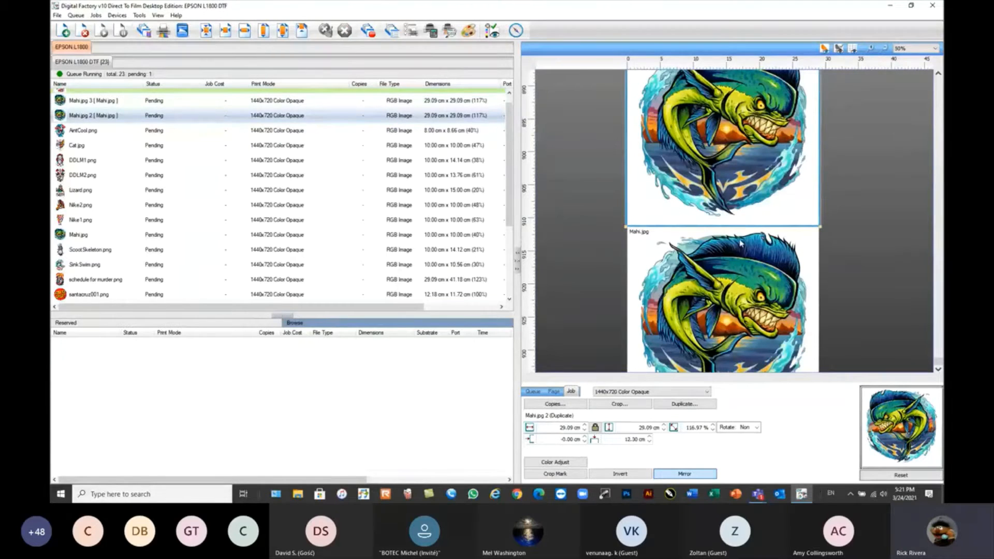
scroll(741, 243, "down", 1)
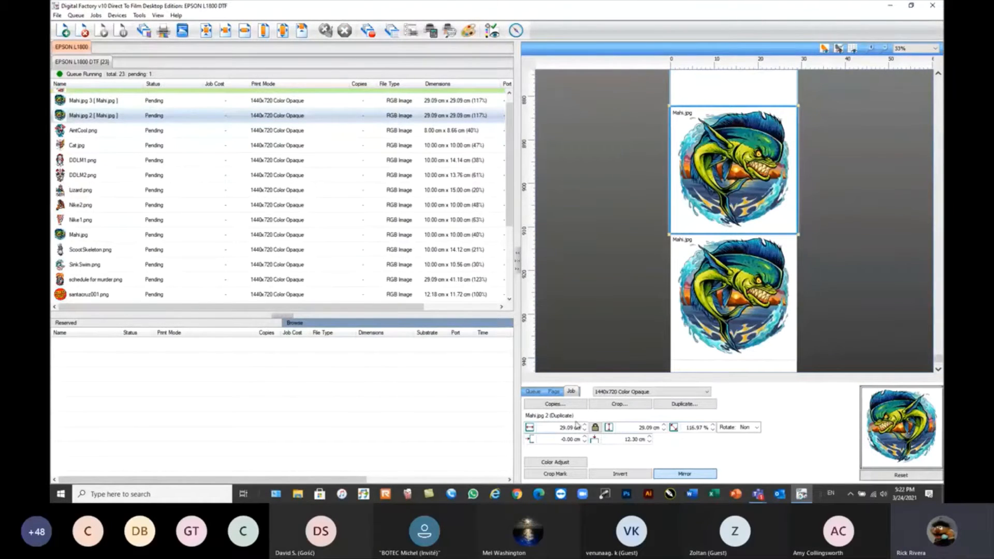
Set the lower Mahi.jpg duplicate's saturation to 10 and generate its preview image.
left_click(697, 317)
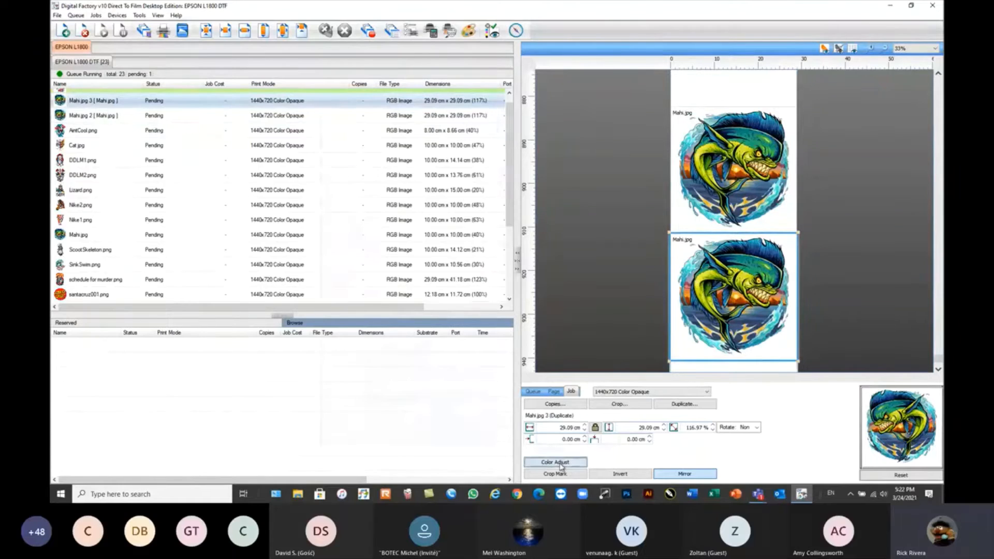
left_click(556, 462)
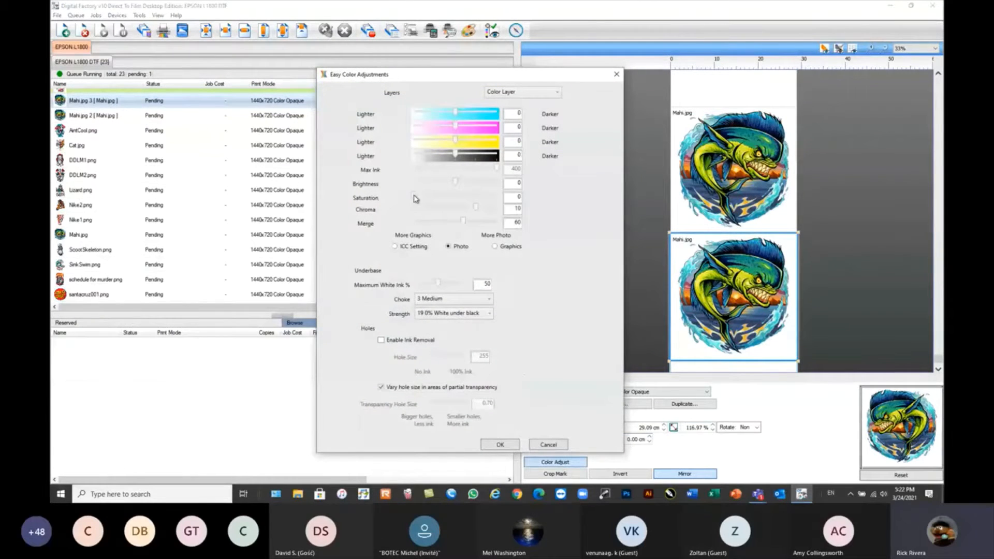
left_click(456, 197)
left_click(500, 445)
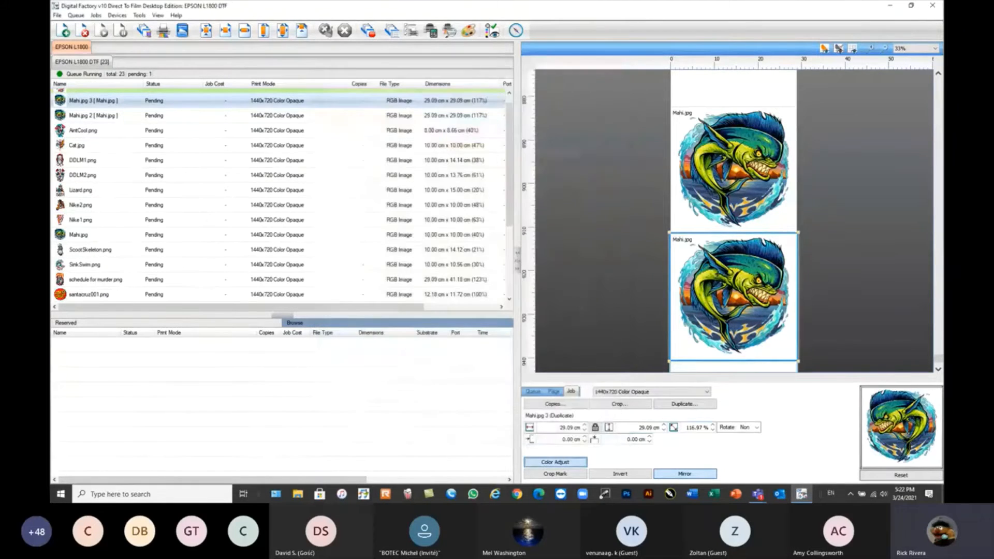
right_click(720, 278)
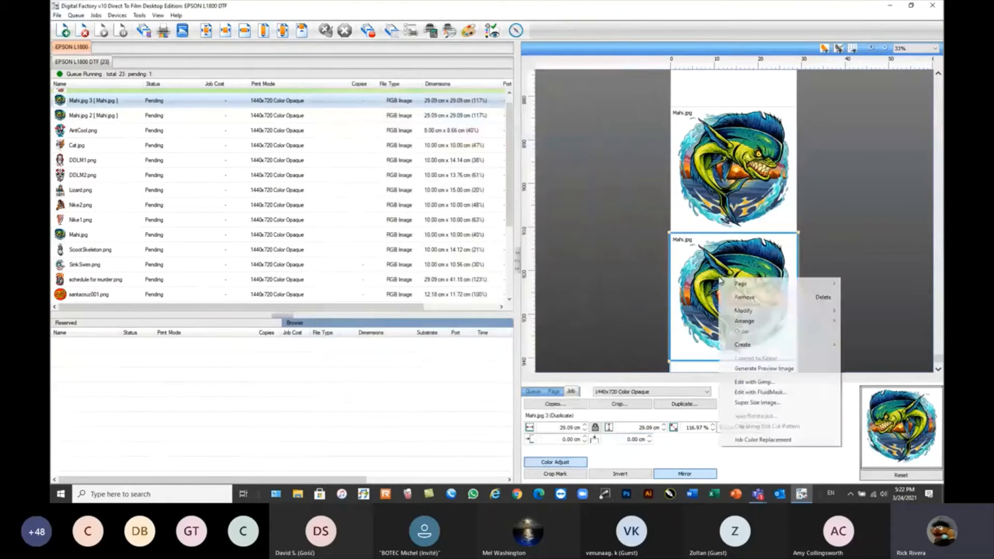
left_click(746, 368)
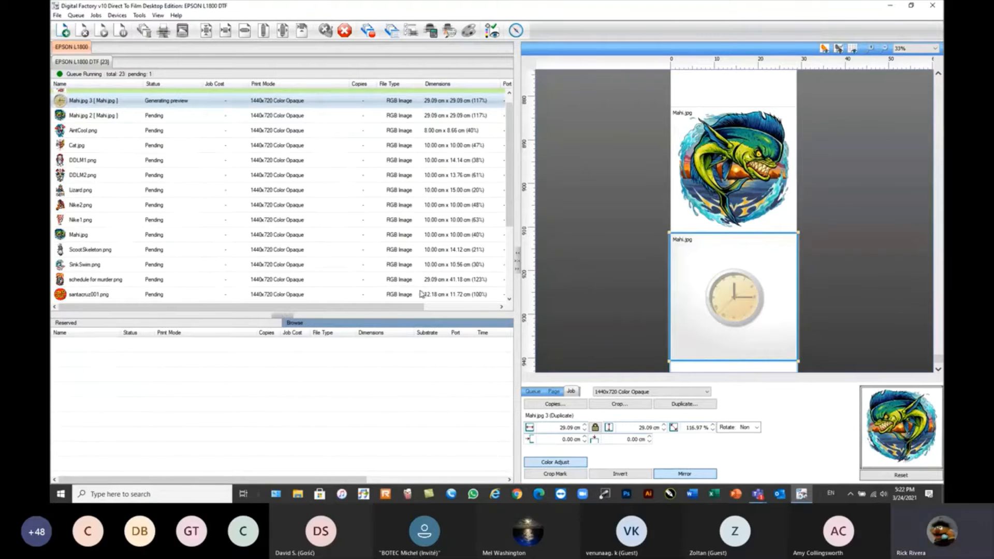
mouse_move(210, 128)
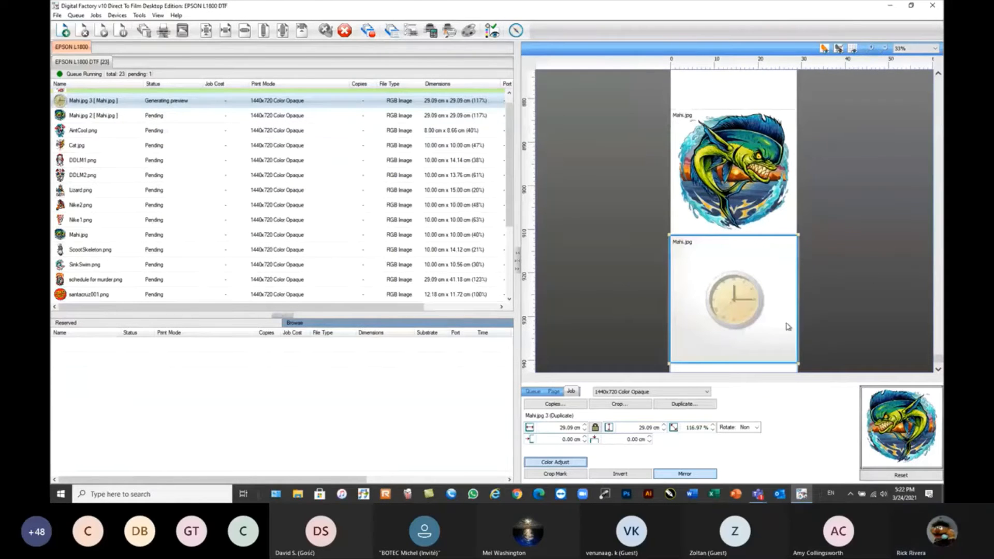
left_click(939, 370)
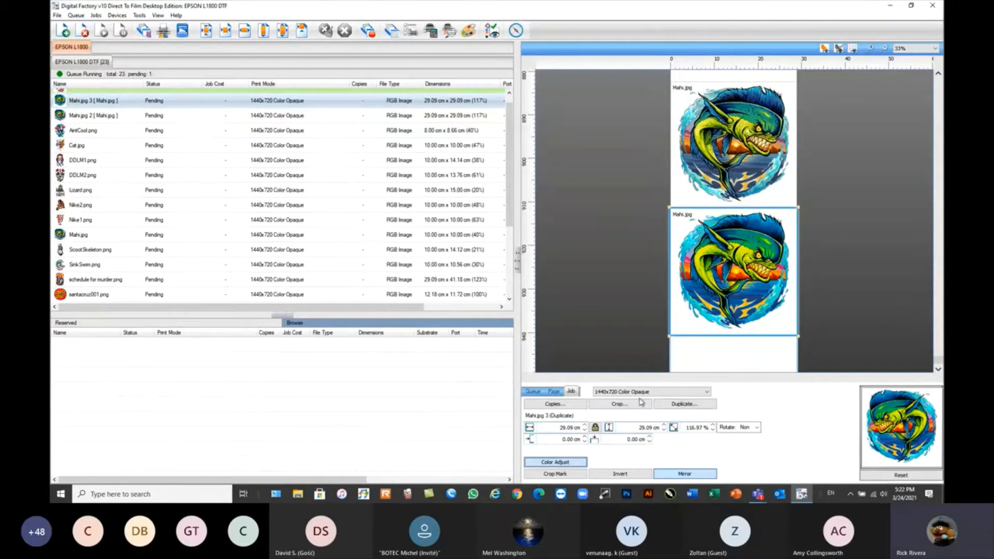
Try saturation 0 and maximum white ink 62% on the lower Mahi.jpg duplicate, review the underbase strength options, and discard the changes.
left_click(566, 461)
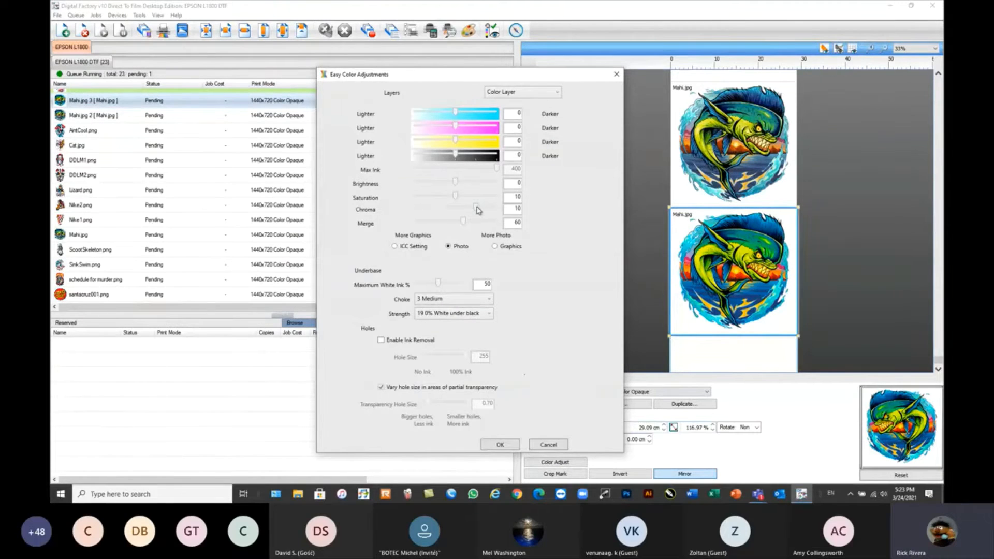
left_click_drag(456, 196, 369, 201)
mouse_move(438, 285)
left_mouse_down()
mouse_move(461, 287)
mouse_move(444, 288)
left_mouse_up()
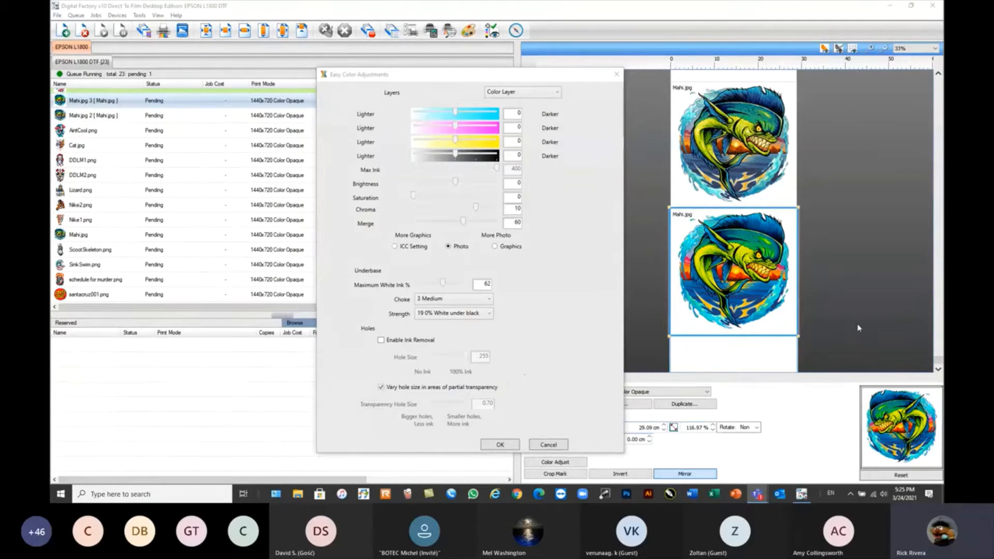
left_click(489, 313)
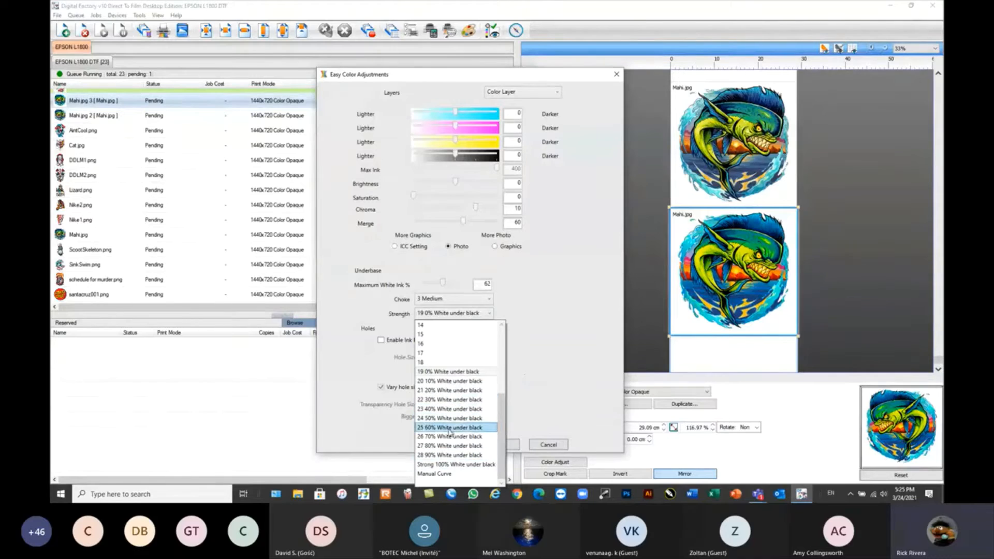
left_click(563, 321)
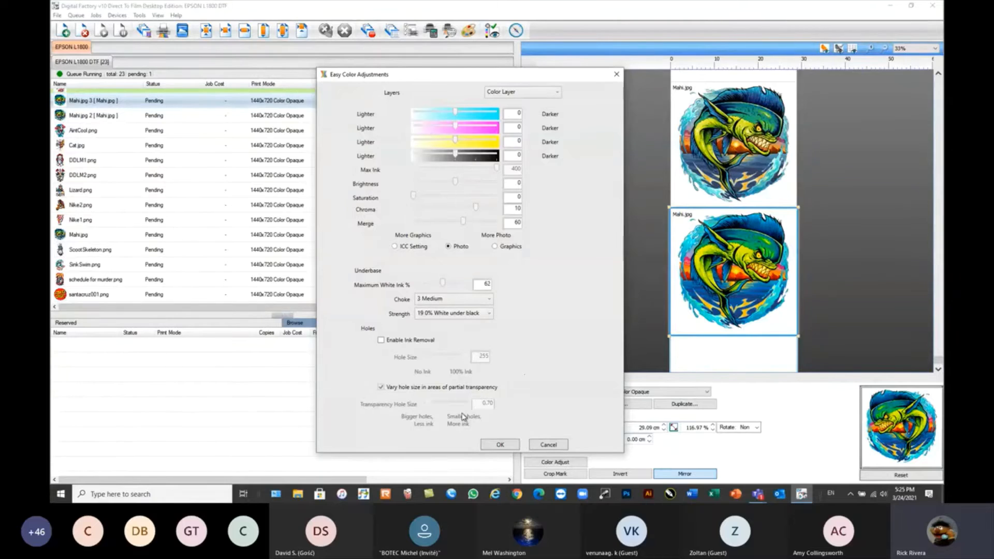
left_click(547, 445)
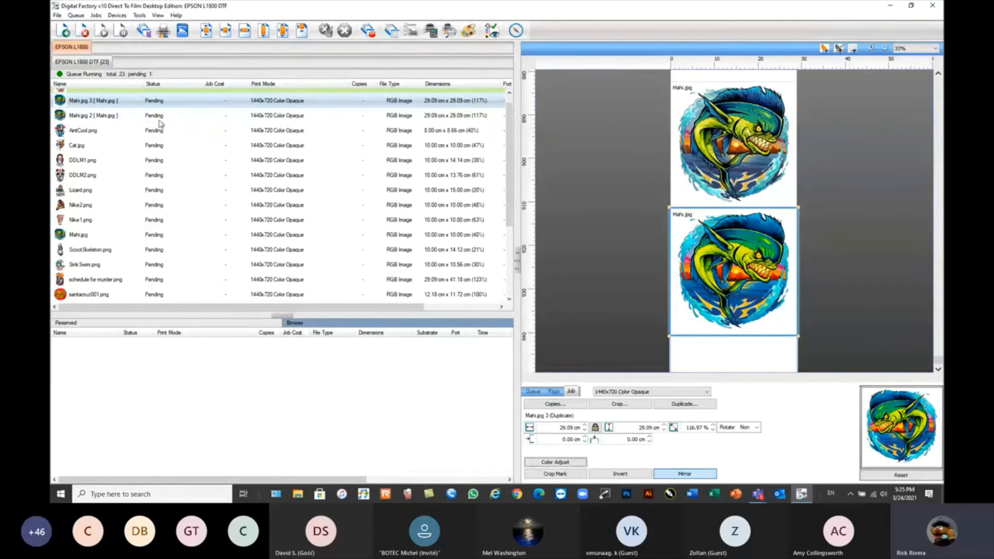
Delete both Mahi.jpg duplicates from the queue and select the Beast.png job.
mouse_move(231, 195)
scroll(742, 269, "down", 1)
scroll(742, 270, "down", 2)
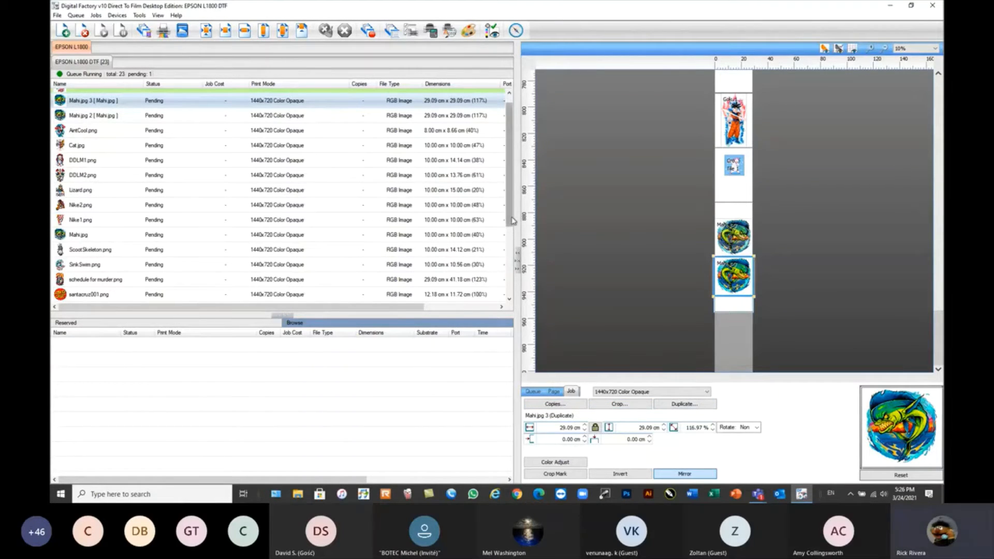
scroll(512, 220, "up", 1)
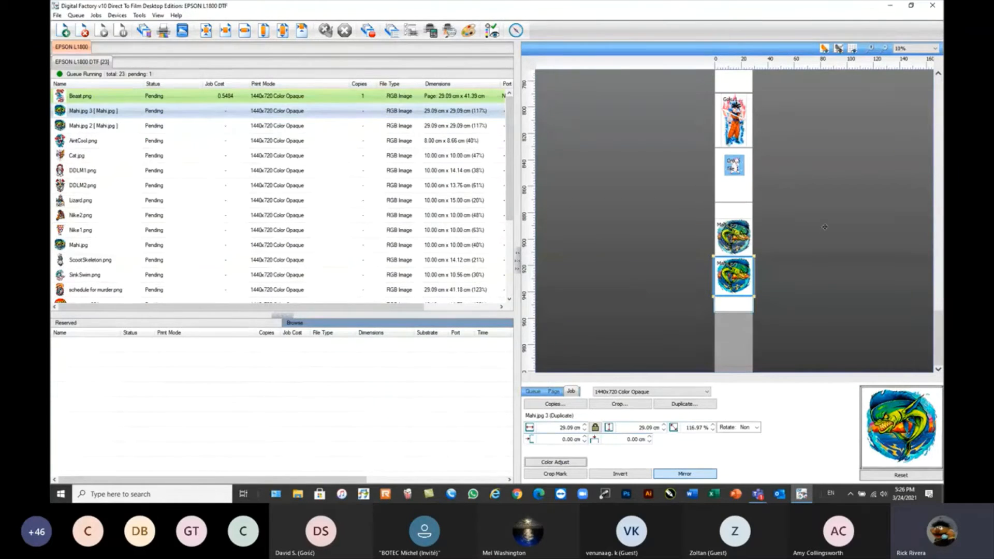
scroll(825, 227, "up", 15)
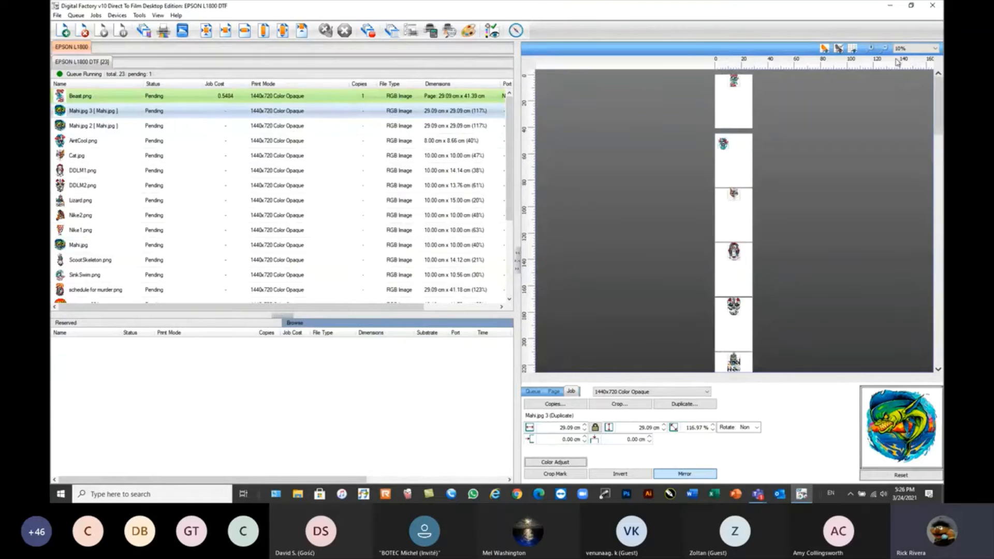
left_click(99, 112)
mouse_move(99, 128)
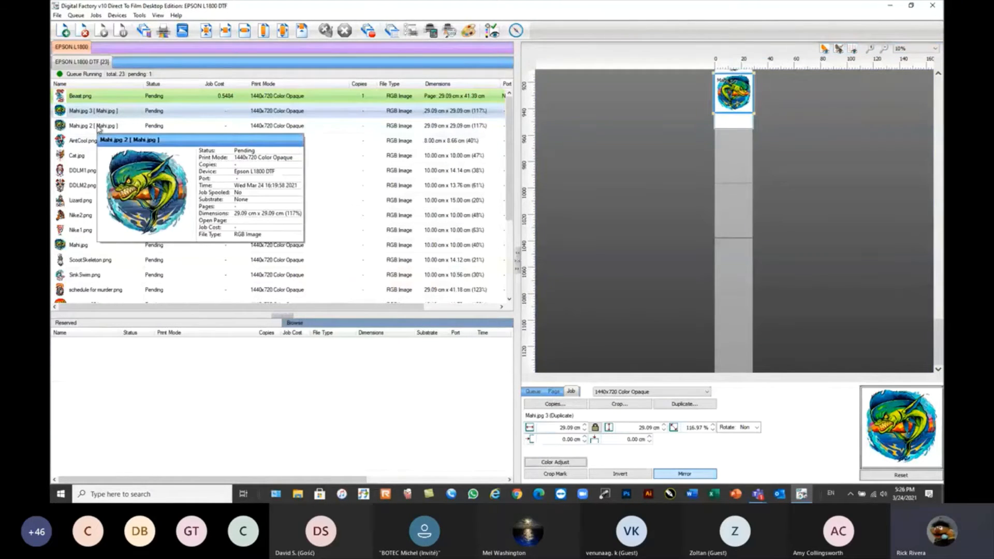
left_click(99, 128, "shift")
key("Delete")
left_click(83, 99)
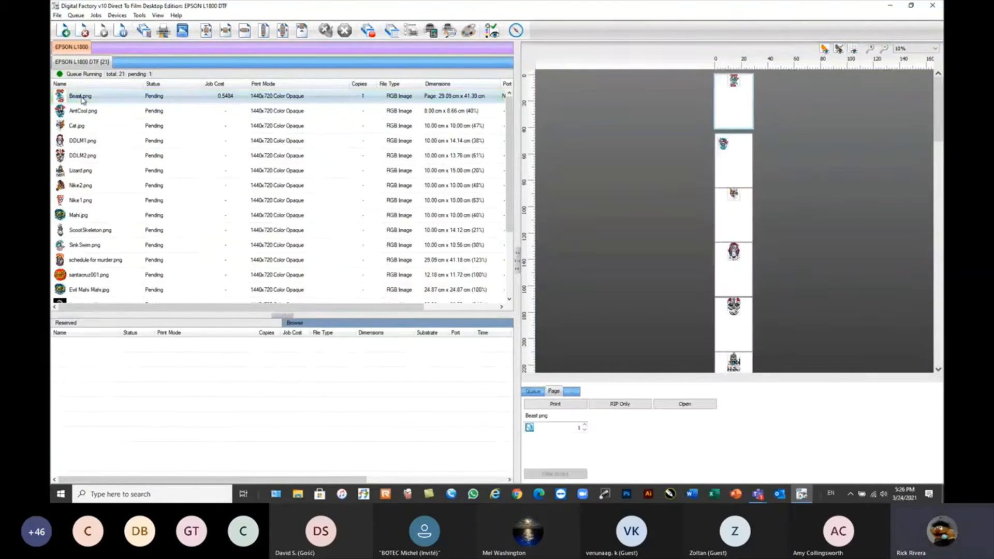
Reopen the processed Beast.png page for editing and select the queued jobs from Beast.png through SinkSwim.png.
right_click(83, 99)
left_click(116, 151)
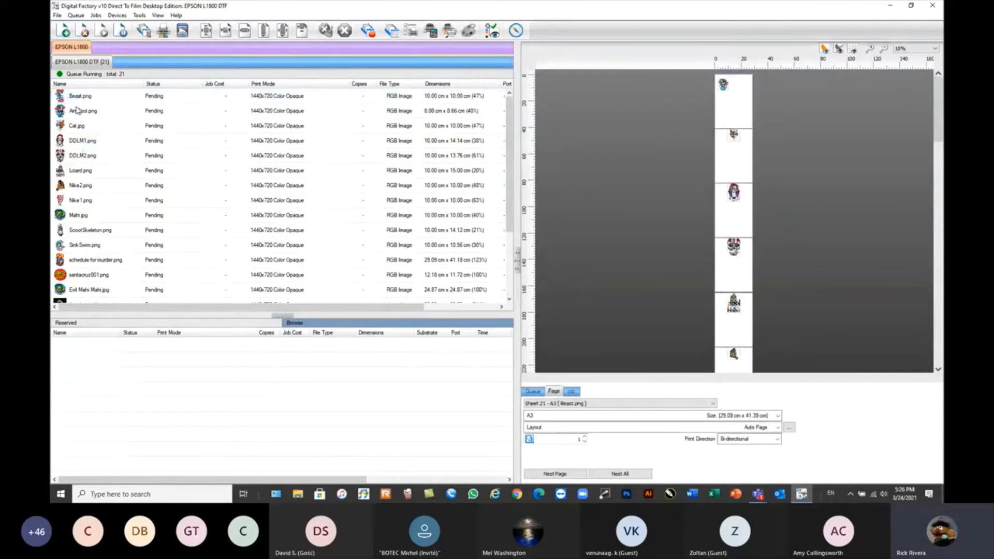
left_click(79, 98)
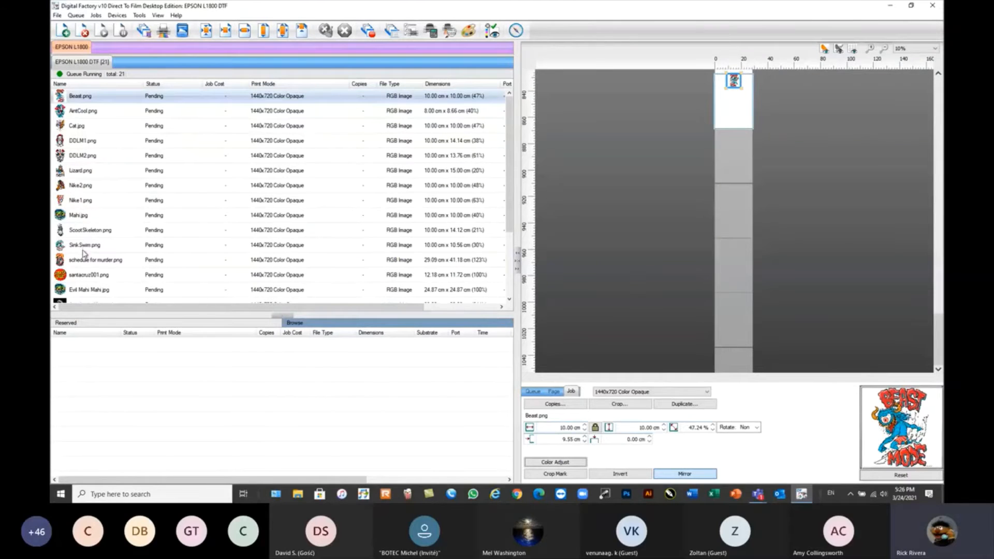
left_click(83, 251, "shift")
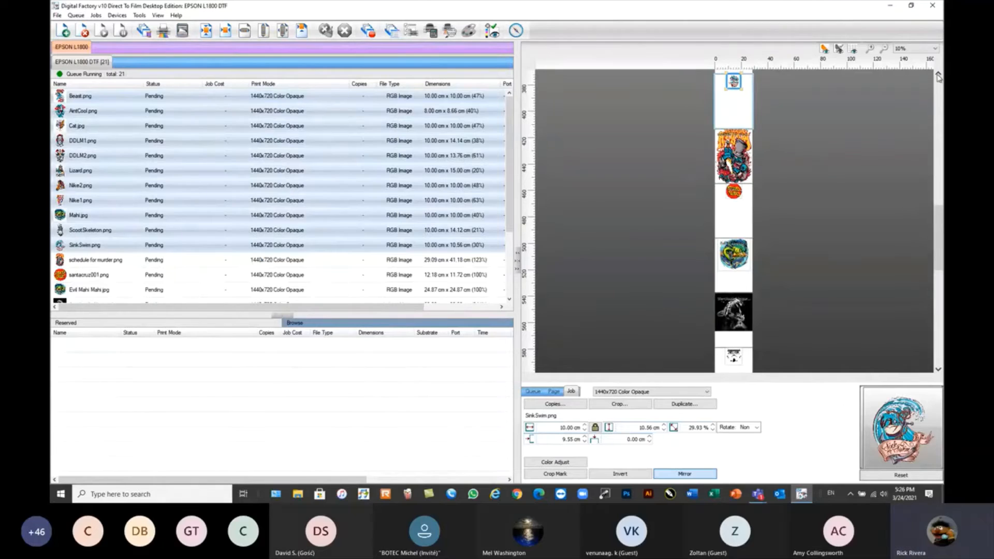
Automatically nest all queued content, starting from the first A3 page that holds AintCool.png.
left_click(939, 75)
left_click(939, 75)
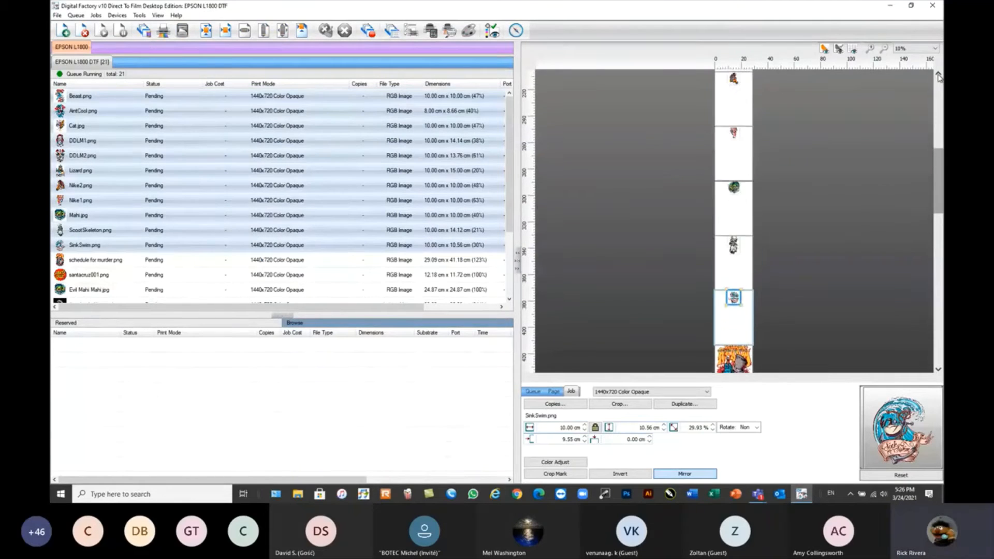
left_click(939, 76)
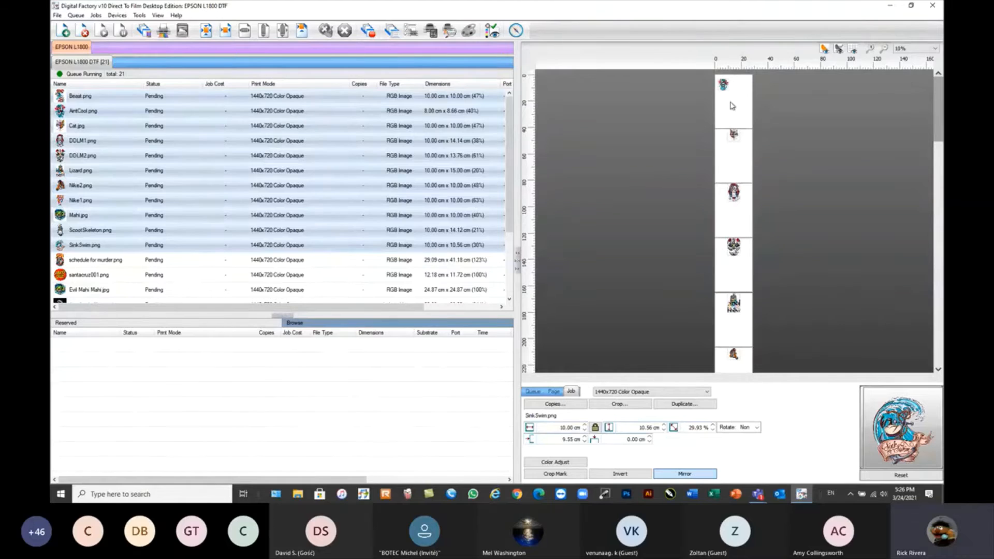
left_click(732, 105)
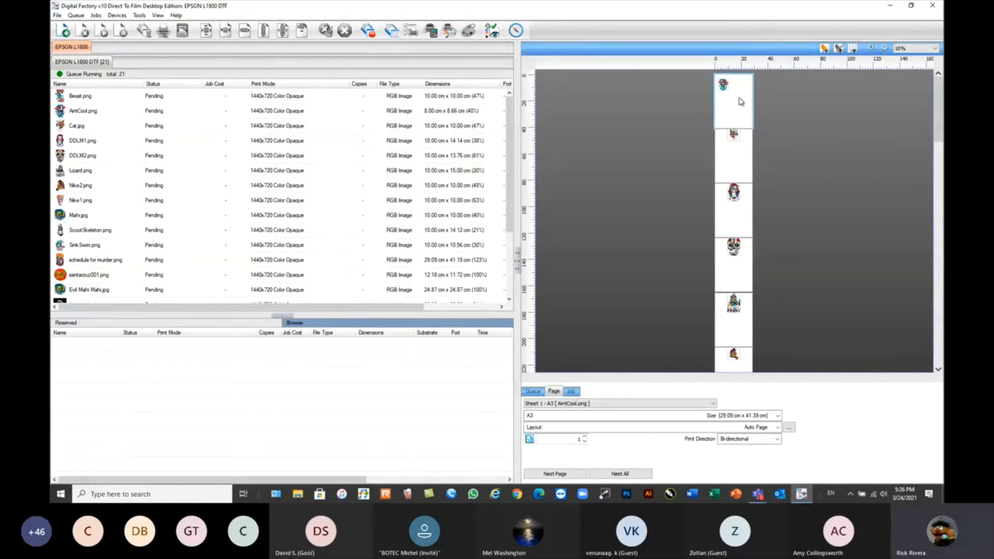
right_click(741, 101)
mouse_move(785, 106)
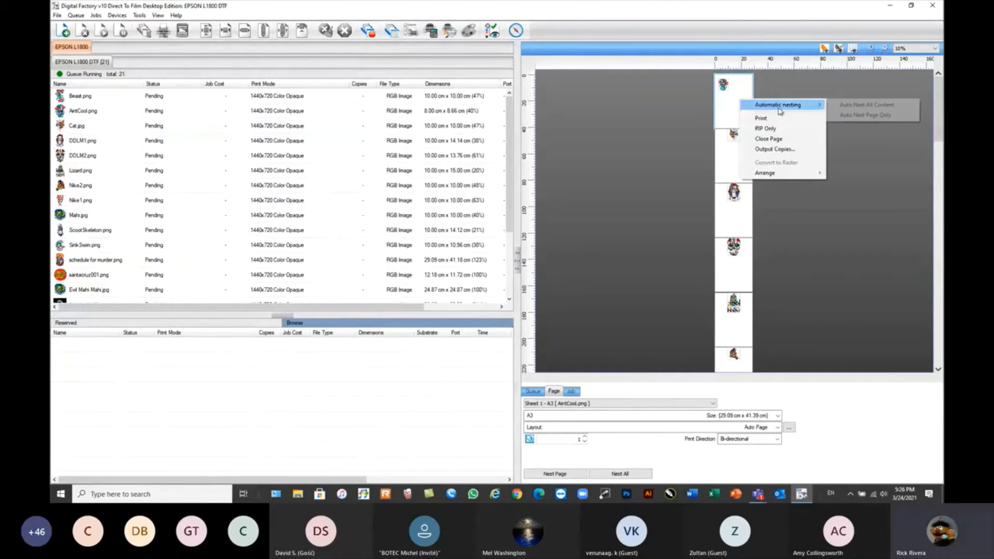
left_click(866, 107)
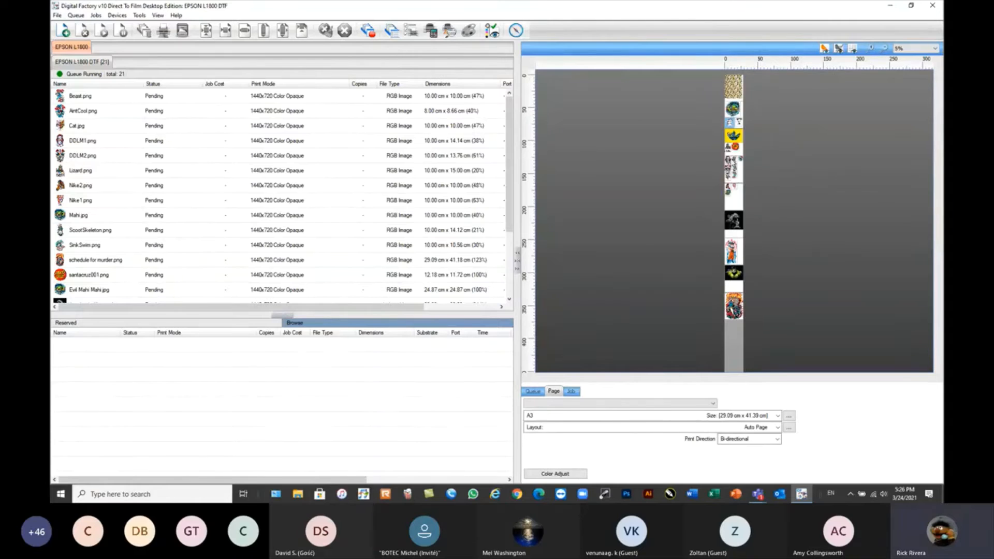
Set Beast.png and AintCool.png to two side-by-side copies each on their nested page.
scroll(738, 165, "up", 2)
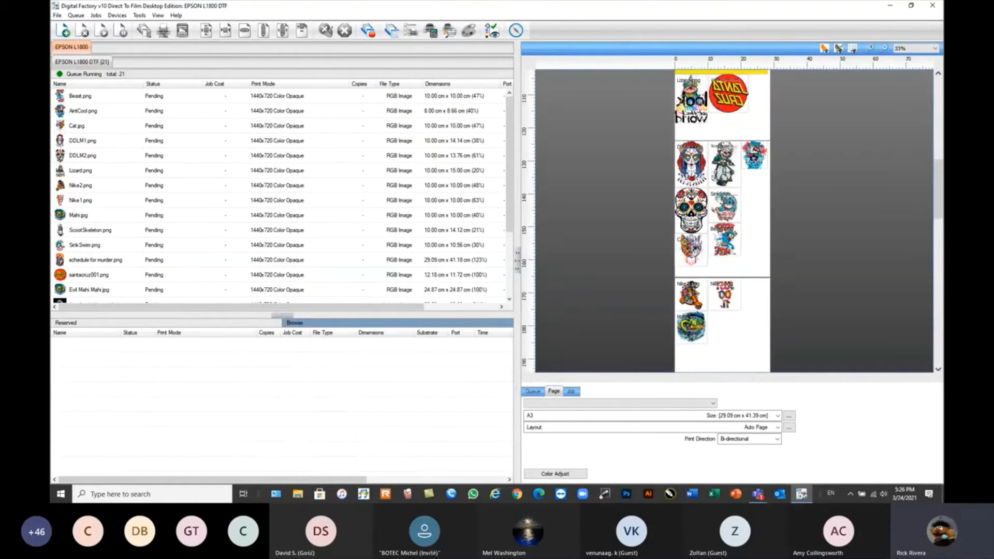
scroll(757, 285, "up", 1)
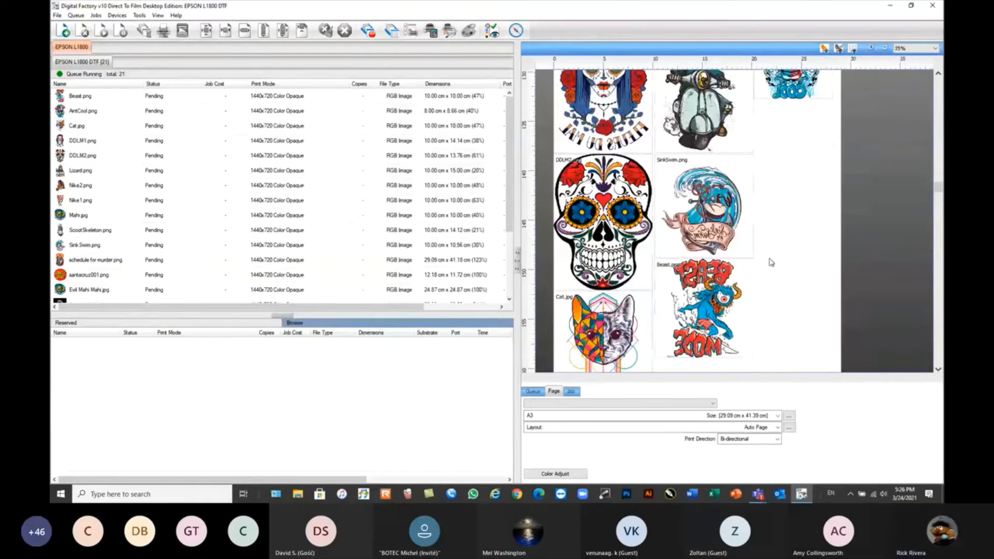
left_click(739, 306)
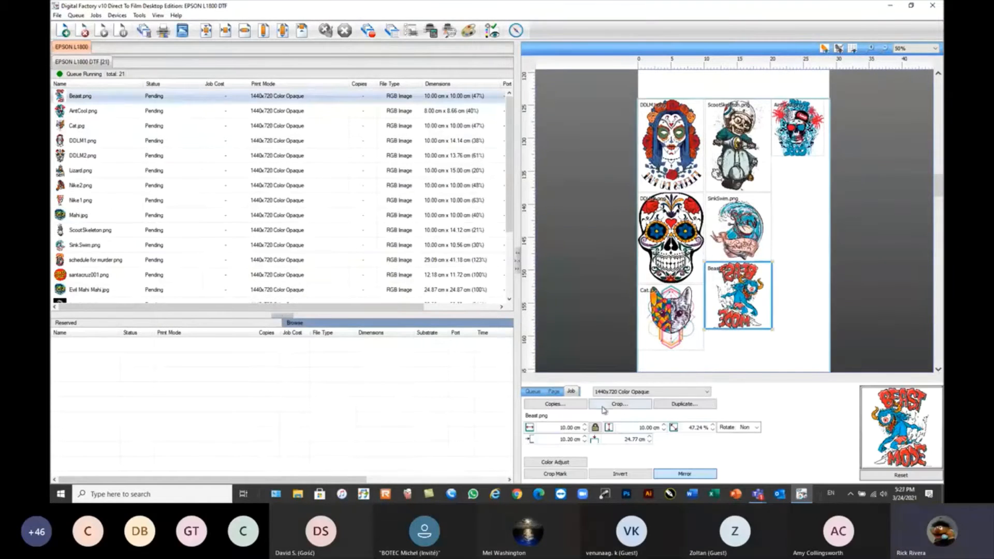
left_click(555, 404)
left_click(650, 449)
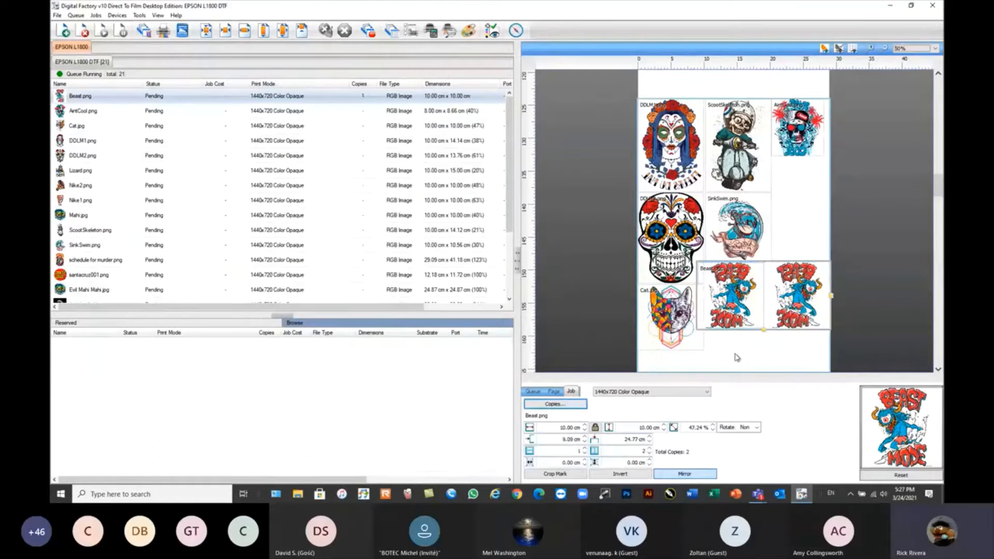
left_click(752, 237)
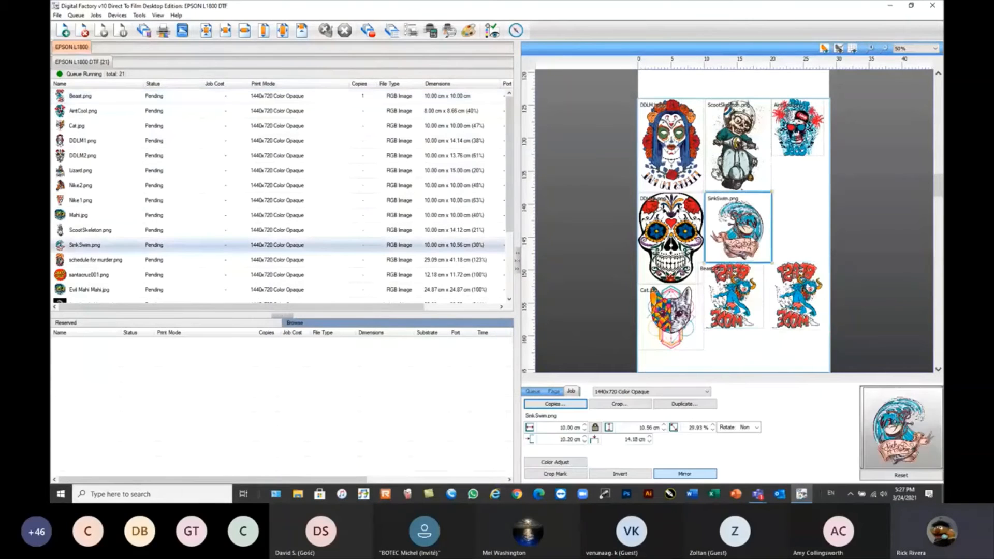
left_click(564, 405)
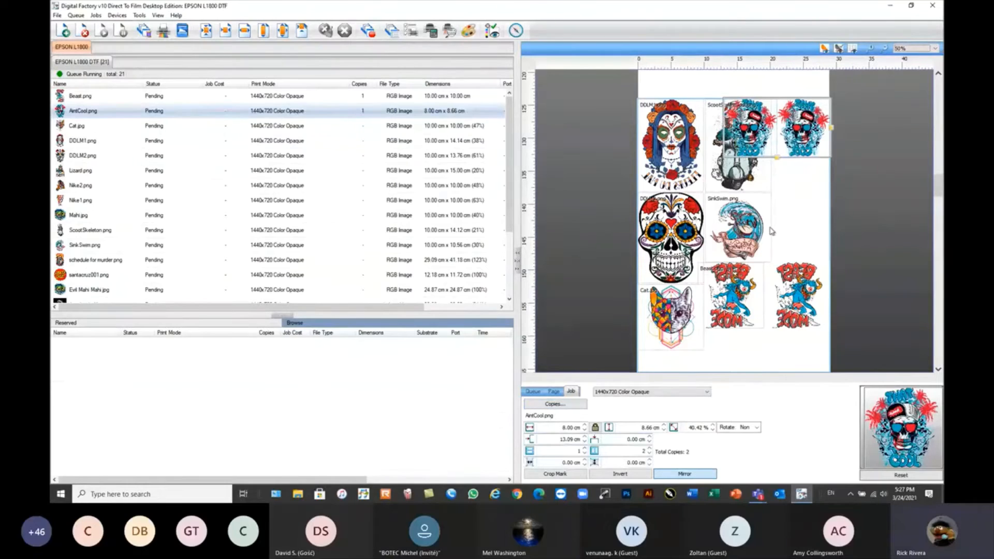
Rerun automatic nesting on all content to rearrange the pages with the added copies, and review the layout.
left_click(798, 206)
right_click(798, 206)
mouse_move(820, 214)
left_click(766, 213)
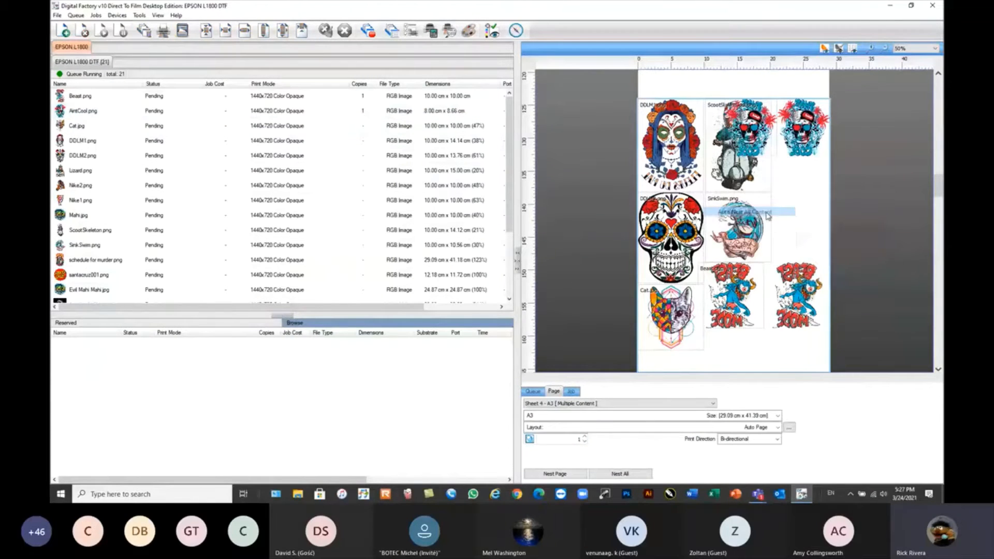
scroll(778, 198, "up", 1)
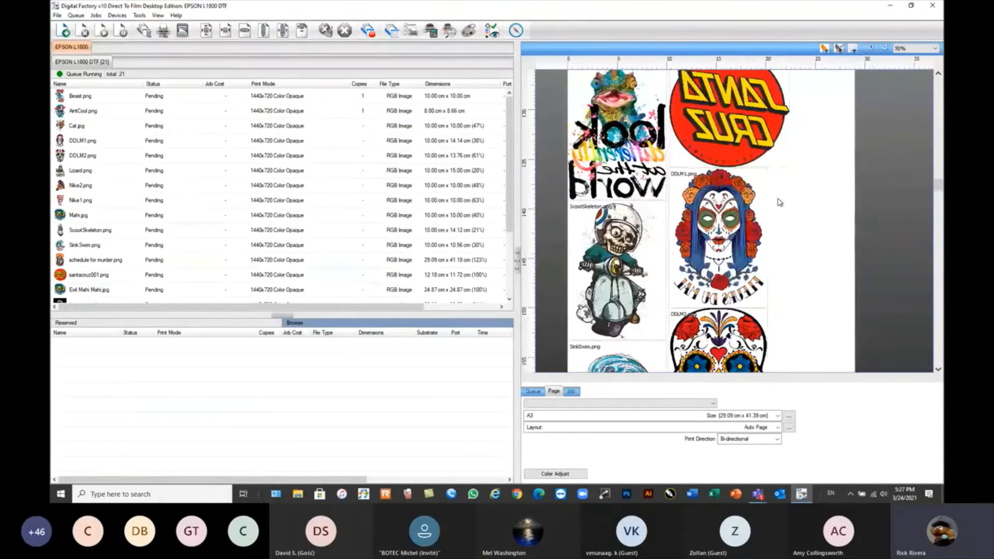
scroll(780, 202, "down", 1)
scroll(744, 93, "down", 1)
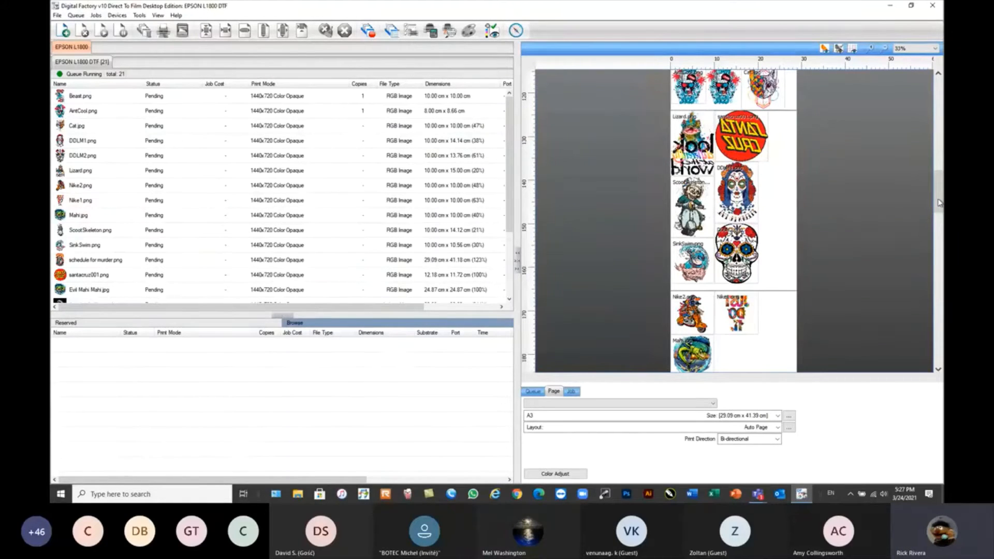
left_click_drag(940, 203, 940, 254)
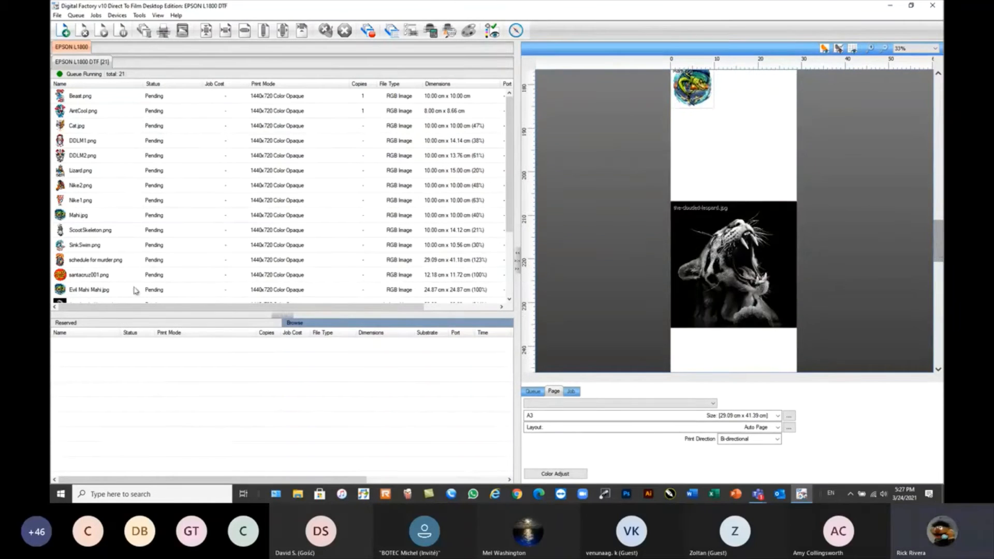
Select every job in the queue from Beast.png through Goku1.png and delete them all.
left_click(105, 98)
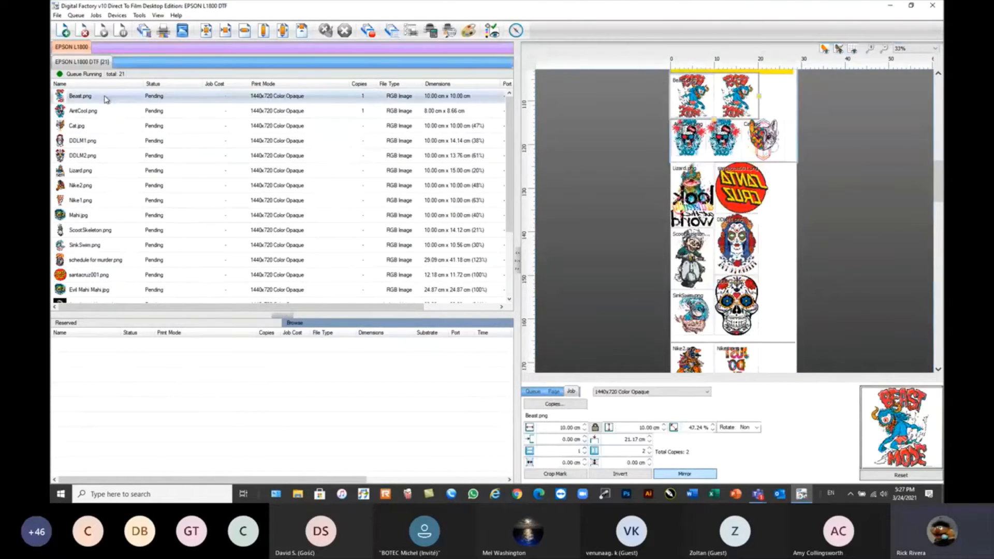
left_click_drag(513, 104, 515, 166)
left_click(106, 297, "shift")
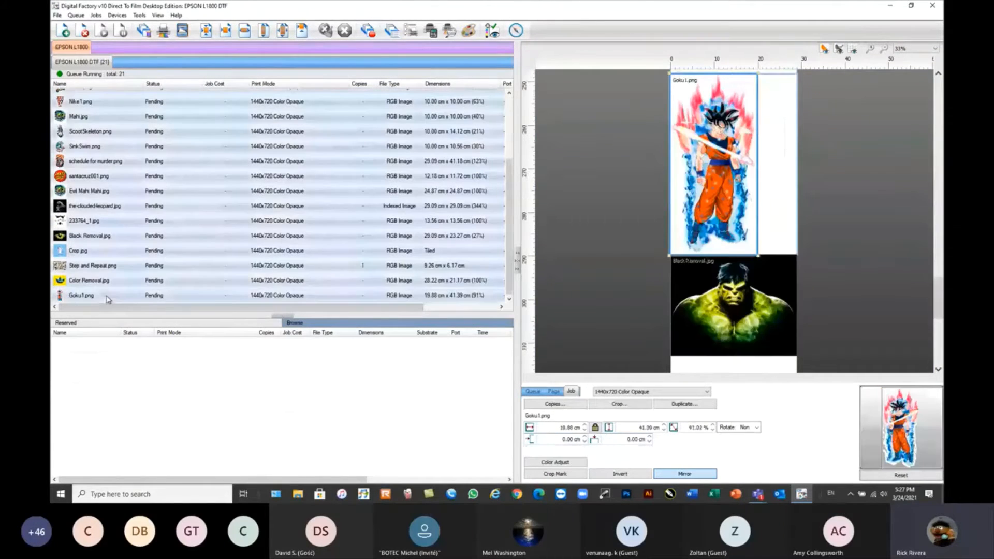
left_click(83, 30)
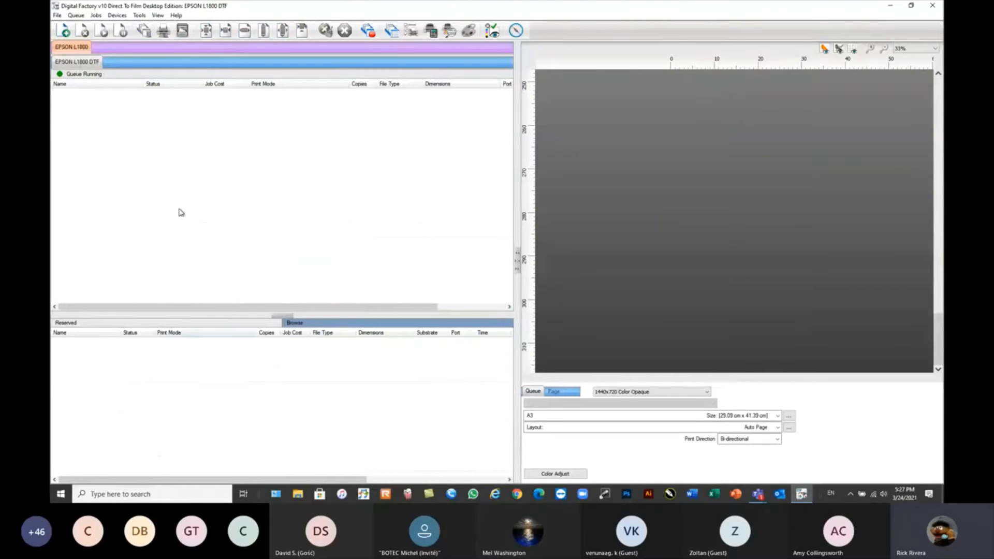
Add Black Removal.jpg, Color Removal.jpg, Evil Mahi Mahi.jpg and santacruz001.png from the Webinar Sample Files folder to the queue.
left_click(62, 30)
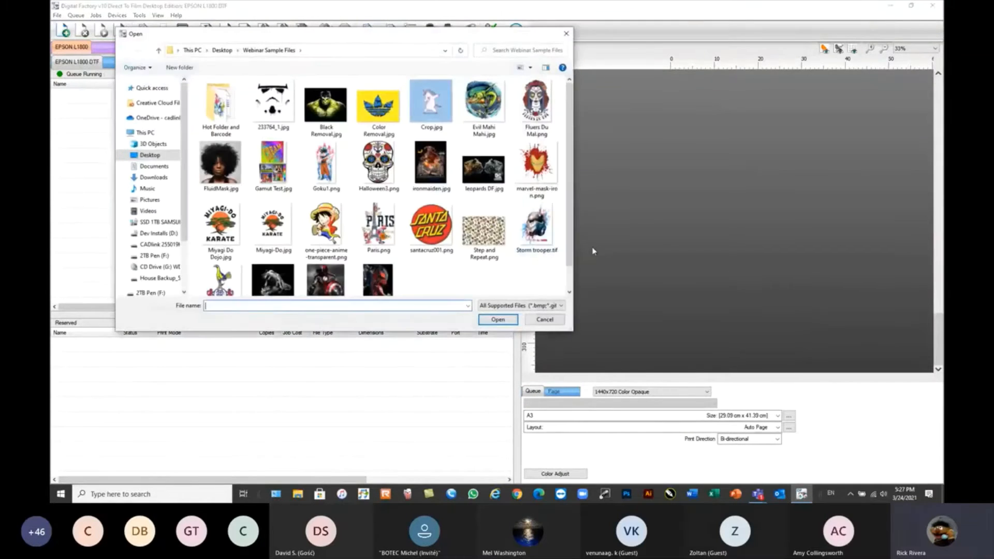
left_click(328, 102)
left_click(379, 103, "ctrl")
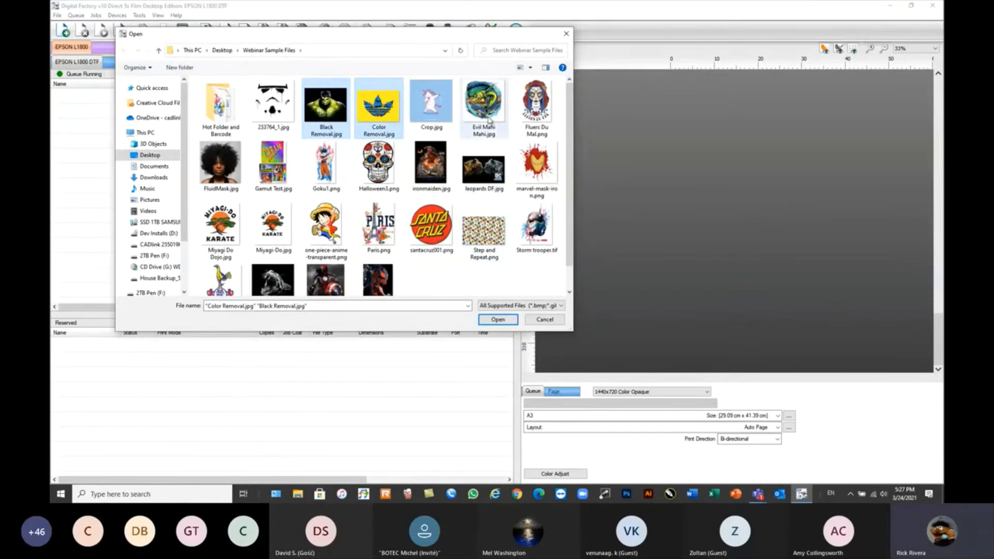
left_click(489, 121, "ctrl")
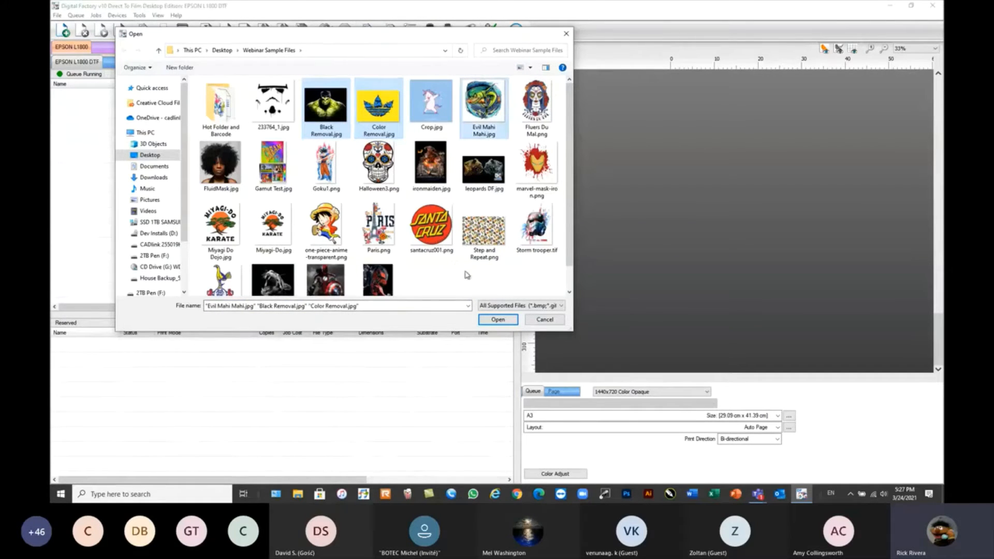
left_click(431, 235, "ctrl")
left_click(499, 320)
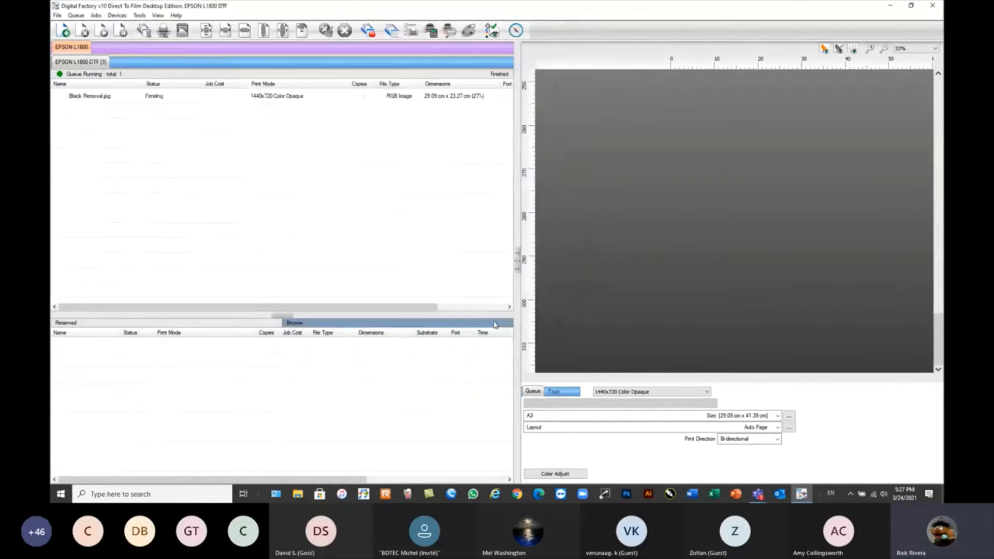
left_click(698, 191)
scroll(698, 193, "down", 1)
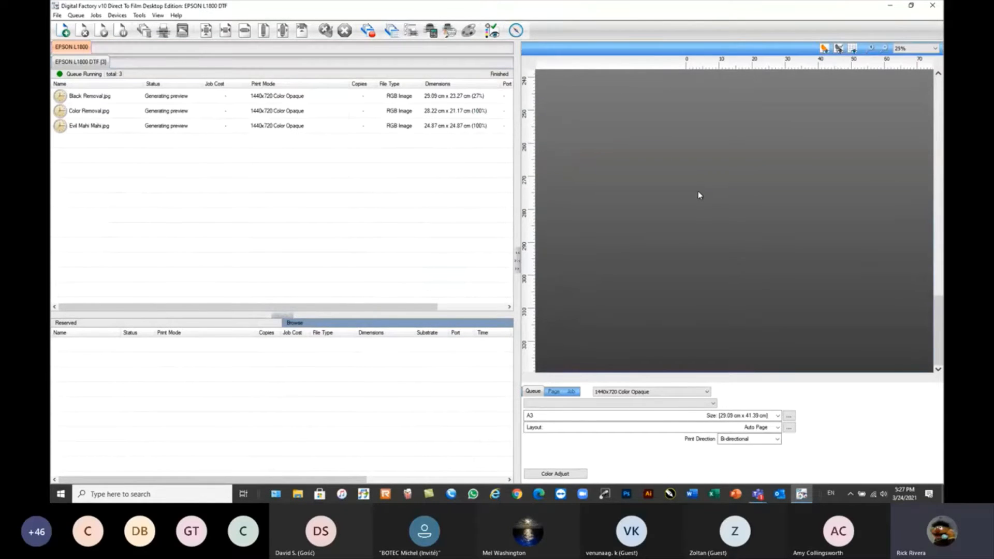
scroll(782, 162, "down", 2)
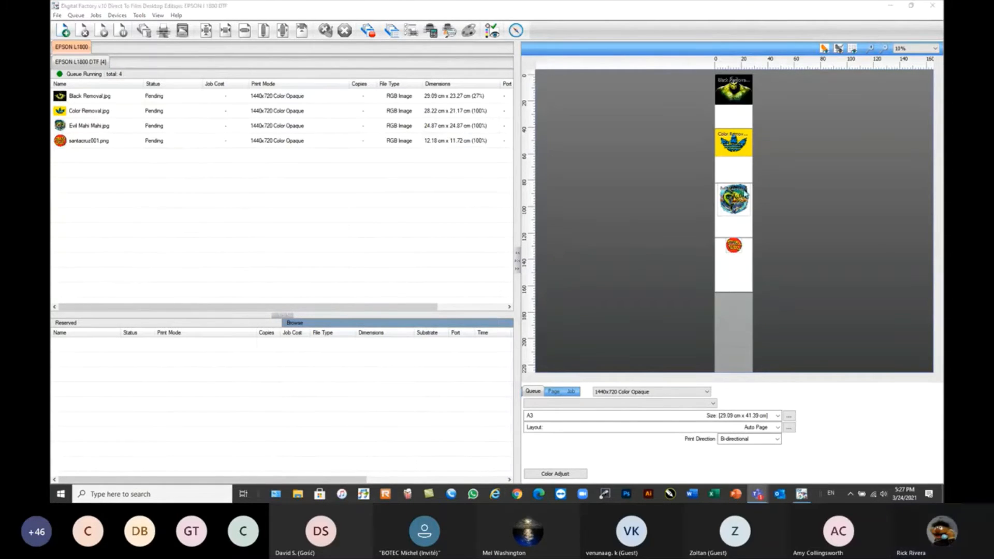
left_click(728, 93)
left_click(127, 166)
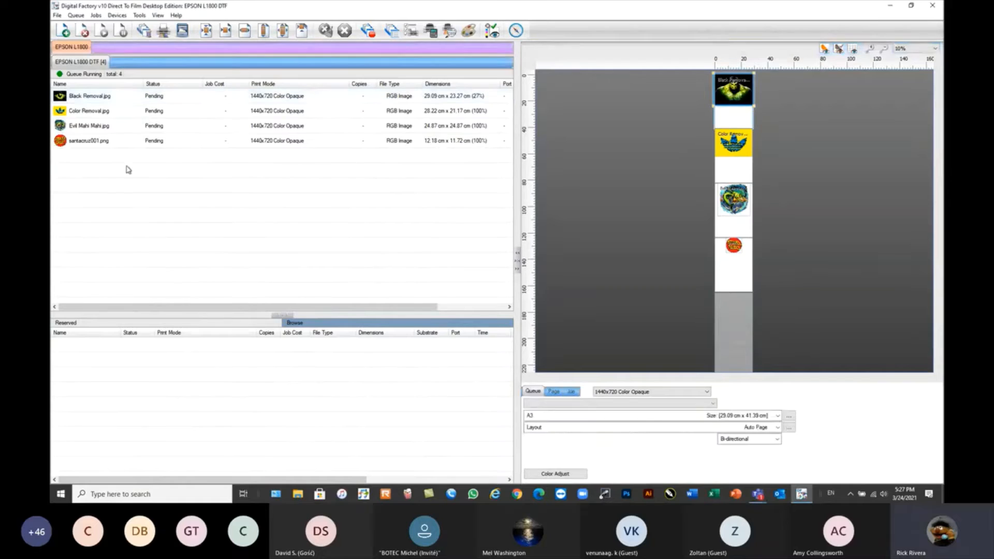
Start the queue's Set maximum white ink wizard with marvel-mask-iron.png on A3 at 12.00 × 12.00 cm and advance to the Maximum White settings.
left_click(76, 16)
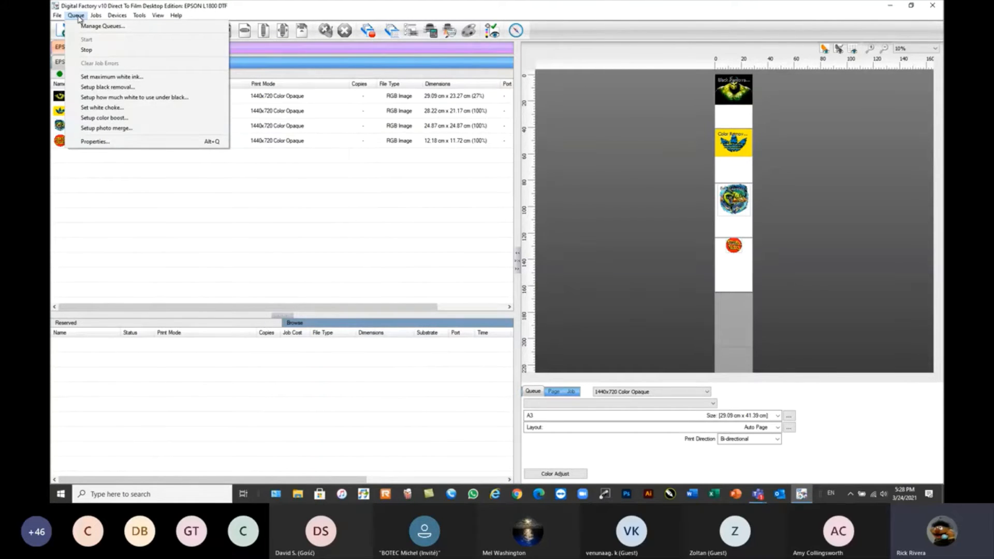
left_click(114, 81)
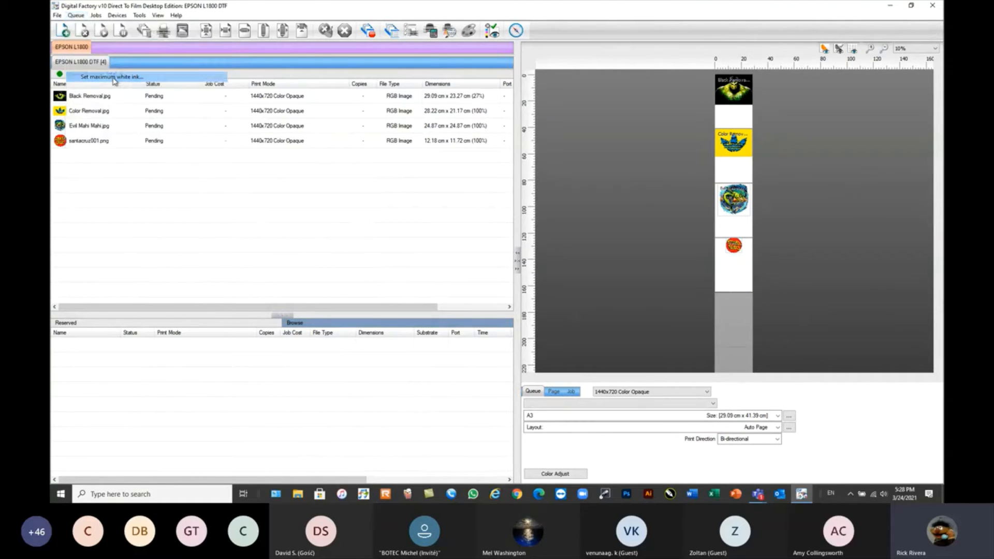
left_click(568, 267)
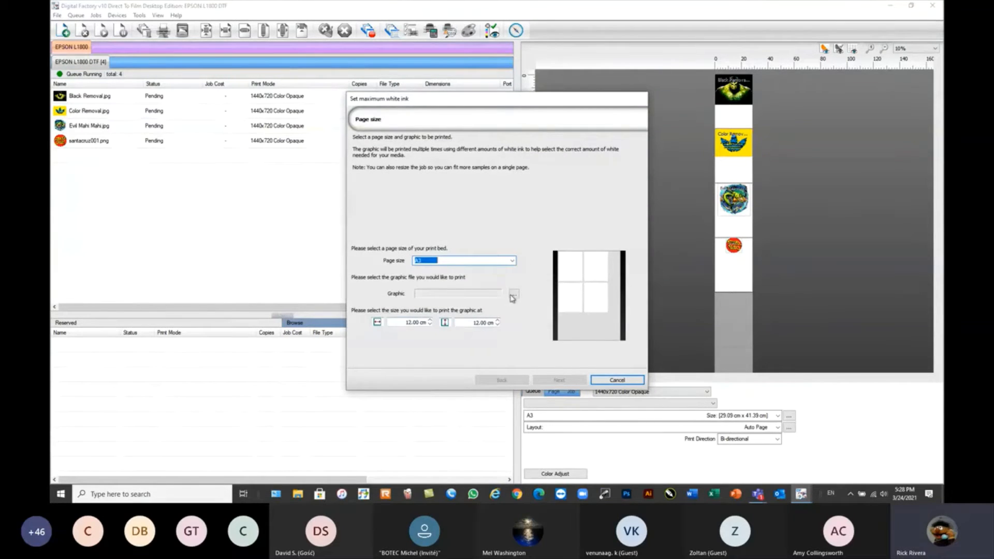
left_click(514, 294)
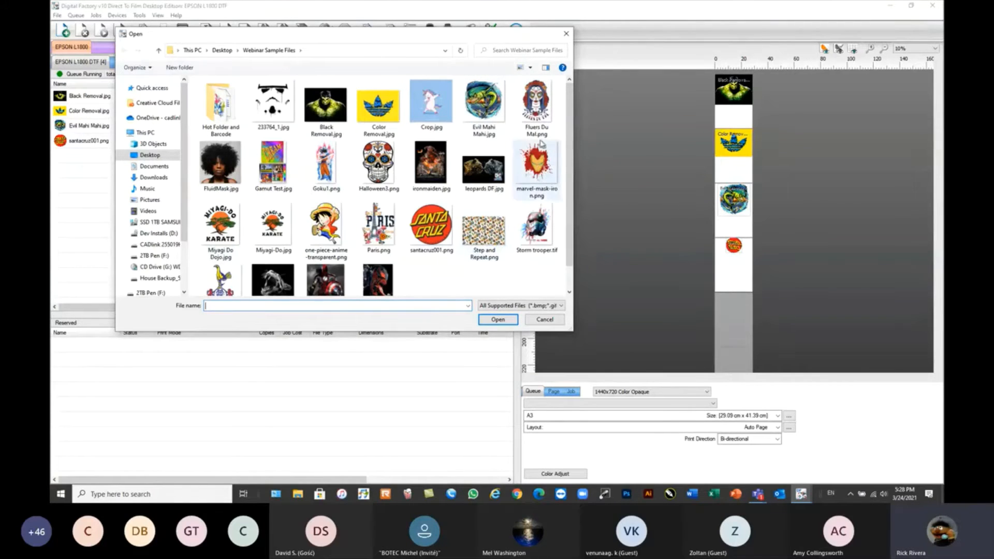
left_click(538, 164)
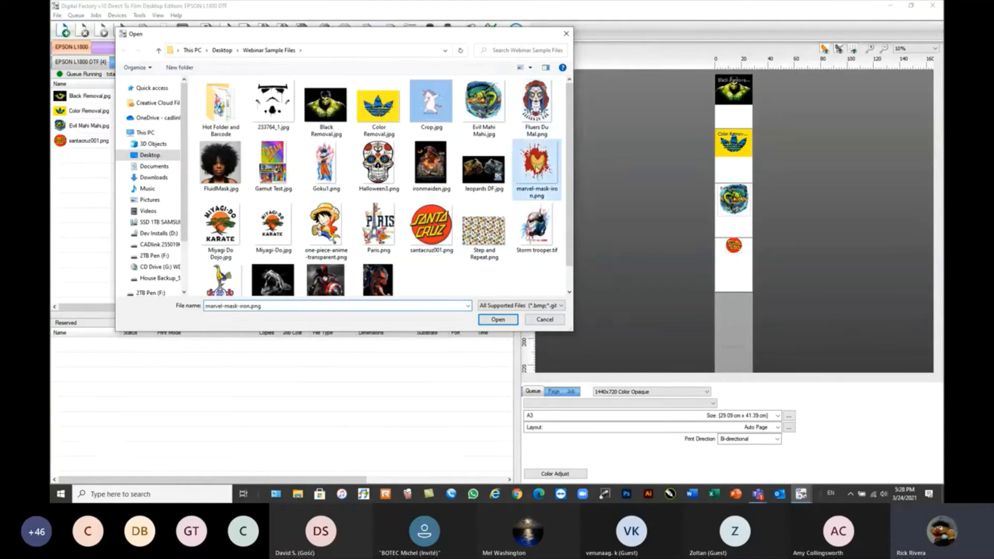
left_click(499, 320)
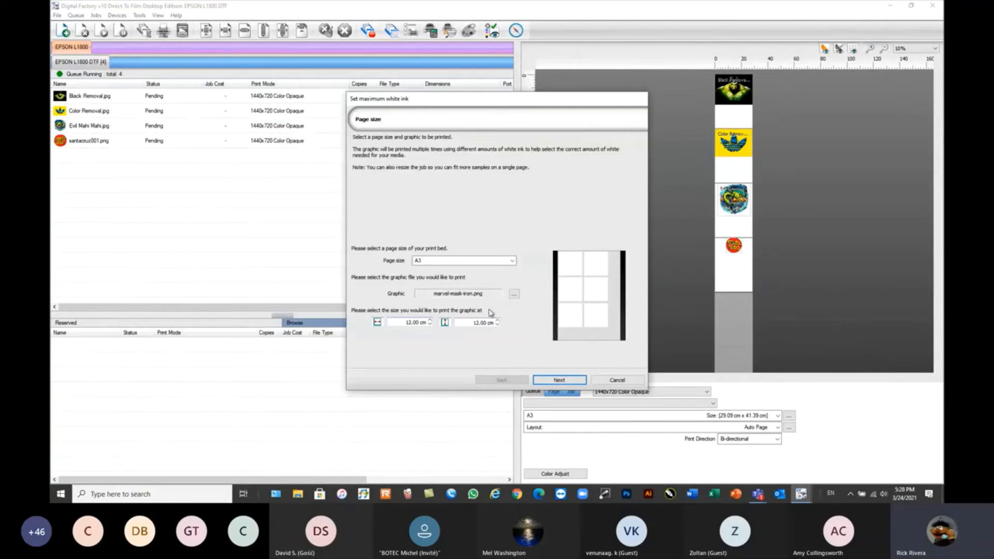
left_click(559, 382)
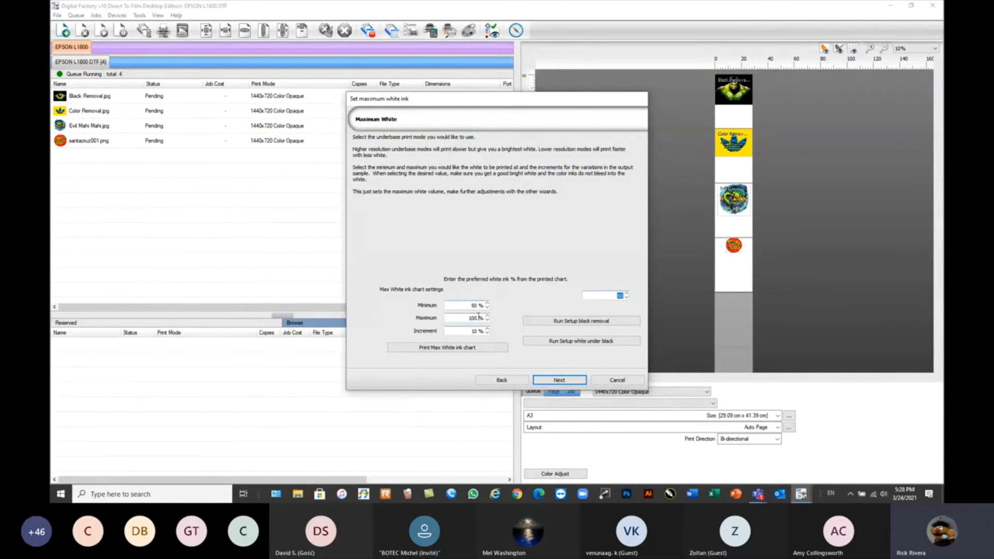
Print the maximum white ink chart with a 50% minimum, 100% maximum and 10% increment.
left_click(443, 350)
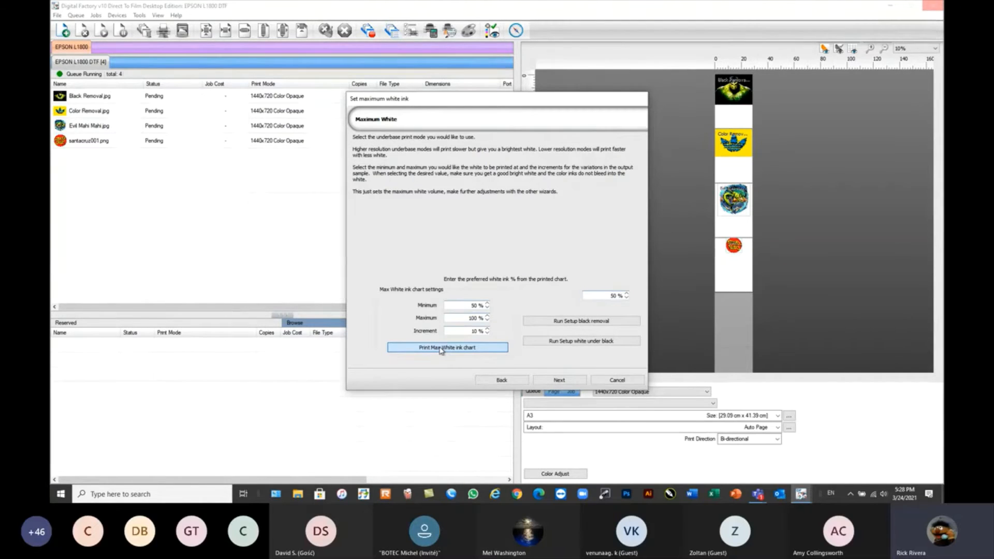
left_click(441, 348)
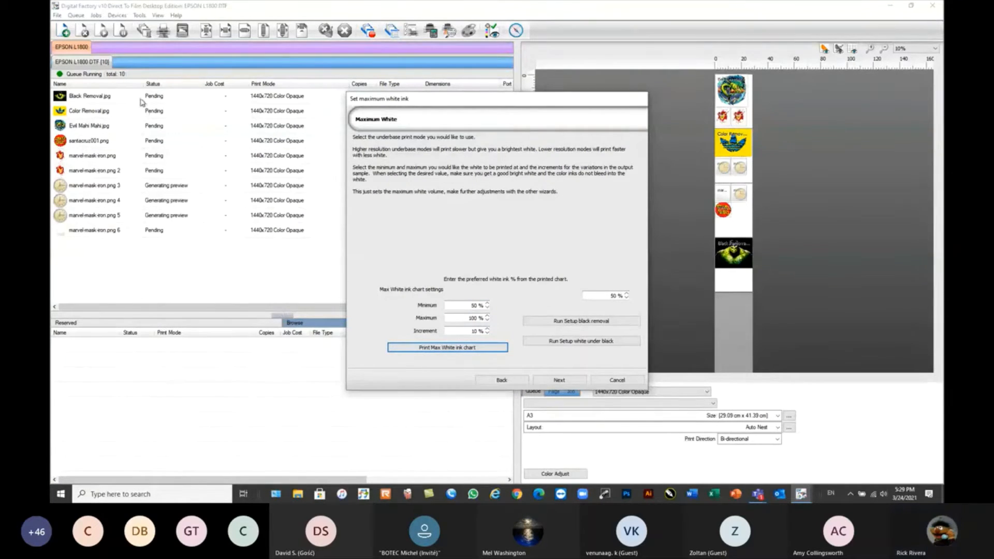
Clear the queue by deleting the four sample jobs from Color Removal.jpg to santacruz001.png and all the marvel-mask-iron.png chart jobs.
left_click_drag(107, 99, 101, 125)
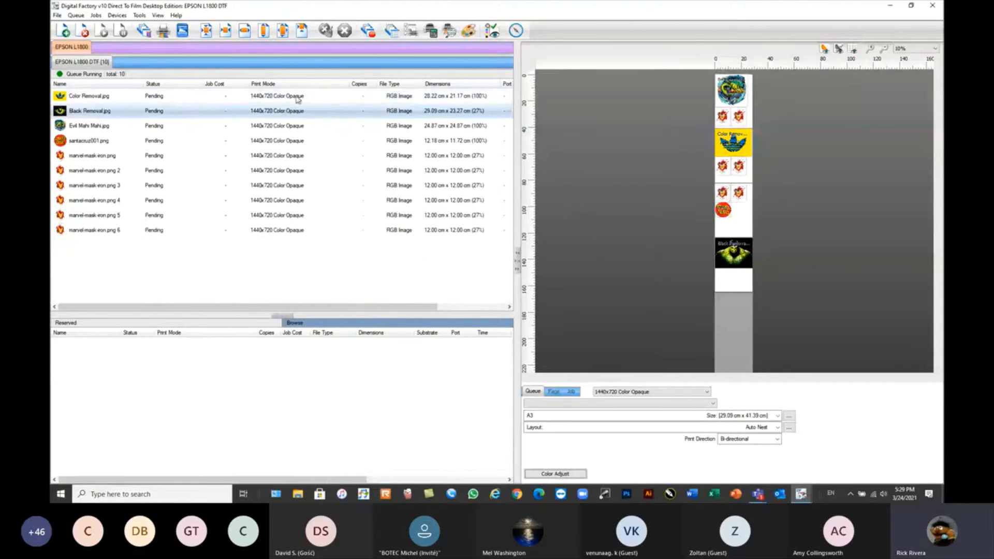
left_click(78, 97)
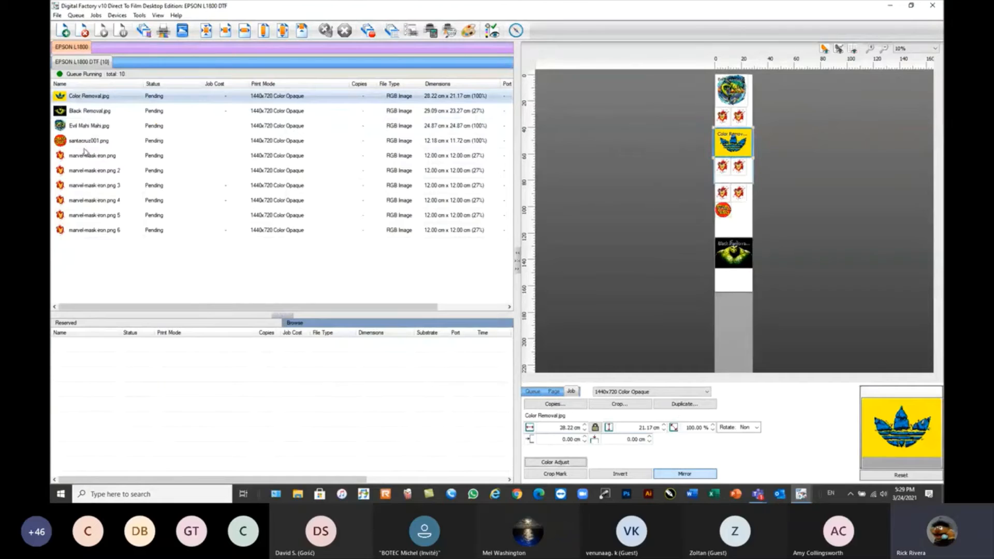
left_click(85, 143, "shift")
left_click(83, 31)
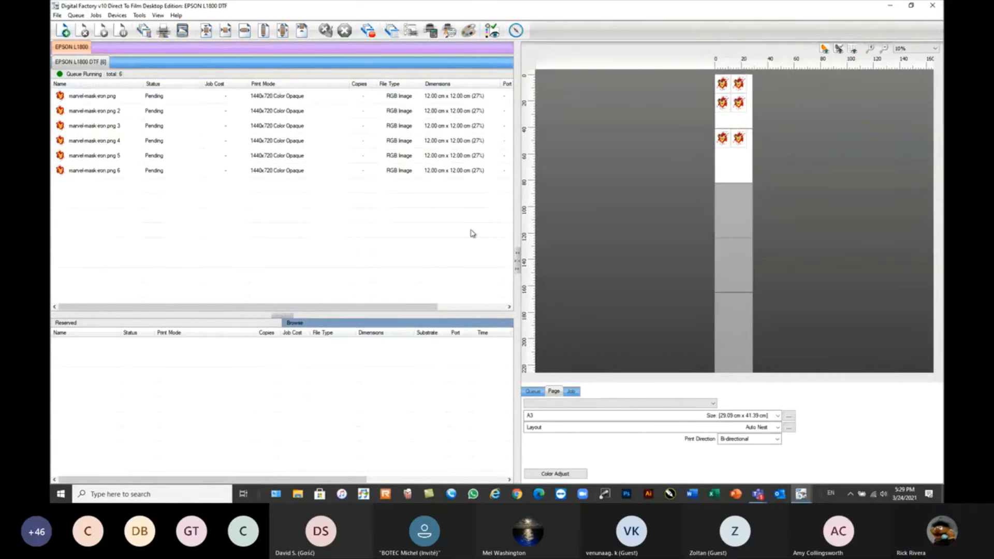
left_click(167, 212)
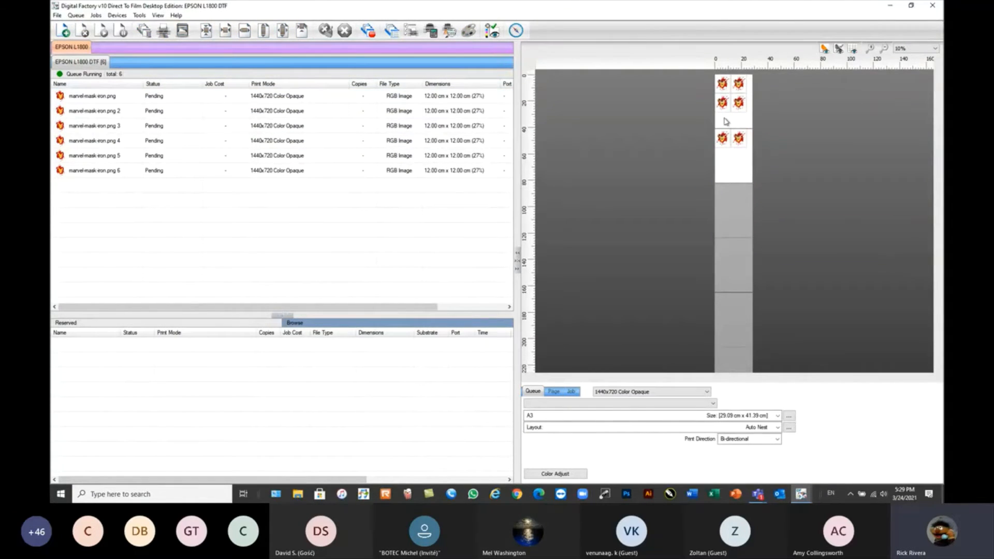
left_click_drag(152, 182, 99, 99)
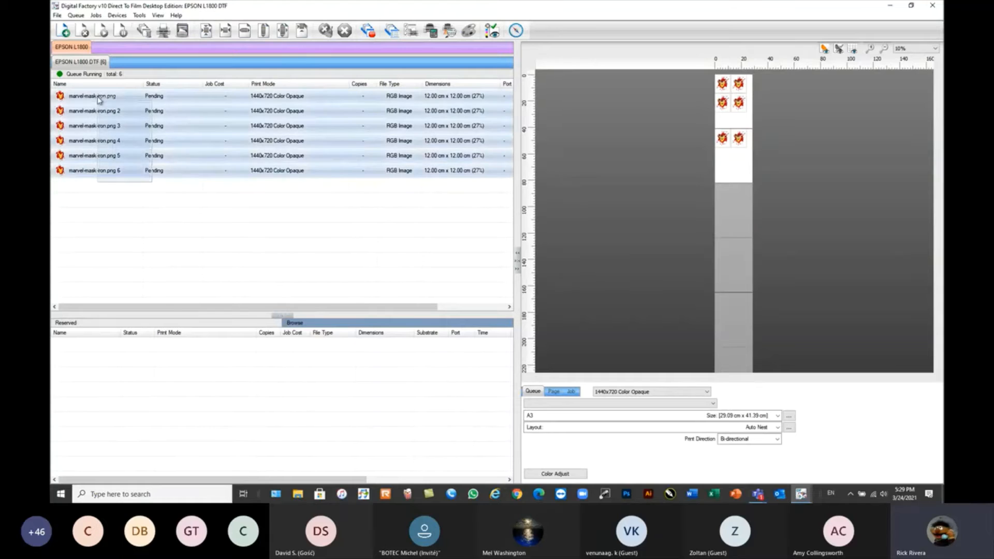
left_click(82, 31)
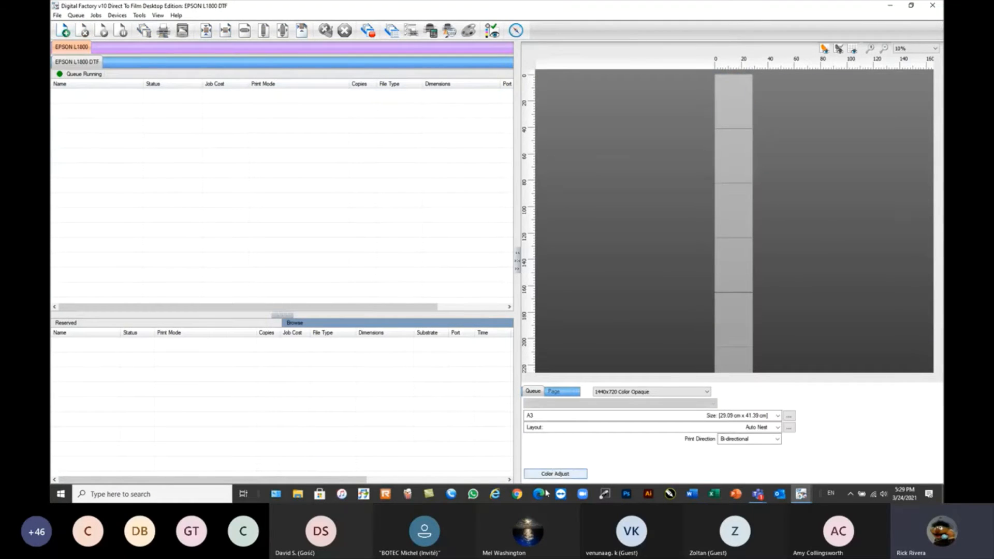
Return to the maximum white ink wizard, set the graphic size to 10.00 × 10.00 cm and print the Max White ink chart from 50% to 100%.
mouse_move(802, 494)
left_click(849, 446)
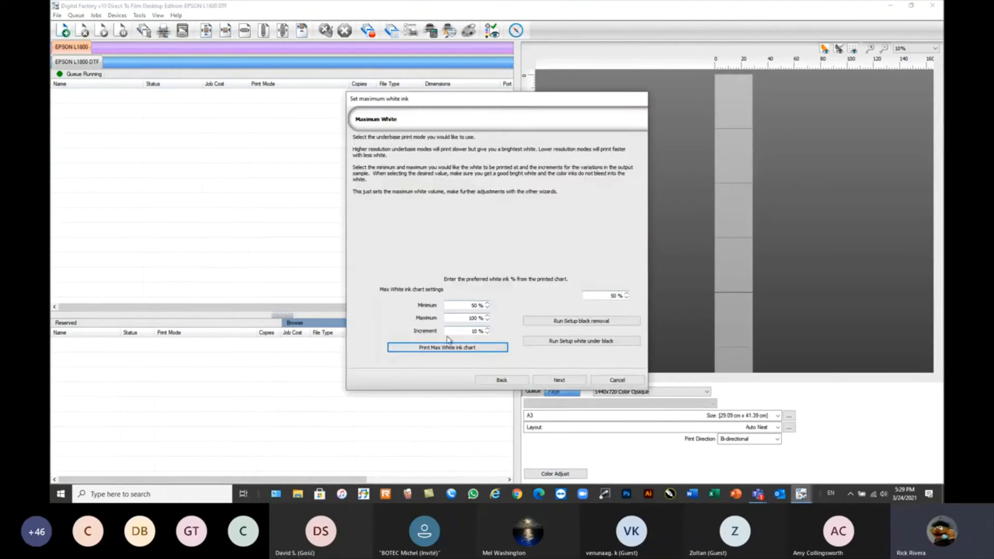
left_click(500, 379)
double_click(407, 321)
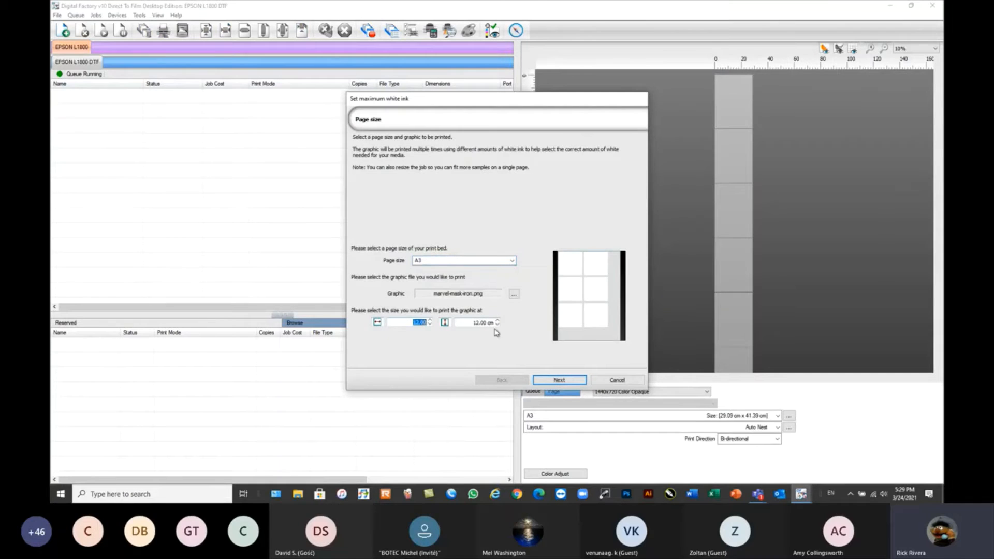
type("10")
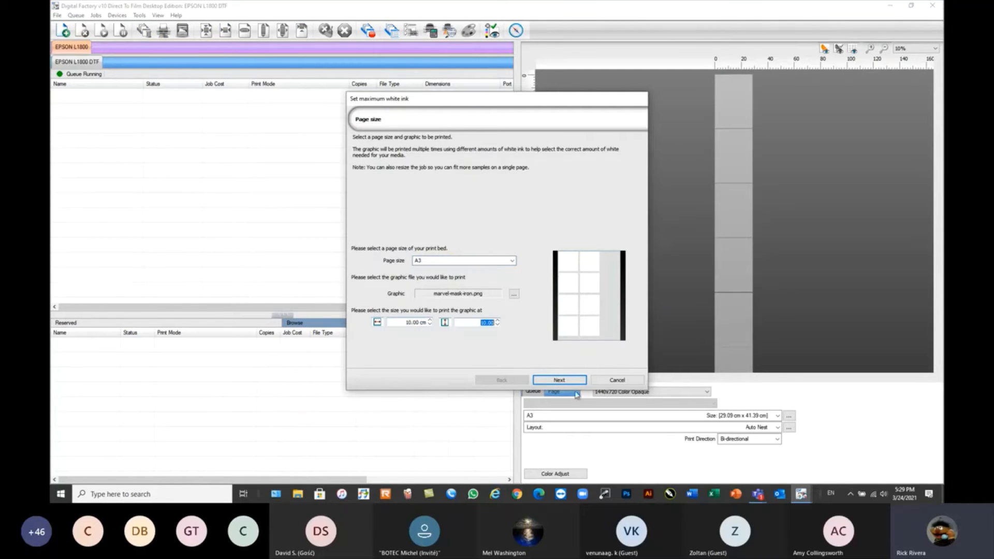
left_click(565, 382)
left_click(451, 347)
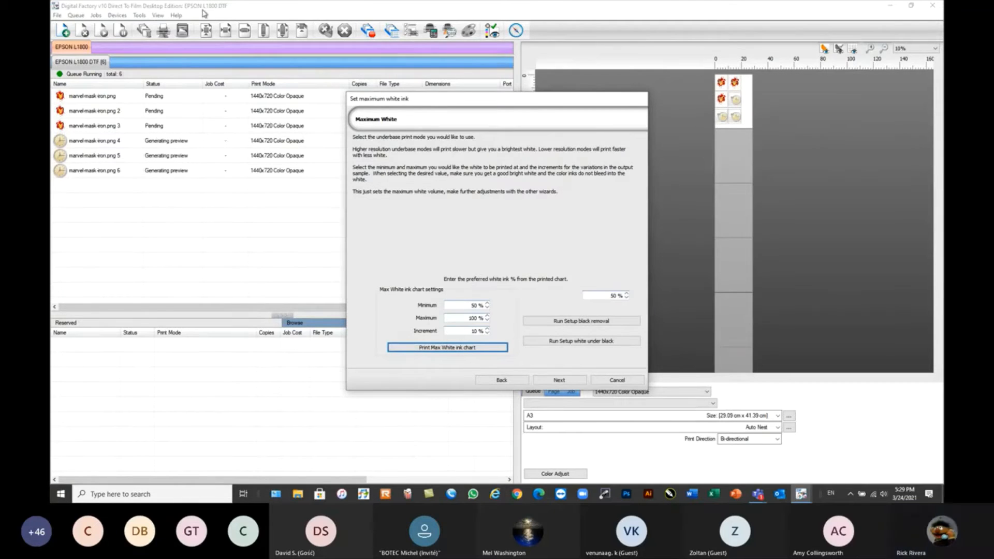
Fit the chart page in the preview and examine the white percentage and print mode labels on the marvel-mask-iron.png samples.
left_click(158, 15)
left_click(187, 36)
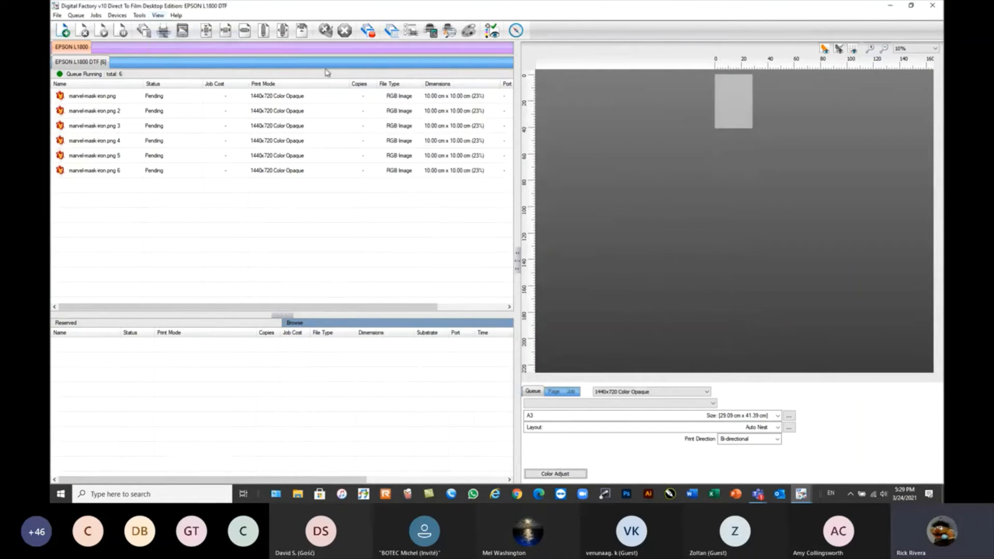
left_click(101, 96)
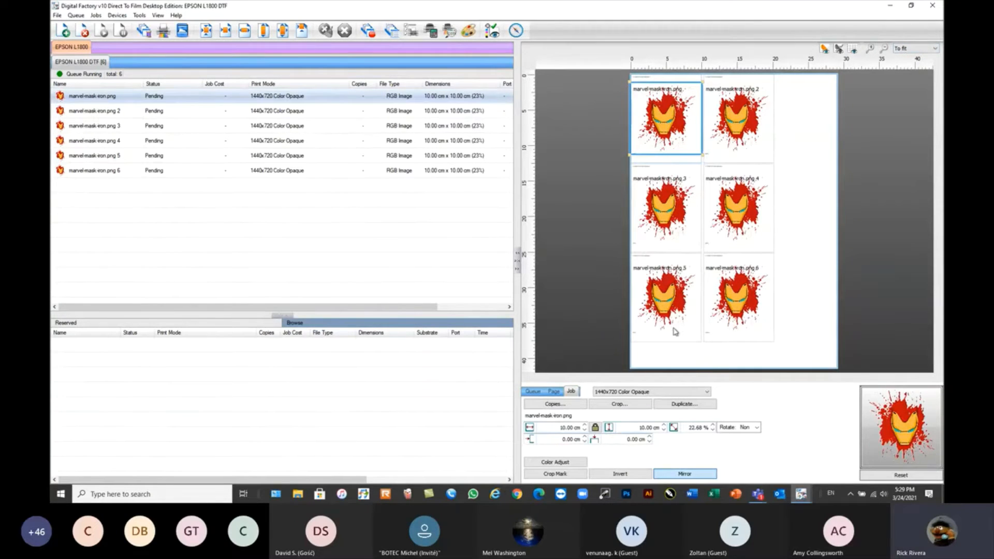
scroll(709, 161, "up", 1)
scroll(710, 160, "up", 2)
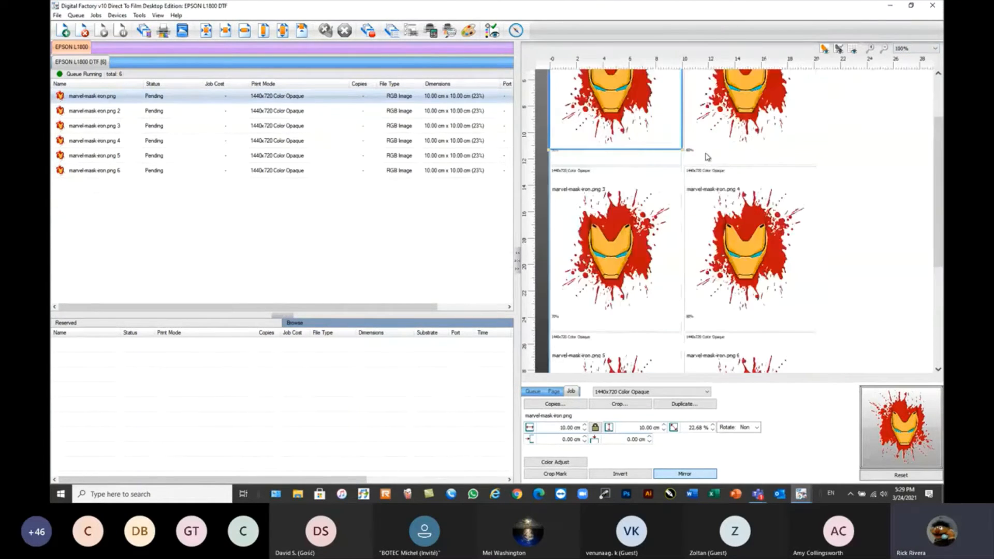
scroll(694, 139, "up", 1)
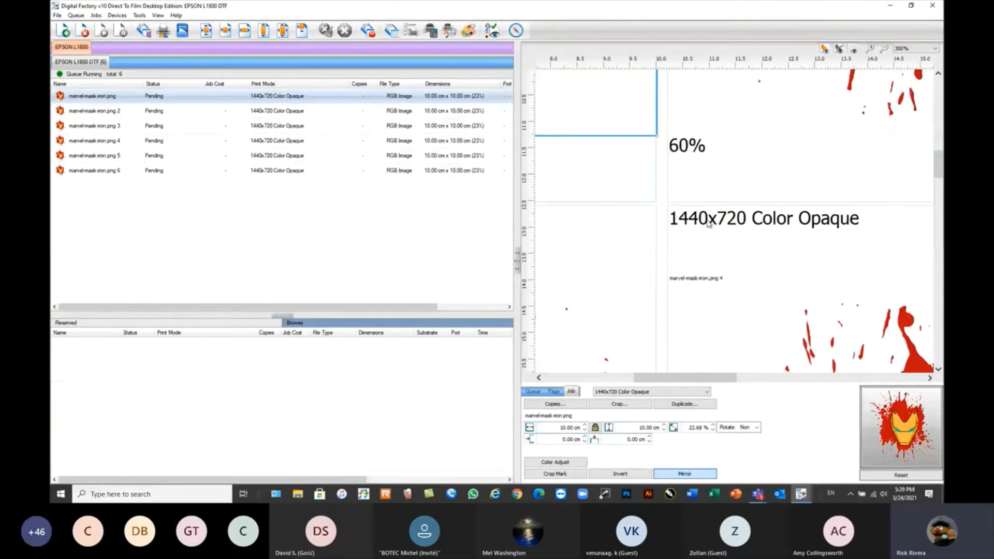
scroll(709, 223, "down", 2)
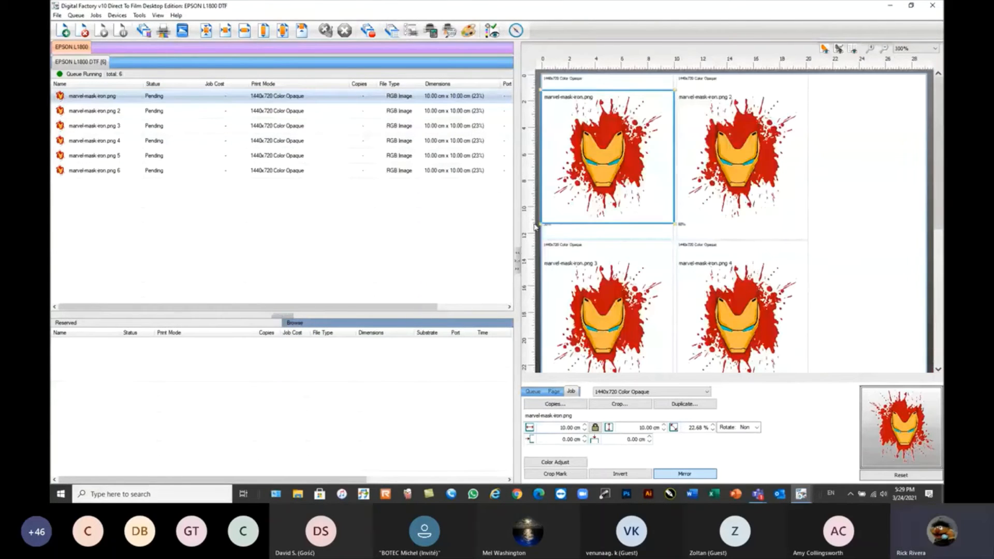
Select all six marvel-mask-iron.png chart jobs and process them with RIP Only.
left_click(144, 190)
left_click_drag(69, 100, 69, 99)
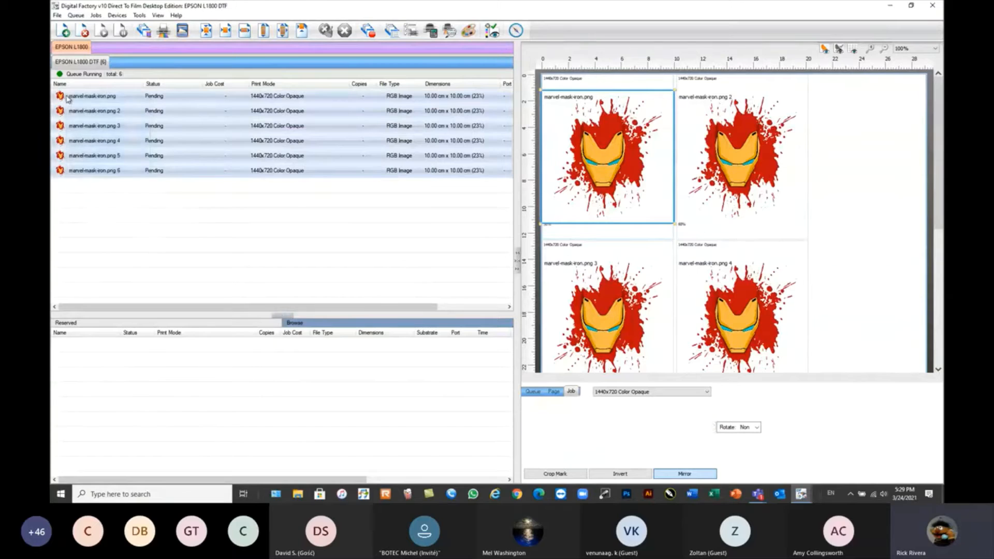
right_click(69, 98)
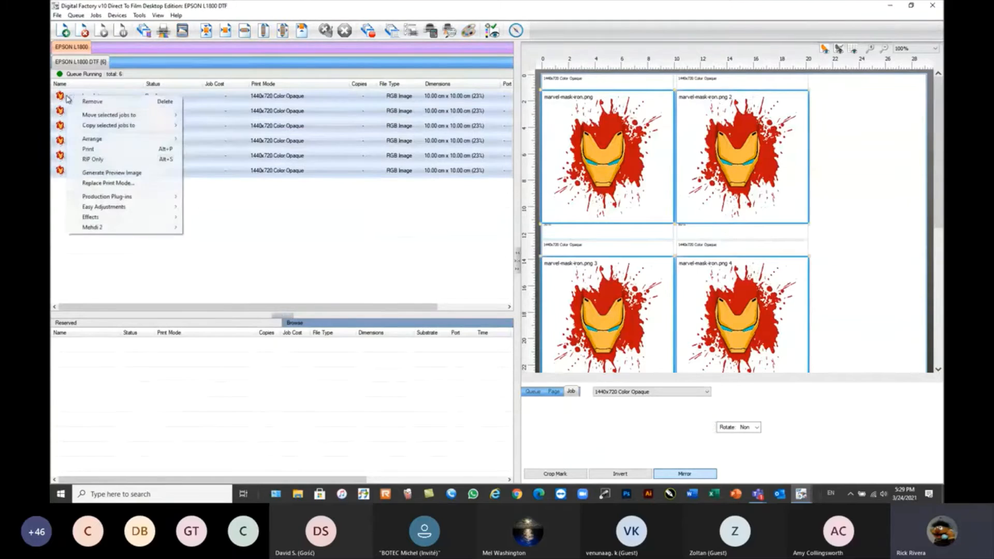
left_click(102, 161)
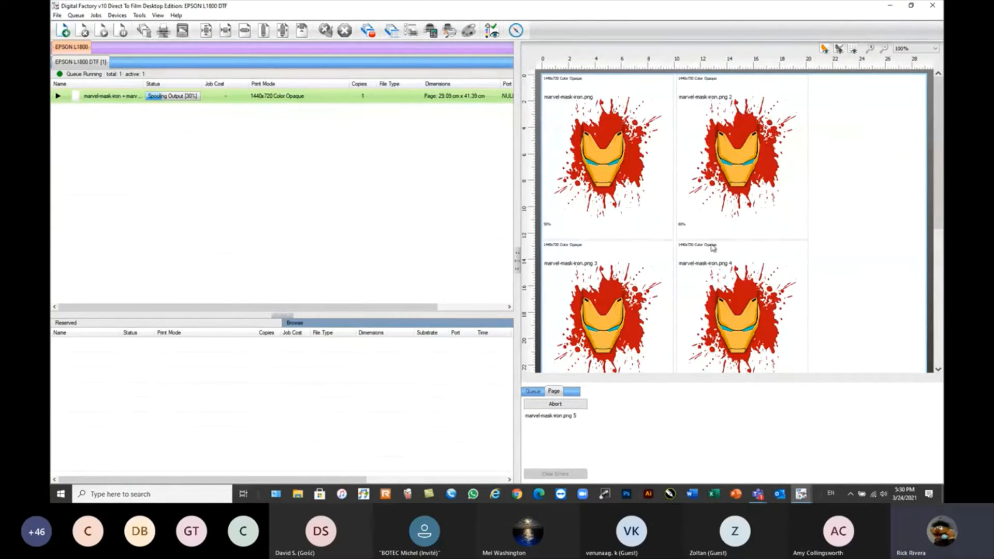
scroll(712, 247, "down", 1)
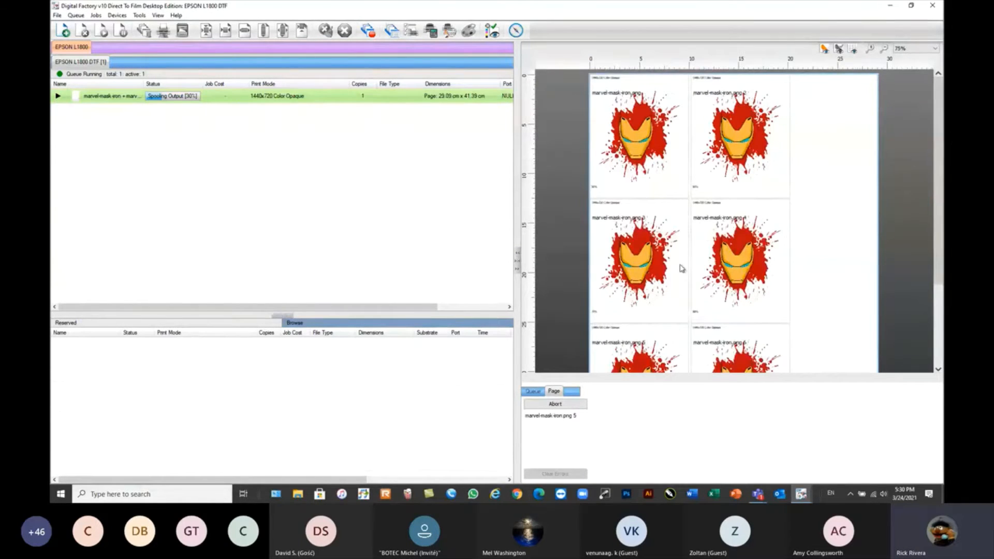
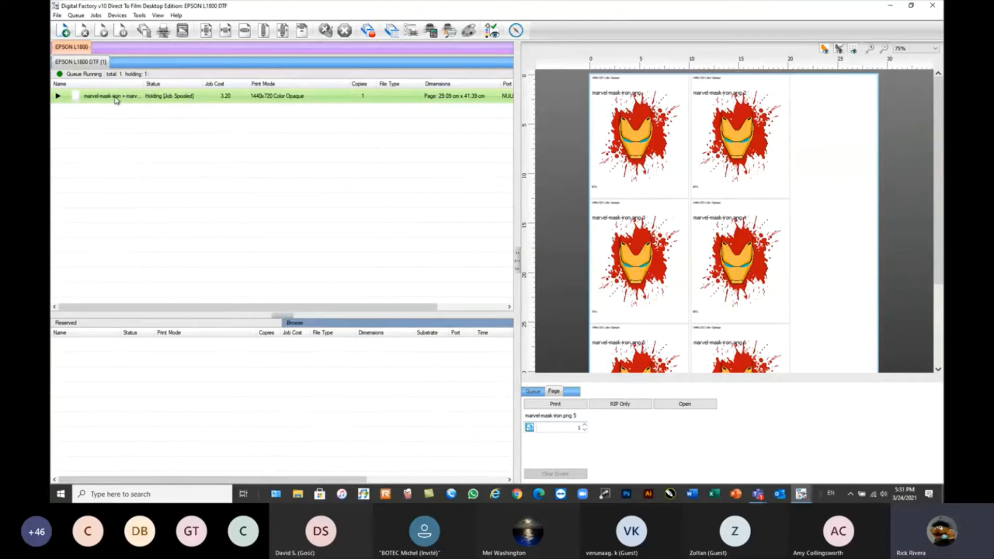
Open the raw data of the ripped marvel-mask-iron chart job and show the whole page at 3.12%.
mouse_move(116, 99)
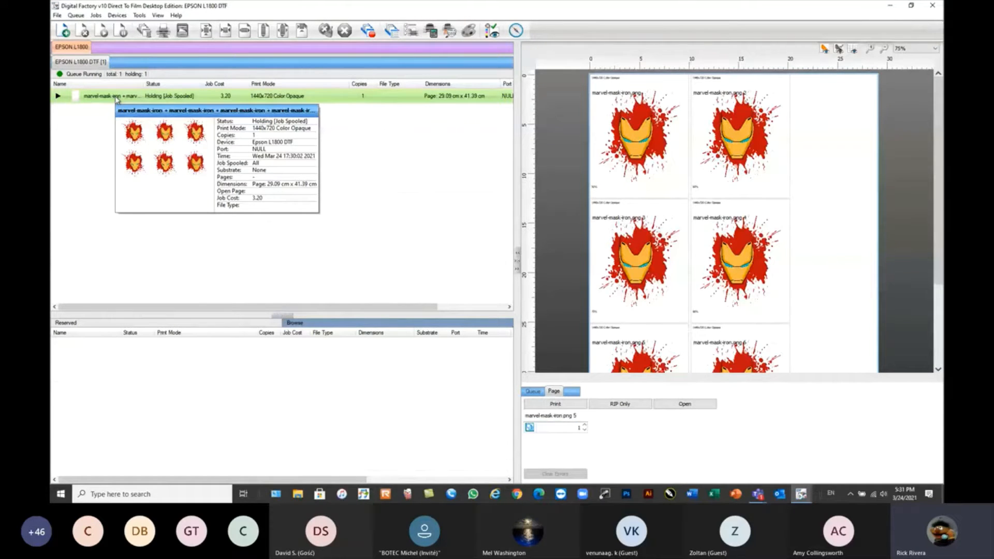
right_click(117, 99)
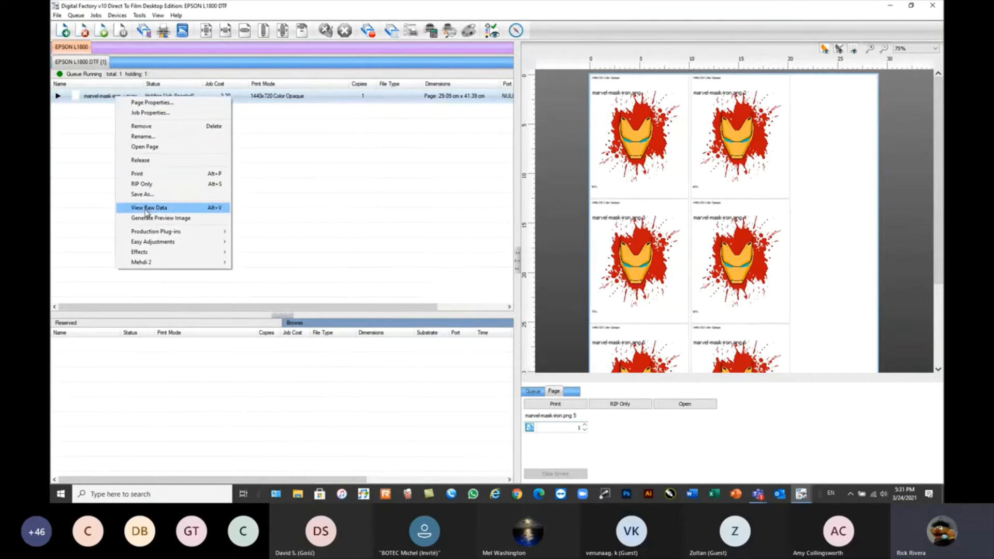
left_click(328, 204)
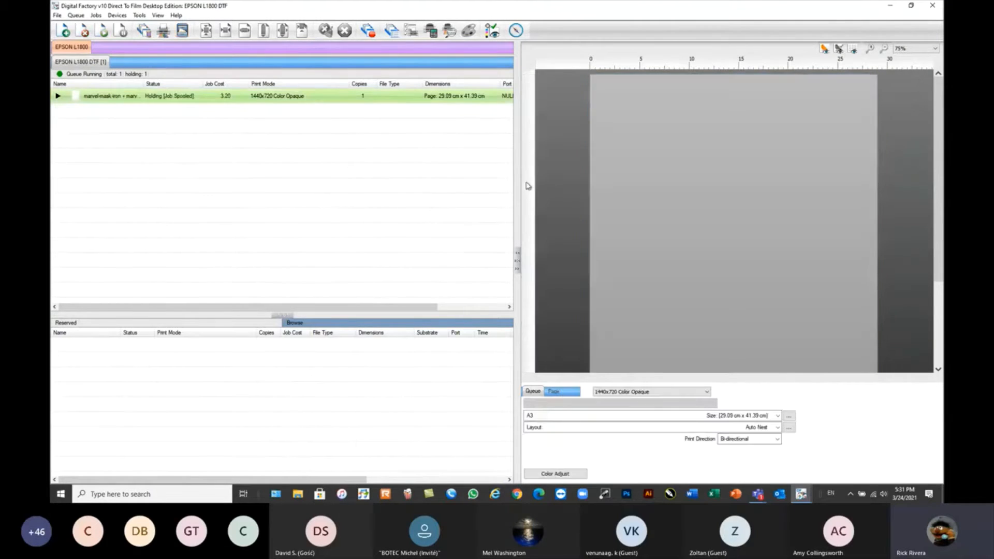
left_click(182, 100)
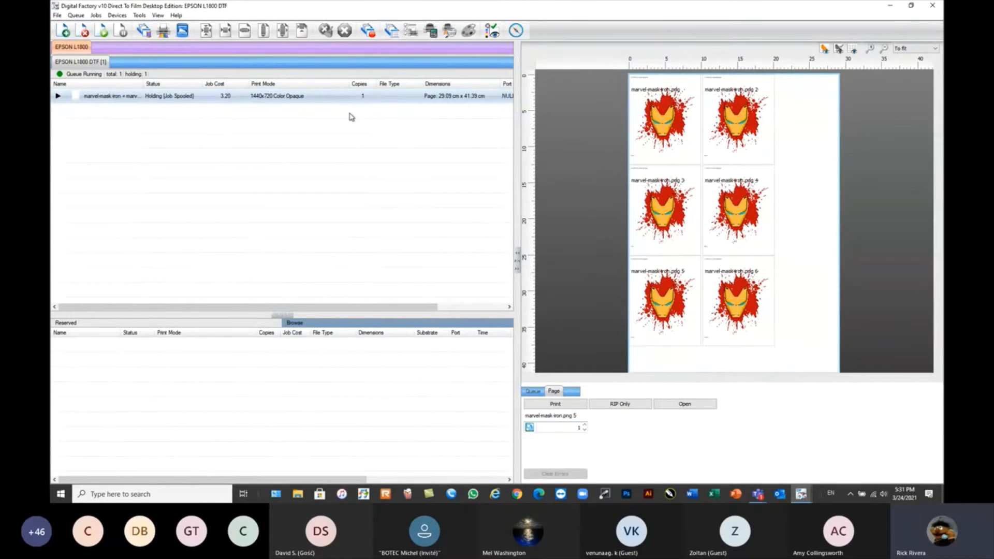
right_click(146, 99)
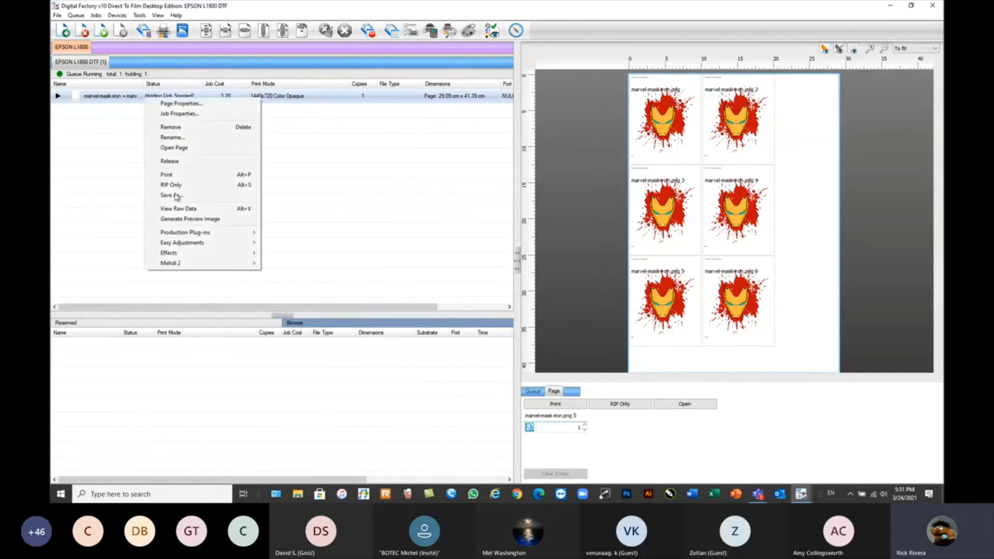
right_click(117, 96)
left_click(152, 206)
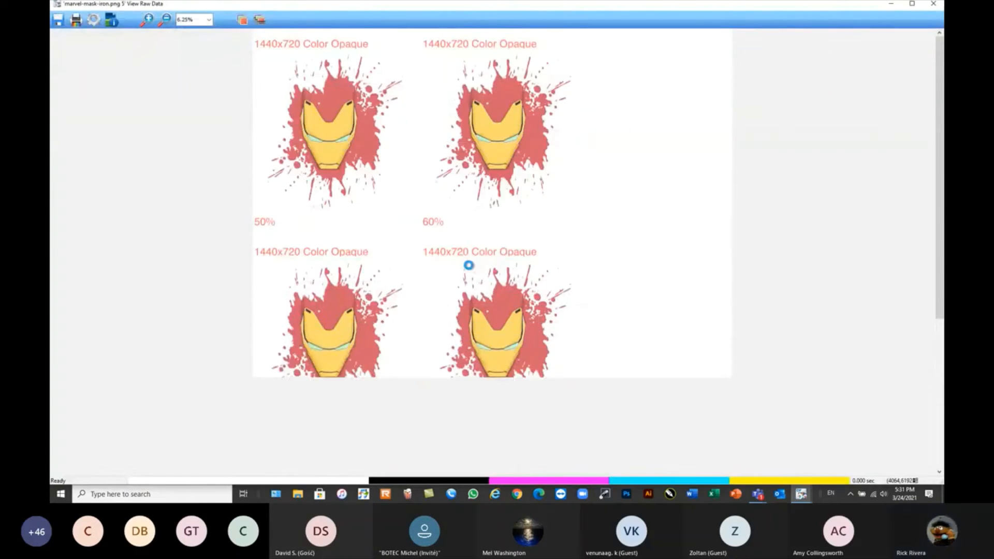
left_click(197, 21)
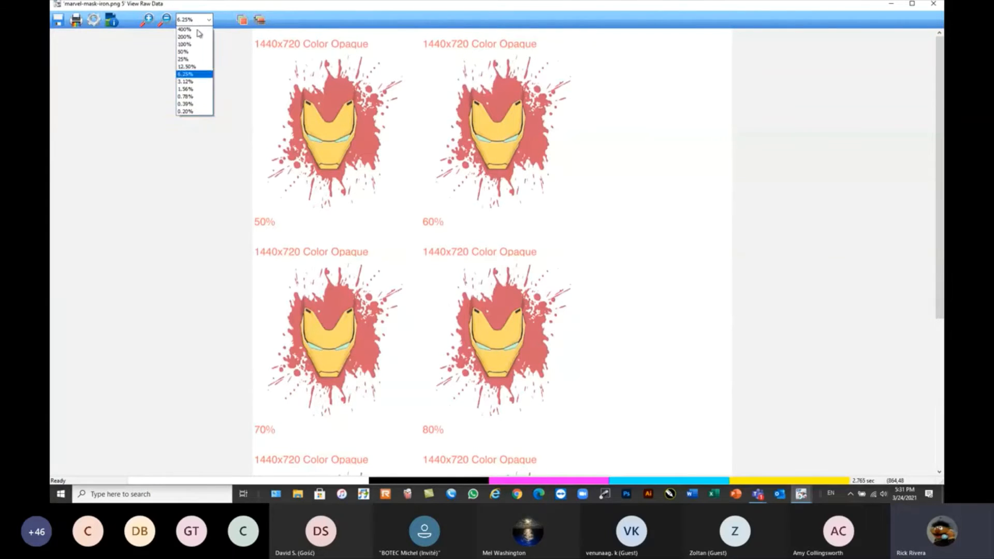
left_click(189, 96)
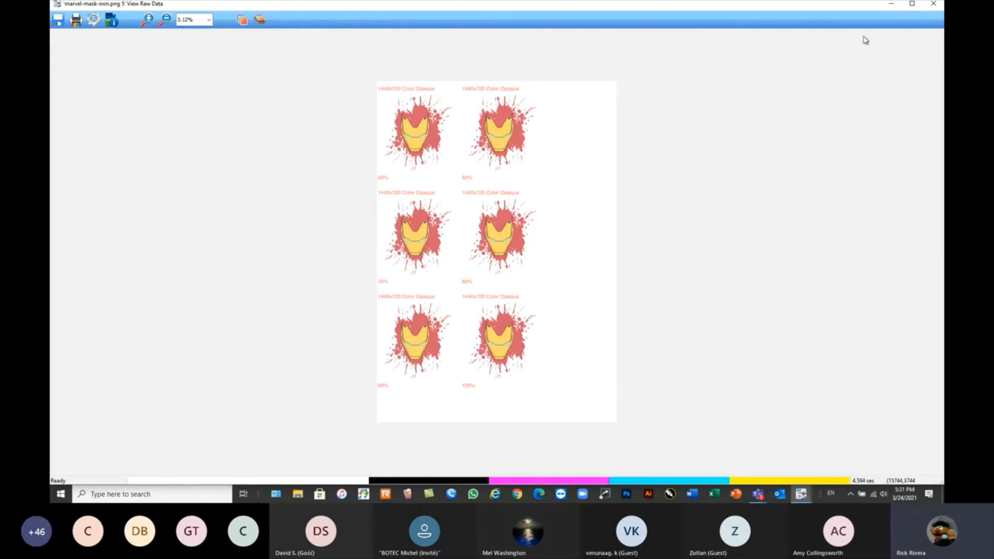
Reduce the raw data window from full screen and resize it around the chart page.
left_click(913, 6)
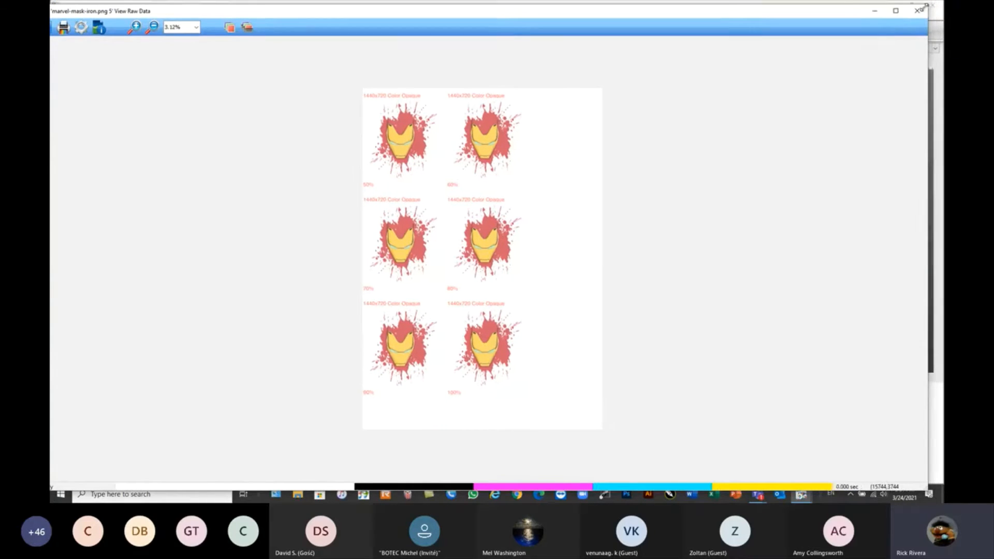
left_click_drag(938, 3, 437, 66)
left_click_drag(324, 71, 537, 25)
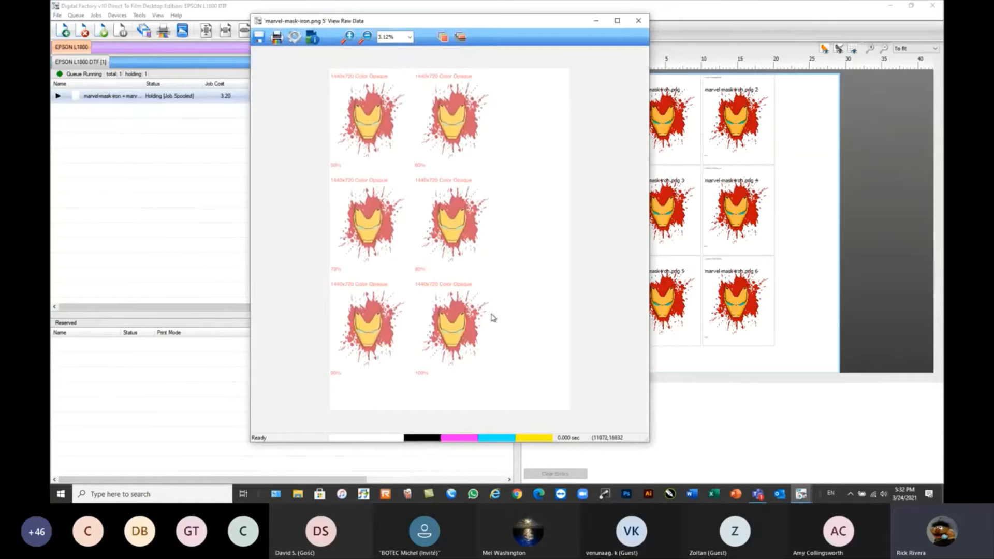
left_click_drag(647, 441, 720, 453)
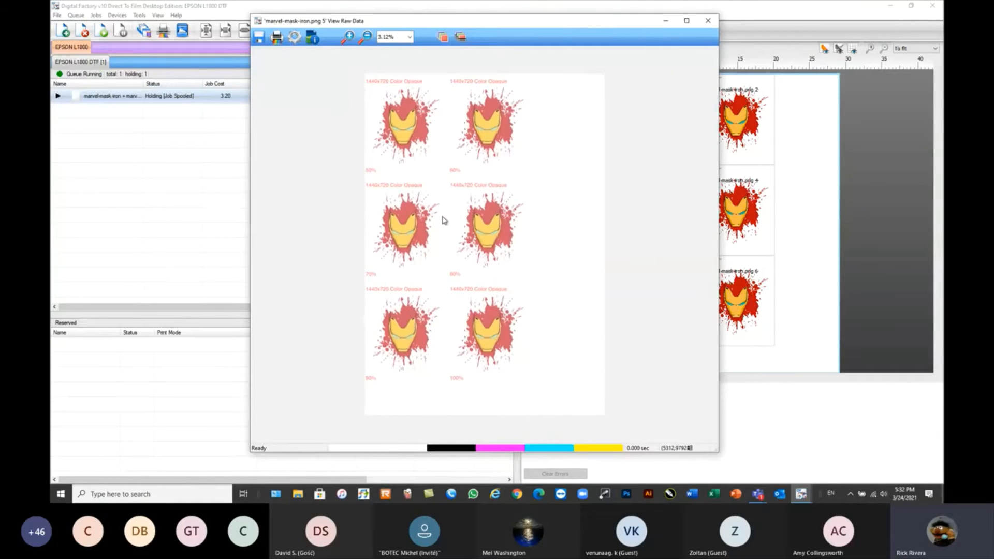
Show only the White and White2 planes in the raw data, view all colors as black and maximize the window.
left_click(461, 37)
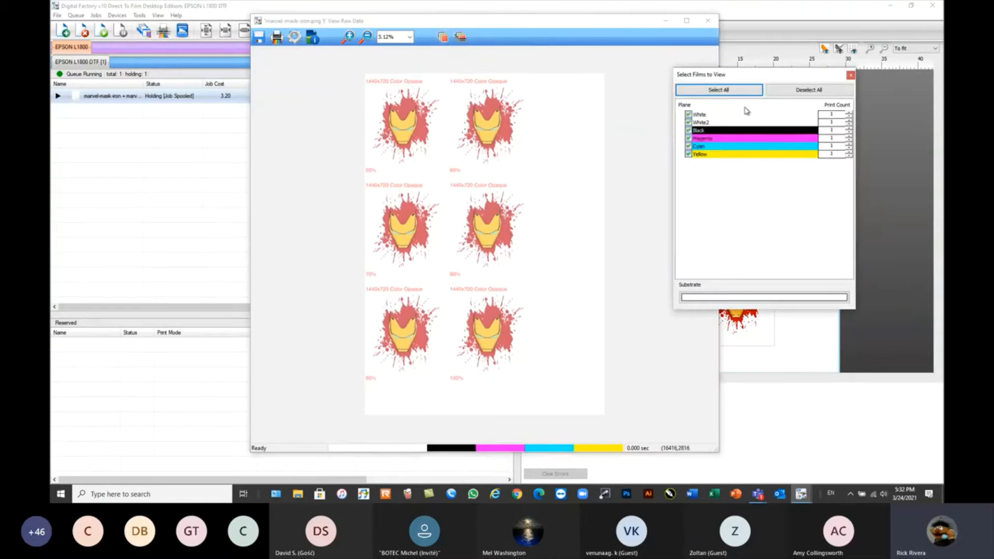
left_click_drag(757, 79, 709, 63)
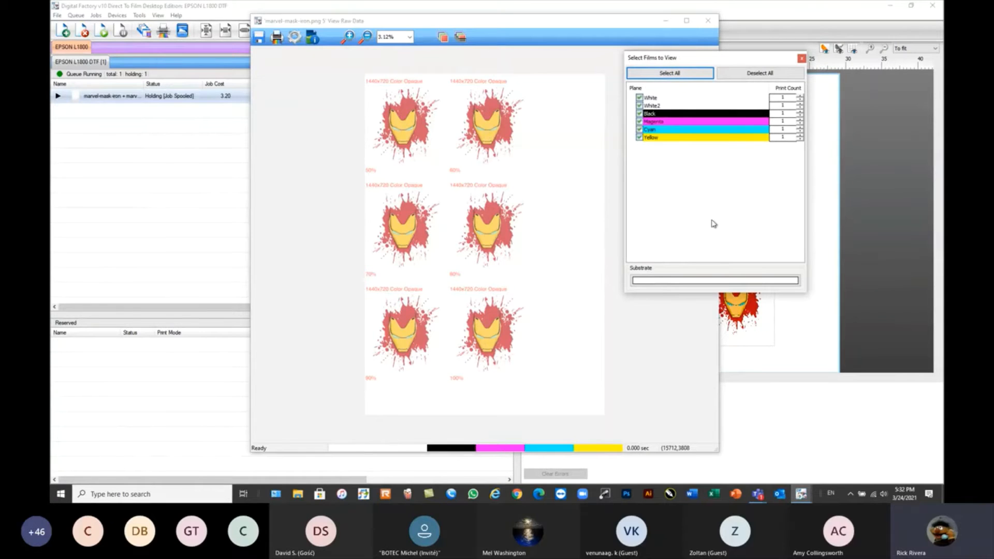
left_click(757, 75)
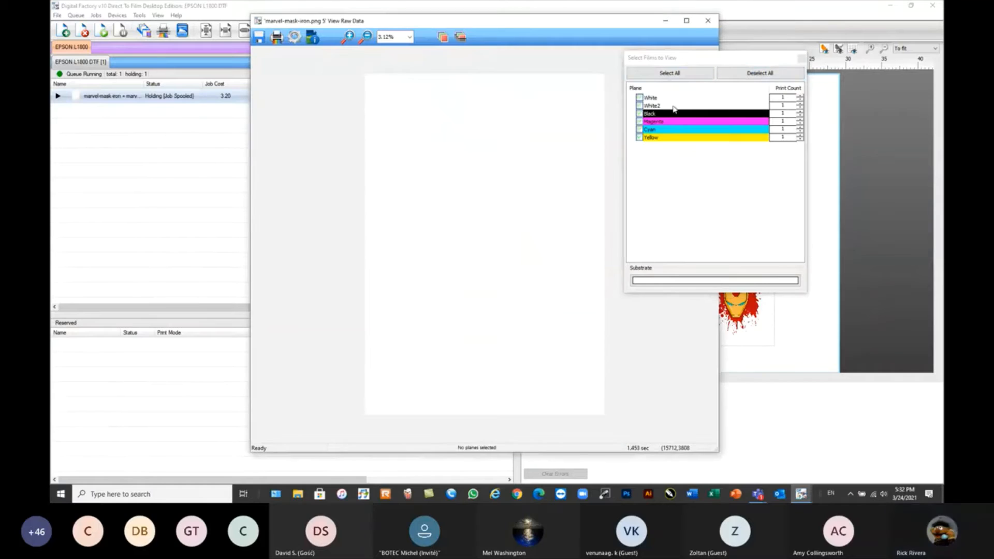
left_click(640, 97)
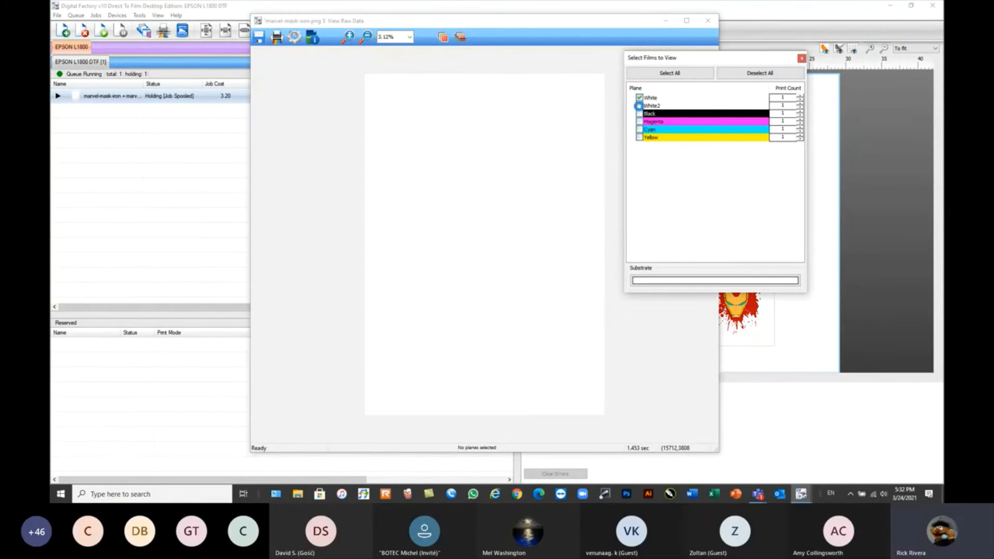
left_click(640, 105)
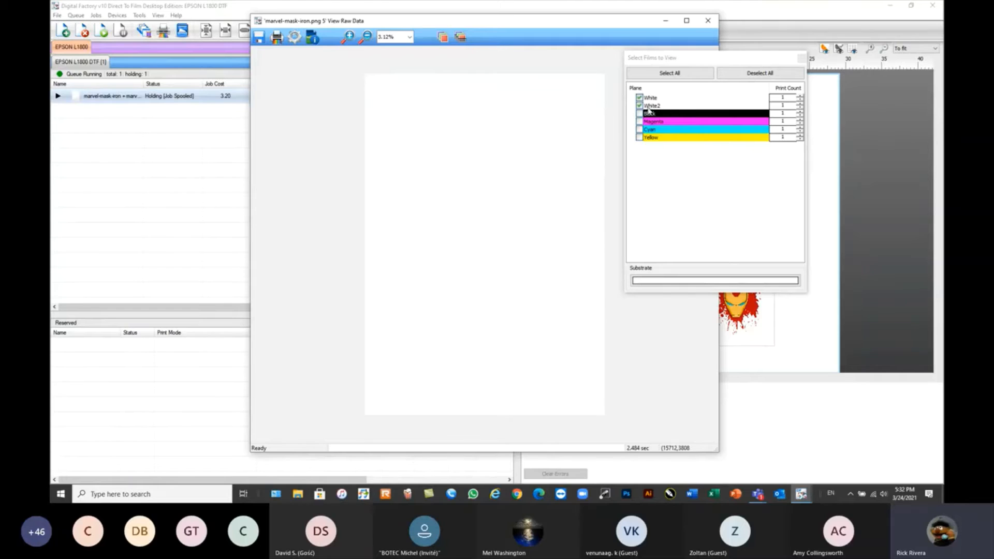
left_click(460, 37)
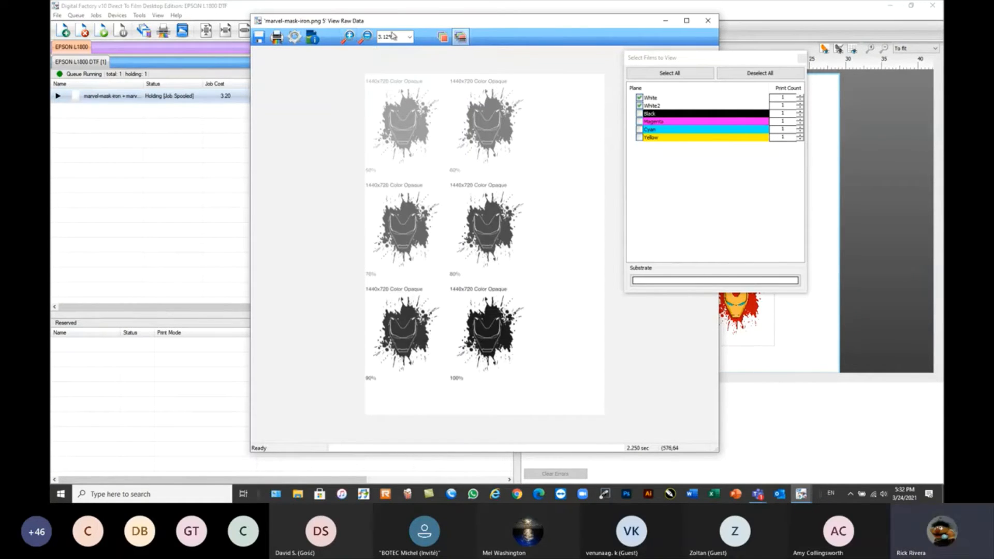
left_click(687, 21)
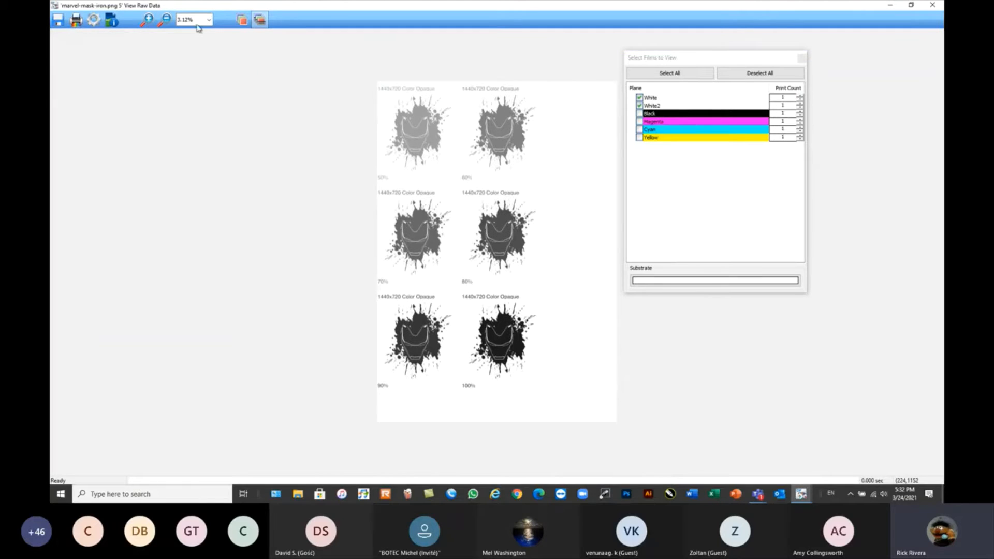
Compare the white ink density of the 50% to 100% samples at 6.25%, then return to the full page at 3.12%.
left_click(355, 79)
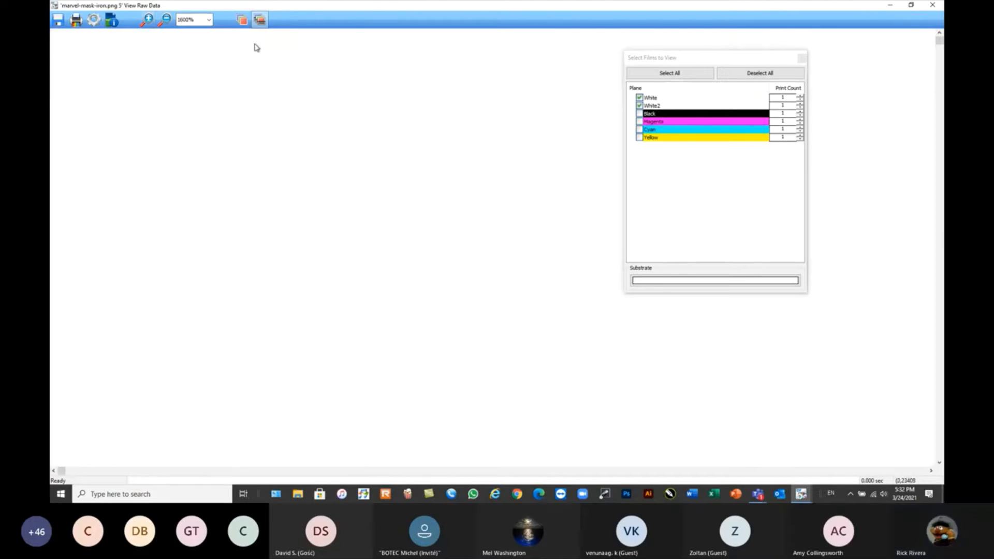
left_click(202, 22)
left_click(186, 89)
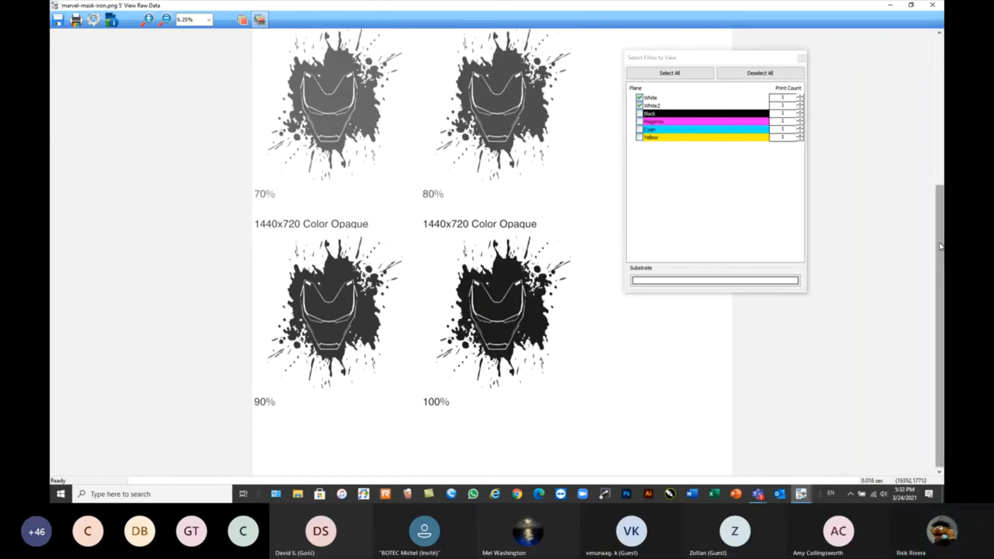
left_click_drag(941, 246, 942, 195)
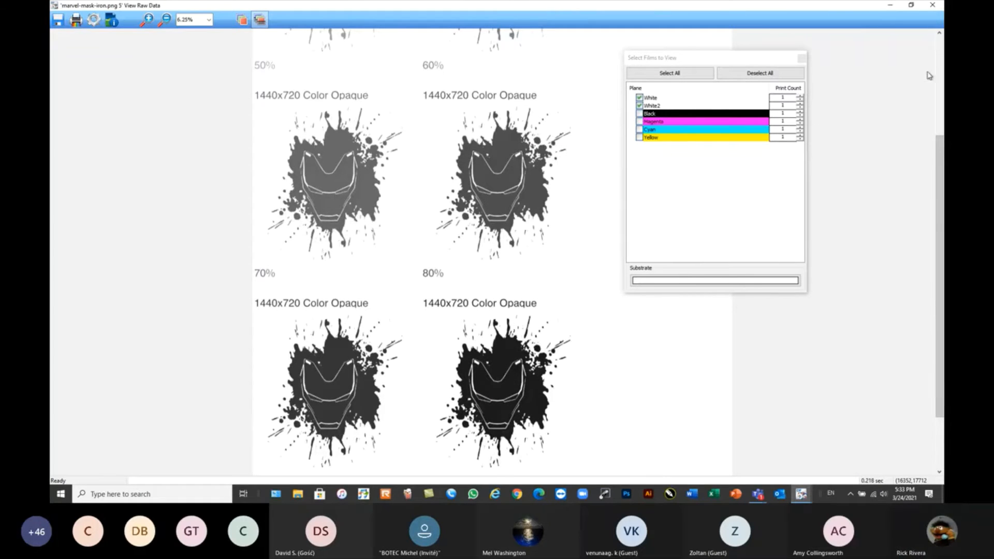
scroll(939, 33, "up", 3)
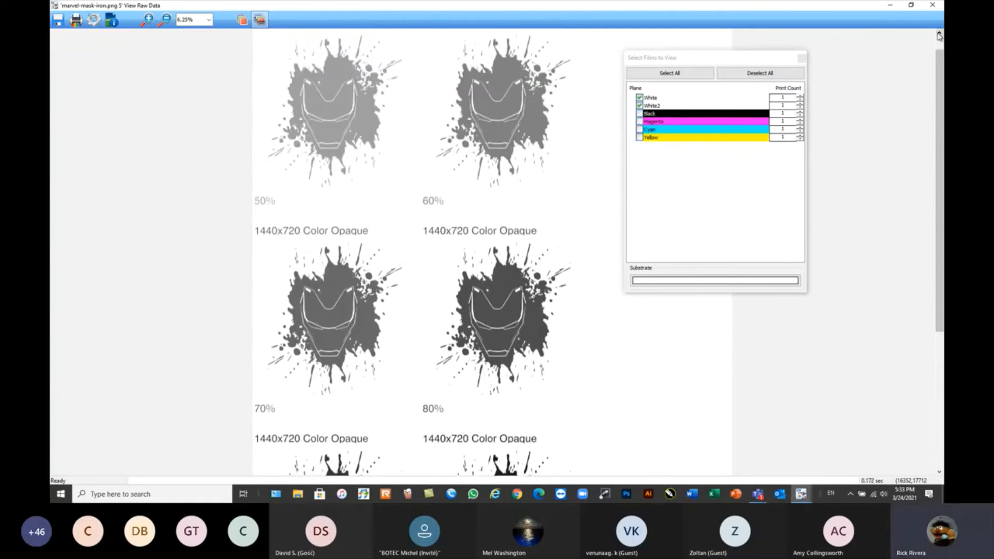
left_click(208, 20)
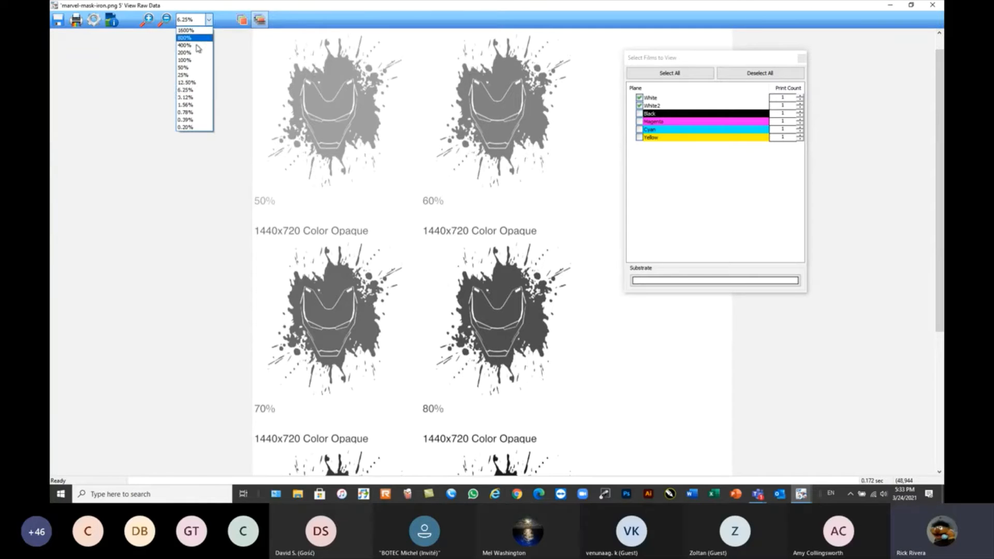
left_click(183, 98)
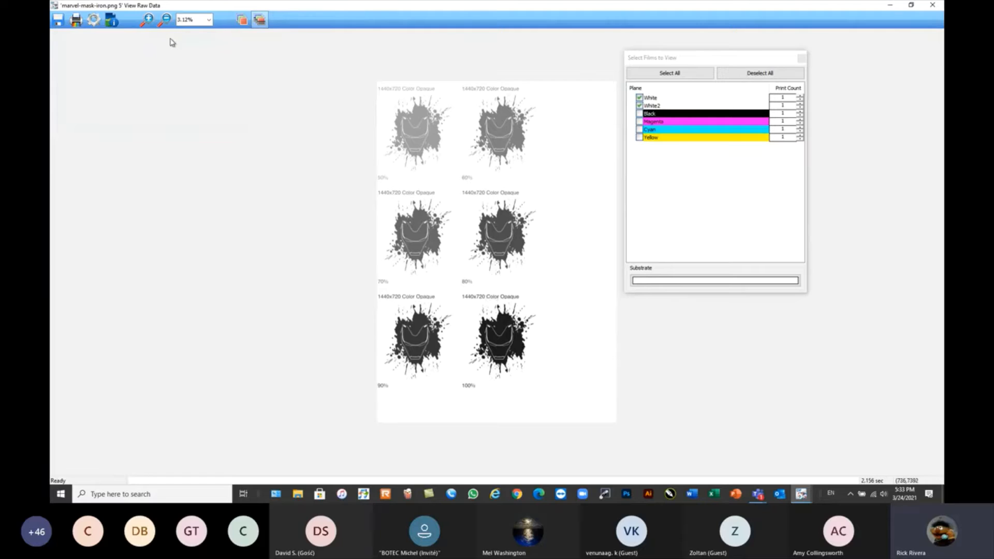
Enlarge the raw data to 6.25% again and examine the white layers from the 50% samples down to the 100% sample.
left_click(145, 22)
left_click(188, 21)
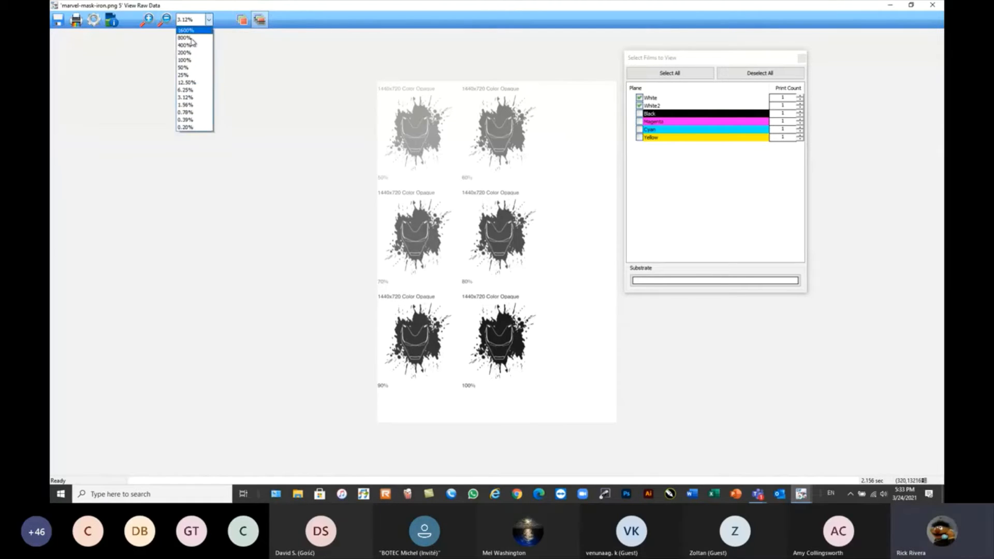
left_click(185, 89)
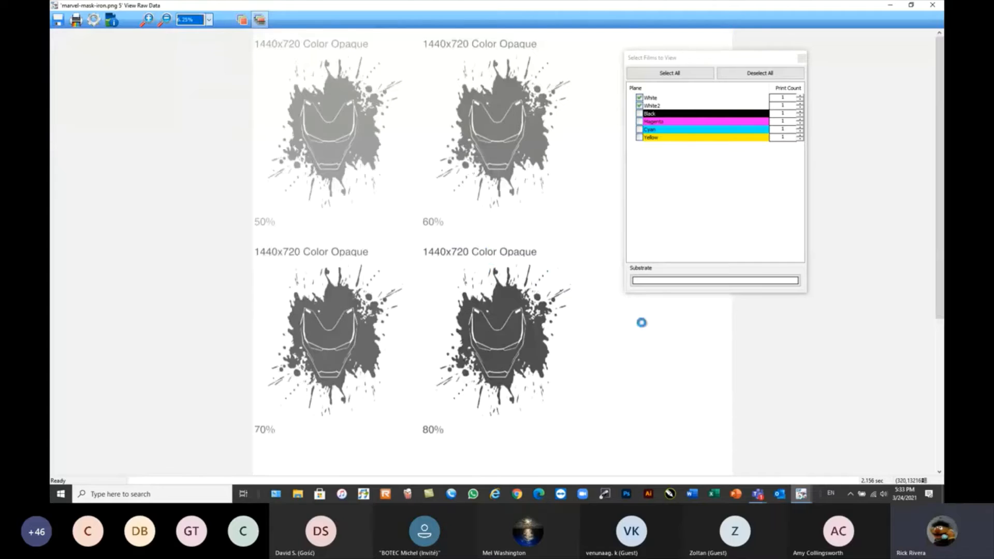
scroll(641, 322, "down", 2)
left_click_drag(940, 326, 940, 374)
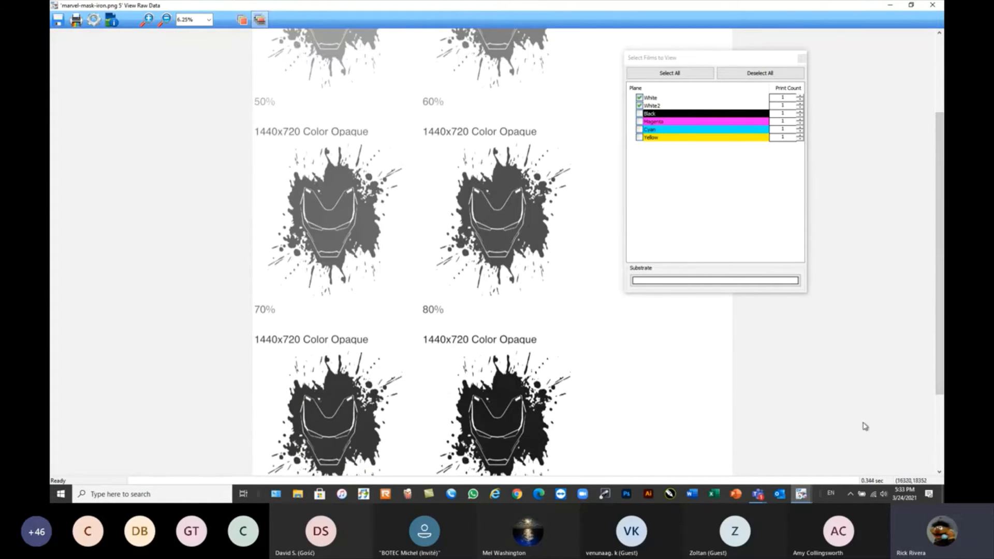
left_click(940, 472)
left_click(940, 472)
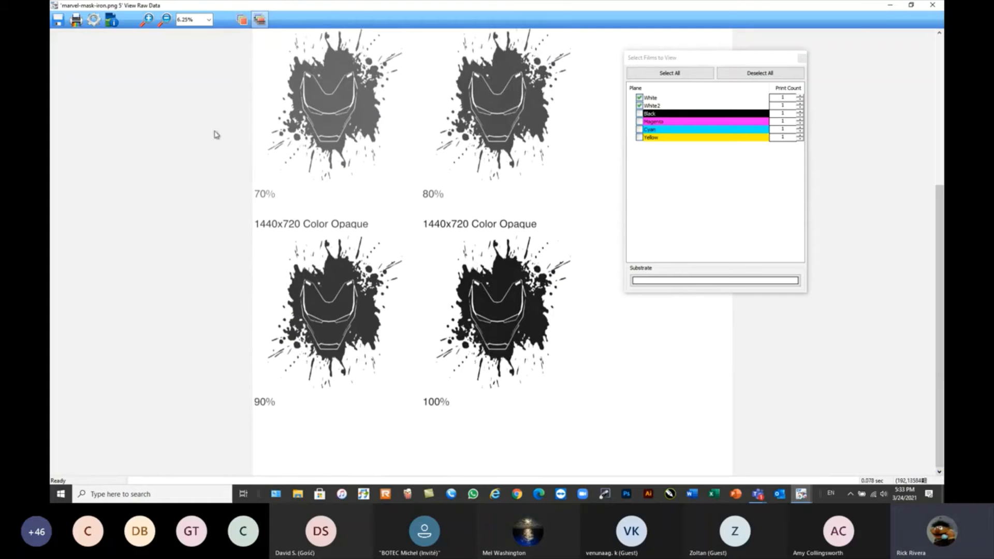
Magnify the print mode label above the 90% sample to inspect its dots, then review the sample densities at 6.25%.
left_click(146, 19)
left_click(272, 223)
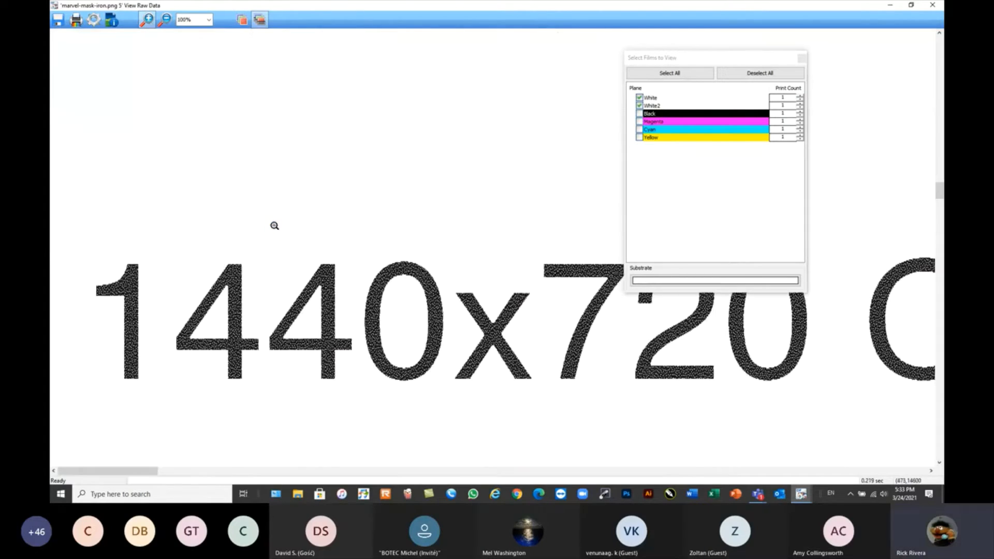
left_click(164, 19)
left_click(444, 311)
left_click(568, 406)
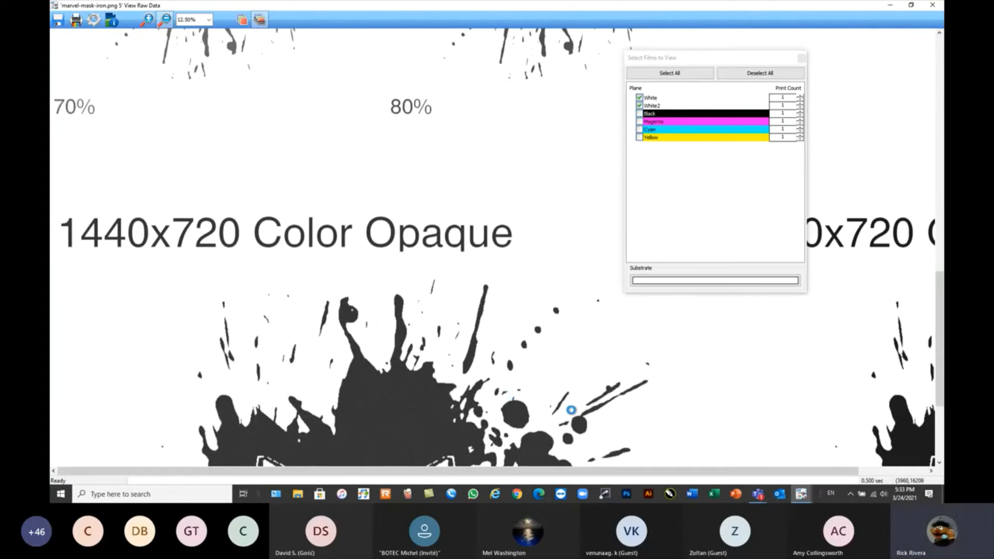
left_click(527, 432)
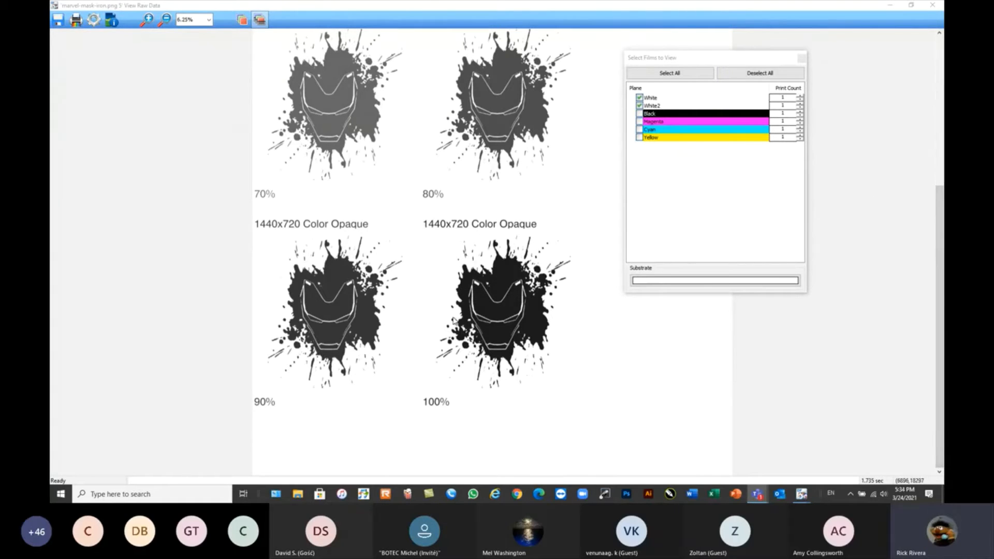
left_click_drag(933, 303, 807, 185)
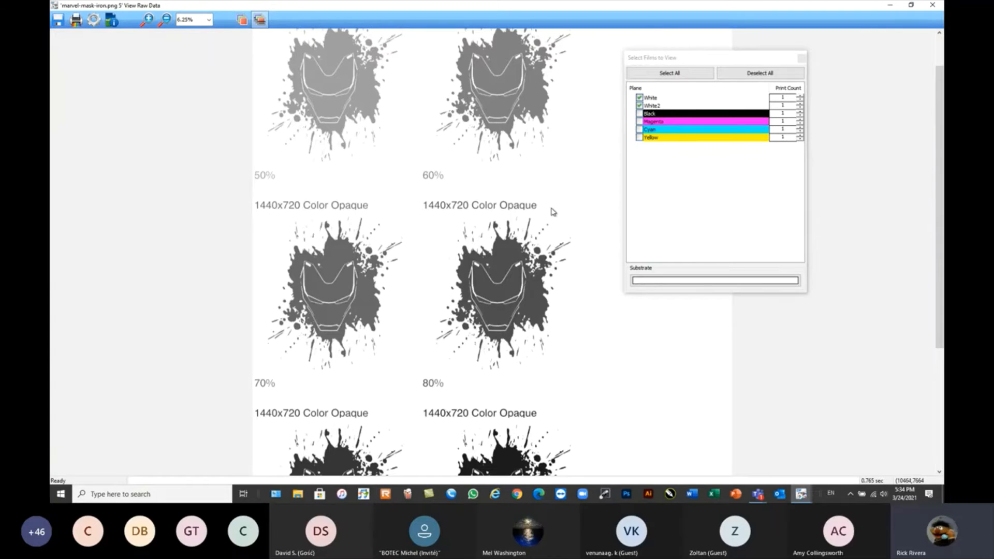
left_click_drag(940, 302, 941, 357)
left_click_drag(940, 320, 941, 335)
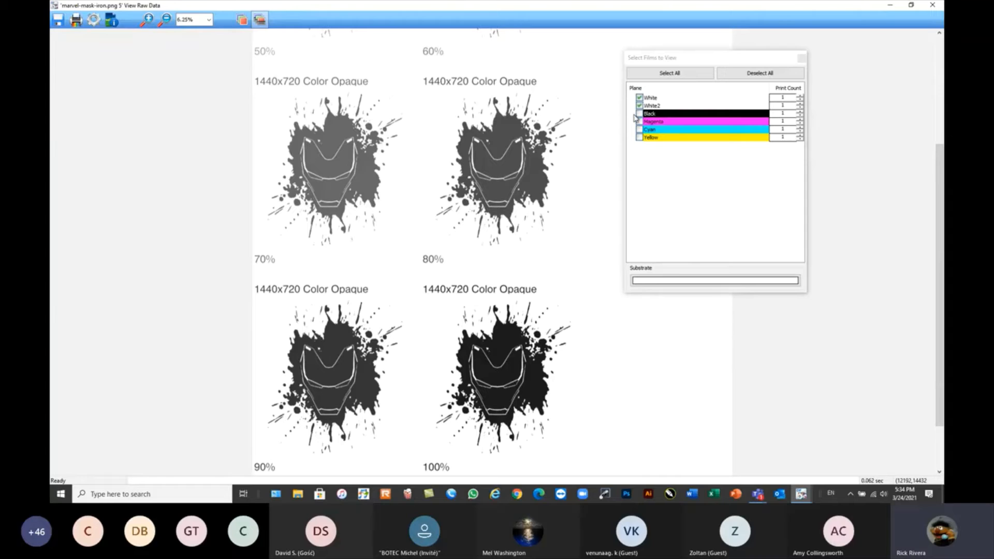
Close the raw data view and return to the Maximum White page of the Set maximum white ink wizard.
left_click(934, 6)
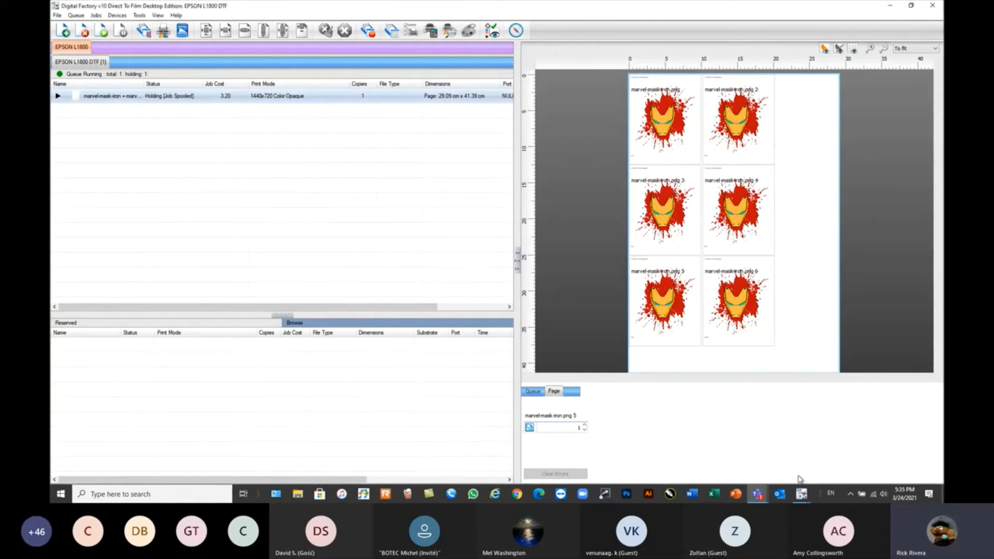
mouse_move(801, 495)
left_click(853, 450)
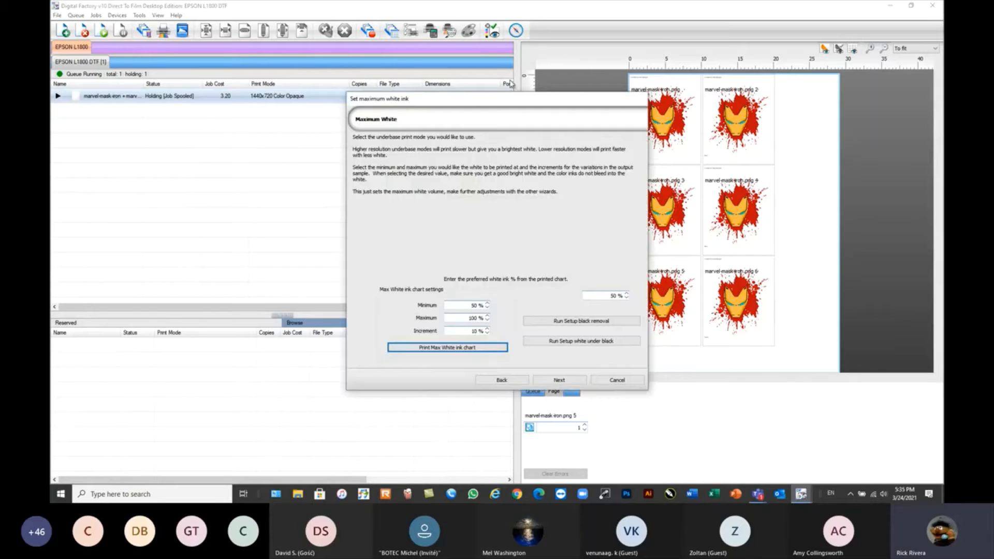
Set the preferred white ink amount to 90% and continue to the saving settings.
left_click_drag(527, 110, 427, 70)
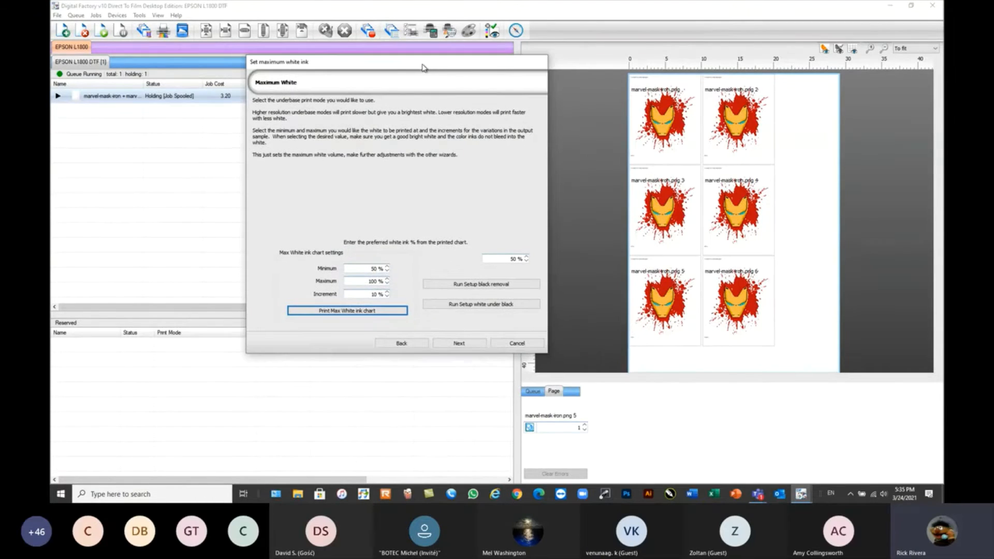
left_click(506, 261)
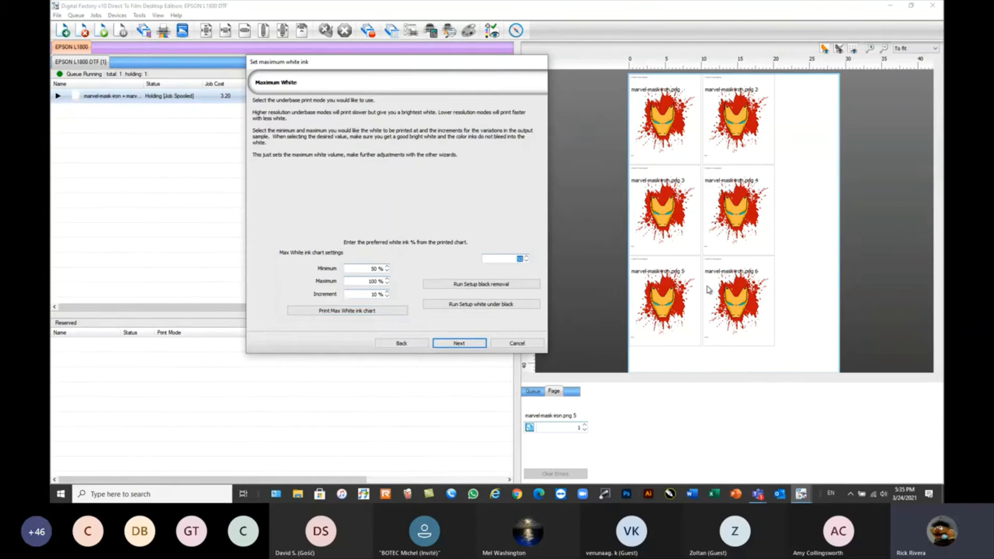
type("90")
left_click(478, 345)
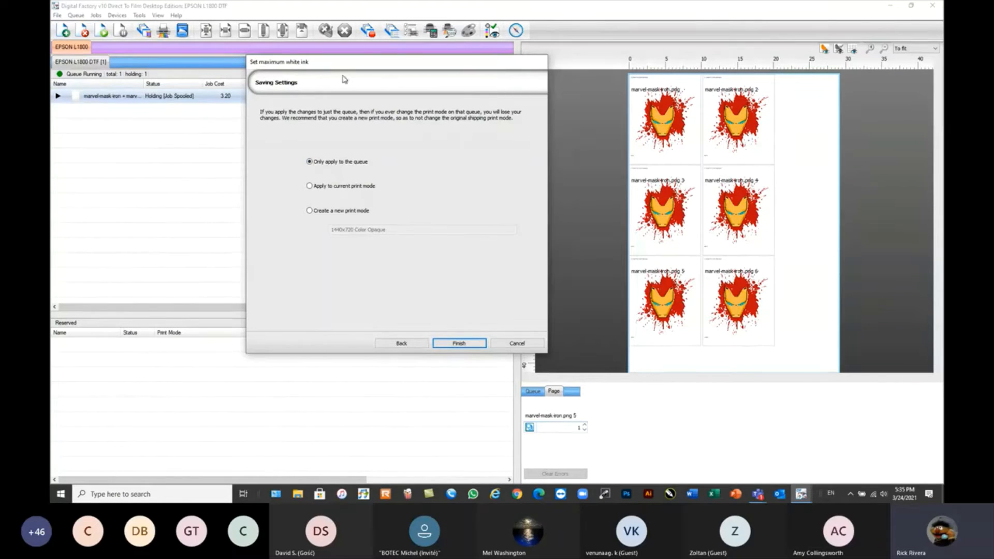
Save the settings as a new print mode named 1440x720 Color Opaque 90% White and finish the wizard.
left_click_drag(352, 68, 336, 155)
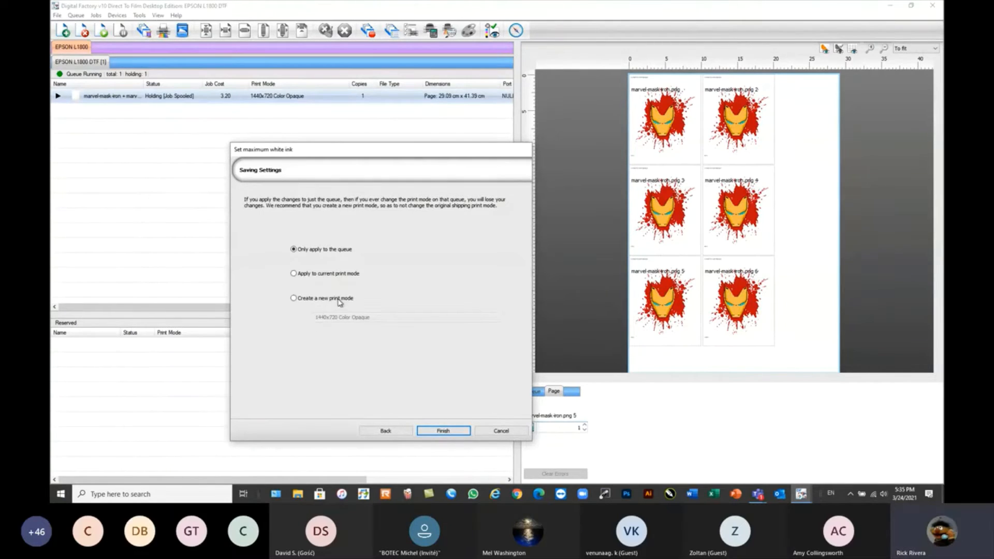
left_click(294, 300)
left_click(392, 320)
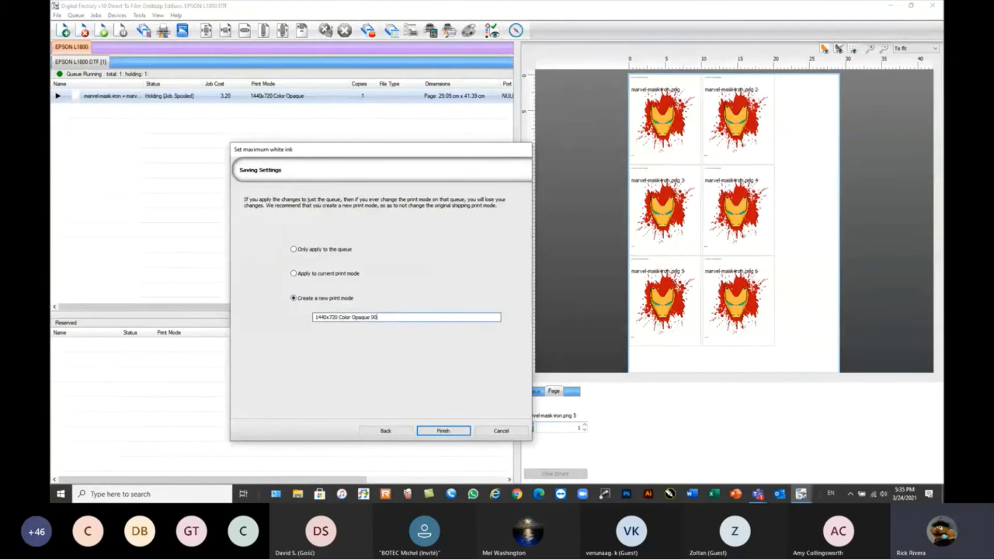
type("90% White")
left_click(444, 432)
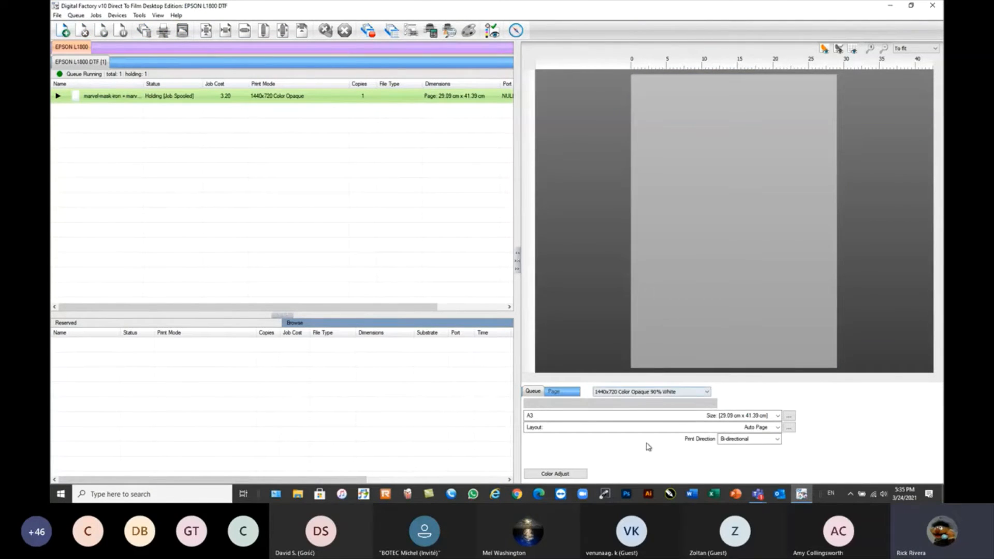
Switch the queue's print mode to 1440x720 Color Opaque.
left_click(683, 392)
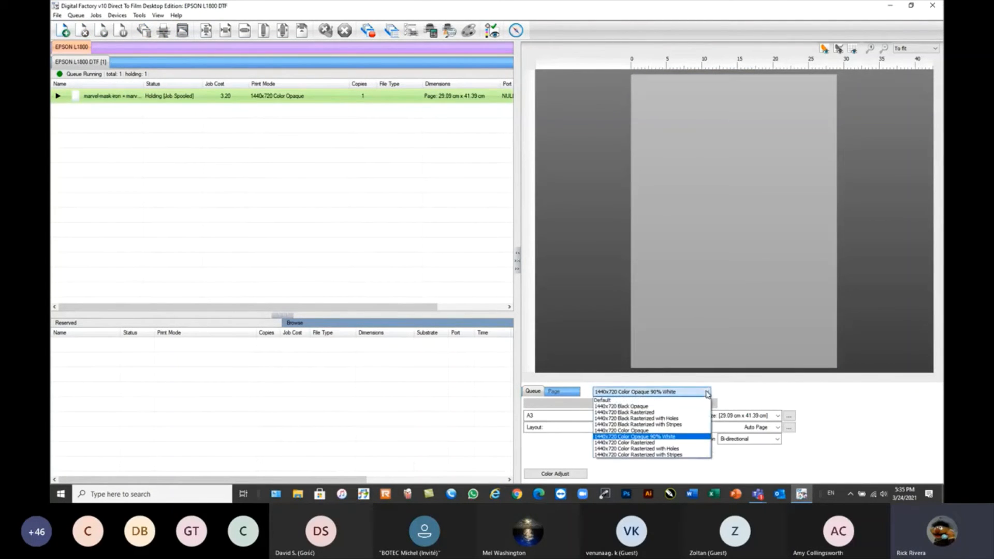
left_click(646, 431)
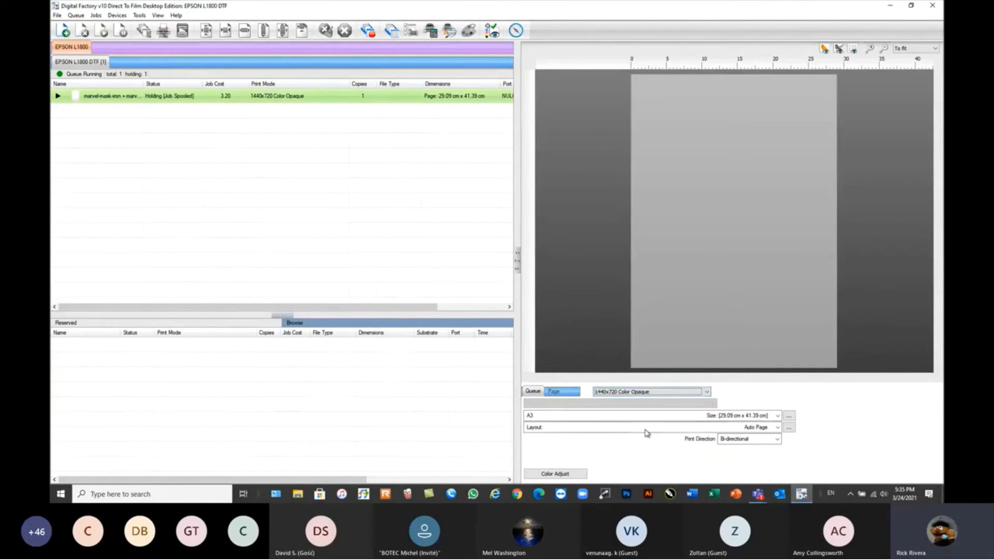
left_click(113, 16)
left_click(251, 186)
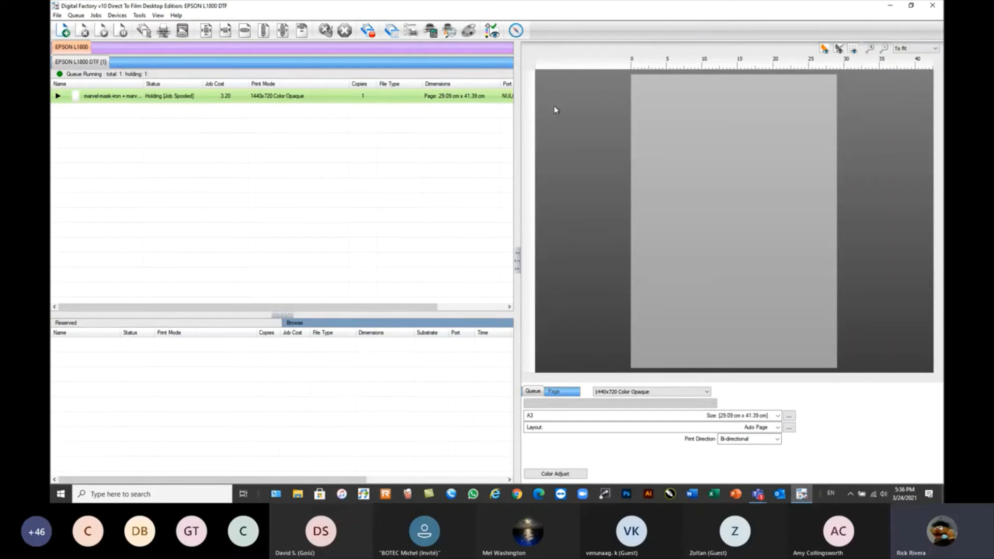
left_click(76, 16)
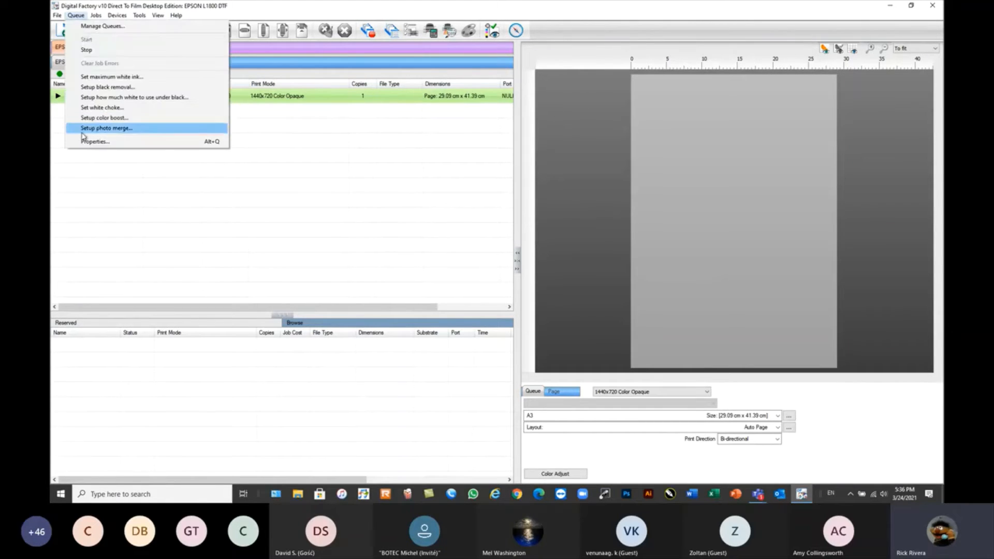
mouse_move(138, 14)
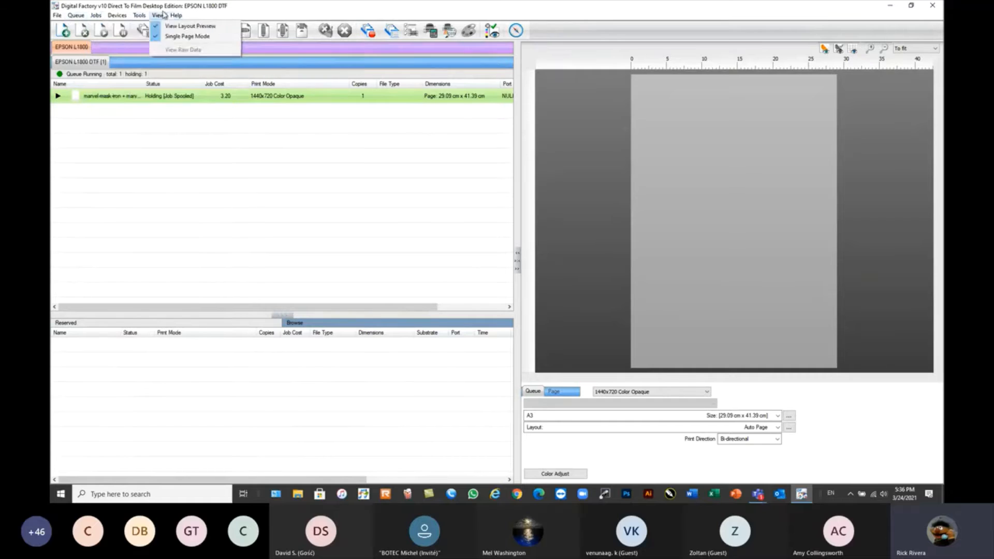
mouse_move(76, 15)
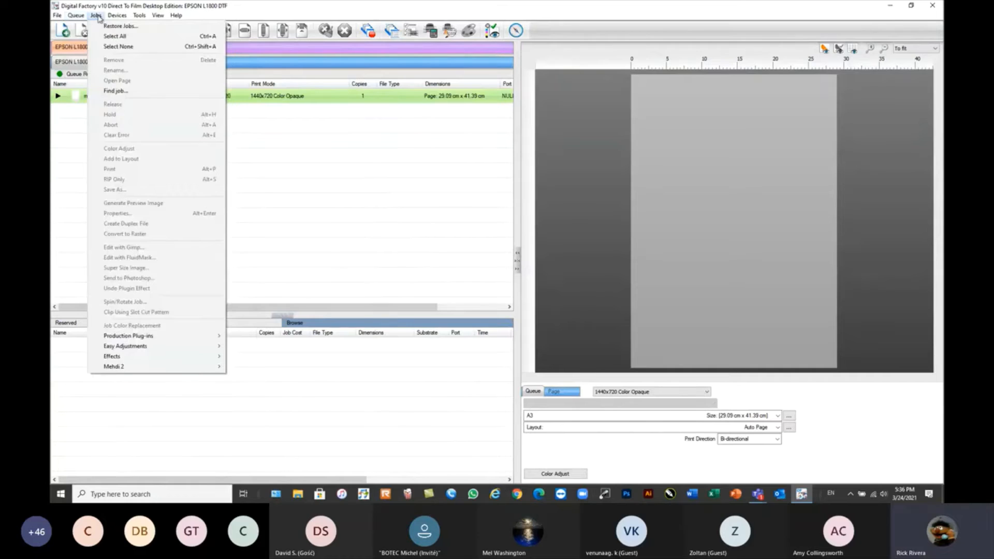
left_click(280, 167)
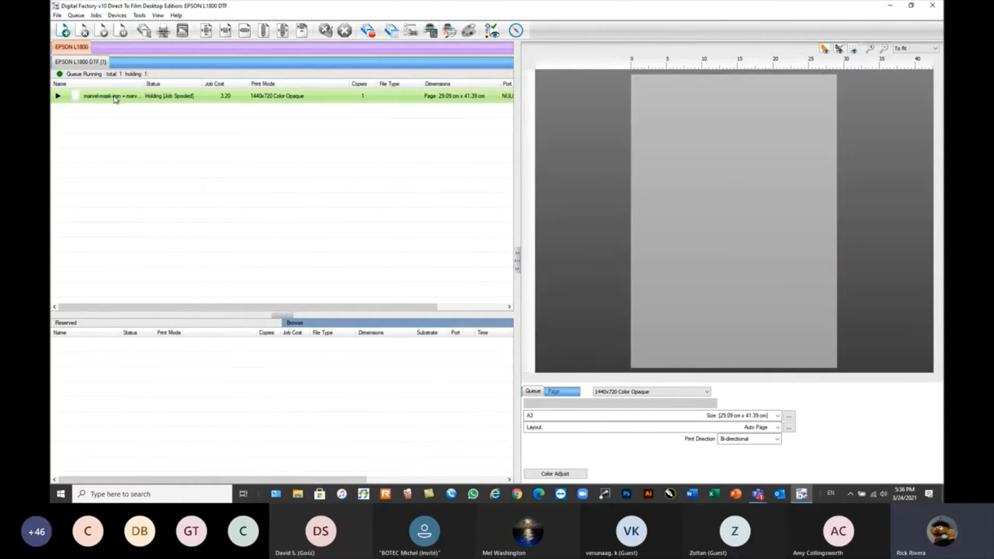
Remove the held marvel-mask job and add 233764_1.jpg, Black Removal.jpg, Color Removal.jpg, Evil Mahi Mahi.jpg and santacruz001.png to the queue.
left_click(84, 31)
left_click(65, 31)
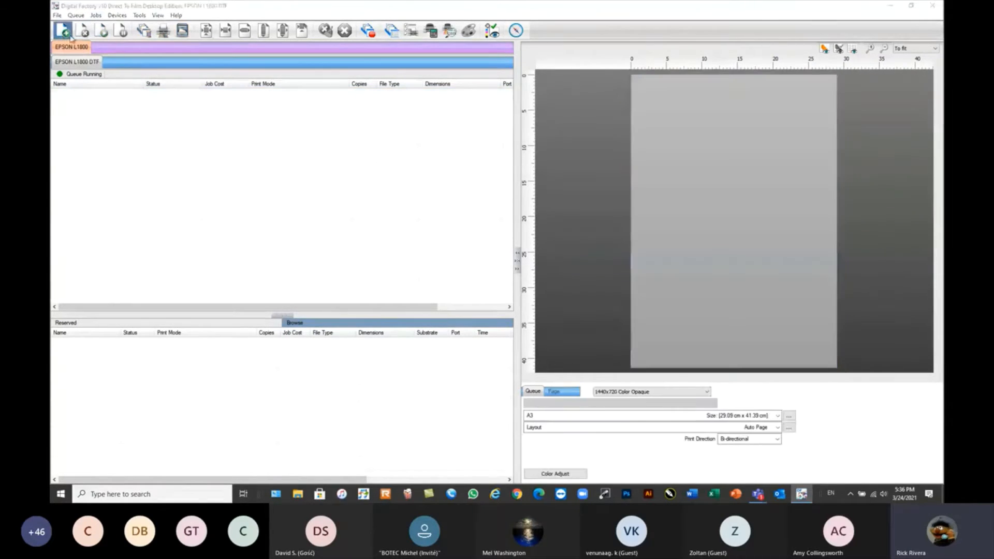
left_click(422, 232)
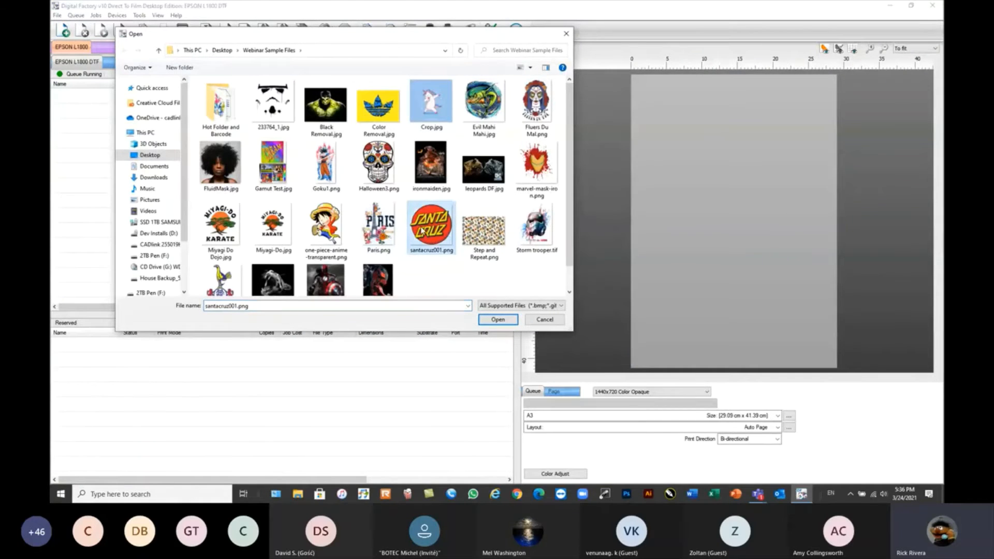
left_click(327, 106)
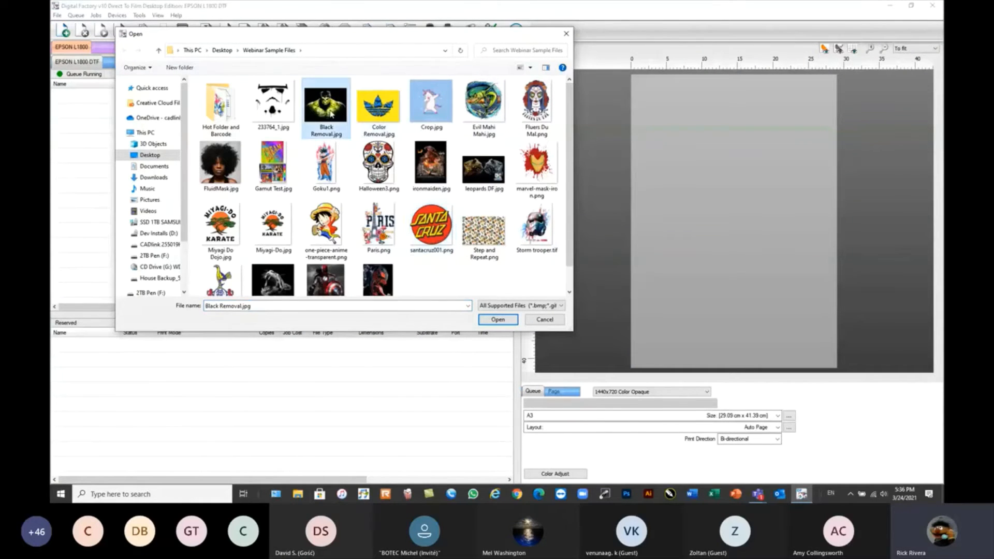
left_click(378, 108, "ctrl")
left_click(481, 106, "ctrl")
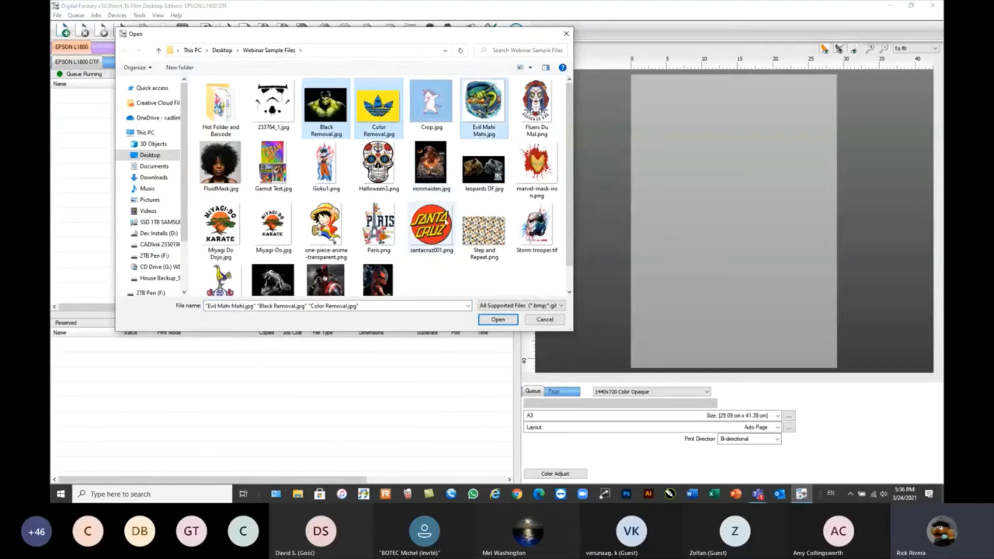
left_click(432, 240, "ctrl")
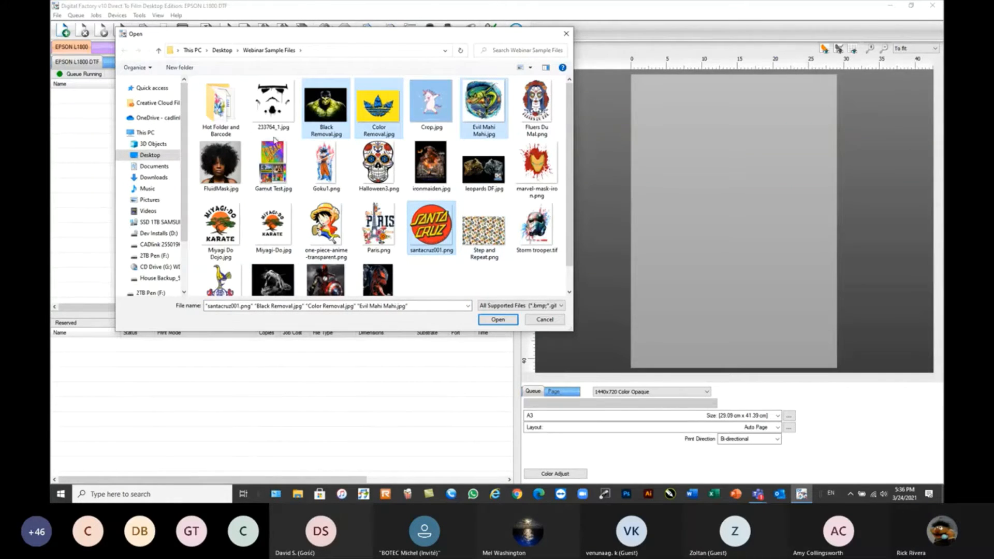
left_click(277, 110, "ctrl")
left_click(498, 319)
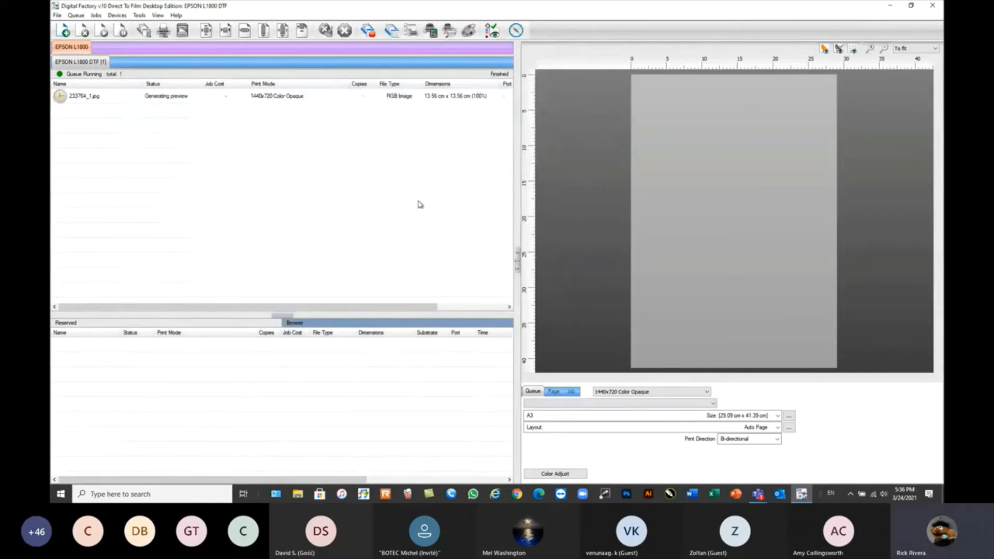
left_click(104, 97)
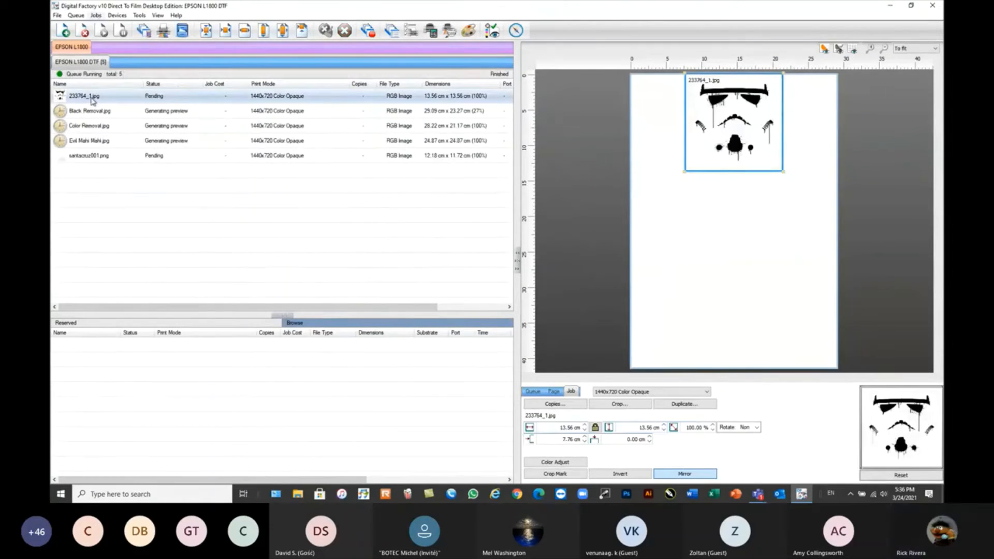
left_click(95, 15)
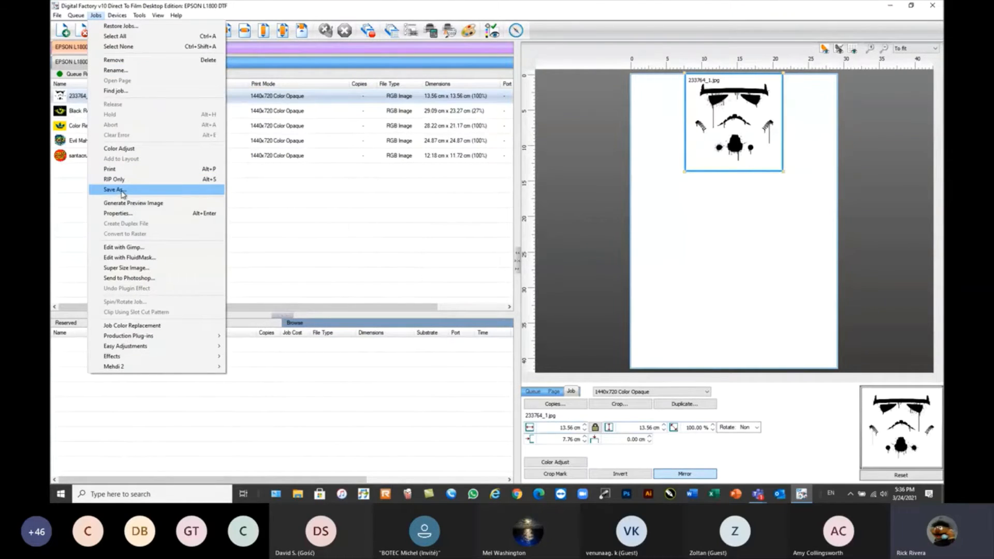
left_click(250, 207)
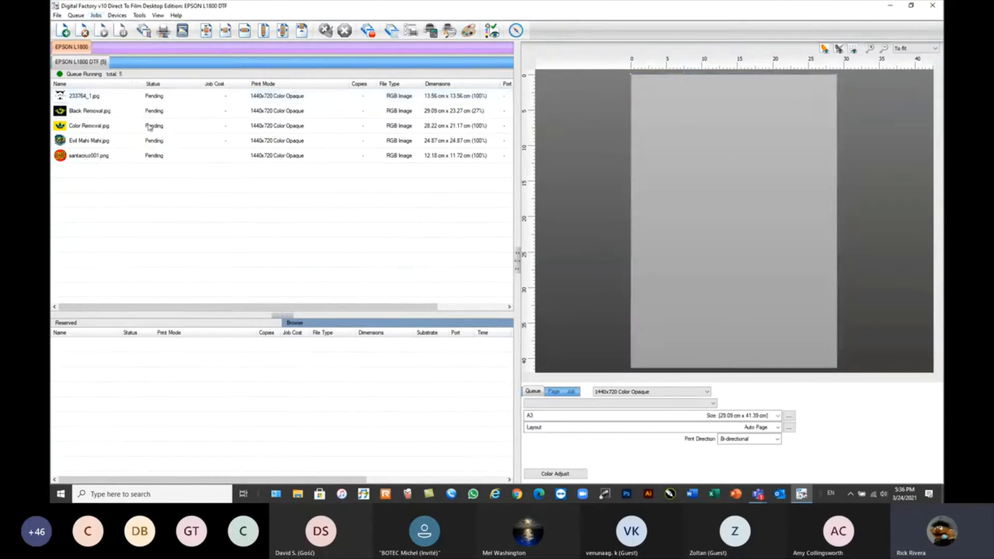
Send the 233764_1.jpg job to GIMP for editing.
left_click(96, 97)
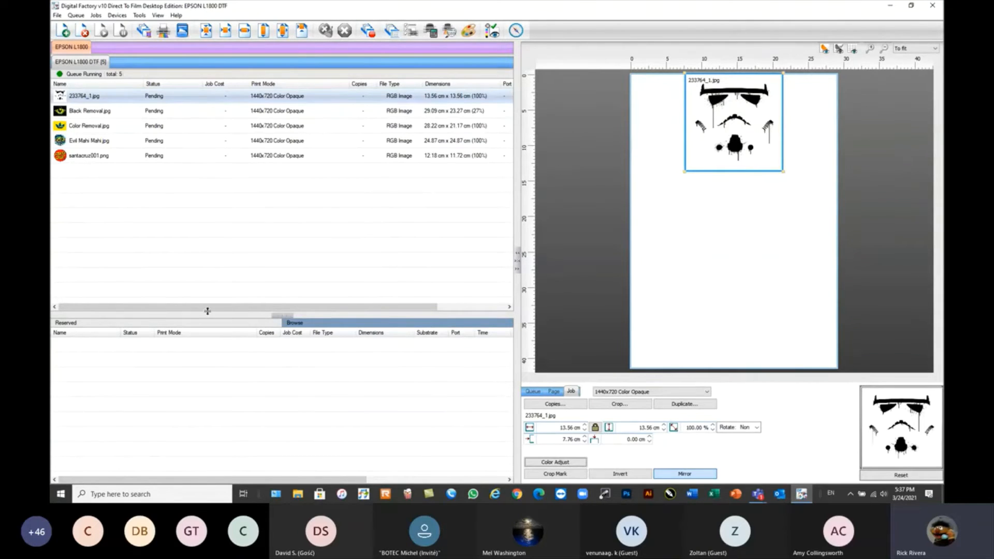
left_click(96, 15)
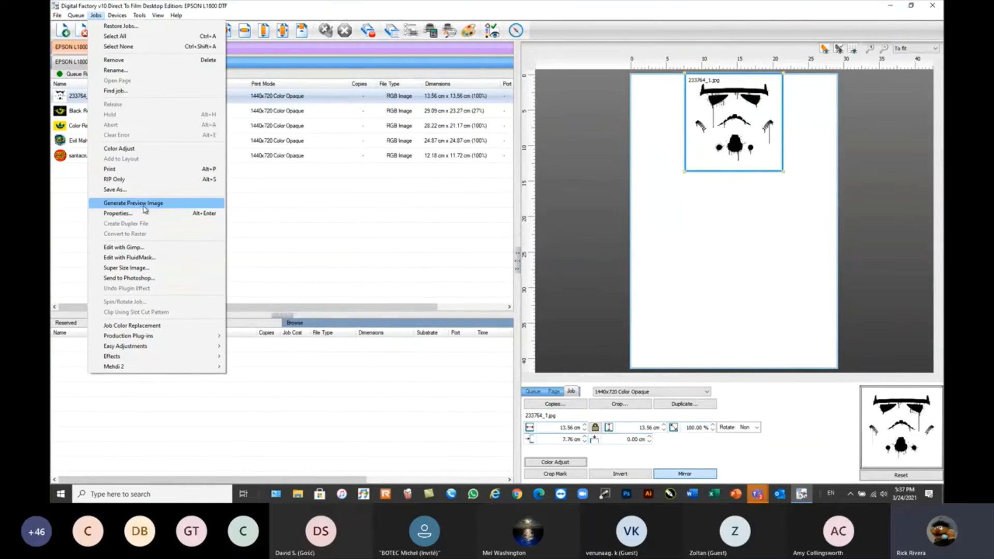
left_click(133, 249)
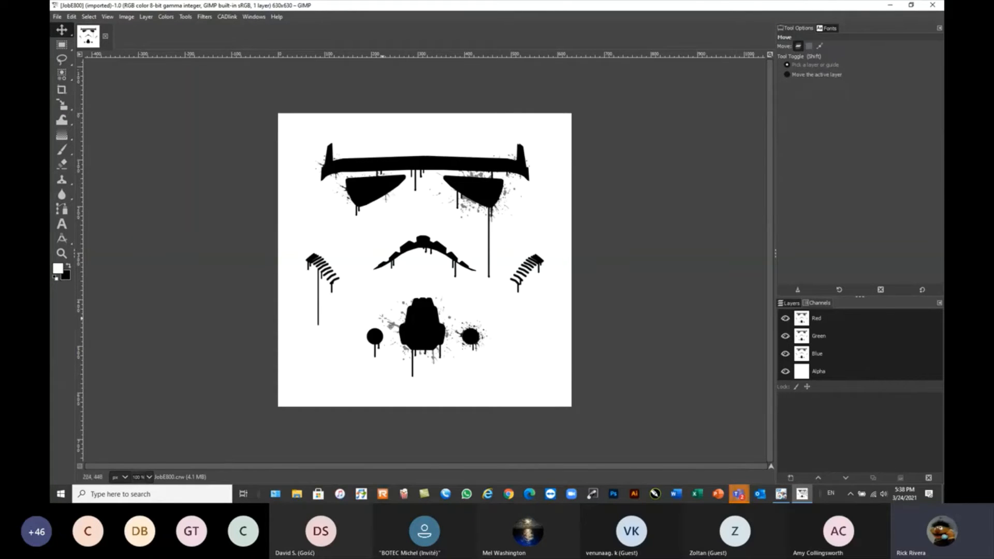
Add the text STORMY above the stormtrooper mask and color it near-black (0c0b0b).
left_click(63, 226)
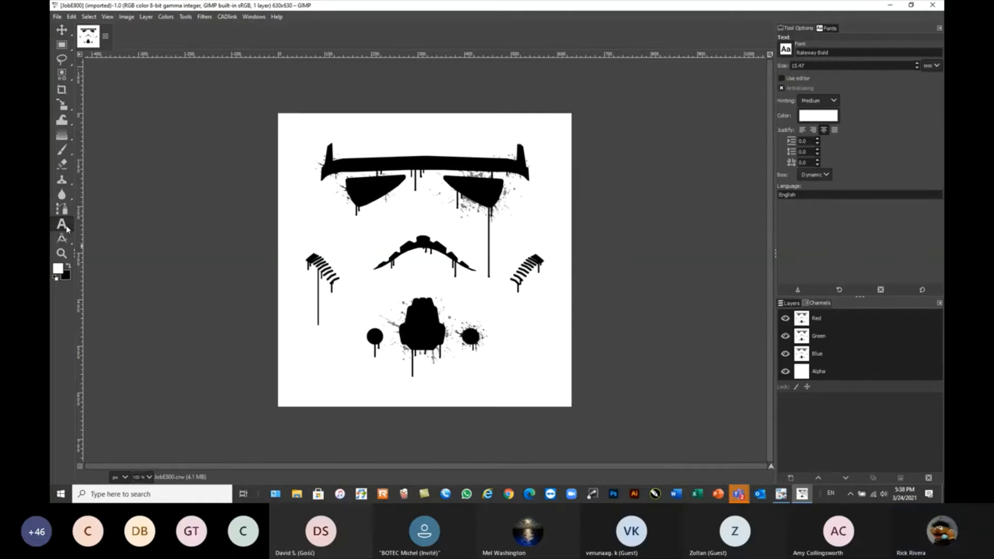
left_click(333, 123)
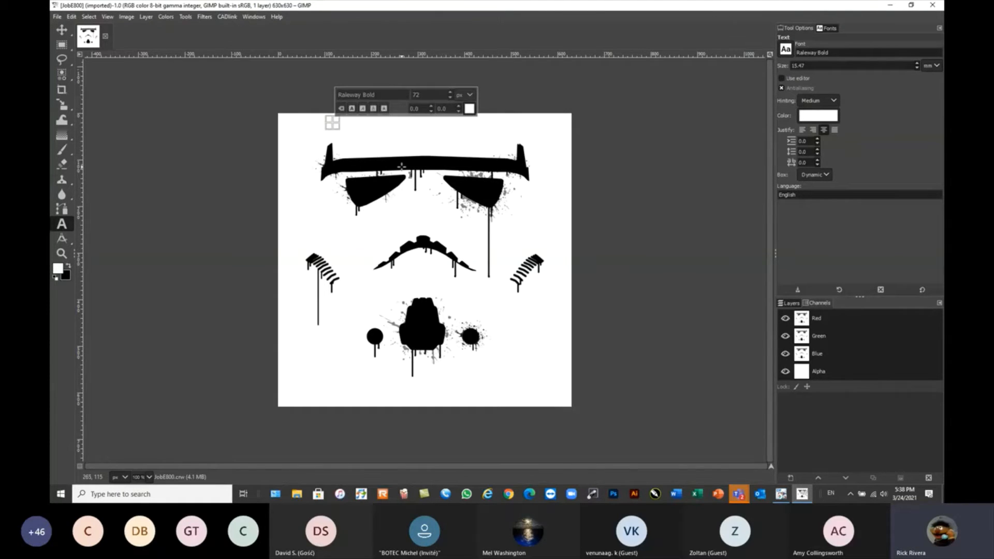
type("STORMY")
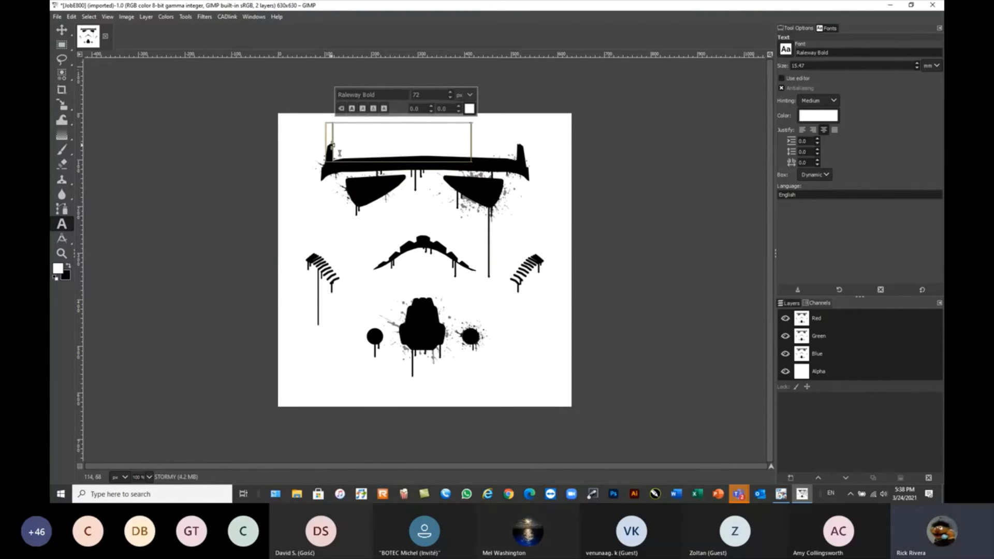
left_click_drag(333, 145, 474, 131)
left_click(469, 108)
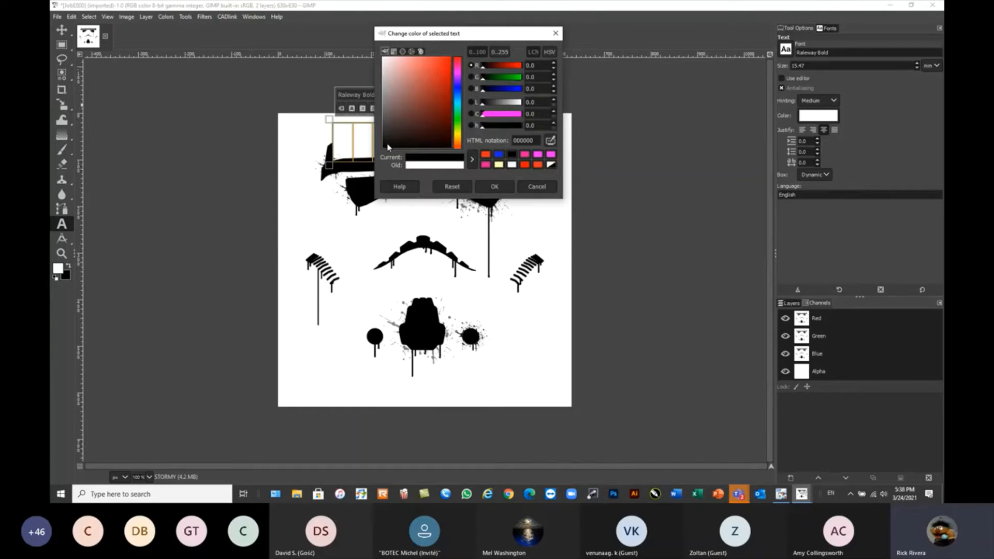
left_click(387, 147)
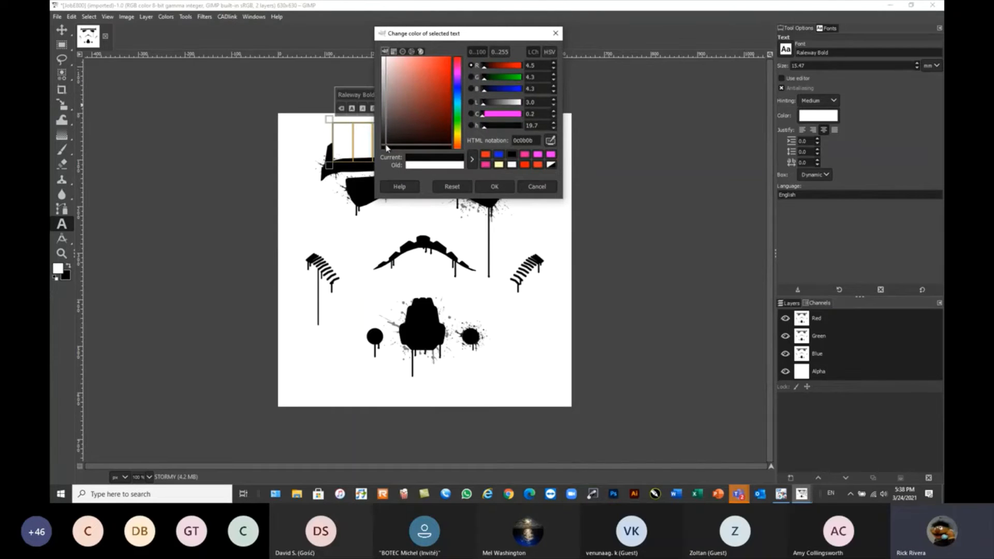
left_click(495, 186)
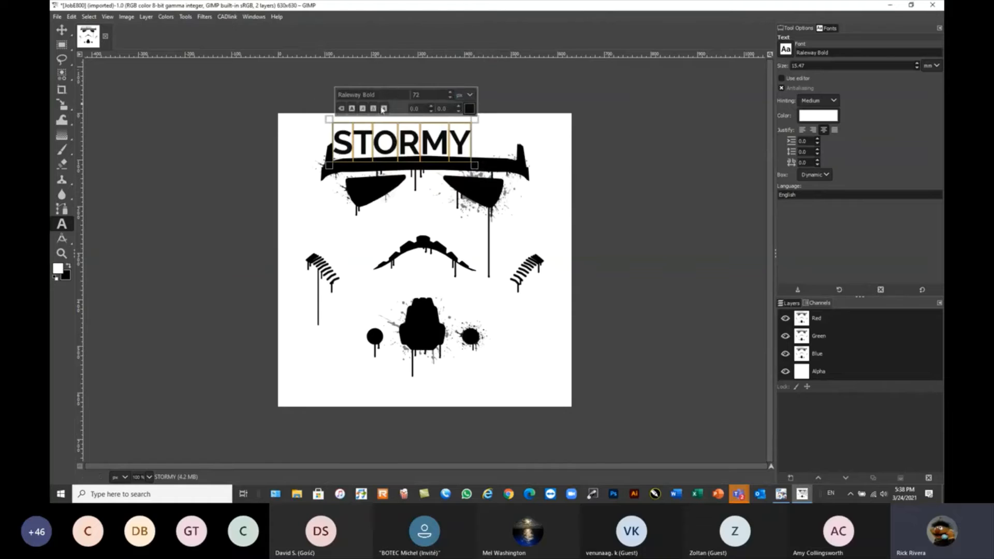
Center the STORMY text above the mask and send the edited image to Digital Factory v10 DTF Edition.
left_click(62, 31)
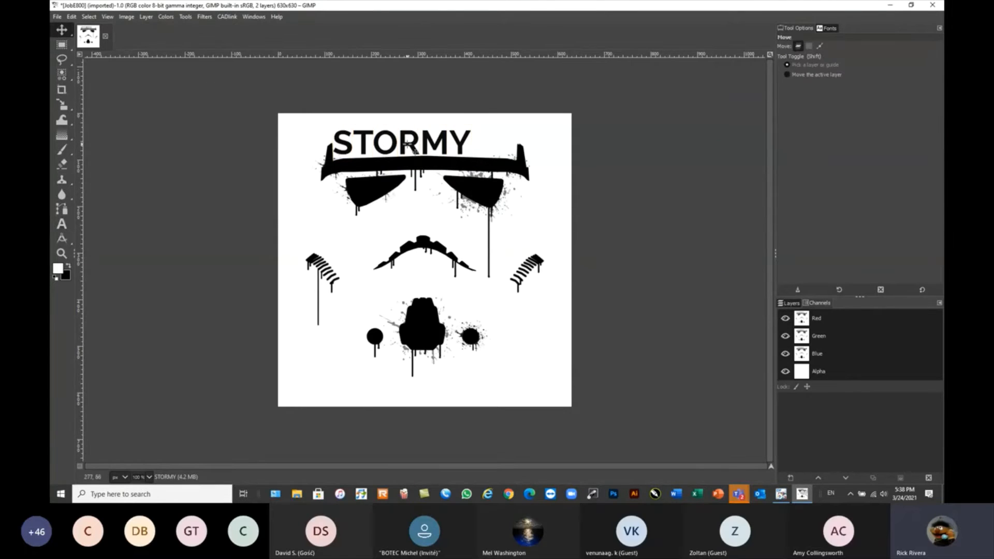
left_click_drag(403, 142, 430, 134)
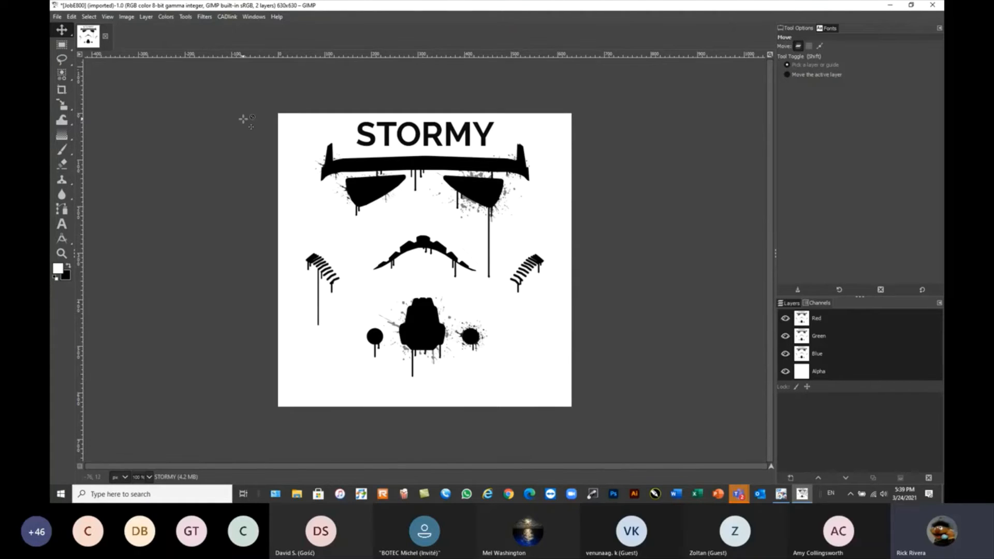
left_click(225, 18)
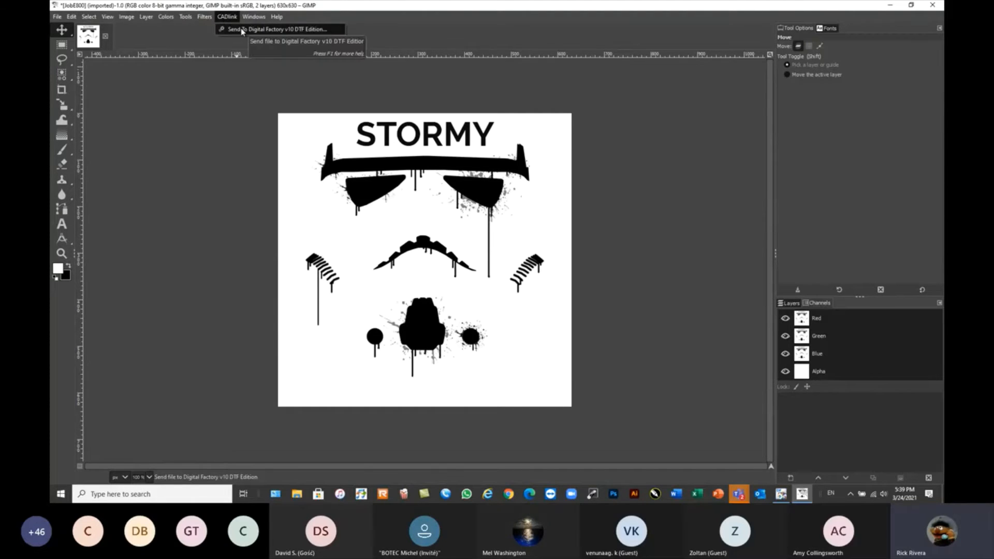
left_click(241, 30)
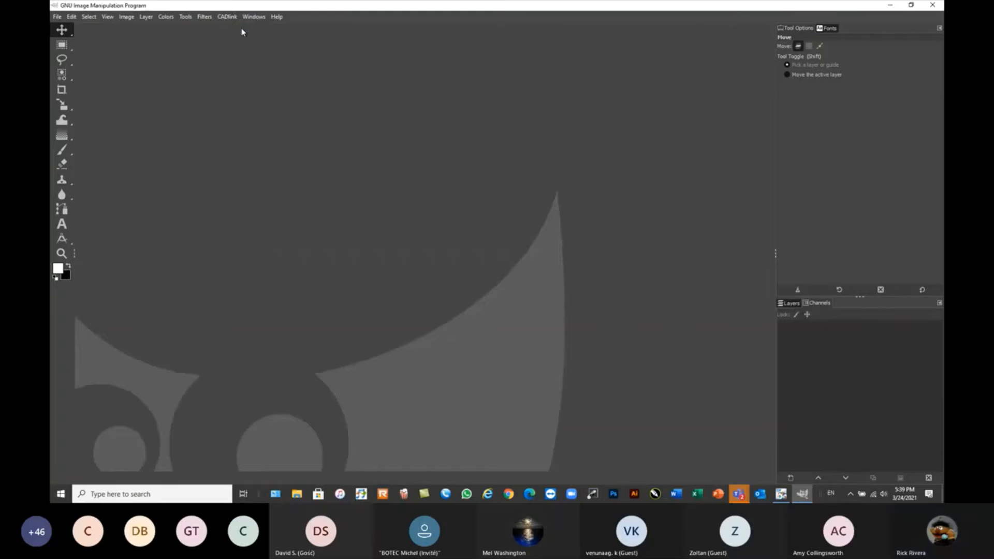
Switch to the Digital Factory v10 window, maximize it and scale the edited 233764_1.tif job to the full page width of 29.09 cm.
left_click(890, 5)
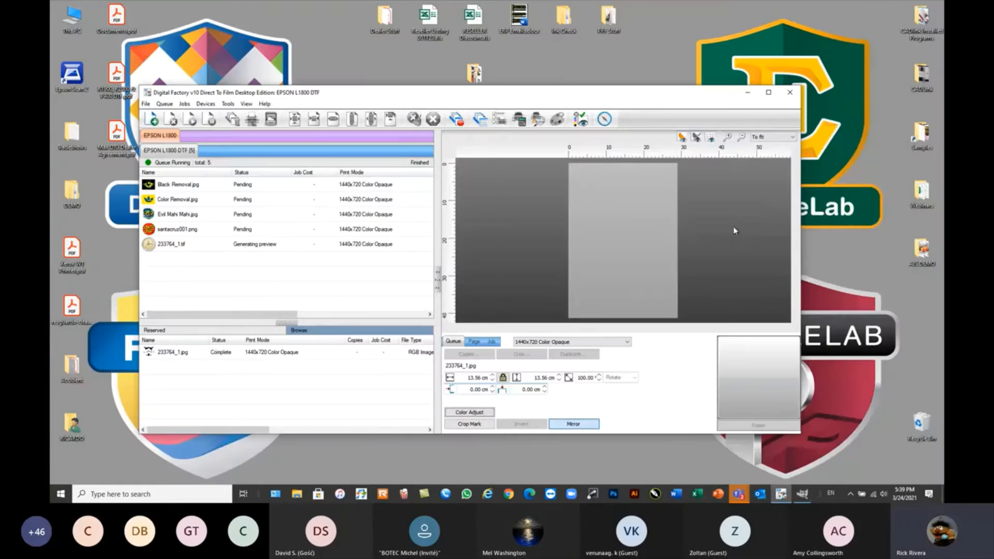
left_click(263, 246)
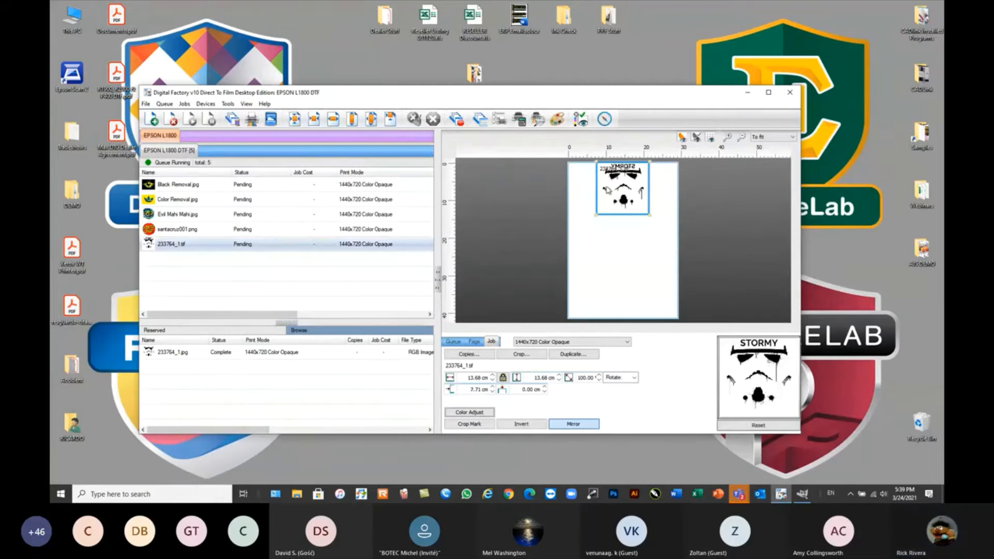
left_click(372, 119)
left_click(770, 93)
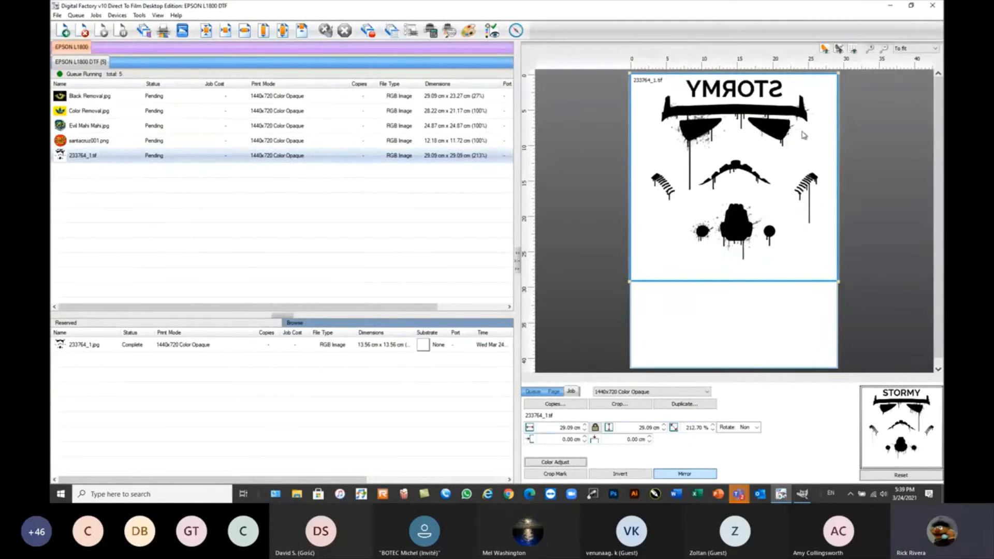
Move the reserved original 233764_1.jpg back into the queue, compare it with 233764_1.tif and remove the edited TIF job.
left_click(84, 347)
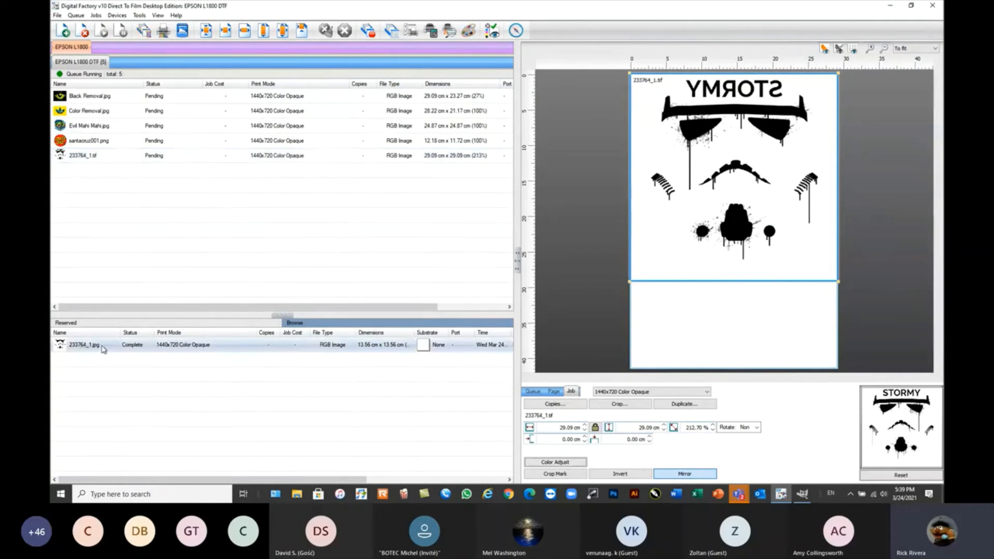
left_click_drag(102, 350, 118, 273)
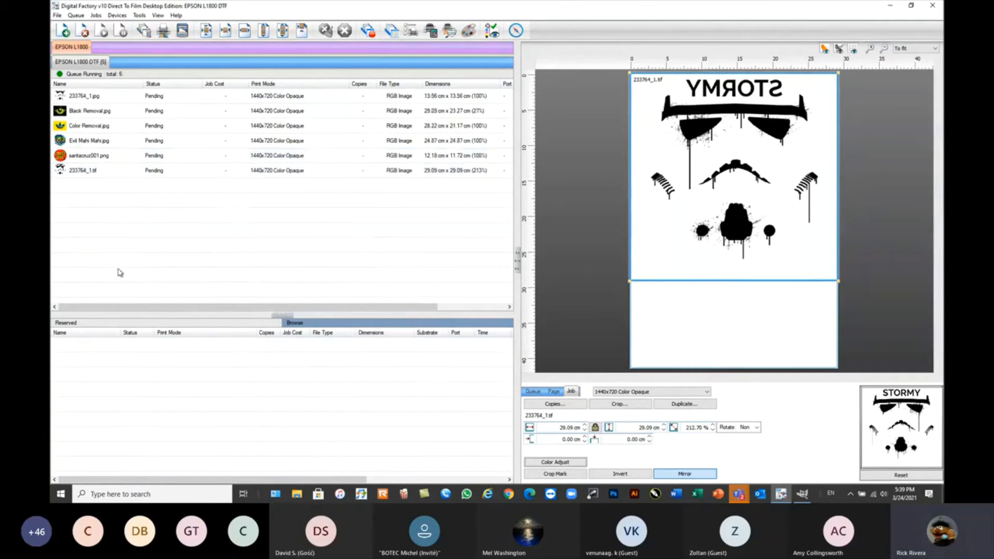
left_click(100, 98)
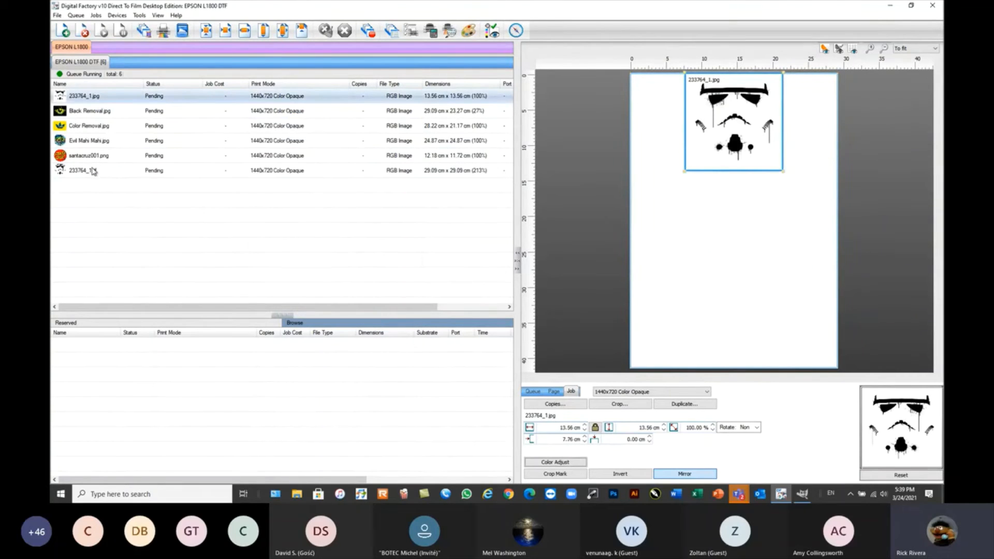
mouse_move(93, 171)
mouse_move(109, 101)
left_click(94, 171)
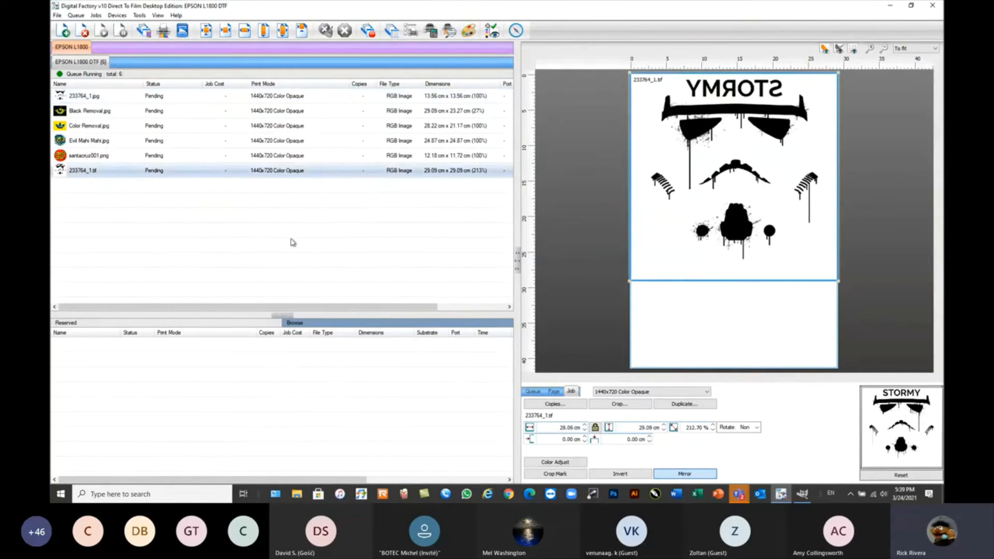
left_click(85, 36)
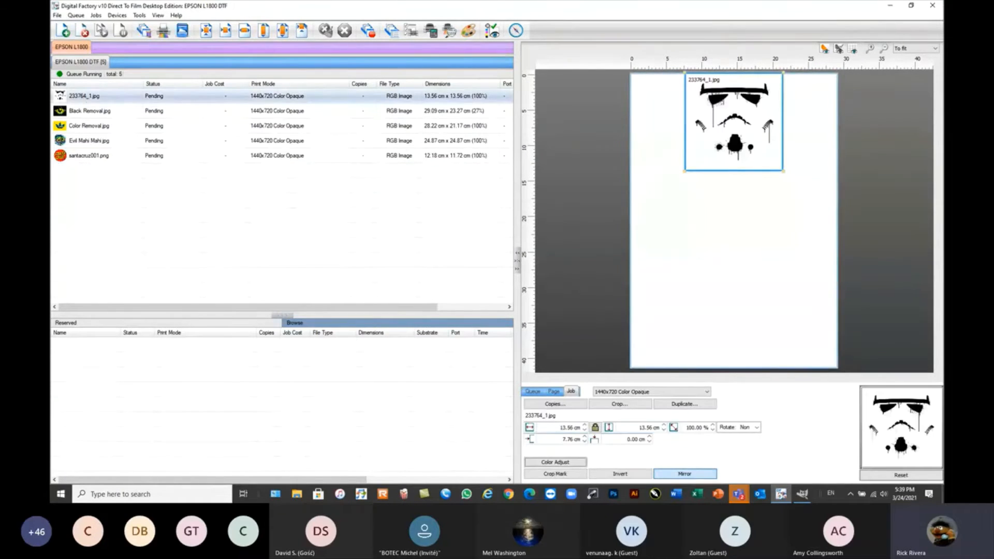
Add FluidMask.jpg from the Webinar Sample Files folder to the DTF queue.
left_click(96, 15)
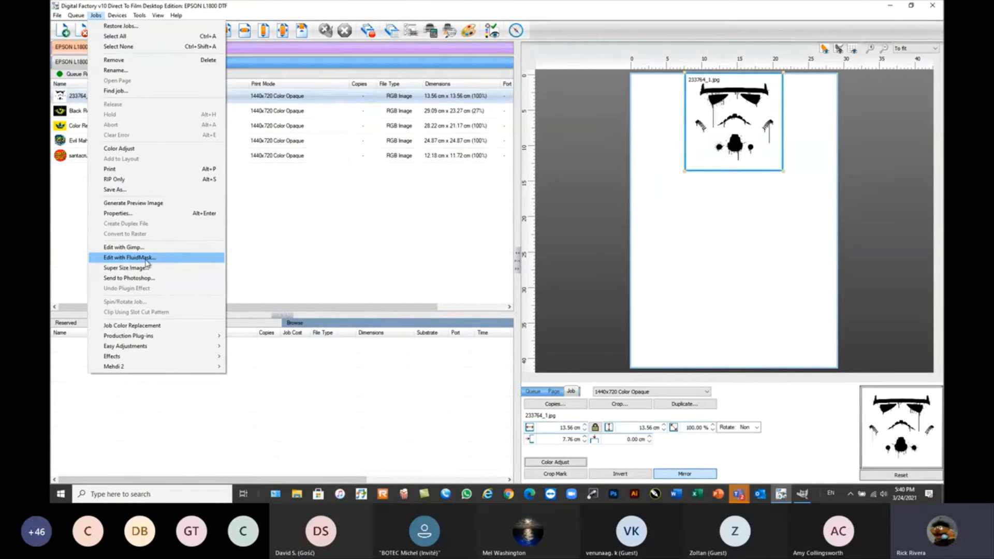
left_click(293, 240)
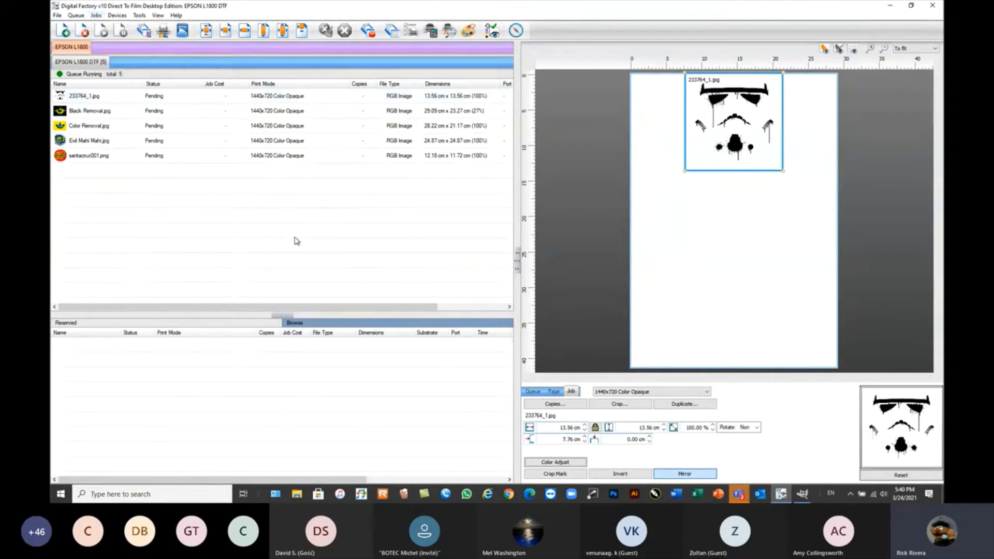
left_click(63, 31)
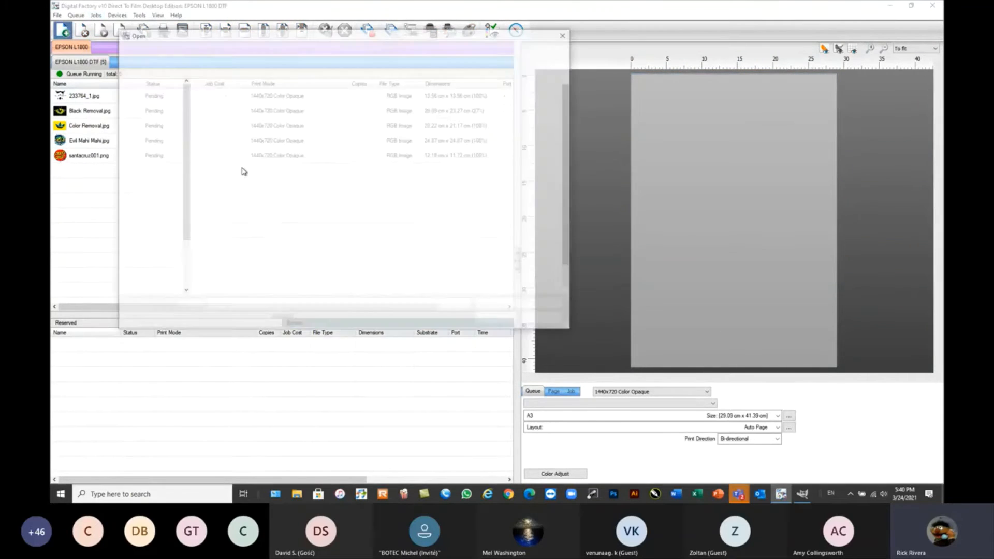
left_click(219, 165)
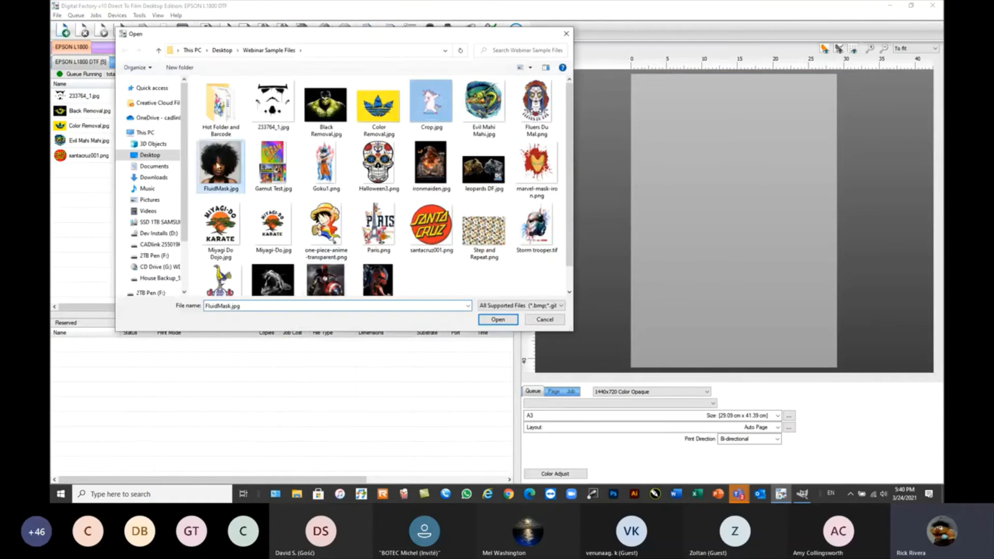
left_click(498, 320)
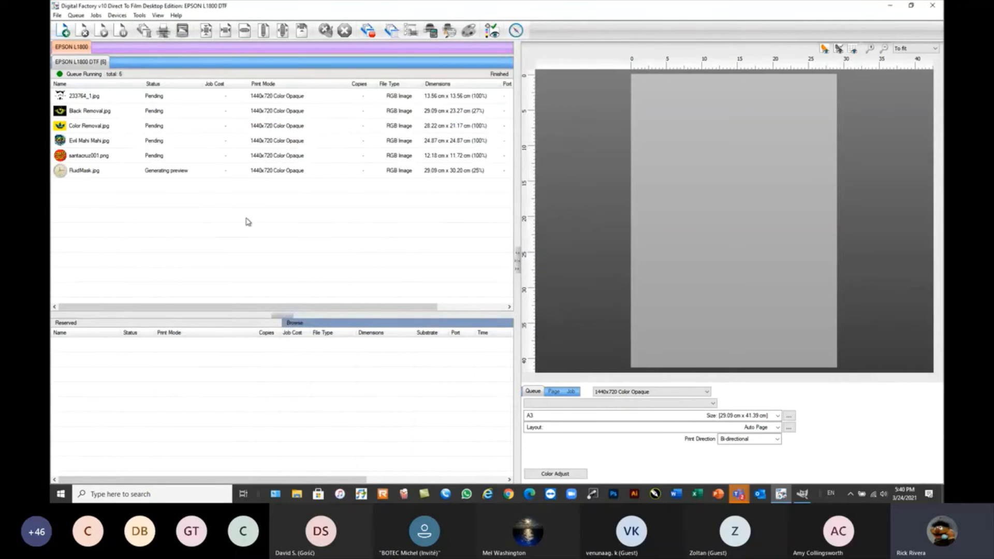
Examine the hair edges in the FluidMask.jpg job and open it in Fluid Mask, with the editor window repositioned and enlarged.
left_click(103, 176)
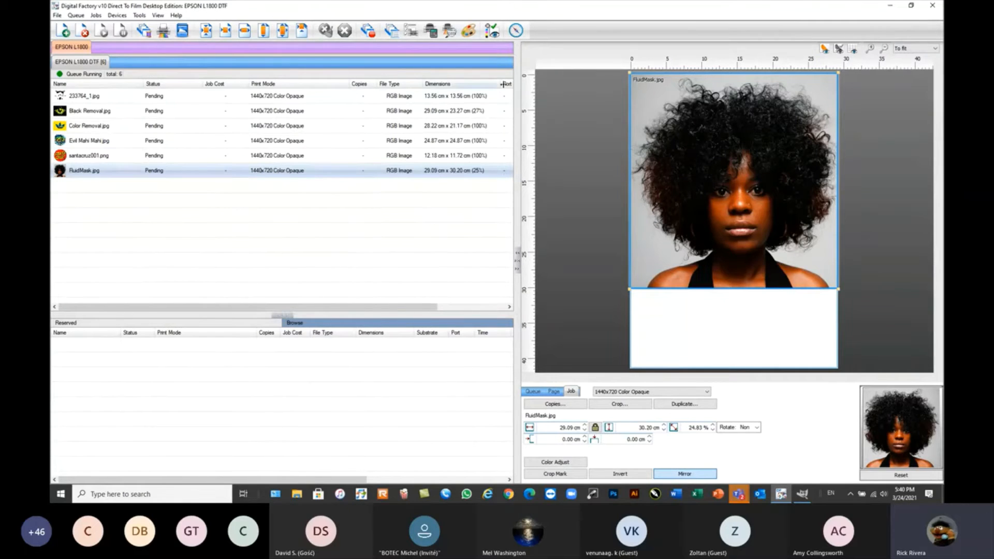
scroll(717, 89, "up", 1)
scroll(702, 92, "up", 2)
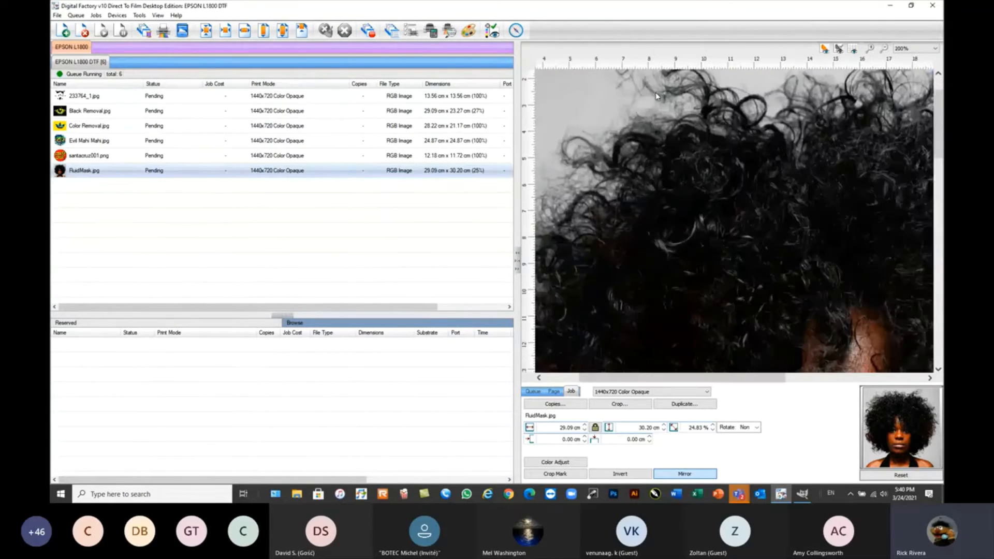
scroll(684, 101, "down", 1)
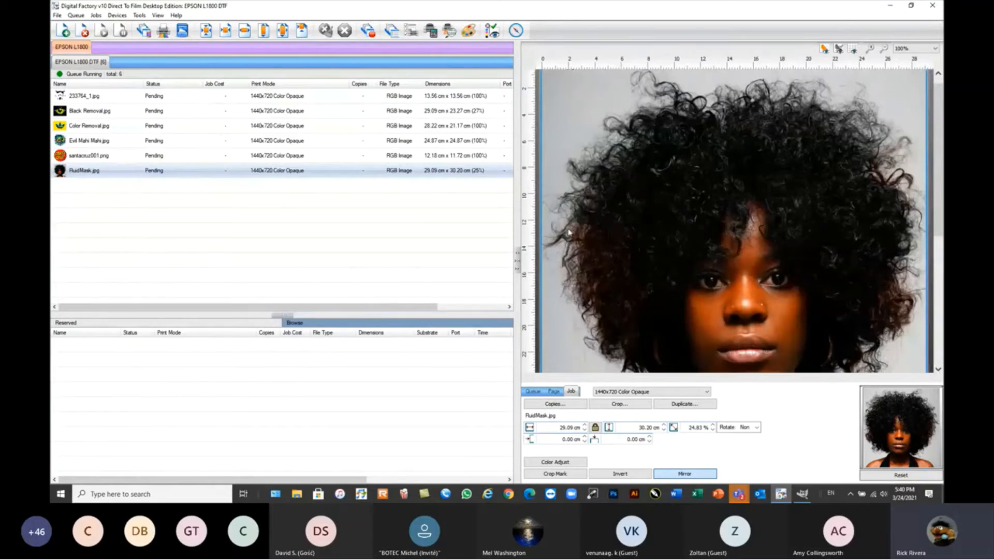
scroll(756, 255, "down", 1)
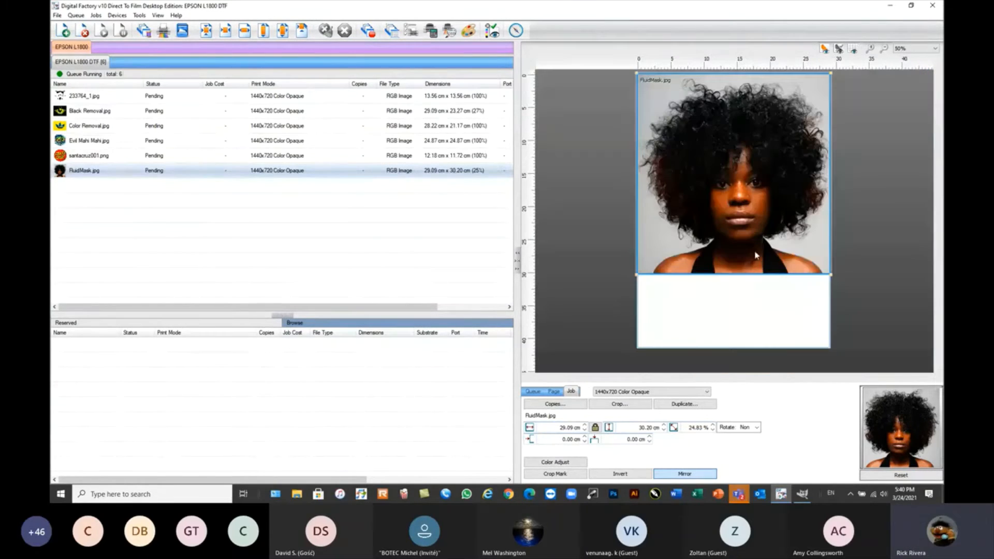
right_click(78, 171)
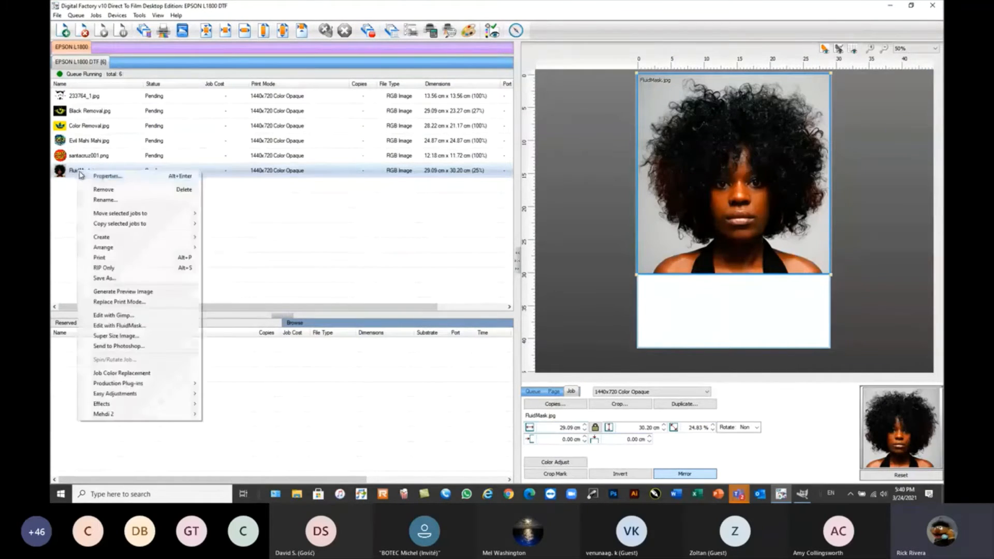
left_click(124, 327)
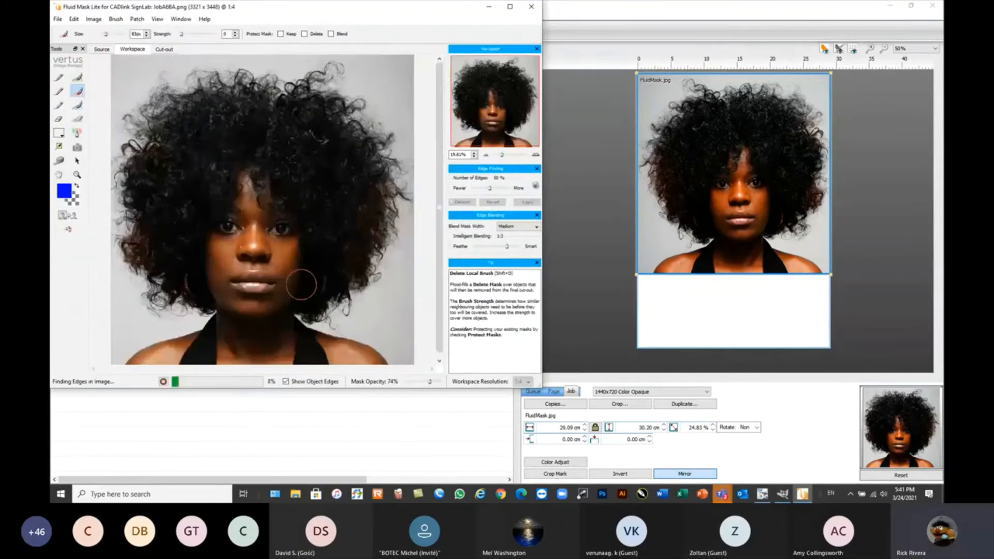
left_click_drag(348, 9, 446, 15)
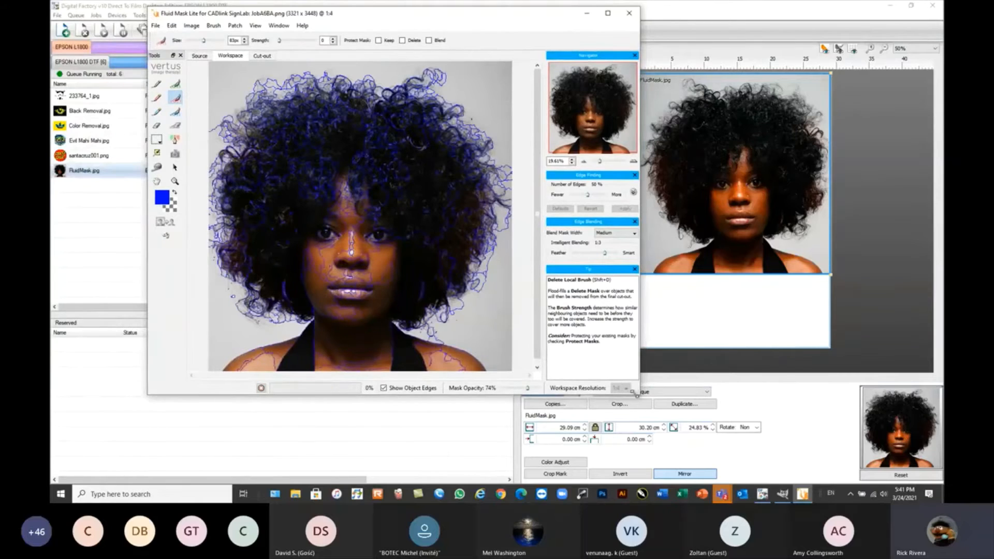
left_click_drag(639, 394, 661, 409)
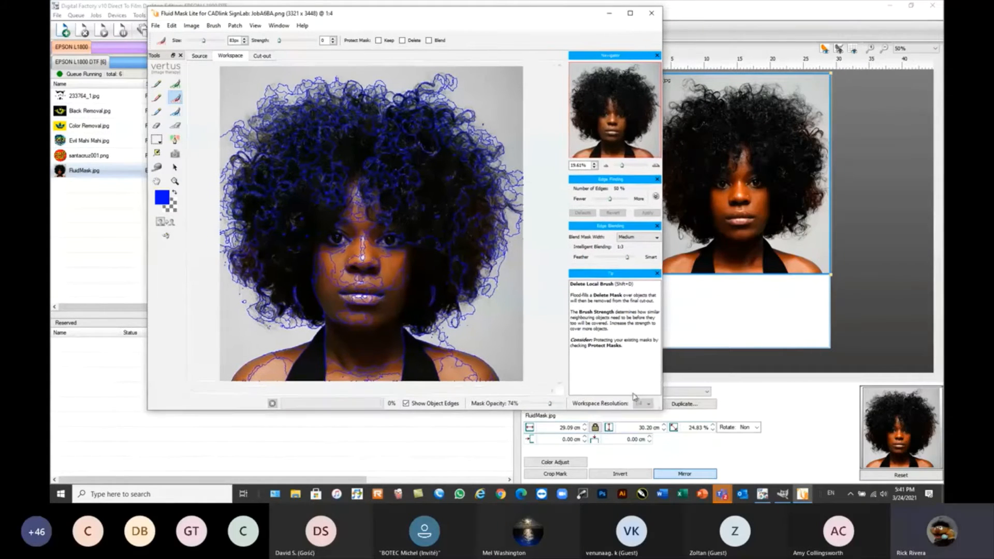
Mark the grey background around the woman for removal with the Delete Local Brush and auto-fill all unmasked areas with Keep.
left_click(508, 339)
left_click(505, 106)
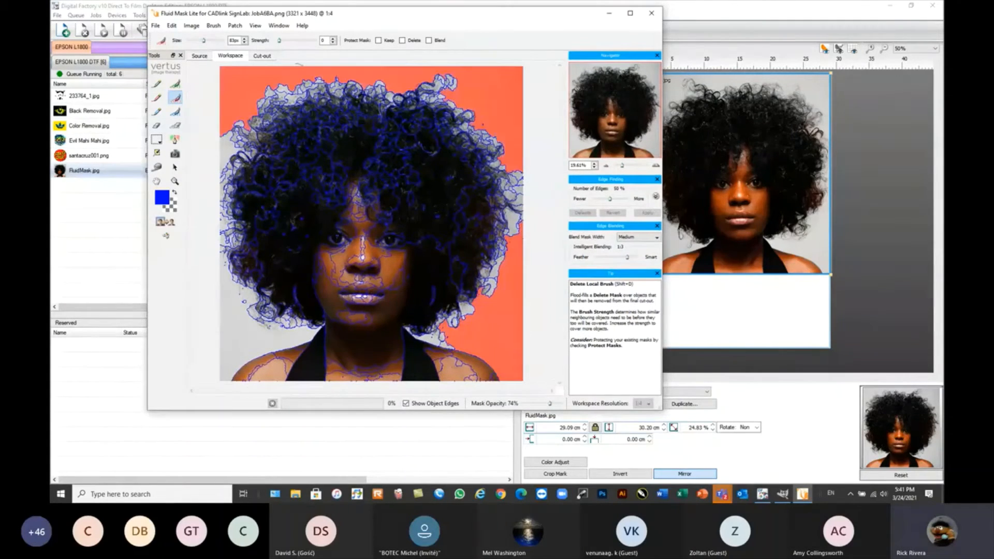
left_click(224, 112)
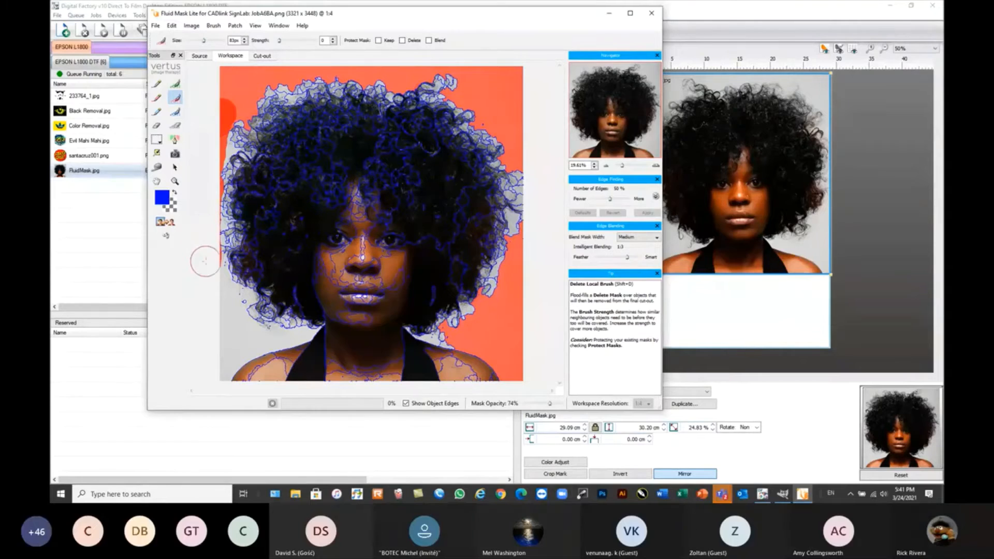
left_click(210, 318)
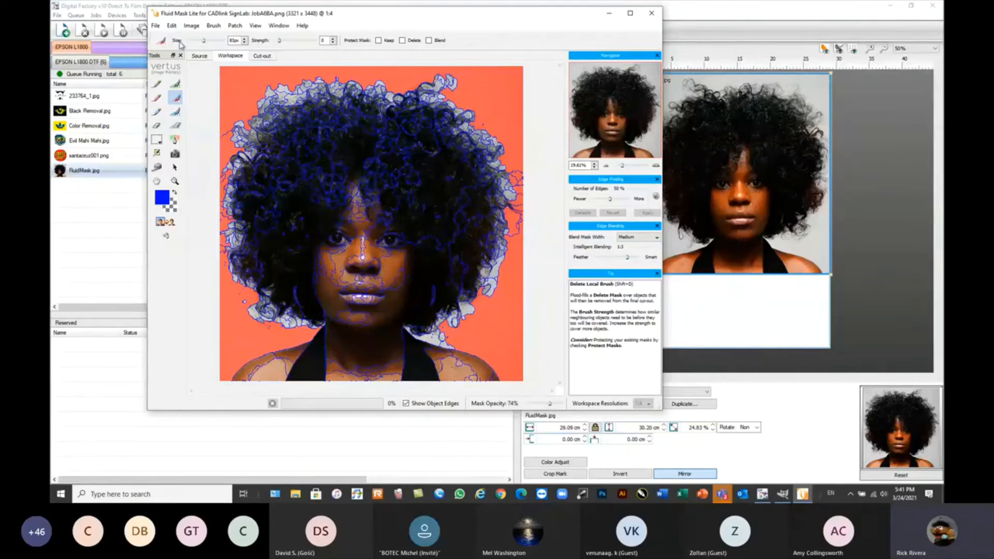
left_click(195, 29)
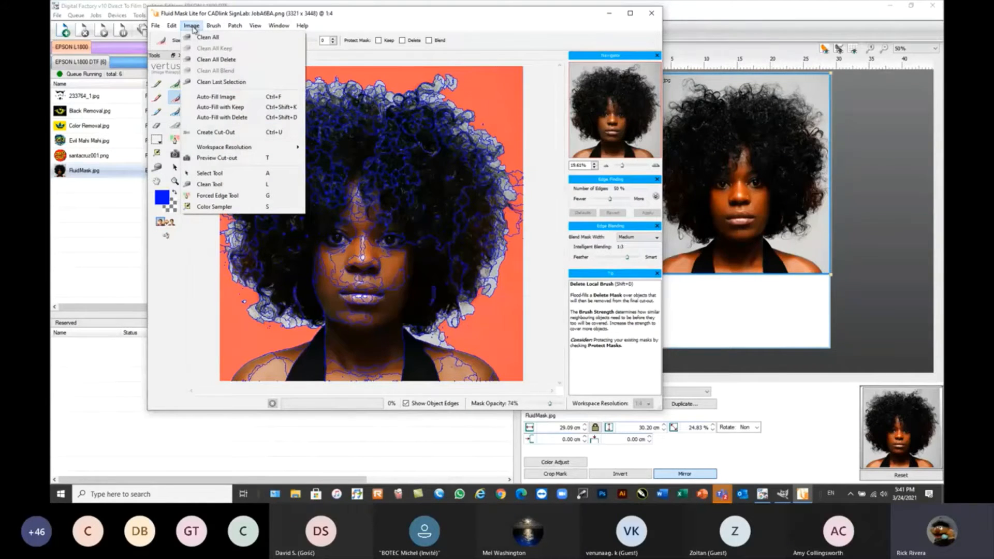
left_click(220, 106)
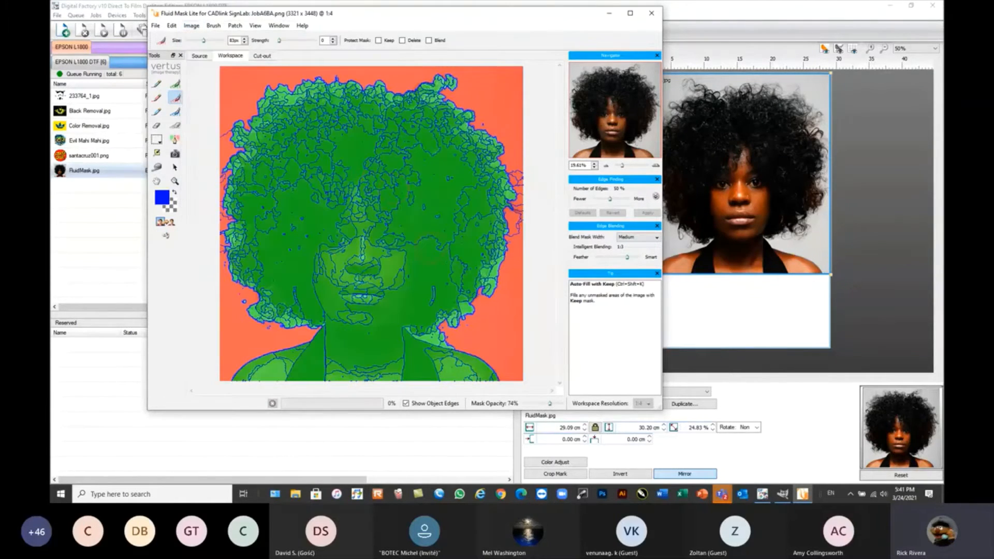
Paint a blend mask around the hair and shoulder edges with the Blend Local Brush and create the cut-out.
left_click(175, 112)
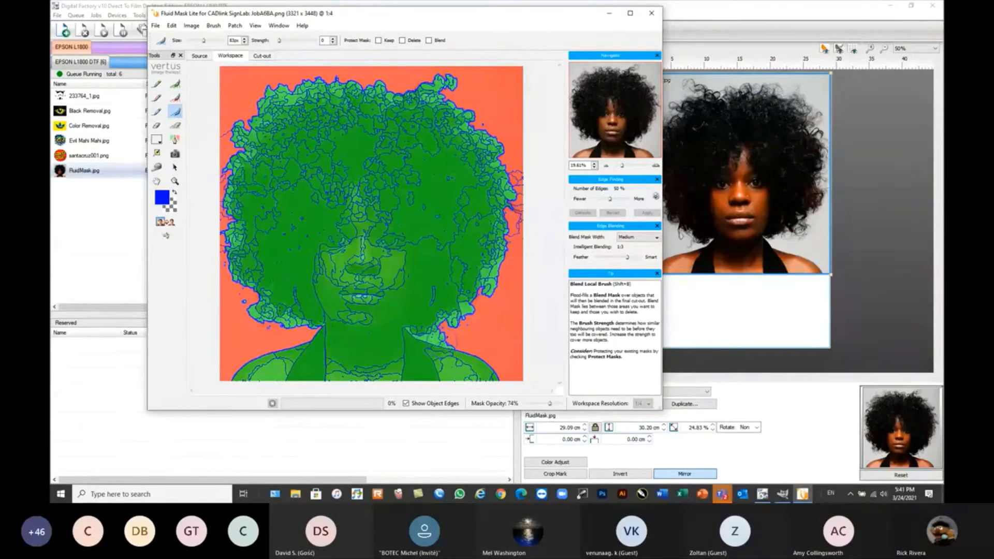
mouse_move(438, 341)
left_mouse_down()
mouse_move(423, 337)
mouse_move(486, 290)
mouse_move(504, 183)
mouse_move(495, 153)
mouse_move(425, 85)
mouse_move(443, 77)
mouse_move(453, 92)
mouse_move(440, 83)
mouse_move(384, 96)
mouse_move(290, 92)
mouse_move(243, 135)
mouse_move(235, 248)
mouse_move(261, 303)
mouse_move(323, 319)
left_mouse_up()
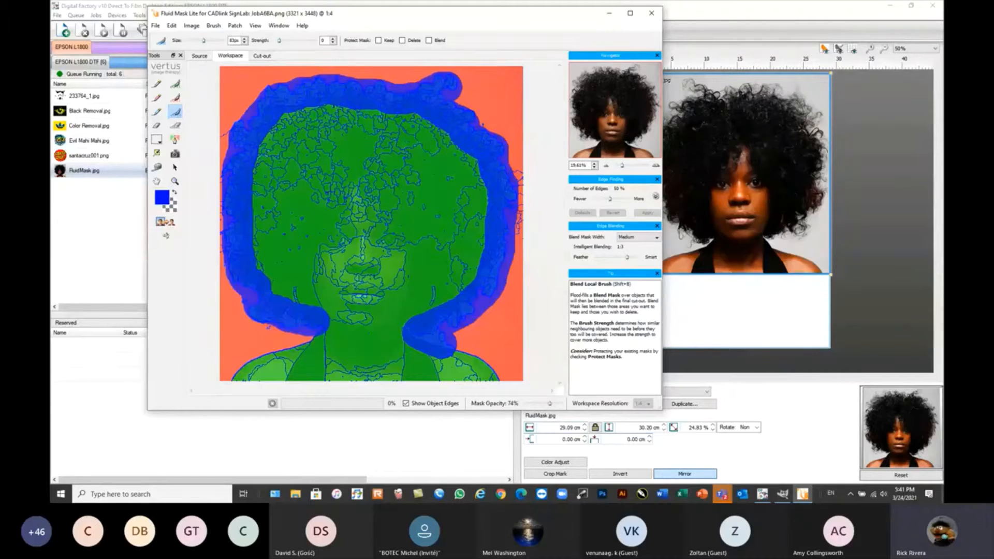
left_click(166, 225)
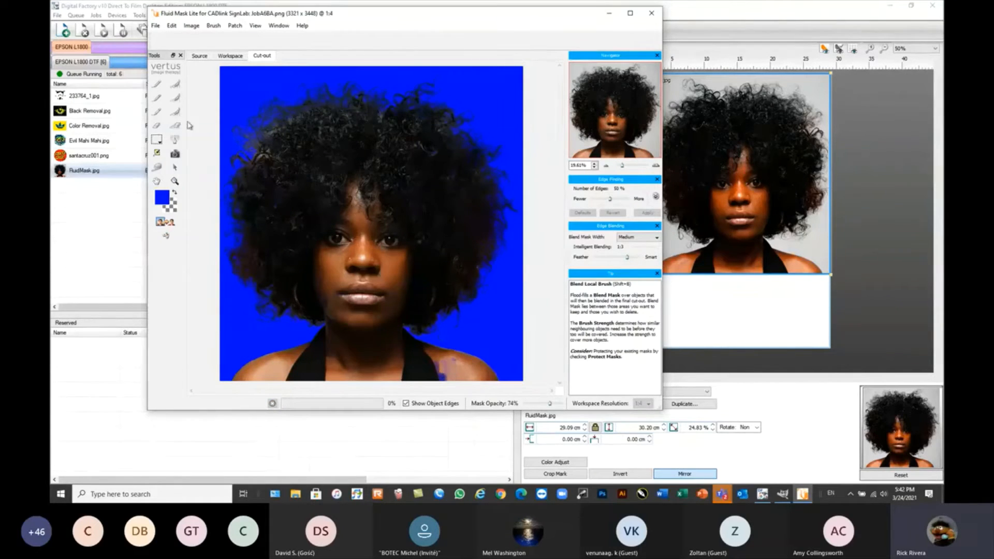
Send the finished cut-out back to the DTF queue and display the updated FluidMask.jpg job on the page.
left_click(156, 26)
left_click(173, 37)
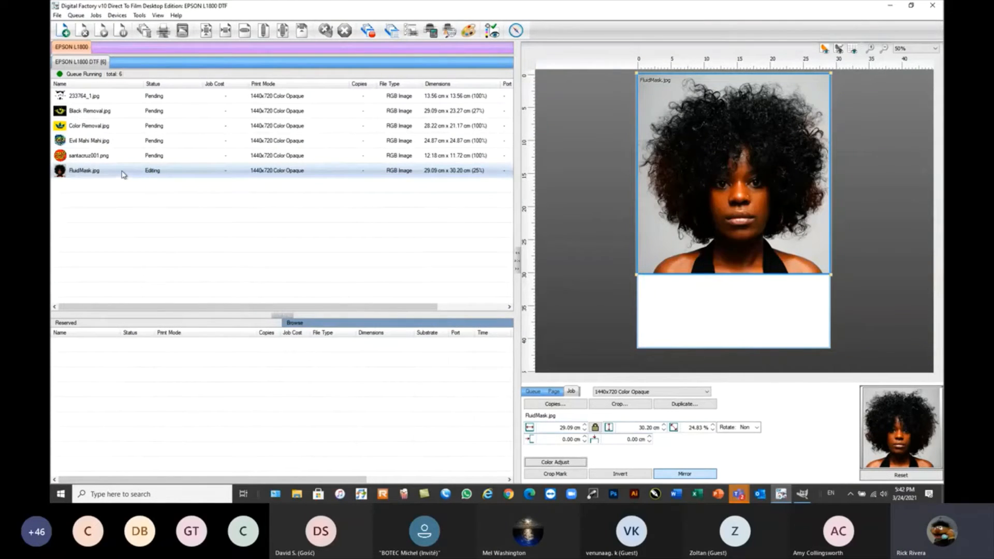
mouse_move(148, 177)
left_click(160, 221)
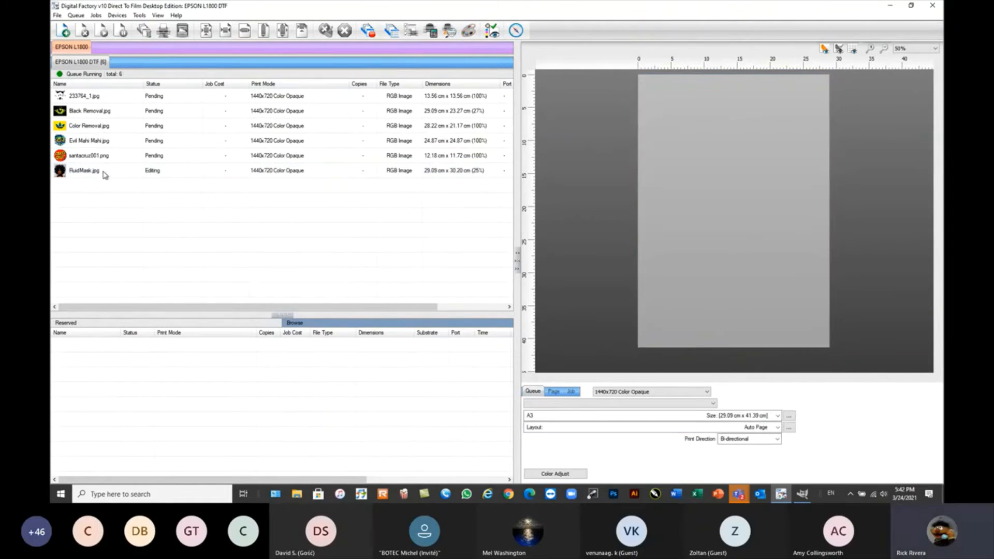
left_click(105, 173)
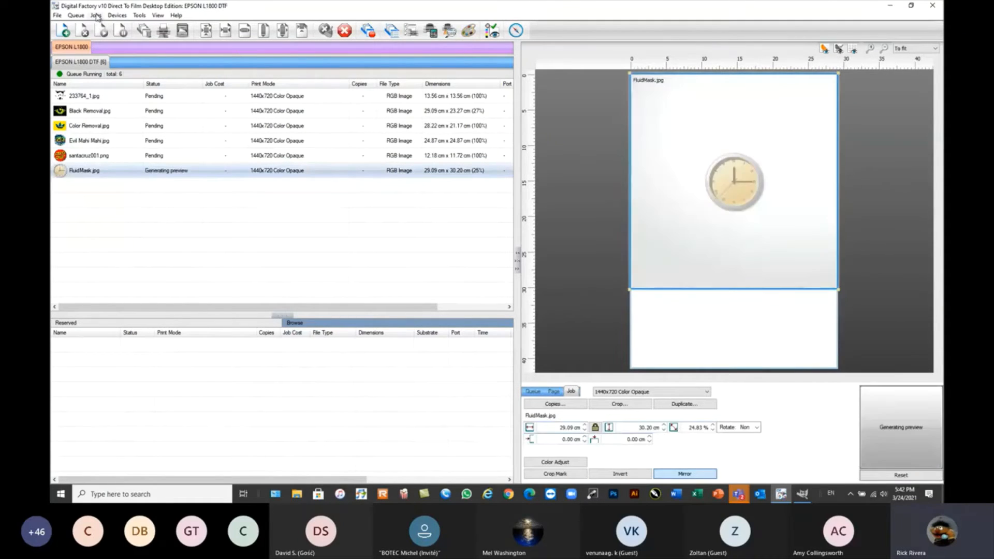
left_click(96, 16)
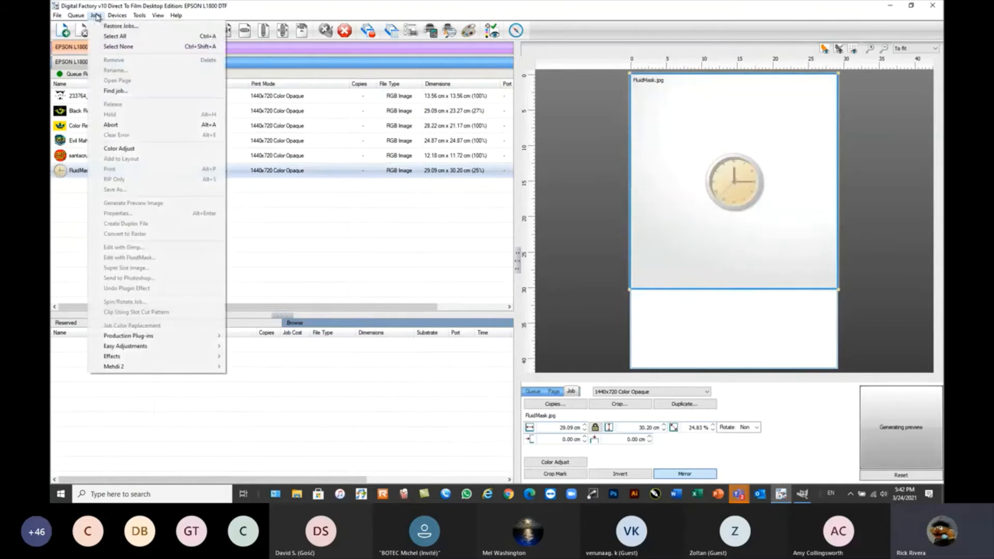
left_click(195, 221)
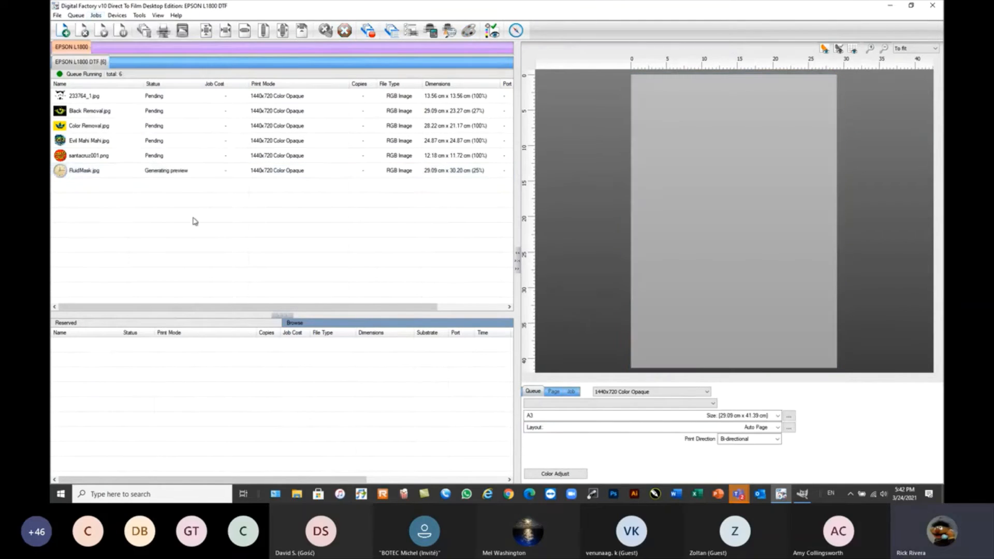
left_click(92, 172)
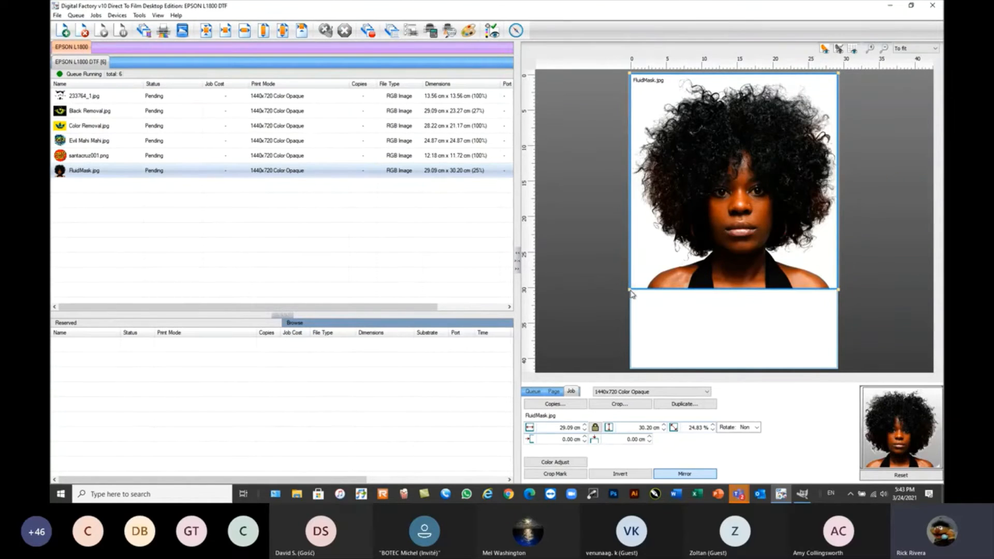
Shrink the FluidMask.jpg job to about 22.5 × 23.4 cm and centre it horizontally at the top of the page.
left_click_drag(631, 290, 678, 241)
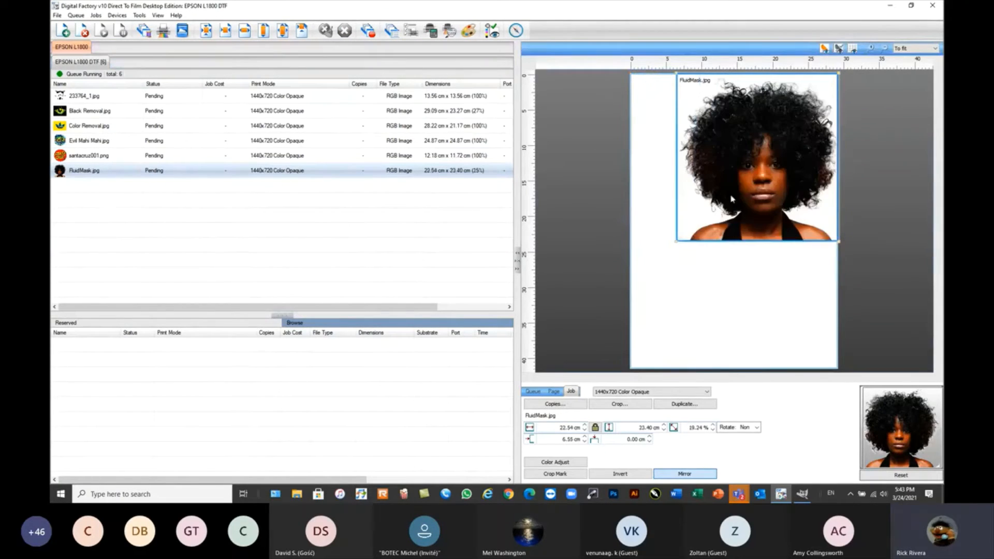
left_click(302, 30)
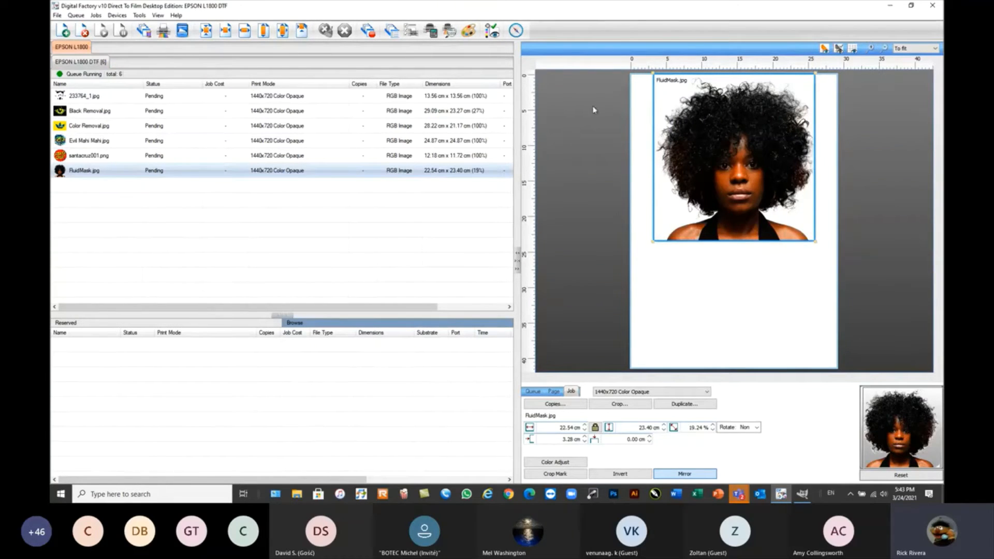
Examine the cut-out hair edges around the woman's head in the FluidMask.jpg job at close range.
scroll(700, 97, "up", 1)
scroll(699, 96, "up", 2)
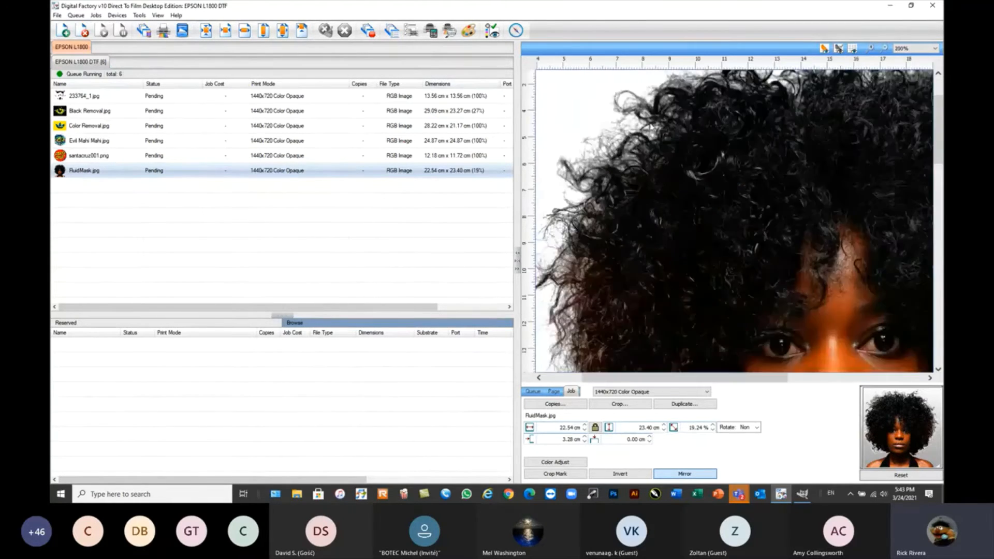
scroll(774, 104, "down", 1)
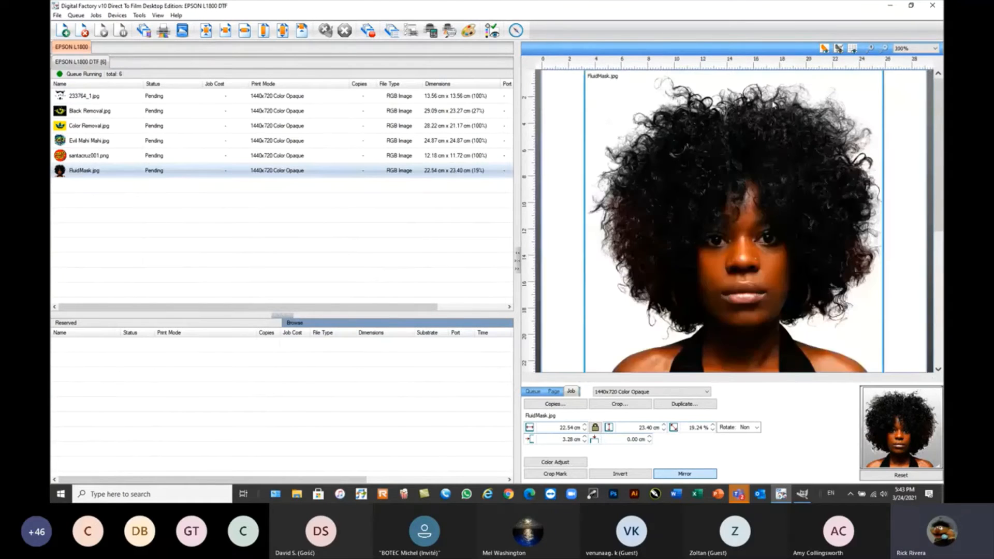
scroll(715, 101, "up", 1)
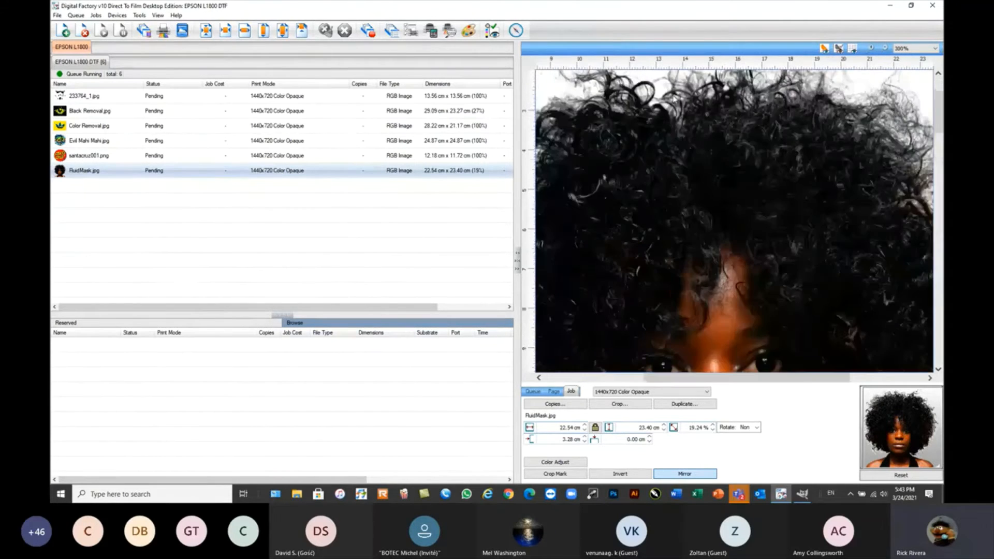
scroll(896, 140, "down", 1)
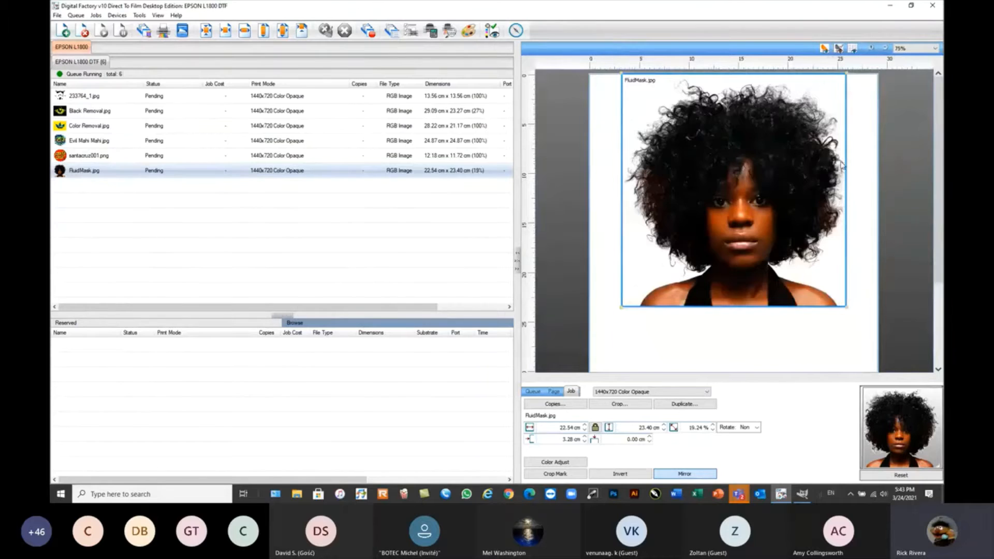
scroll(843, 166, "up", 3)
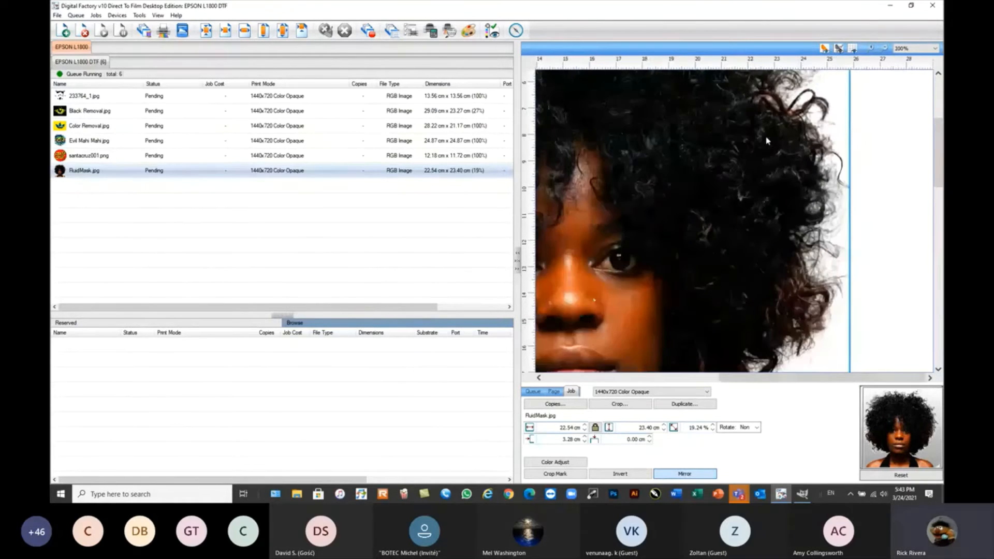
scroll(767, 140, "down", 1)
scroll(764, 109, "down", 1)
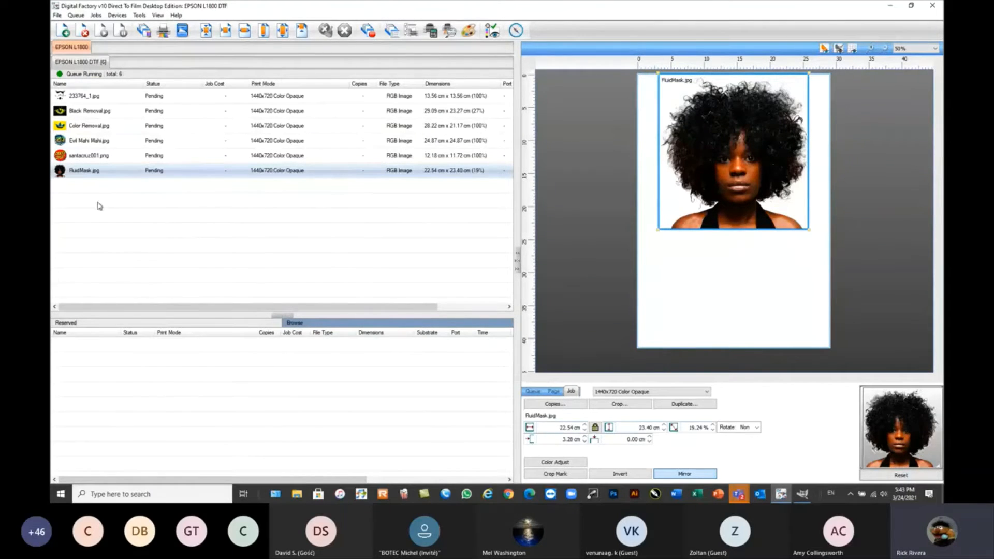
Start a Super Size of the Evil Mahi Mahi.jpg job with a new resolution of 300.
left_click(77, 157)
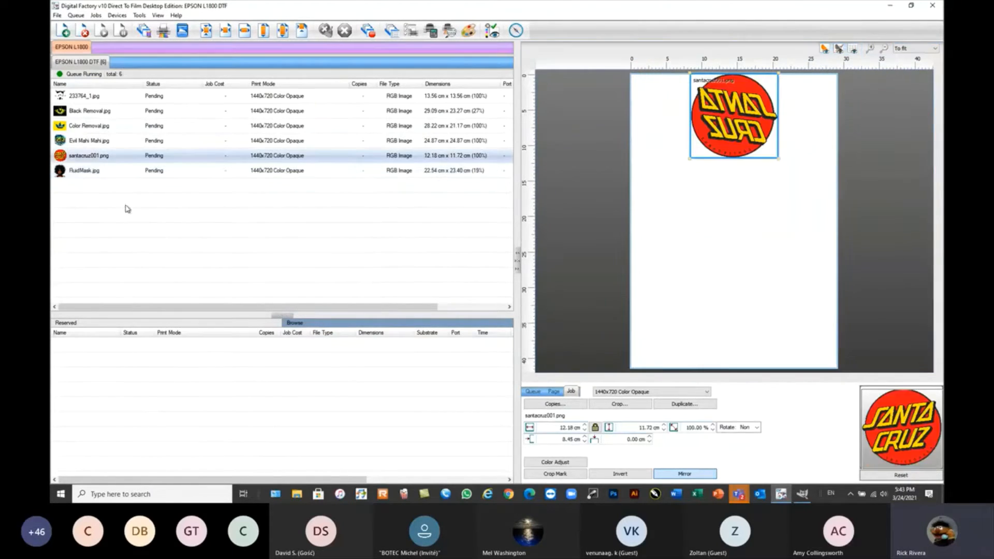
left_click(91, 142)
left_click(96, 15)
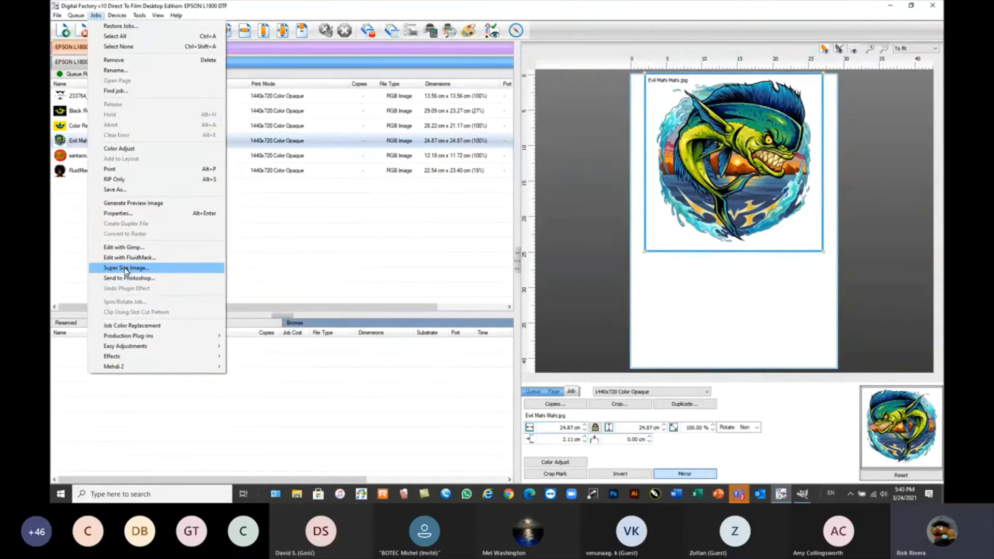
left_click(126, 270)
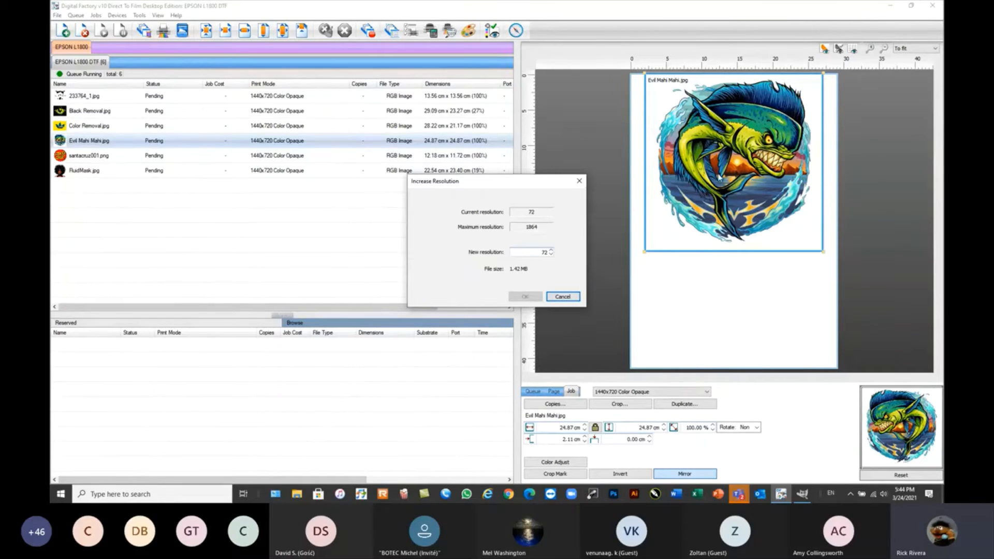
double_click(540, 254)
type("300")
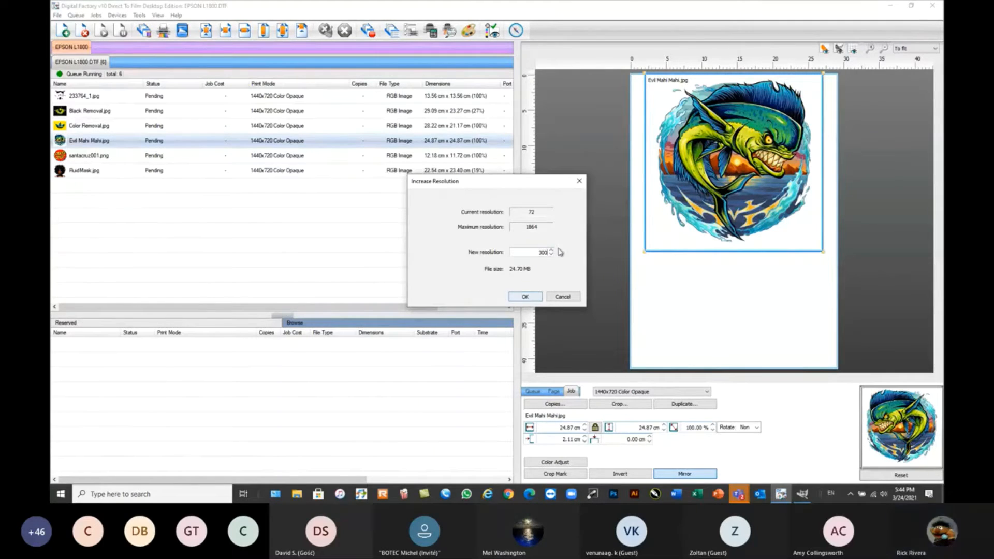
left_click(526, 298)
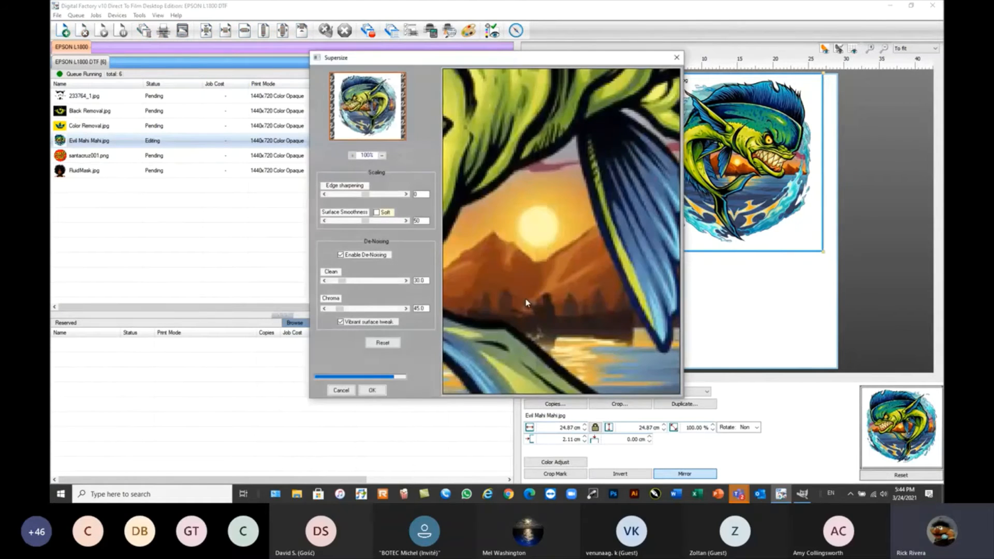
Examine the fish's teeth and the water splash edges in the Supersize preview and close it without applying.
left_click(462, 174)
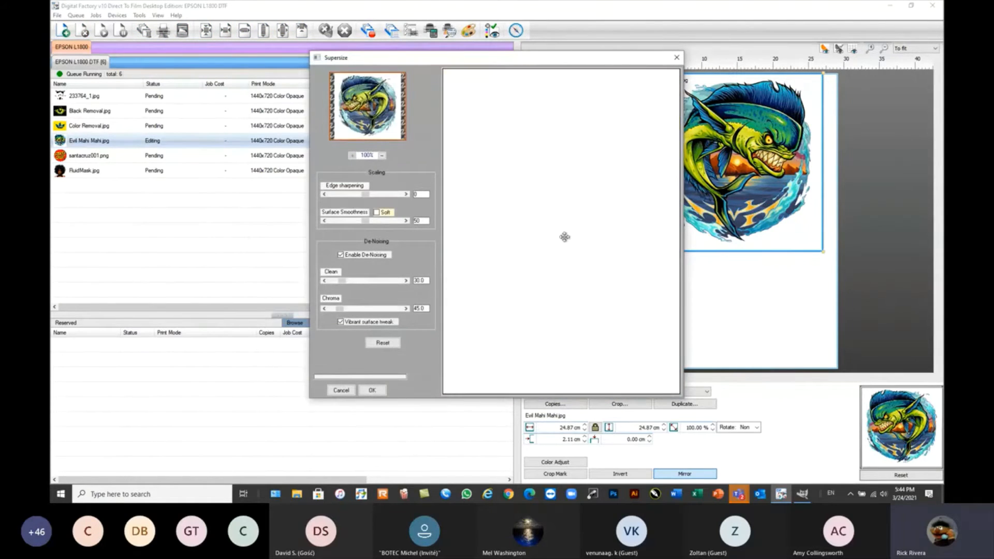
left_click_drag(478, 231, 584, 222)
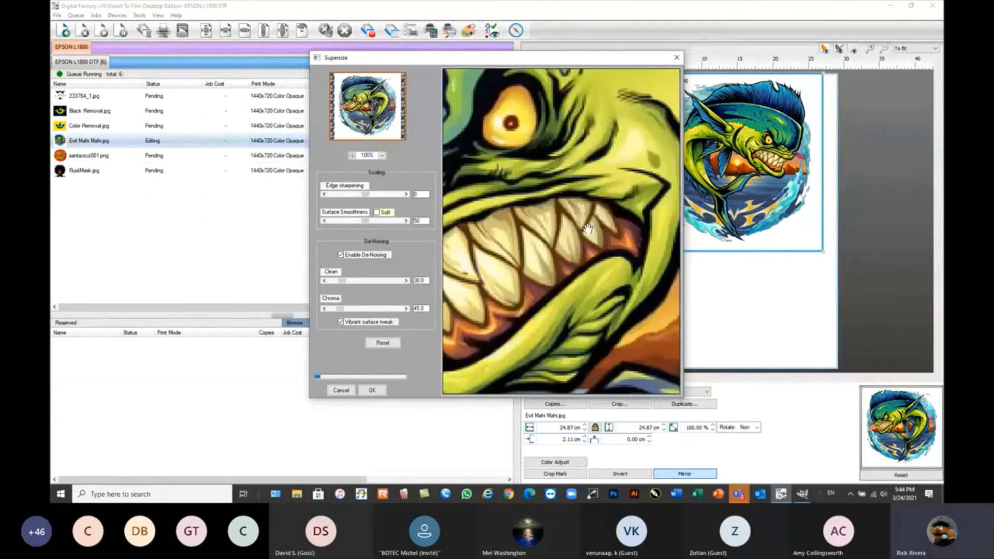
left_click_drag(507, 267, 533, 251)
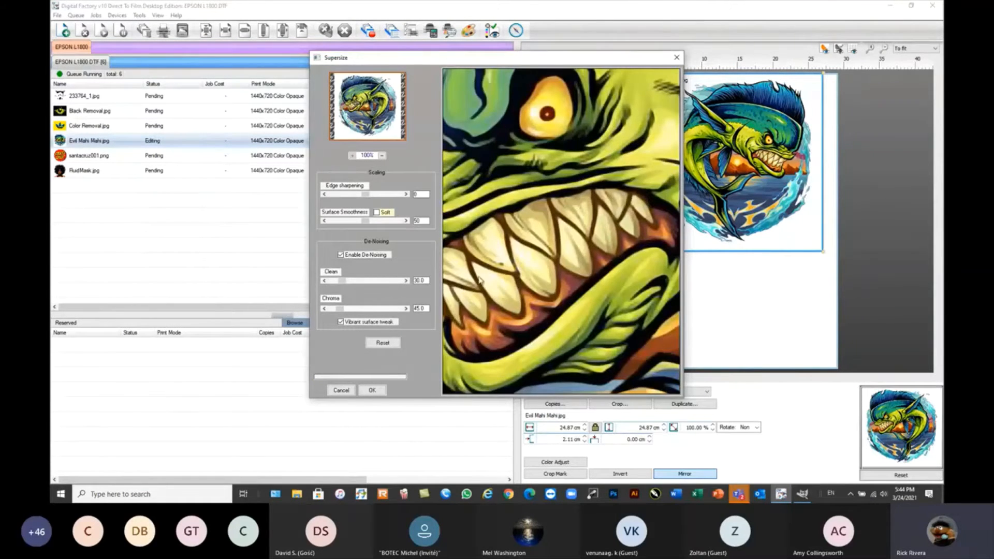
left_click_drag(482, 279, 535, 247)
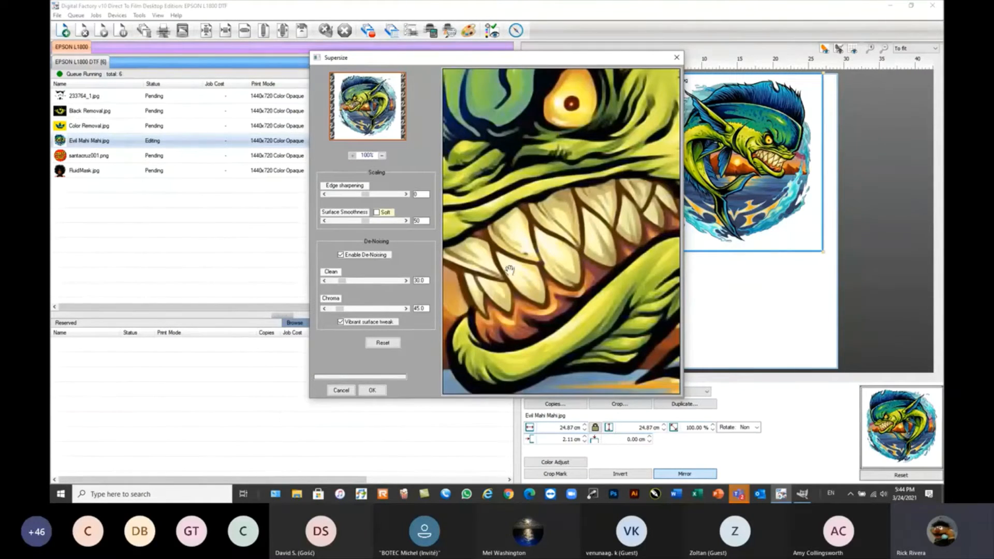
left_click_drag(510, 271, 677, 199)
left_click_drag(467, 195, 535, 222)
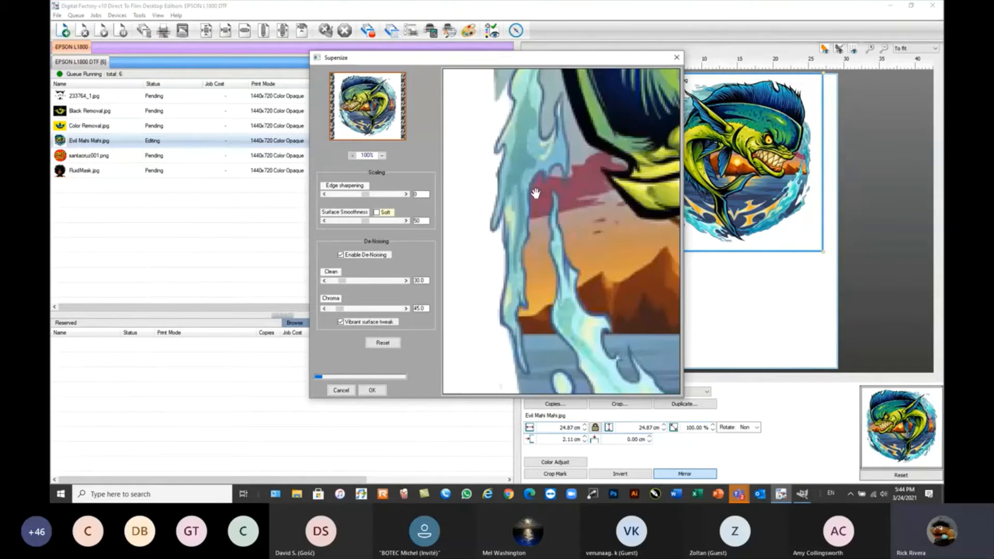
left_click_drag(542, 147, 553, 182)
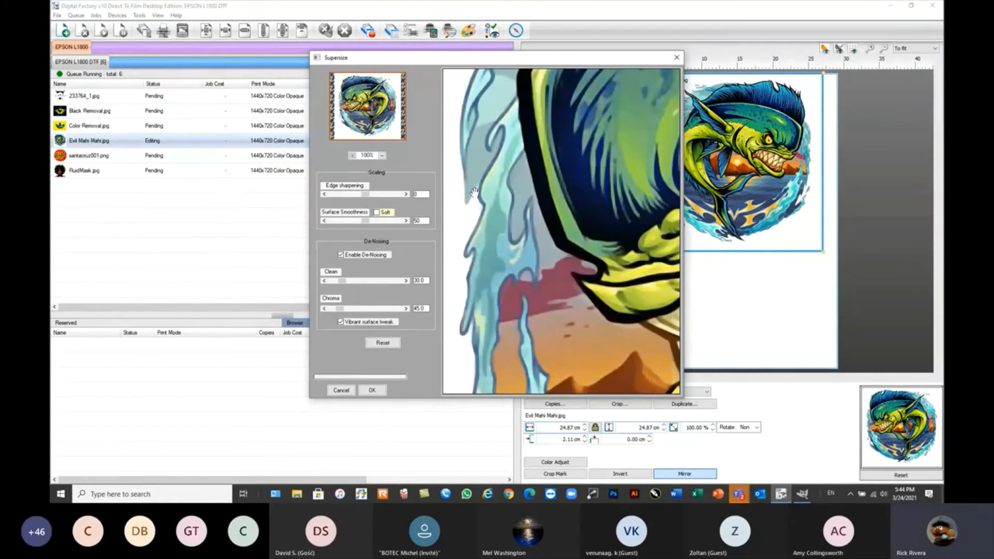
left_click_drag(500, 265, 551, 228)
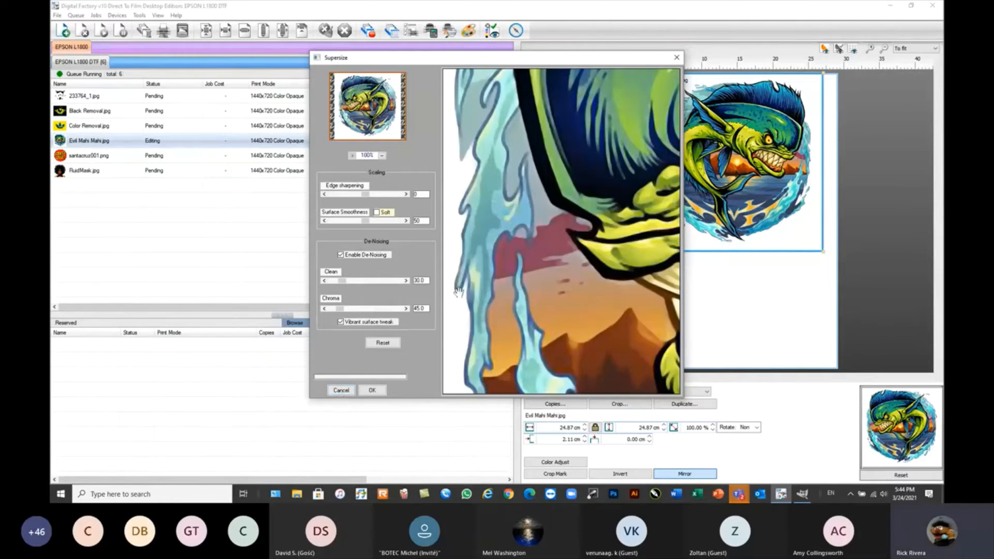
left_click(342, 390)
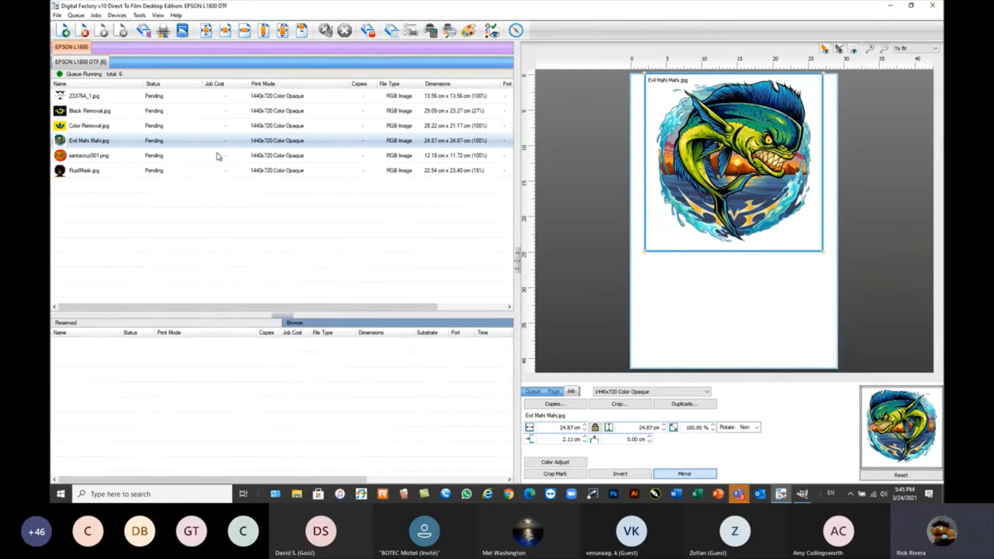
Enlarge the santacruz001.png job to about 23.9 × 23 cm and look closely at its lettering.
mouse_move(201, 169)
left_click(91, 161)
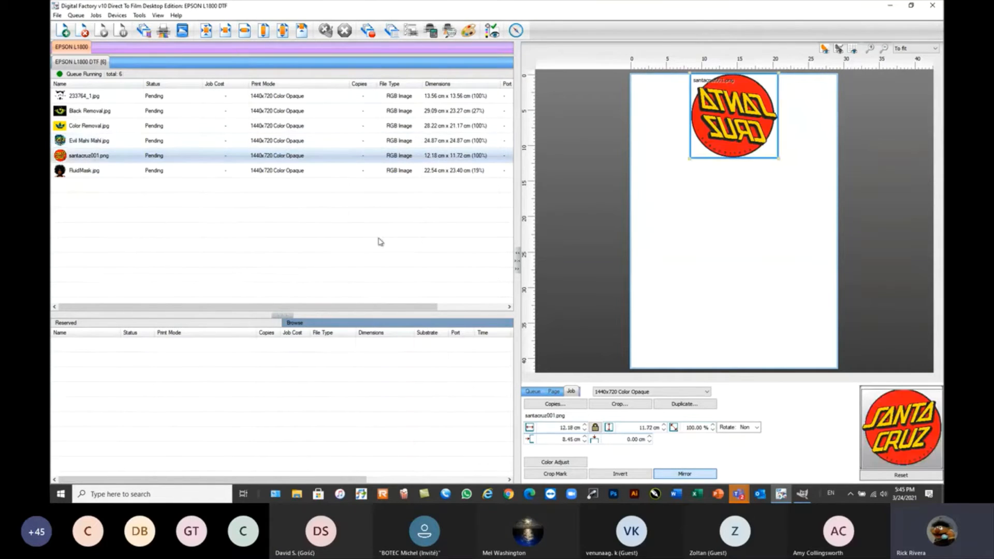
left_click_drag(690, 160, 737, 196)
scroll(724, 189, "up", 2)
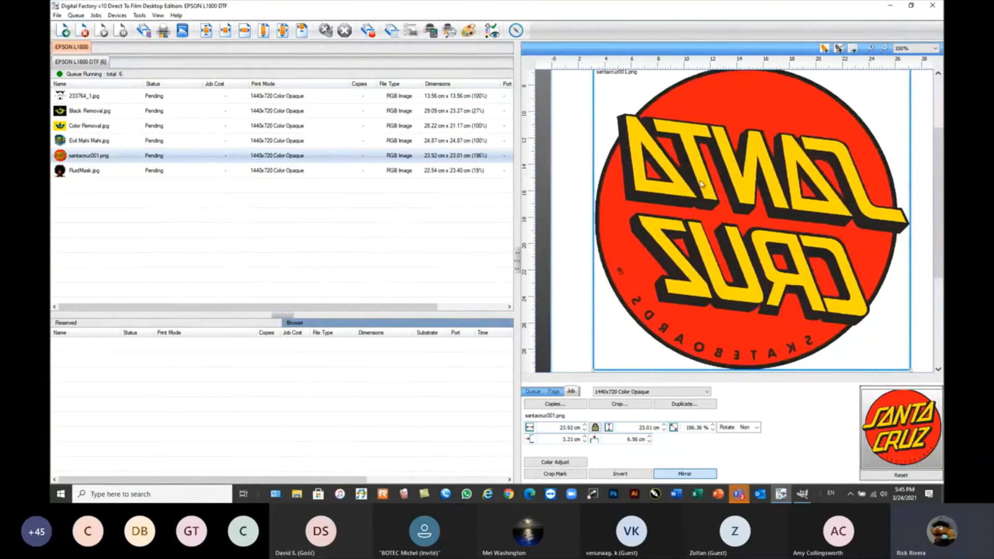
scroll(726, 137, "up", 1)
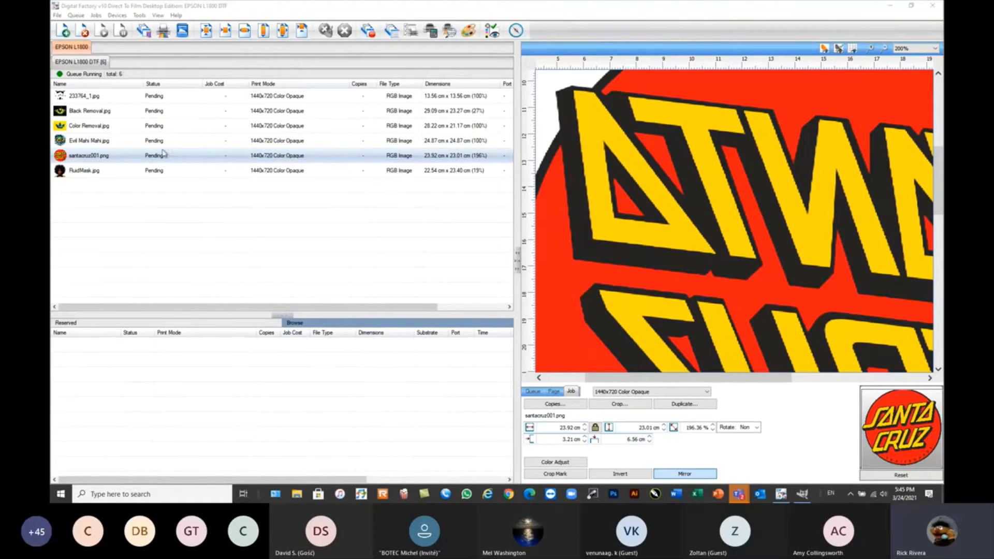
Preview KnockMeBlackOut on the santacruz001.png job, inspect the dark lettering shadows at 100%, and cancel the effect.
right_click(127, 154)
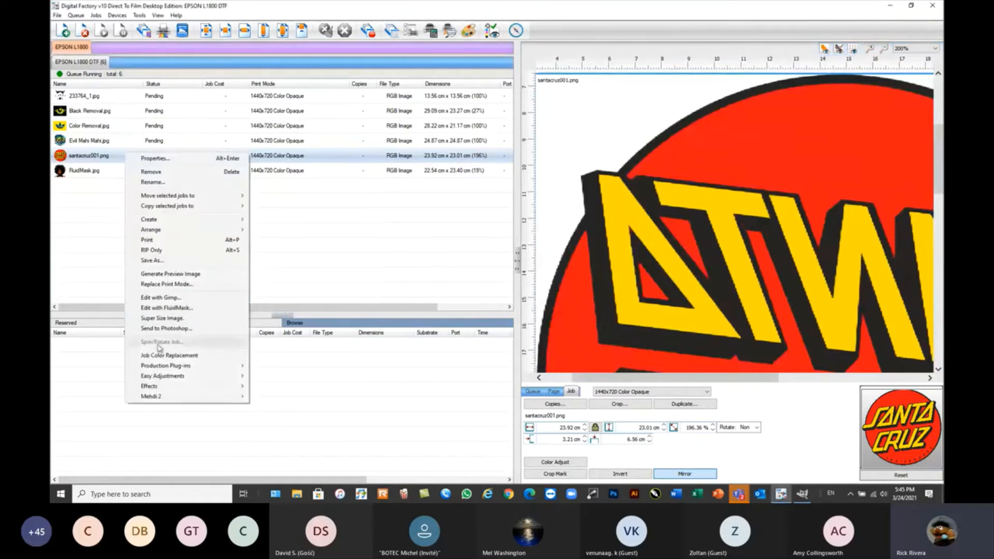
mouse_move(192, 367)
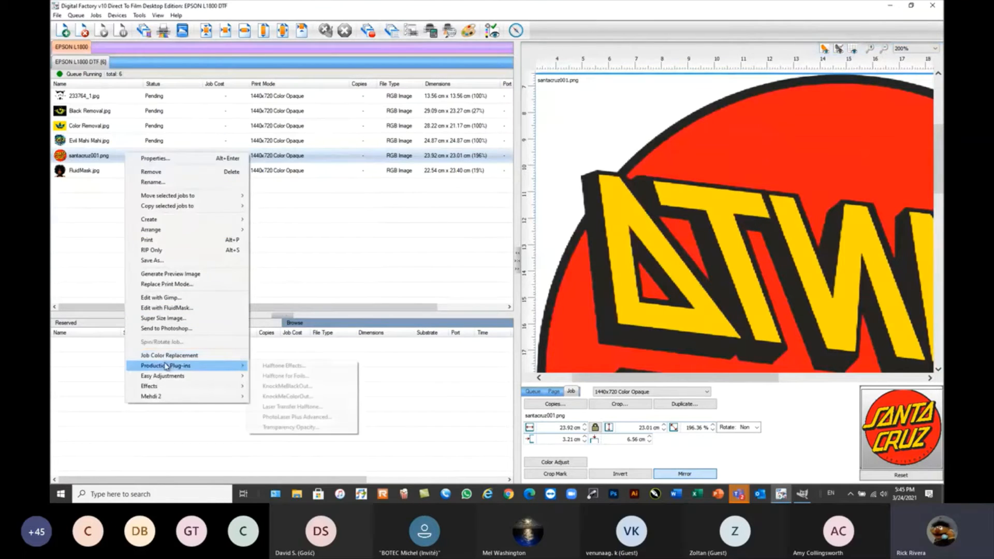
left_click(294, 387)
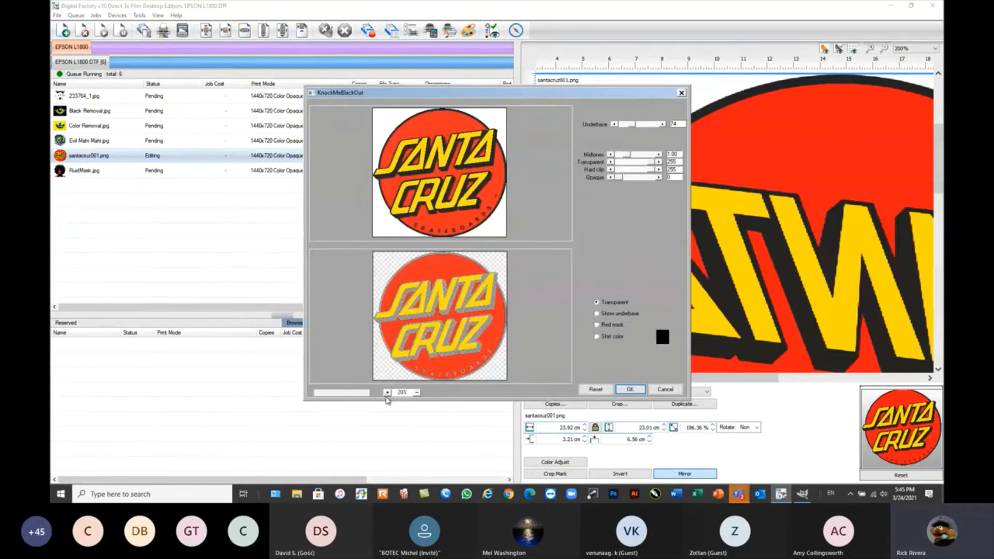
left_click(387, 392)
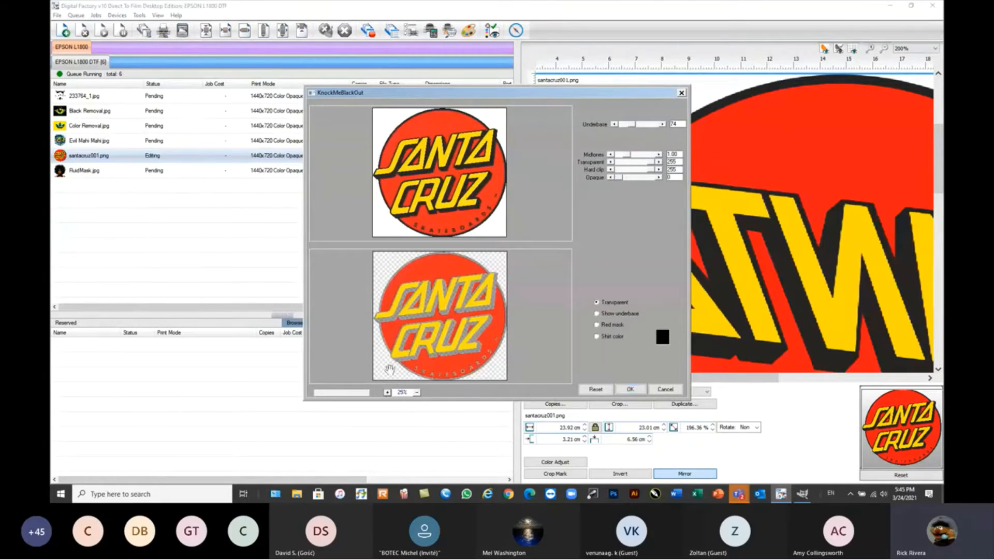
left_click(388, 393)
left_click(388, 392)
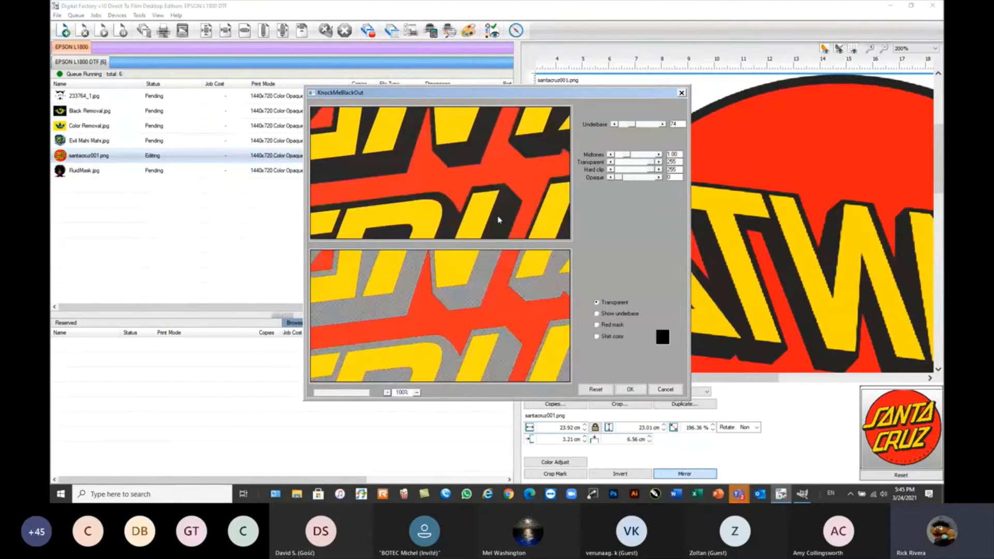
left_click_drag(485, 263, 438, 291)
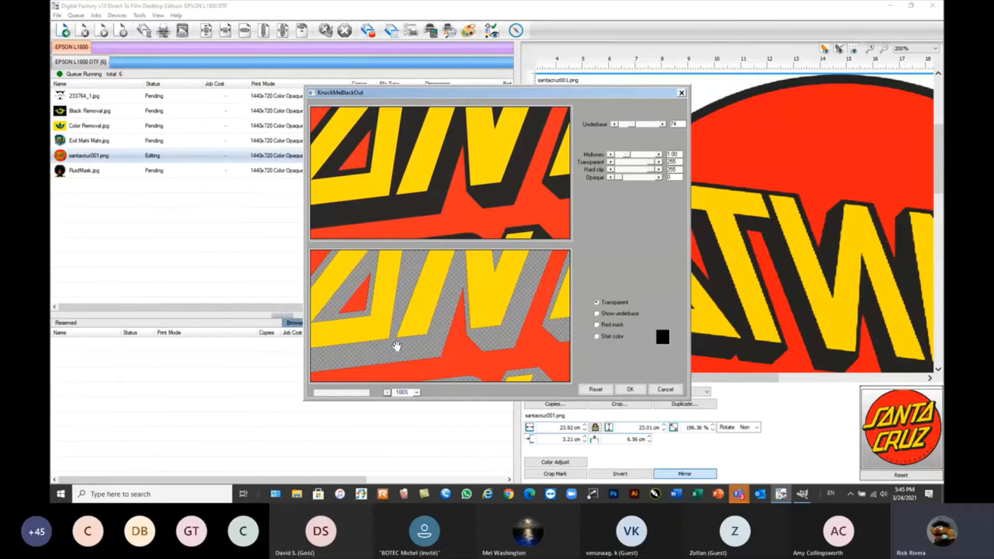
left_click(666, 390)
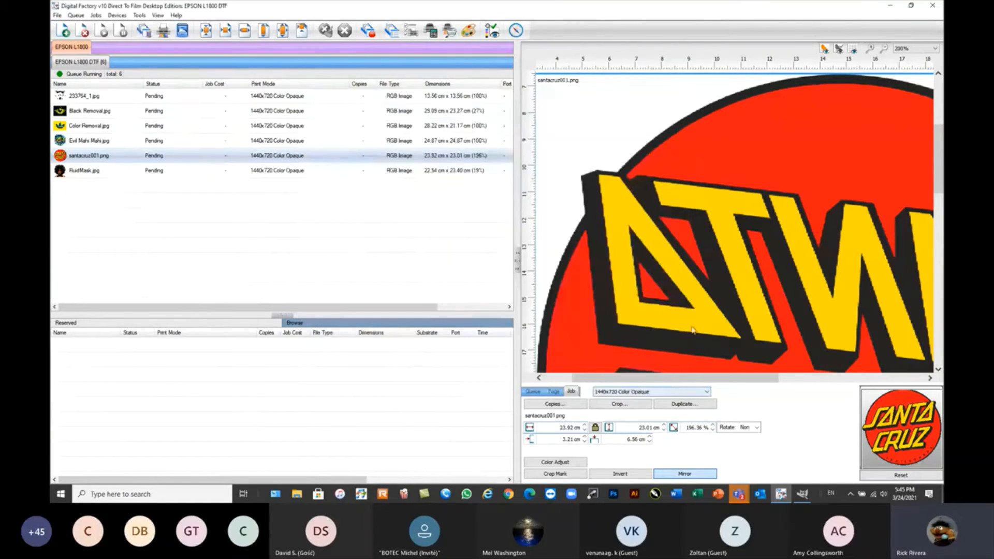
Apply the Cleanup Black x3 easy adjustment to the santacruz001.png job.
right_click(105, 157)
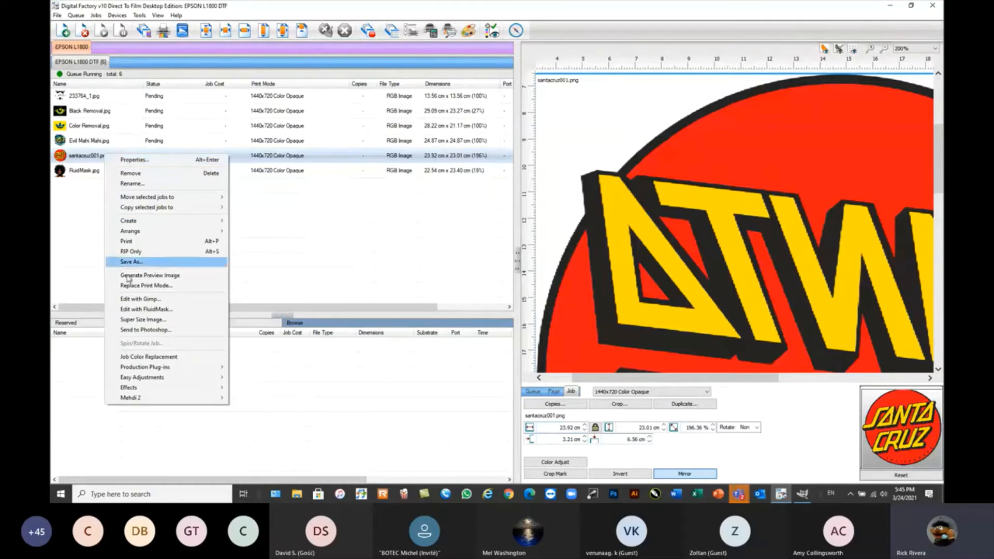
mouse_move(147, 379)
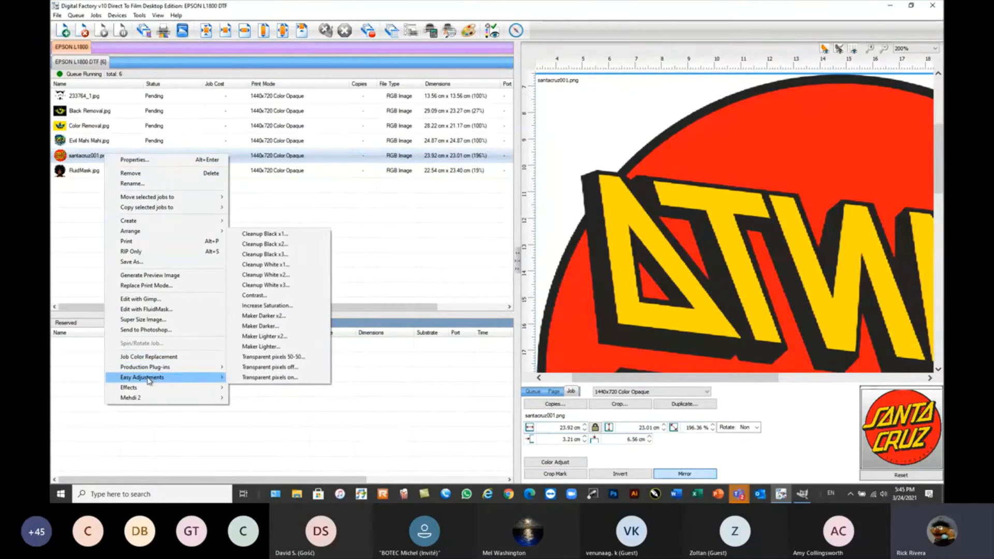
left_click(280, 256)
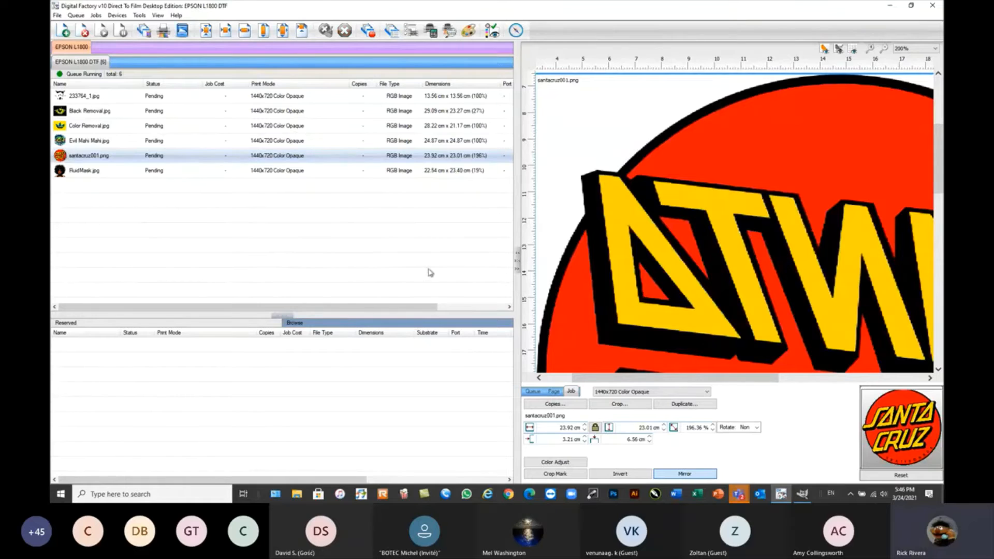
Preview KnockMeBlackOut on the santacruz001.png job at 50% with an underbase of 63, show its underbase, and cancel the effect.
right_click(184, 163)
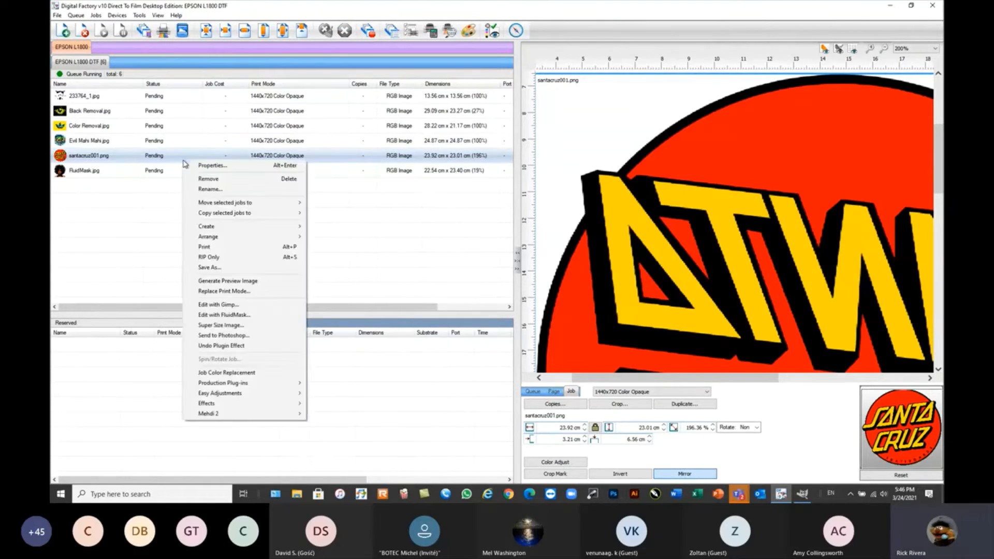
mouse_move(239, 383)
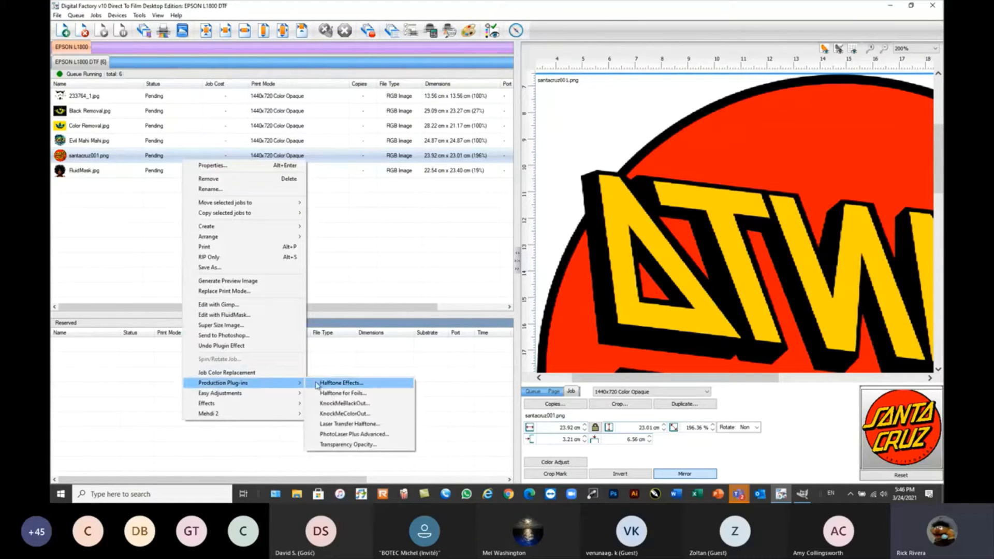
left_click(340, 404)
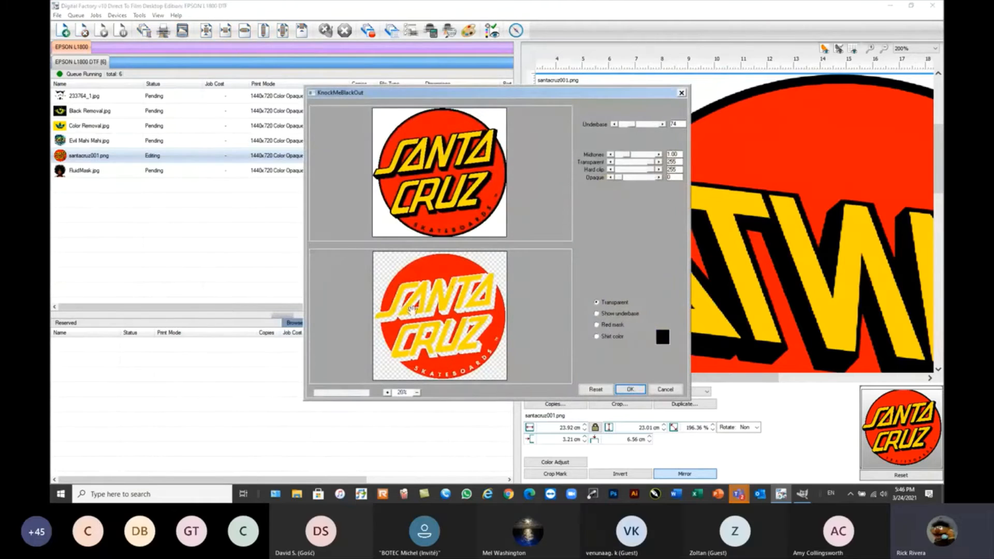
left_click(388, 393)
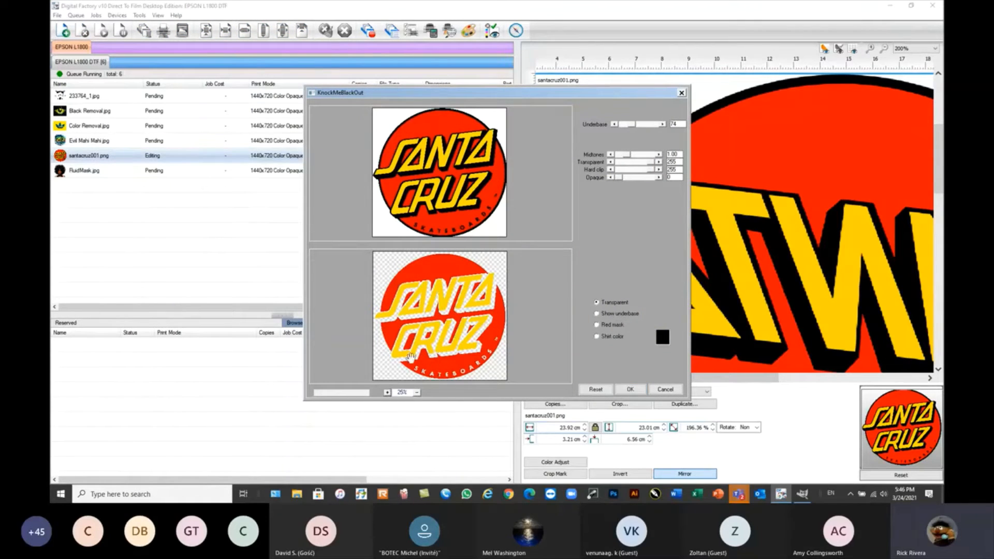
left_click(387, 392)
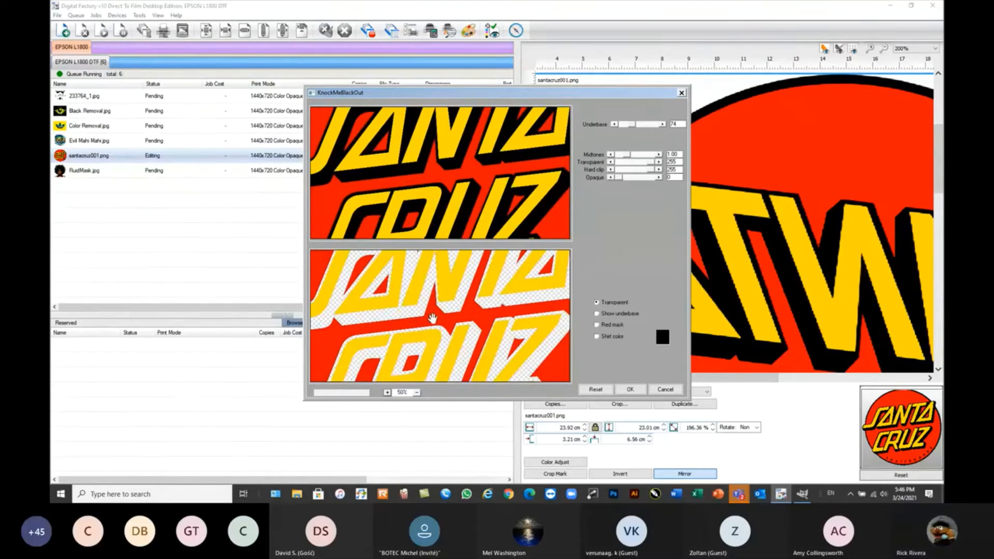
mouse_move(632, 129)
left_mouse_down()
mouse_move(650, 129)
mouse_move(622, 128)
mouse_move(630, 127)
left_mouse_up()
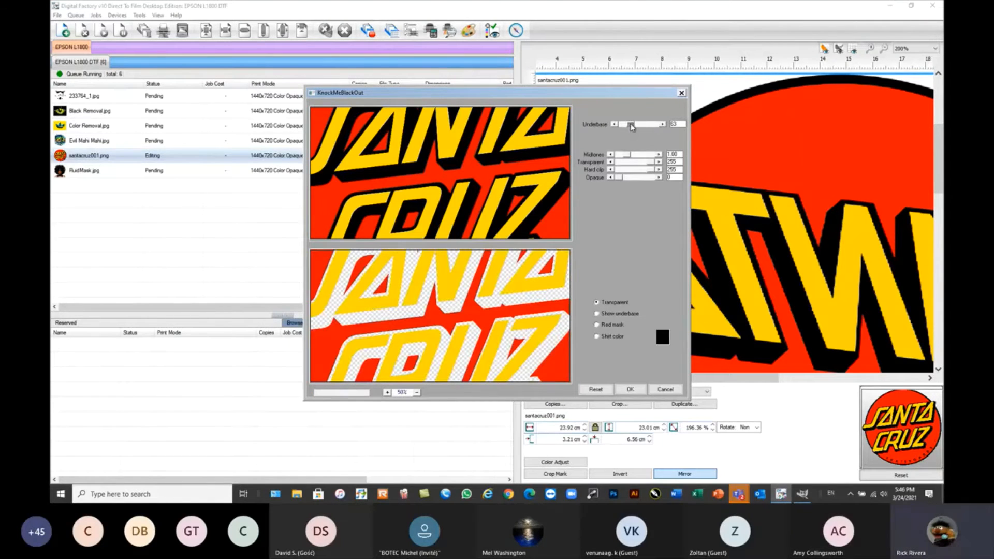
left_click(608, 316)
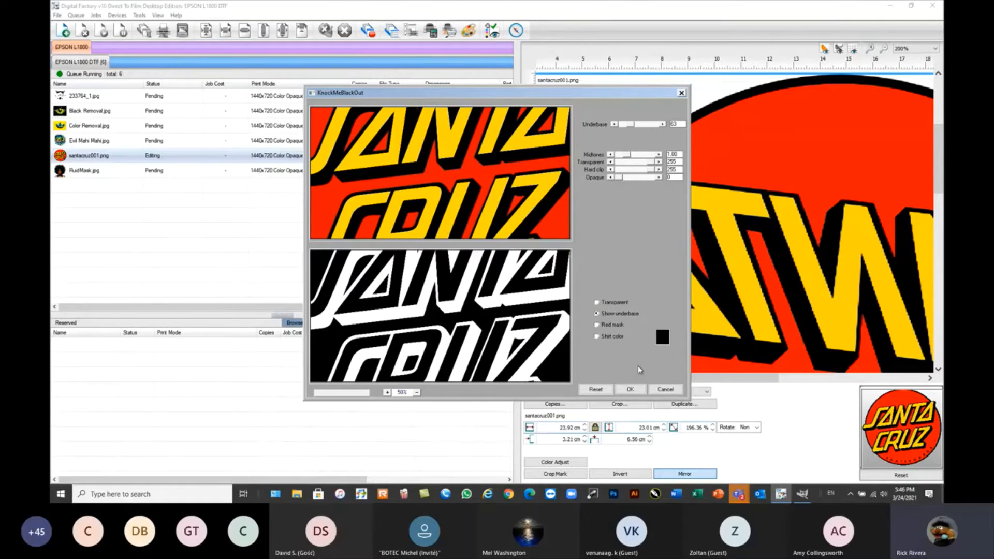
left_click(664, 390)
left_click(206, 220)
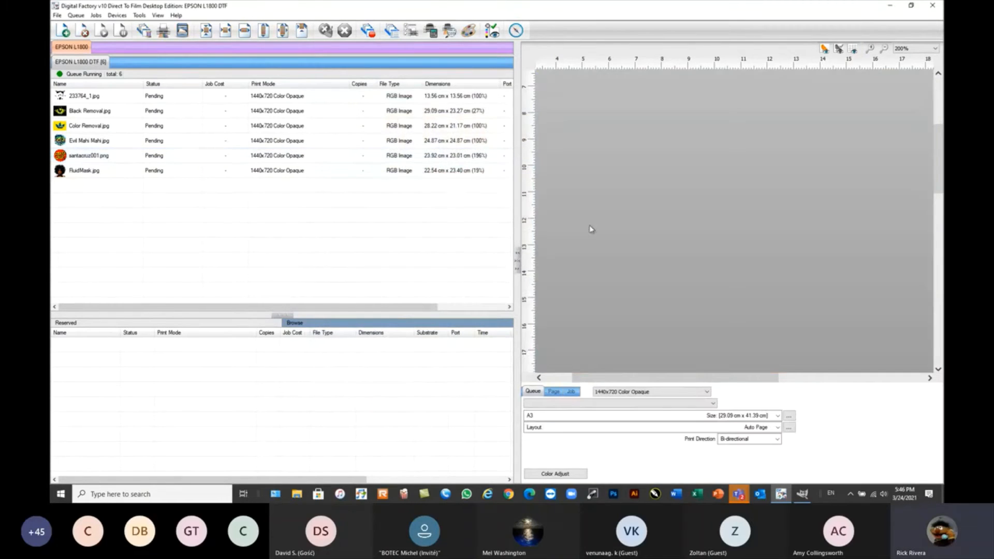
Run KnockMeColorOut on the Color Removal.jpg job, sampling the yellow background as the color to remove and setting the underbase to 261.
left_click(89, 129)
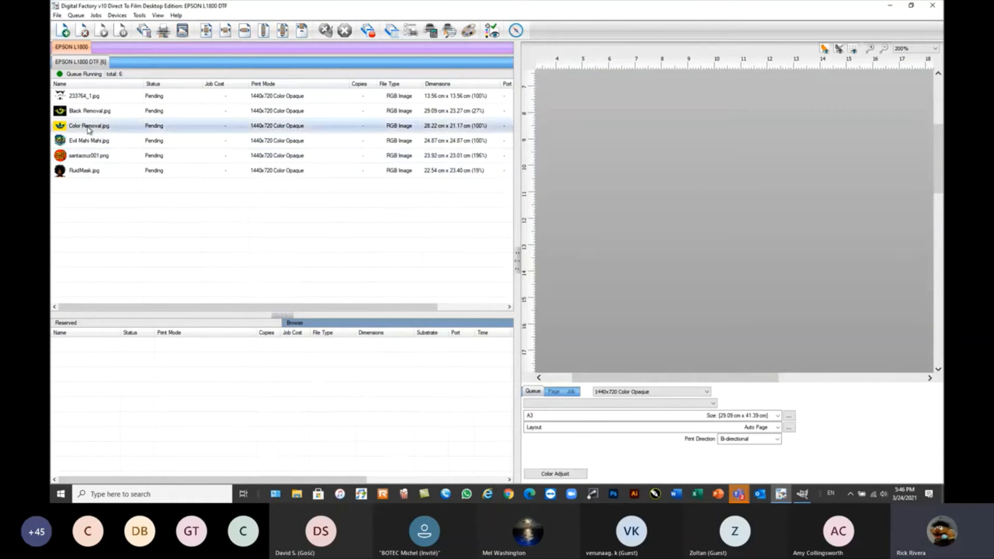
right_click(89, 130)
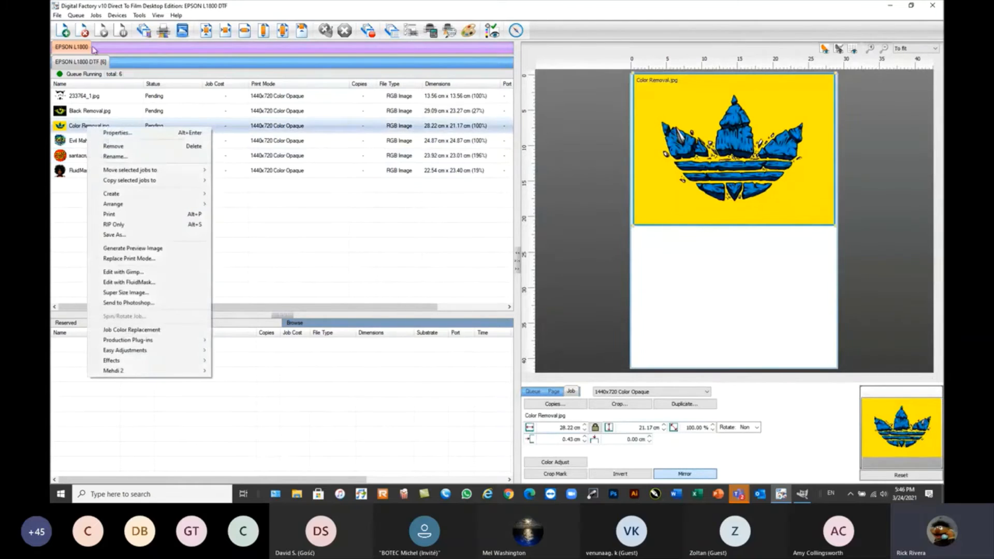
left_click(97, 15)
left_click(97, 16)
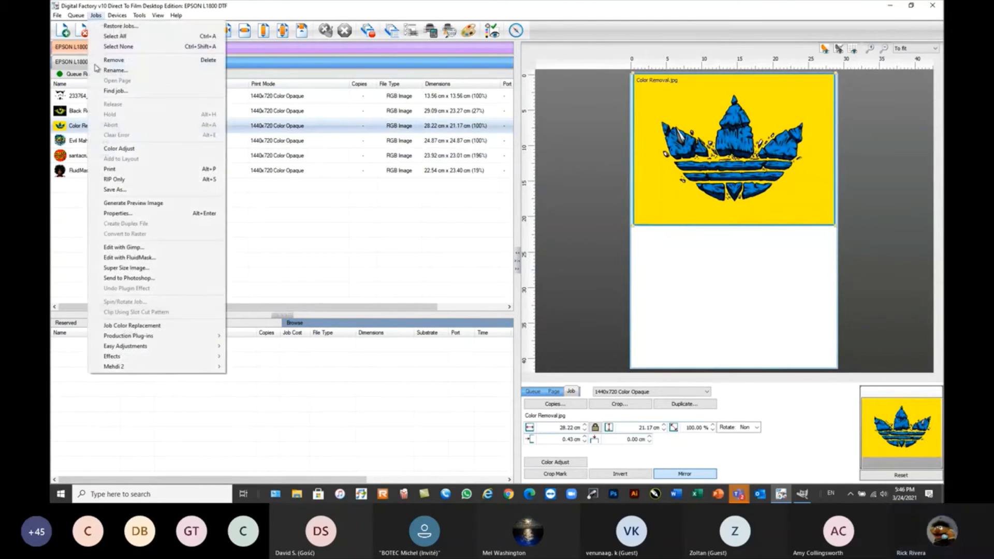
right_click(78, 128)
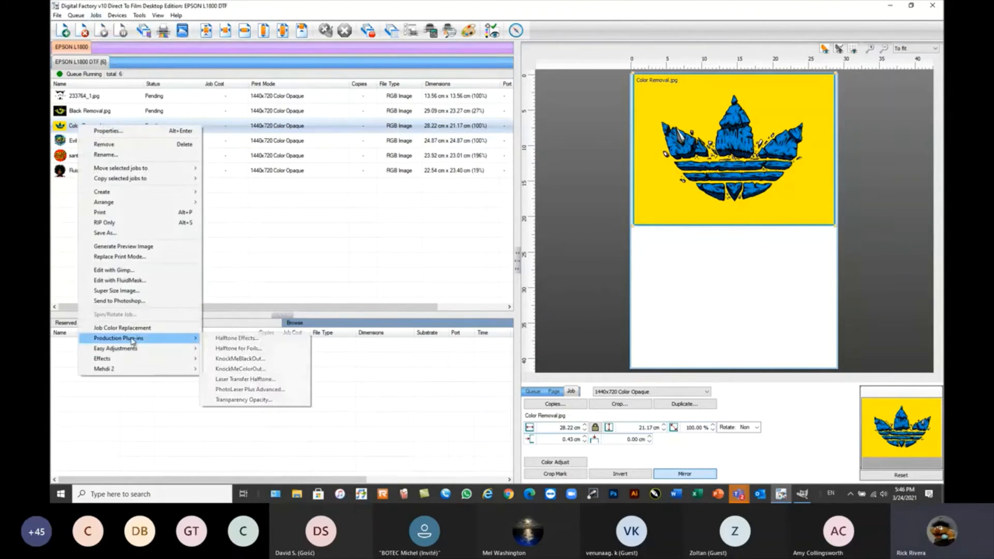
mouse_move(133, 341)
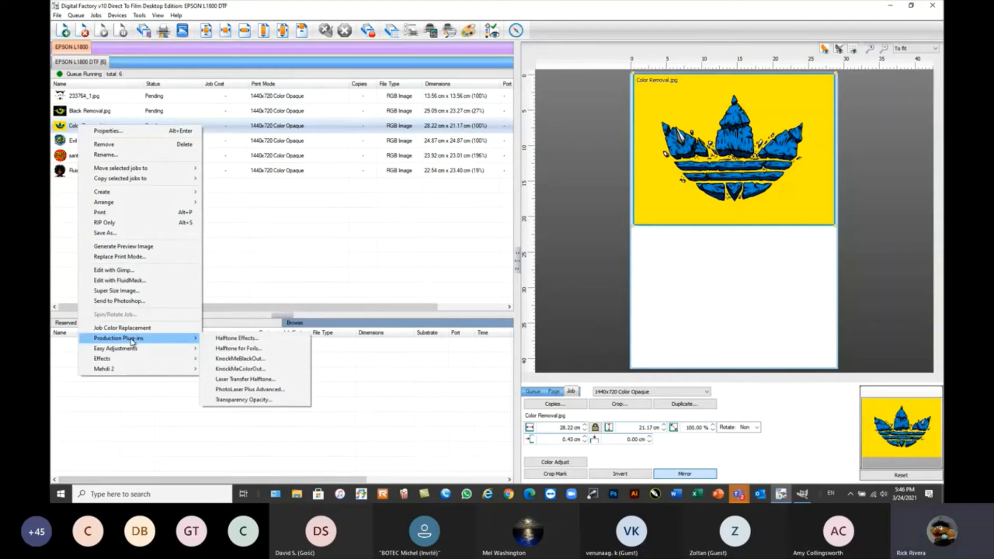
left_click(239, 369)
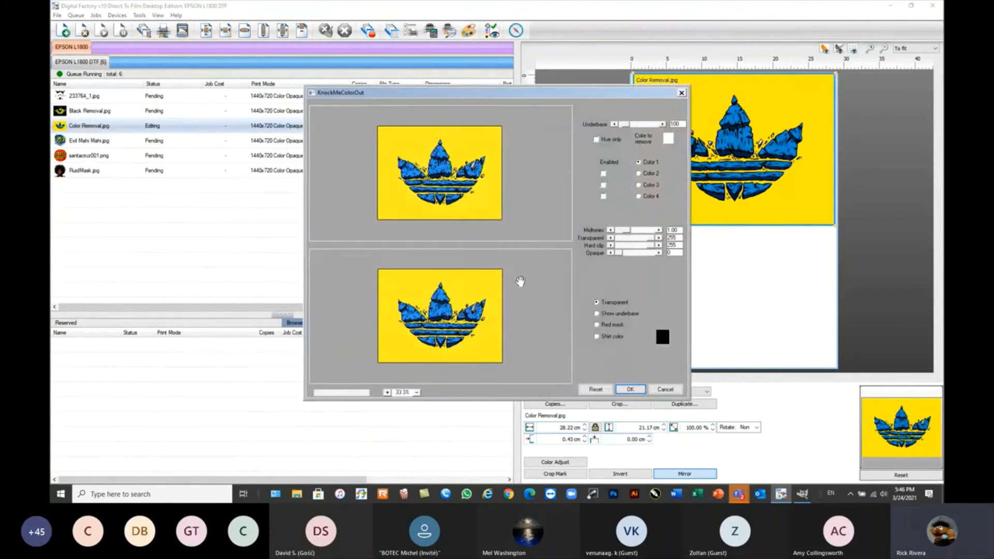
left_click(484, 141)
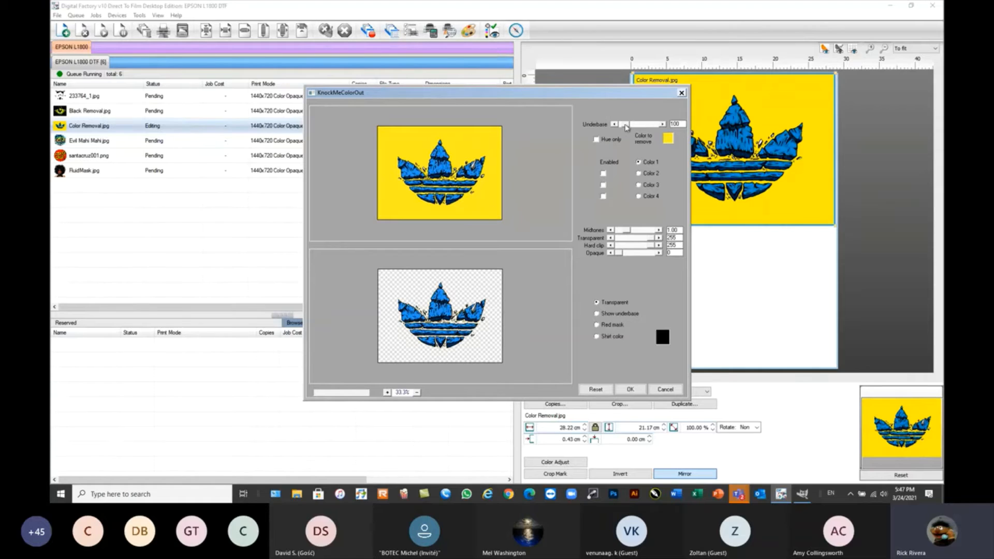
left_click_drag(631, 126, 635, 126)
Preview the color knockout on a light grey shirt color and on a green one.
left_click(597, 337)
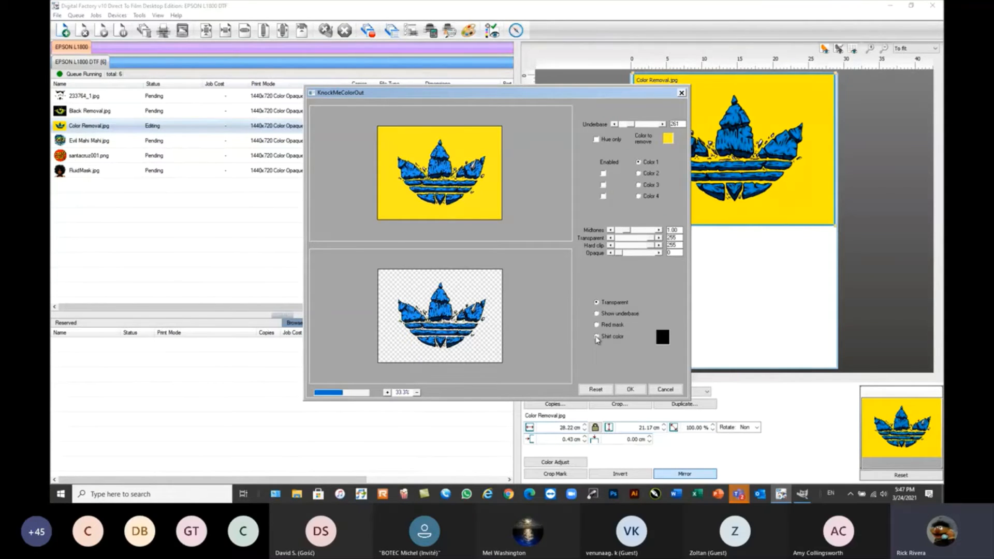
left_click(664, 338)
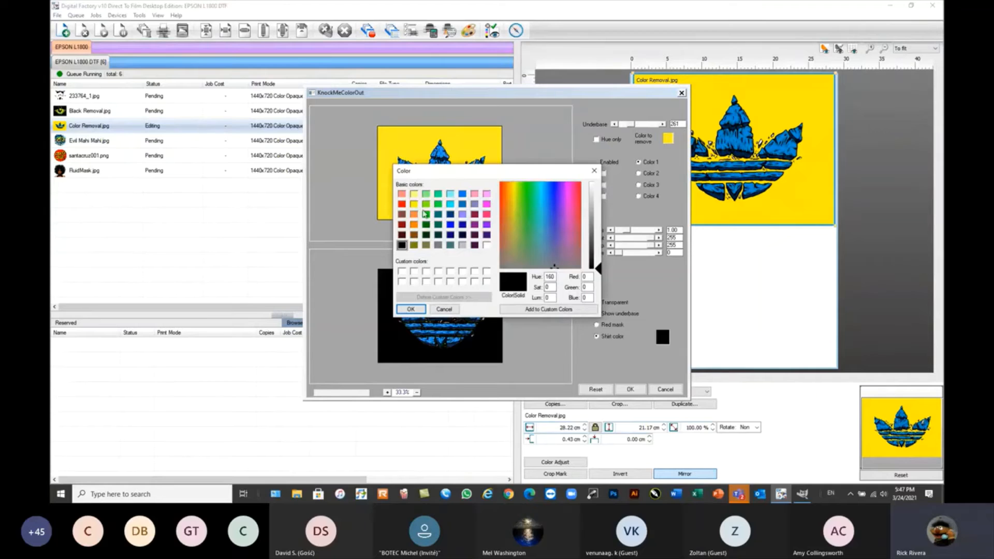
left_click(464, 248)
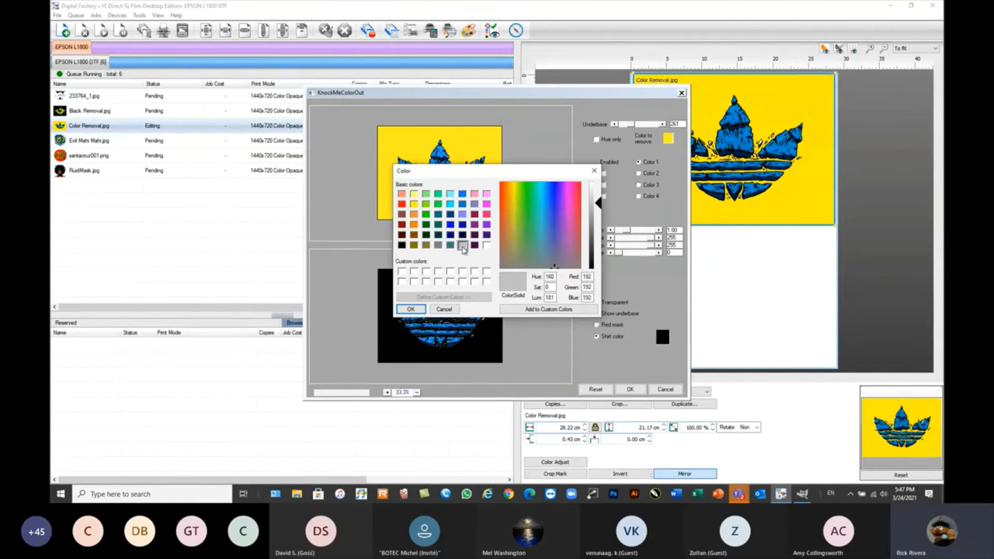
left_click(410, 309)
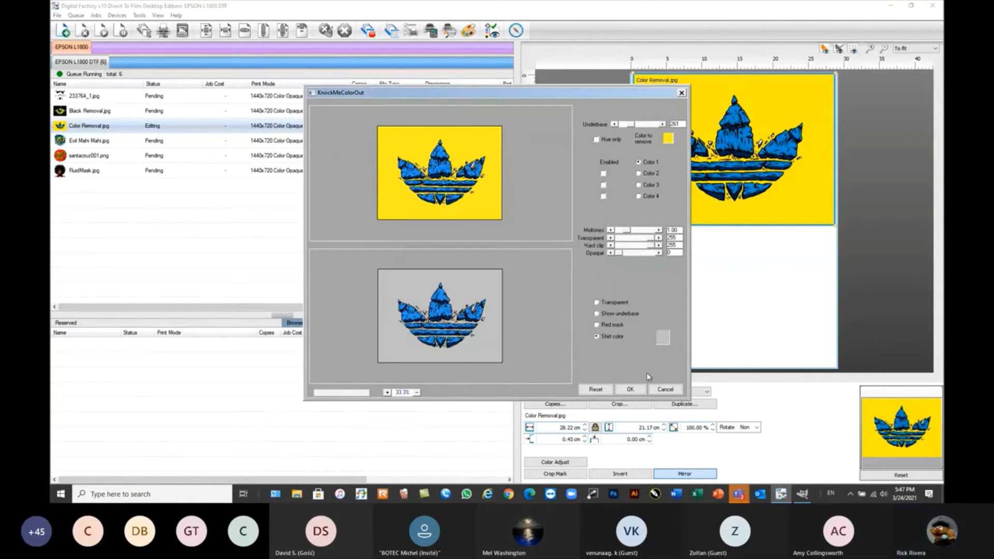
left_click(664, 338)
left_click(438, 204)
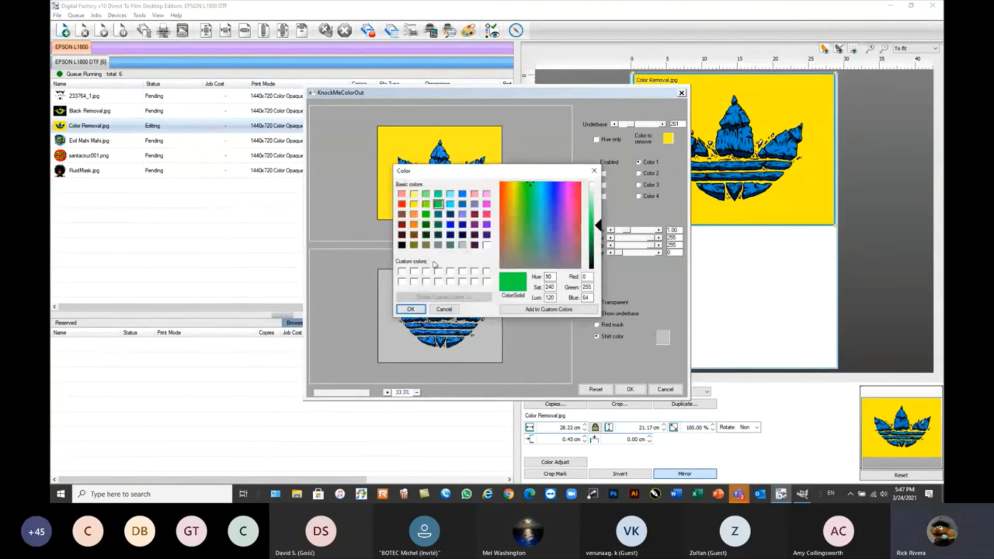
left_click(411, 309)
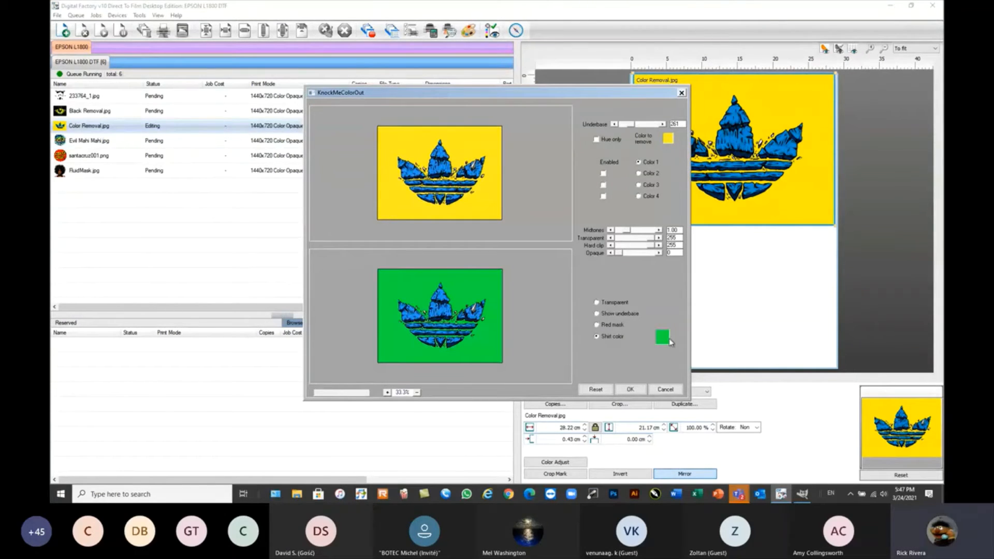
Preview the knocked-out artwork on a cyan shirt color and cancel KnockMeColorOut.
left_click(663, 337)
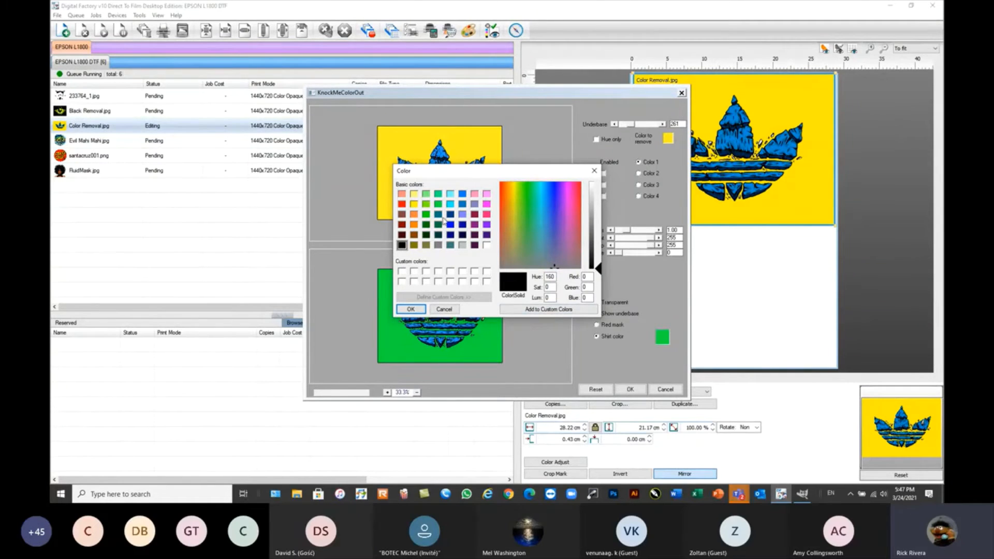
left_click(450, 245)
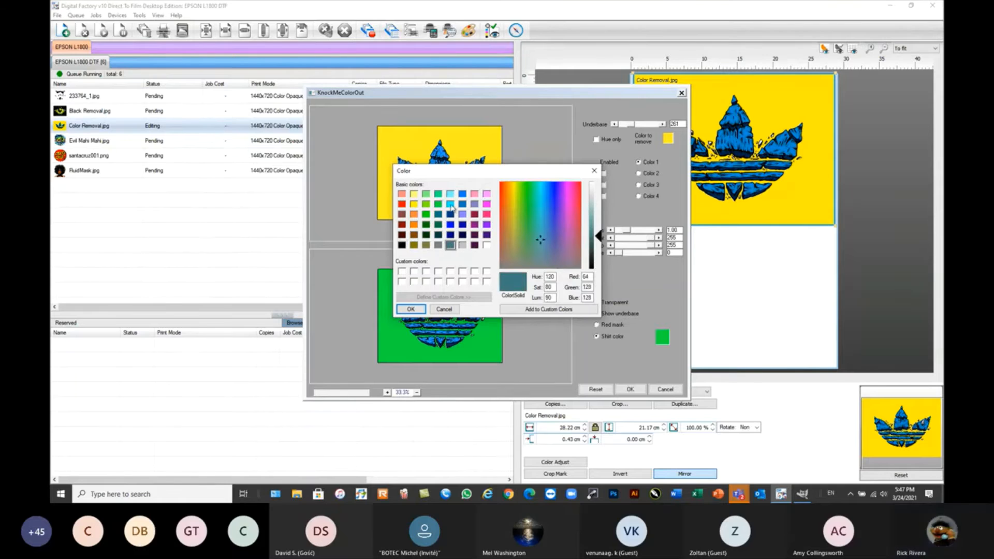
left_click(453, 205)
left_click(411, 309)
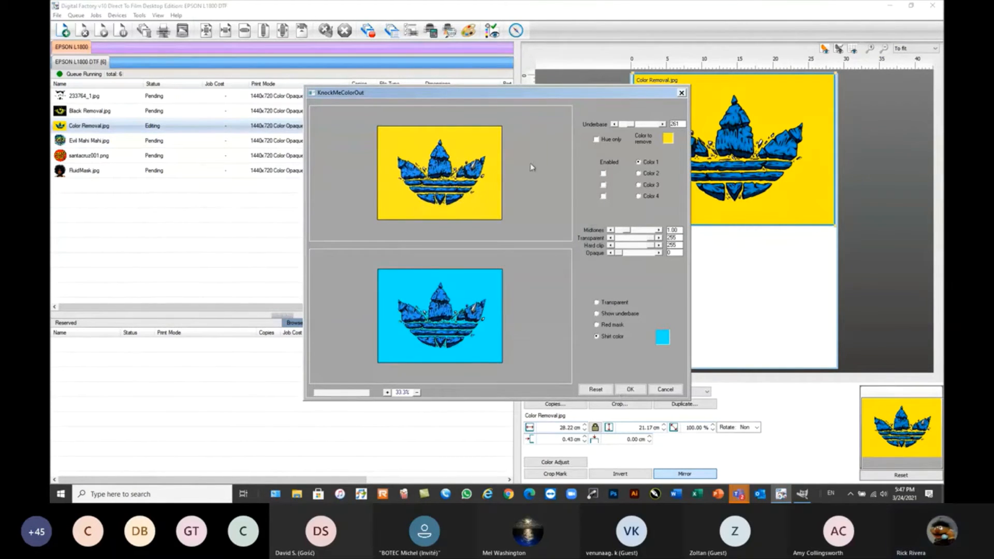
left_click(667, 391)
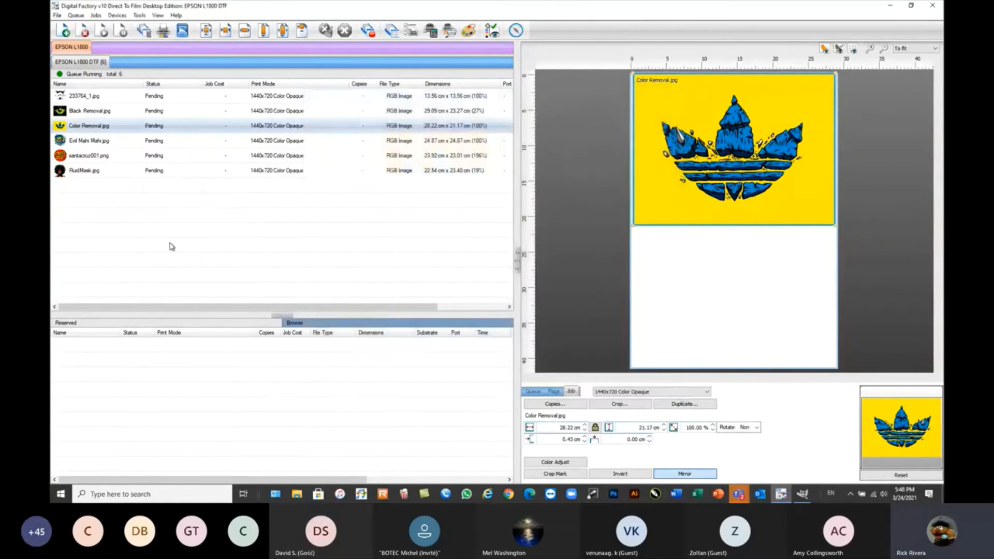
Start the KnockMeBlackOut plug-in on the Black Removal.jpg job.
left_click(90, 115)
right_click(89, 114)
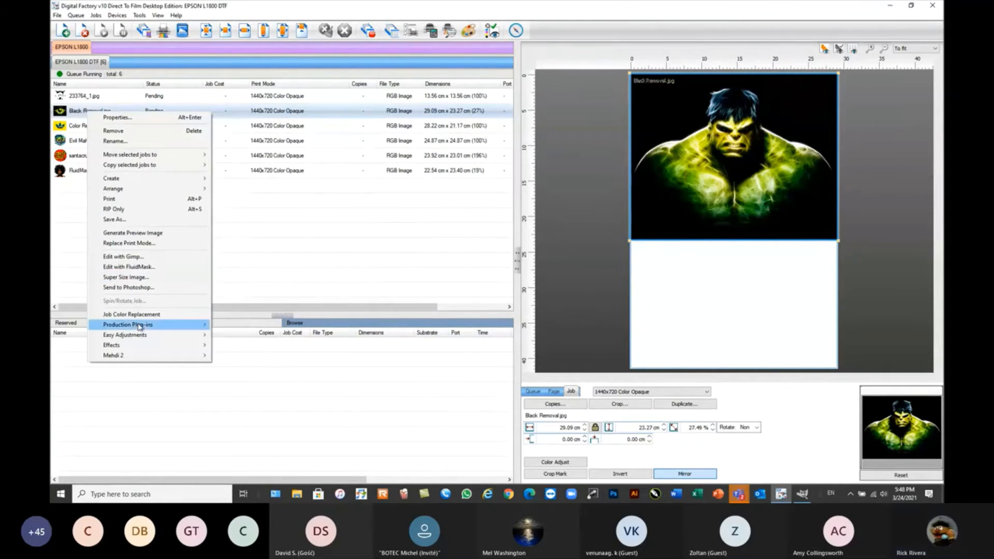
mouse_move(200, 325)
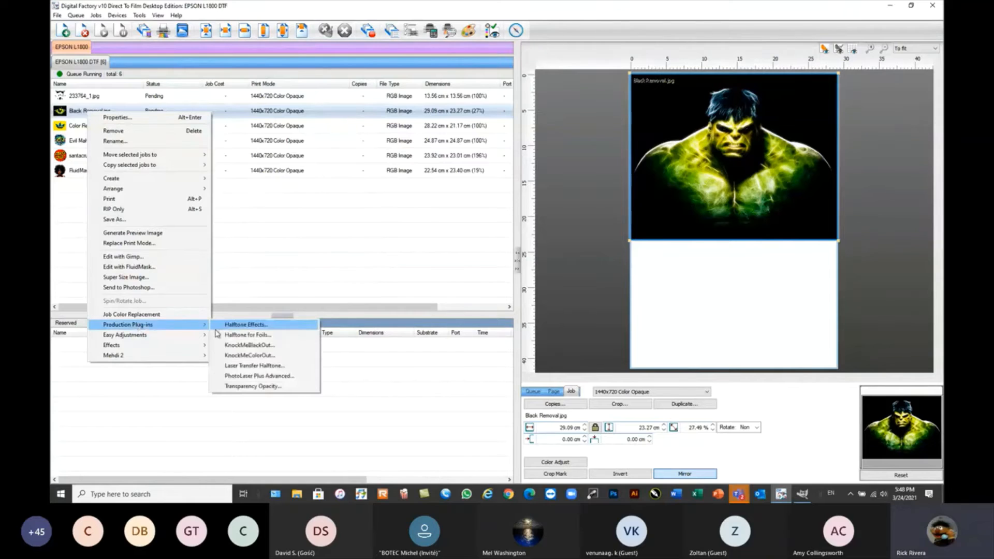
left_click(248, 345)
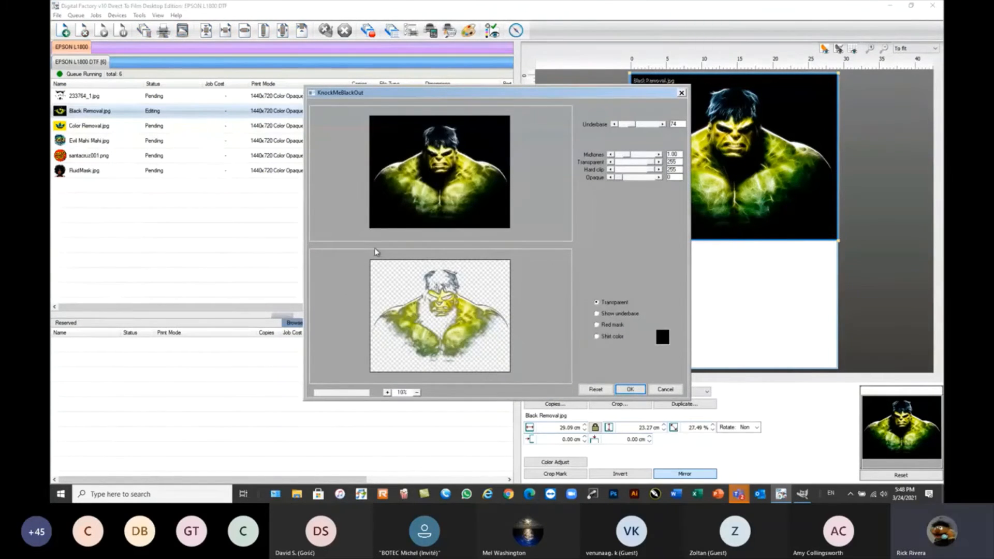
Try underbase 92, midtones 1.57, transparent 251 and opaque 114 for the black knockout, and reset the settings to their defaults.
left_click_drag(634, 128, 630, 129)
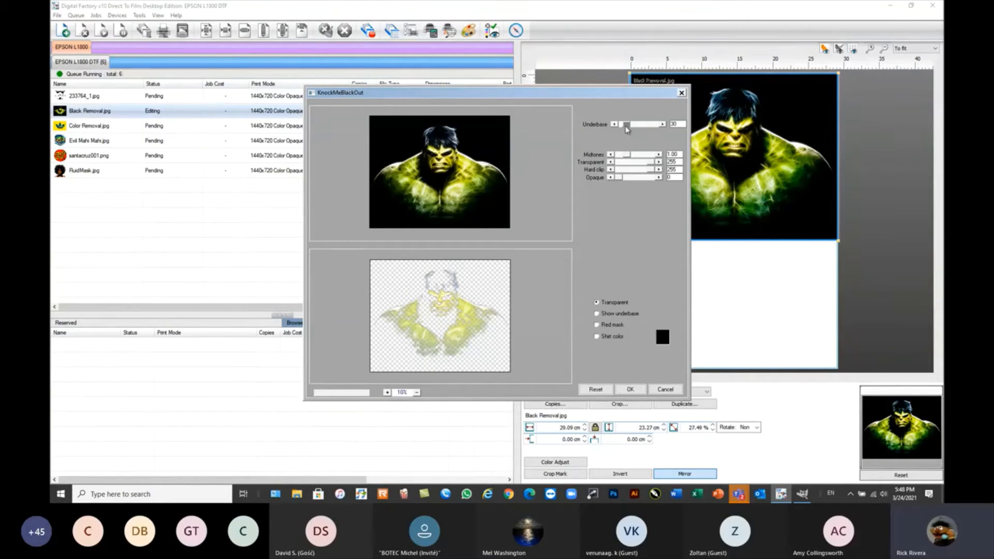
left_click_drag(627, 129, 628, 165)
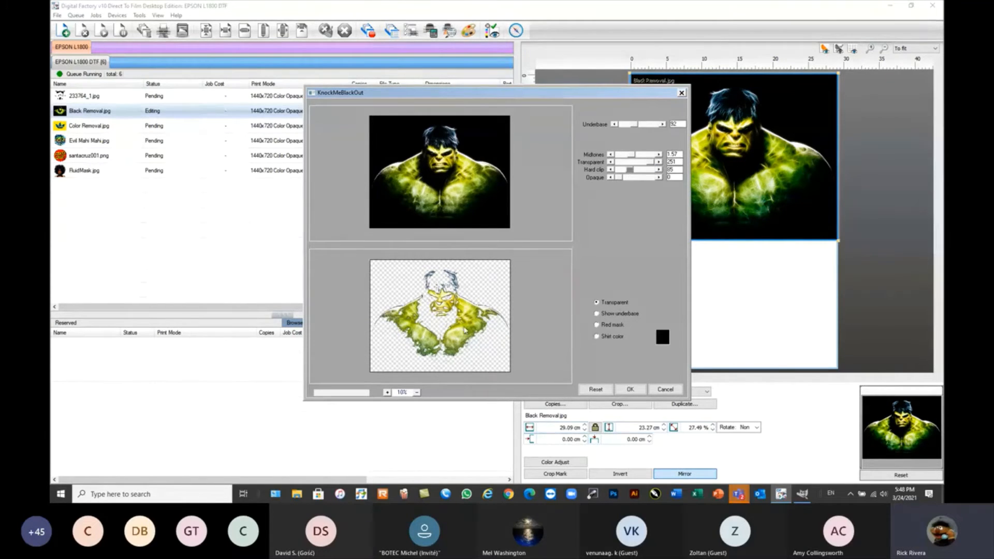
mouse_move(630, 170)
left_mouse_down()
mouse_move(654, 178)
mouse_move(637, 184)
left_mouse_up()
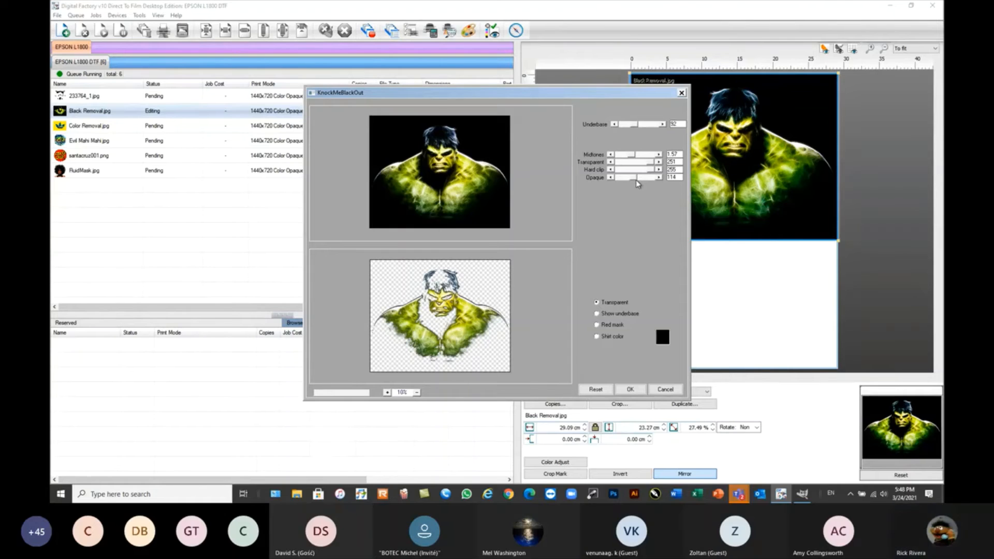
left_click(596, 389)
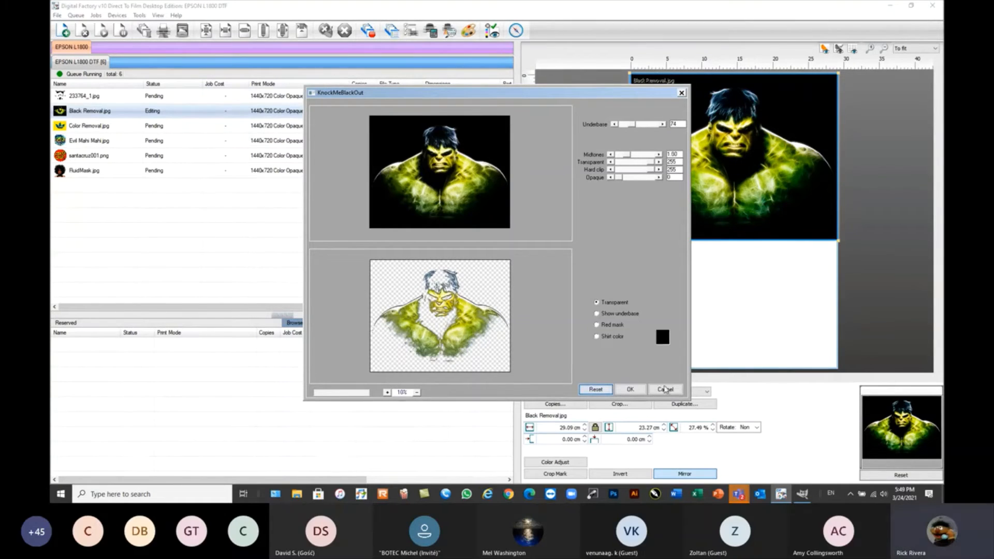
Apply the black knockout to the Black Removal.jpg job and inspect the artwork at 75%.
left_click(631, 390)
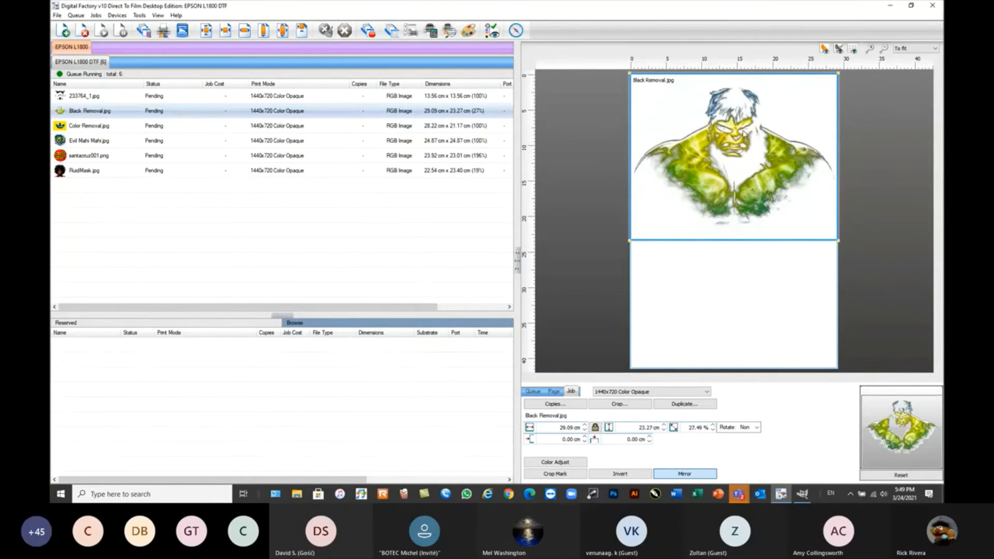
scroll(743, 131, "up", 4)
scroll(735, 128, "down", 2)
scroll(735, 130, "down", 1)
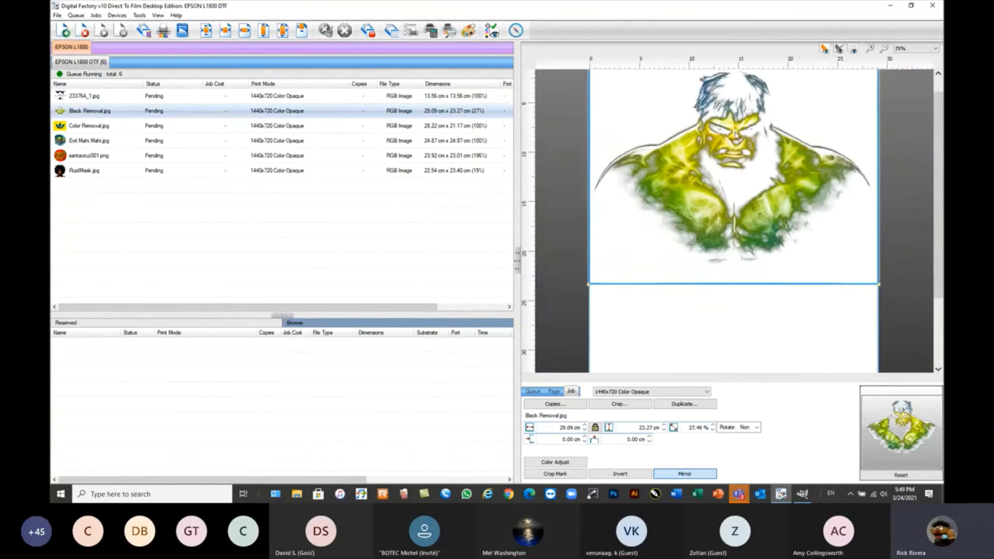
left_click(938, 73)
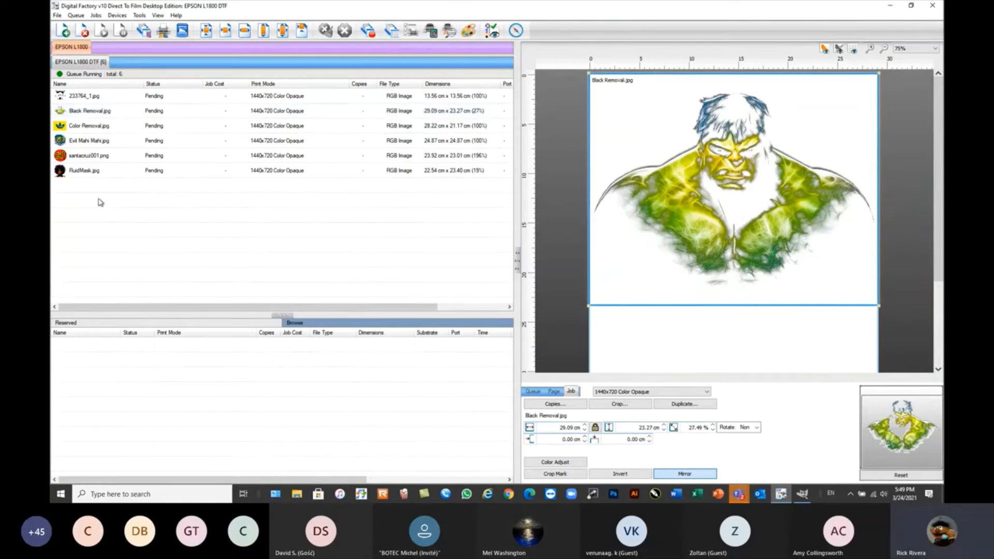
Select the 233764_1.jpg job and enlarge it to fill the 29.09 cm page width.
left_click(98, 201)
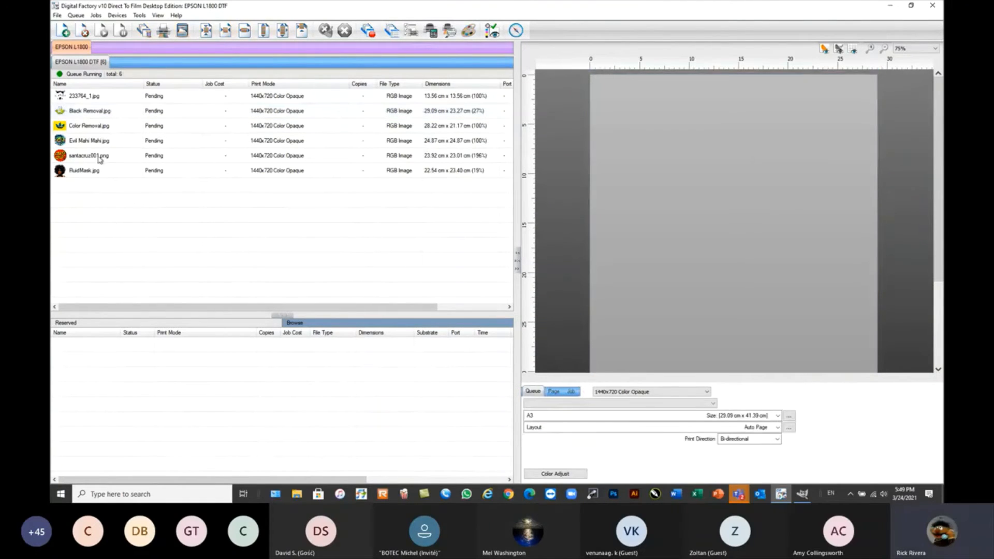
left_click(88, 98)
left_click(713, 123)
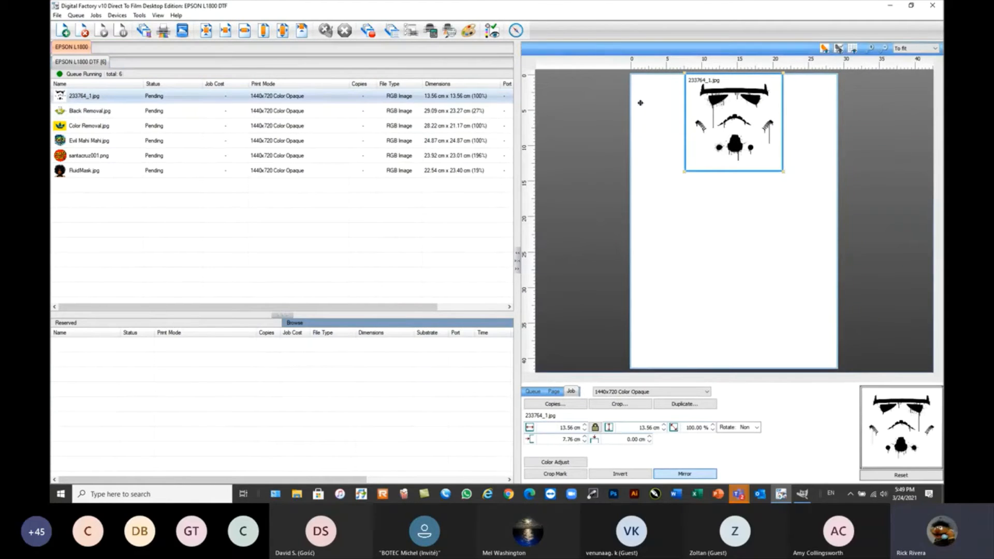
left_click(283, 30)
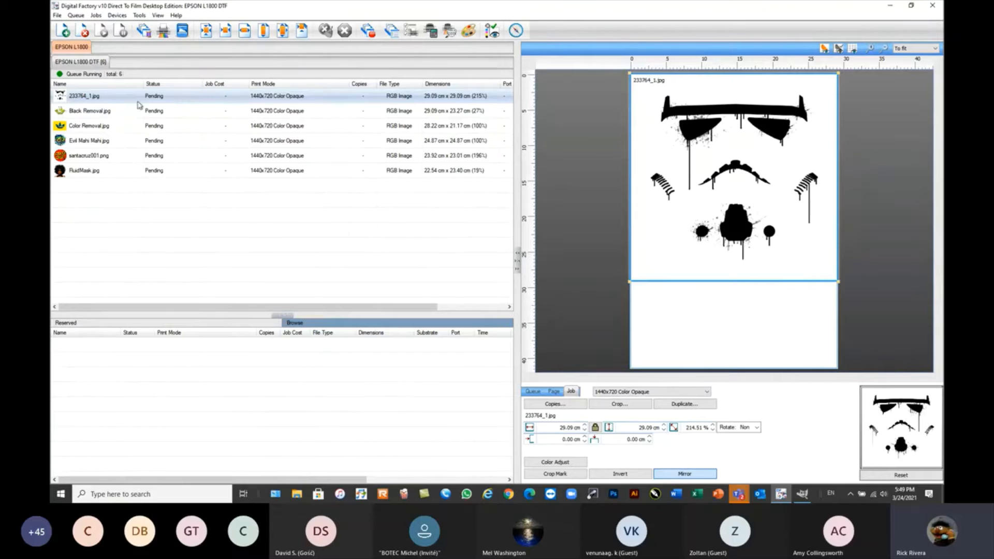
right_click(113, 95)
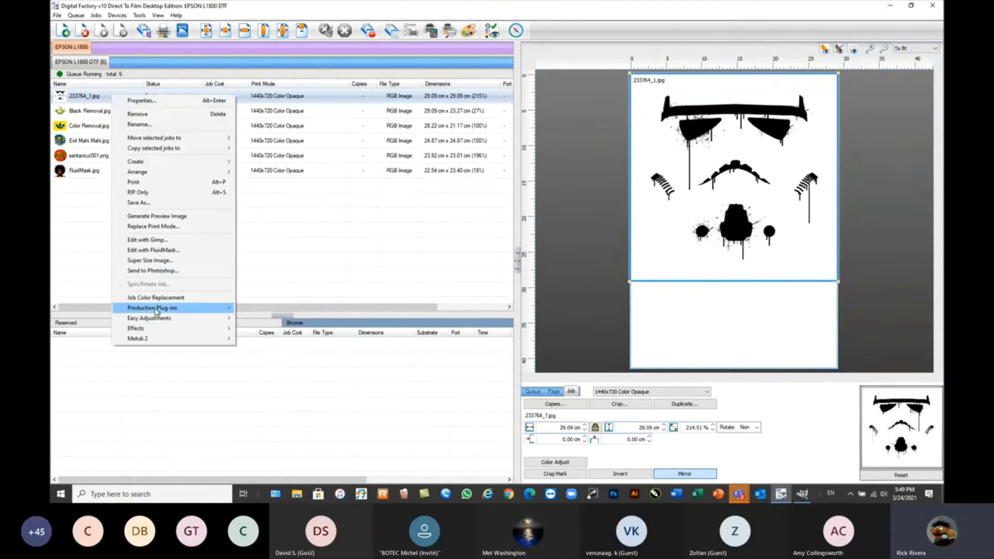
mouse_move(157, 308)
left_click(278, 340)
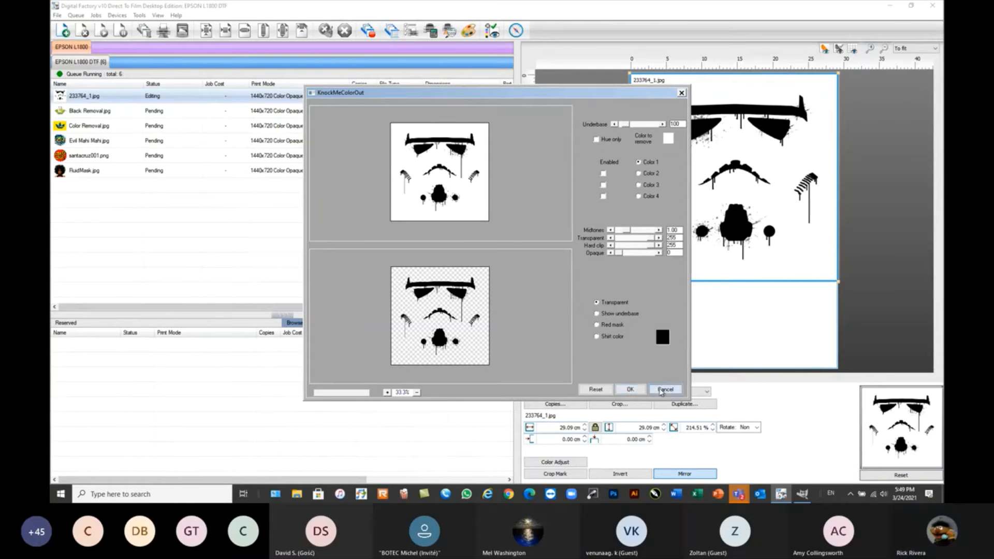
left_click(631, 390)
RIP the 233764_1.jpg job without printing and inspect its raw data with all films shown at 3.12%.
right_click(103, 101)
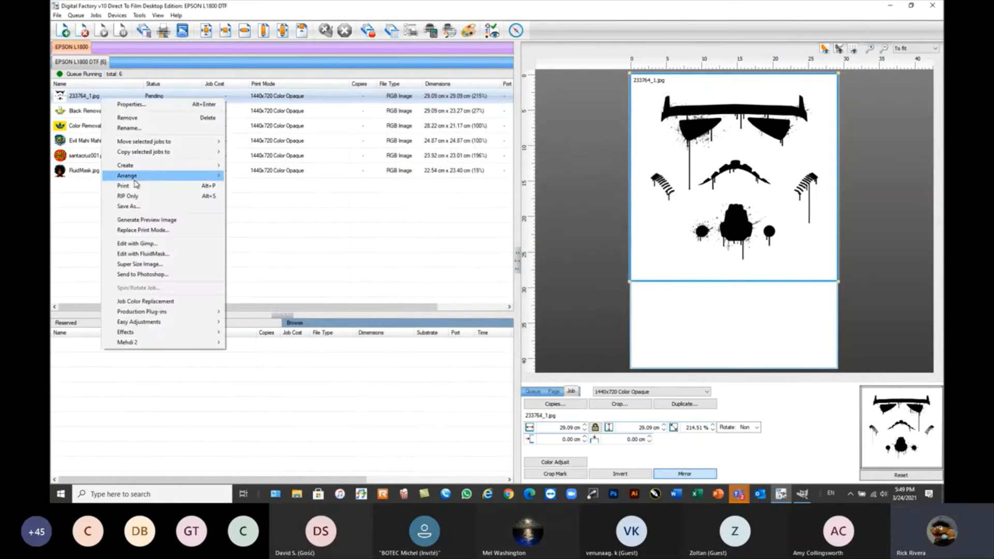
left_click(122, 195)
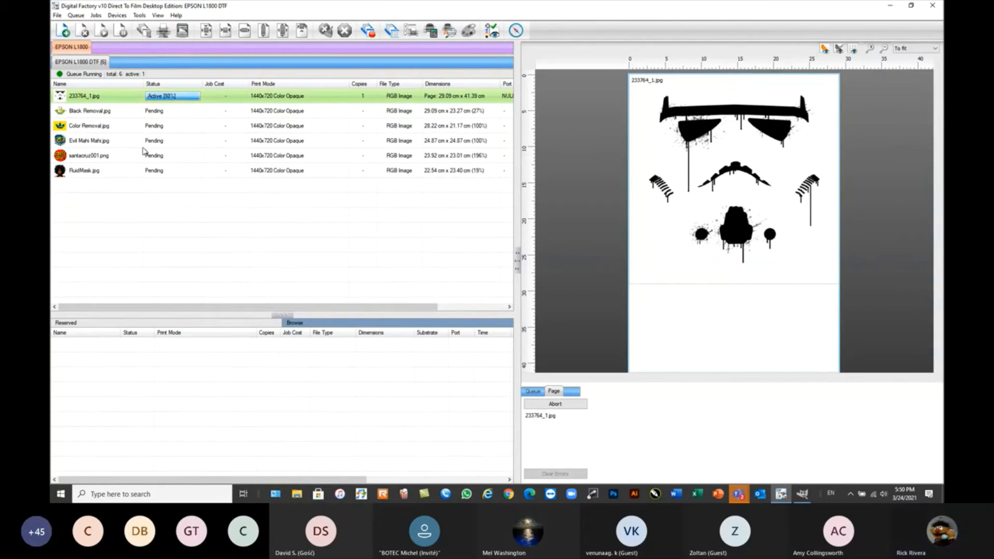
right_click(115, 102)
left_click(150, 209)
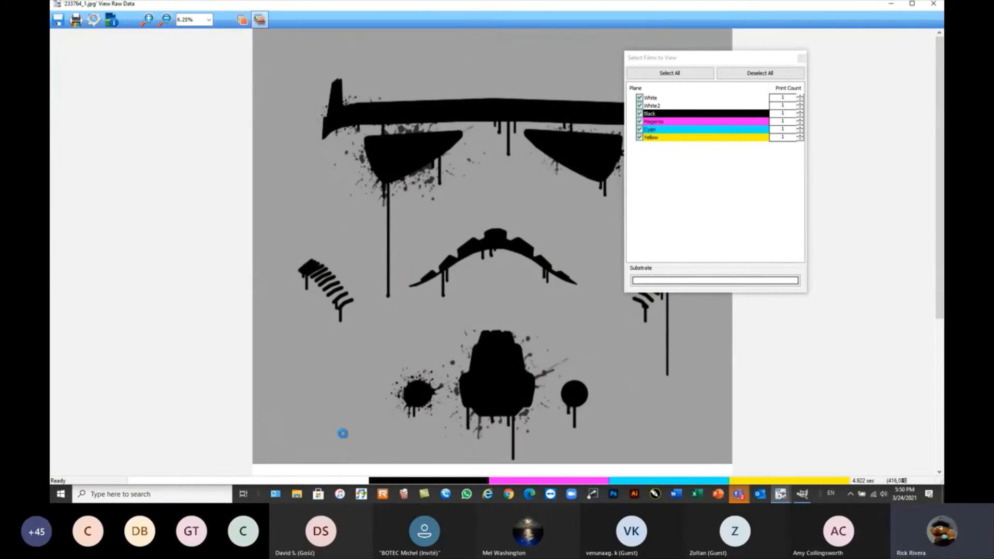
left_click(172, 22)
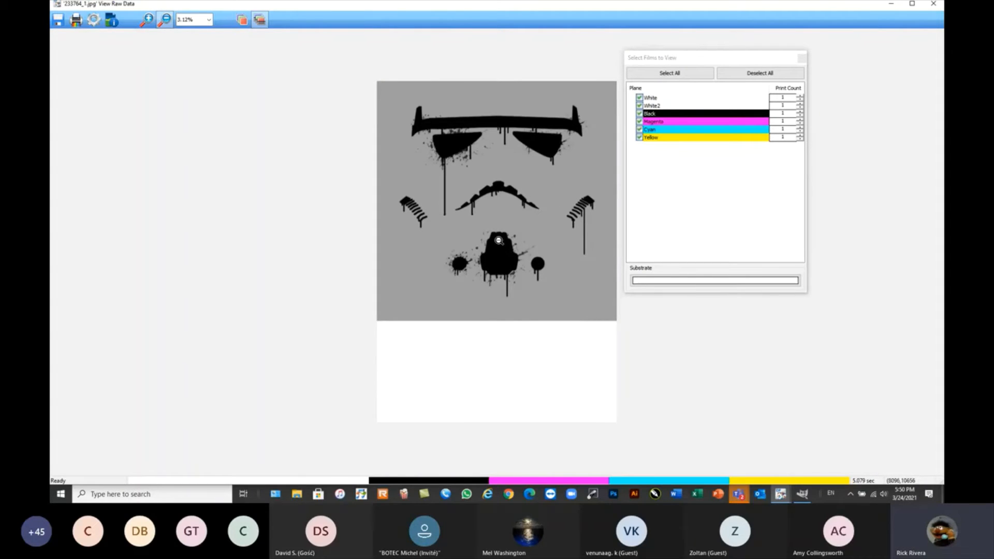
left_click(934, 5)
Reopen the spooled page of the 233764_1.jpg job for editing.
left_click(96, 97)
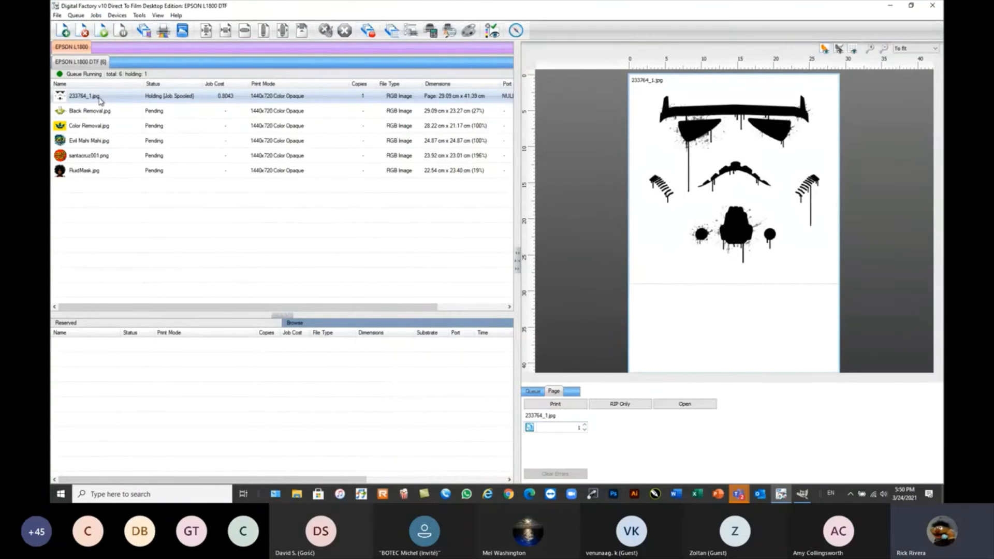
right_click(97, 98)
left_click(118, 149)
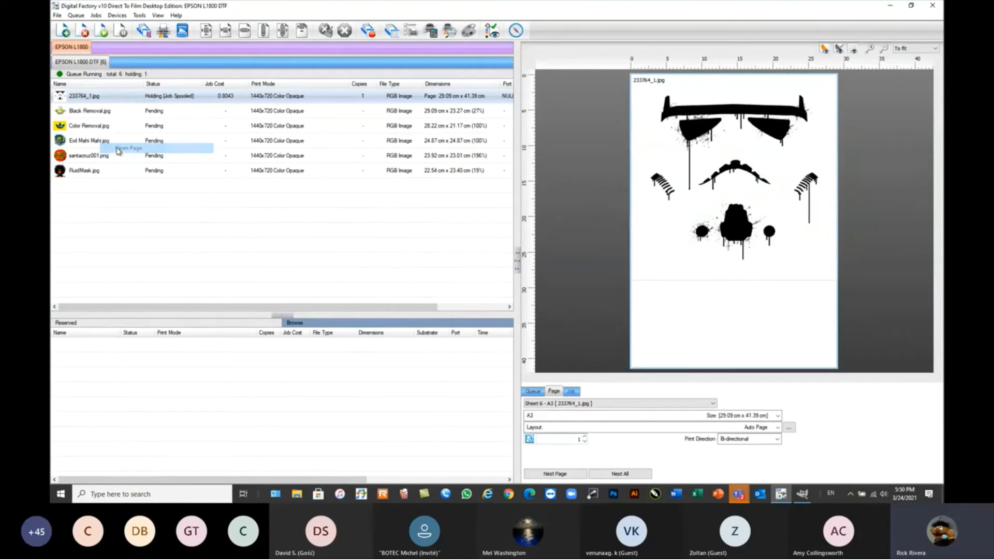
RIP the unmodified 233764_1.jpg job once more without printing and reopen its page.
left_click(99, 99)
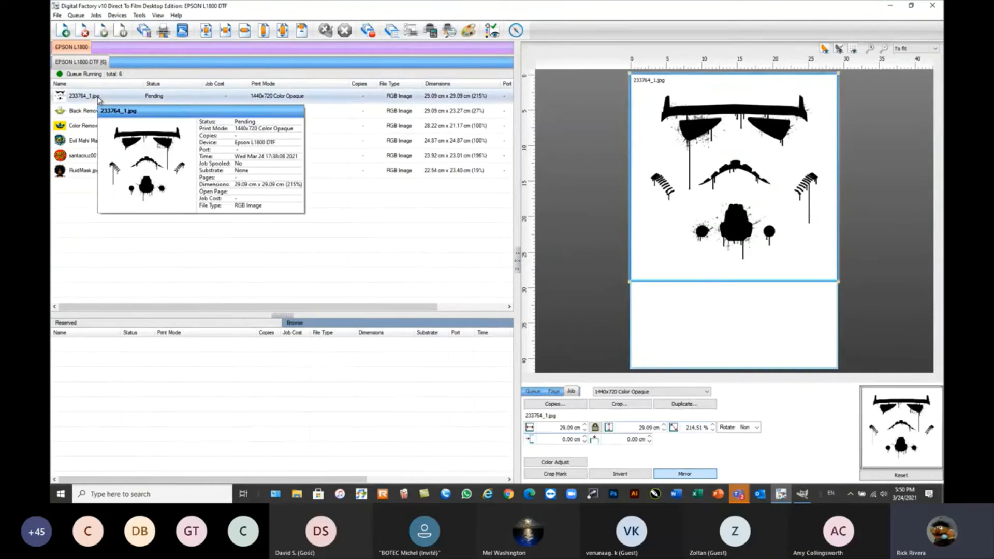
right_click(98, 99)
left_click(125, 197)
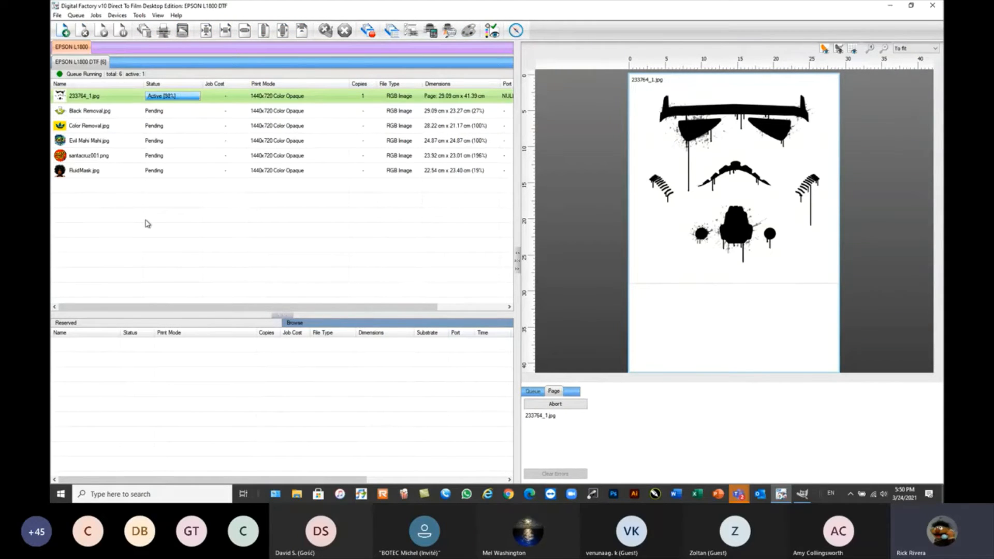
right_click(103, 96)
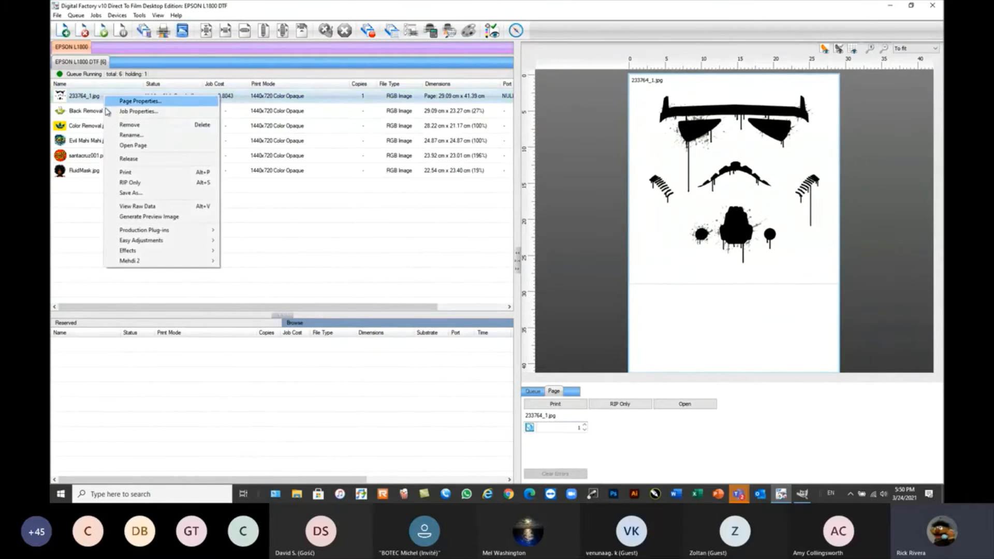
left_click(137, 146)
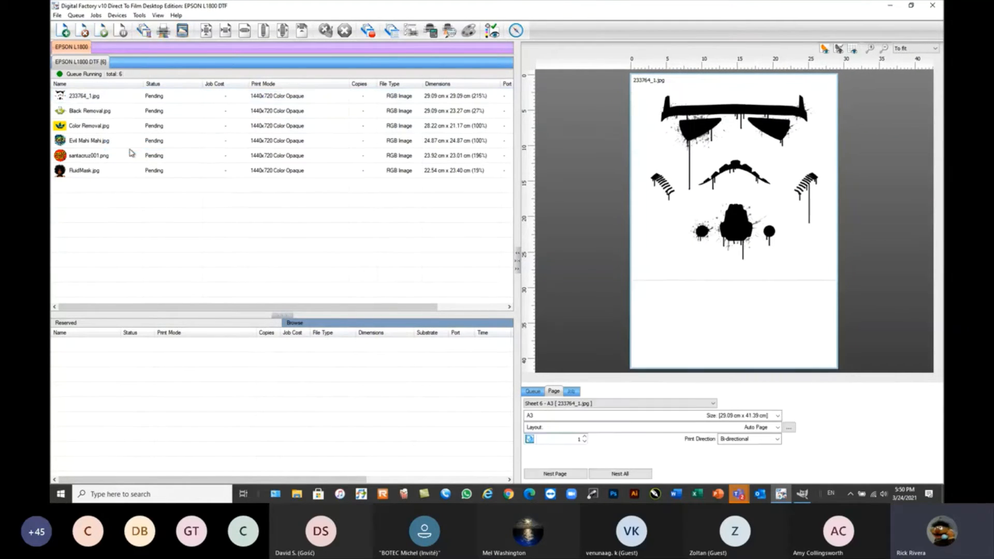
Apply KnockMeColorOut to the 233764_1.jpg job to remove white, keeping underbase 100 and midtones 1.00.
left_click(147, 96)
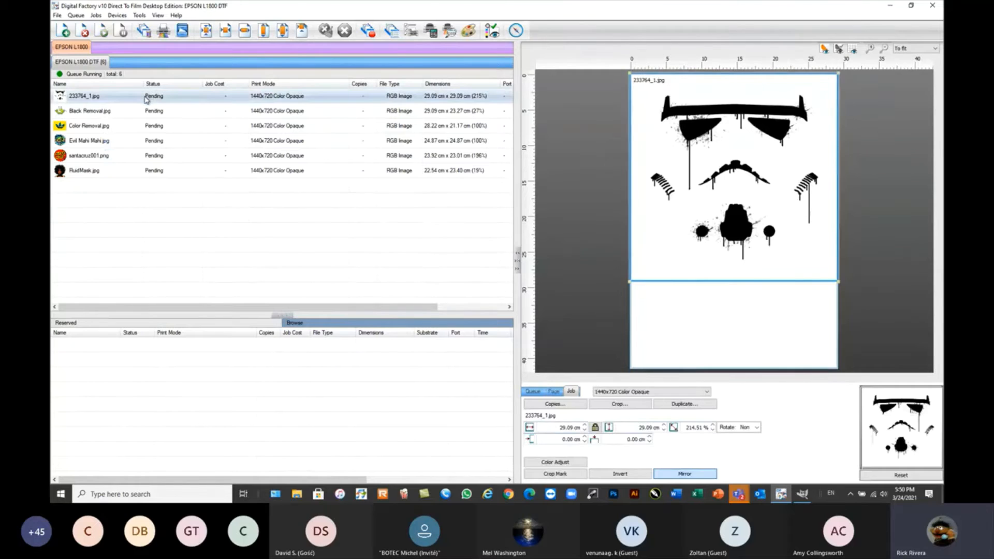
mouse_move(146, 100)
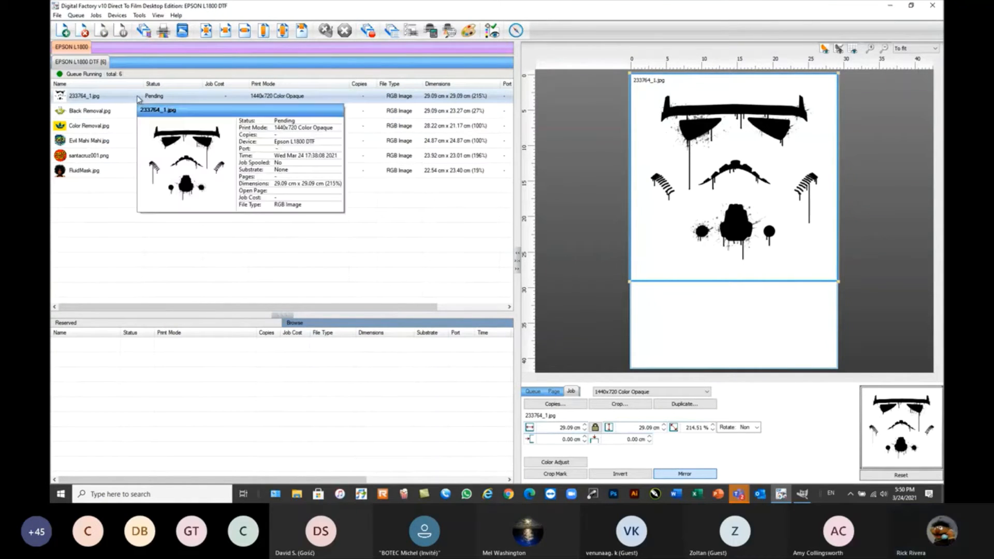
right_click(137, 97)
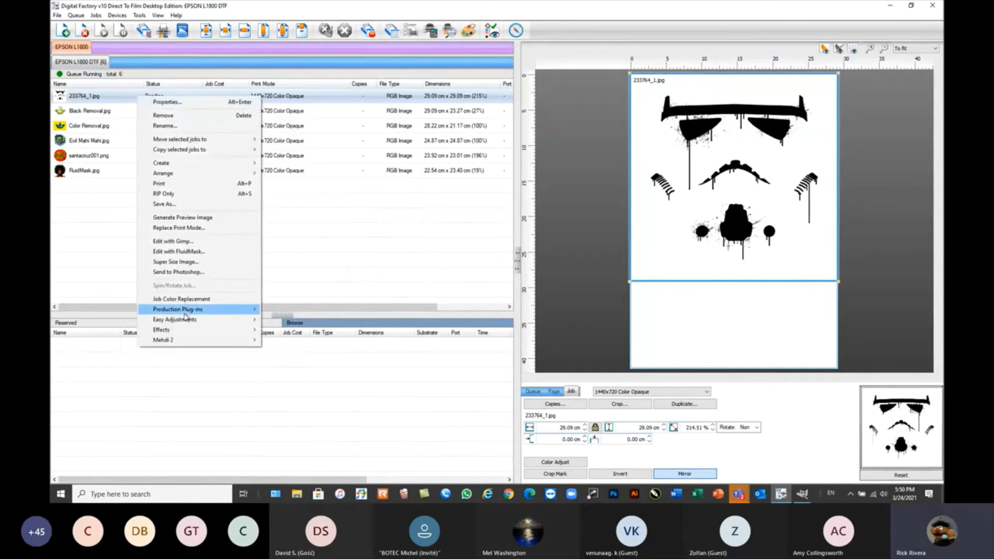
mouse_move(200, 311)
left_click(288, 341)
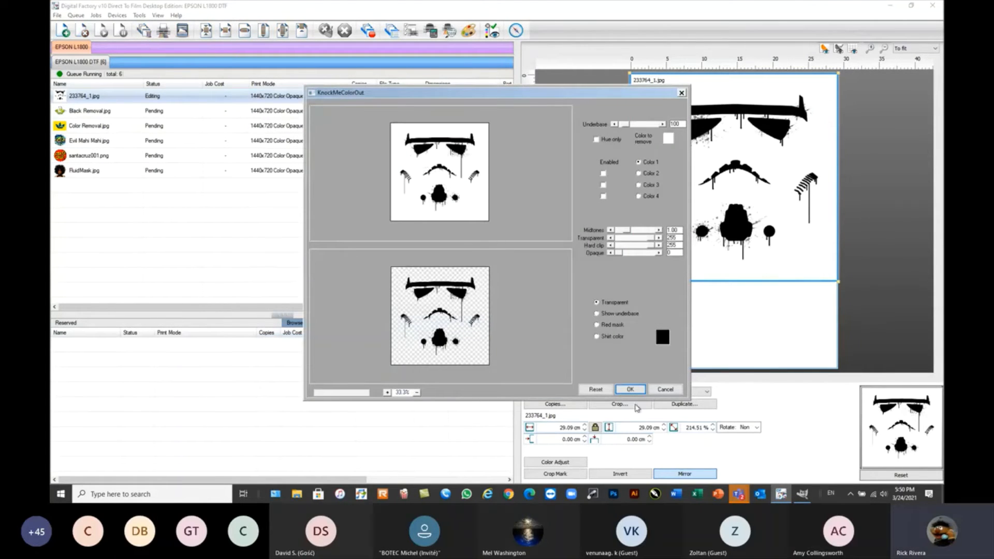
left_click(634, 391)
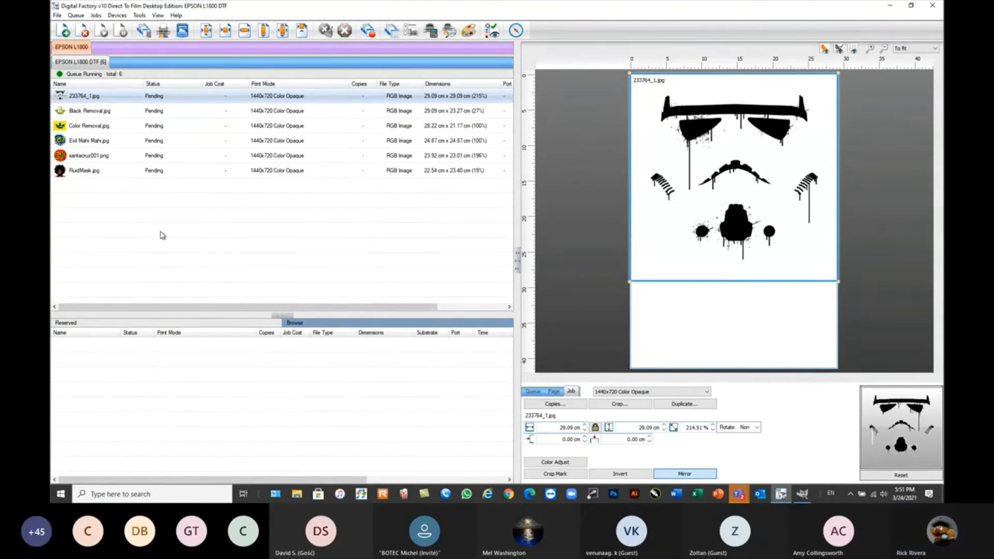
RIP the knocked-out 233764_1.jpg job without printing and open its raw data.
right_click(99, 96)
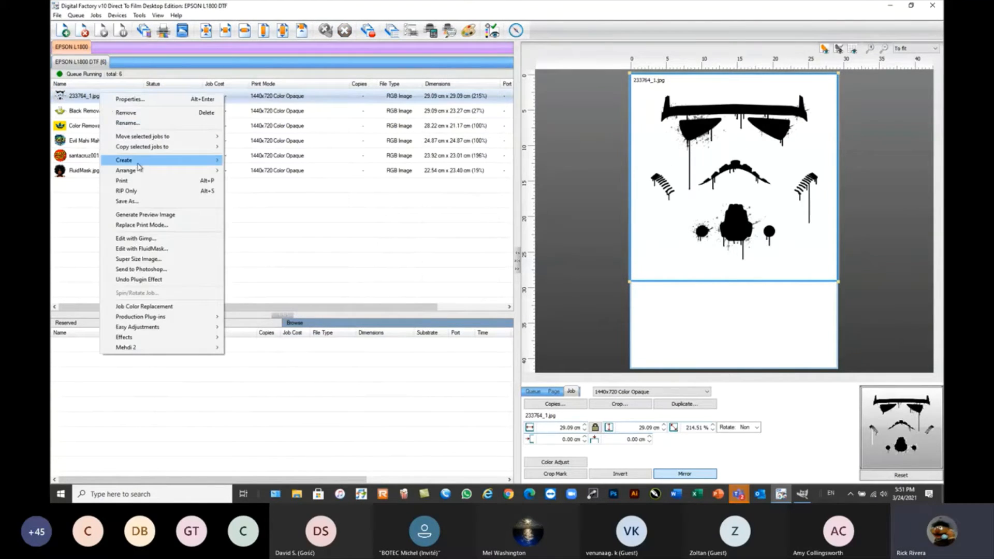
left_click(132, 195)
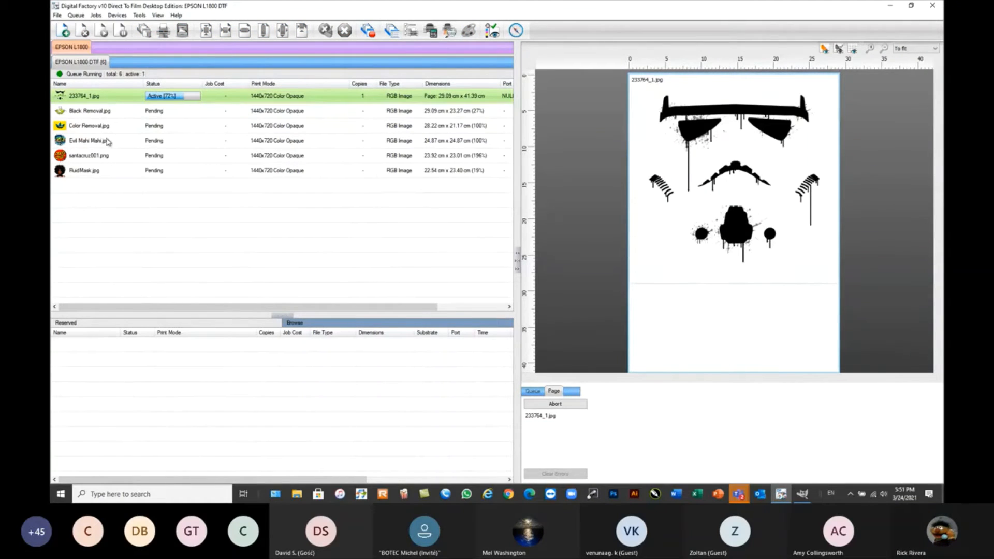
mouse_move(93, 99)
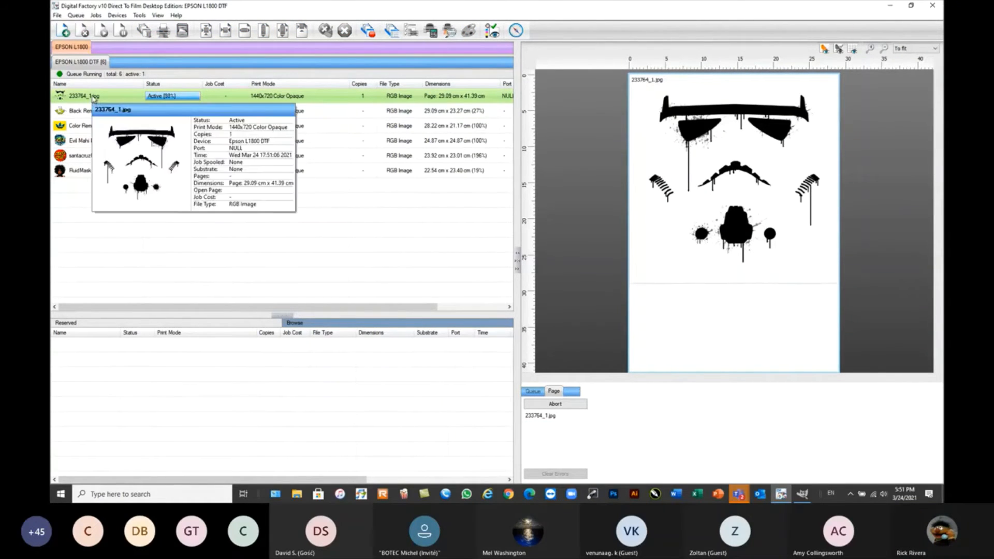
right_click(92, 95)
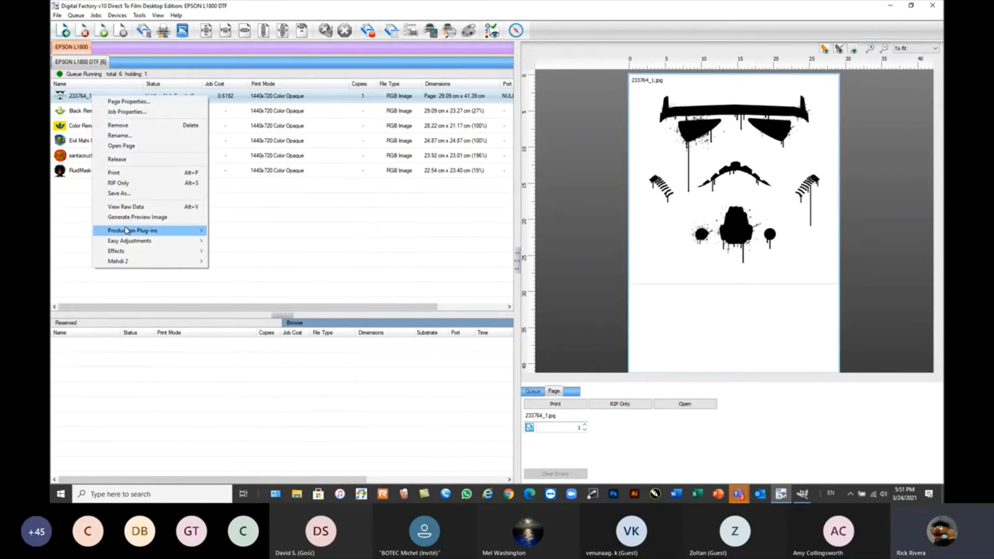
left_click(131, 208)
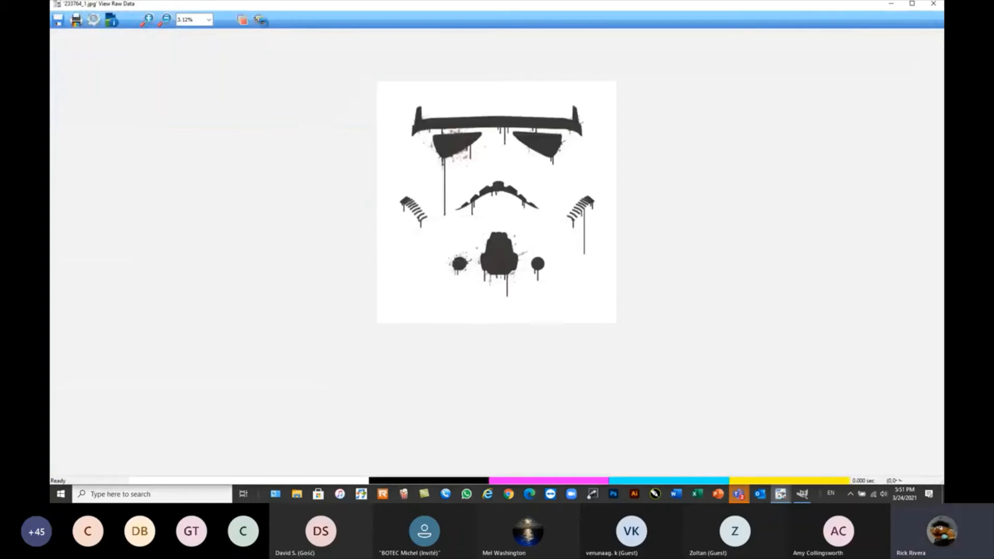
Inspect only the White and White2 films, show all films again and close the raw data view.
left_click(260, 20)
left_click(260, 21)
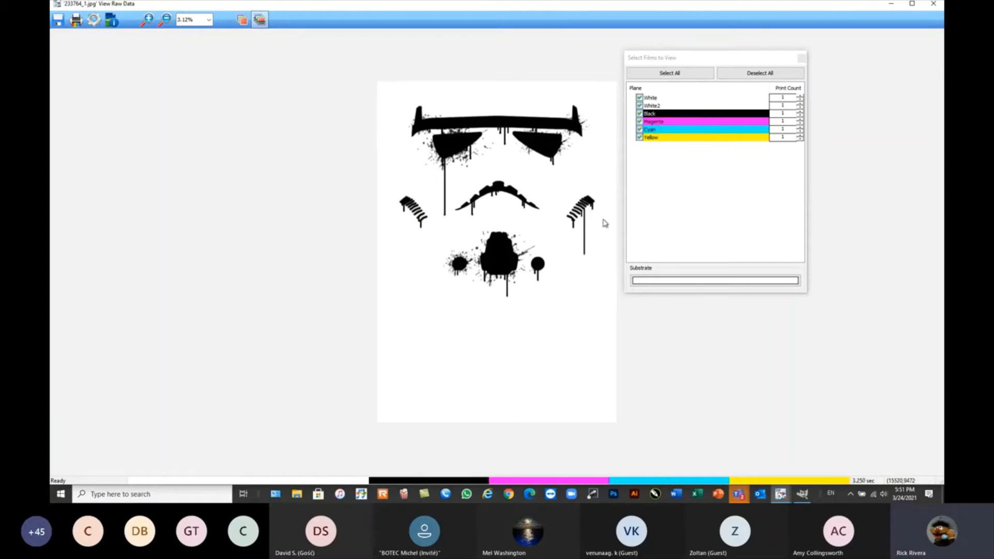
left_click(736, 77)
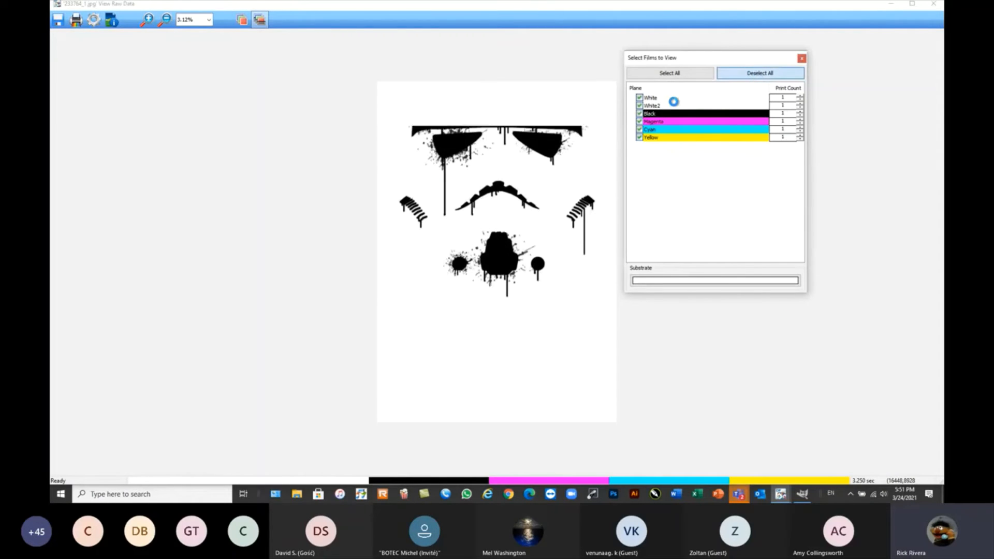
left_click(640, 98)
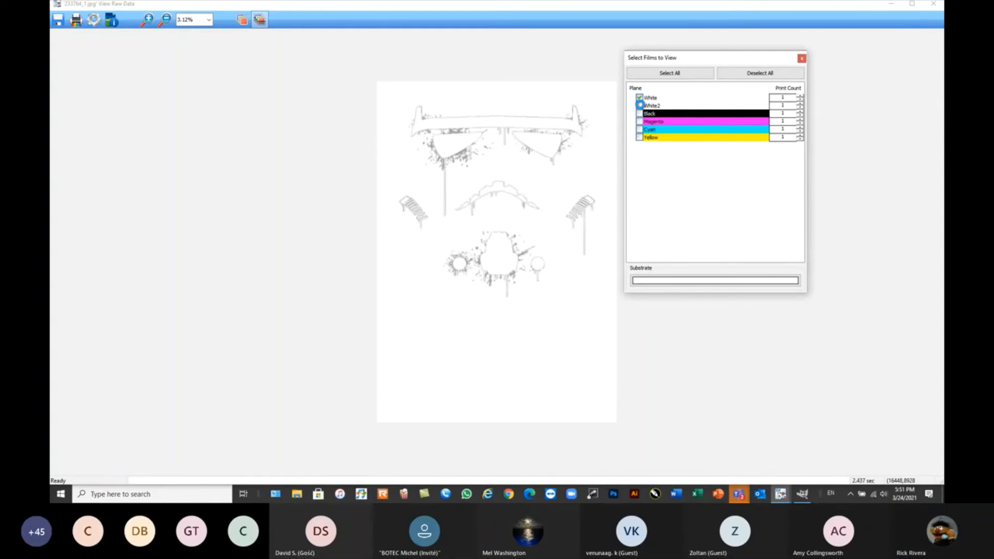
left_click(641, 106)
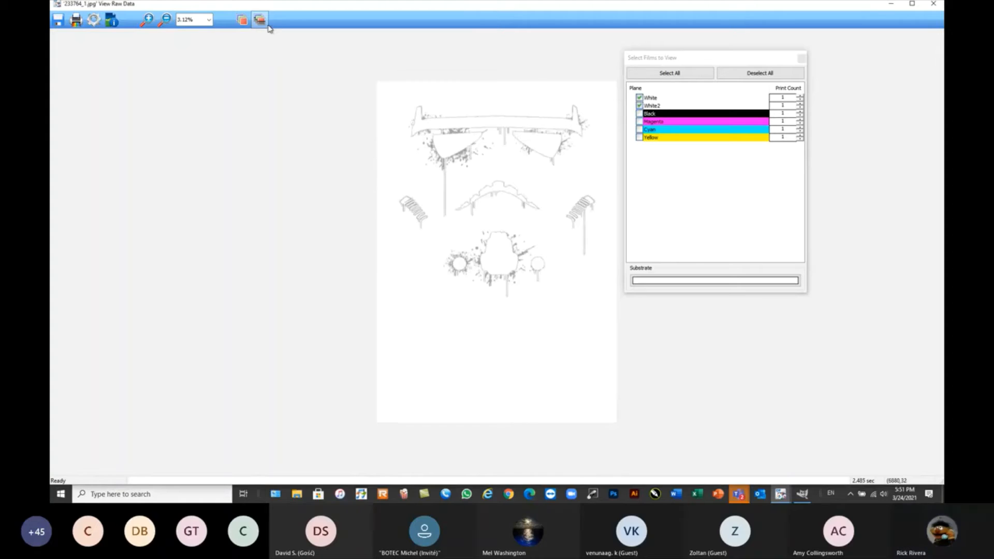
left_click(669, 74)
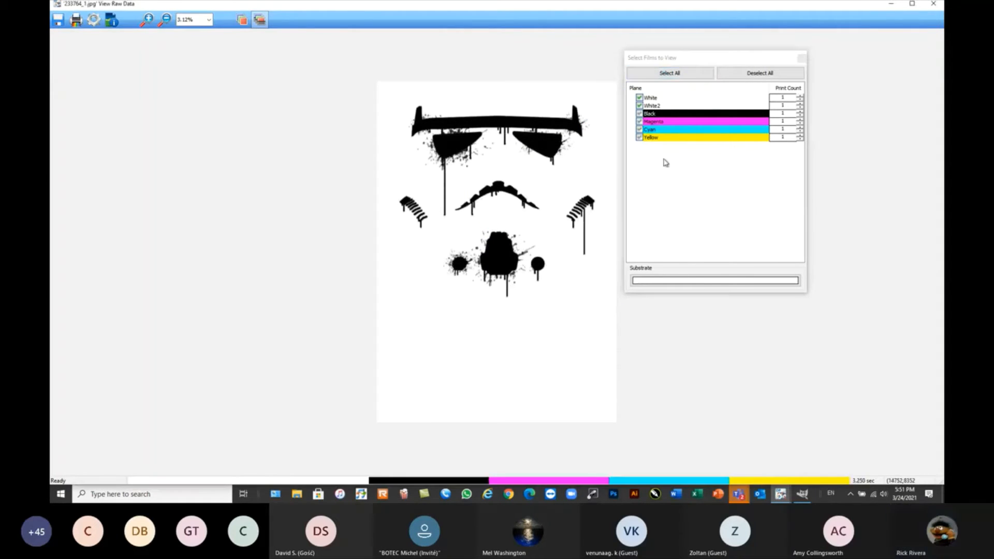
left_click(934, 4)
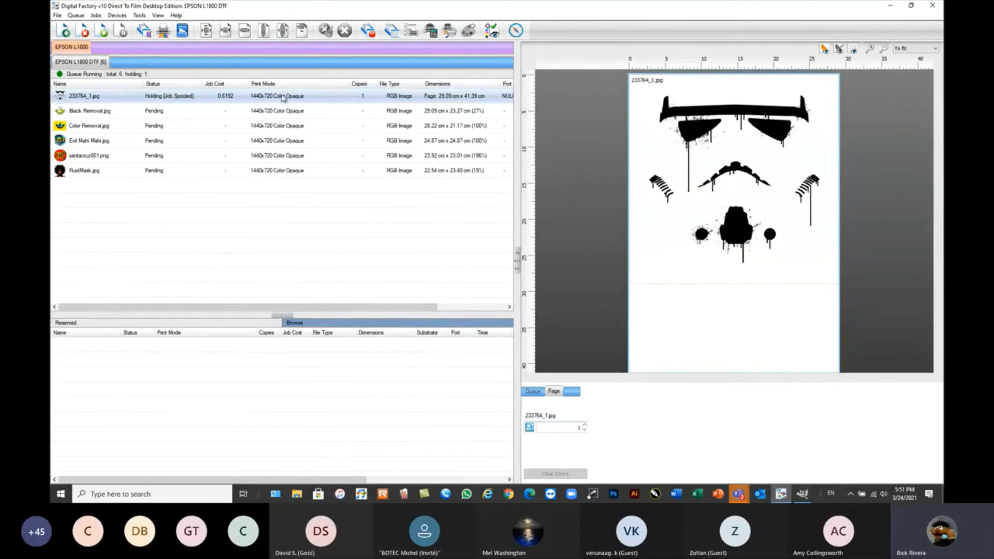
Reopen the spooled 233764_1.jpg page and view the job's ticket properties, cancelling without changes.
right_click(144, 95)
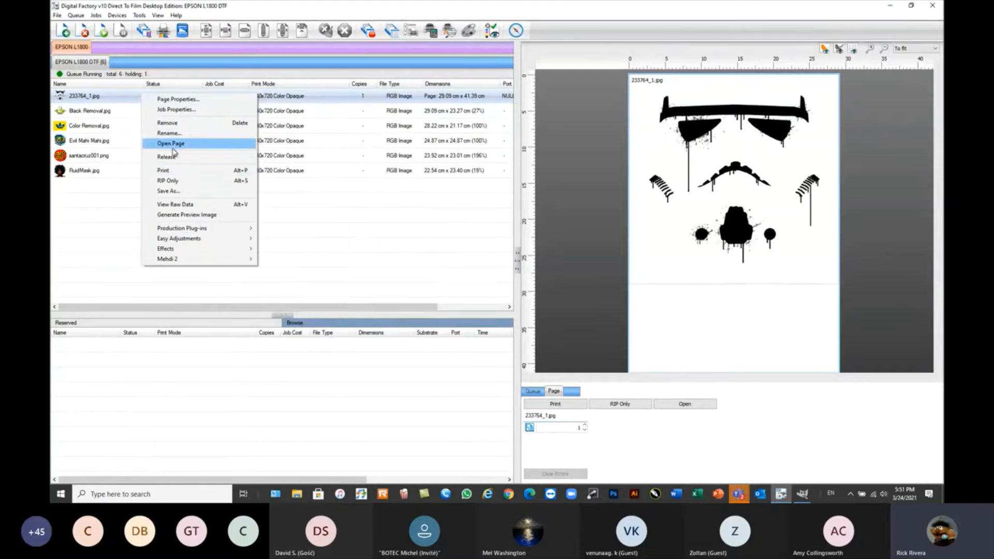
left_click(115, 99)
right_click(133, 99)
left_click(151, 148)
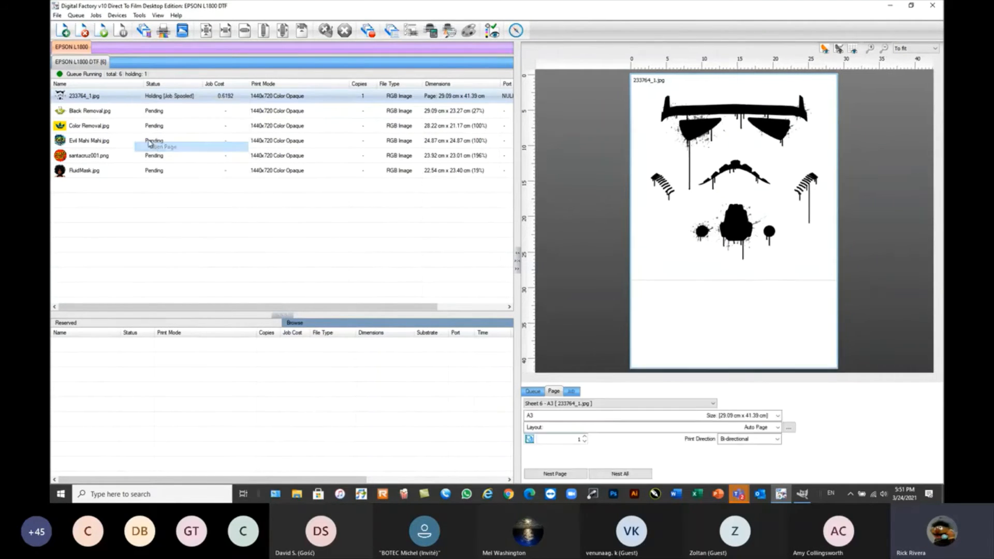
double_click(120, 97)
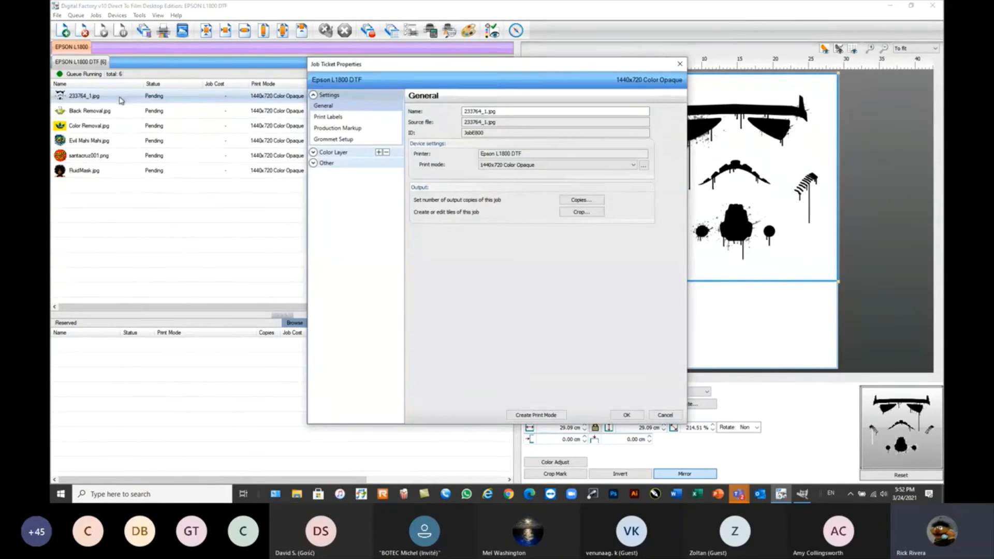
left_click(662, 416)
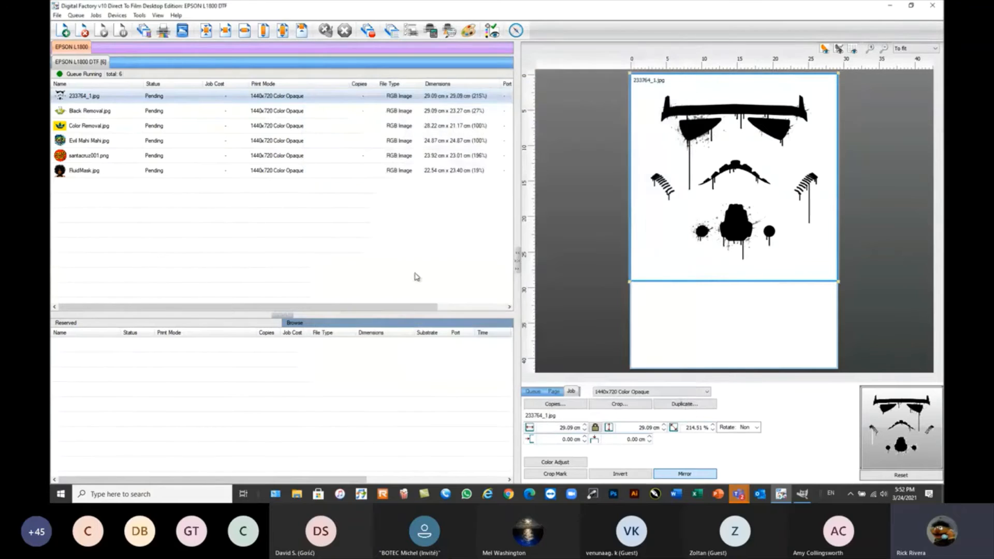
Set the 233764_1.jpg job's underbase strength to Strong 100% White under black and its maximum white ink to 100%.
double_click(90, 98)
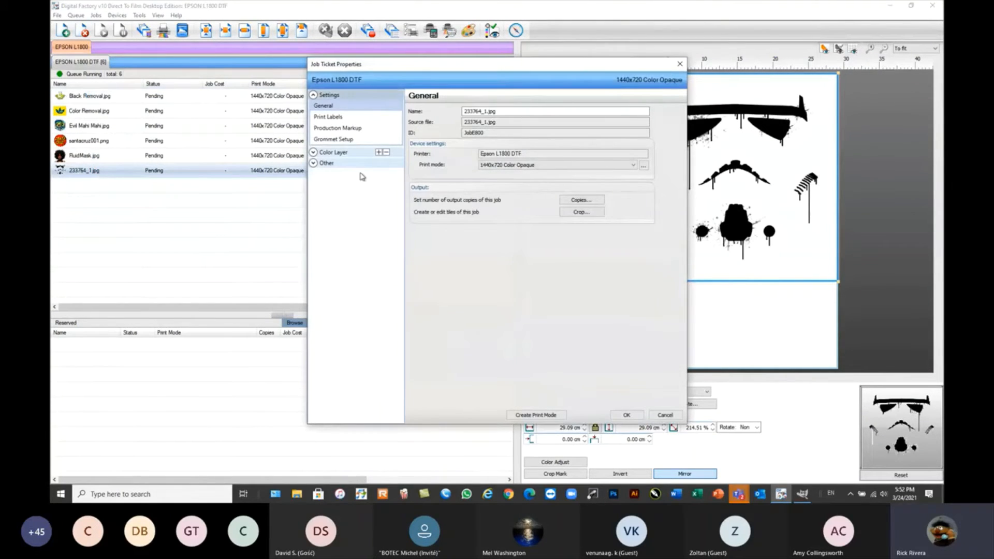
left_click(680, 64)
left_click(332, 155)
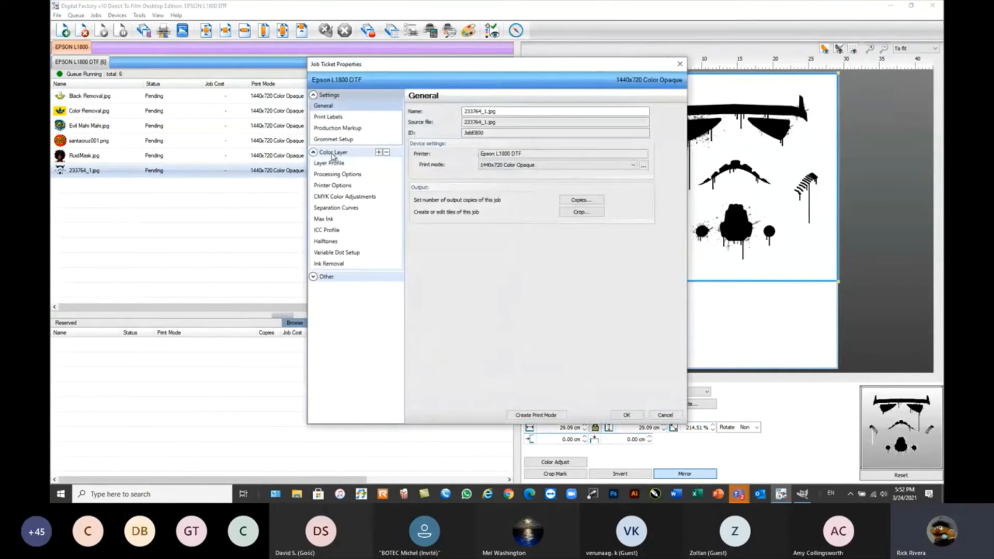
left_click(340, 175)
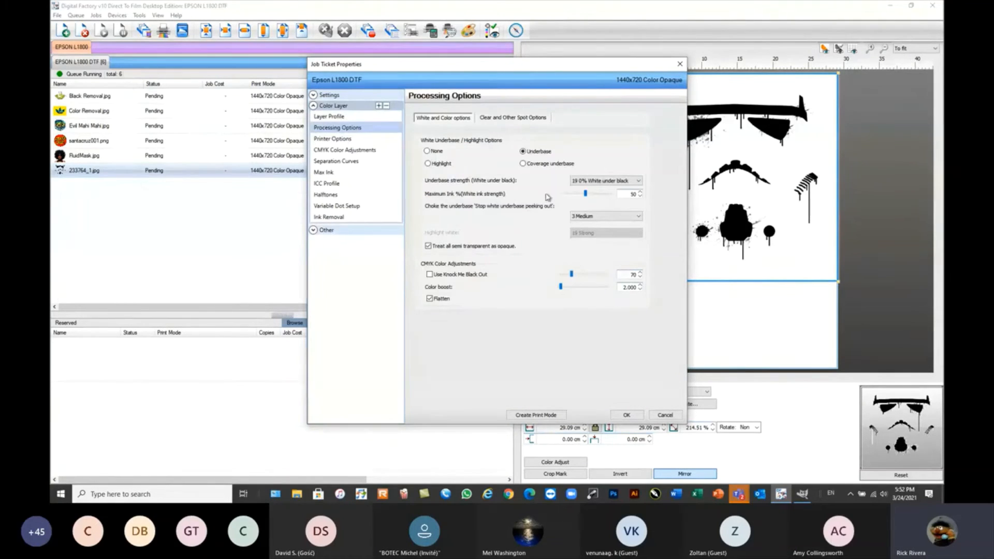
left_click(604, 183)
left_click(604, 182)
left_click(636, 181)
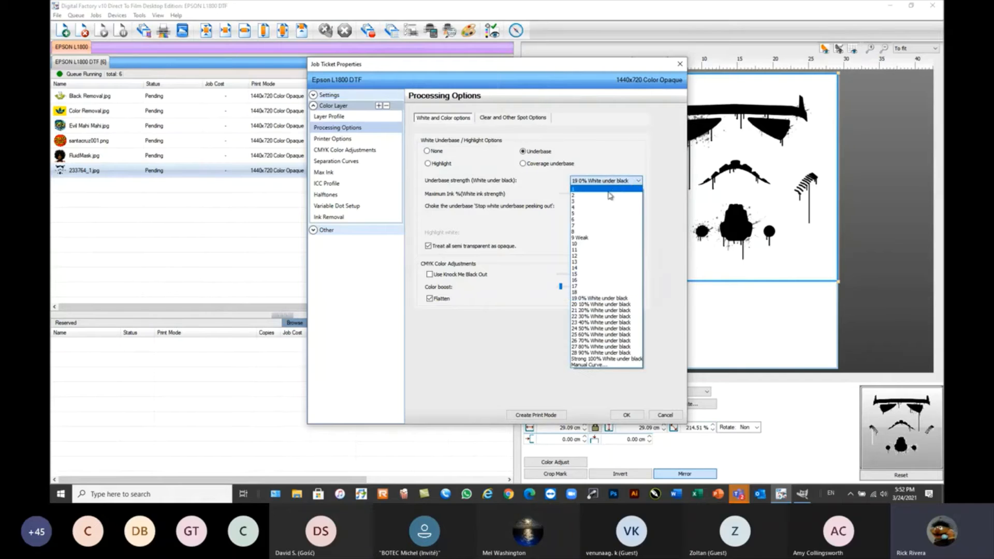
left_click(605, 358)
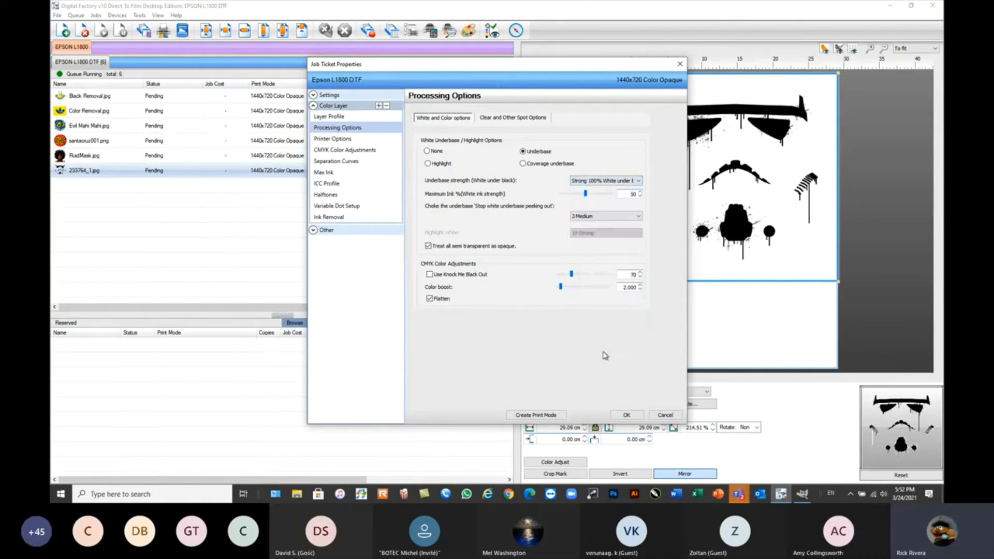
left_click_drag(588, 198, 645, 200)
left_click(627, 416)
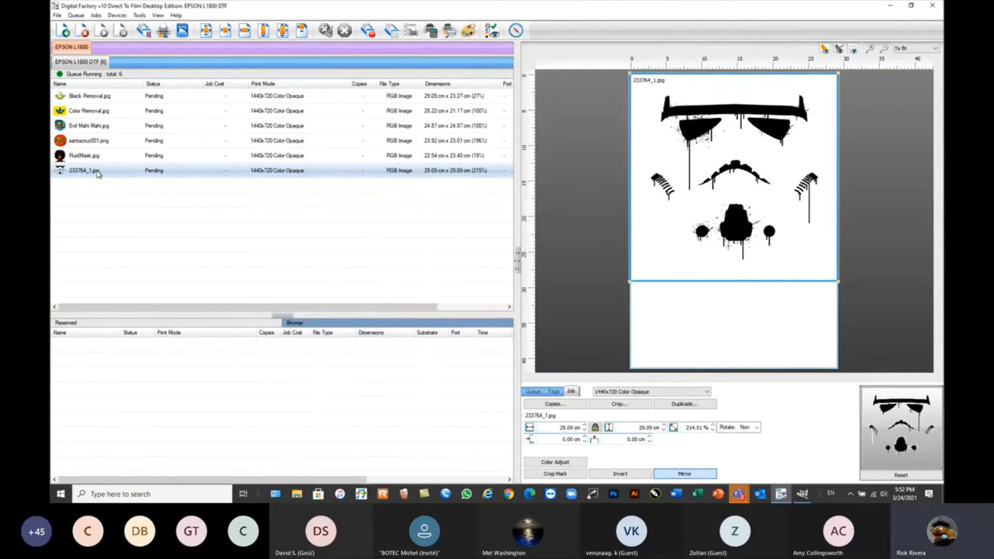
RIP the 233764_1.jpg job without printing and open its raw data.
right_click(99, 174)
left_click(129, 268)
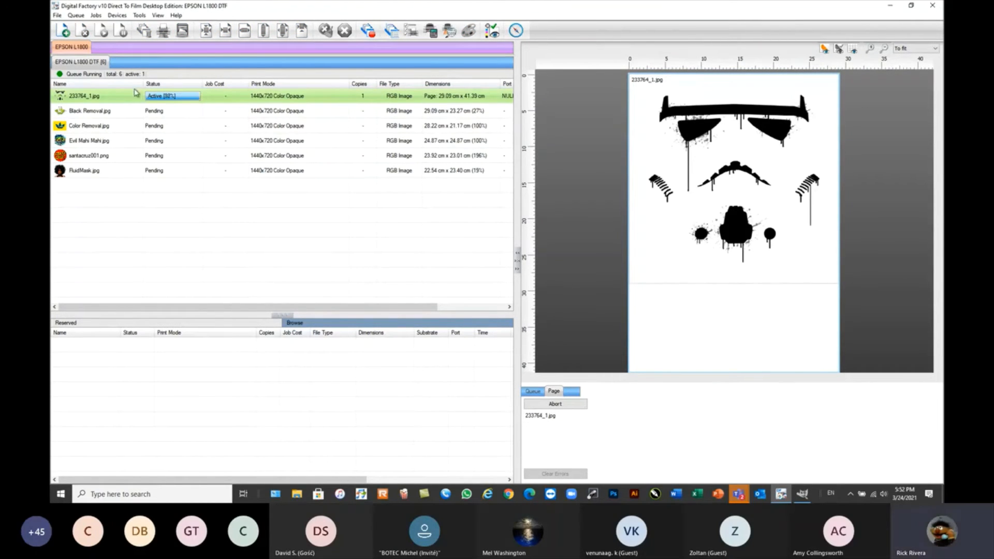
mouse_move(120, 98)
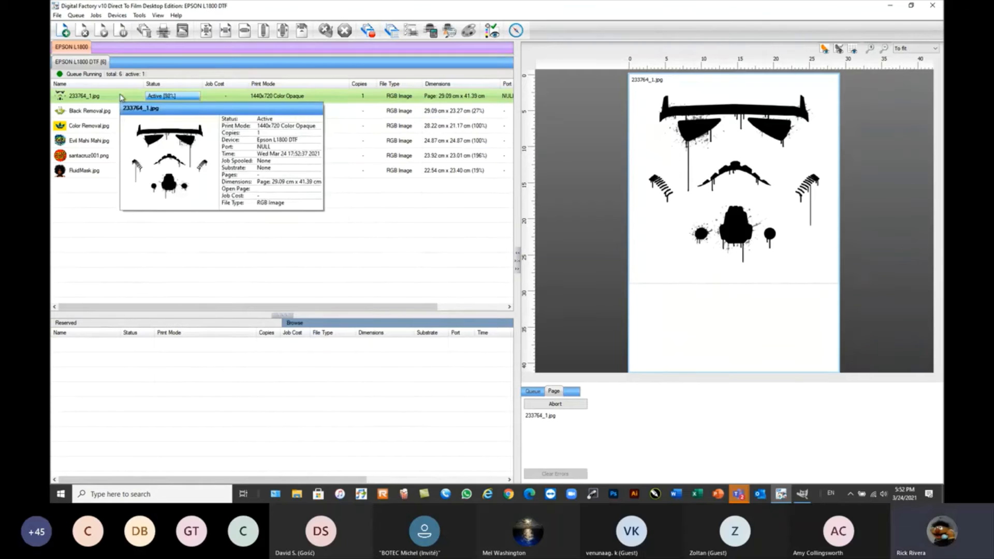
right_click(120, 98)
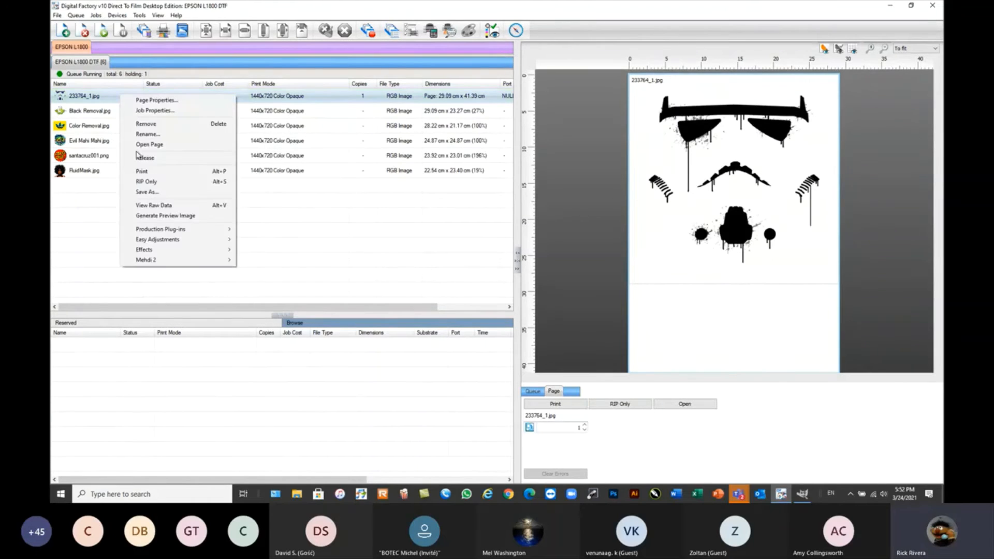
left_click(153, 206)
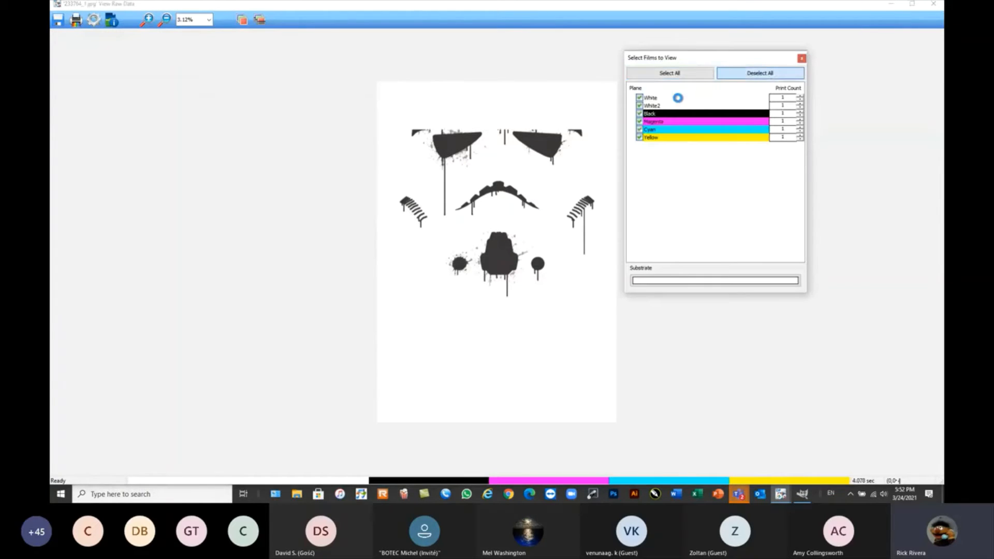
Inspect only the White and White2 films with the white ink displayed dark, and close the raw data view.
left_click(641, 98)
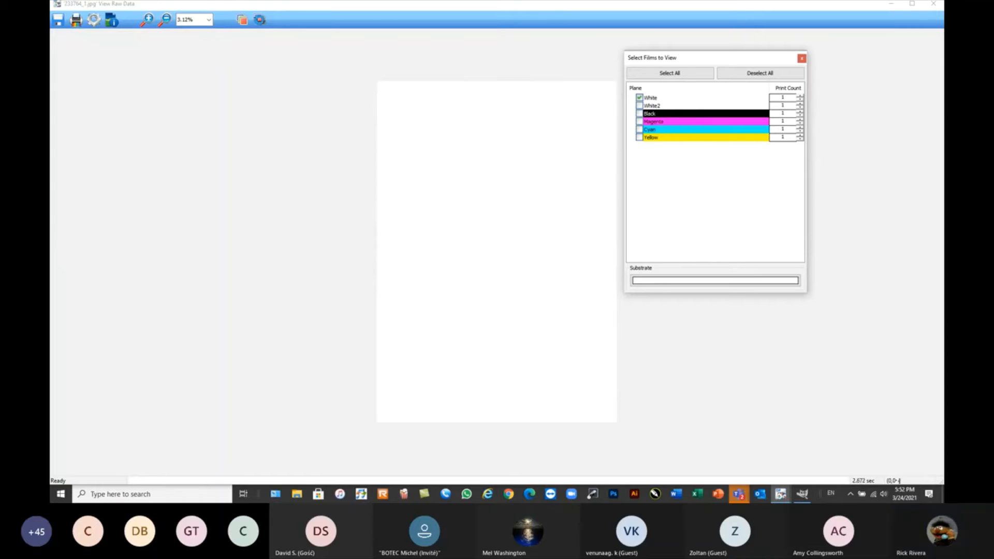
left_click(259, 19)
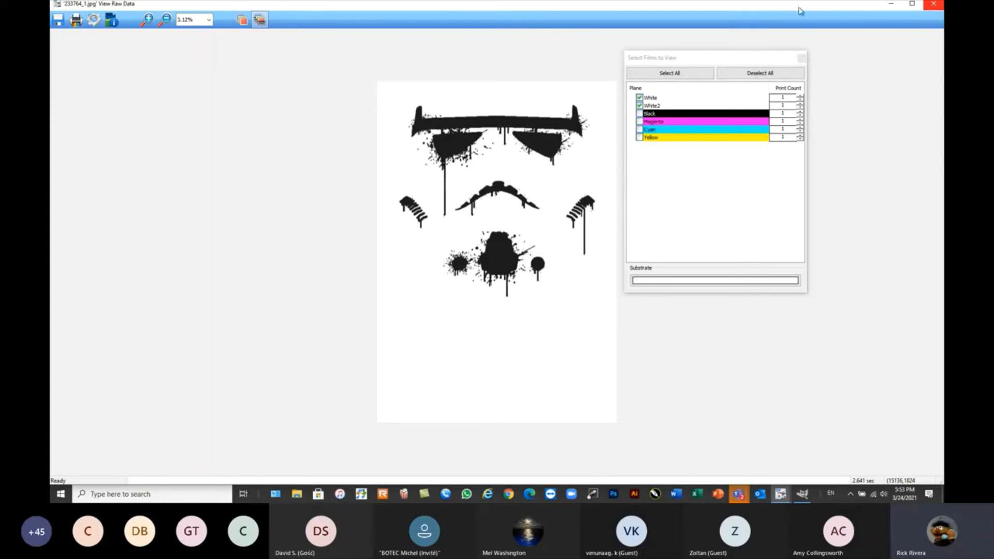
left_click(936, 6)
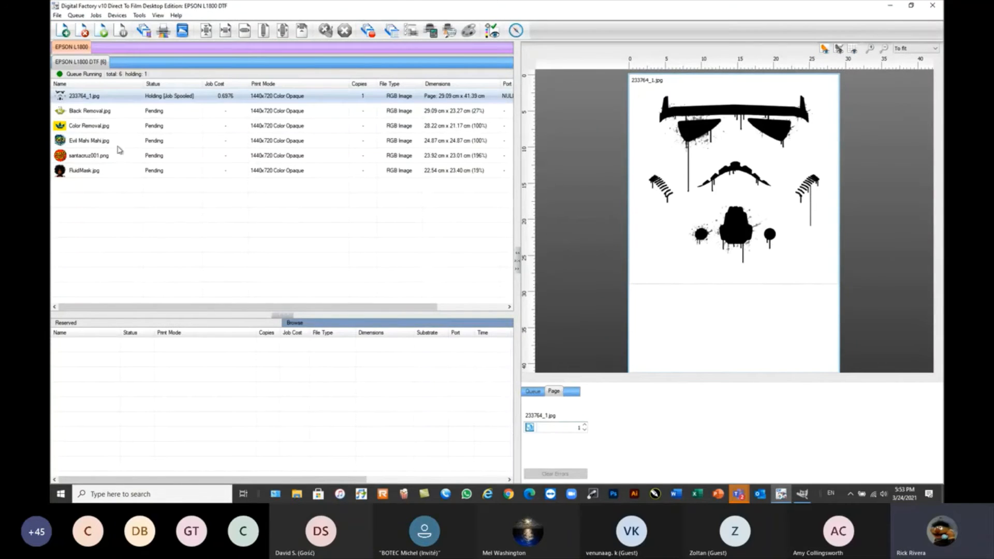
Return the spooled 233764_1.jpg page to the queue as an editable job and clear the selection.
mouse_move(97, 98)
left_click_drag(104, 97, 149, 228)
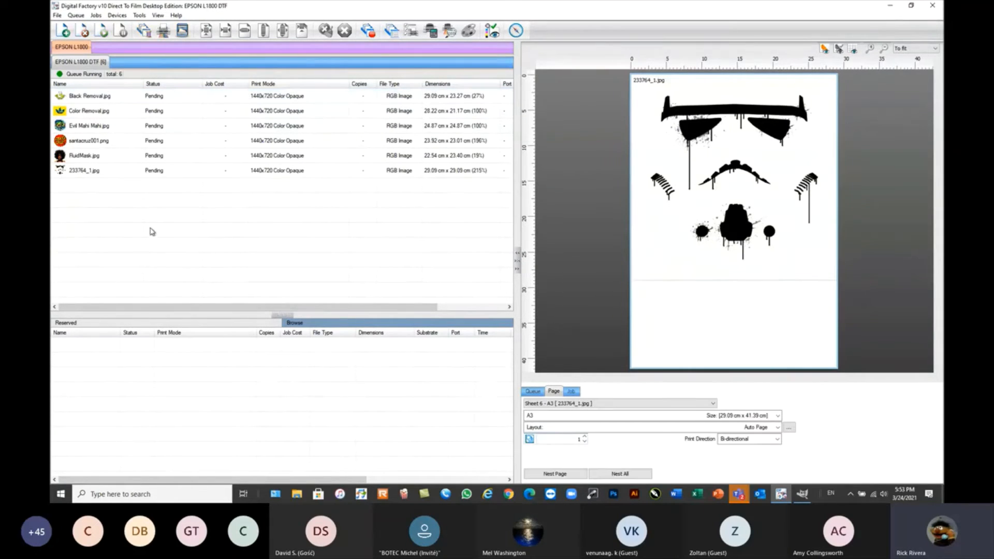
left_click(118, 205)
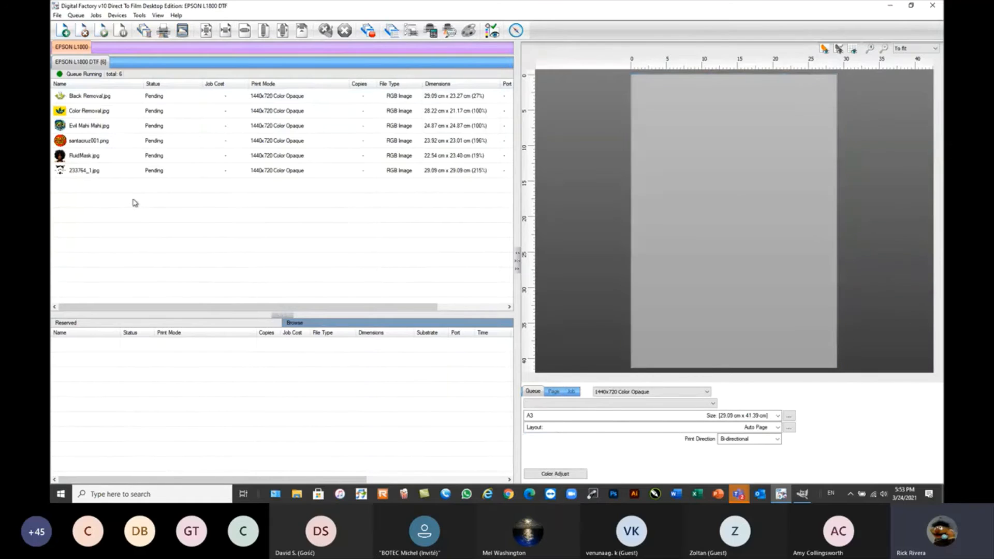
Enlarge the santacruz001.png job to fill the page width at 29.09 × 27.98 cm.
left_click(81, 114)
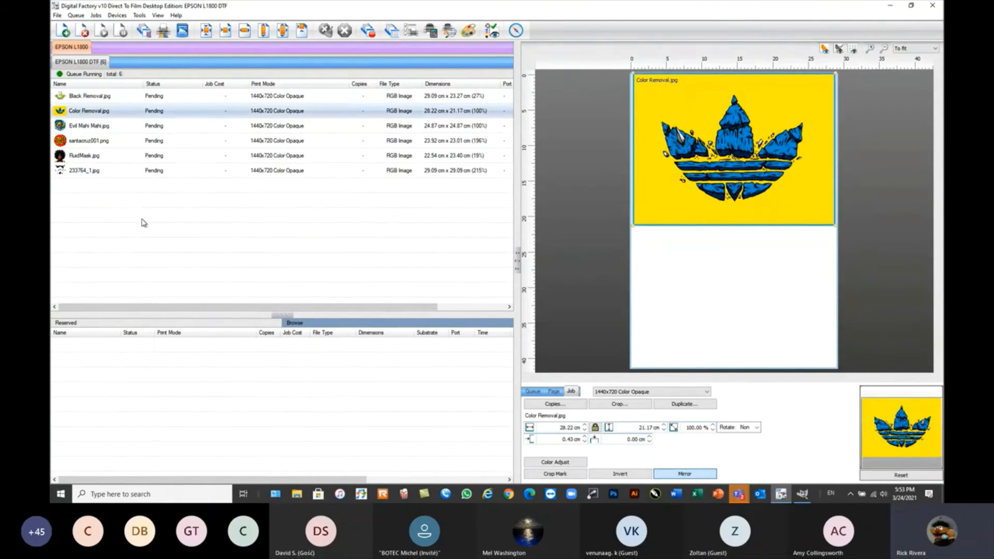
left_click(79, 142)
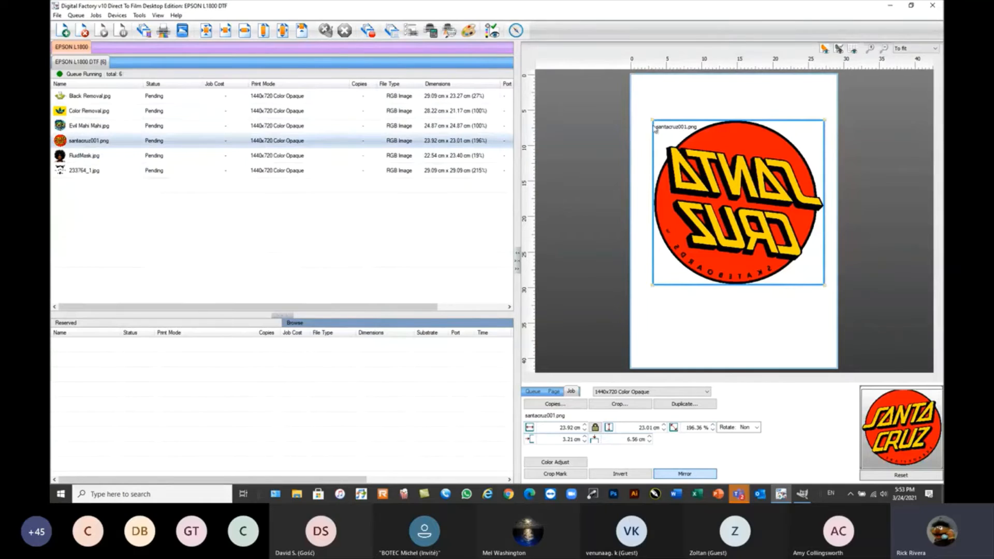
left_click_drag(653, 120, 643, 92)
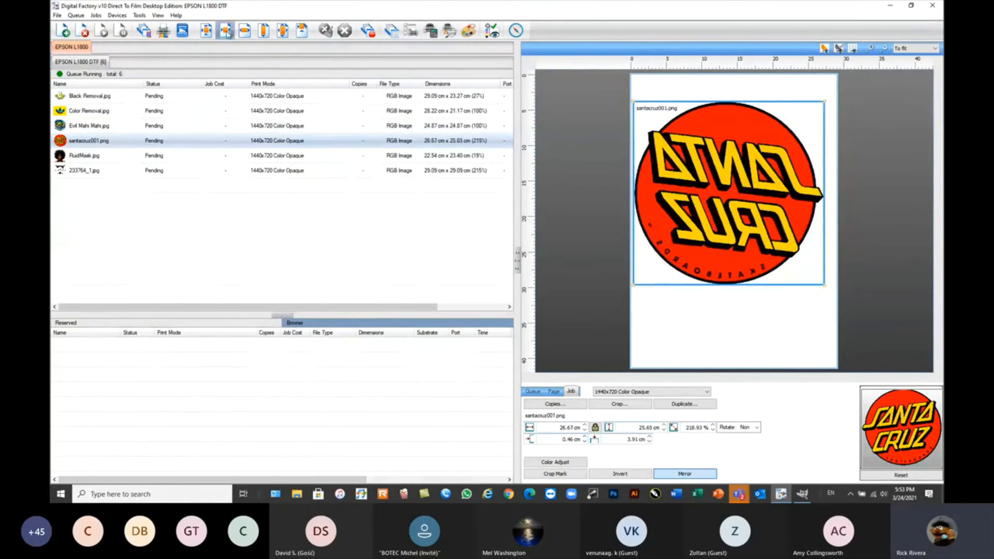
left_click(282, 30)
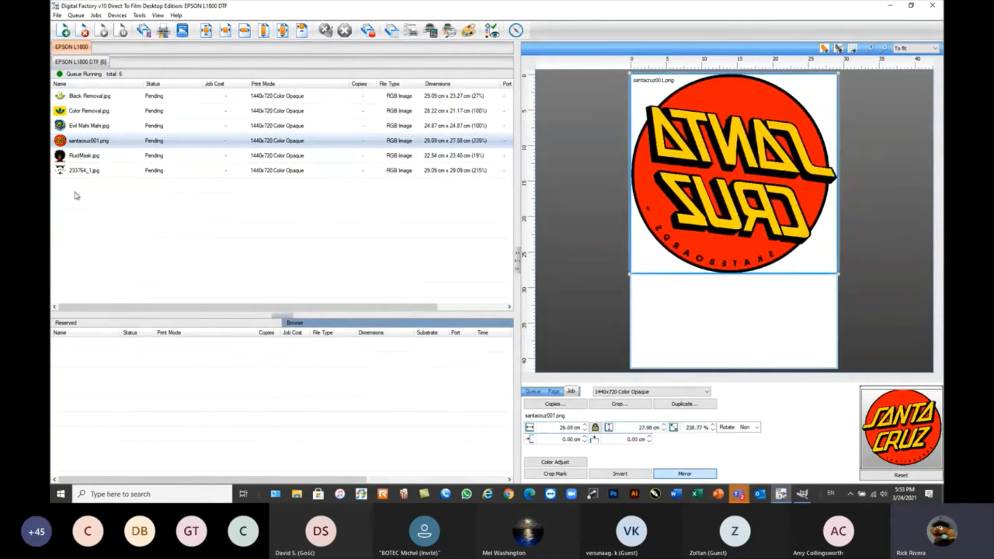
Open the Distressed effect for the santacruz001.png job and preview it at 33.3%.
right_click(101, 145)
mouse_move(164, 386)
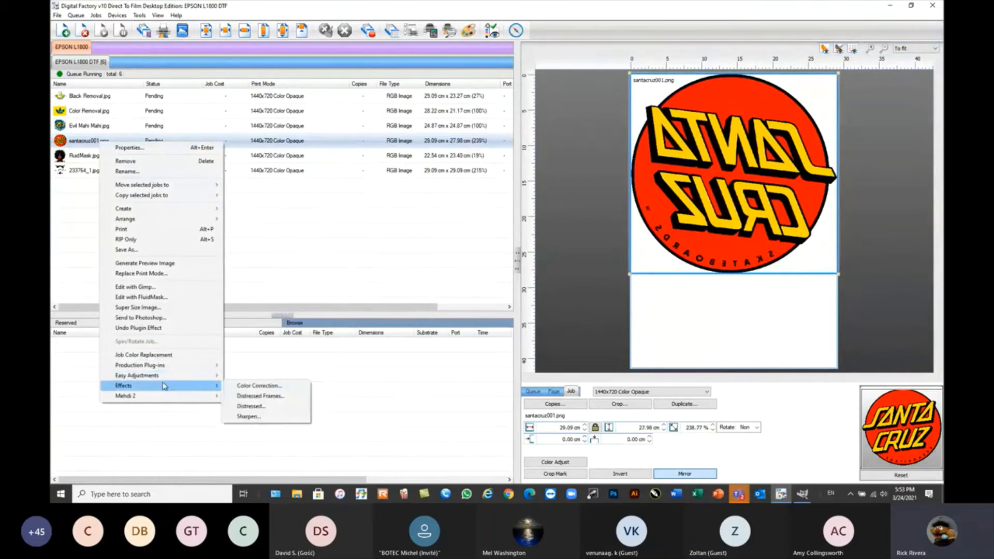
left_click(251, 407)
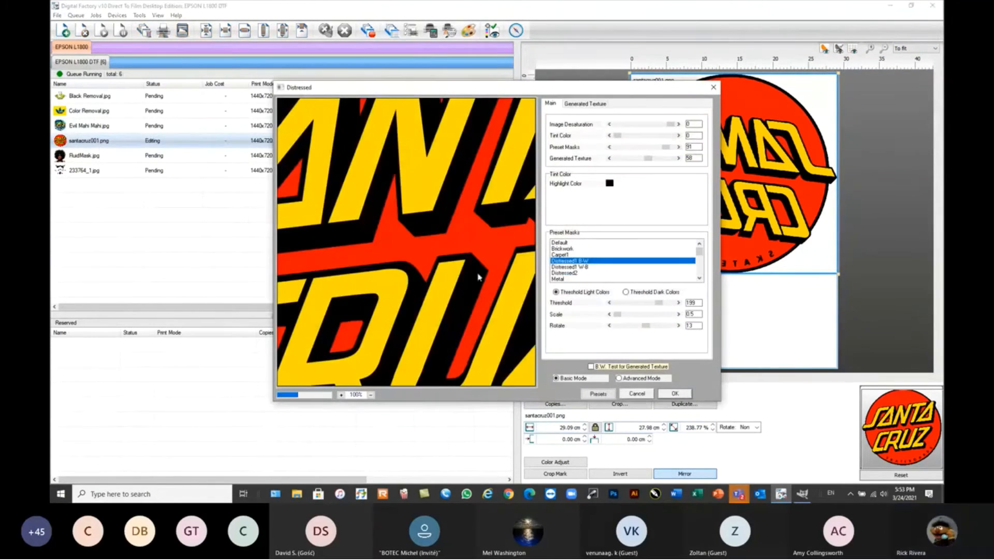
left_click(371, 395)
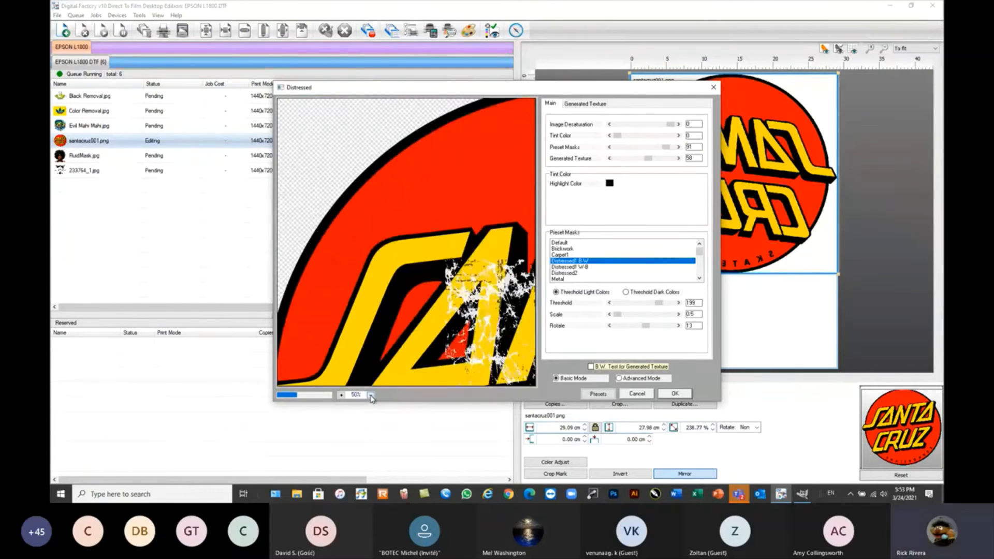
left_click(371, 395)
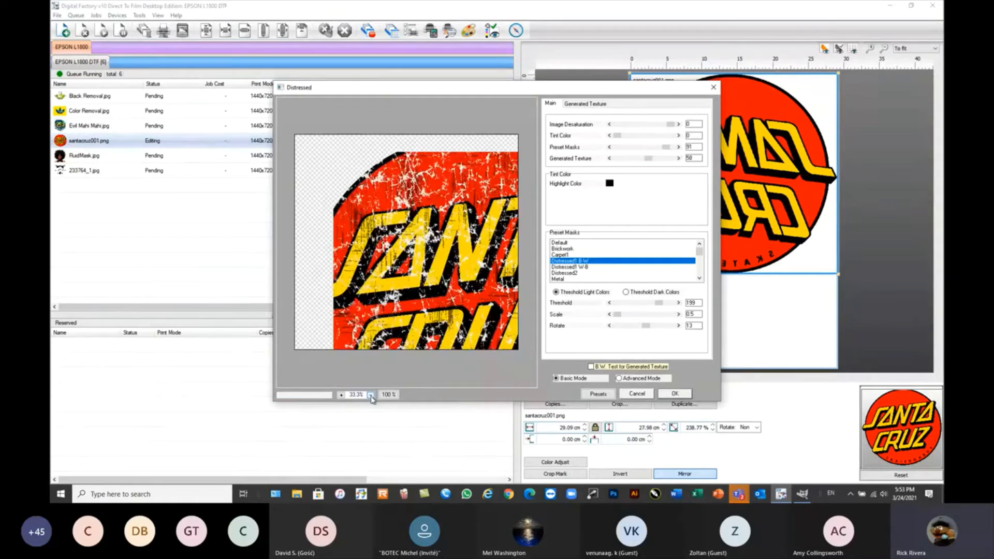
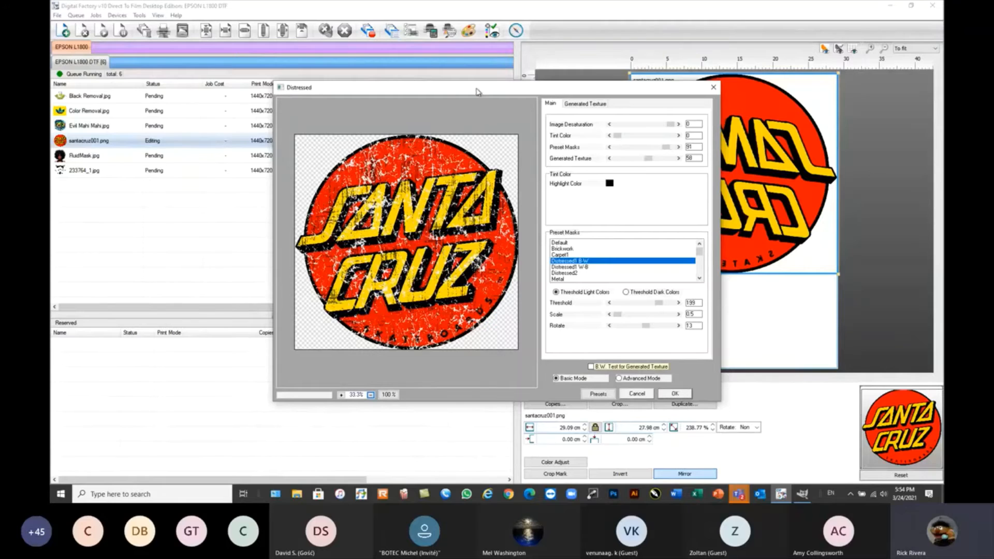
Set the Distressed effect's Preset Masks to 80 and Generated Texture to 82, comparing the Distressed1 W-B mask with Distressed1 B-W.
left_click_drag(477, 88, 464, 87)
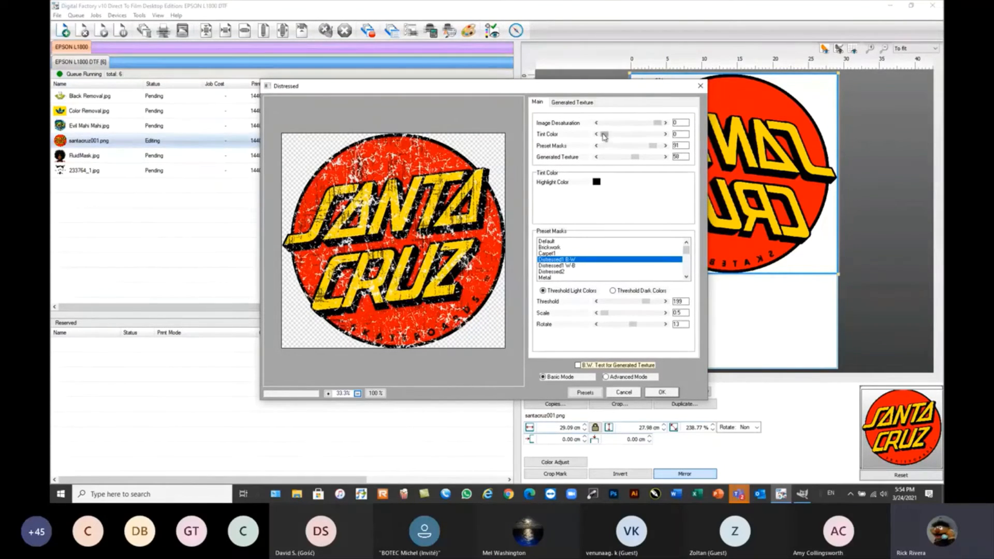
mouse_move(605, 135)
left_mouse_down()
mouse_move(658, 135)
mouse_move(598, 137)
left_mouse_up()
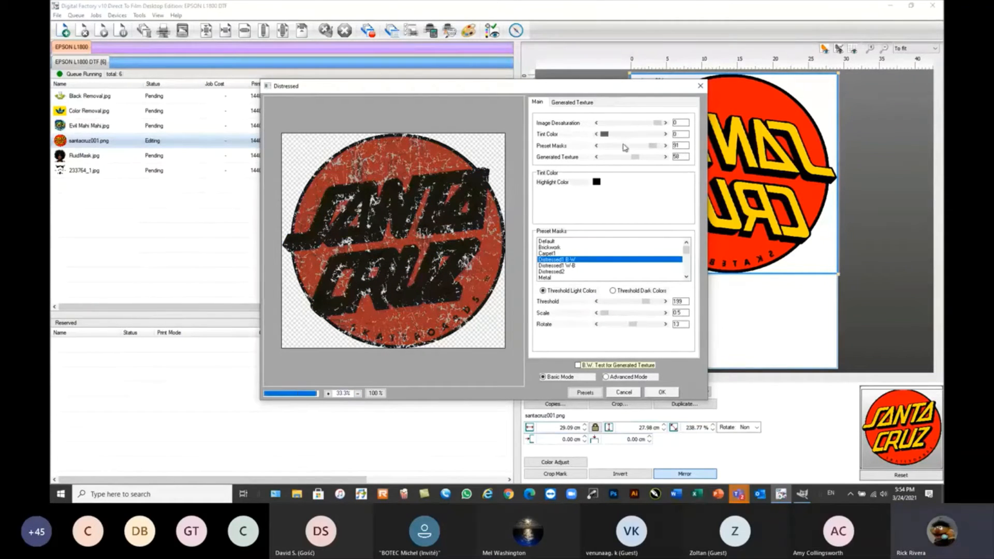
left_click(625, 148)
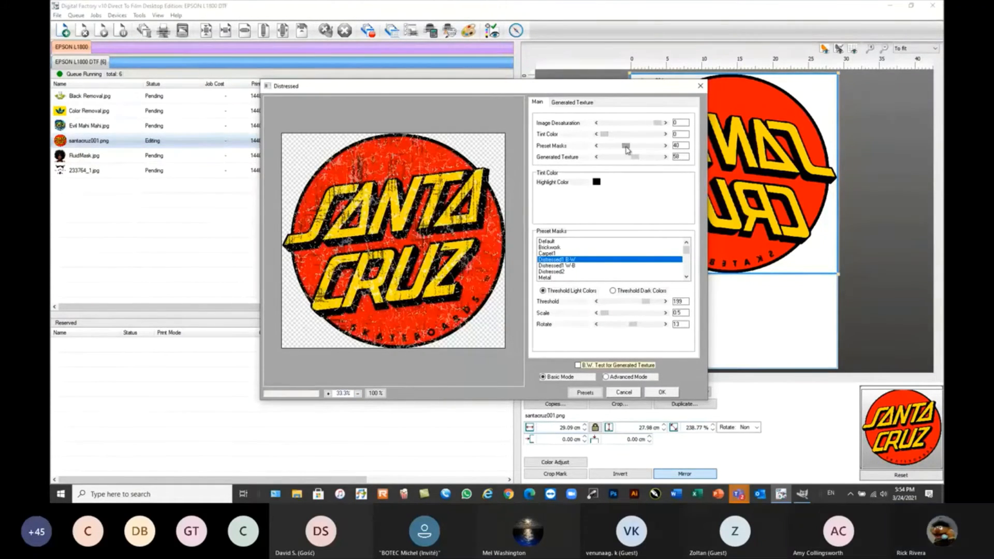
left_click_drag(626, 150, 648, 161)
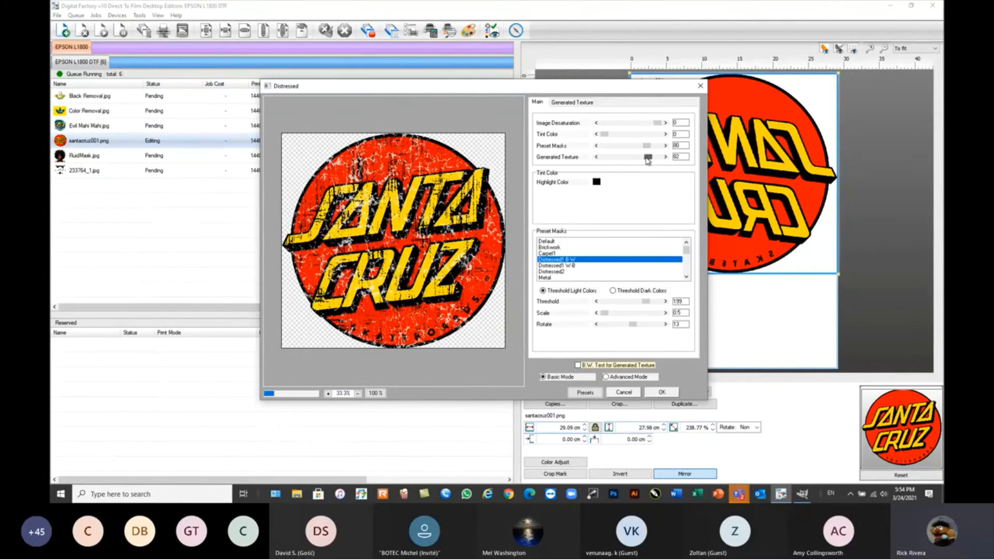
left_click(568, 266)
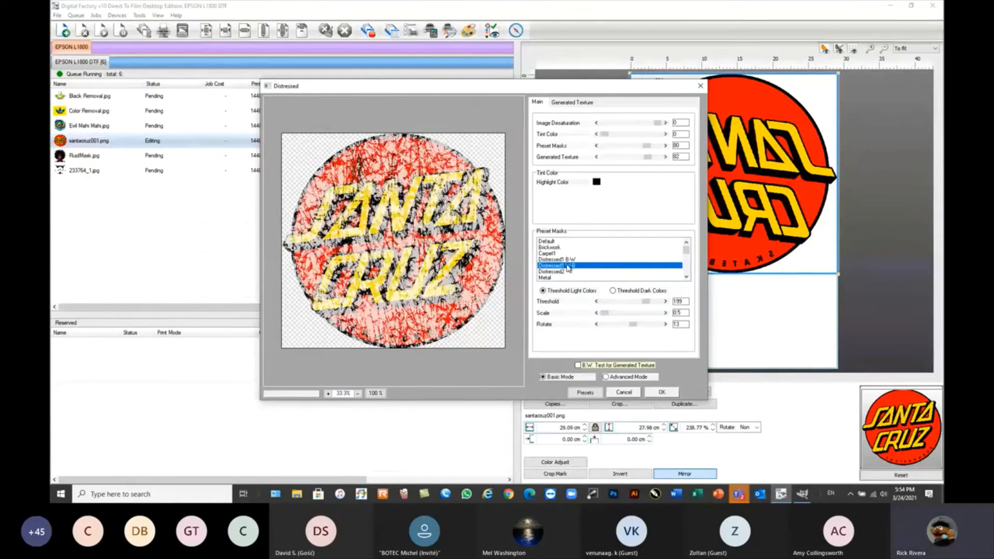
left_click(568, 261)
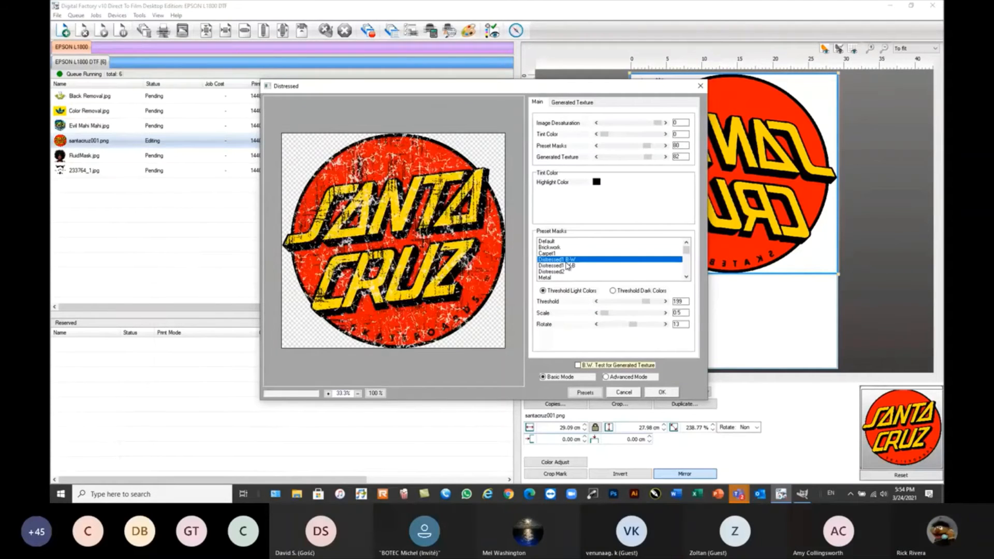
Try gray as the generated texture colour and settle on red.
left_click(574, 103)
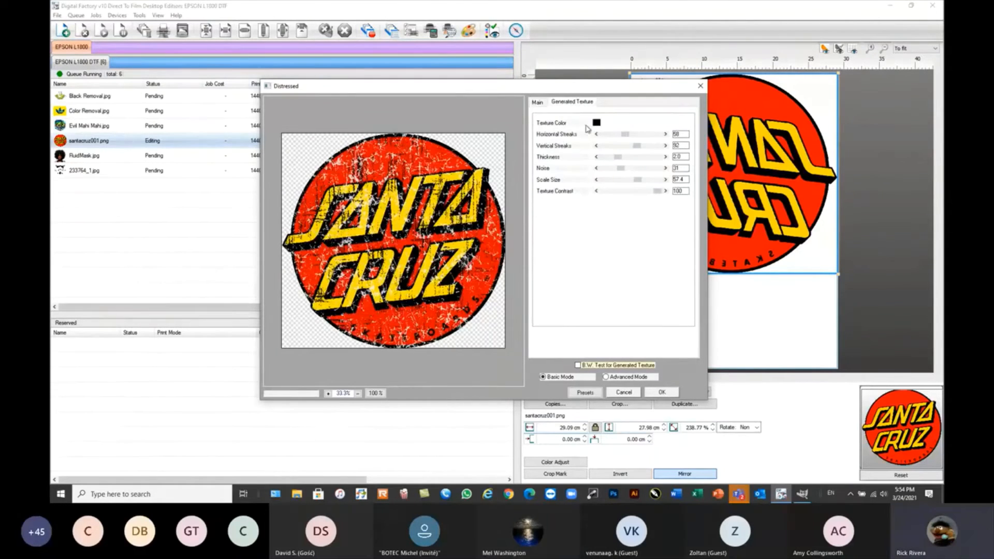
left_click(597, 123)
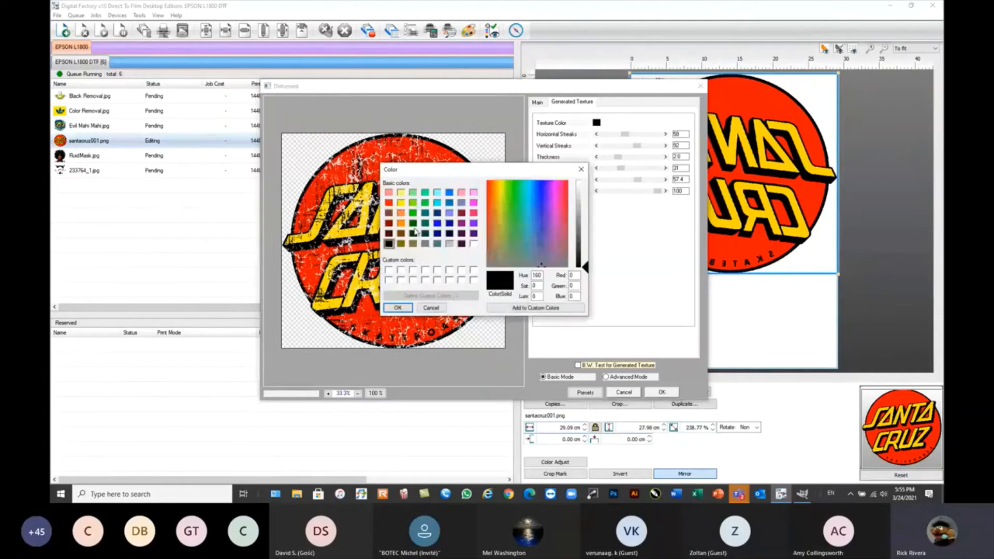
left_click(426, 244)
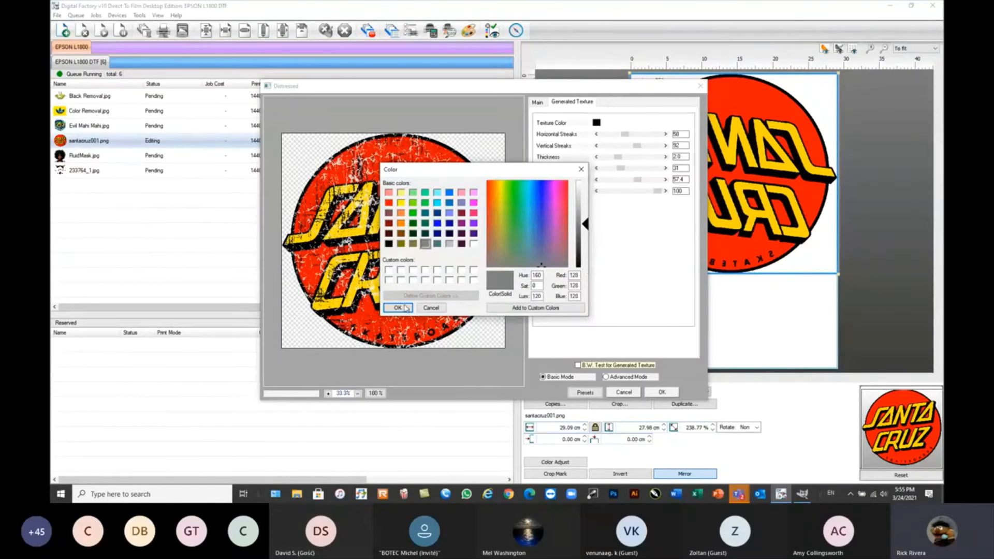
left_click(398, 307)
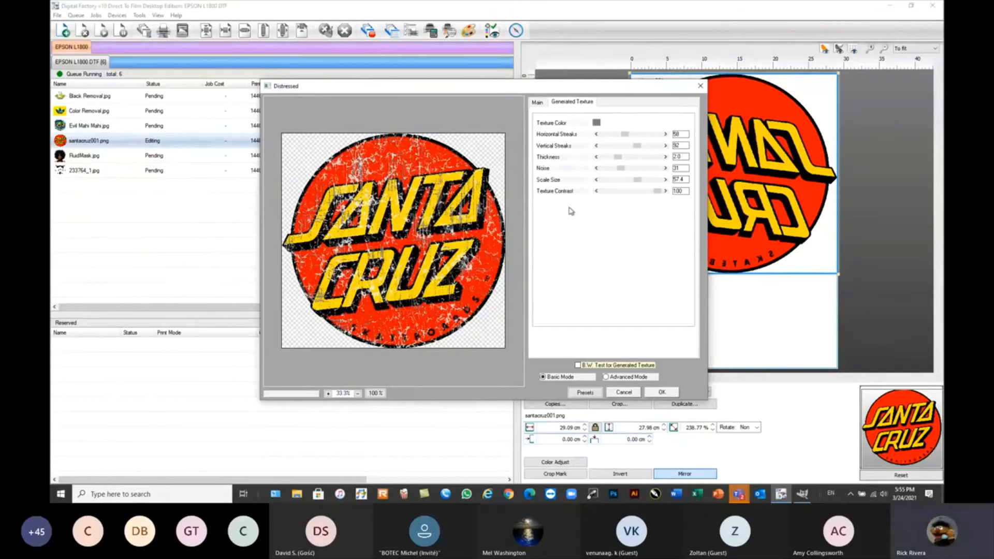
left_click(597, 122)
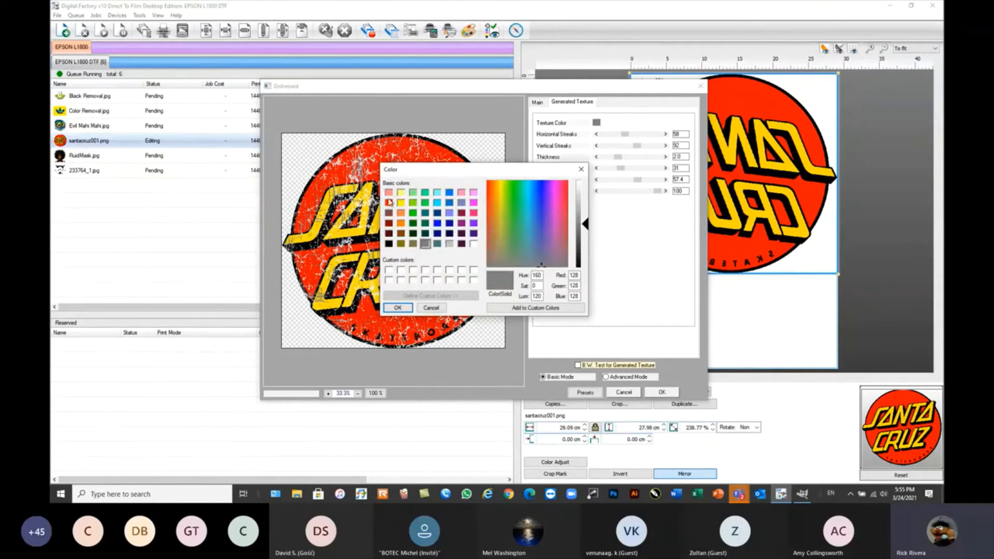
left_click(389, 202)
left_click(397, 308)
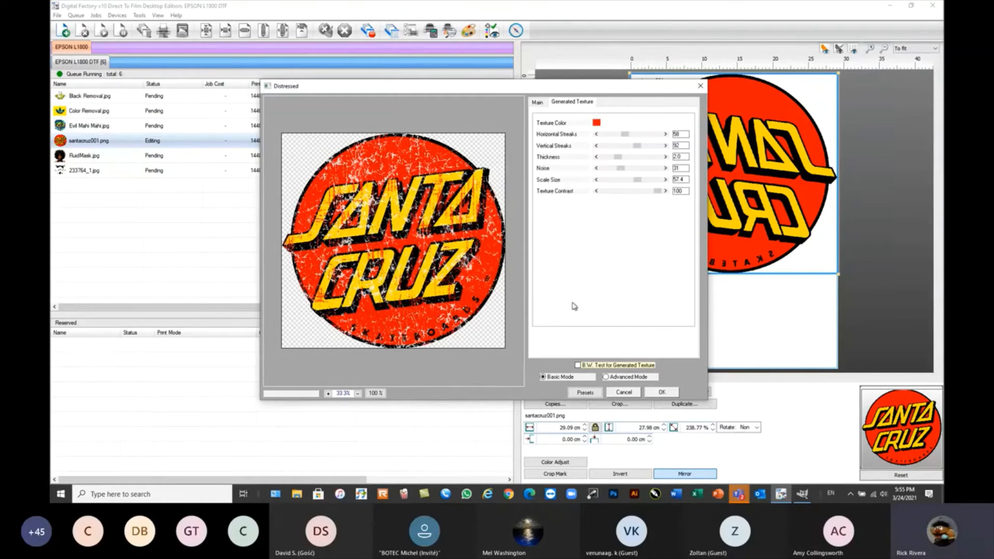
Set Texture Contrast to 97, Scale Size to 51.1, Noise to 54 and Vertical Streaks to 107, and apply the Distressed effect.
left_click_drag(658, 191, 632, 185)
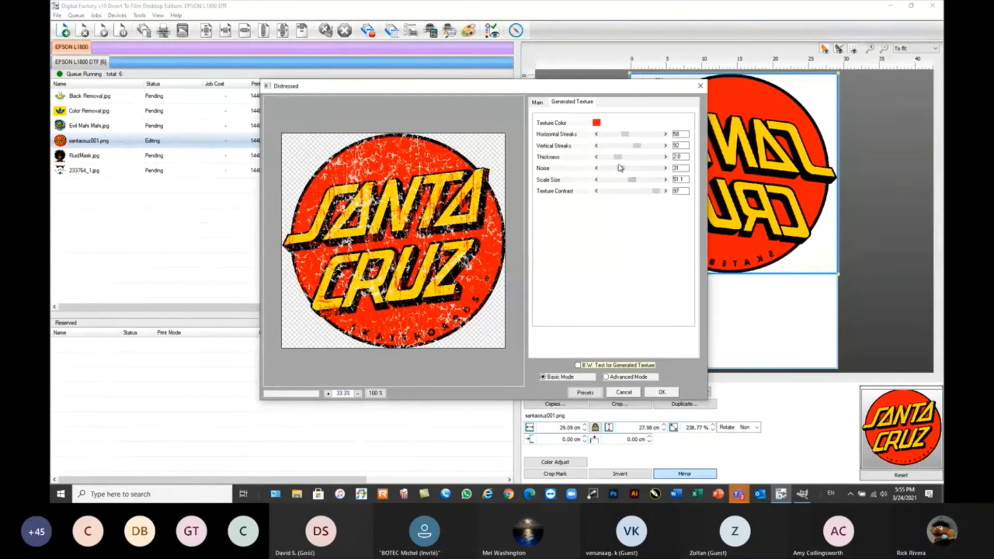
left_click_drag(620, 169, 637, 173)
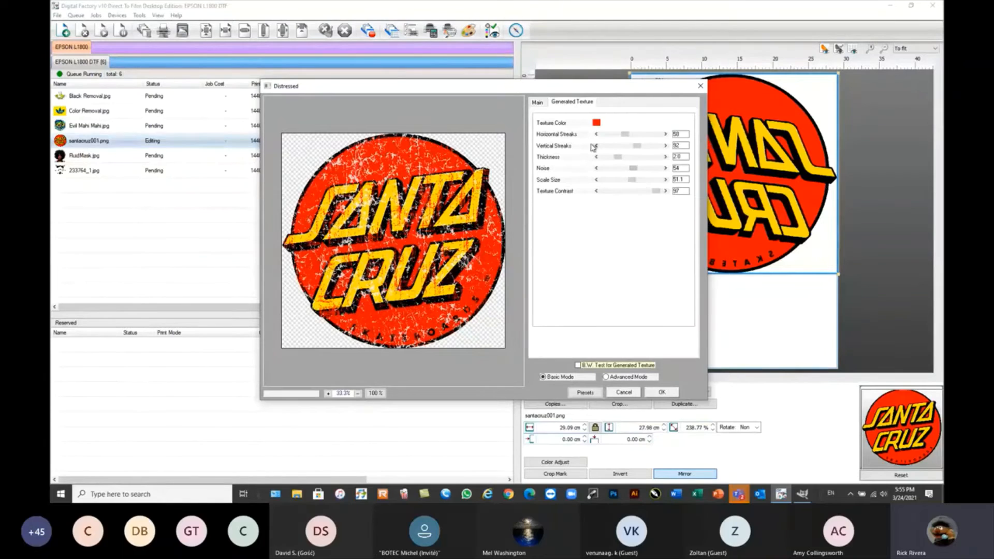
left_click_drag(637, 147, 643, 148)
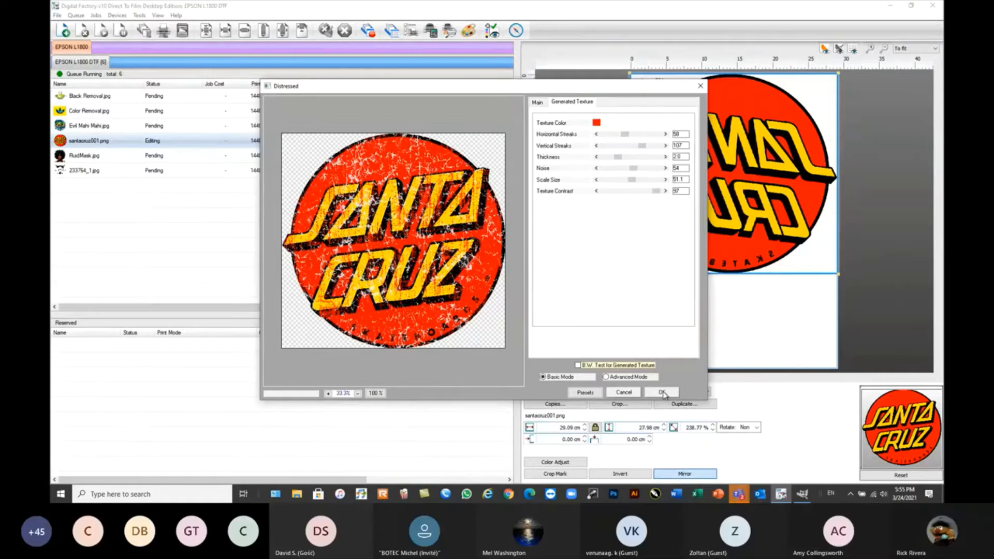
left_click(662, 393)
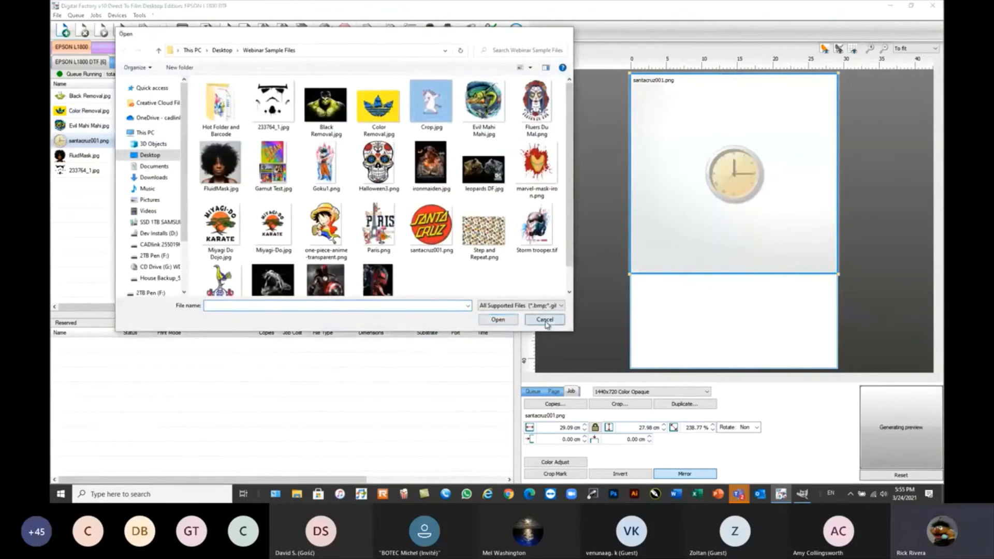
left_click(545, 320)
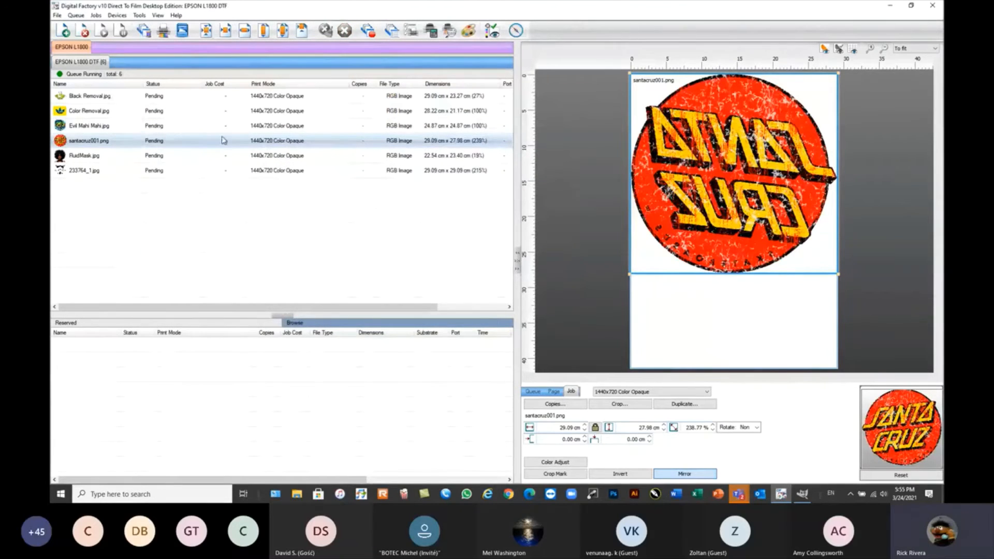
Open the Distressed Frames effect for the Color Removal.jpg job and preview it at 50%.
left_click(87, 112)
right_click(89, 114)
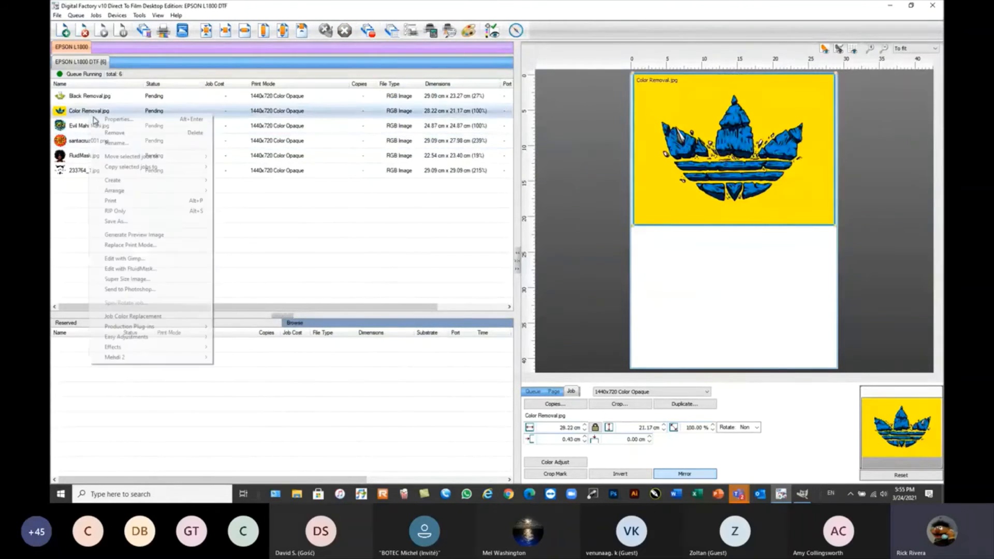
mouse_move(130, 347)
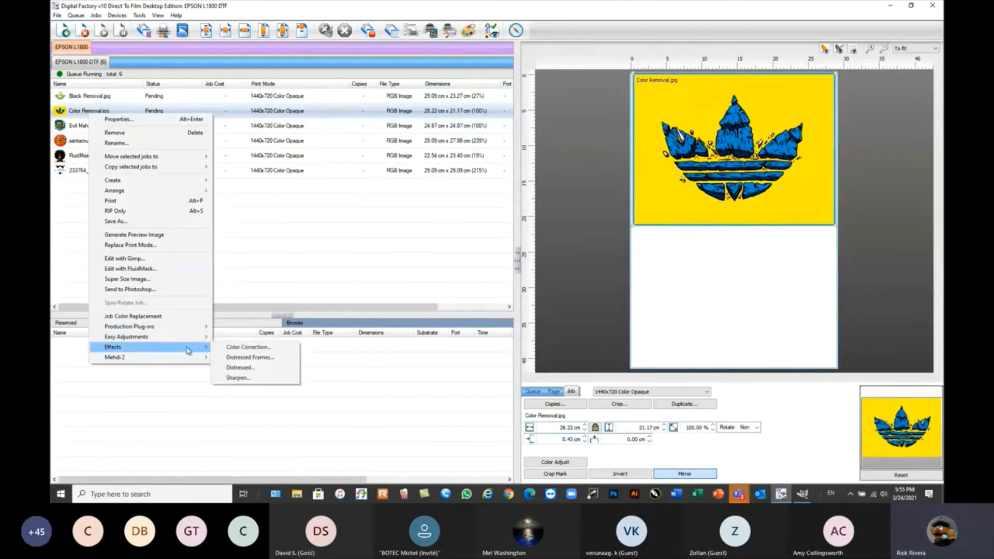
left_click(248, 358)
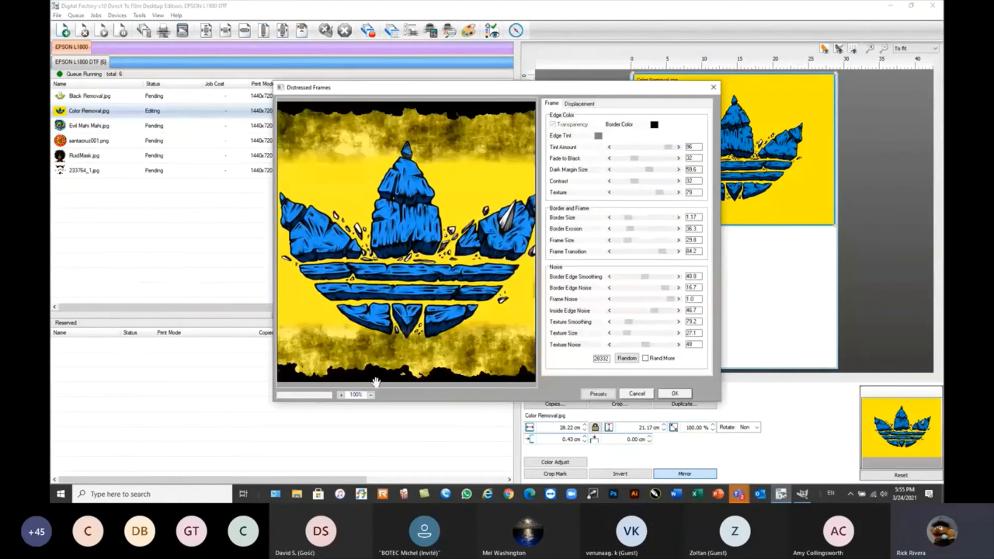
left_click(370, 396)
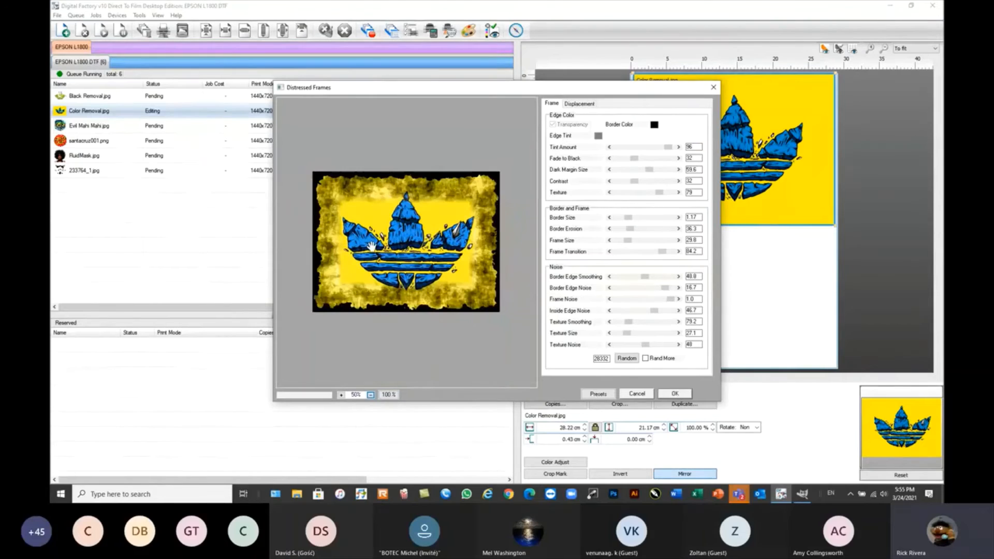
Set the distressed frame's border colour to white.
left_click(655, 125)
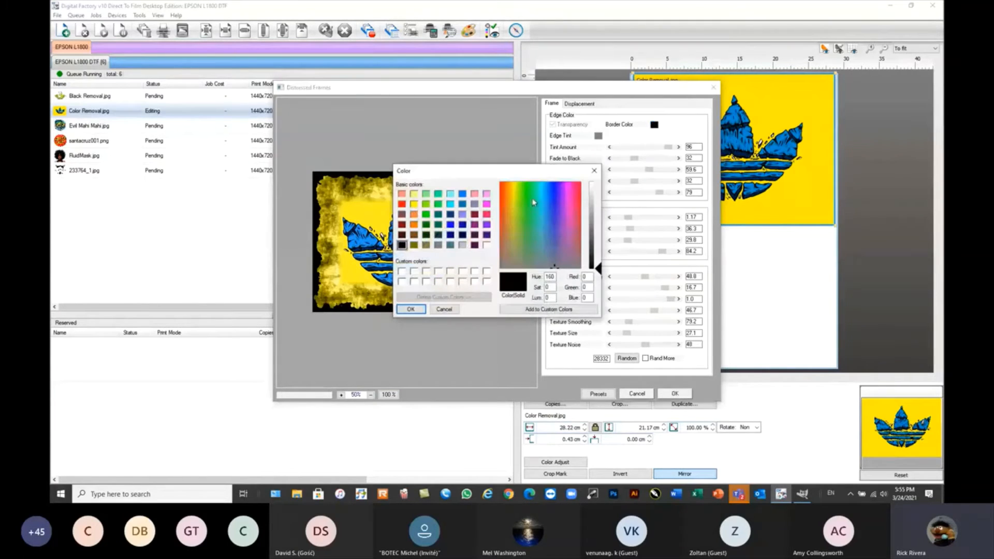
left_click(488, 246)
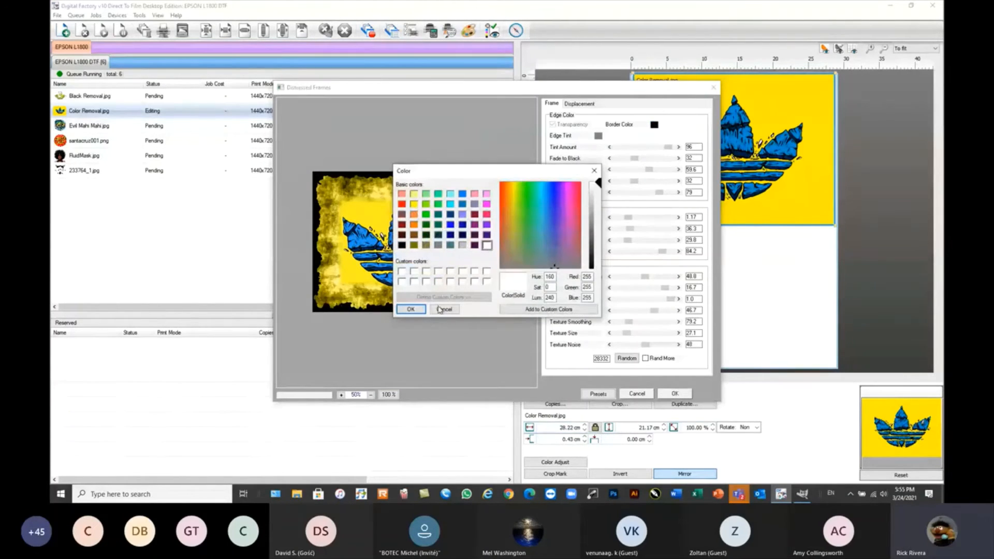
left_click(410, 309)
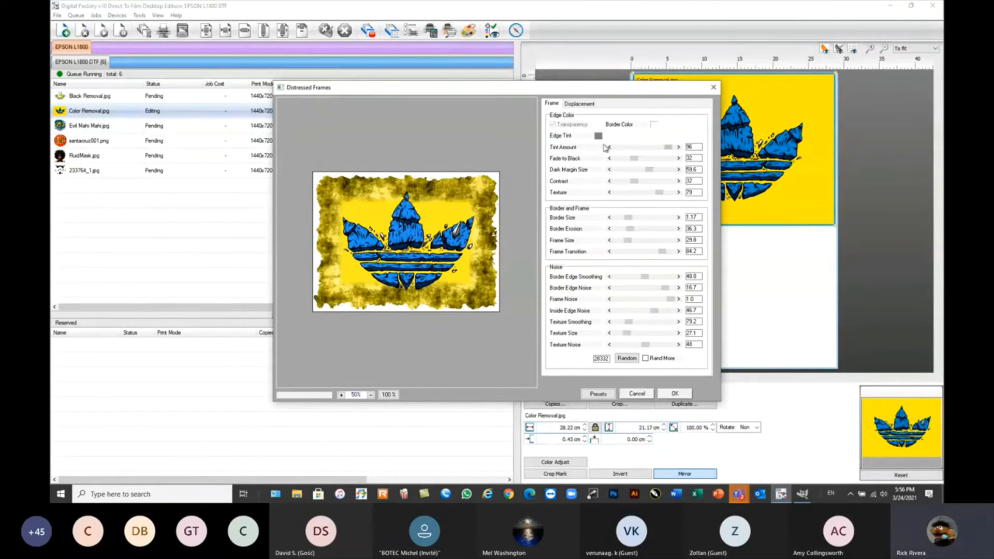
Try tint 93, fade 25, dark margin 14.9, contrast 13, texture 84, border size 0.83, erosion 32.4, frame size 35 and transition 38.6; discard the effect.
left_click_drag(668, 148, 630, 242)
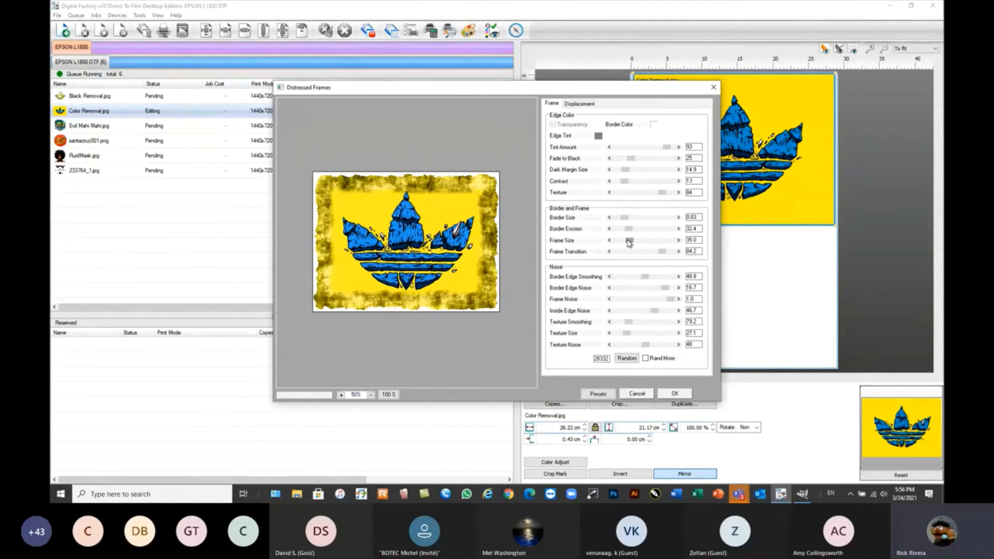
left_click_drag(653, 255, 637, 255)
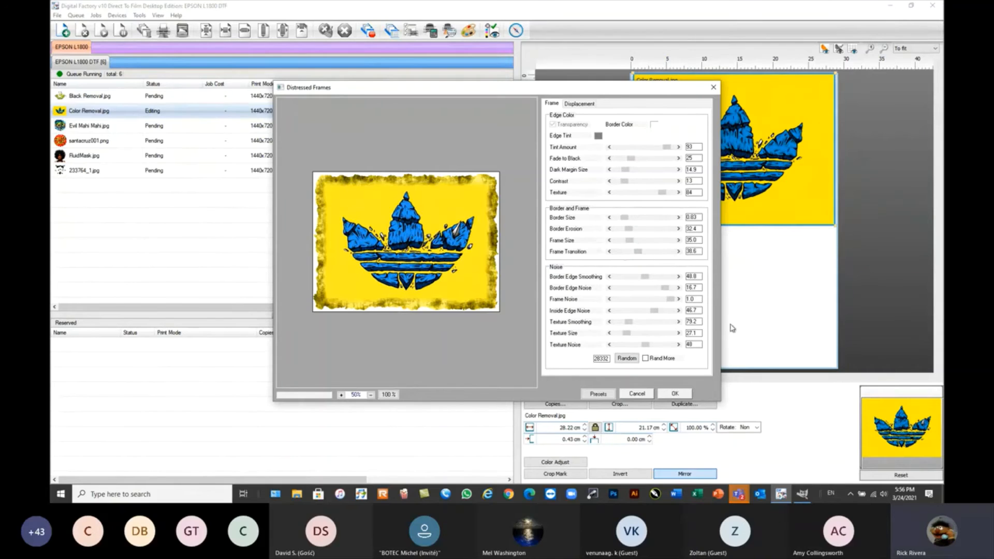
left_click(638, 394)
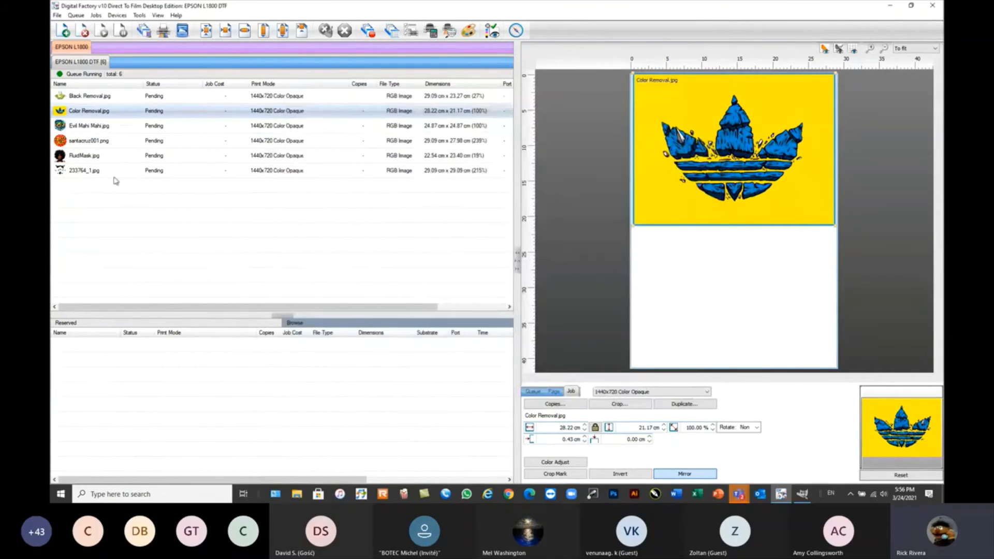
Undo the plug-in effect on the santacruz001.png job.
left_click(92, 186)
left_click(96, 15)
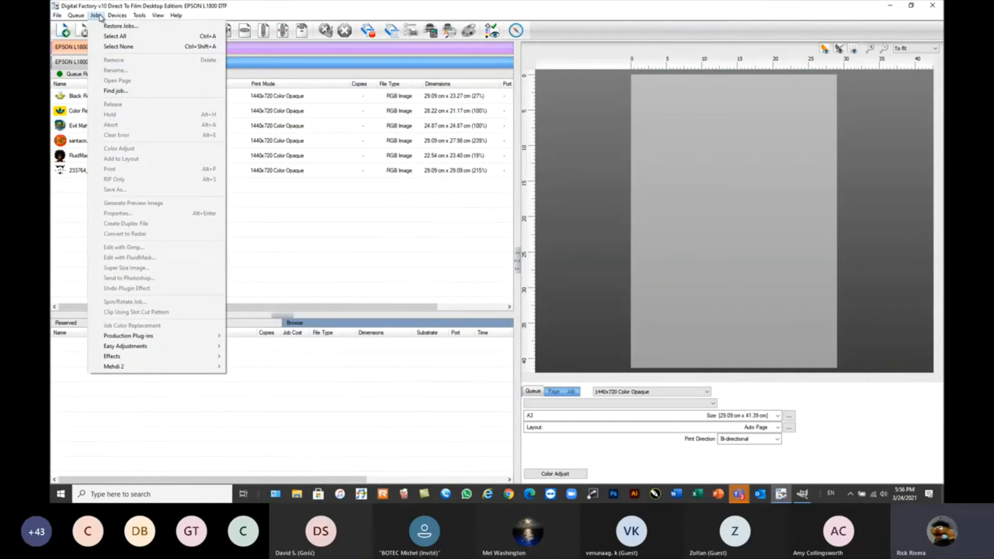
left_click(269, 222)
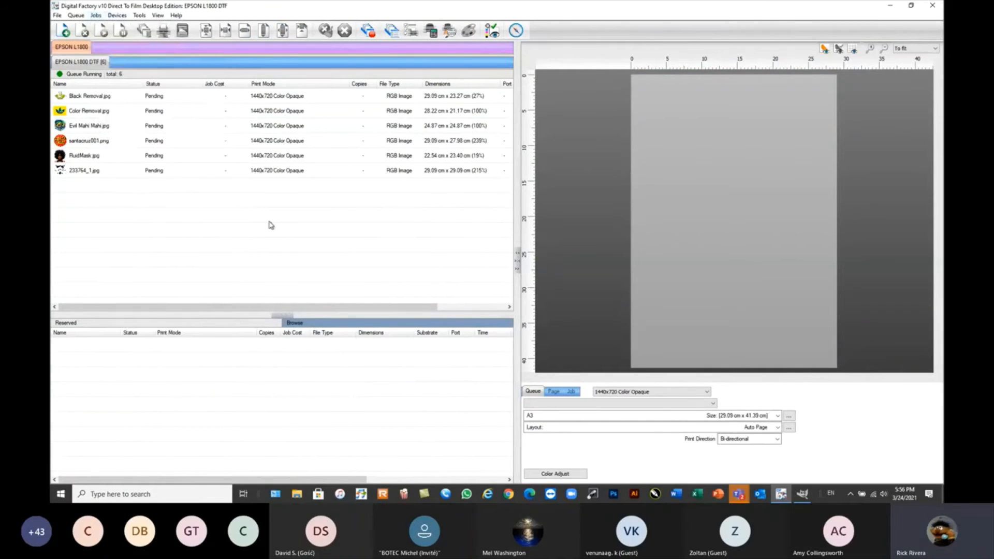
left_click(90, 142)
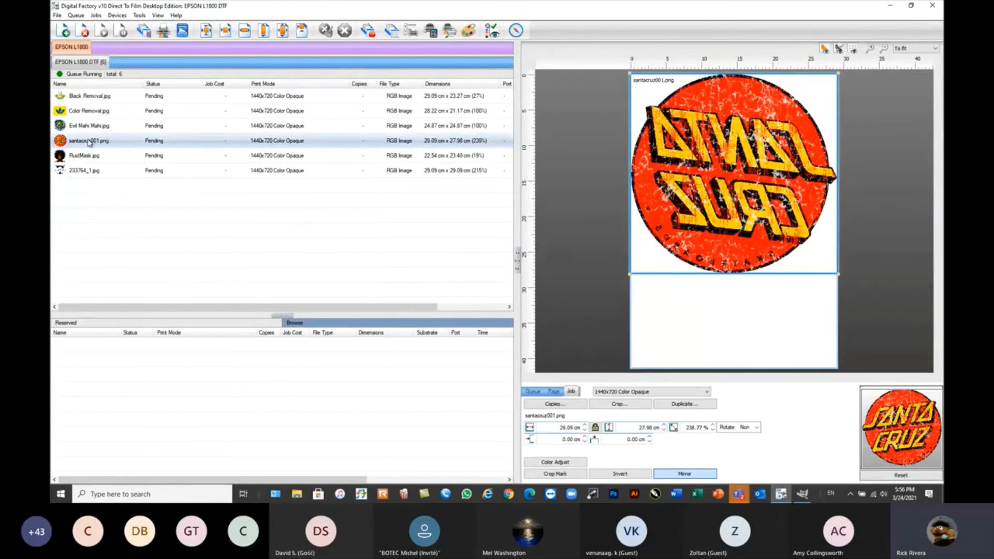
right_click(115, 146)
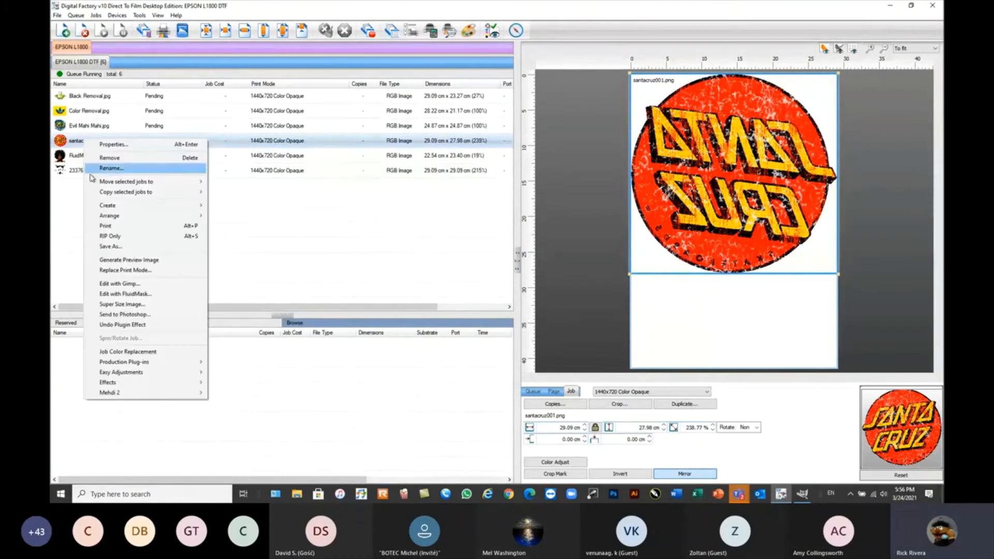
left_click(122, 326)
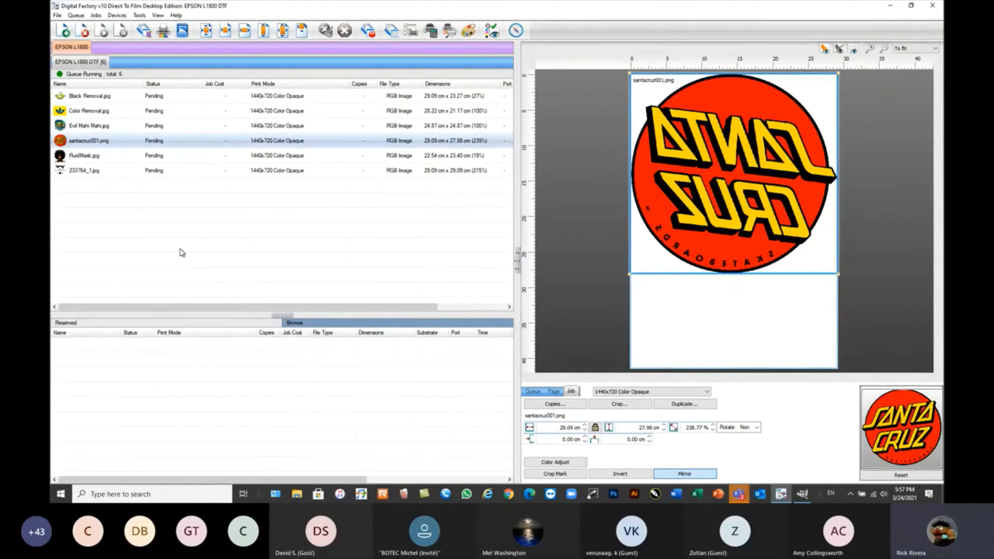
Select all jobs in the EPSON L1800 DTF queue and remove them.
left_click(118, 15)
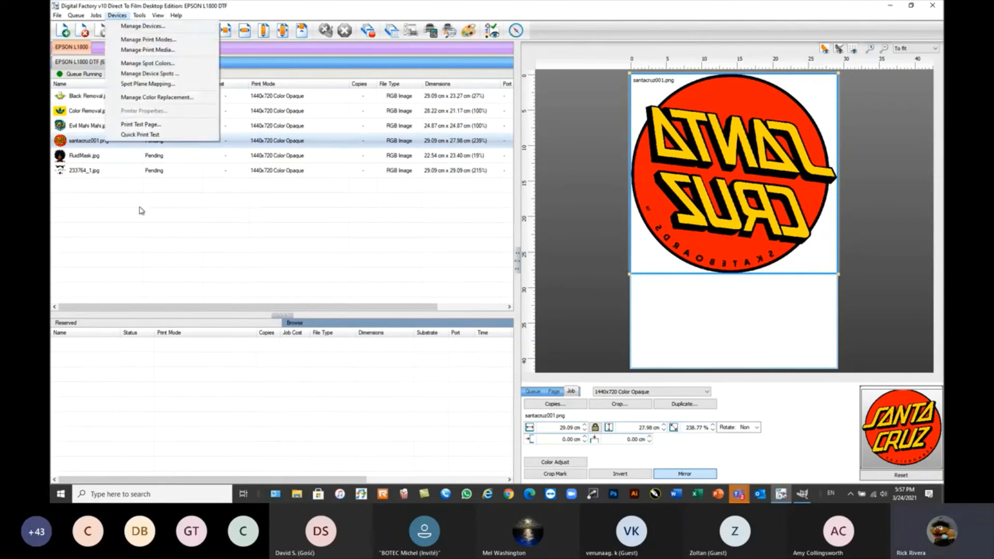
left_click_drag(194, 195, 93, 90)
left_click(83, 31)
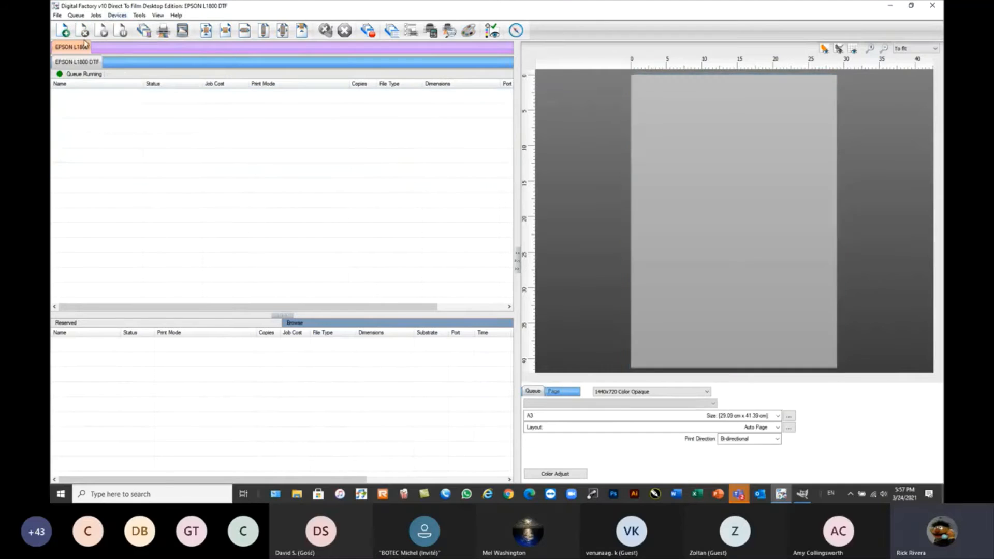
Add ironmaiden.jpg from the Webinar Sample Files folder to the EPSON L1800 DTF queue.
left_click(63, 30)
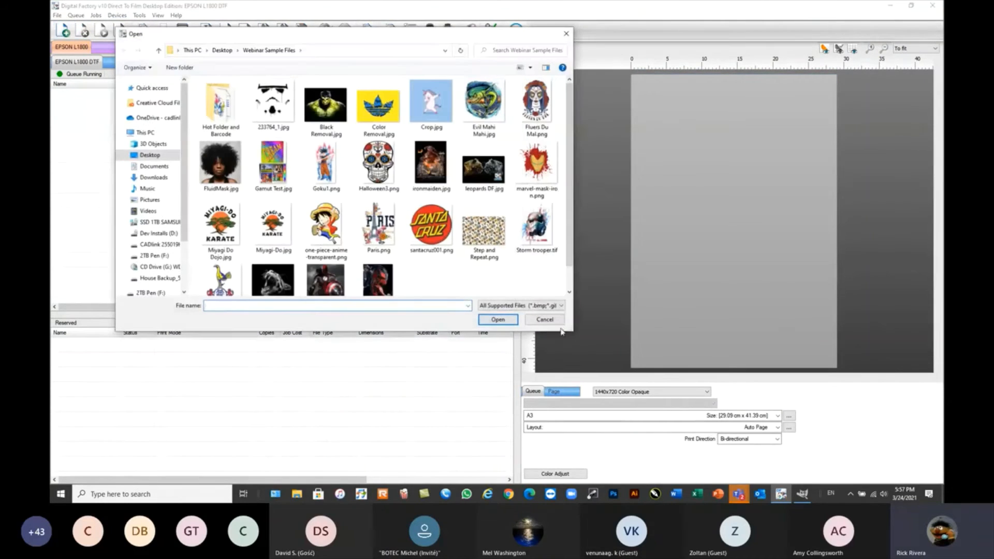
left_click_drag(560, 332, 659, 372)
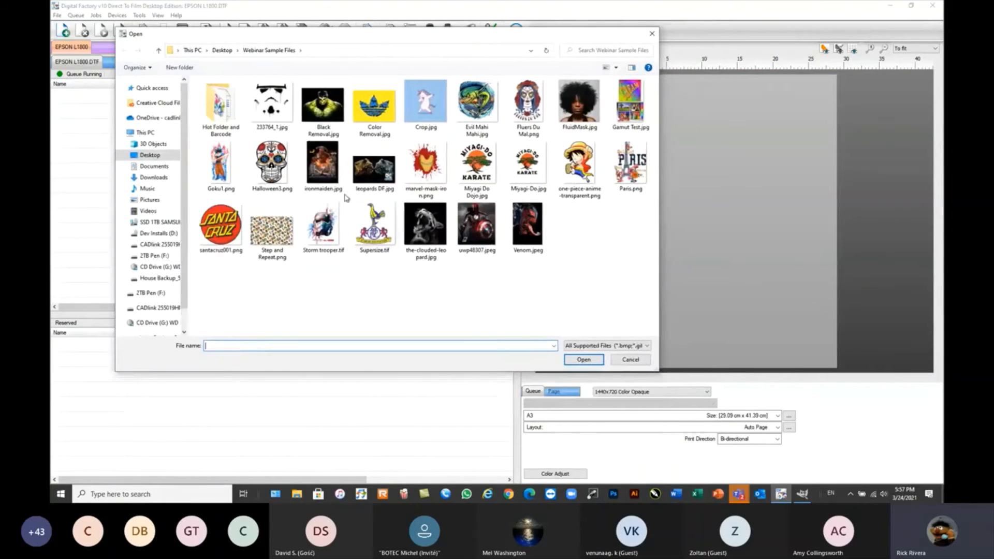
left_click(322, 166)
left_click(583, 359)
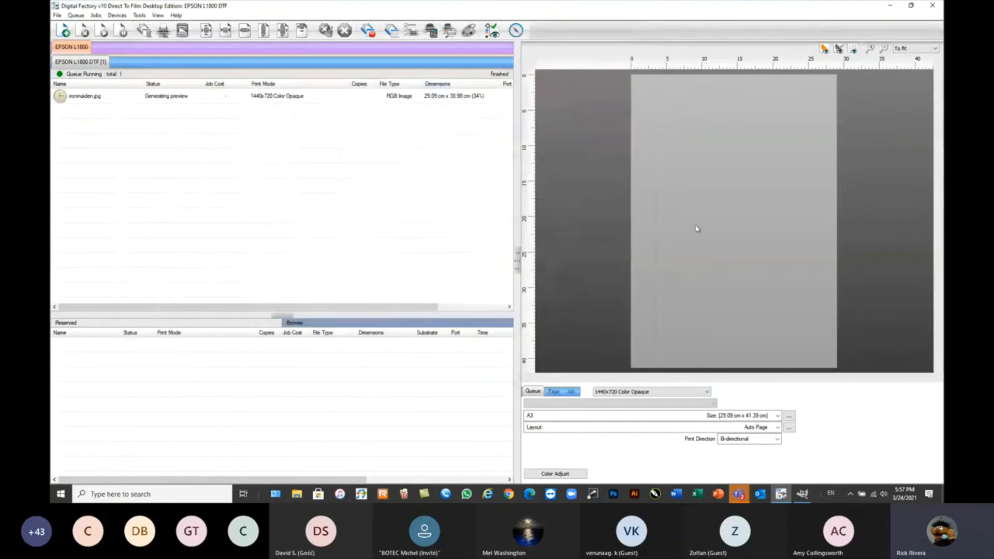
Create three duplicates of the ironmaiden.jpg job.
left_click(98, 98)
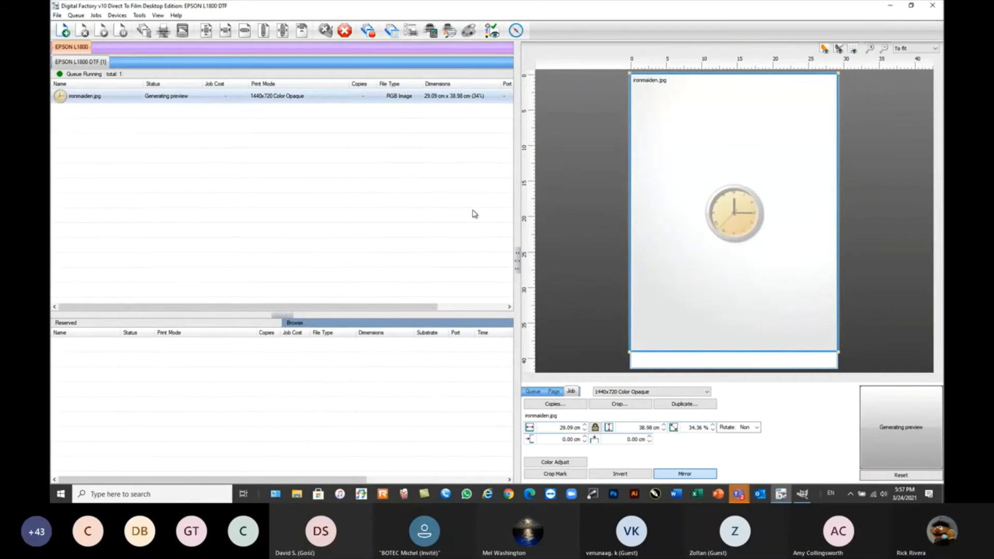
left_click(697, 409)
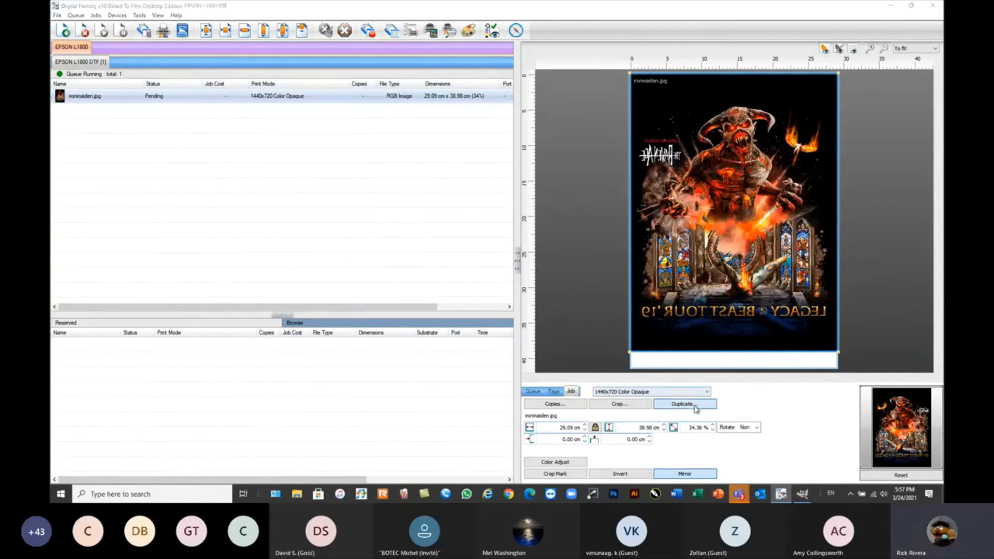
left_click(544, 249)
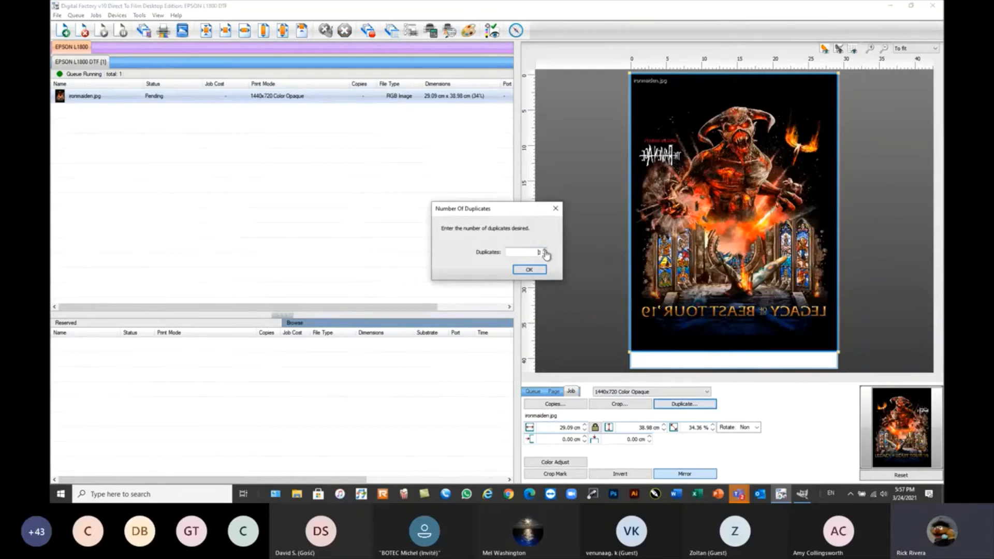
left_click(529, 269)
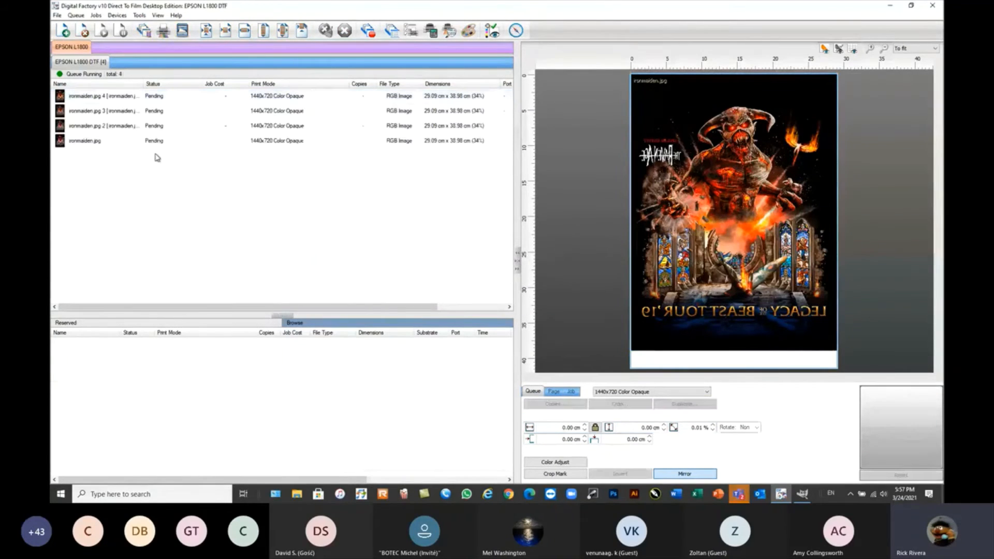
Set the print mode of ironmaiden.jpg 4 to 1440x720 Black Opaque and of ironmaiden.jpg 3 to 1440x720 Black Rasterized.
left_click(155, 98)
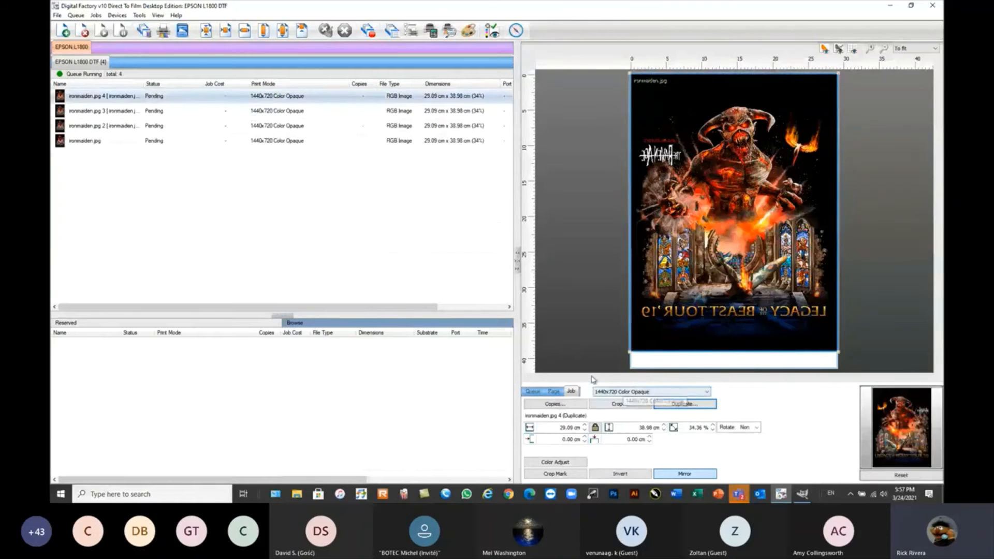
left_click(630, 393)
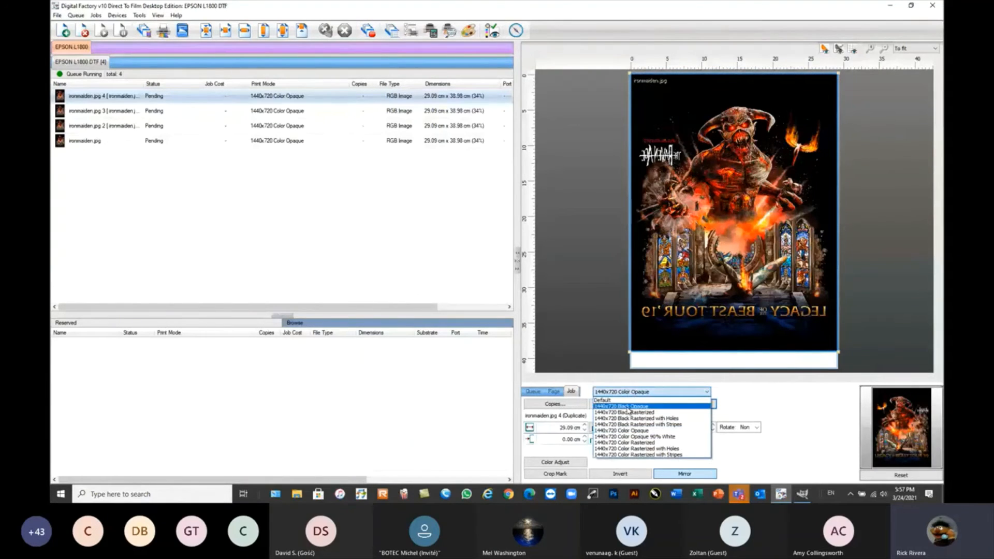
left_click(629, 407)
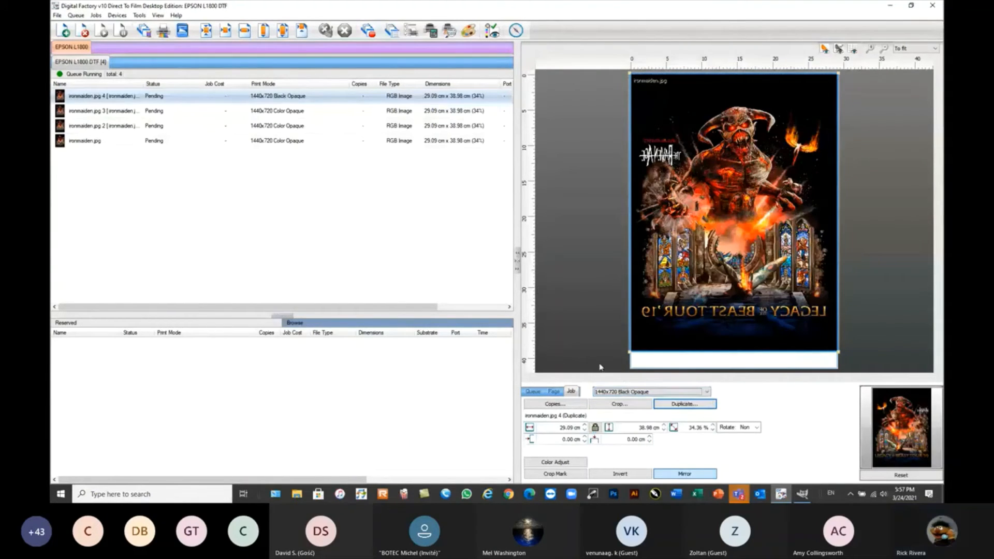
left_click(298, 112)
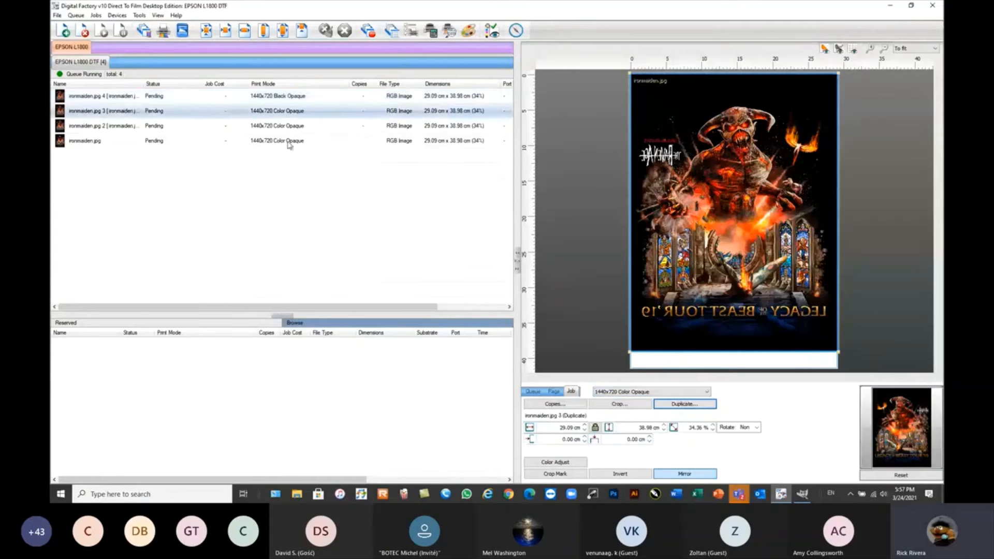
left_click(635, 392)
left_click(627, 413)
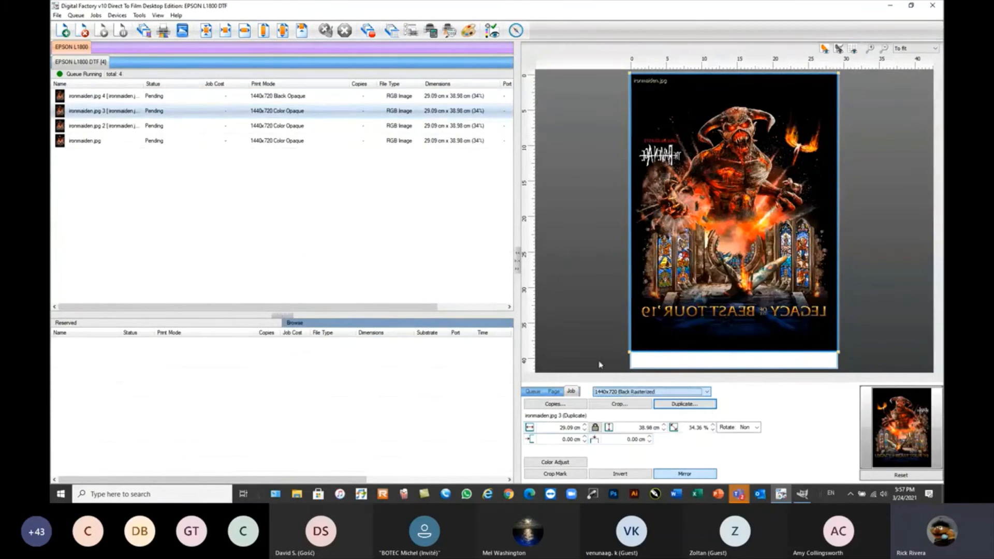
Set ironmaiden.jpg 2 to 1440x720 Black Rasterized with Holes and the original ironmaiden.jpg to 1440x720 Black Rasterized with Stripes.
left_click(278, 126)
left_click(634, 392)
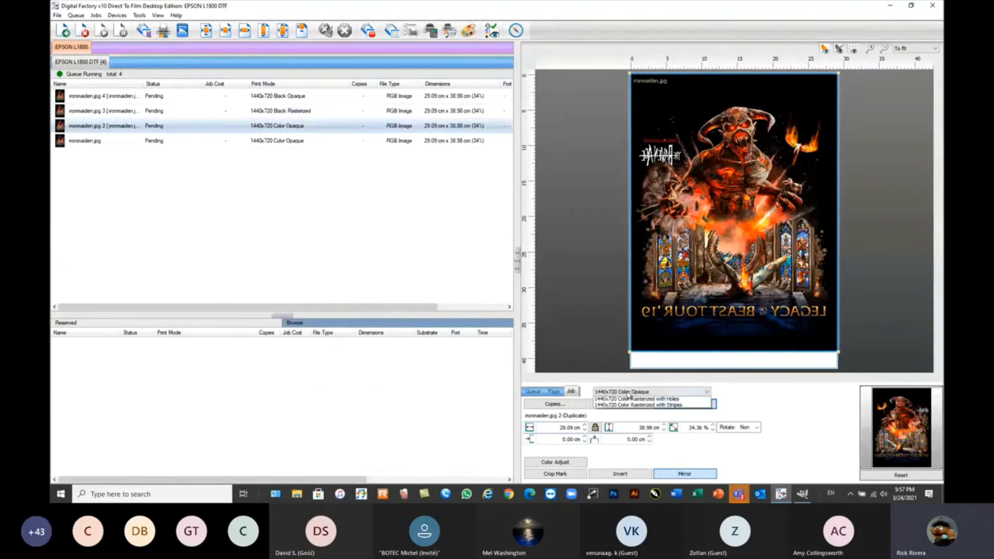
left_click(647, 418)
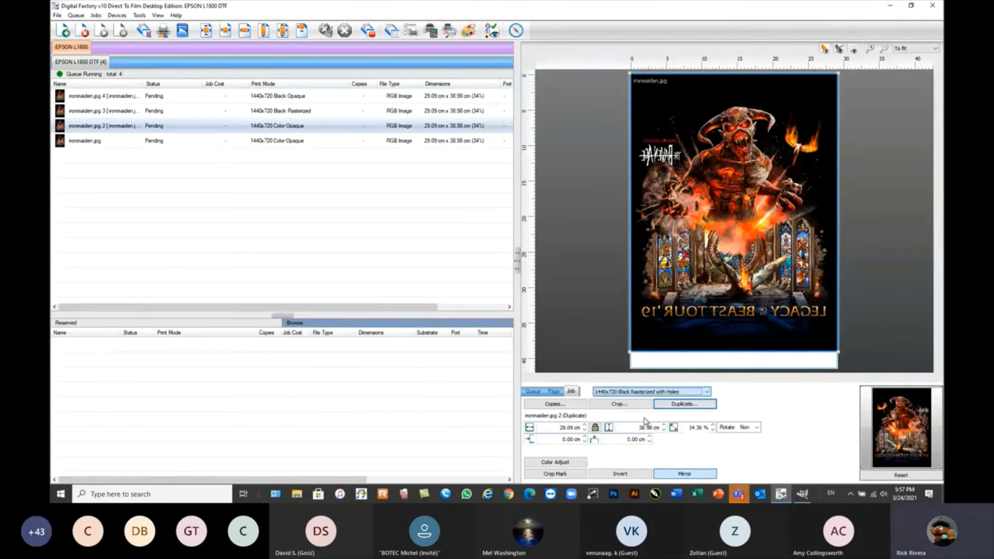
left_click(291, 142)
left_click(623, 392)
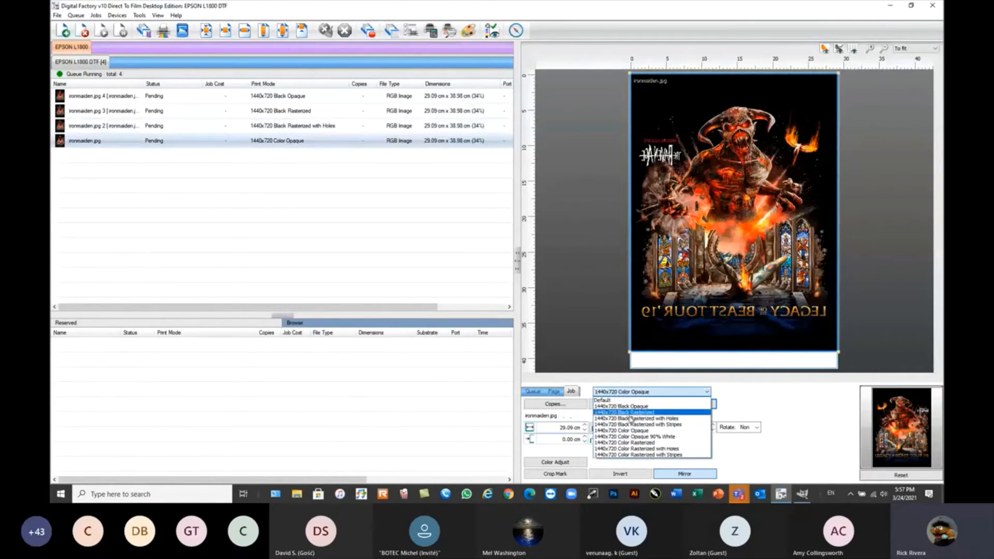
left_click(633, 428)
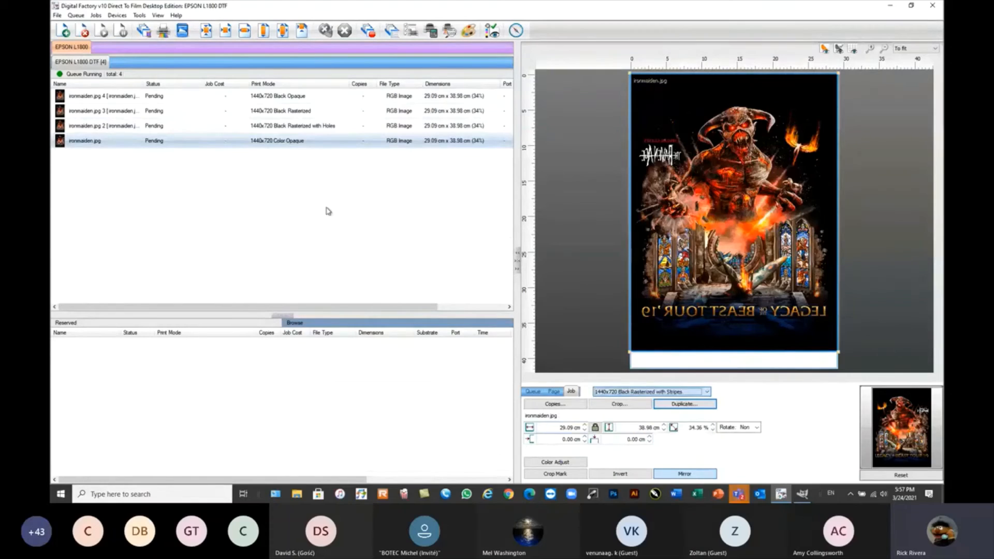
Generate new preview images for all four ironmaiden.jpg jobs.
left_click_drag(385, 202, 169, 97)
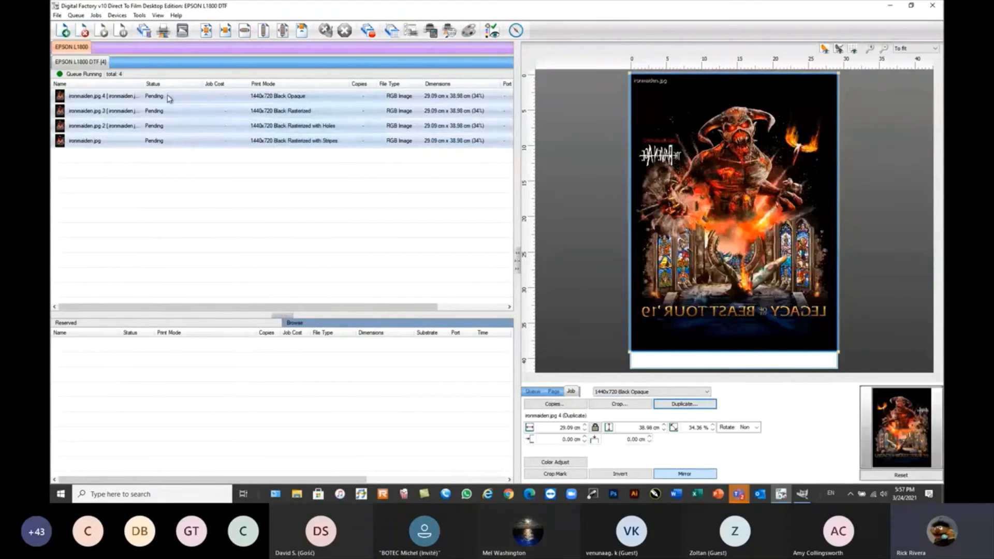
right_click(169, 97)
left_click(208, 174)
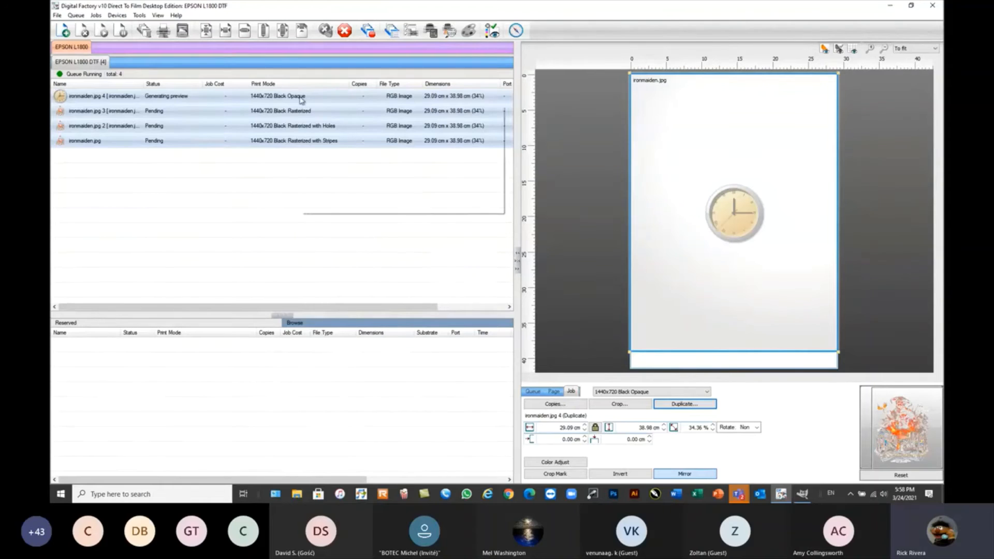
mouse_move(301, 99)
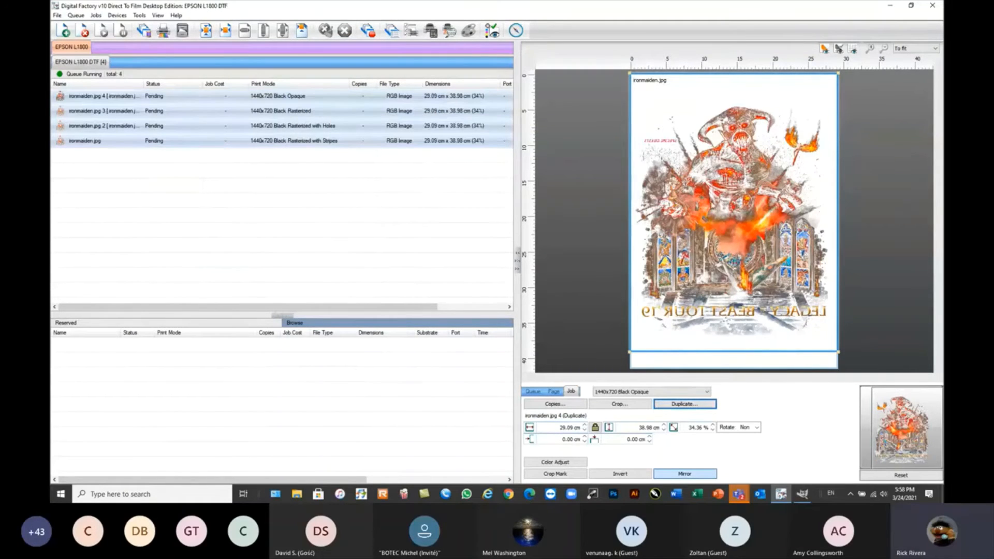
RIP all four ironmaiden.jpg jobs without printing them.
left_click(735, 196)
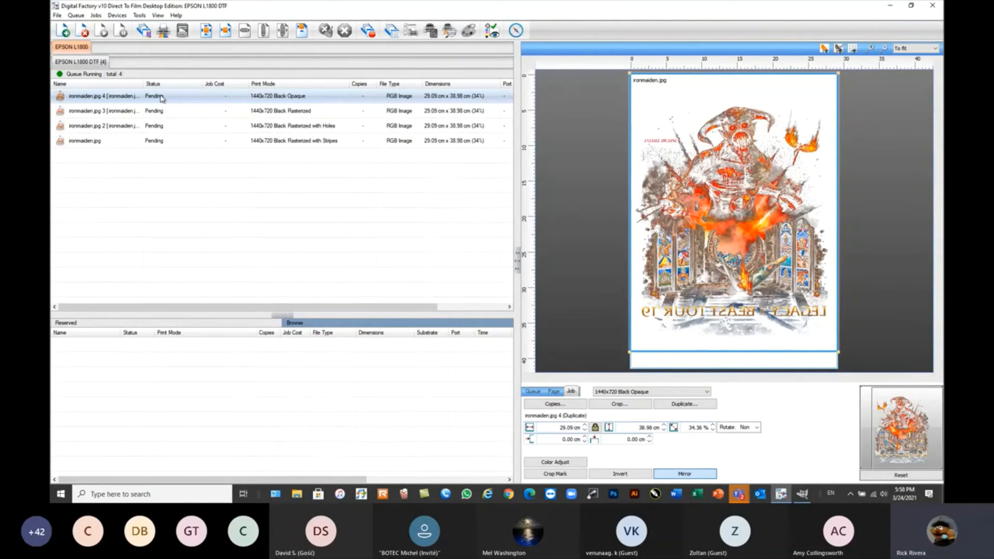
mouse_move(161, 99)
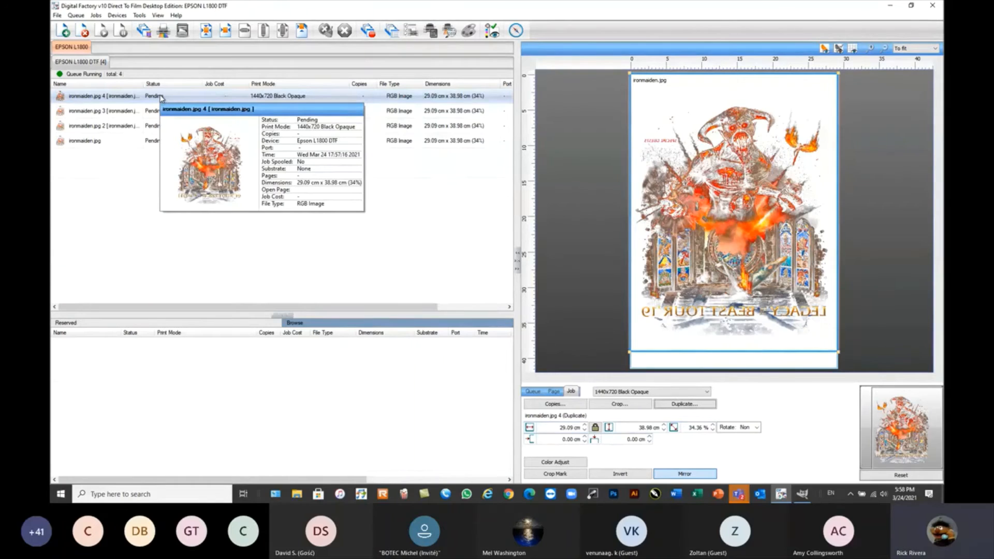
right_click(161, 97)
left_click_drag(373, 216, 126, 100)
right_click(126, 100)
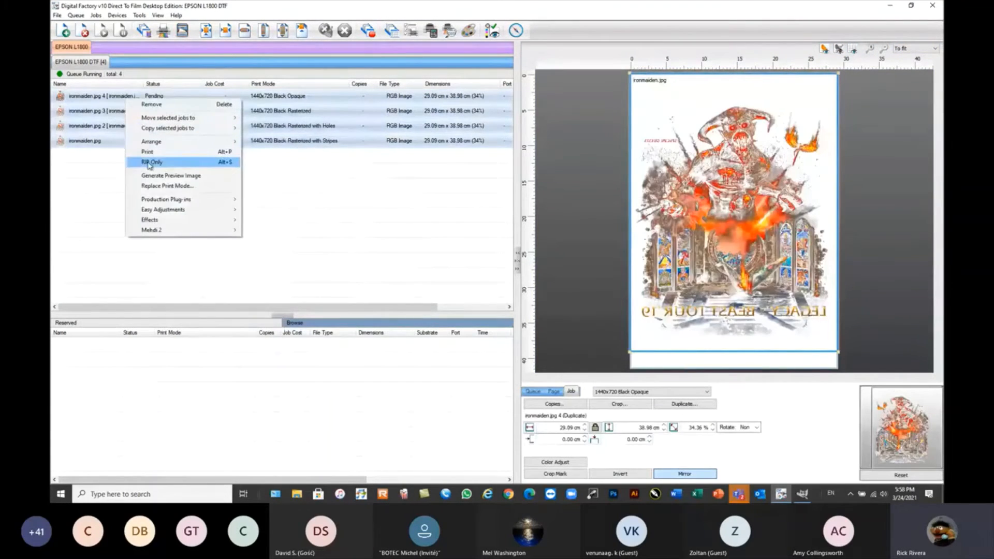
left_click(149, 163)
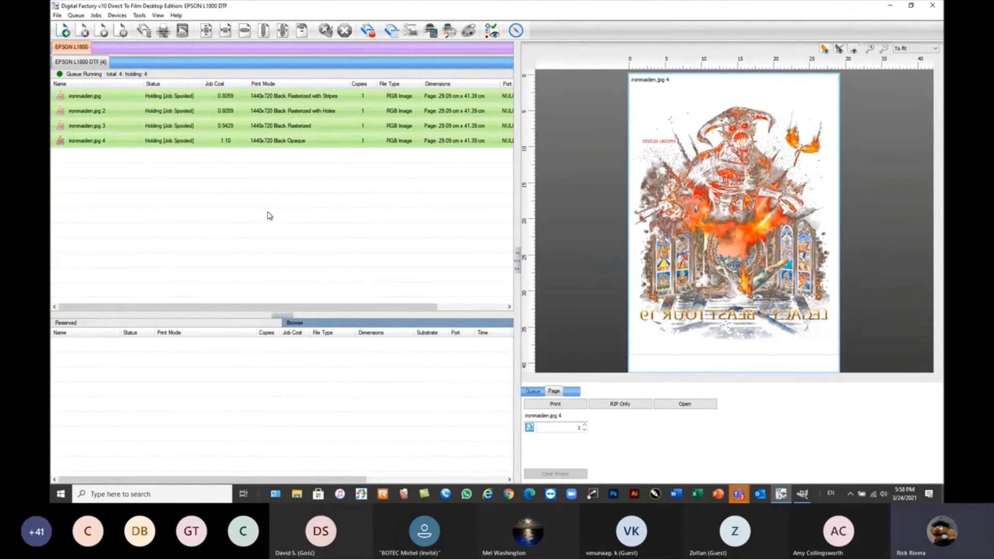
View the raw data of the RIPped Black Opaque job with its film list at 6.25% zoom, and close the viewer.
left_click(189, 163)
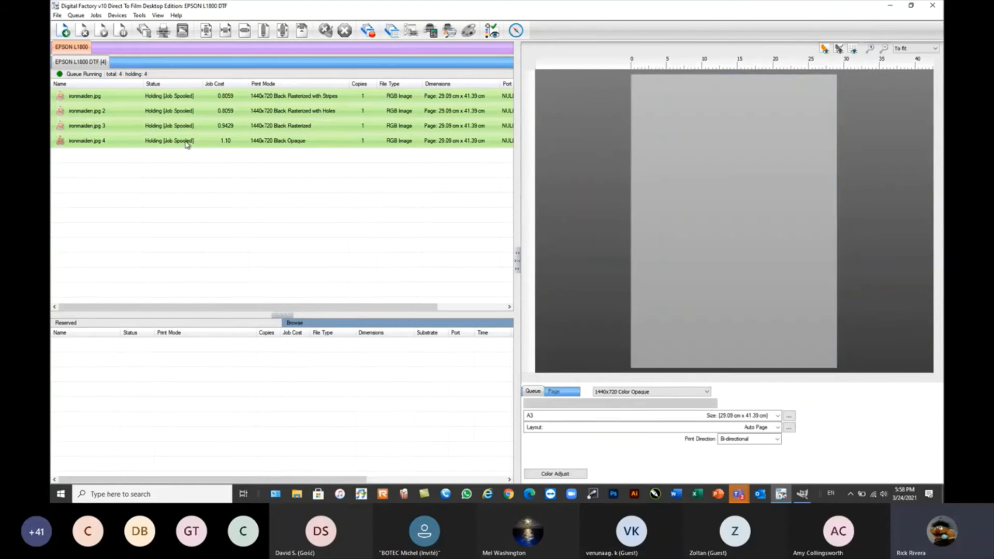
right_click(188, 145)
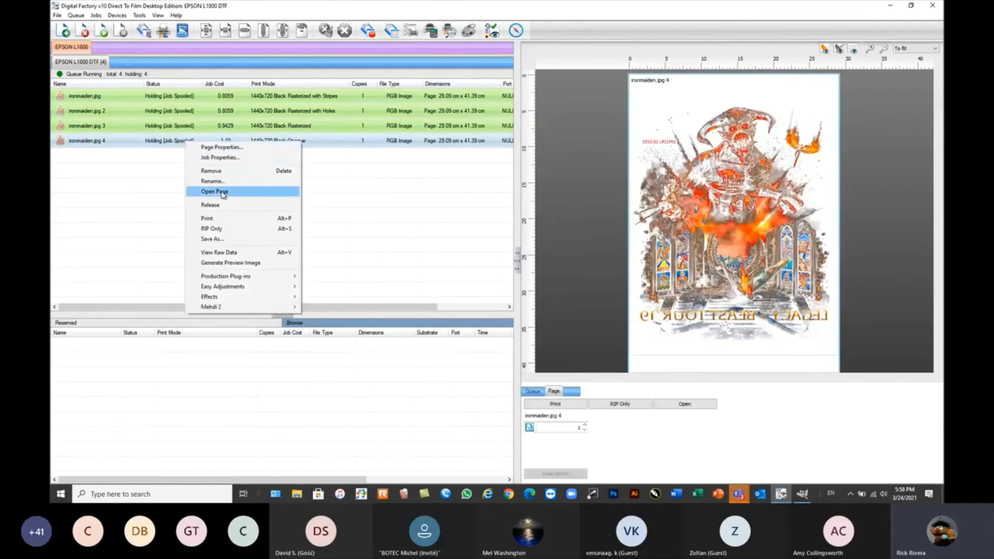
left_click(231, 254)
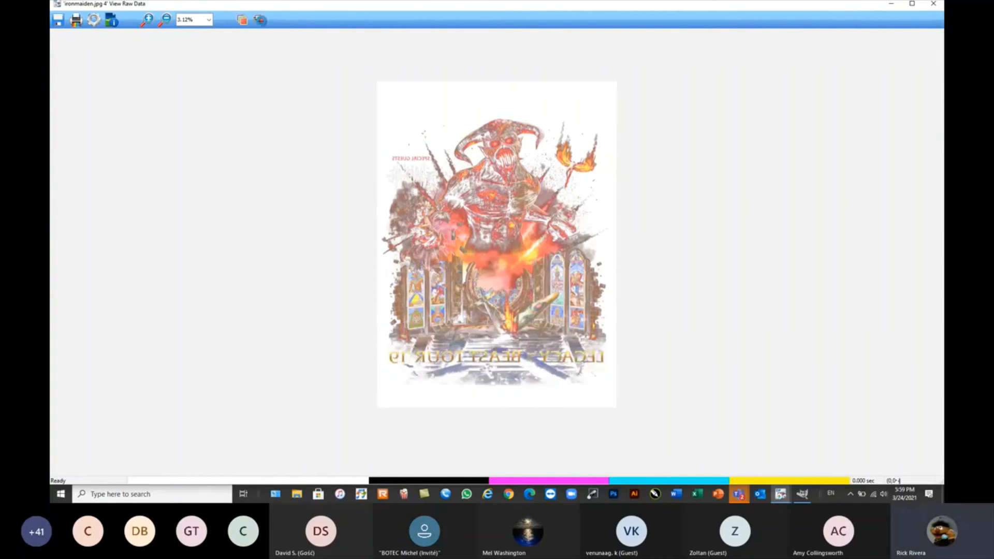
left_click(260, 20)
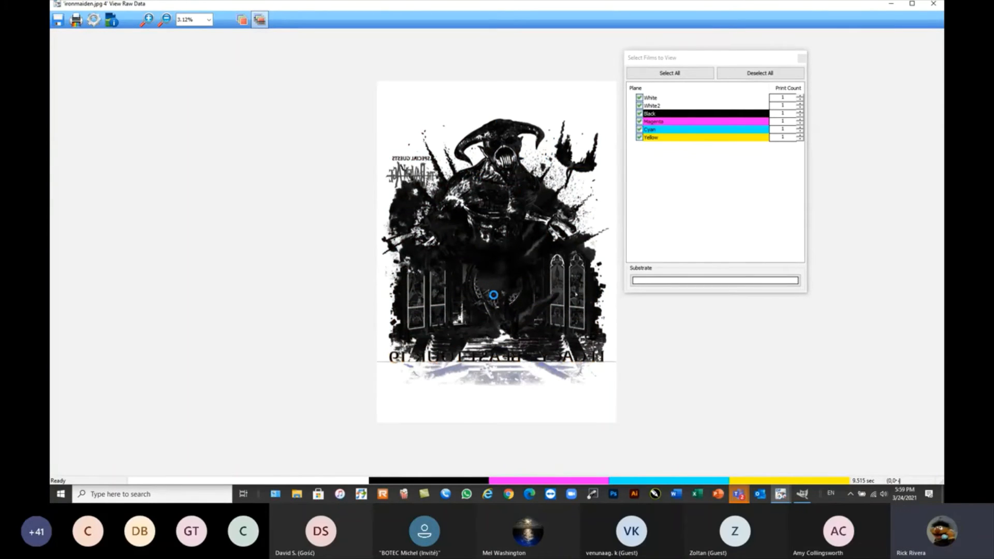
left_click(210, 19)
left_click(193, 91)
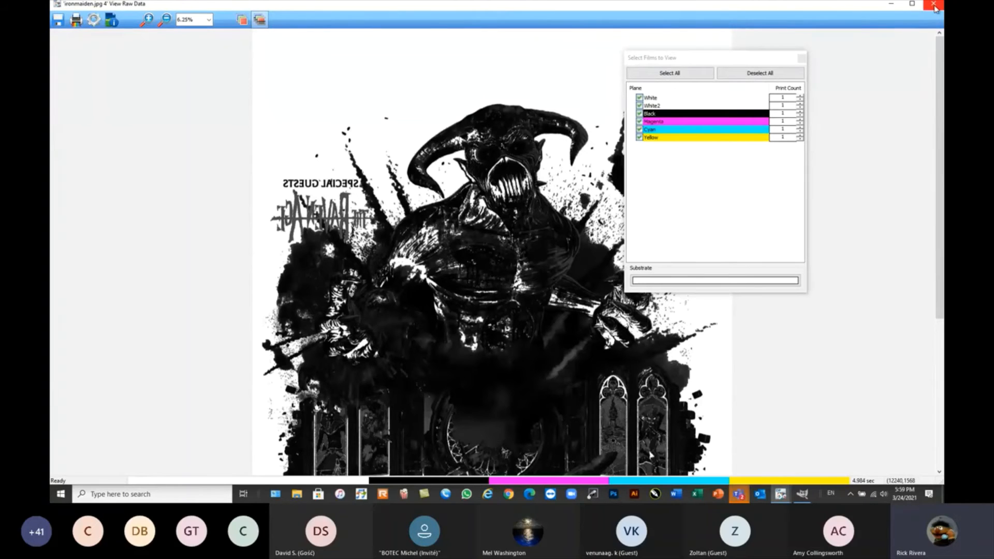
left_click(934, 6)
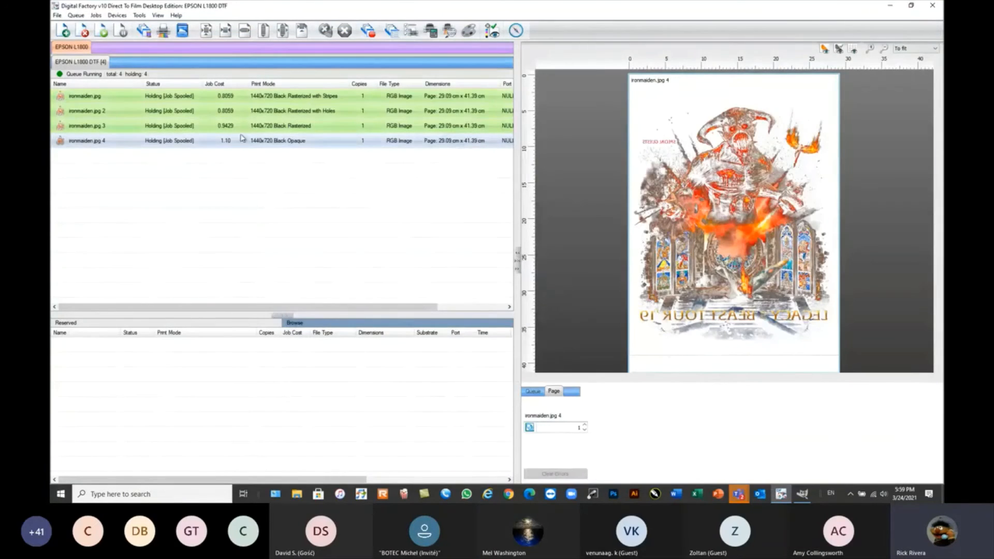
Compare enlarged previews of the RIPped Black Rasterized and Black Opaque ironmaiden.jpg jobs.
left_click(246, 130)
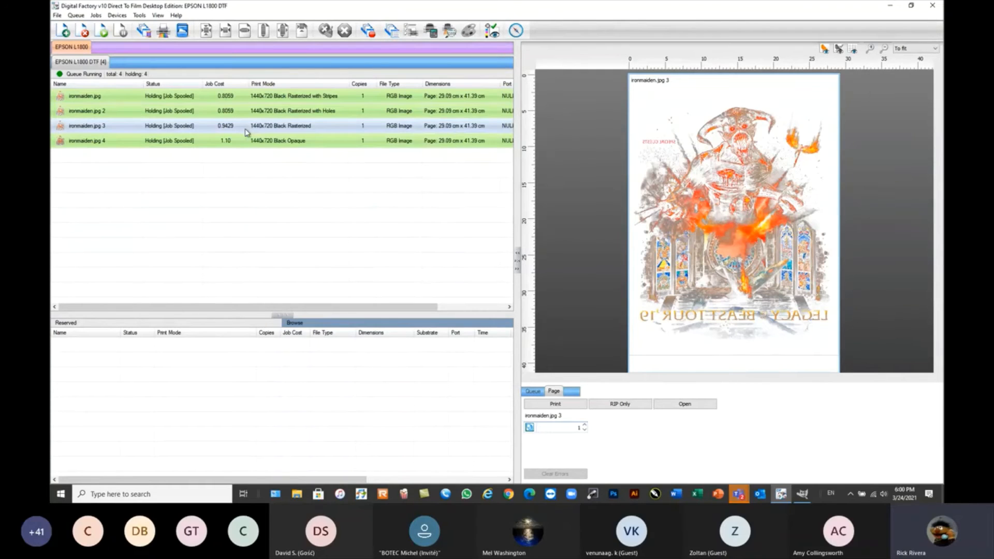
left_click(250, 142)
scroll(756, 237, "down", 1)
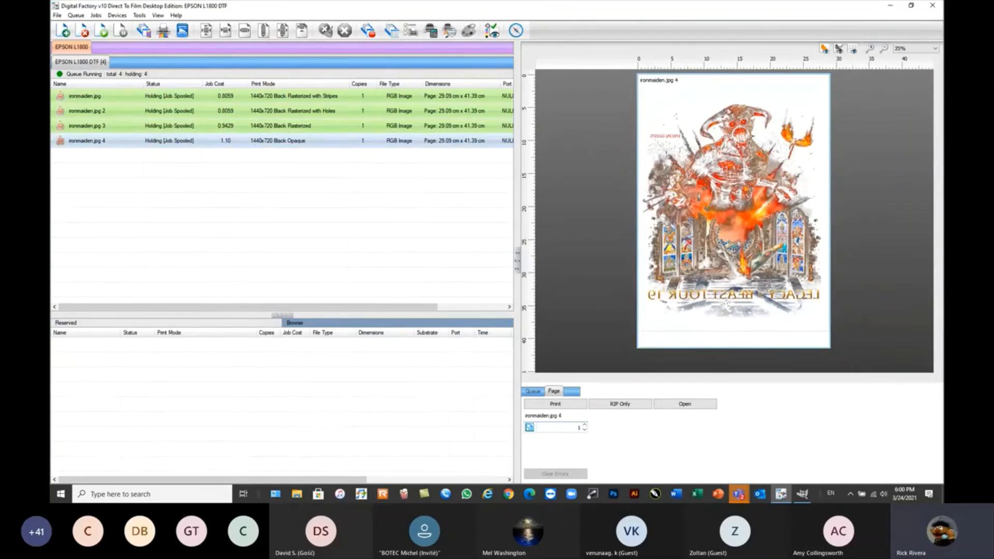
scroll(757, 210, "up", 3)
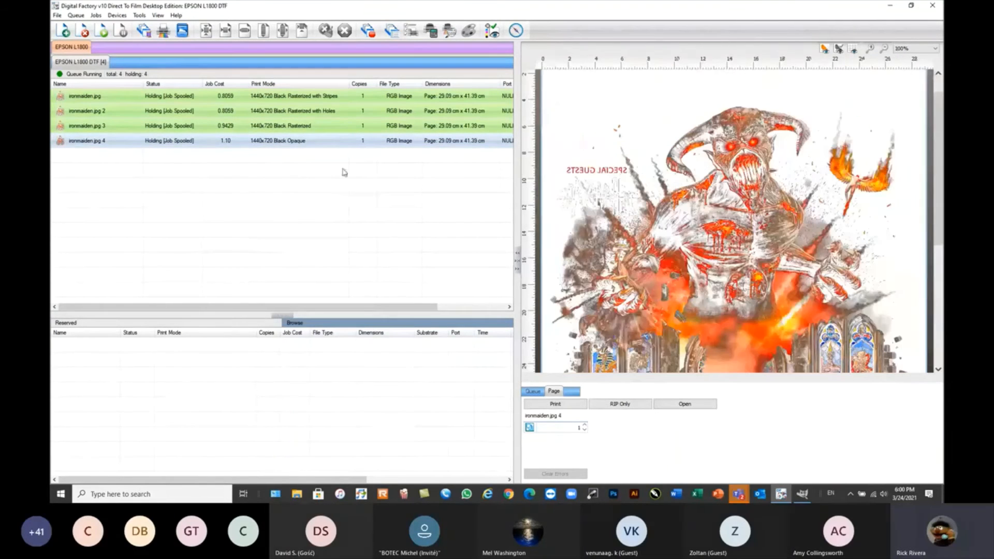
left_click(316, 129)
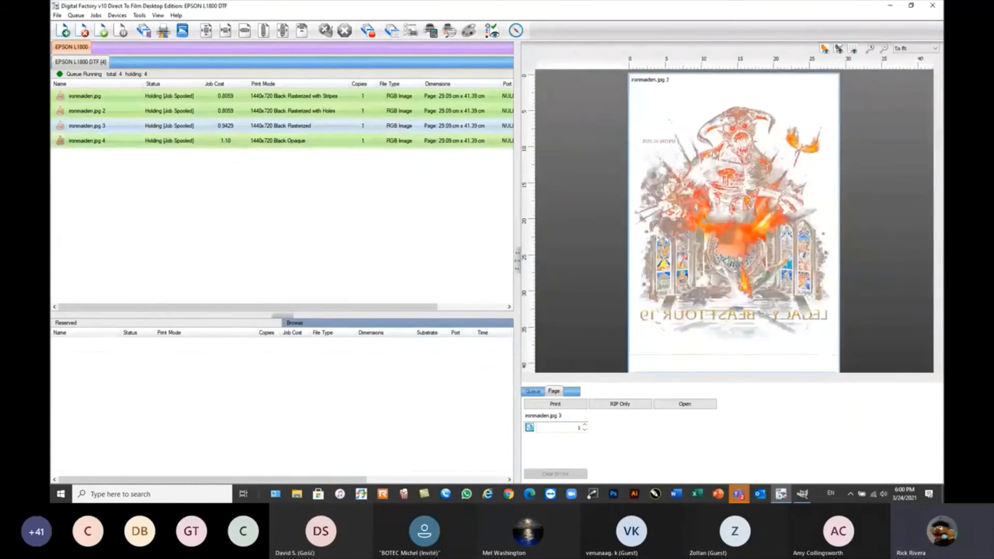
scroll(735, 138, "up", 2)
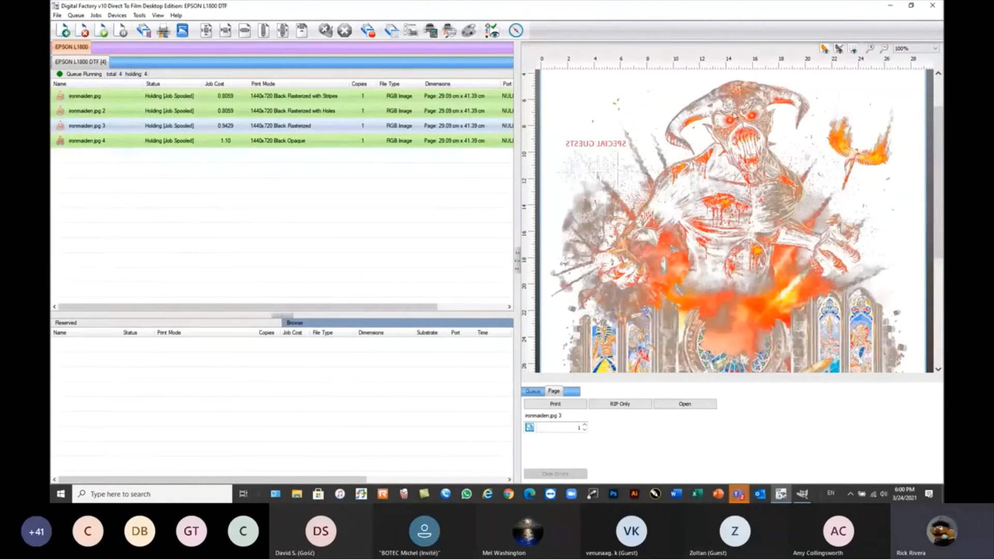
left_click(293, 142)
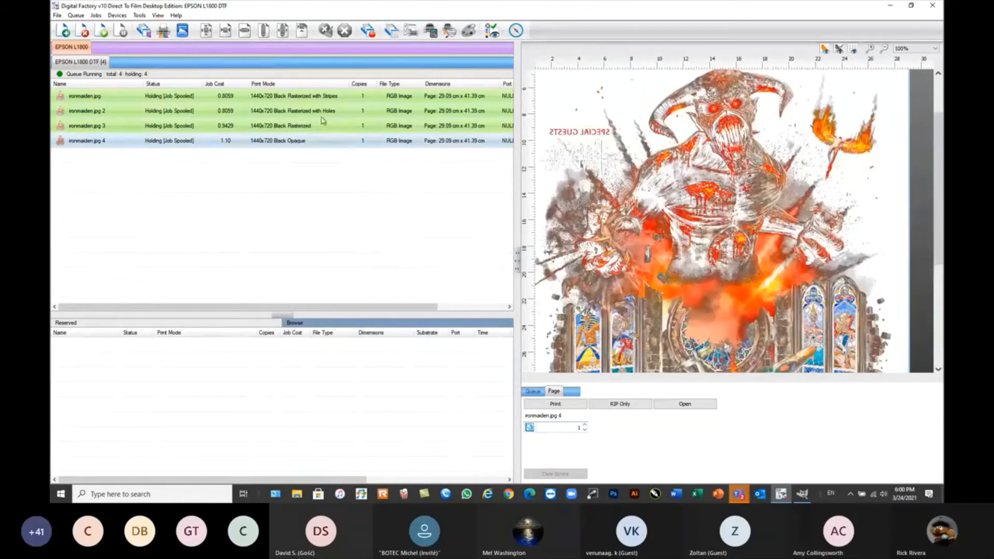
Open the raw data of the Black Rasterized ironmaiden.jpg job and enlarge its dot pattern in the black-and-white view.
left_click(259, 127)
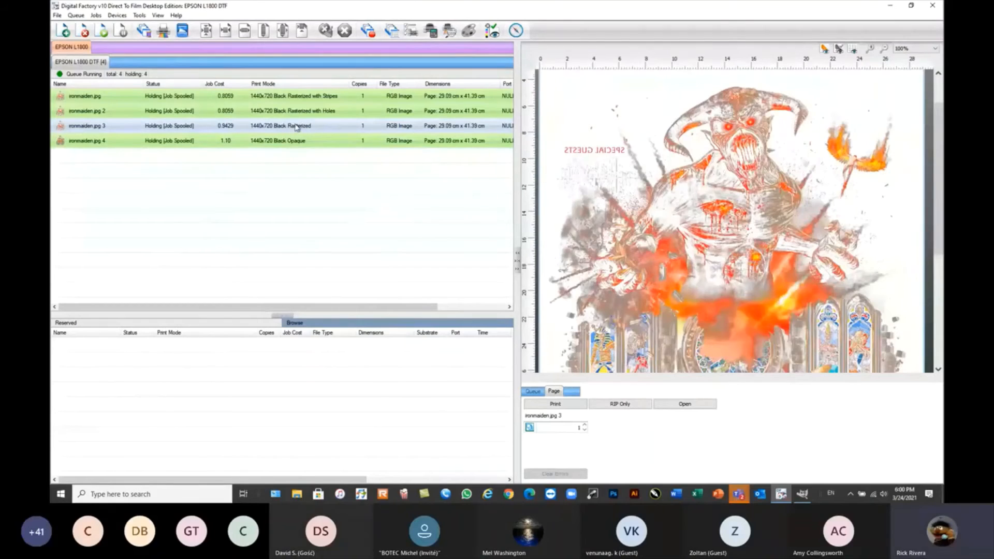
mouse_move(305, 130)
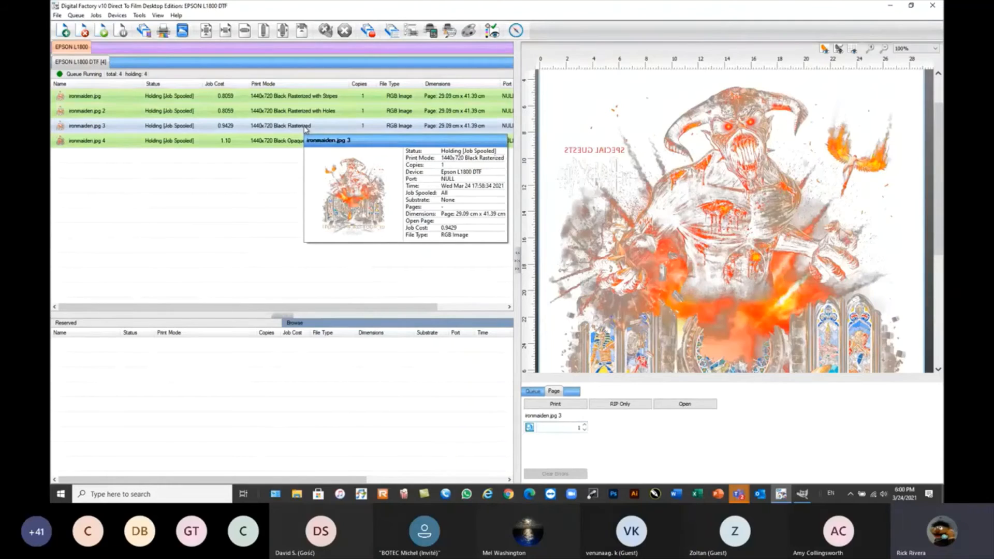
right_click(305, 129)
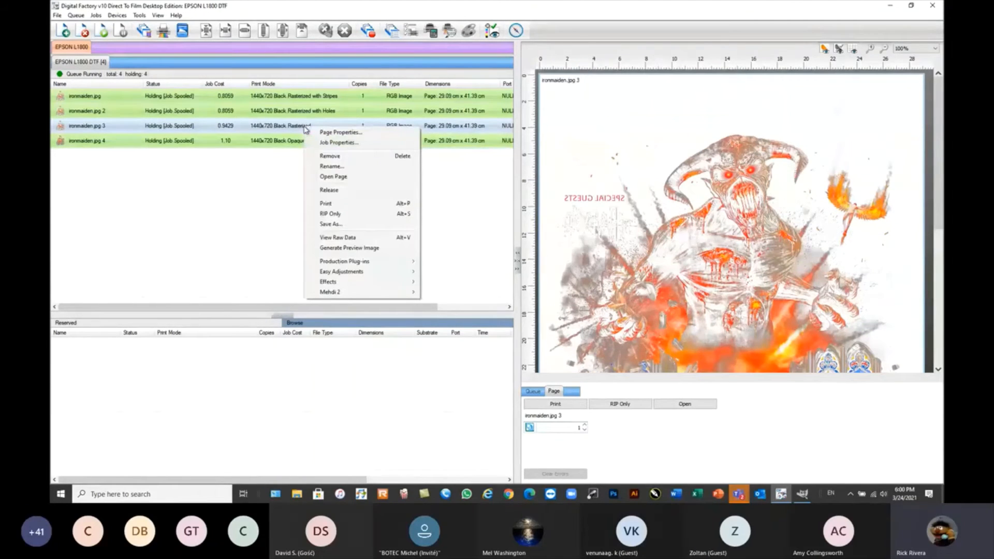
left_click(336, 238)
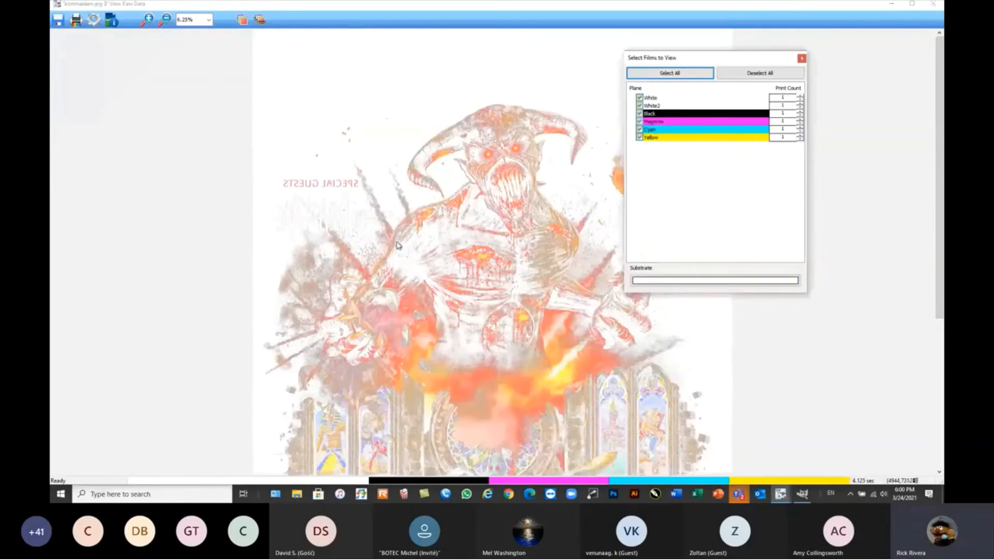
left_click(259, 19)
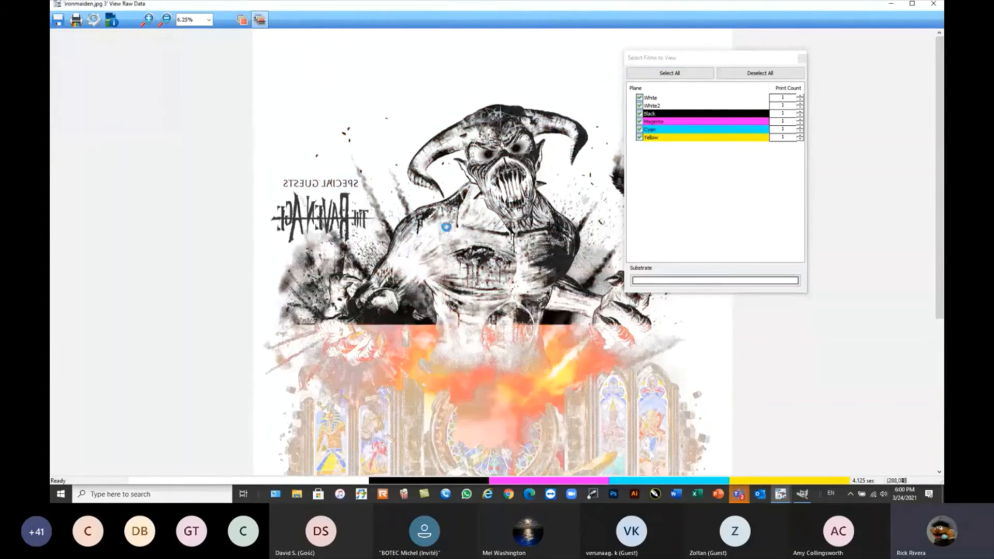
left_click(148, 19)
left_click(558, 341)
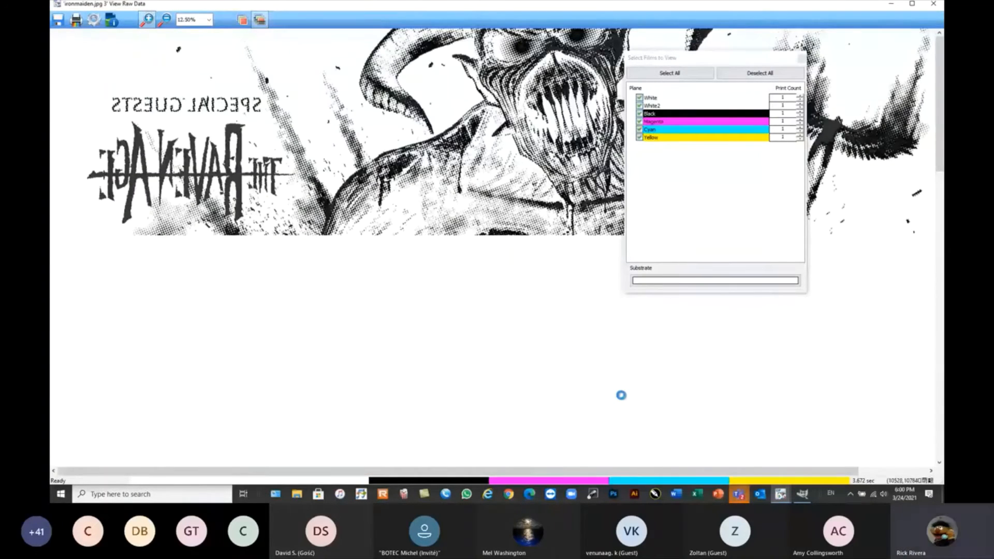
Examine the Black Rasterized dot pattern at 200%, 12.50% and 25% zoom with the film list moved aside, and close the viewer.
left_click_drag(740, 52, 789, 57)
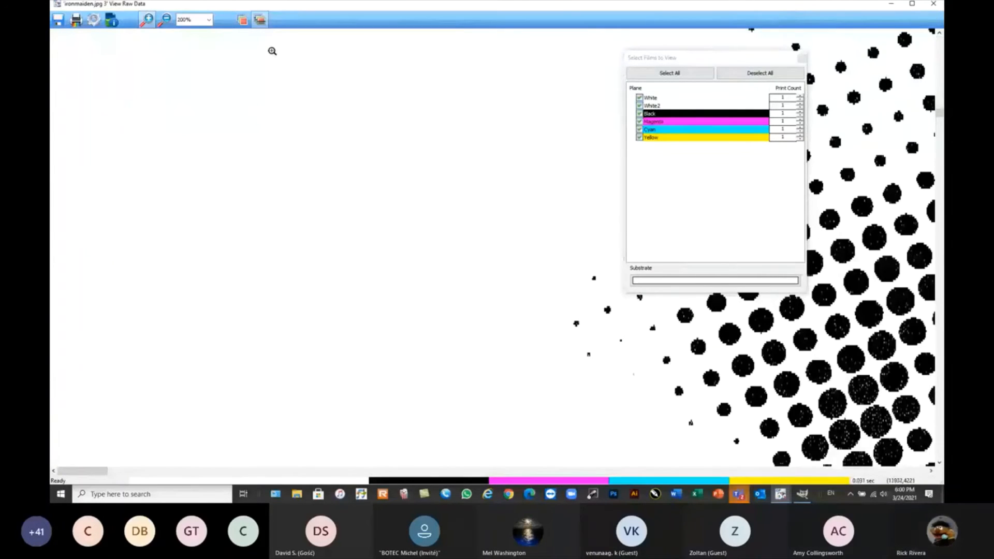
left_click(205, 21)
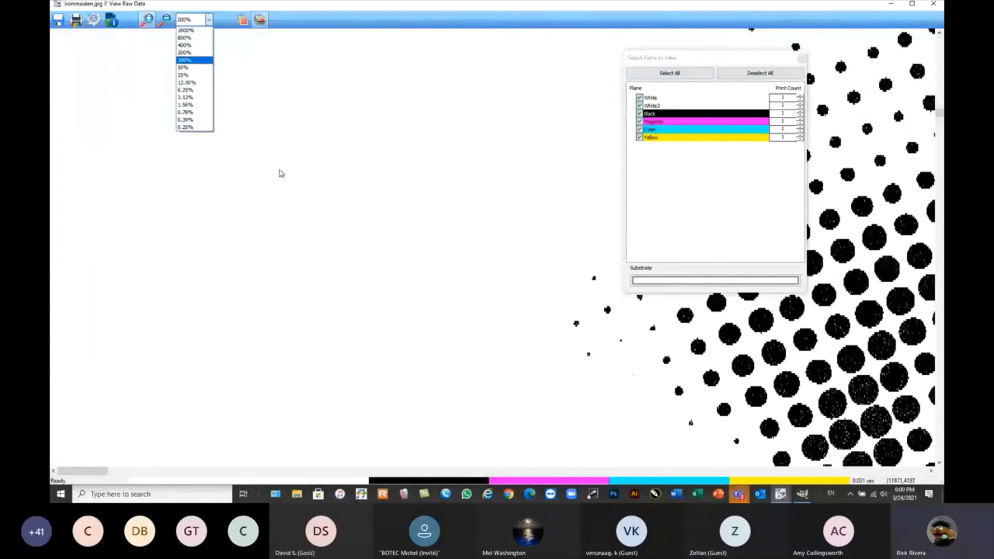
left_click(186, 83)
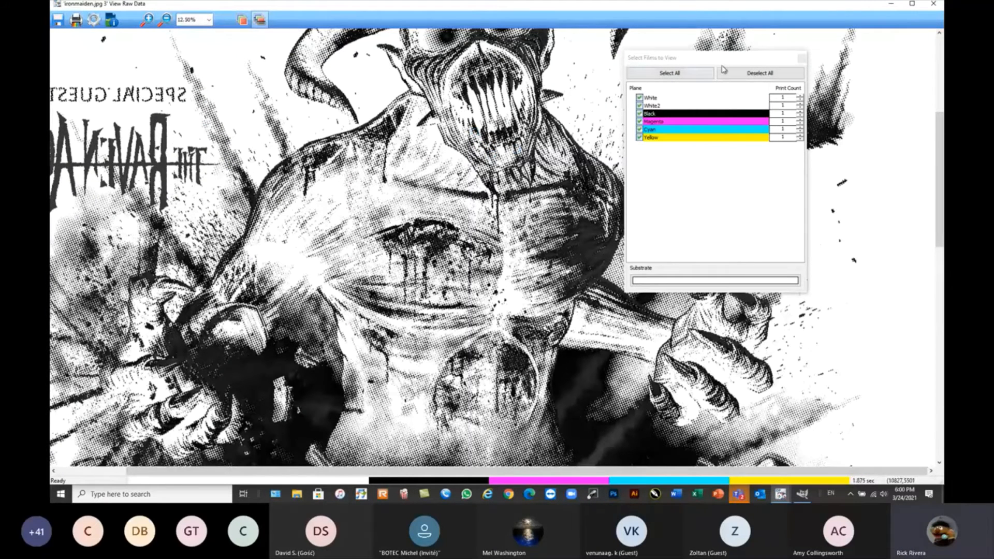
left_click_drag(721, 59, 858, 38)
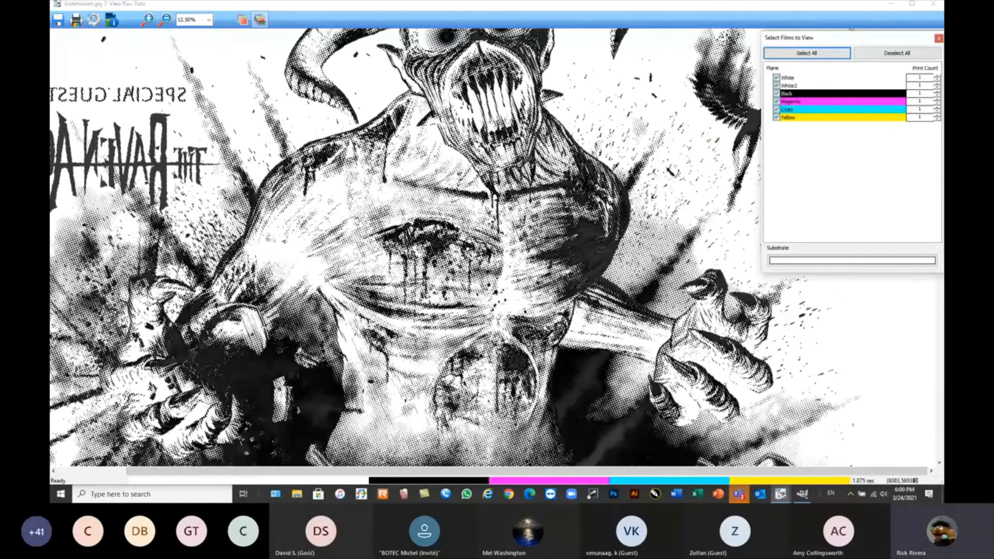
left_click(147, 20)
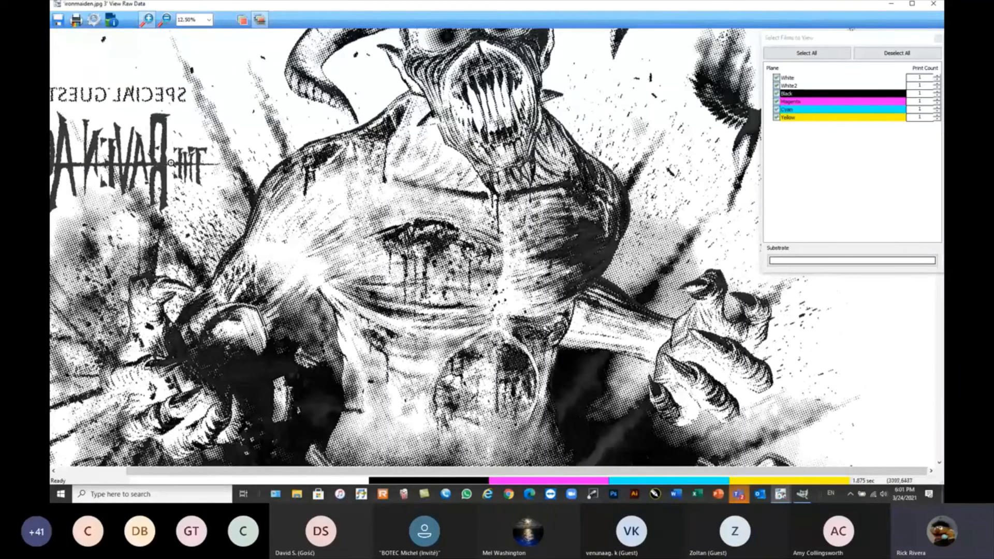
left_click_drag(171, 92, 497, 298)
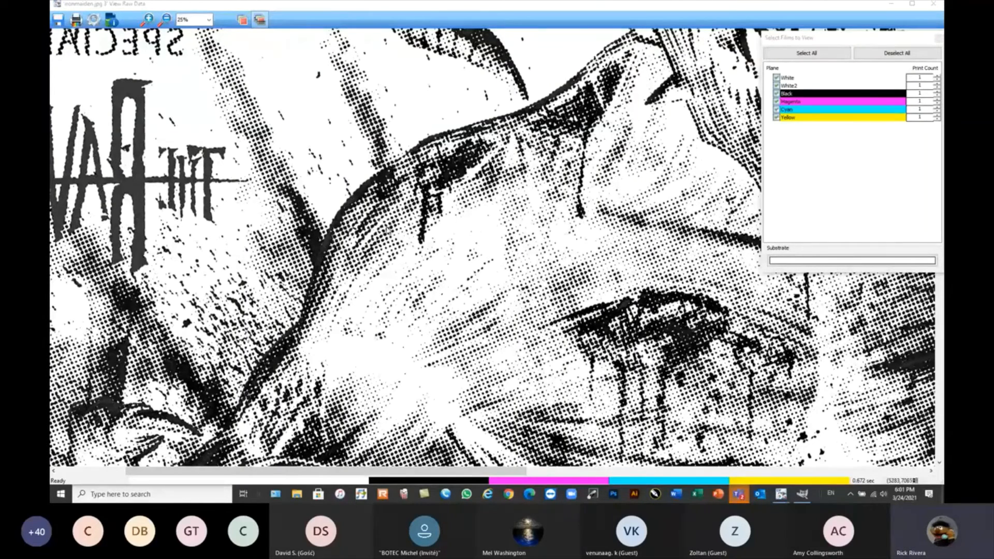
left_click(934, 4)
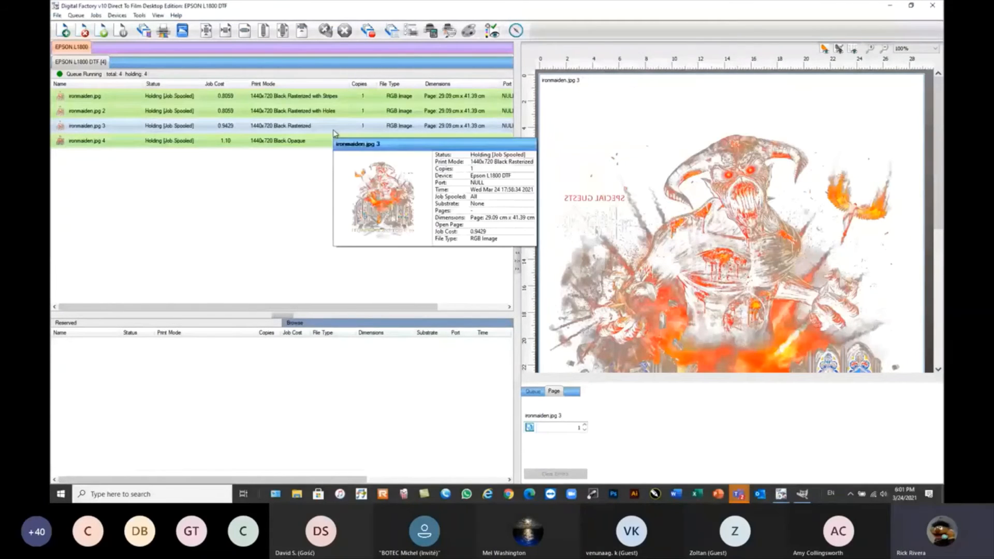
Open the raw data of the Black Rasterized with Holes ironmaiden.jpg job in the black-and-white view.
left_click(294, 112)
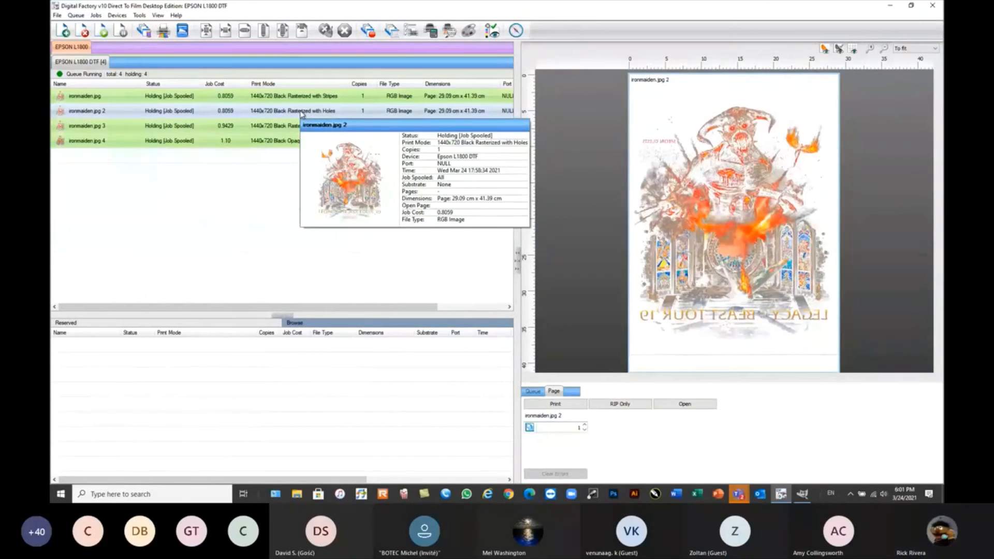
right_click(302, 113)
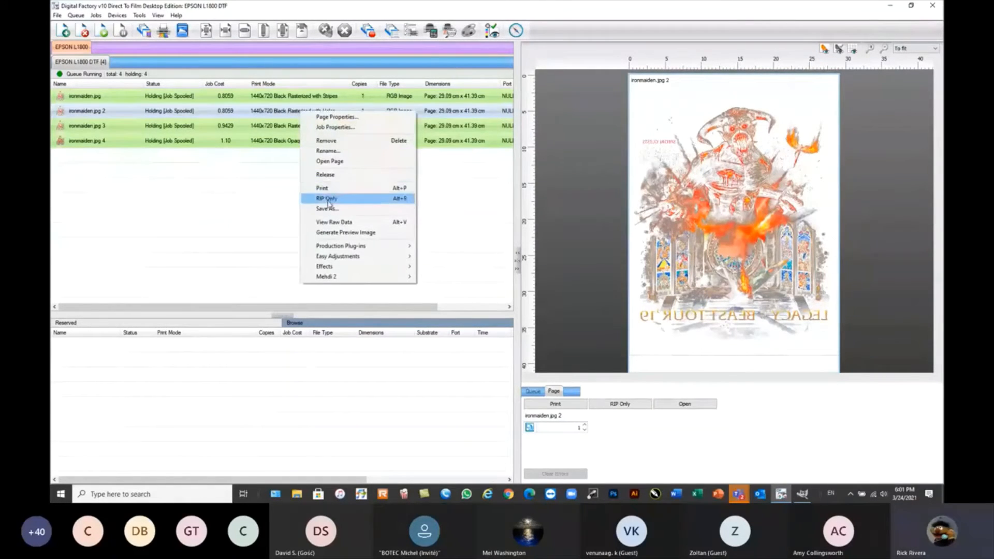
left_click(334, 223)
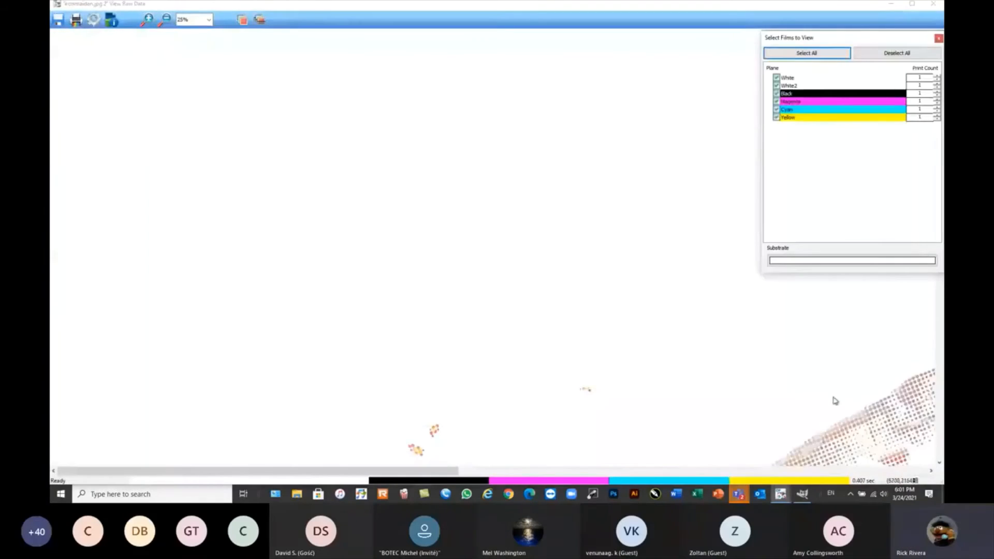
scroll(832, 398, "down", 5)
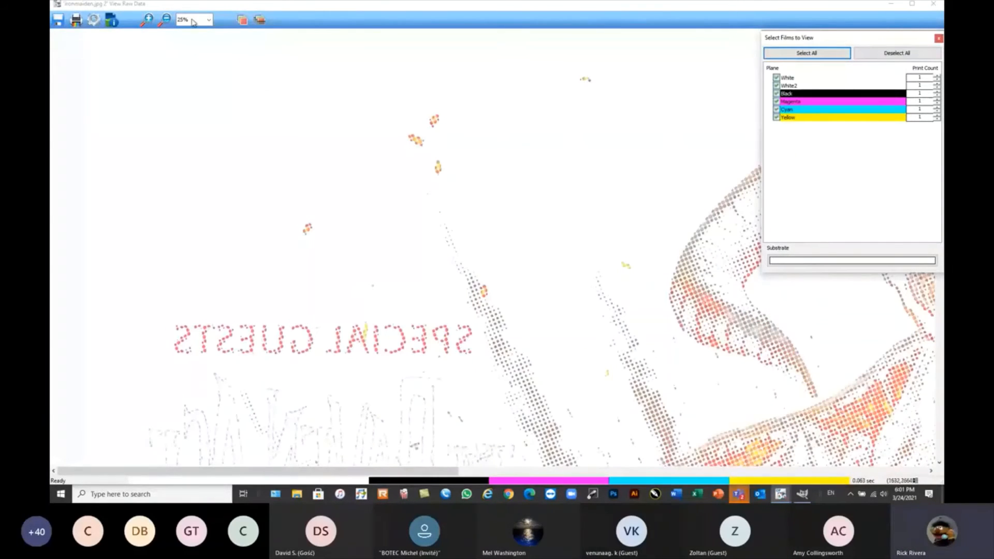
left_click(259, 20)
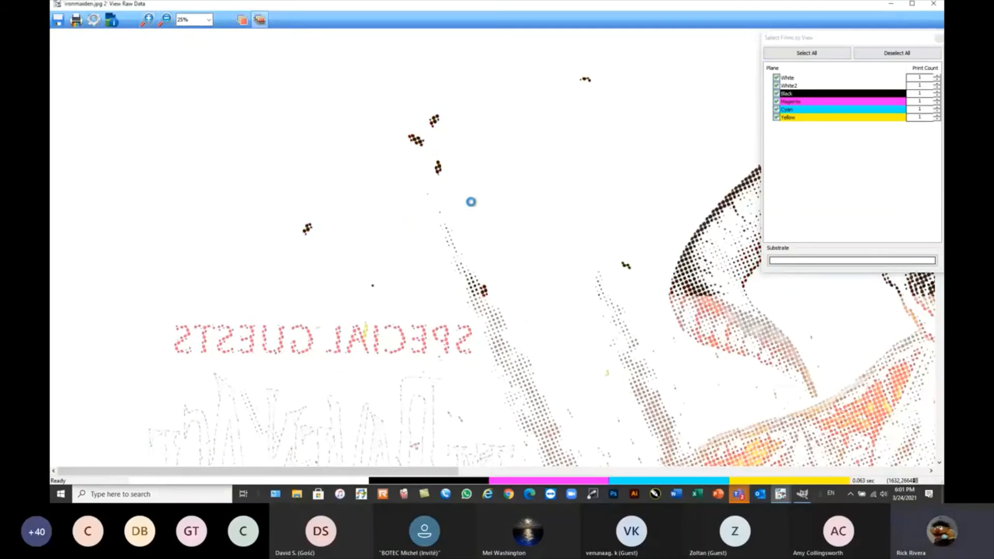
Examine the hole pattern around the figure at 50% zoom and the artwork at 6.25%, and close the viewer.
left_click(166, 20)
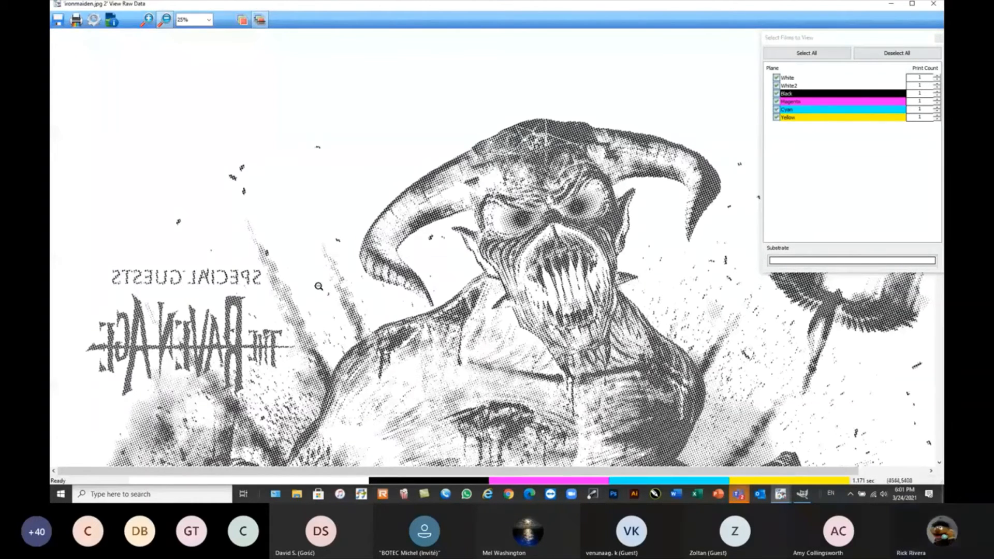
left_click(146, 24)
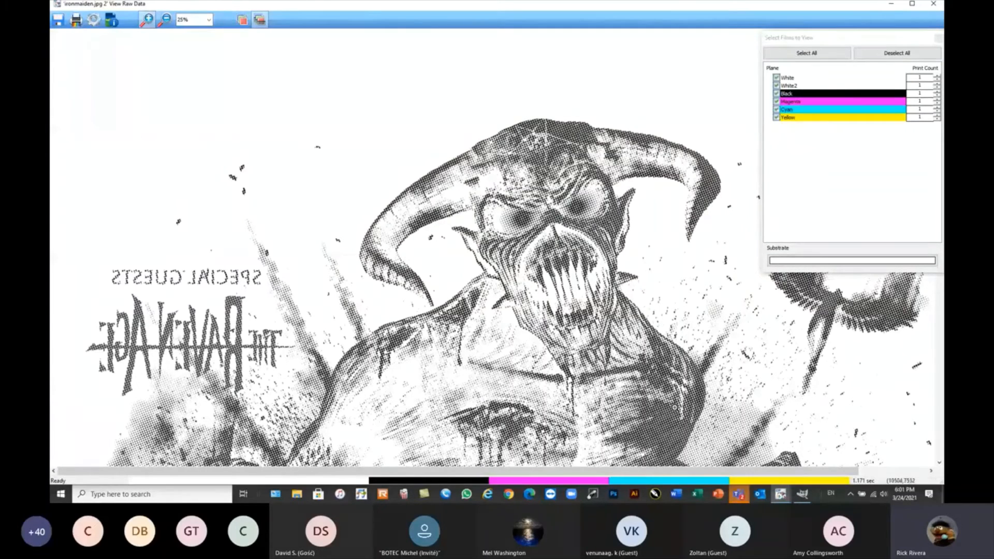
left_click_drag(700, 376, 823, 463)
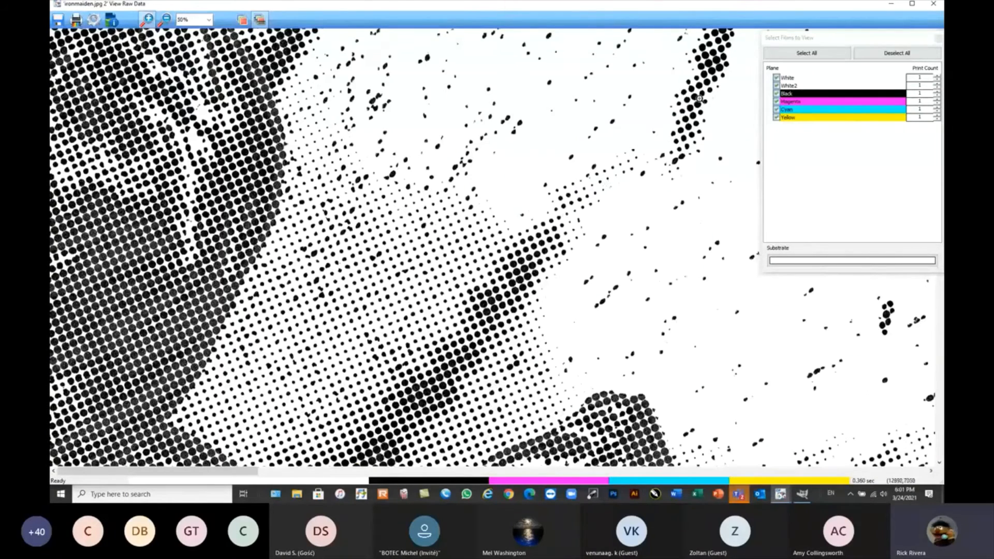
left_click(165, 19)
left_click(283, 193)
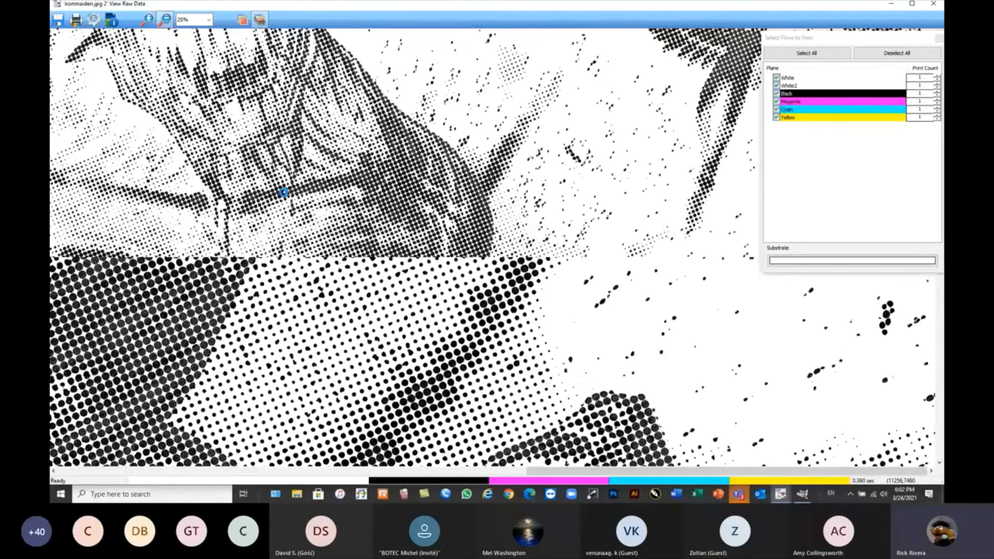
left_click(284, 192)
left_click(284, 193)
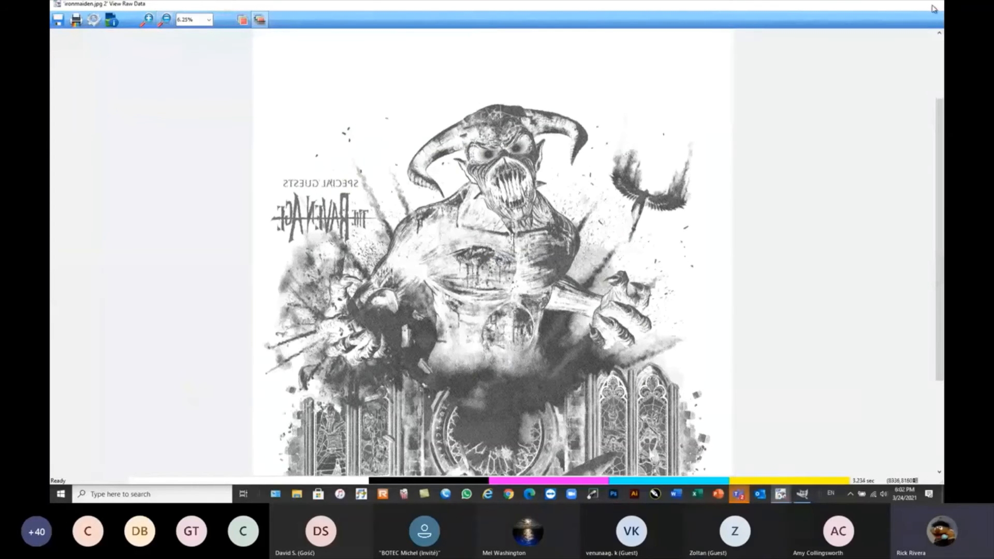
left_click(934, 9)
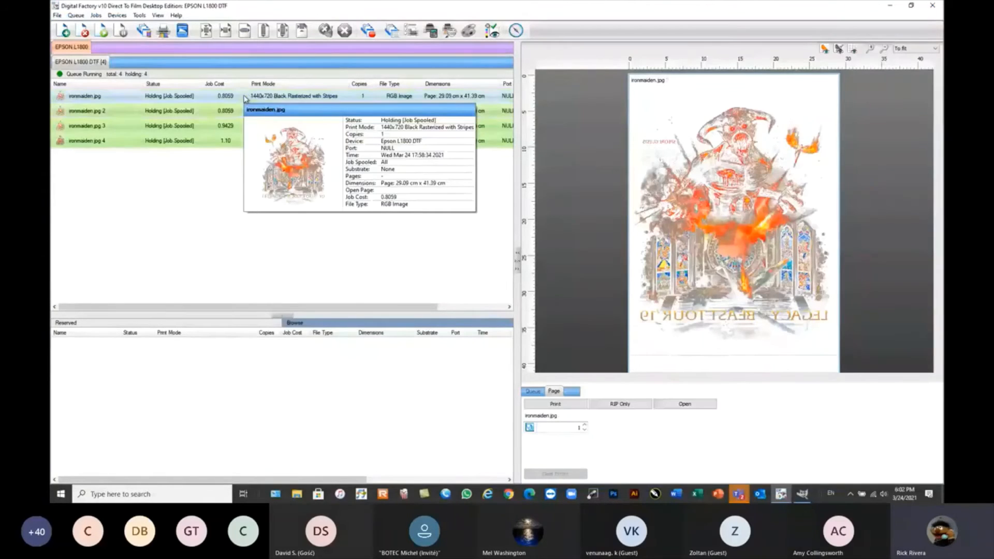
View the raw data of the Black Rasterized with Stripes ironmaiden.jpg job at 12.50% zoom, and close the viewer.
right_click(244, 96)
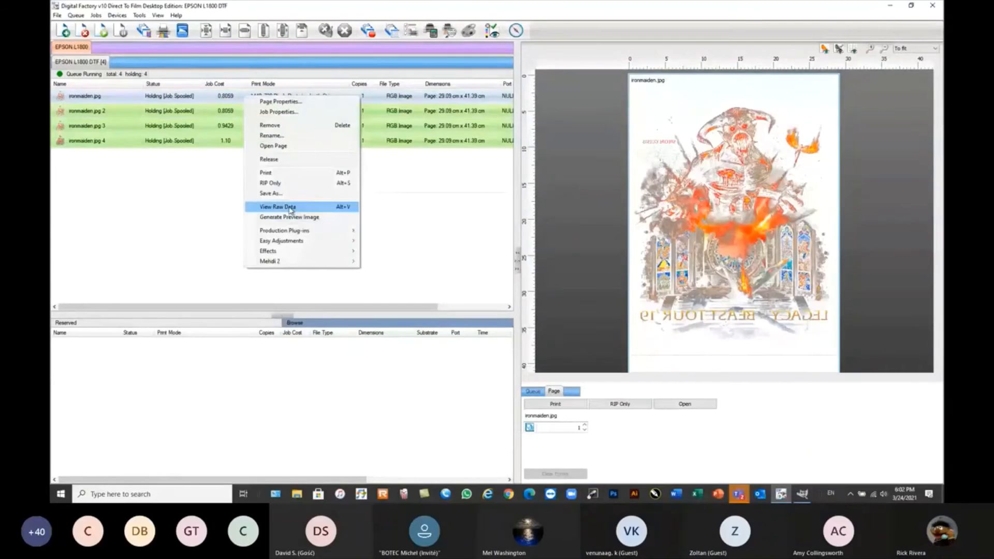
left_click(290, 207)
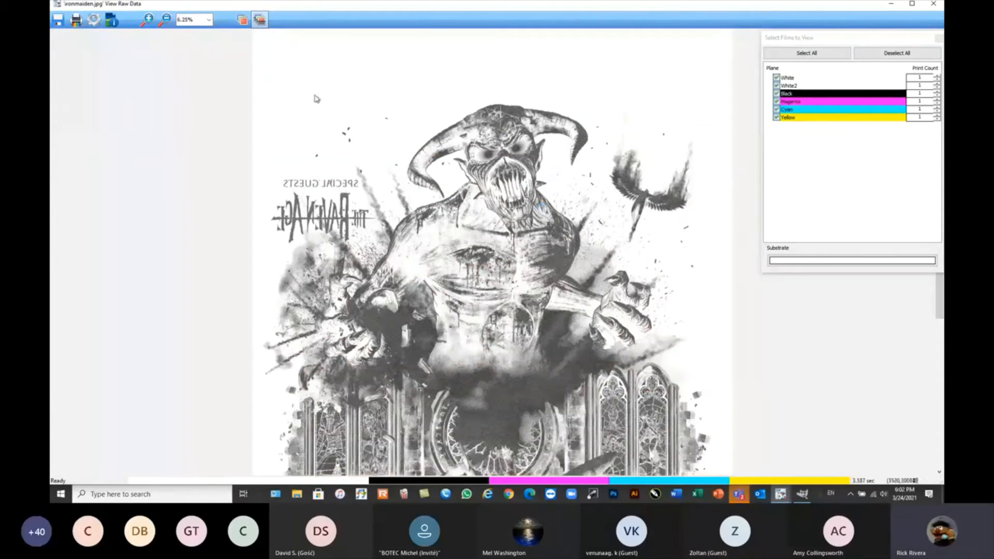
left_click(146, 20)
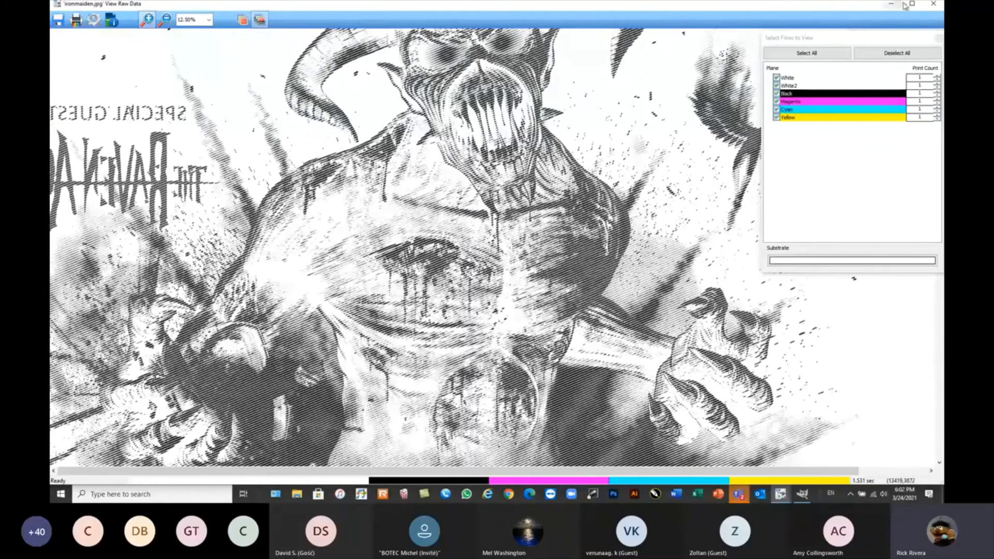
left_click(935, 6)
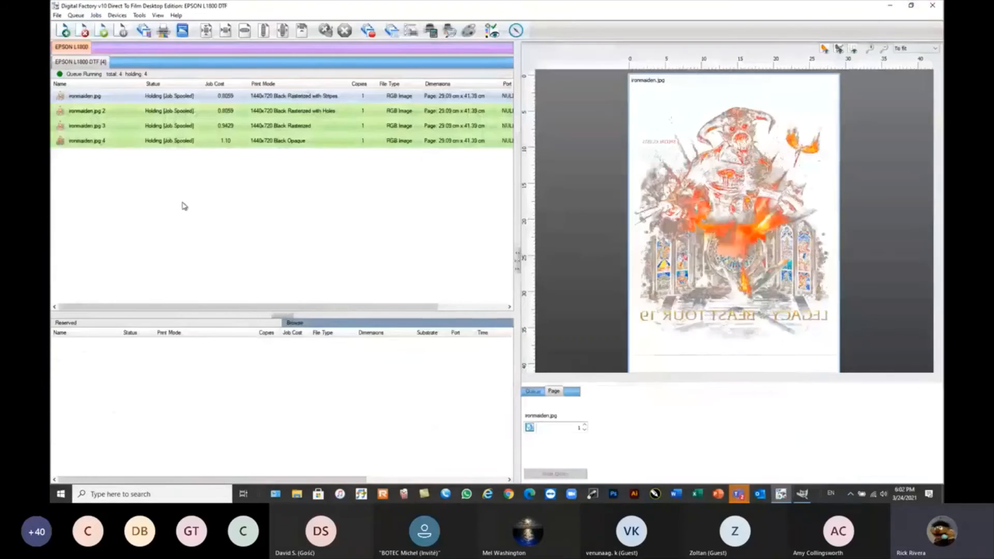
Reopen the pages of all four RIPped ironmaiden.jpg jobs, one after another, for editing.
left_click_drag(217, 165, 112, 96)
right_click(127, 125)
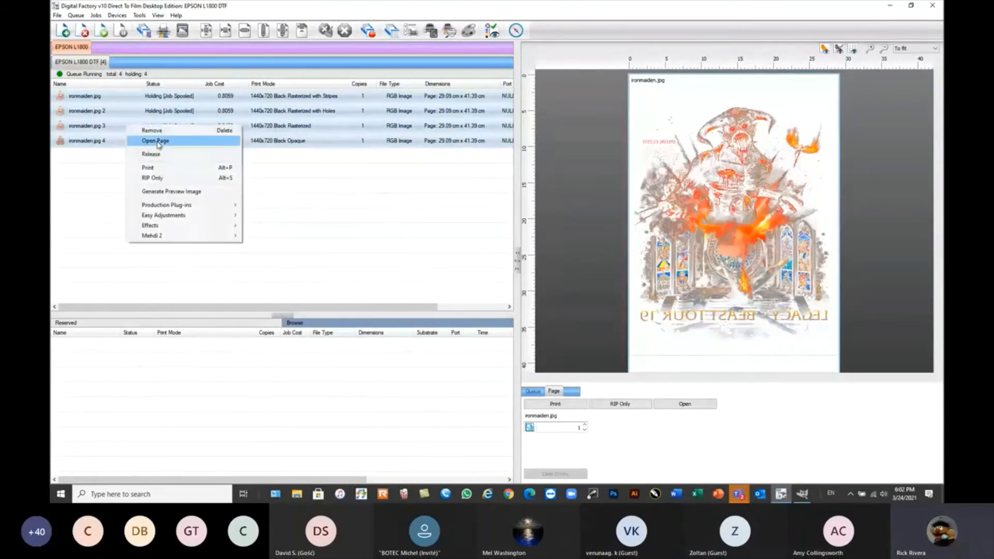
left_click(159, 145)
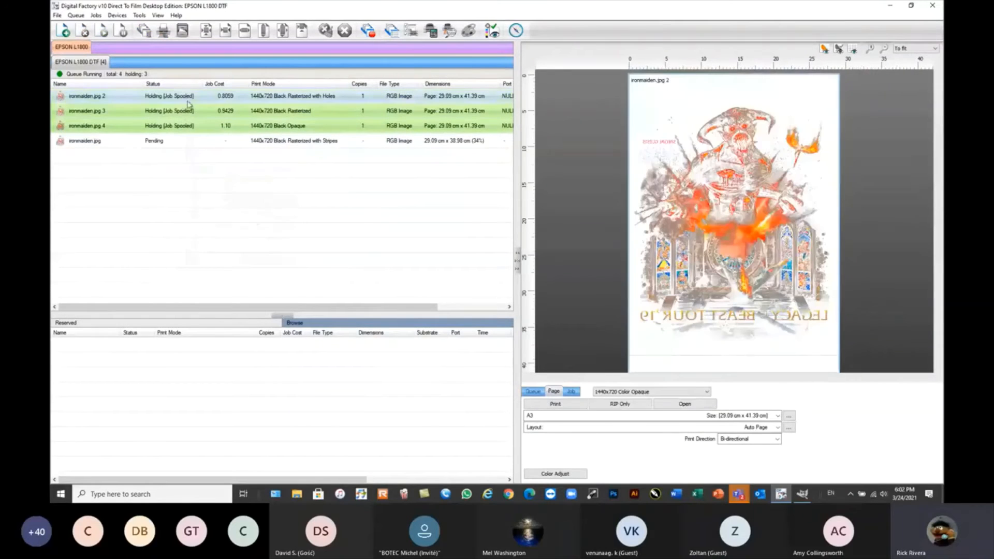
right_click(187, 101)
left_click(212, 151)
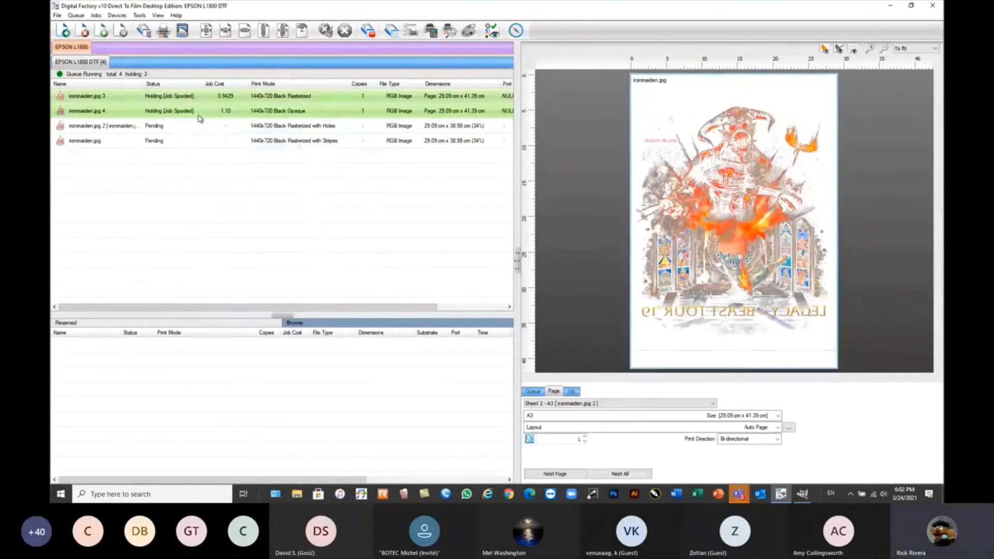
right_click(197, 100)
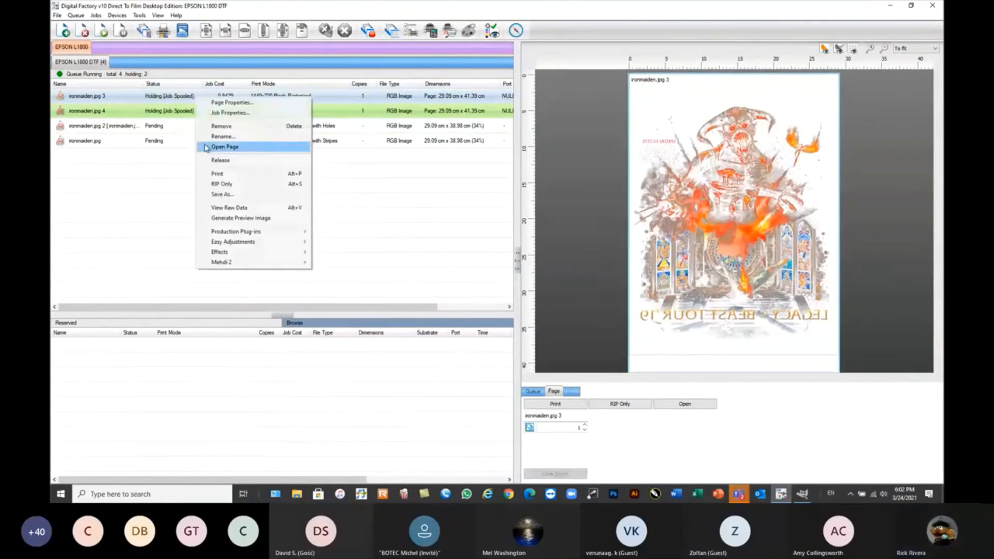
left_click(222, 144)
right_click(186, 99)
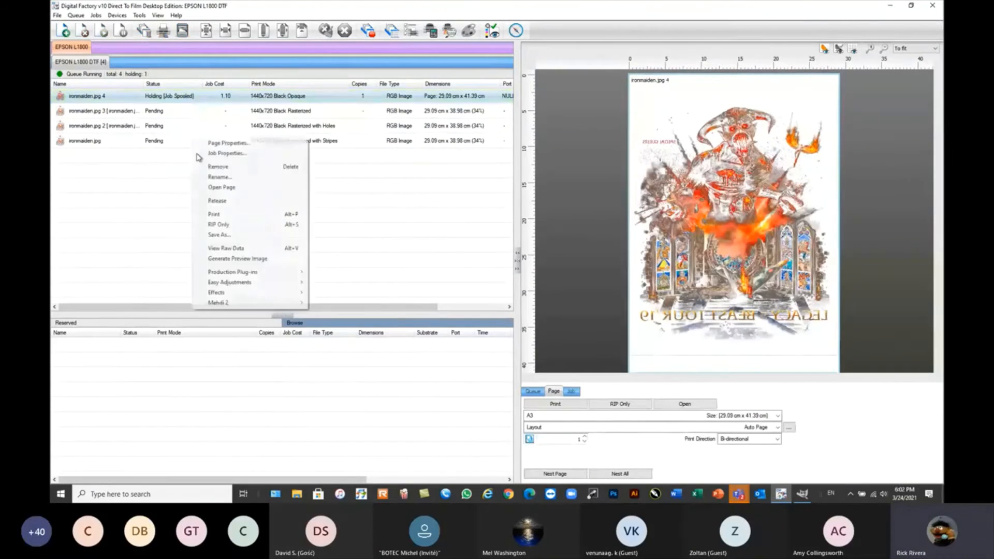
left_click(214, 187)
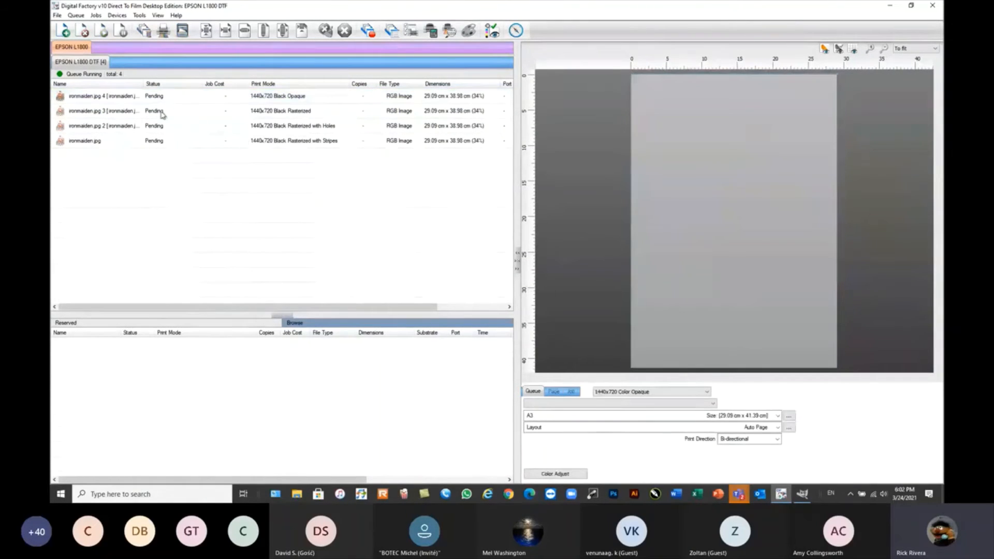
Open the Black Rasterized ironmaiden.jpg job's properties and set High Speed to Off in the color layer's printer options.
left_click(162, 113)
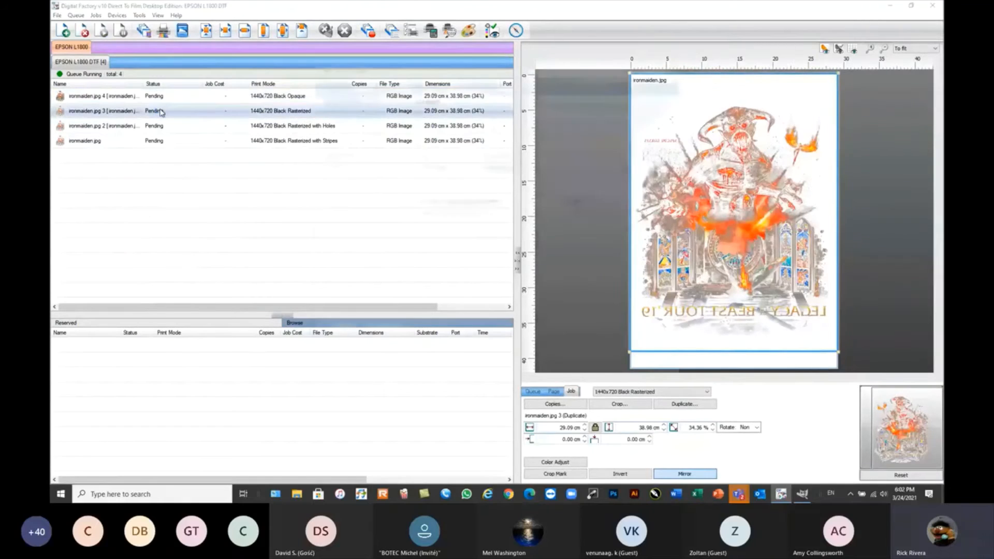
double_click(163, 113)
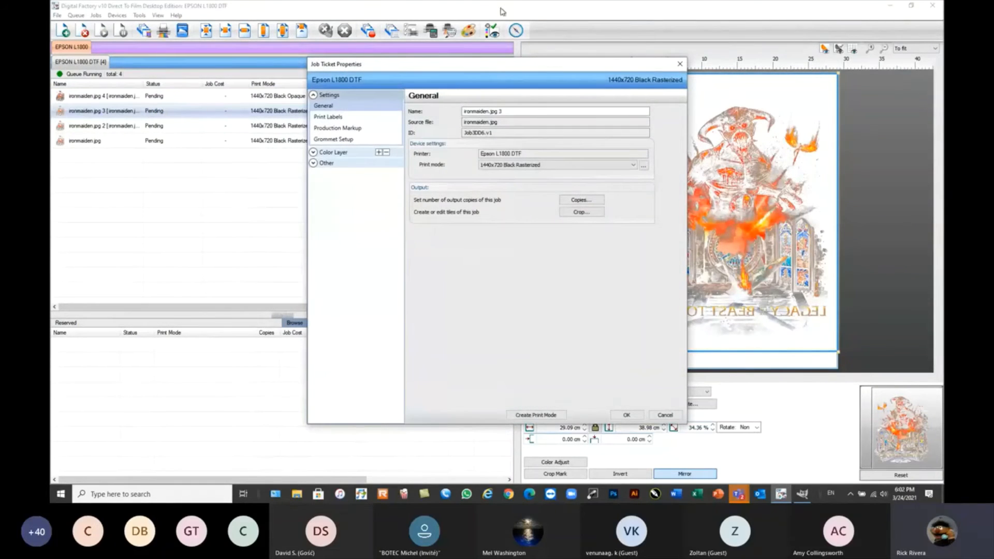
left_click_drag(440, 64, 406, 35)
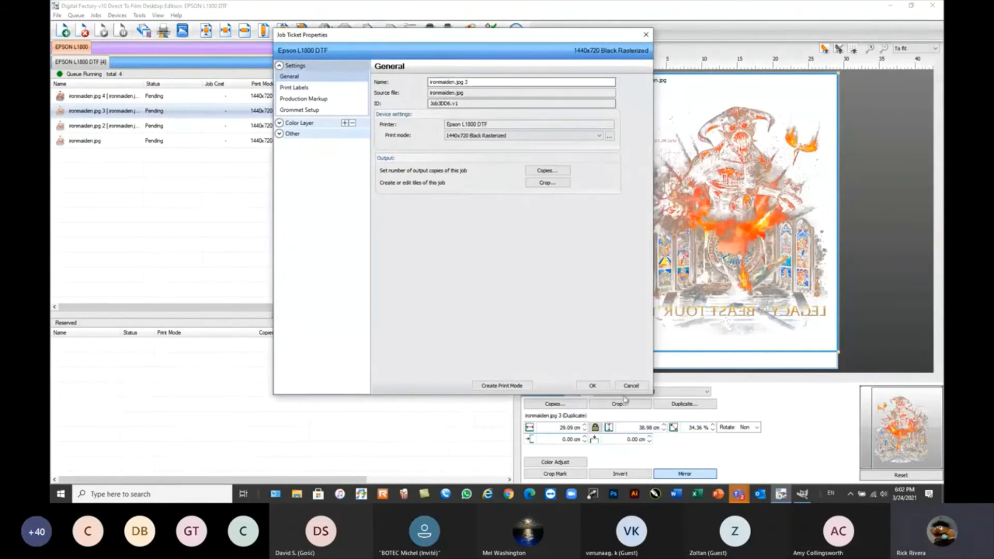
left_click(290, 124)
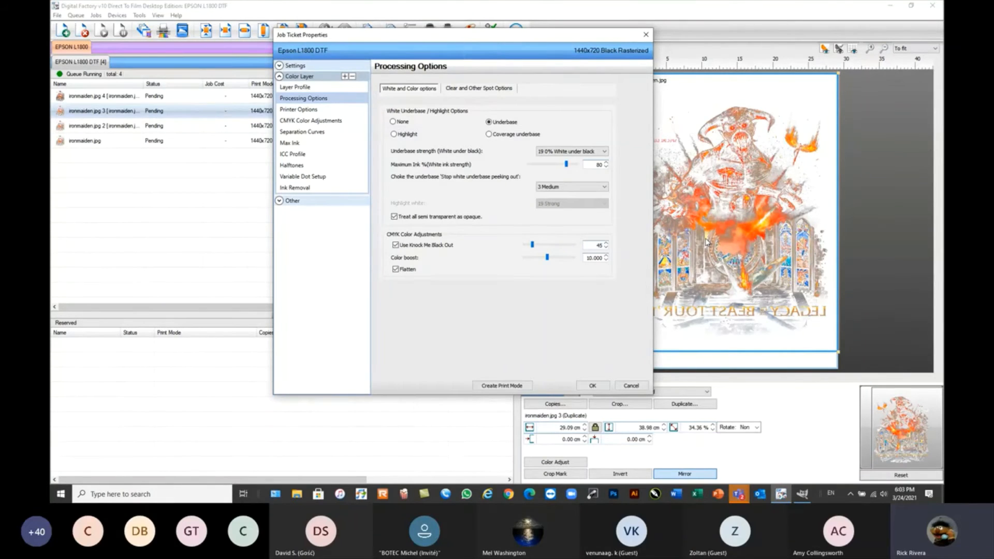
left_click(304, 112)
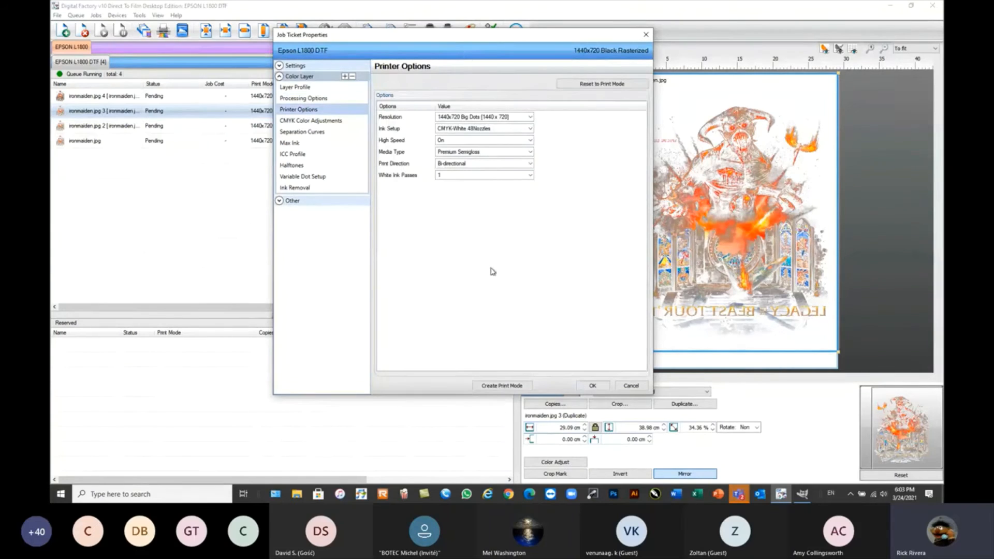
left_click(484, 141)
left_click(446, 158)
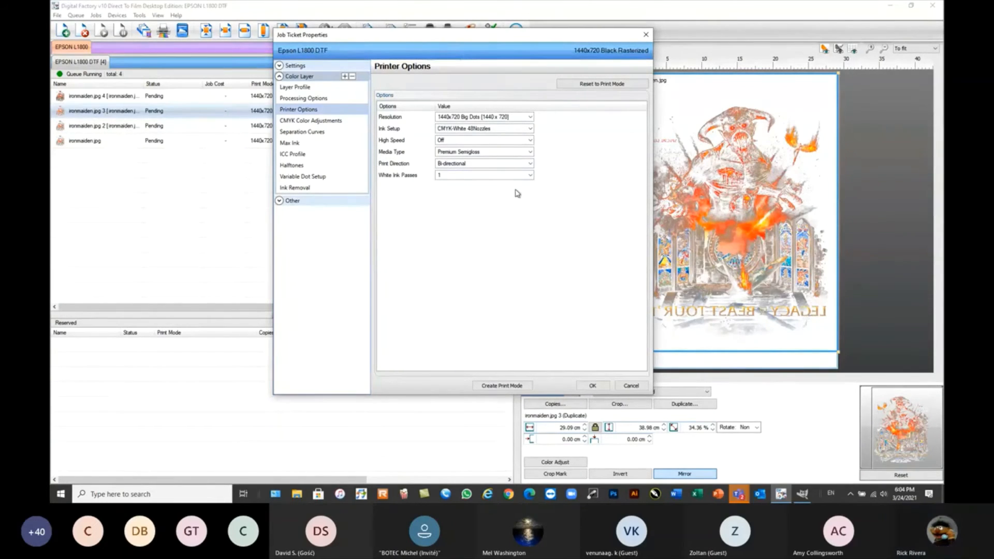
Review the Black Rasterized job's CMYK color adjustments, halftones and ink removal settings.
left_click(305, 122)
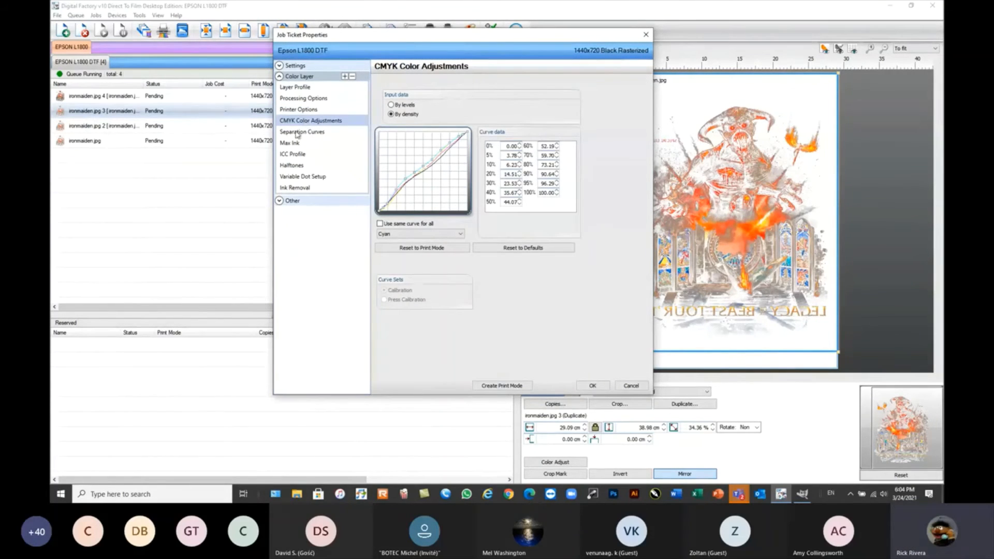
left_click(294, 165)
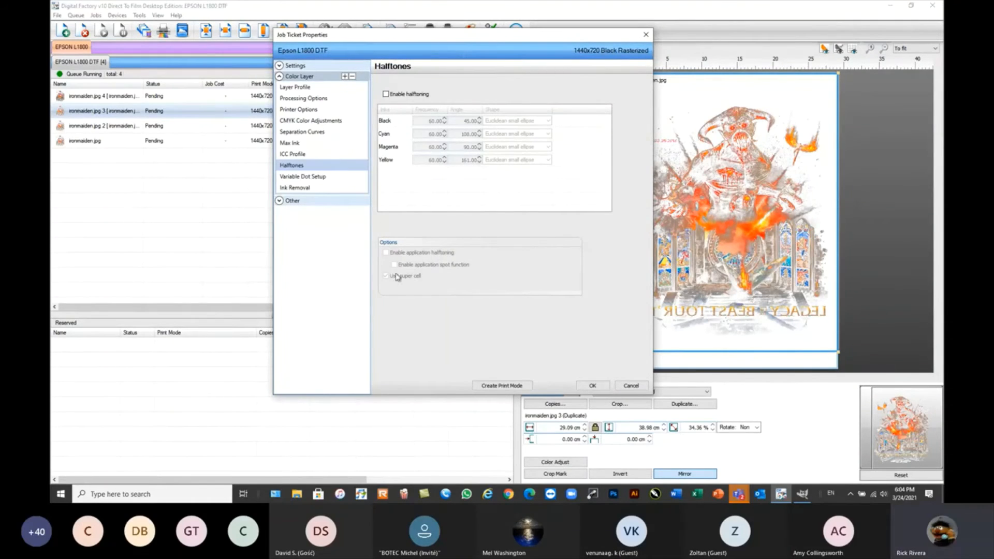
left_click(307, 188)
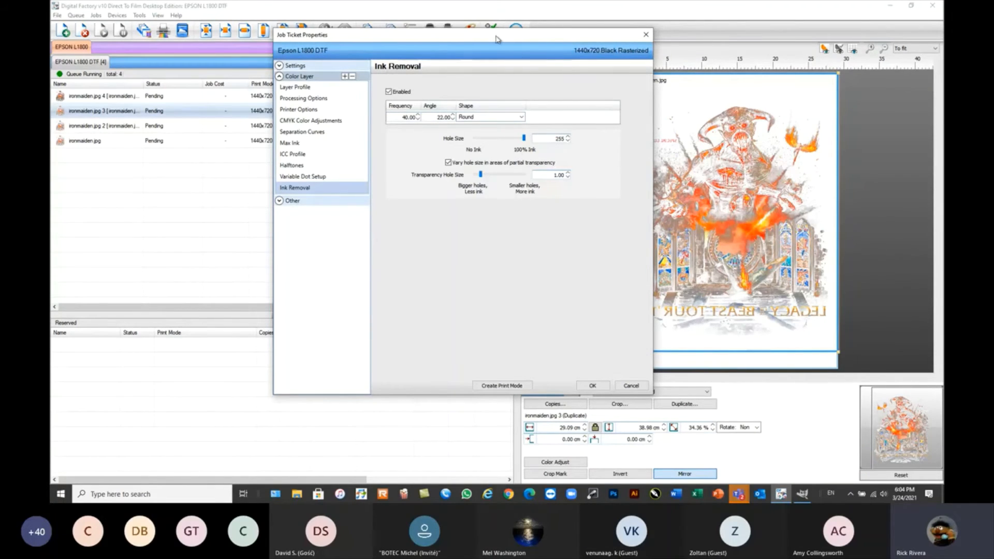
Browse the available ink removal hole shapes, keep Round, and close the job properties without saving.
left_click_drag(496, 39, 523, 51)
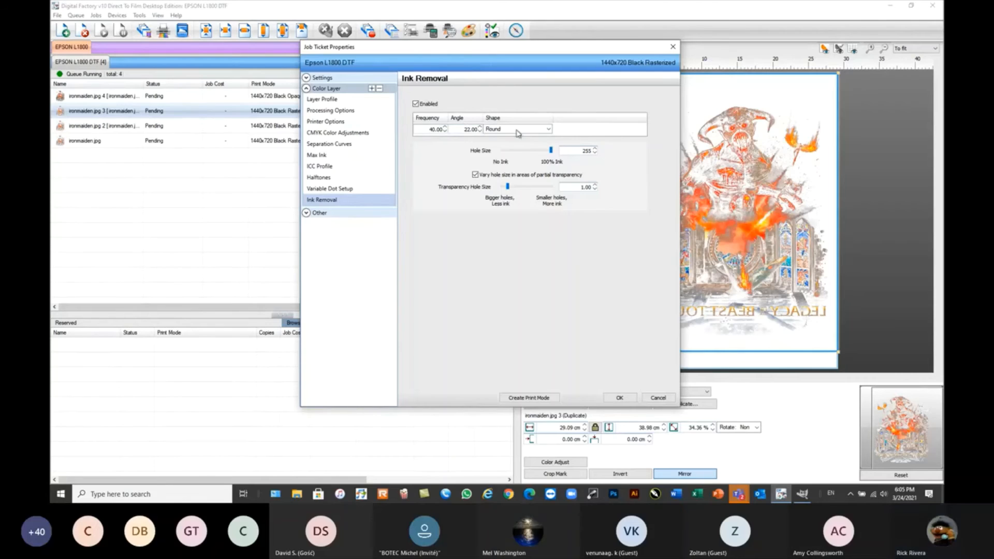
left_click(548, 131)
mouse_move(549, 154)
left_mouse_down()
mouse_move(548, 199)
mouse_move(554, 154)
left_mouse_up()
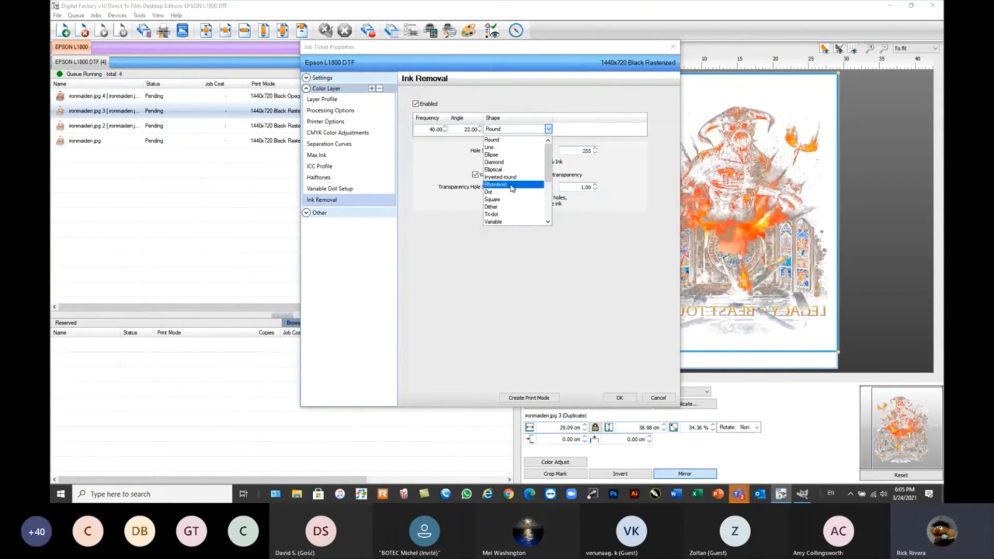
left_click_drag(549, 168, 551, 203)
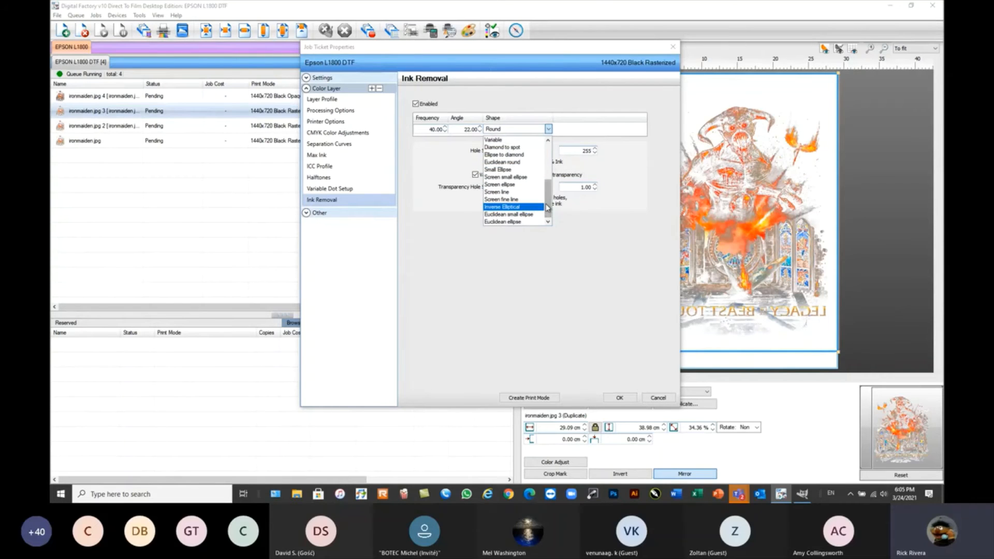
left_click_drag(548, 209, 540, 158)
left_click(511, 141)
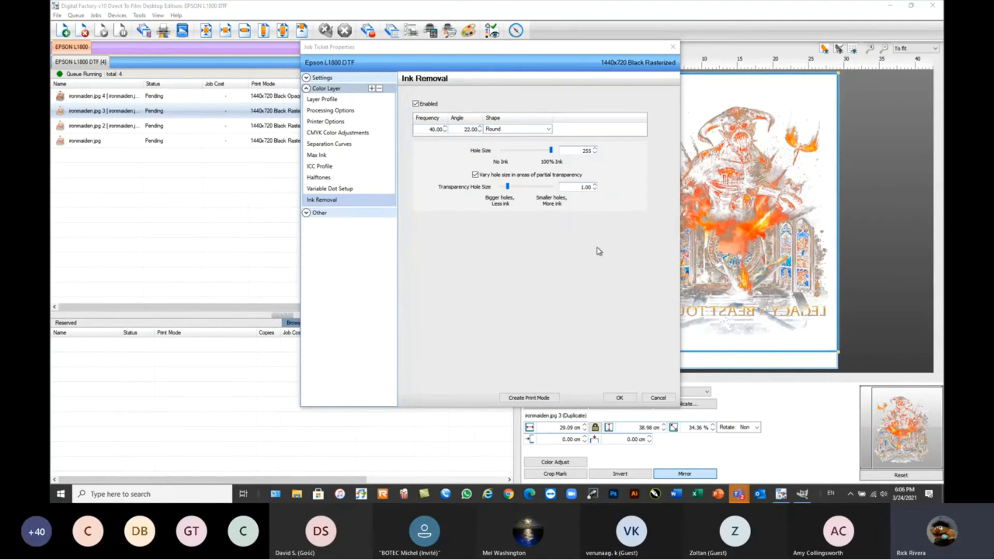
left_click(658, 398)
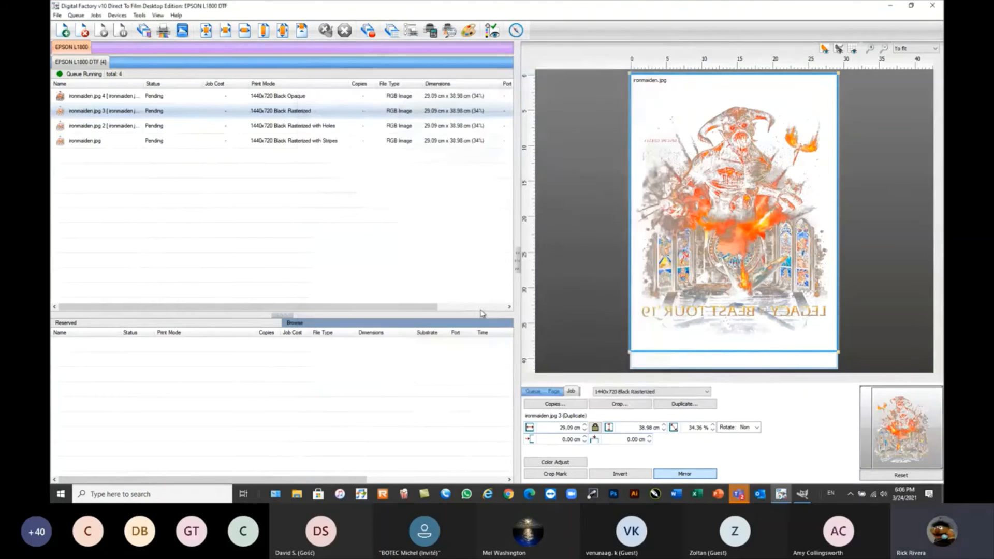
View the ink removal settings of the Black Rasterized with Holes job, and close its properties without saving.
left_click(149, 130)
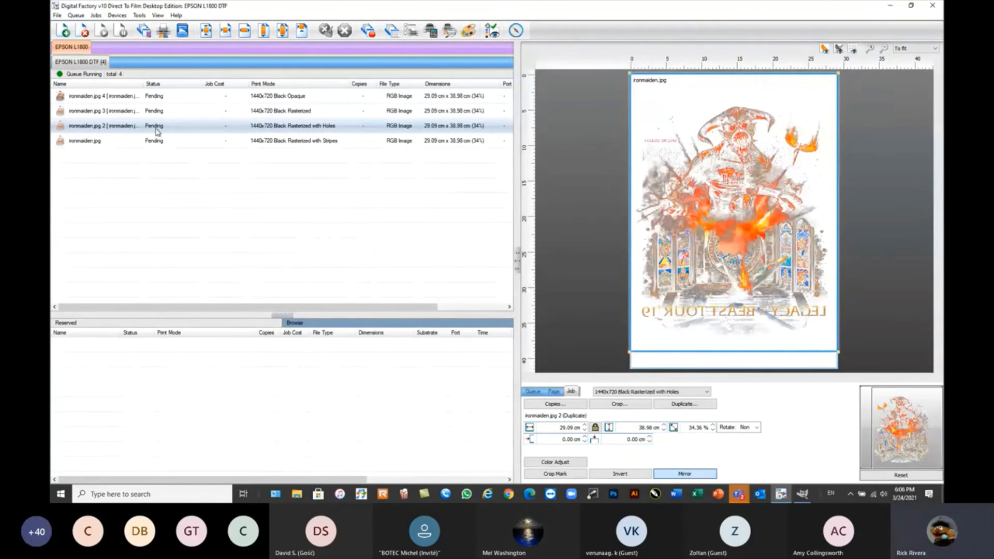
double_click(218, 127)
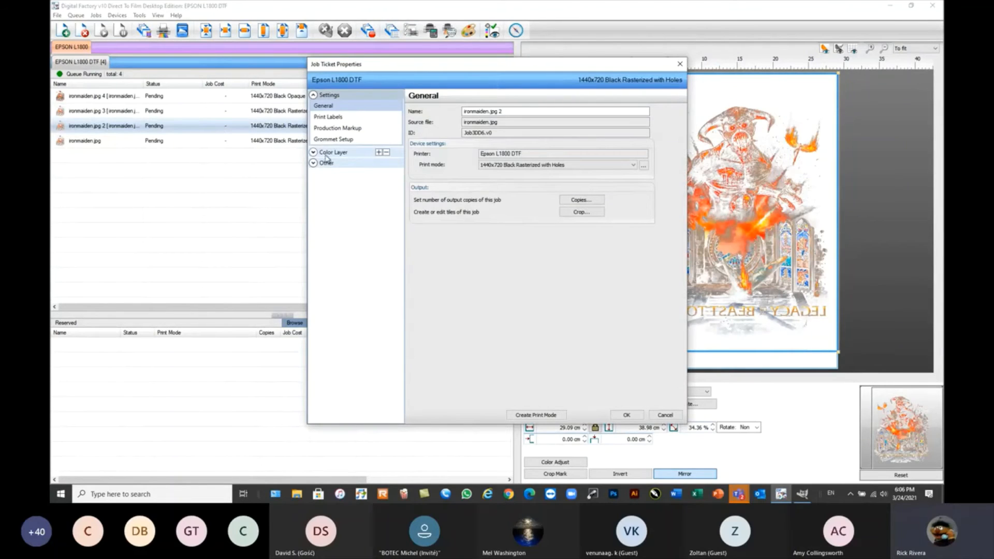
left_click(328, 155)
left_click(327, 264)
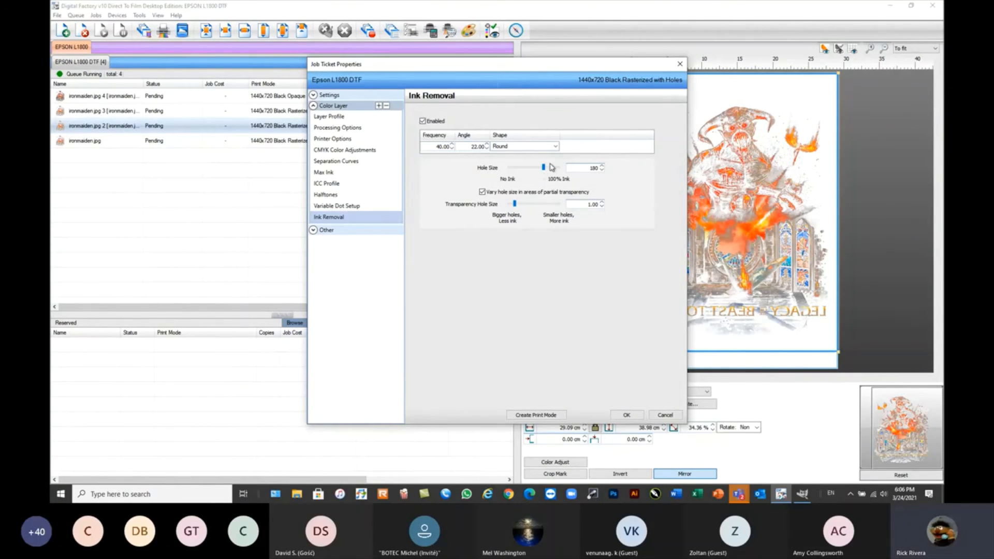
left_click(666, 415)
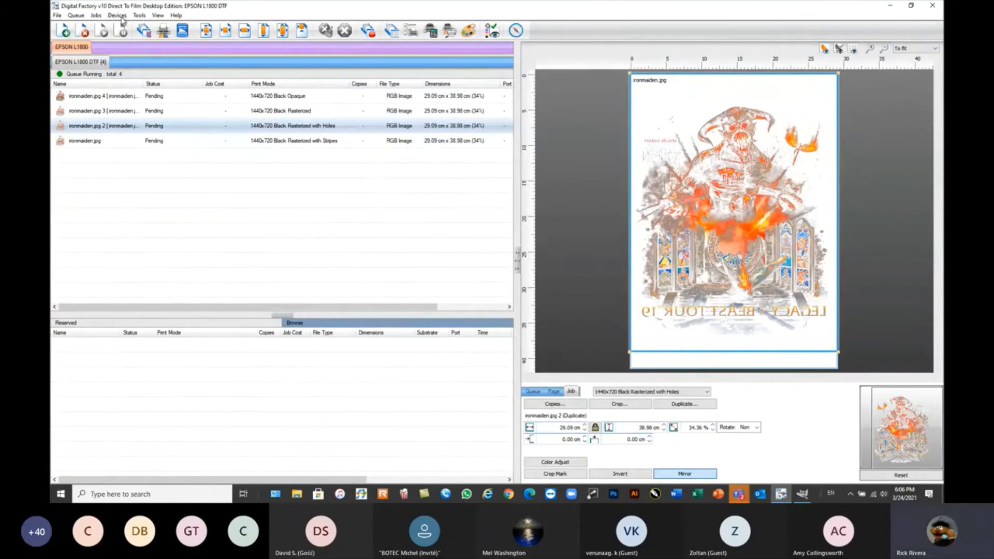
Delete the Black Rasterized with Stripes, Black Rasterized and Black Opaque ironmaiden.jpg jobs from the queue.
mouse_move(119, 128)
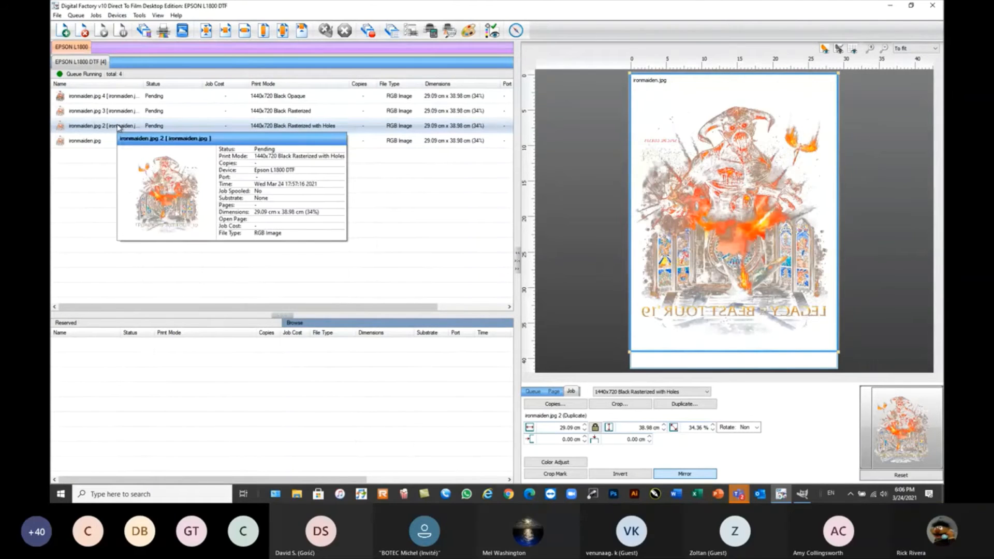
left_click(120, 140)
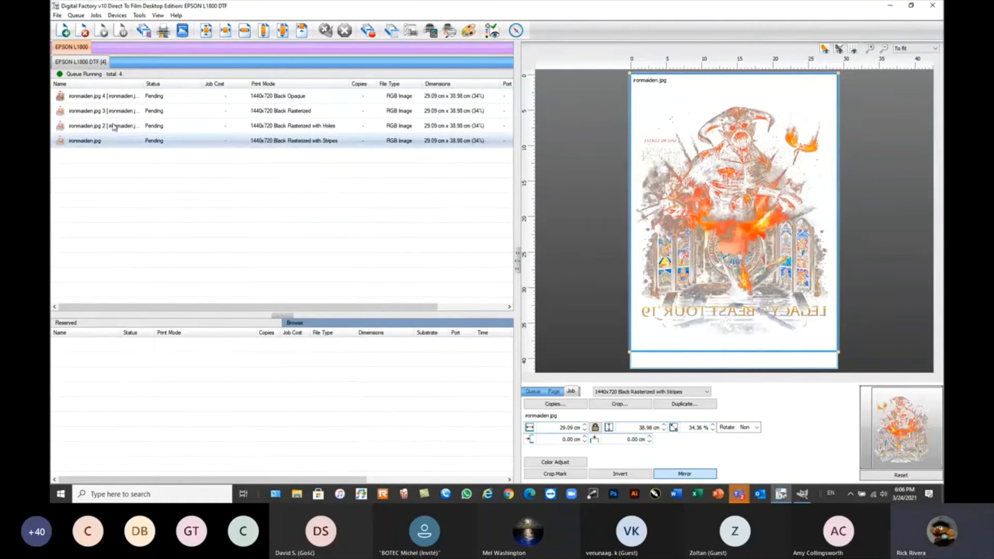
left_click(86, 33)
left_click(123, 115)
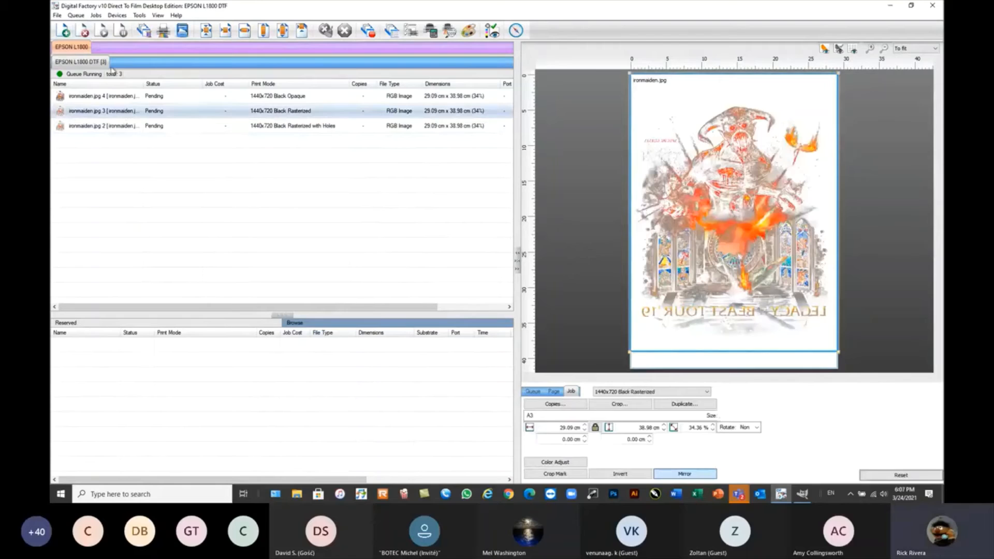
left_click(83, 31)
left_click(116, 98)
key("Delete")
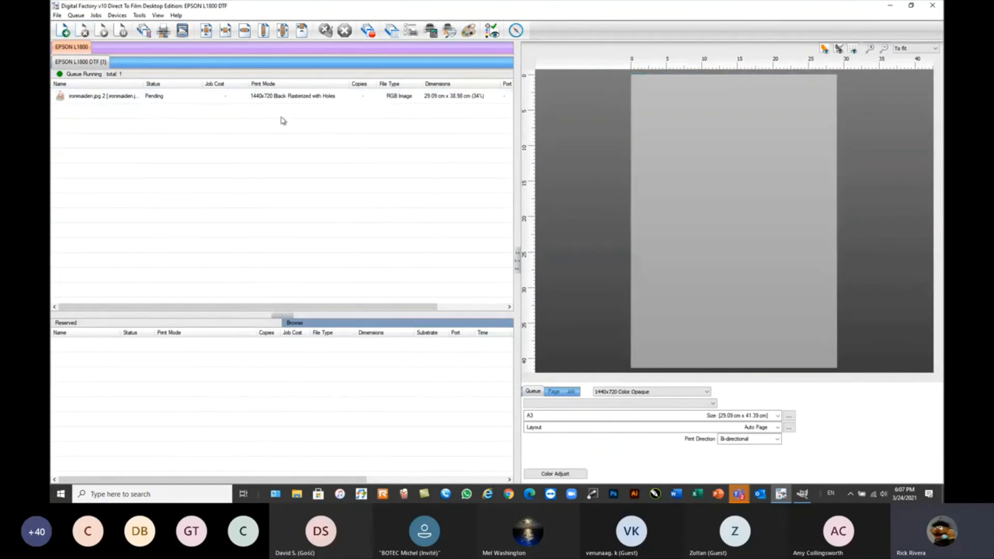
Duplicate the Black Rasterized with Holes job once, and delete the duplicate from the queue.
left_click(284, 96)
left_click(676, 406)
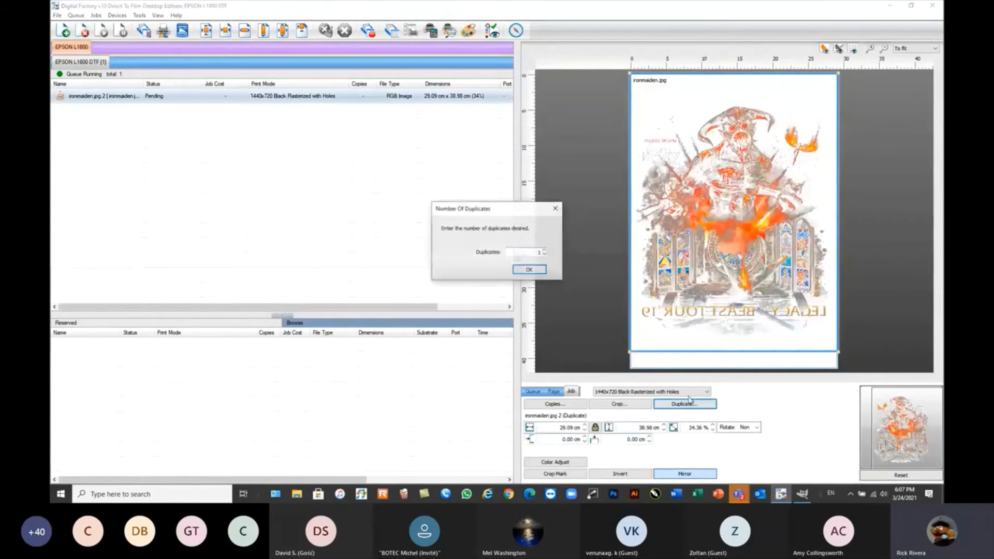
left_click(537, 269)
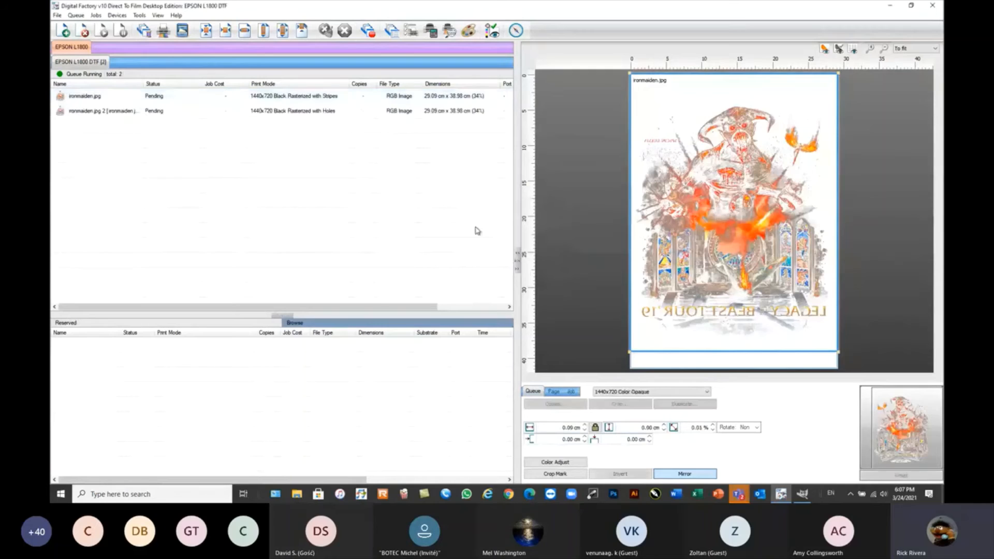
left_click(313, 98)
left_click(311, 110)
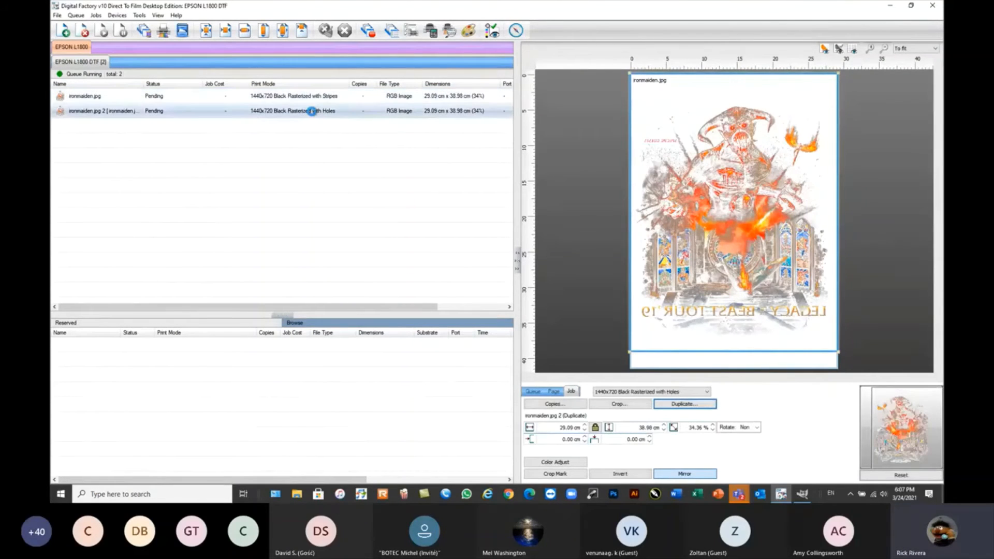
double_click(312, 111)
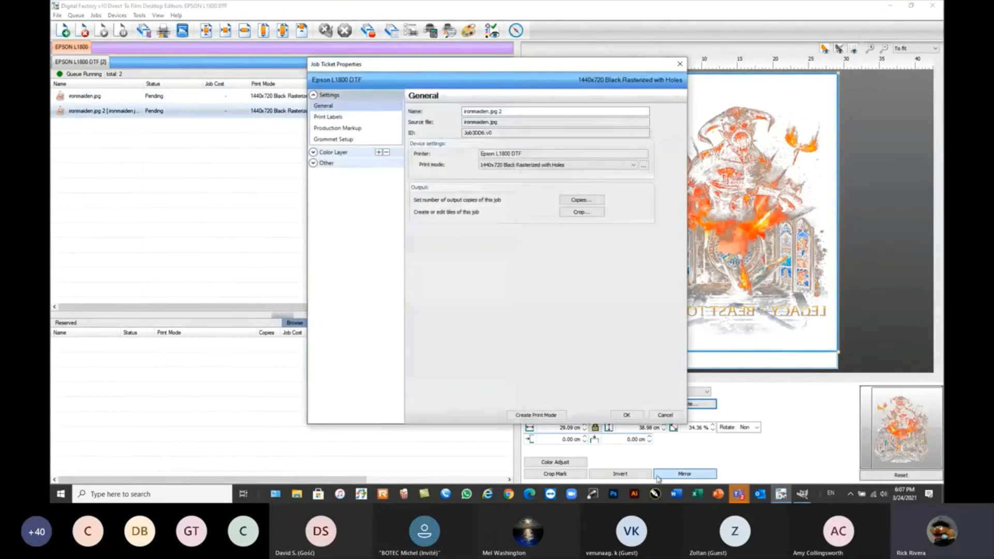
left_click(664, 415)
left_click(305, 100)
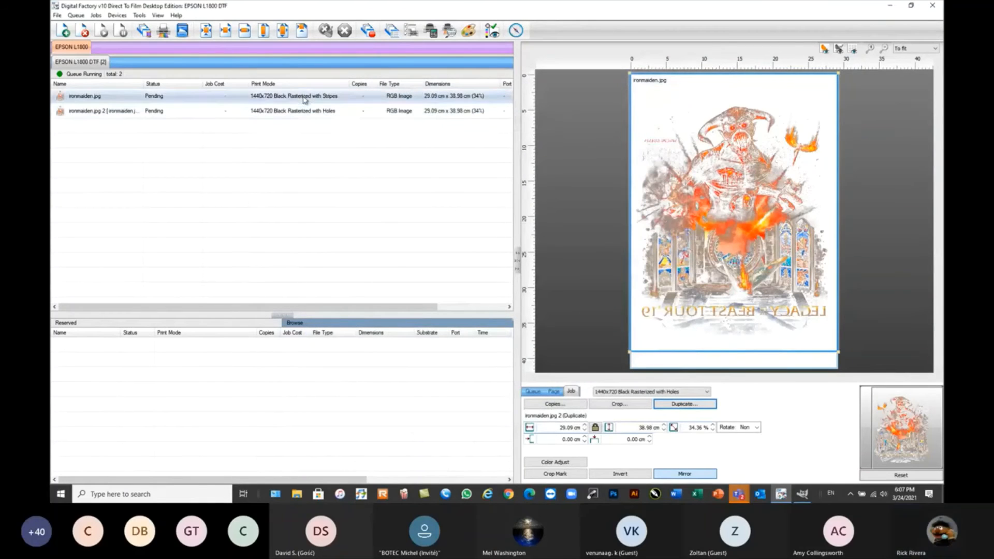
left_click(83, 30)
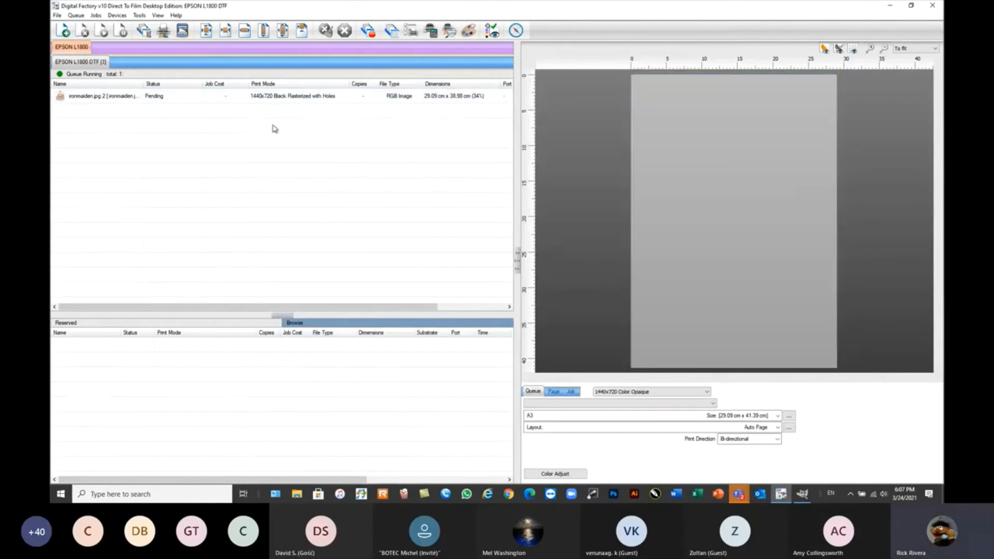
Make one duplicate of the ironmaiden.jpg 2 job and set its print mode to 1440x720 Black Rasterized with Holes.
left_click(317, 99)
left_click(684, 404)
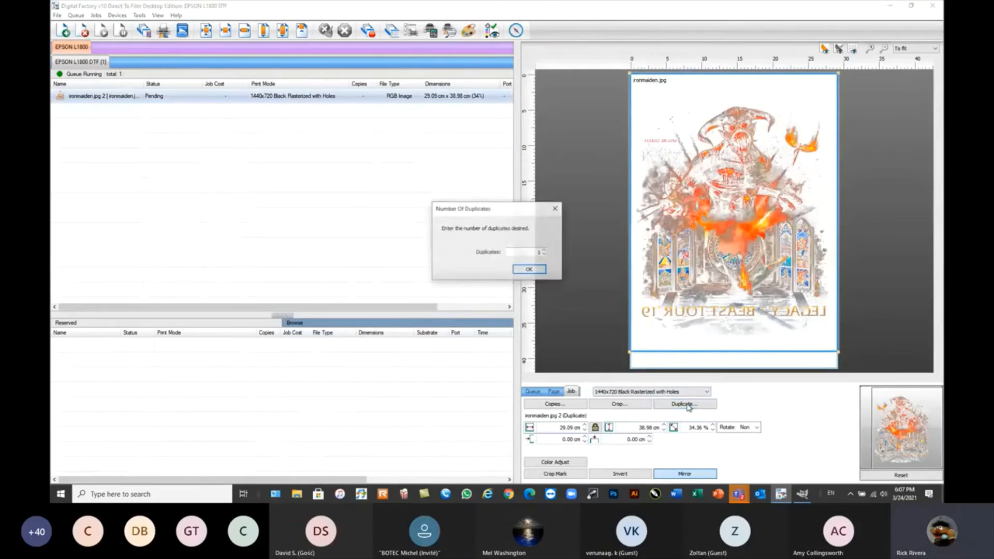
left_click(530, 271)
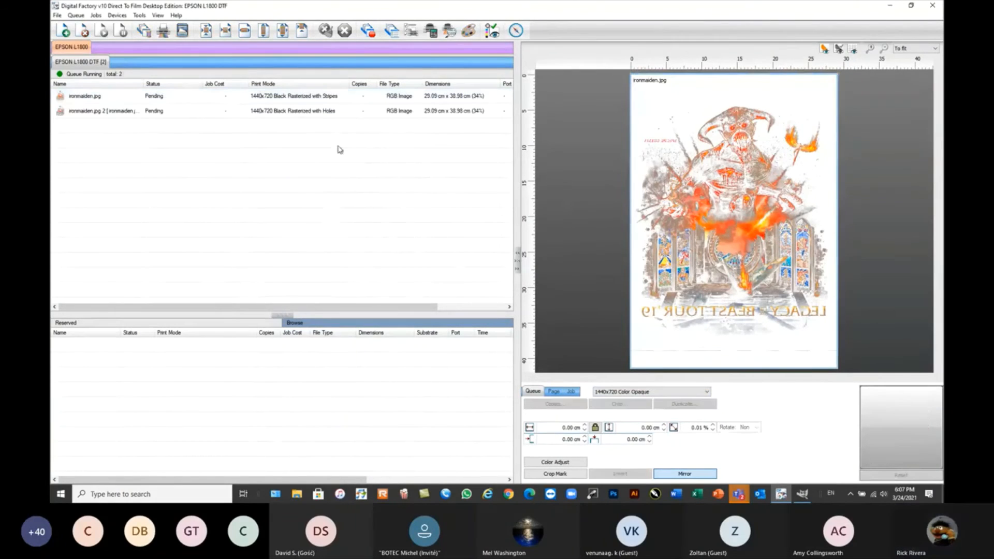
left_click(326, 99)
left_click(665, 392)
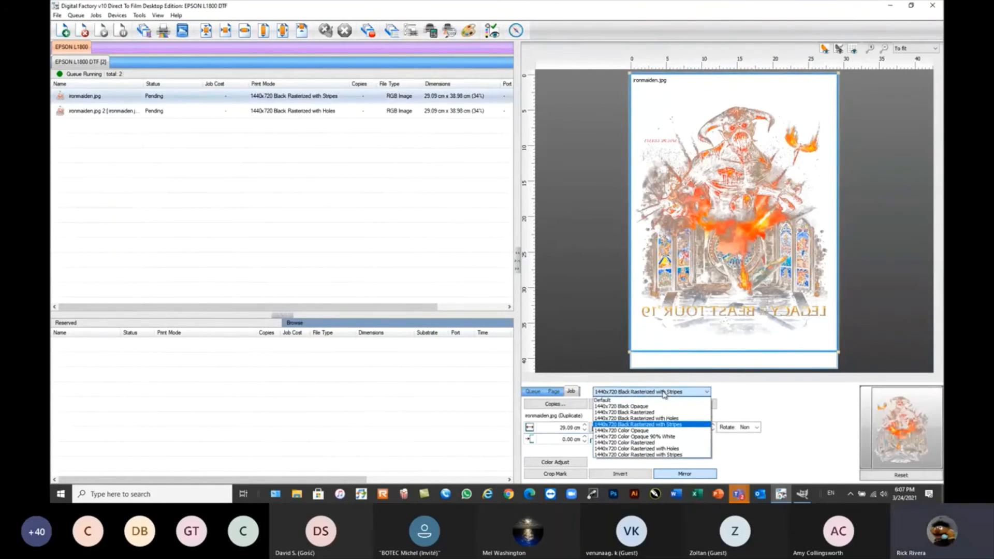
left_click(666, 419)
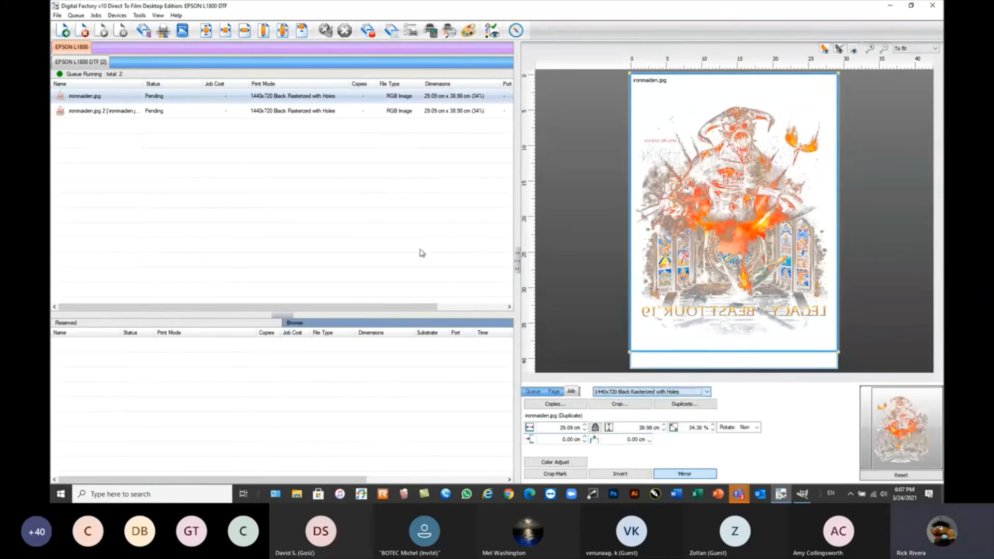
Lay out both ironmaiden.jpg jobs together in the page preview, with the duplicate below the ironmaiden.jpg 2 job.
left_click(264, 113)
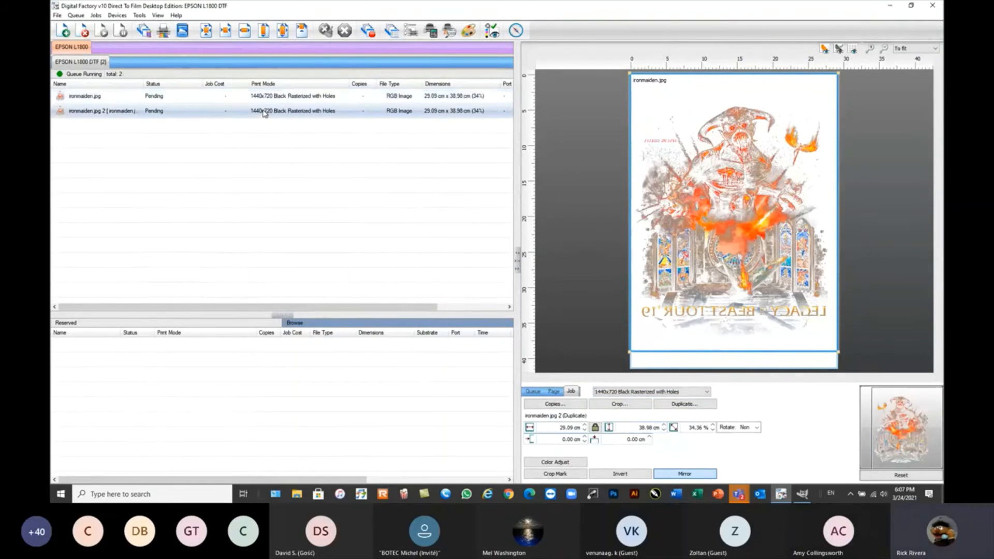
left_click(295, 98)
scroll(744, 246, "down", 1)
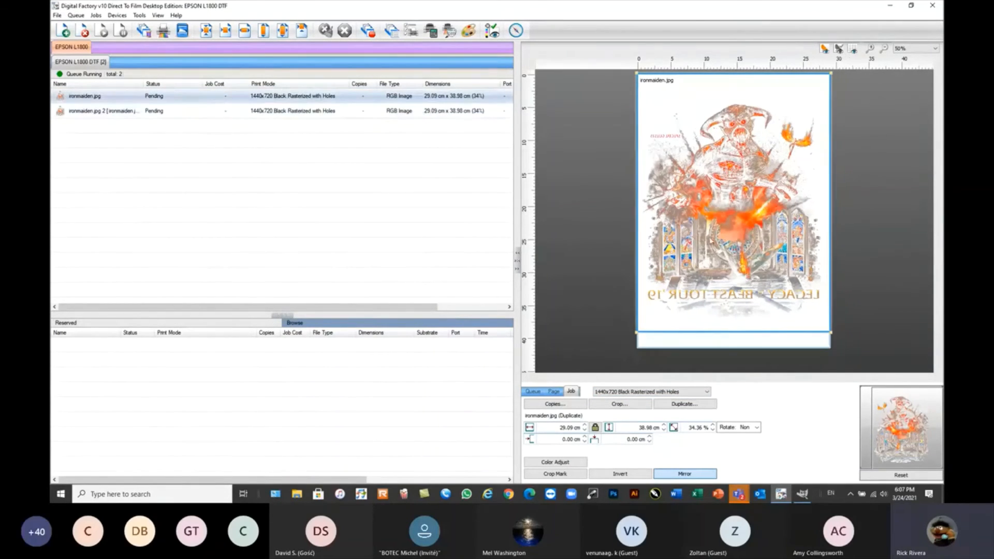
left_click(166, 17)
left_click(184, 35)
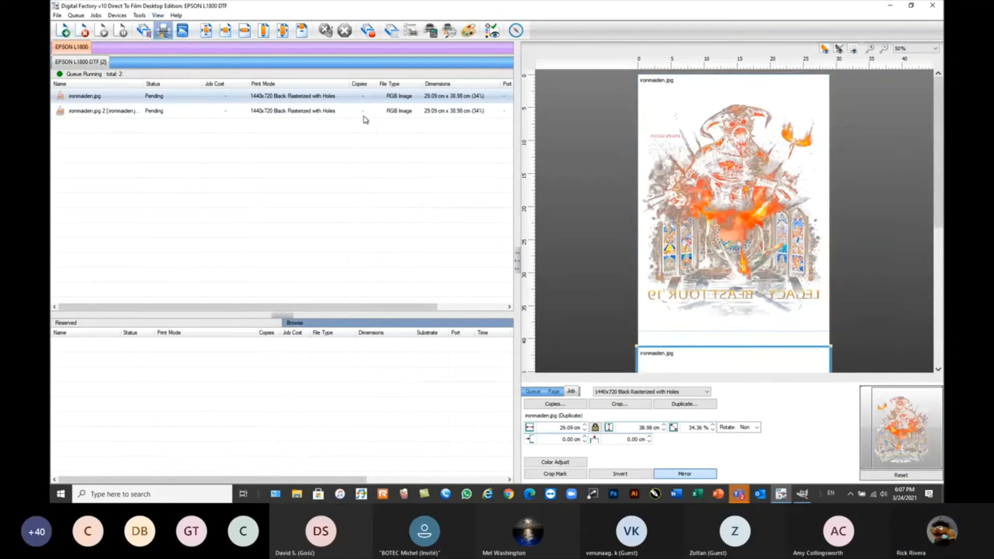
Increase the ink removal hole size in the color layer of the duplicate ironmaiden.jpg job.
scroll(712, 254, "down", 1)
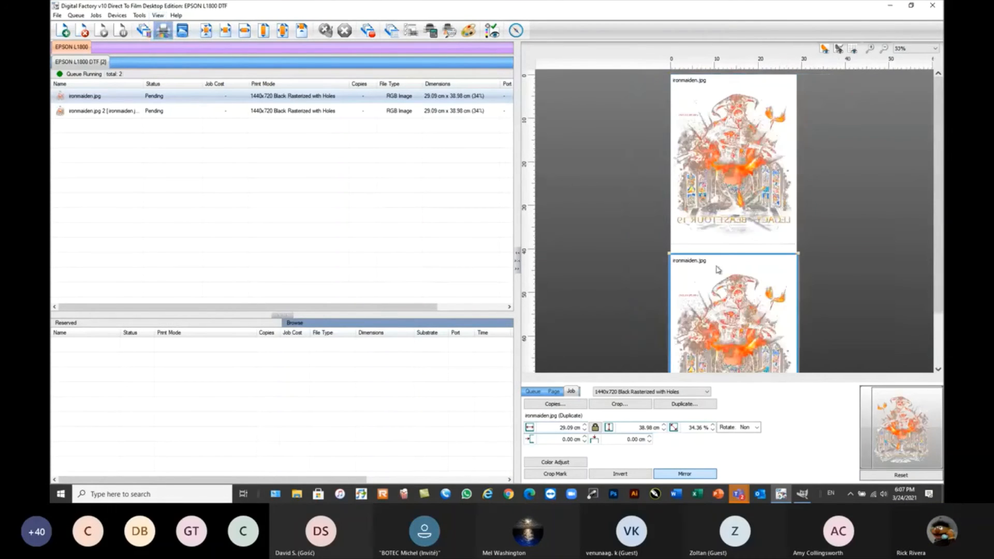
left_click(723, 316)
double_click(721, 312)
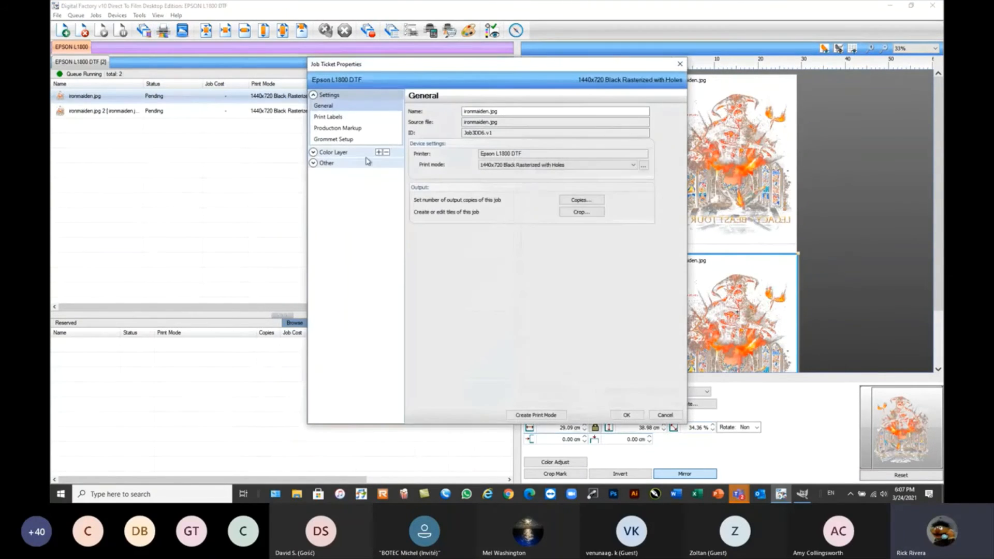
left_click(314, 152)
left_click(328, 266)
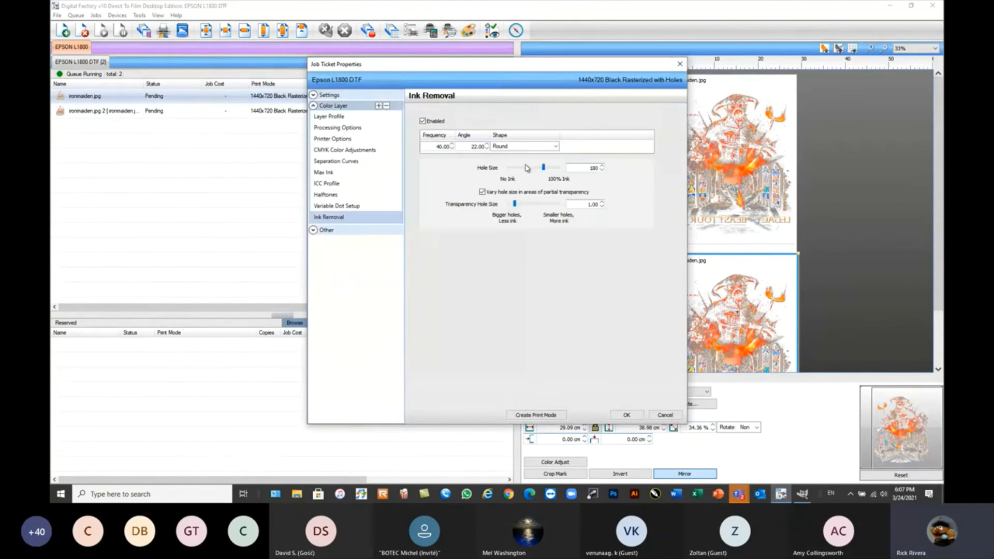
double_click(596, 169)
type("220")
left_click(625, 415)
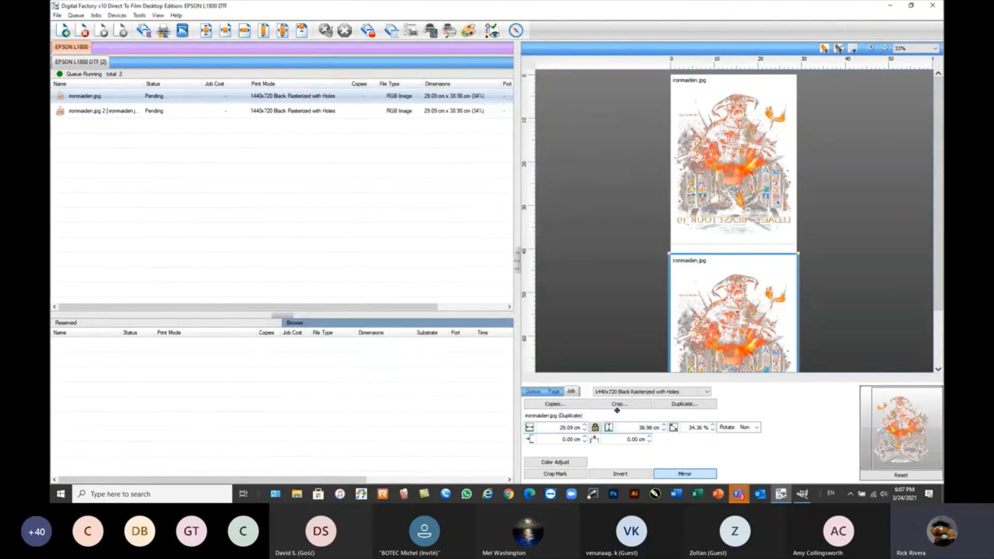
RIP both ironmaiden.jpg jobs in the queue without printing them.
left_click_drag(339, 141, 185, 97)
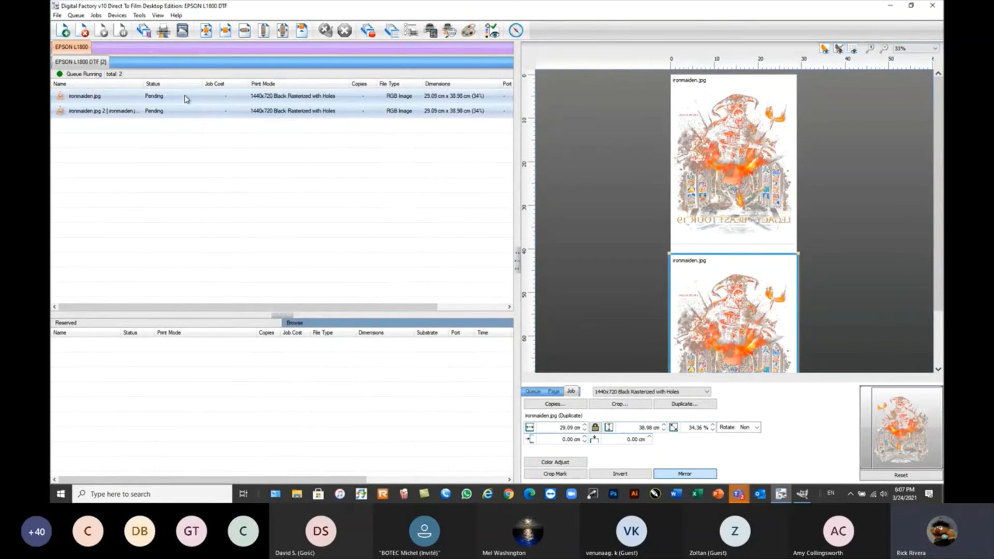
right_click(185, 96)
left_click(216, 160)
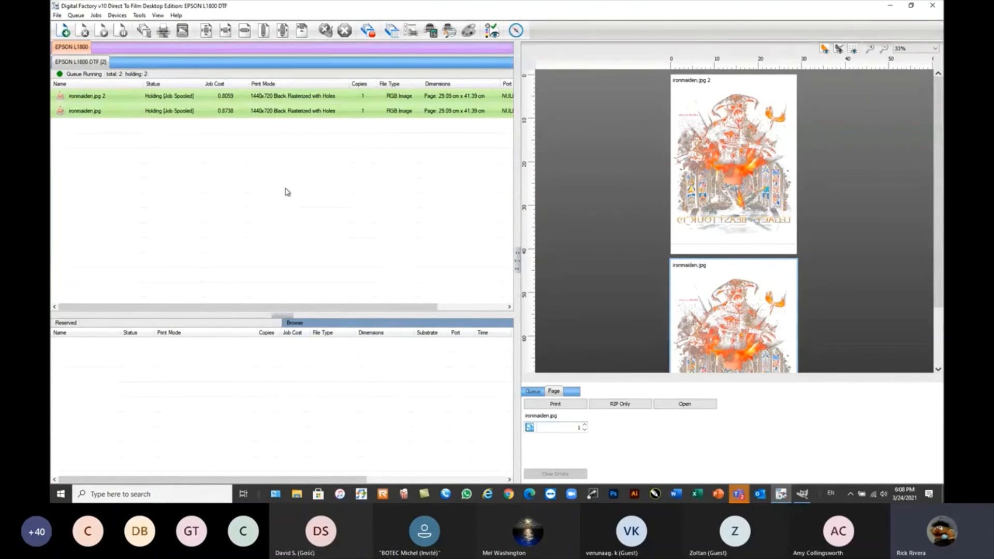
left_click(182, 101)
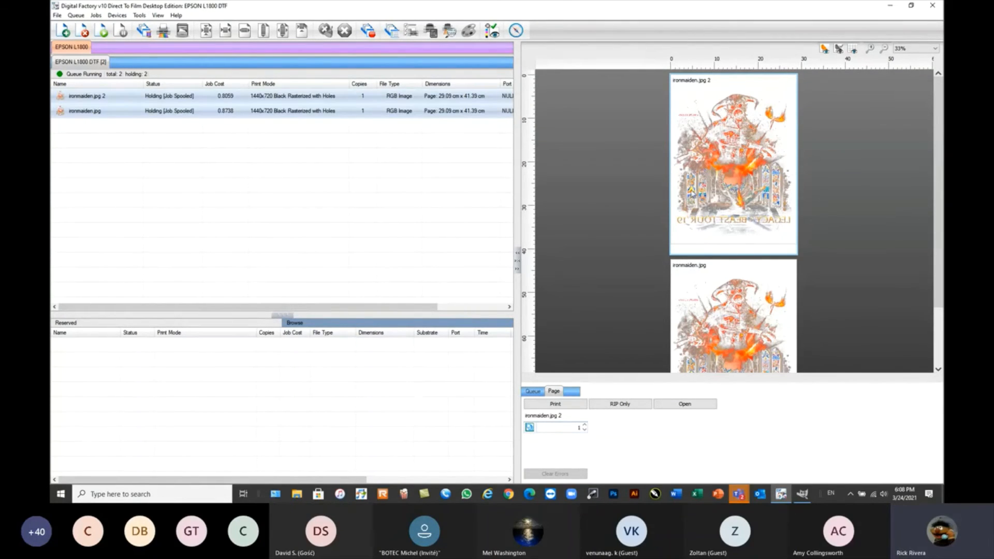
right_click(171, 112)
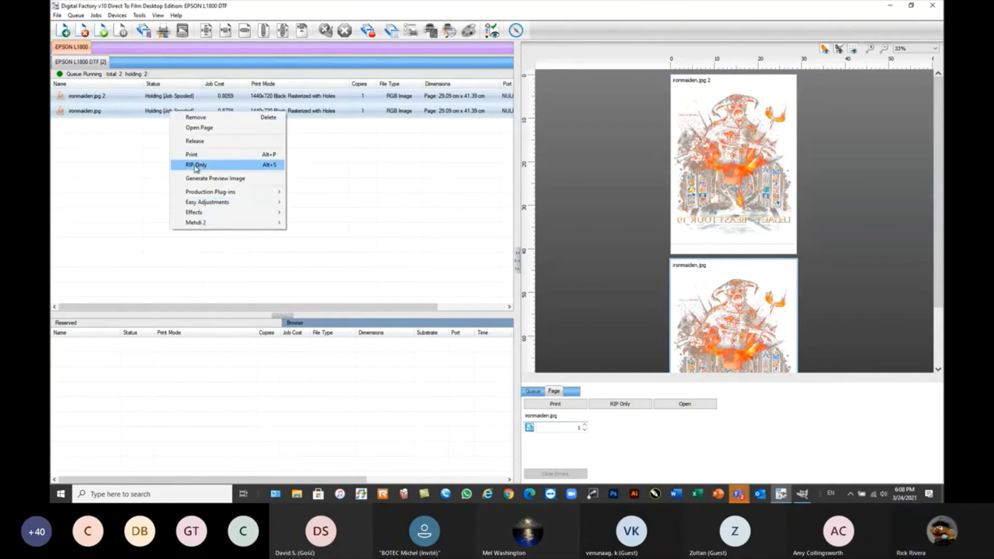
left_click(196, 165)
View the raw data of the ironmaiden.jpg 2 job in a half-width window showing the demon's head.
right_click(134, 96)
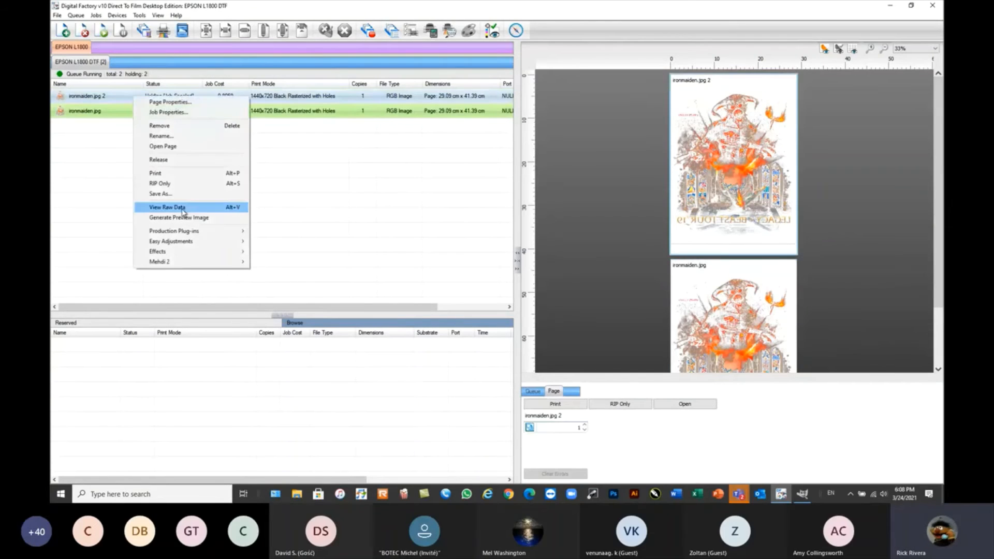
left_click(182, 208)
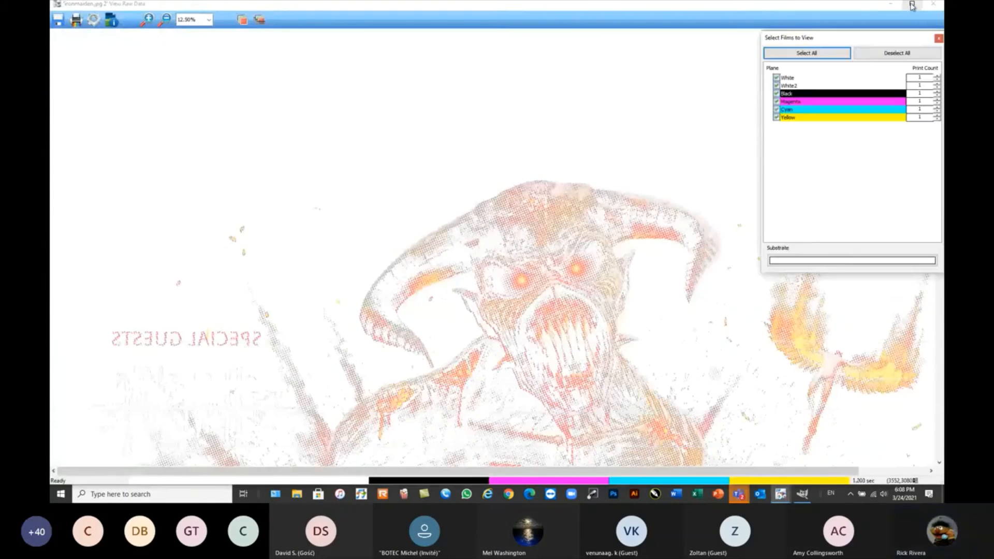
left_click(912, 6)
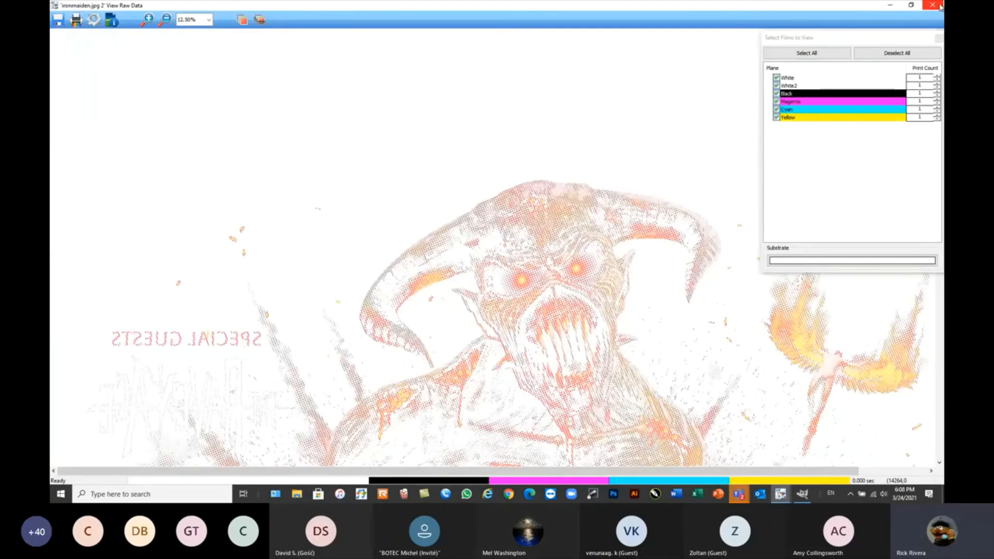
left_click(911, 5)
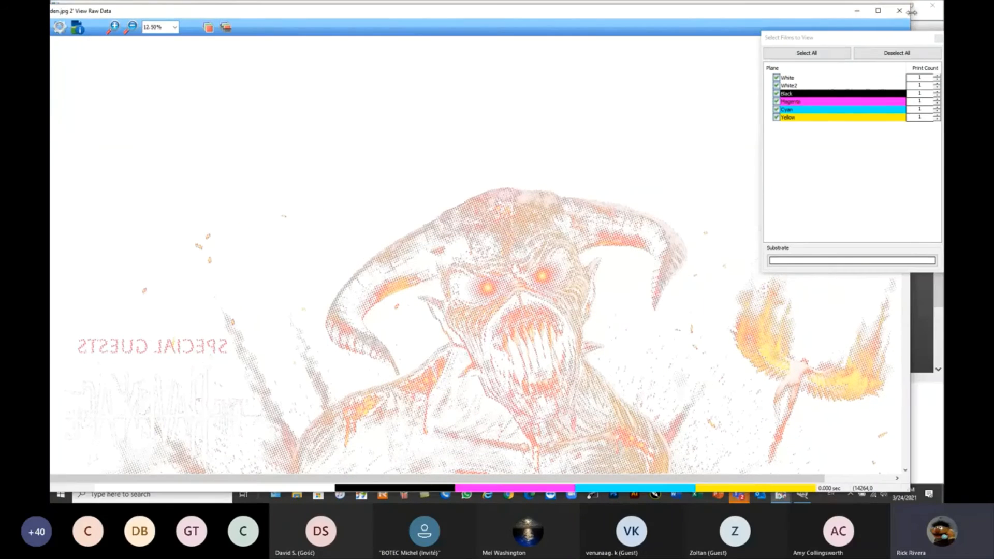
left_click_drag(710, 14, 377, 18)
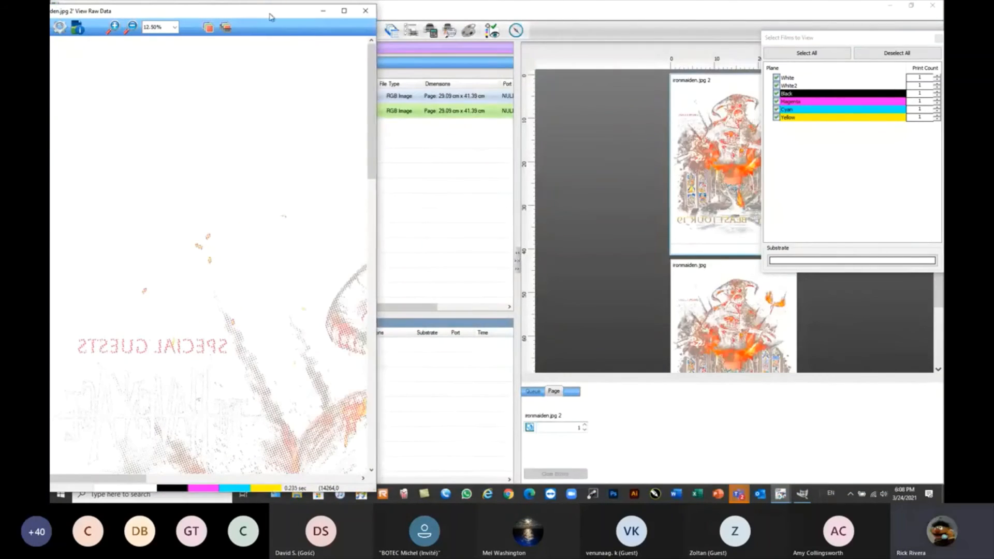
left_click_drag(256, 16, 296, 11)
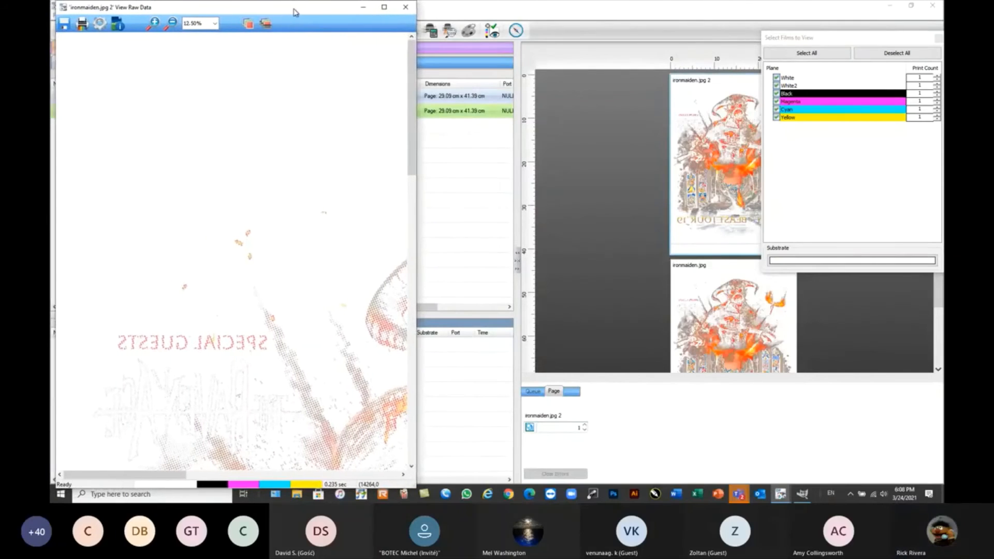
left_click_drag(179, 474, 244, 472)
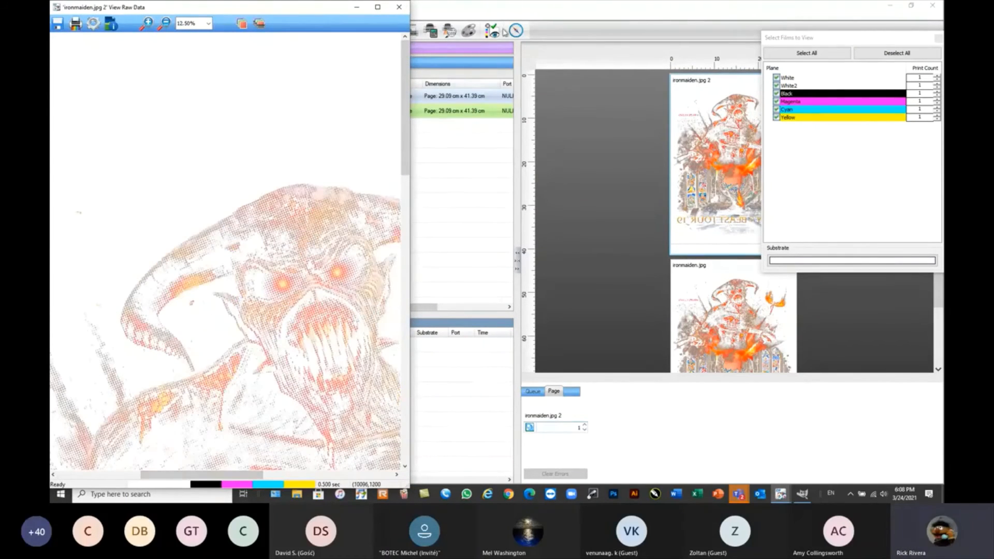
View the raw data of the ironmaiden.jpg job in a tall half-width window, with the film selection closed.
left_click(516, 12)
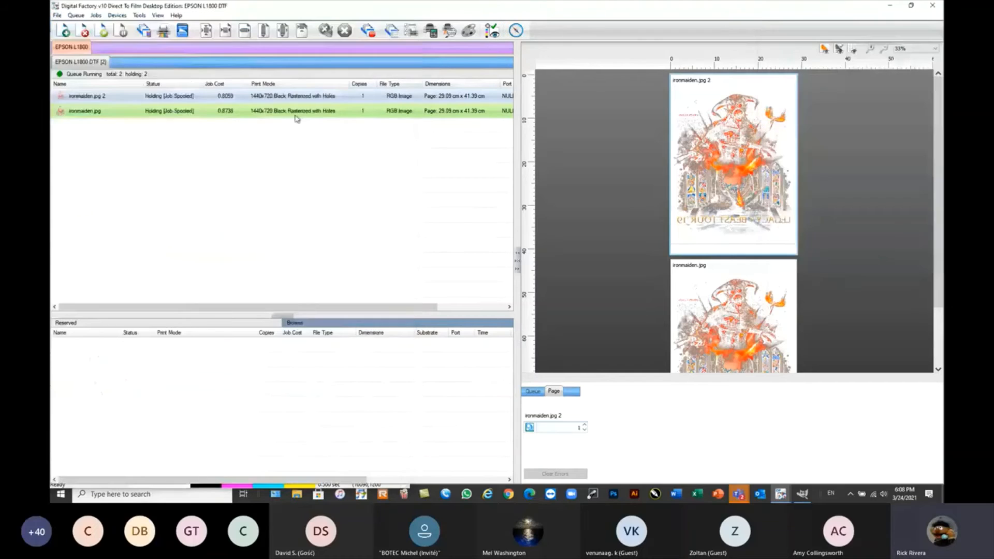
left_click(216, 111)
right_click(248, 169)
left_click(278, 276)
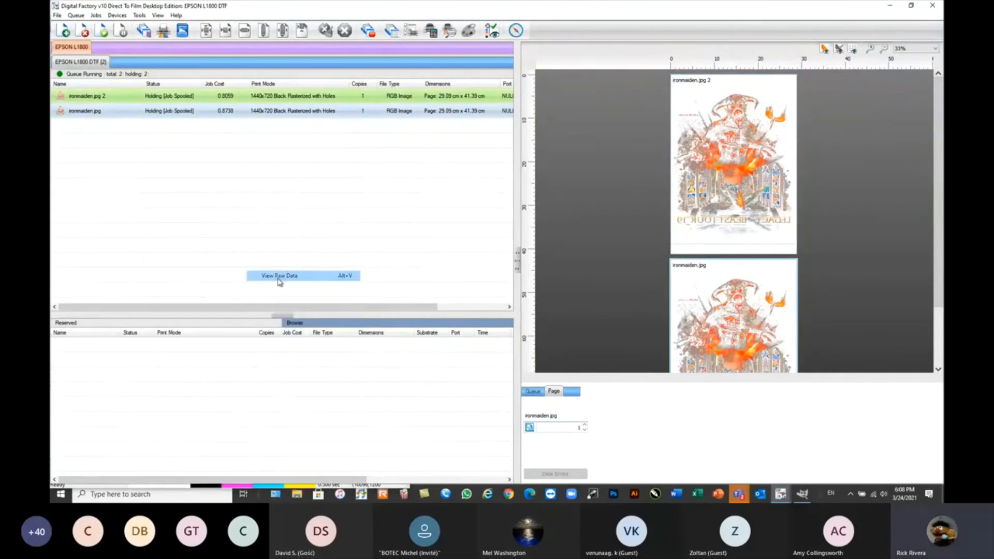
left_click_drag(866, 10, 821, 23)
left_click_drag(900, 10, 422, 147)
left_click_drag(322, 148, 814, 10)
left_click(939, 38)
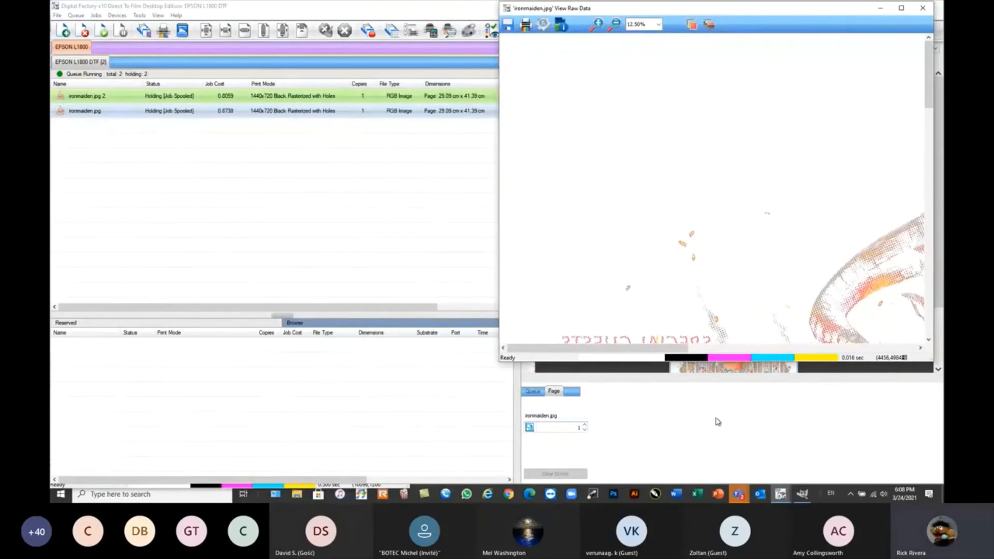
left_click_drag(739, 364, 739, 500)
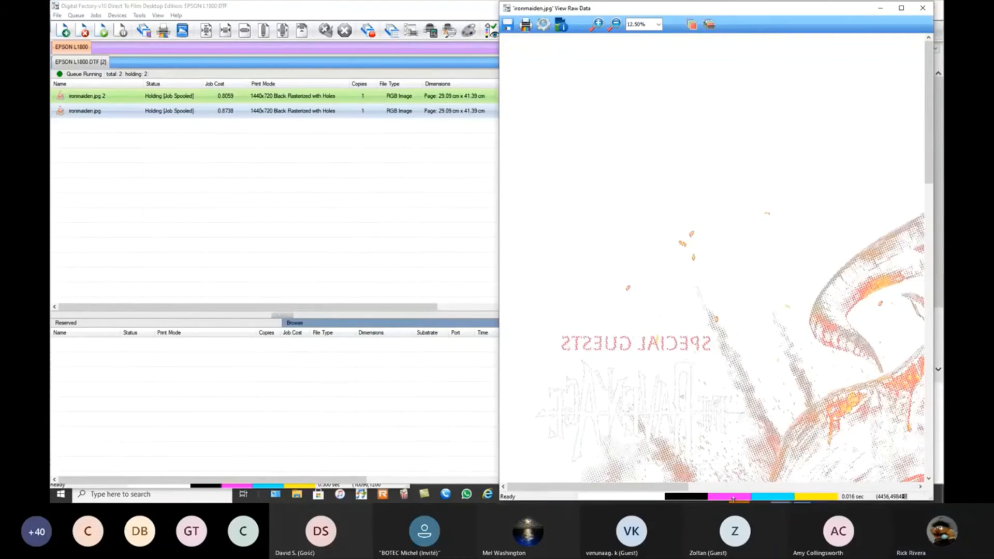
Arrange the two raw data windows side by side, with the demon's head showing in both.
left_click(396, 388)
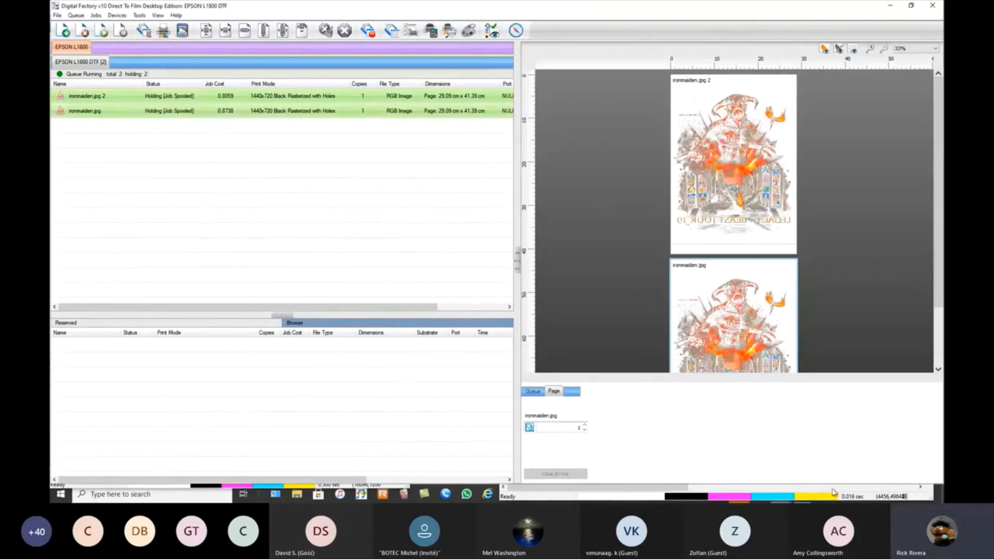
left_click(889, 5)
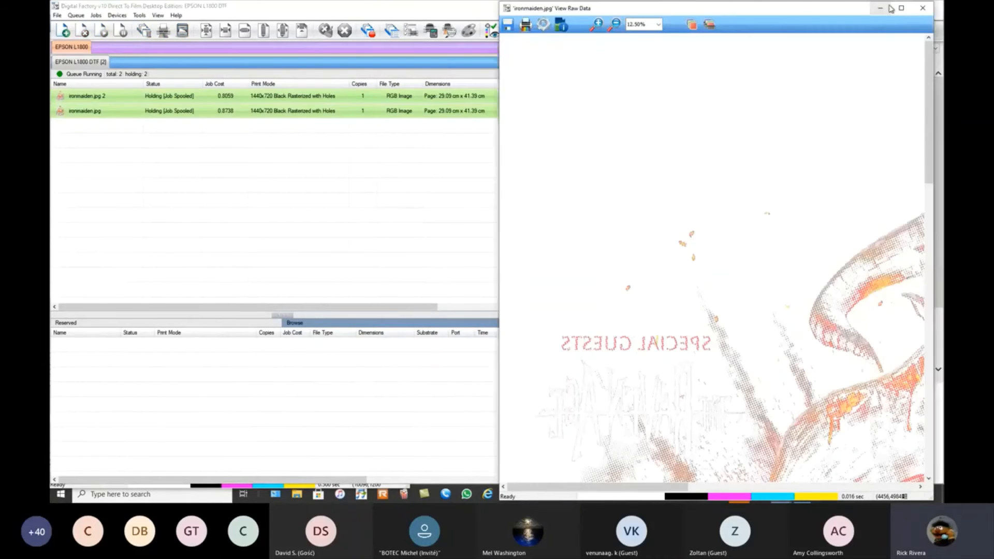
left_click_drag(411, 41, 484, 41)
left_click_drag(634, 11, 625, 12)
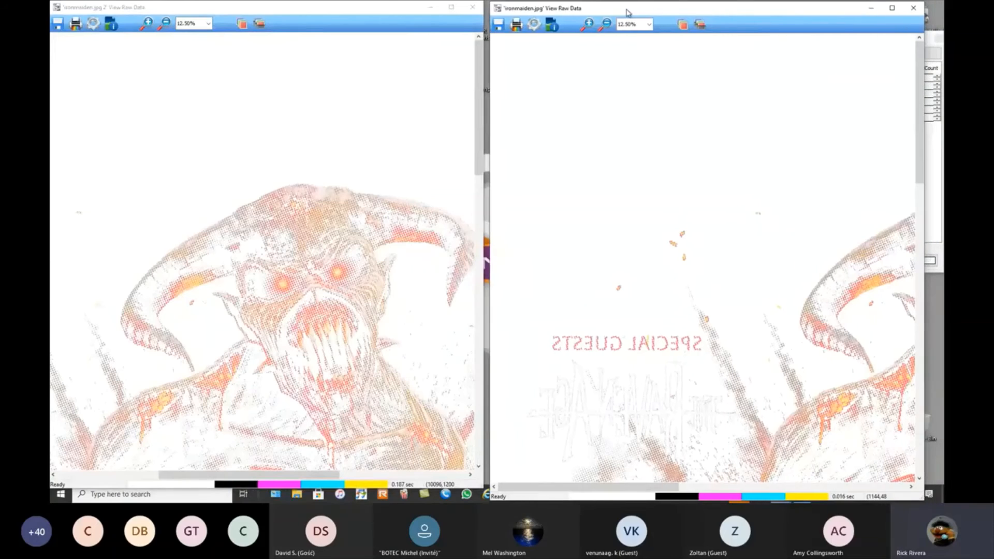
left_click_drag(584, 487, 650, 493)
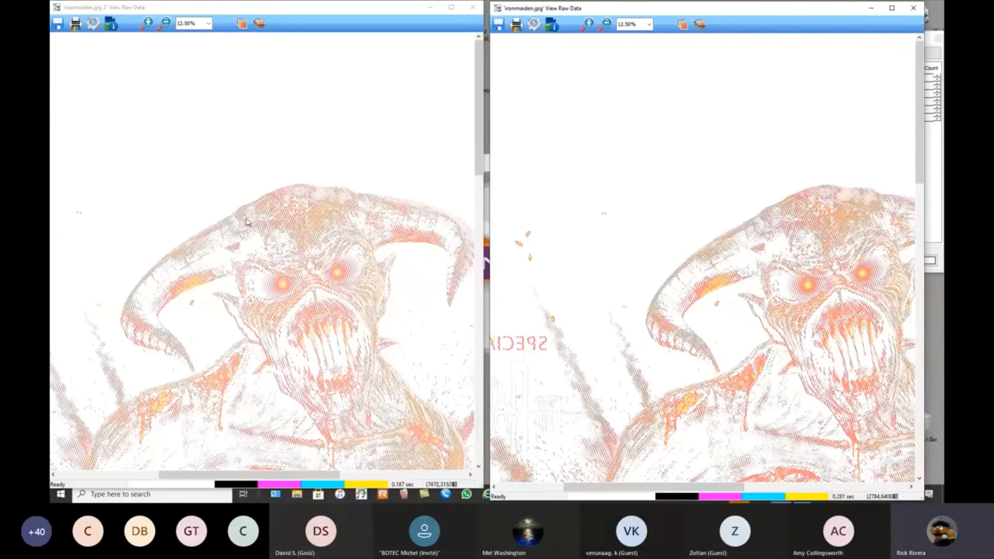
Magnify both raw data views to 50% to show the individual ink dots and holes.
left_click(148, 23)
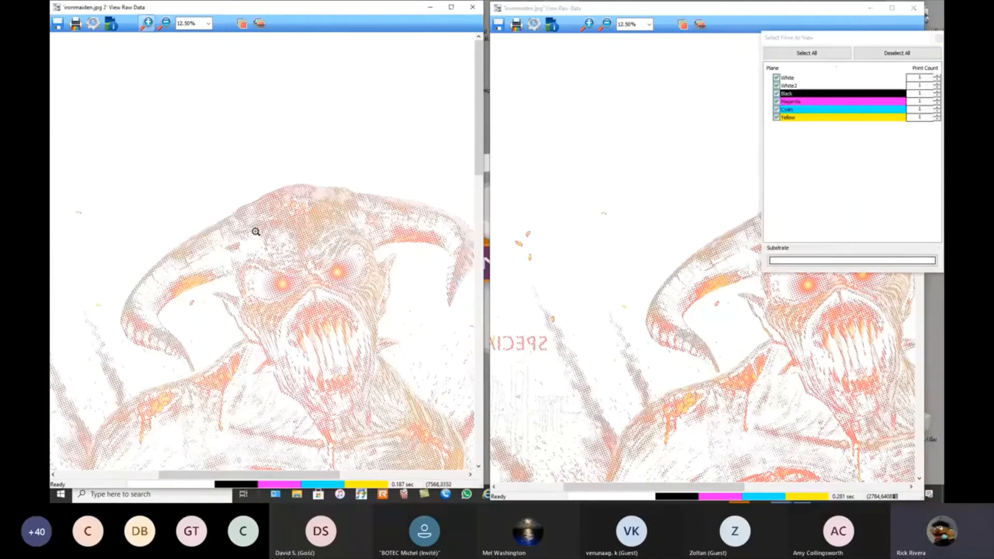
left_click(259, 234)
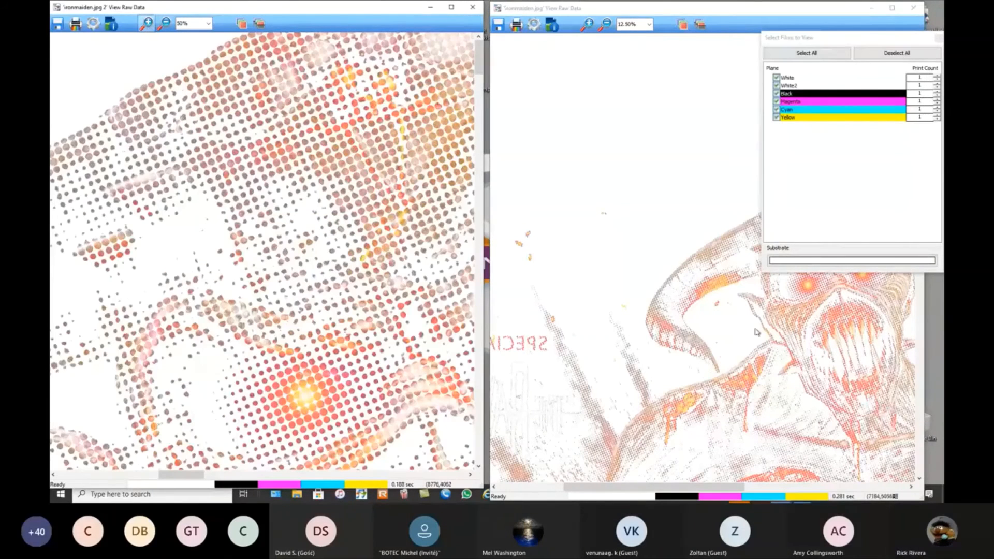
left_click(934, 39)
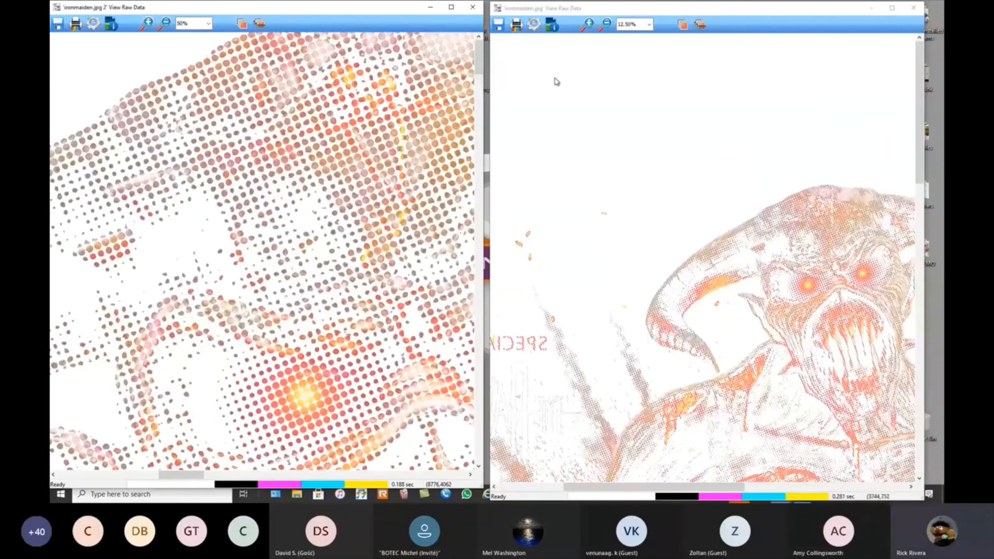
left_click(590, 24)
left_click(649, 24)
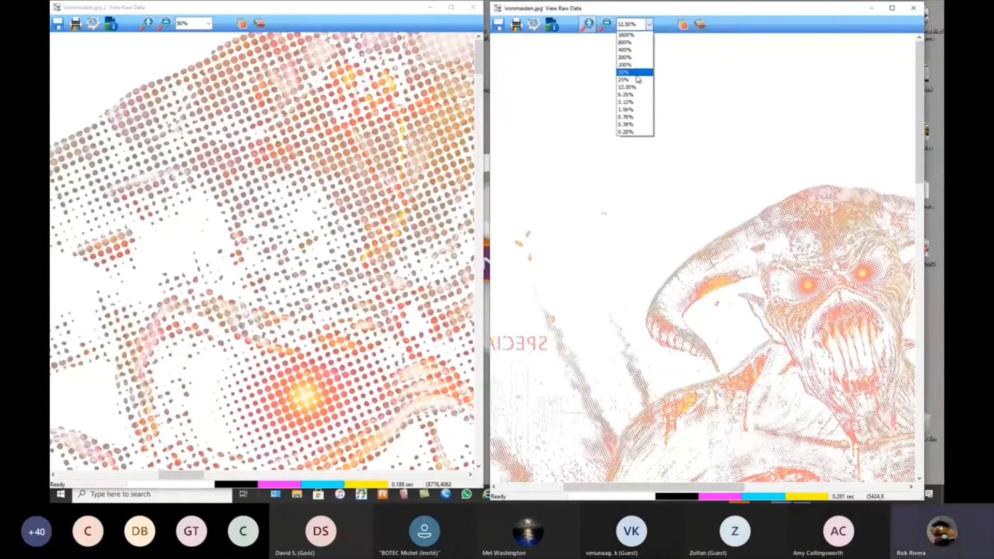
left_click(632, 73)
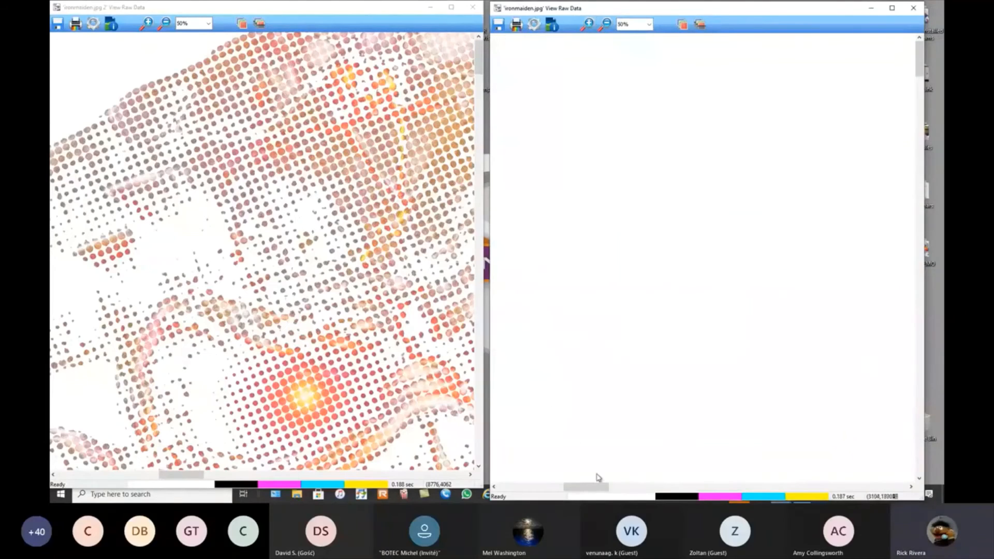
Compare the hole pattern around the demon's forehead and eye by matching the ironmaiden.jpg raw data view to ironmaiden.jpg 2.
left_click_drag(586, 486, 757, 487)
scroll(732, 425, "down", 3)
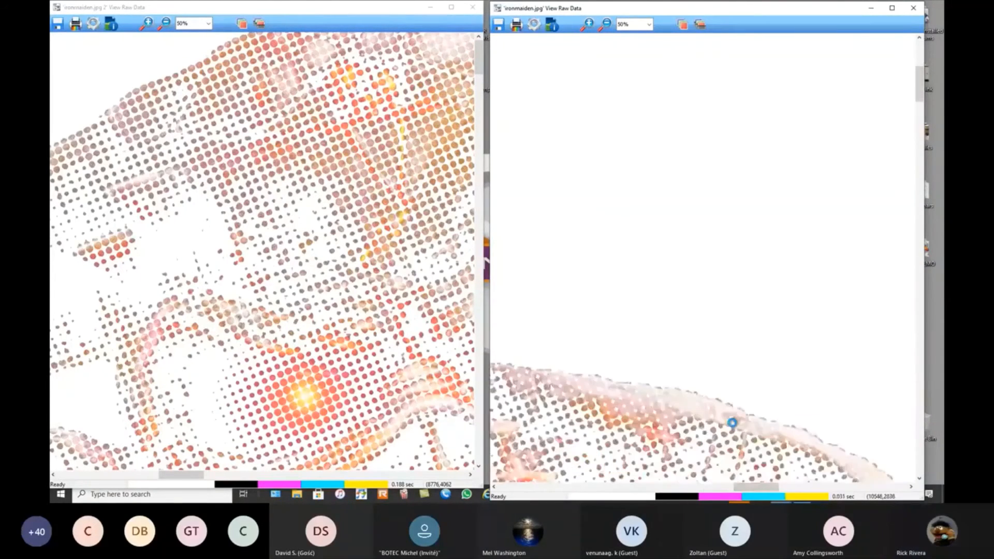
scroll(733, 423, "down", 3)
left_click_drag(745, 487, 690, 489)
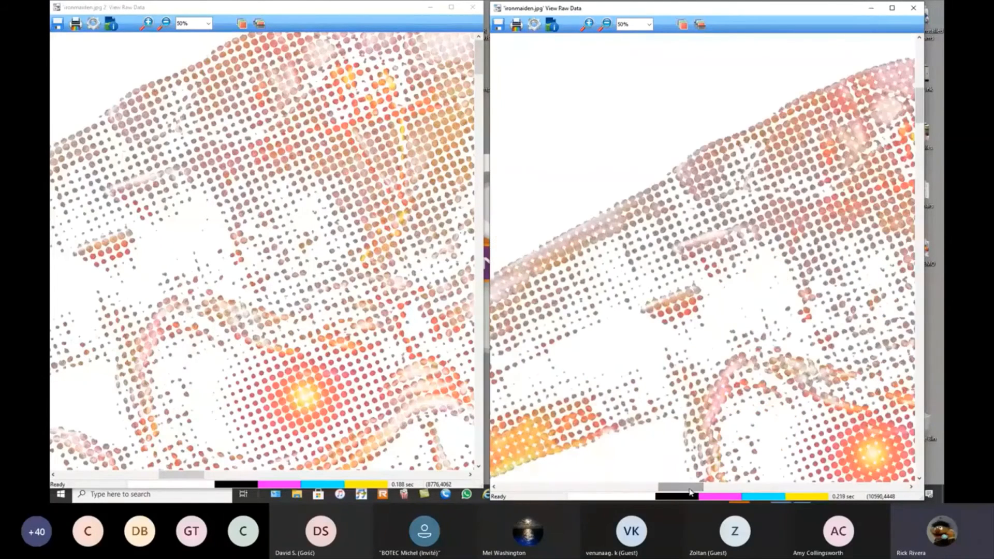
left_click(920, 479)
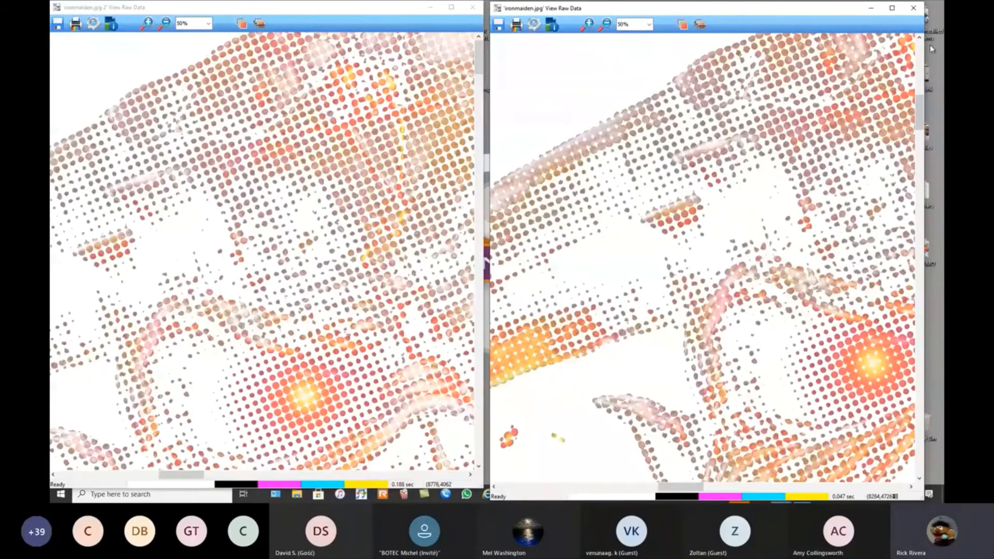
scroll(887, 115, "up", 1)
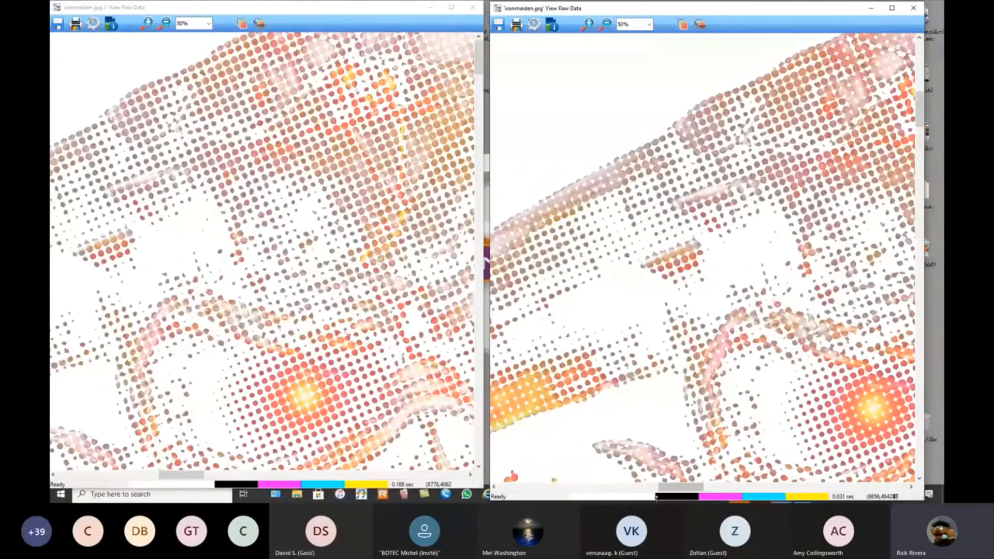
left_click_drag(683, 489, 692, 489)
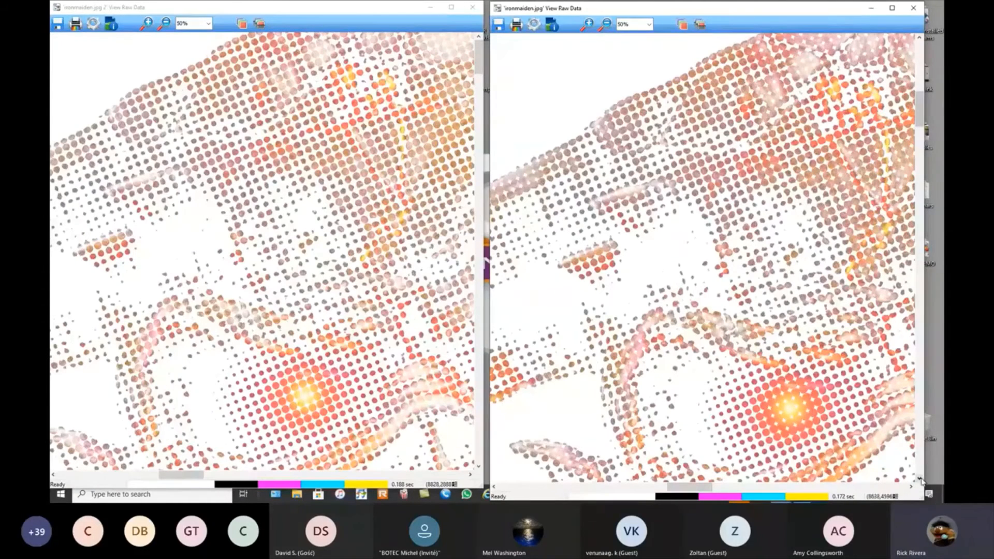
left_click(920, 37)
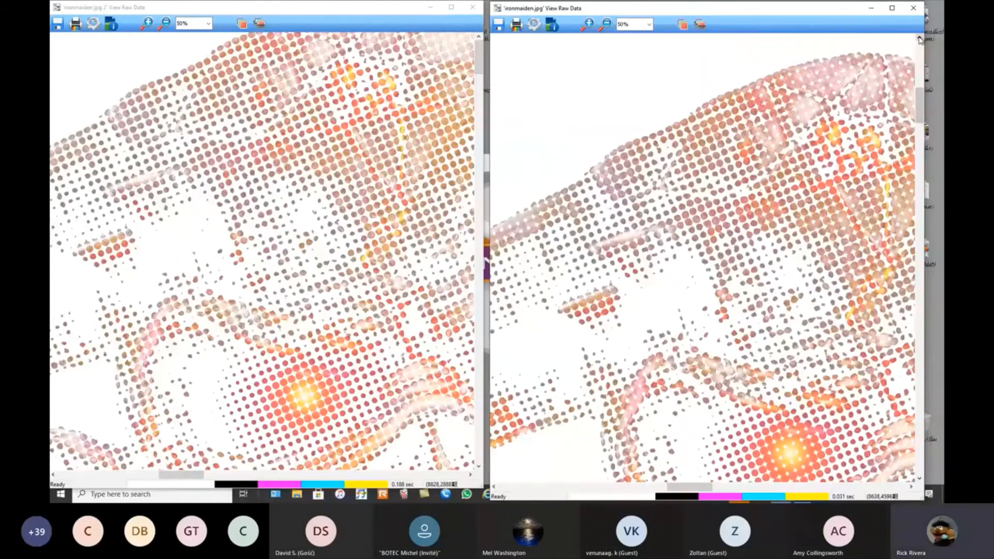
left_click(920, 479)
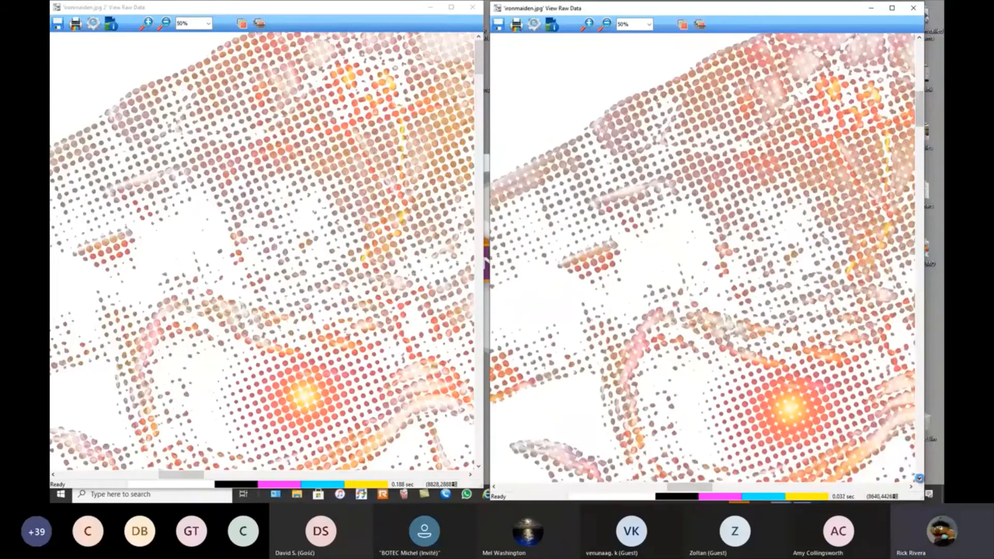
Line up the ironmaiden.jpg raw data view with ironmaiden.jpg 2 and reduce both views to 12.50% to compare the demon's head.
left_click(919, 479)
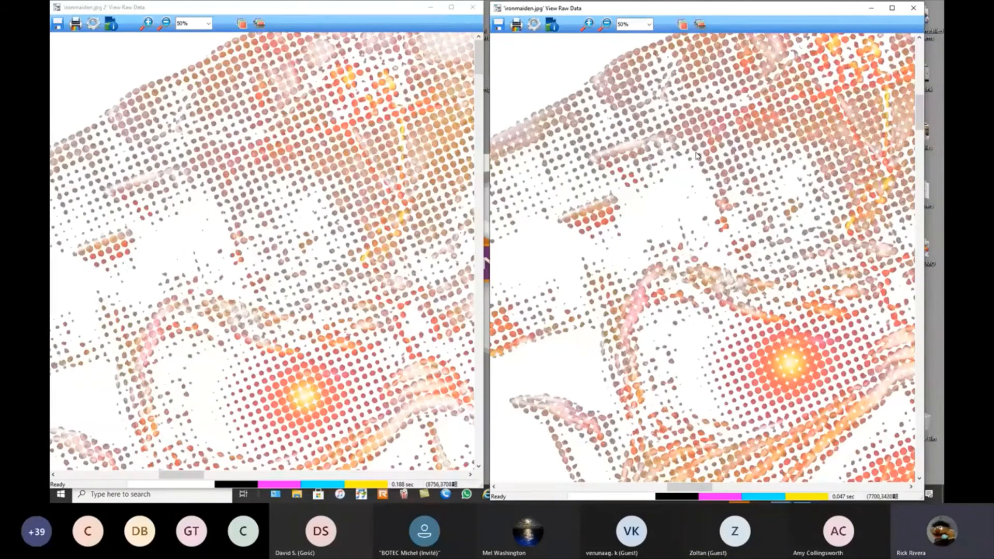
left_click(164, 23)
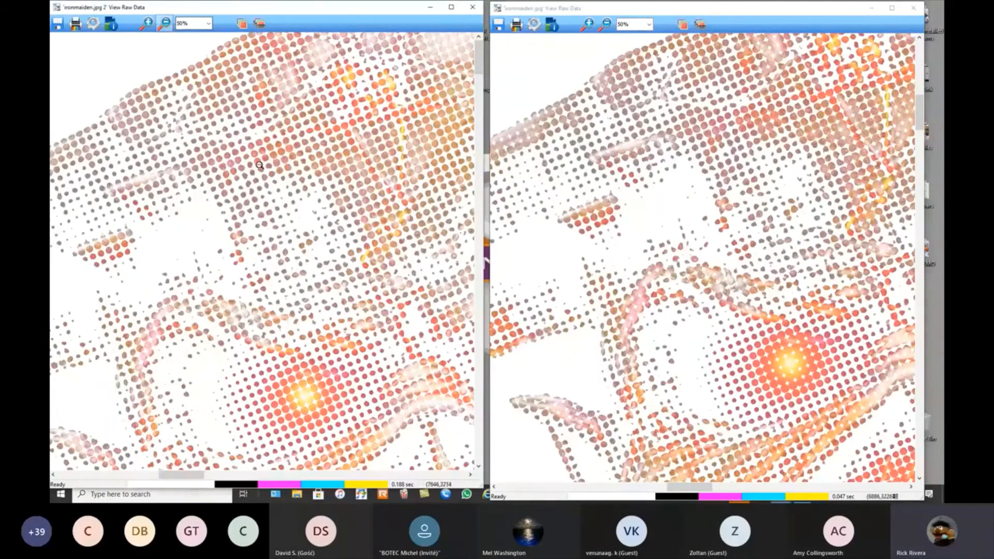
left_click(284, 192)
left_click(335, 390)
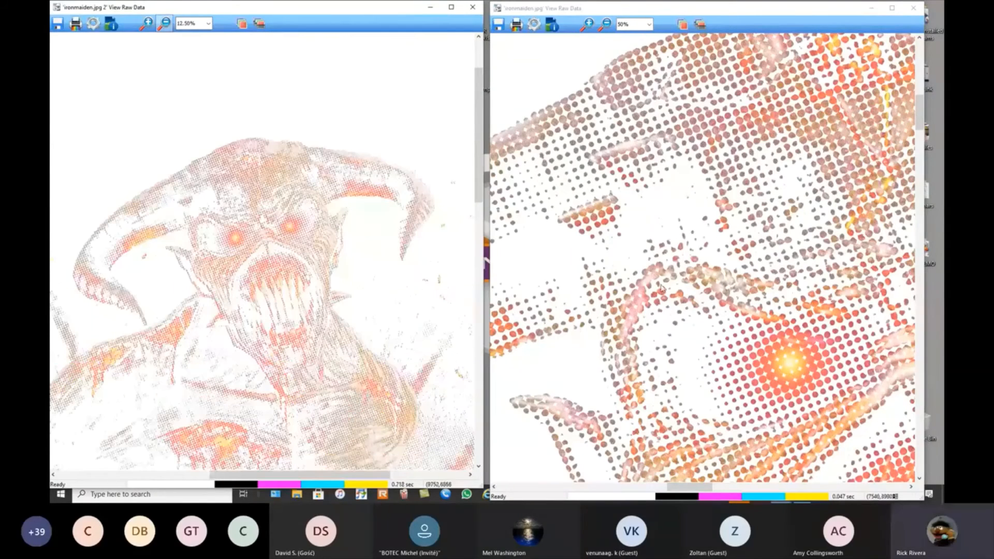
left_click(657, 67)
left_click(606, 24)
left_click(726, 222)
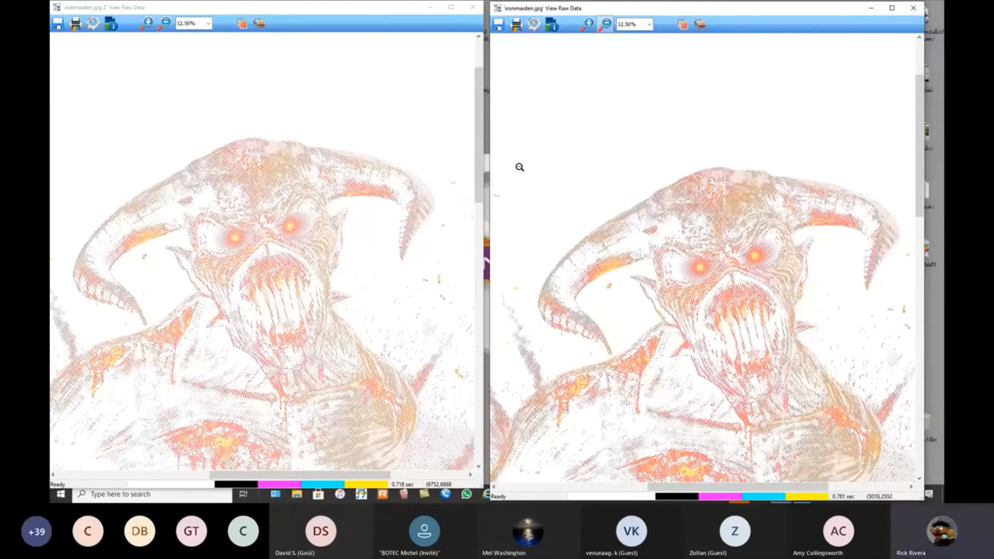
Close both raw data windows and return to the Digital Factory print queue.
left_click(472, 8)
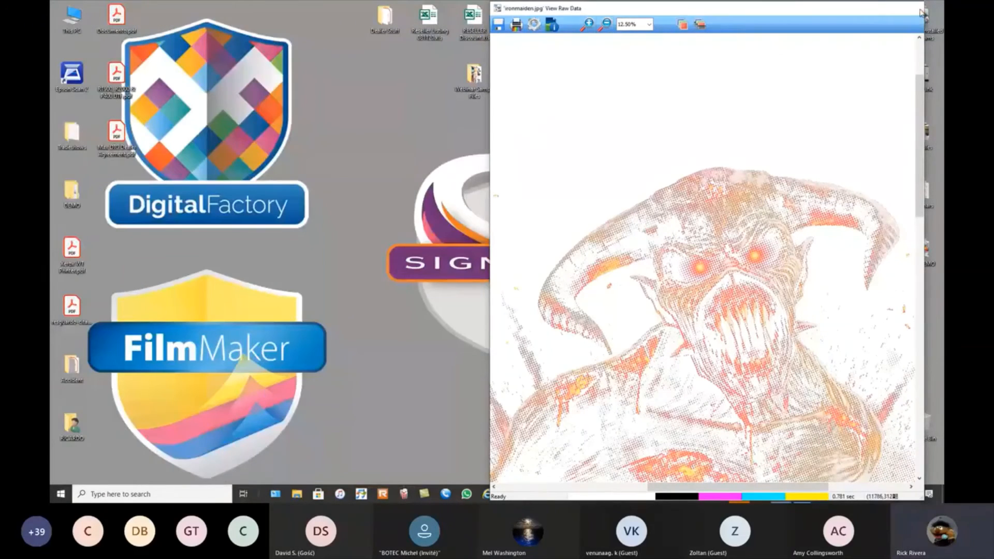
left_click(913, 7)
left_click(781, 496)
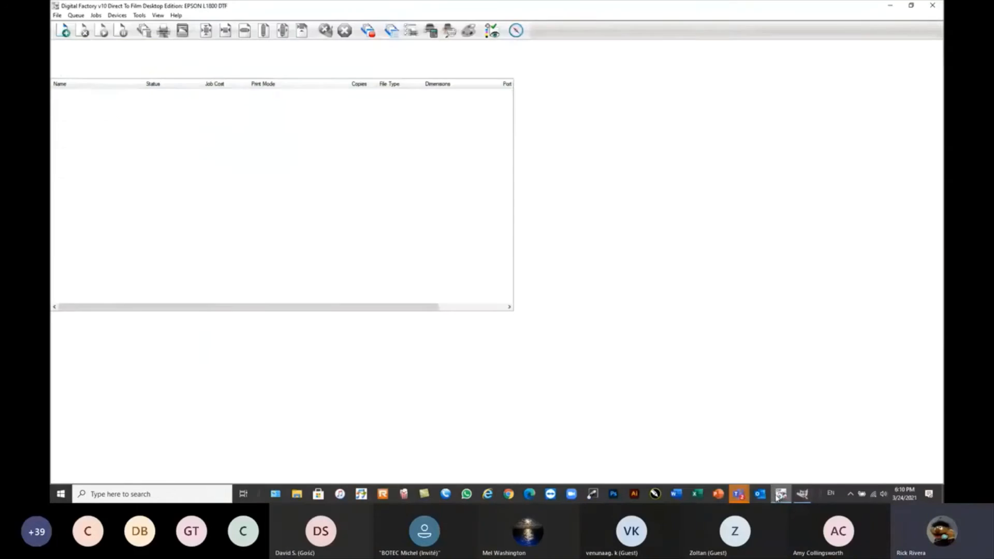
Copy the 1440x720 Black Rasterized print mode under the name 1440x720 Black Rasterized Freq 30 Angle 52.
left_click(117, 15)
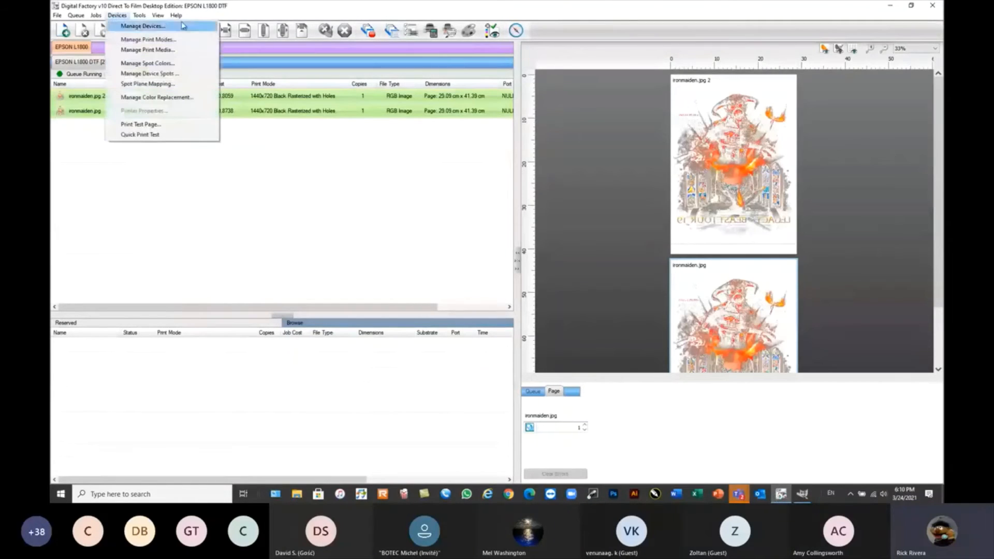
left_click(165, 40)
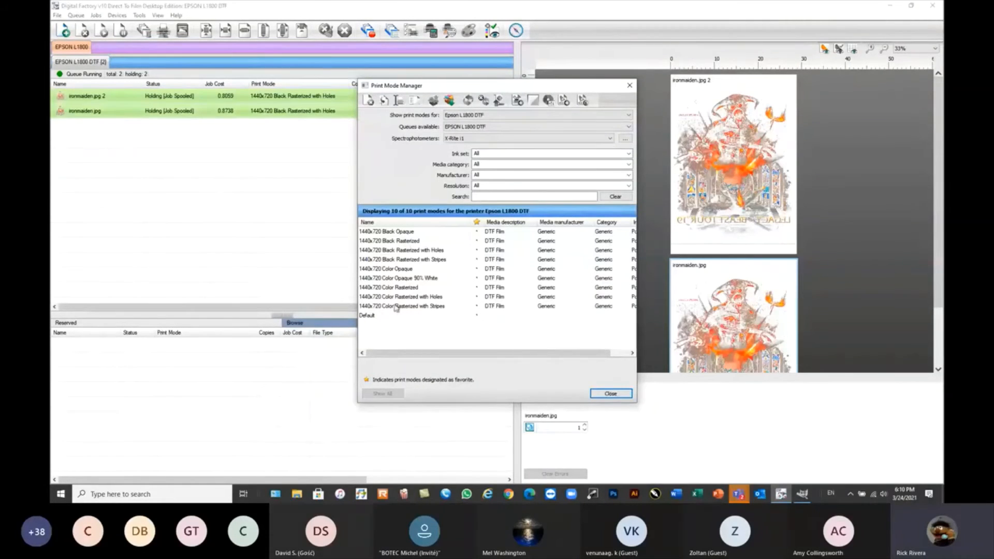
left_click(406, 241)
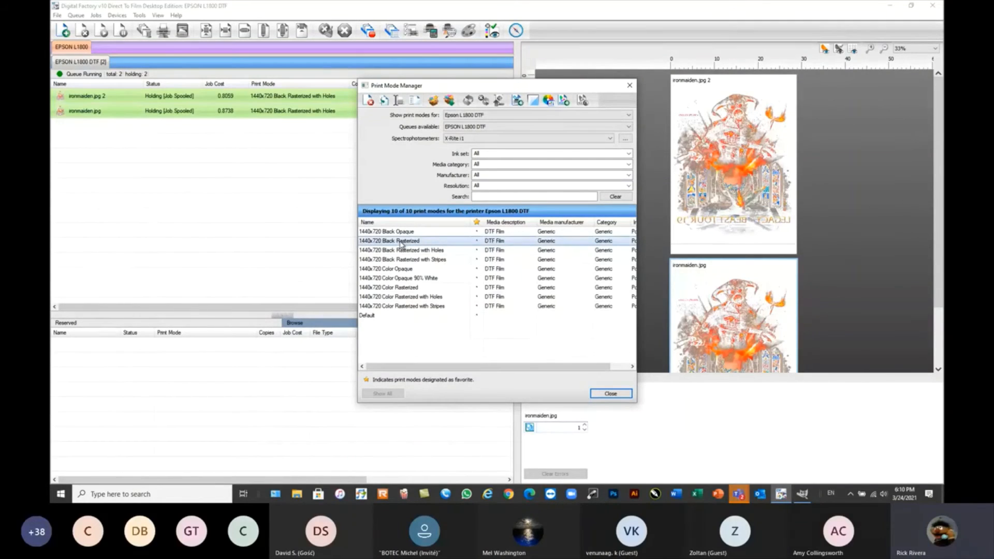
left_click(383, 100)
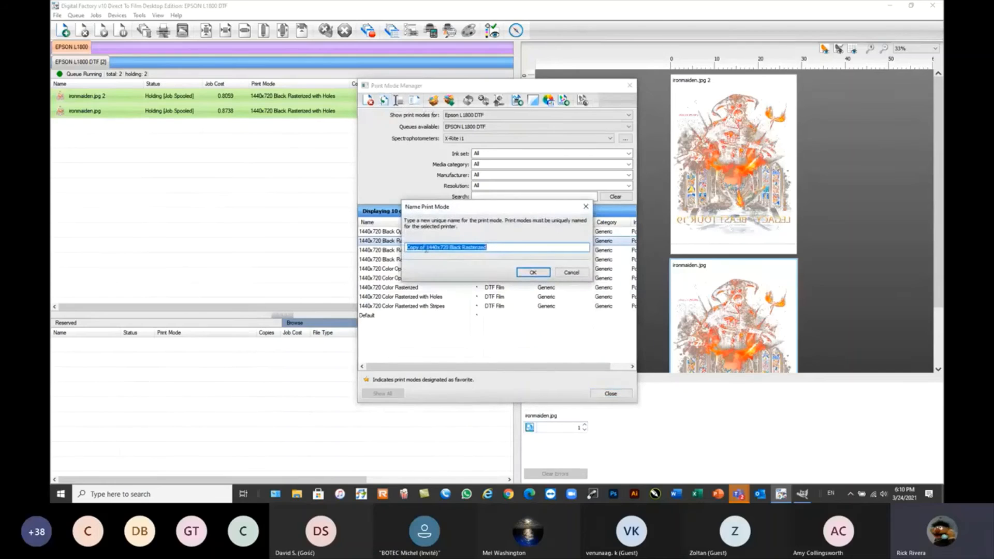
left_click_drag(426, 249, 220, 237)
key("BackSpace")
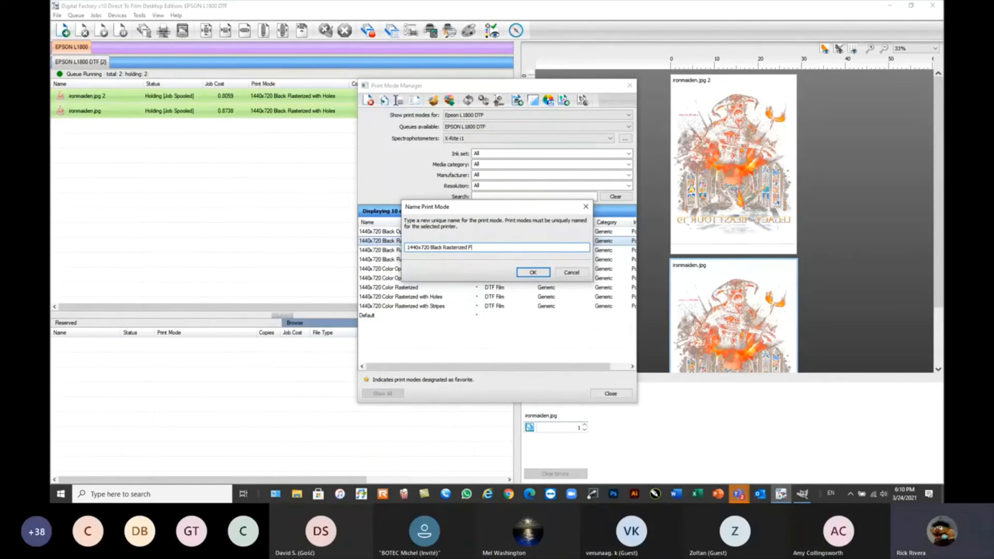
type("Pre")
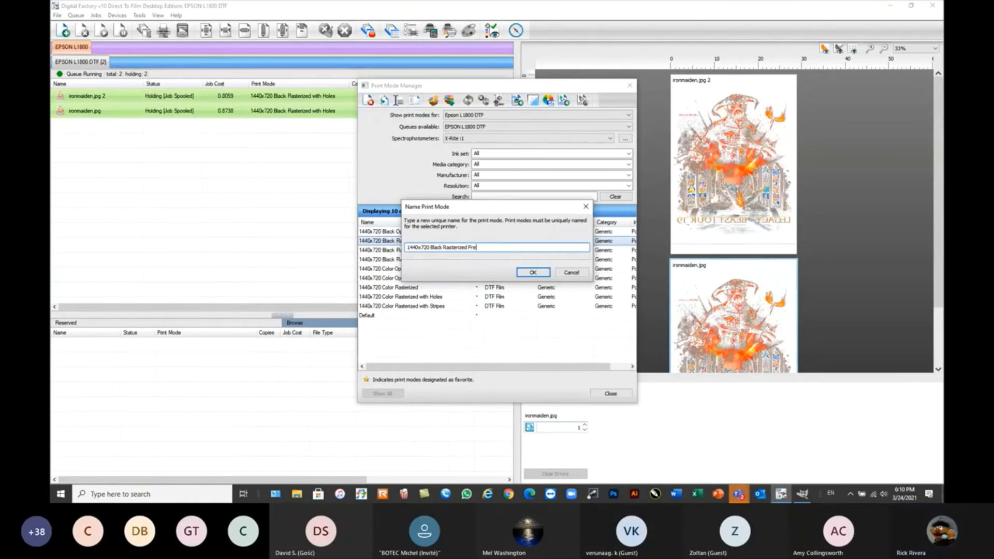
type("q ")
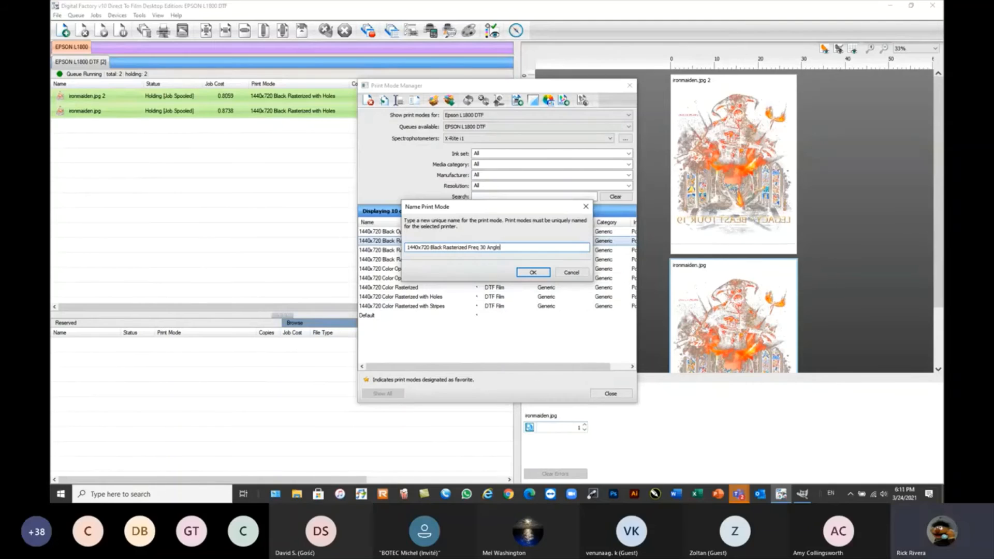
type("30 Angle 52")
left_click(534, 273)
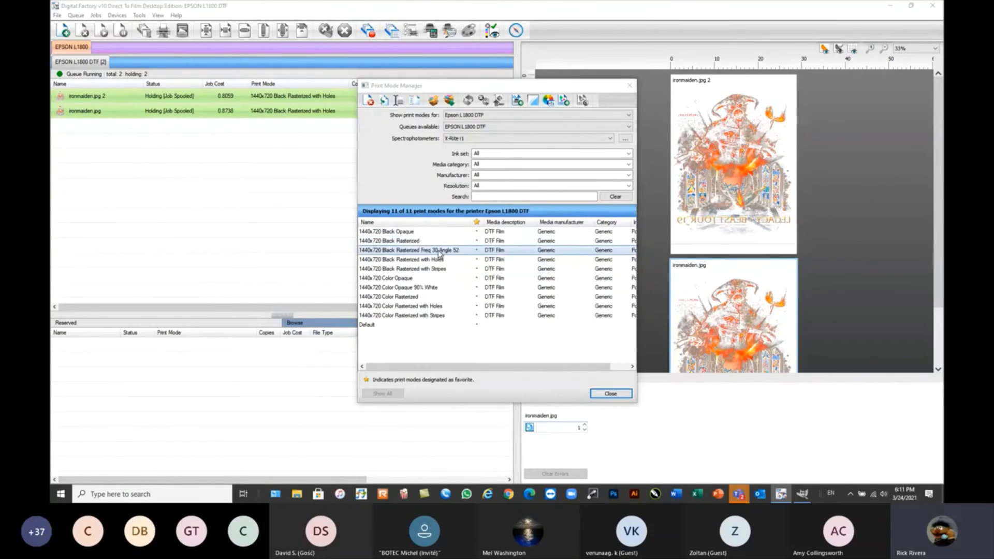
Set the copied print mode's color layer ink removal to frequency 30 and angle 52.
left_click(341, 112)
left_click(333, 222)
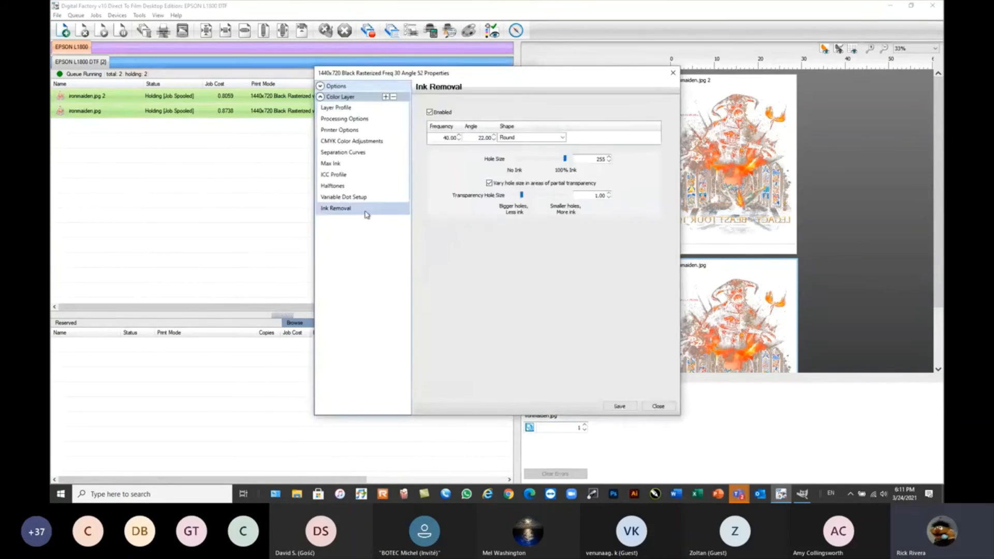
double_click(442, 138)
type("30")
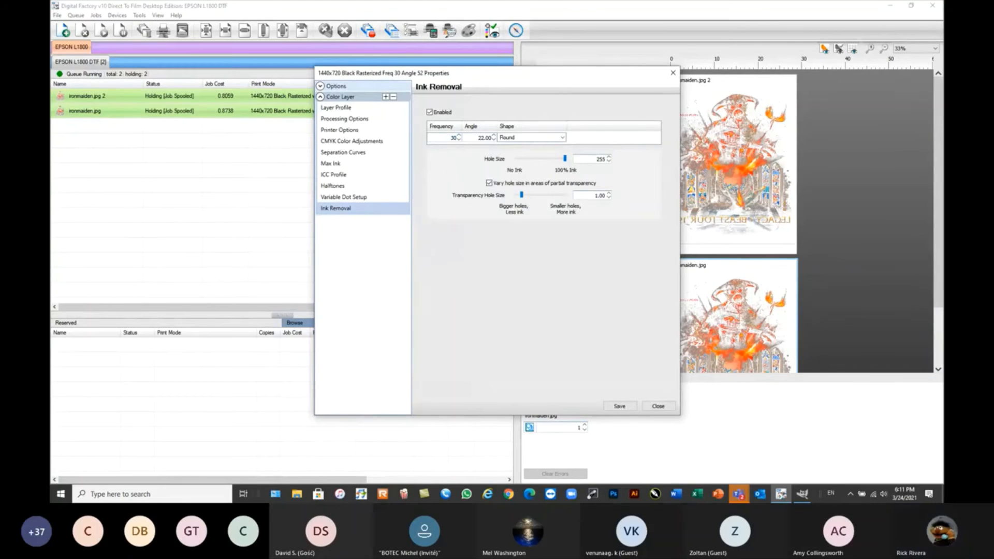
left_click_drag(570, 79, 525, 135)
double_click(464, 149)
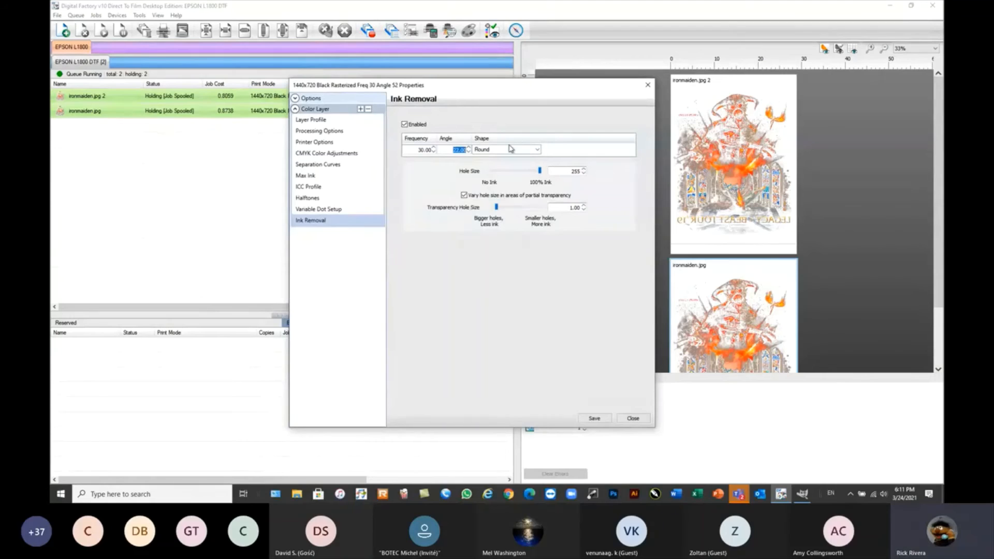
type("52")
key("Tab")
Set the ink removal shape to Euclidean round, save the print mode and close the Print Mode Manager.
left_click(537, 149)
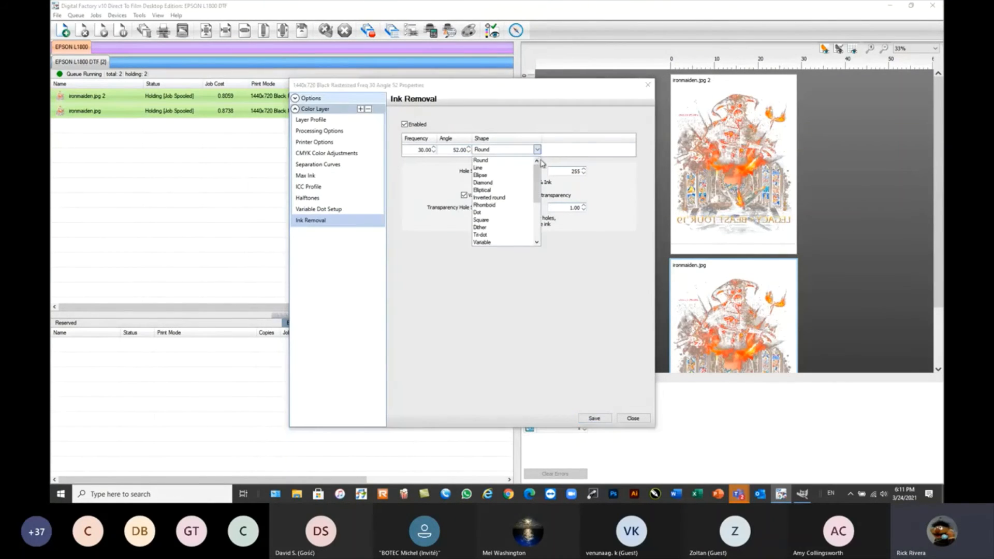
left_click_drag(539, 178, 540, 198)
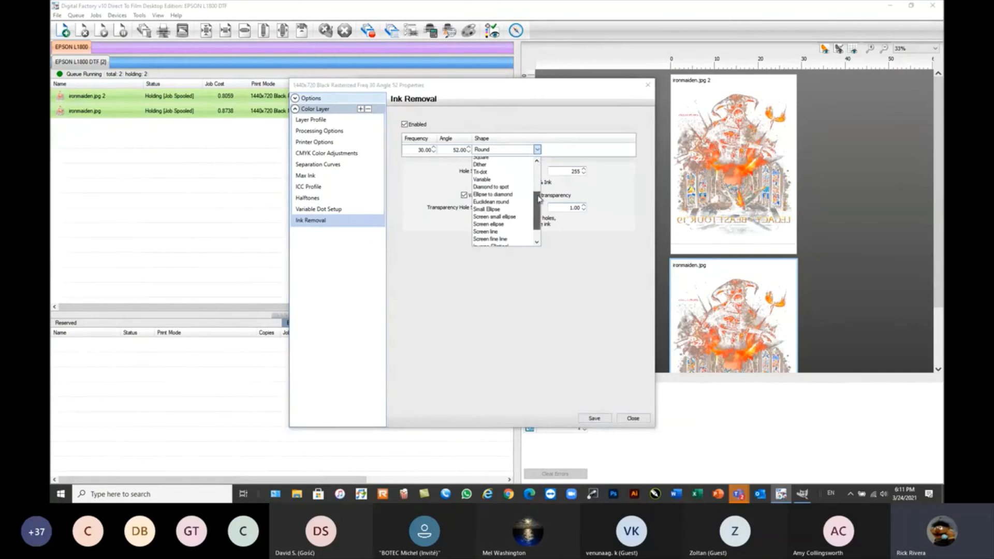
left_click(510, 202)
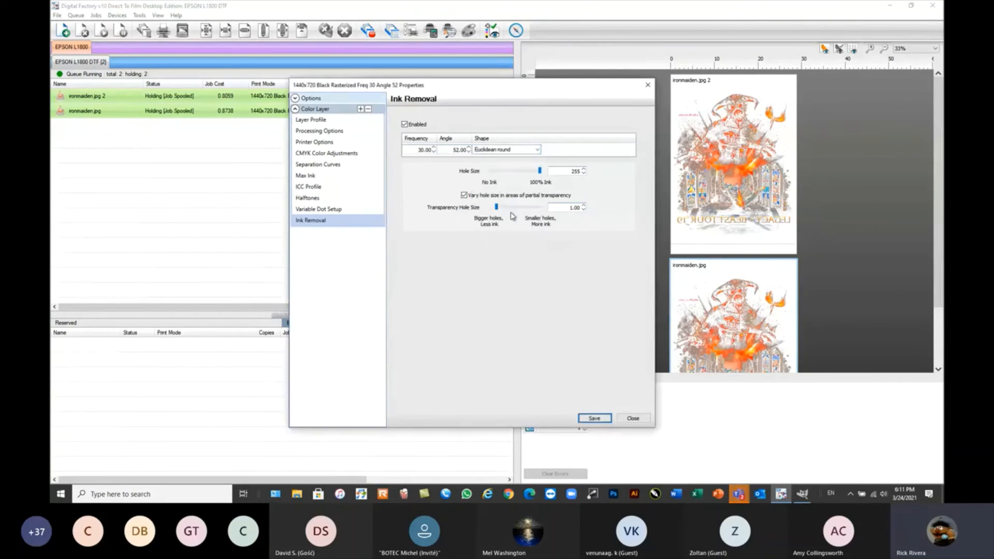
left_click(595, 419)
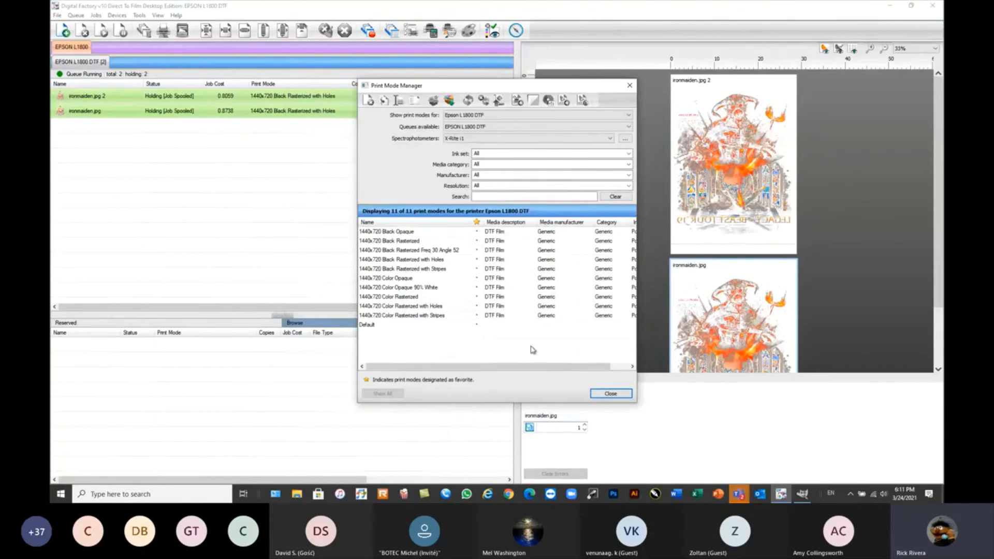
left_click(612, 395)
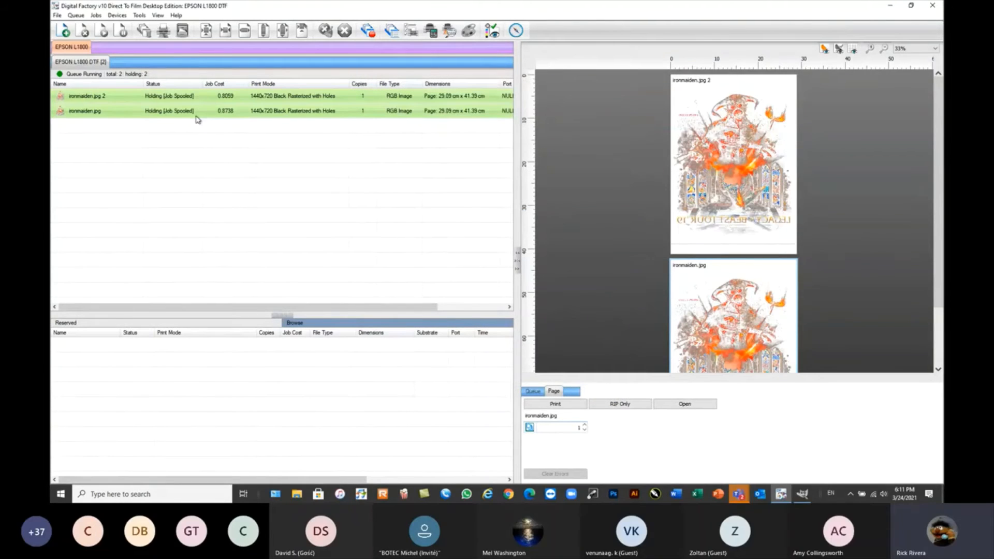
Open the held ironmaiden.jpg page and assign the 1440x720 Black Rasterized Freq 30 Angle 52 print mode to its job.
right_click(212, 114)
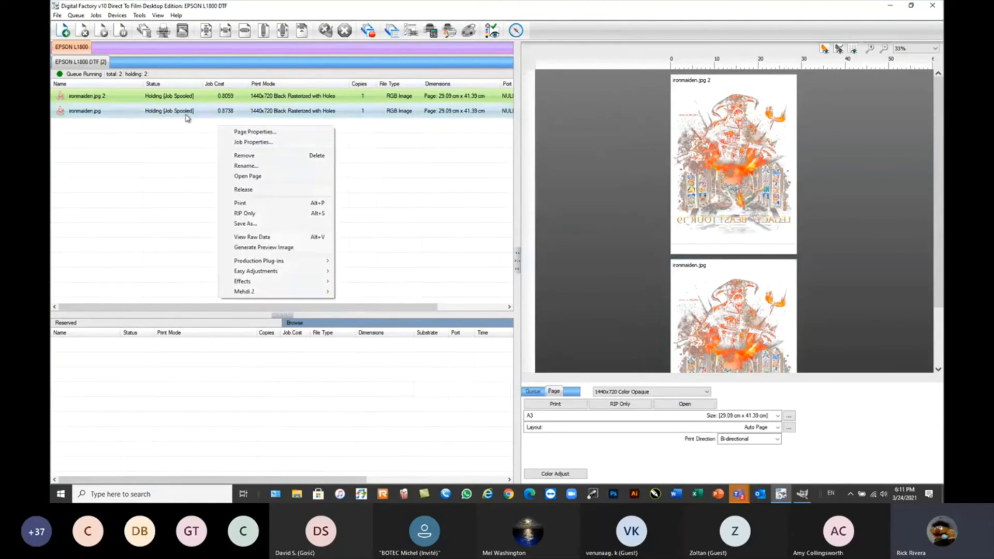
left_click(236, 176)
left_click(175, 113)
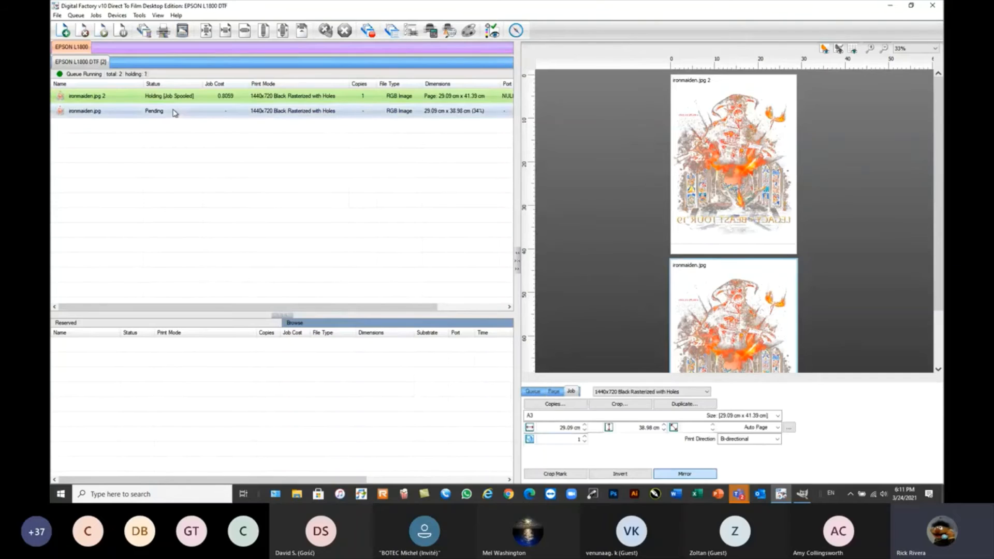
left_click(673, 393)
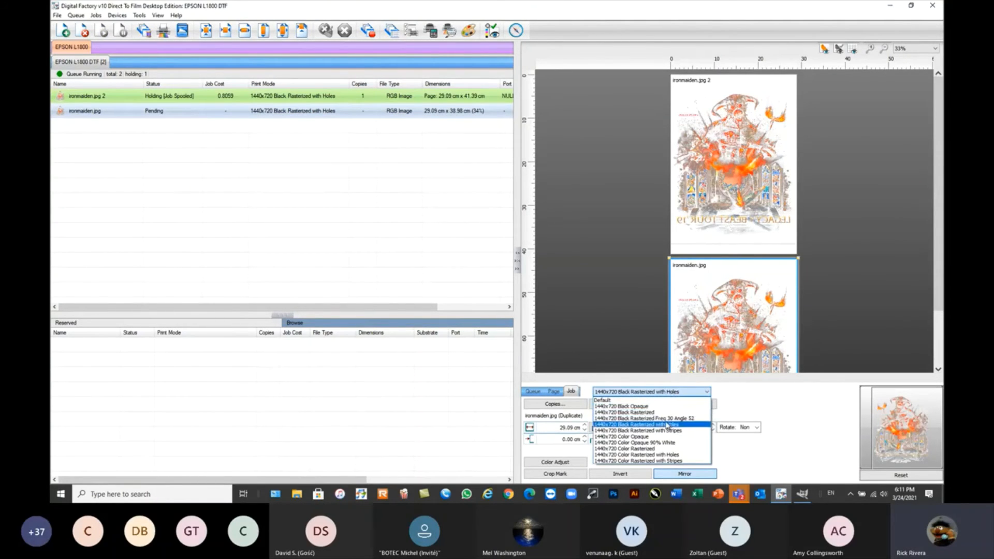
left_click(670, 418)
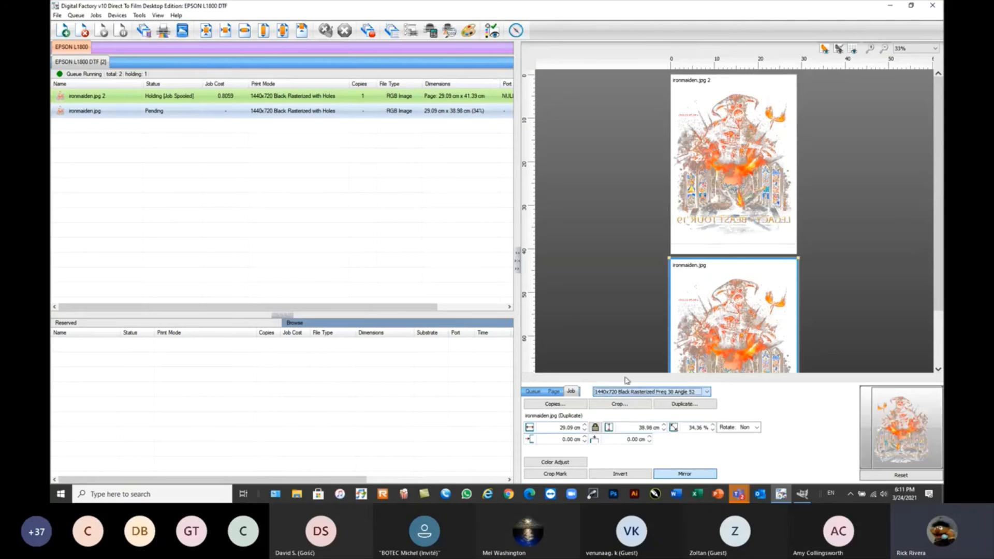
RIP the ironmaiden.jpg job without printing it and wait for processing to finish.
right_click(285, 115)
left_click(318, 226)
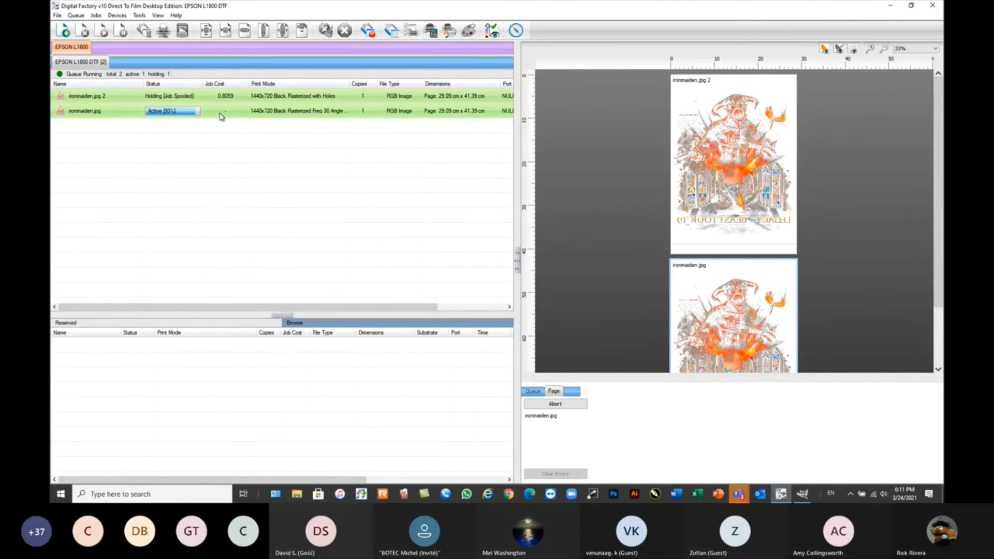
mouse_move(222, 116)
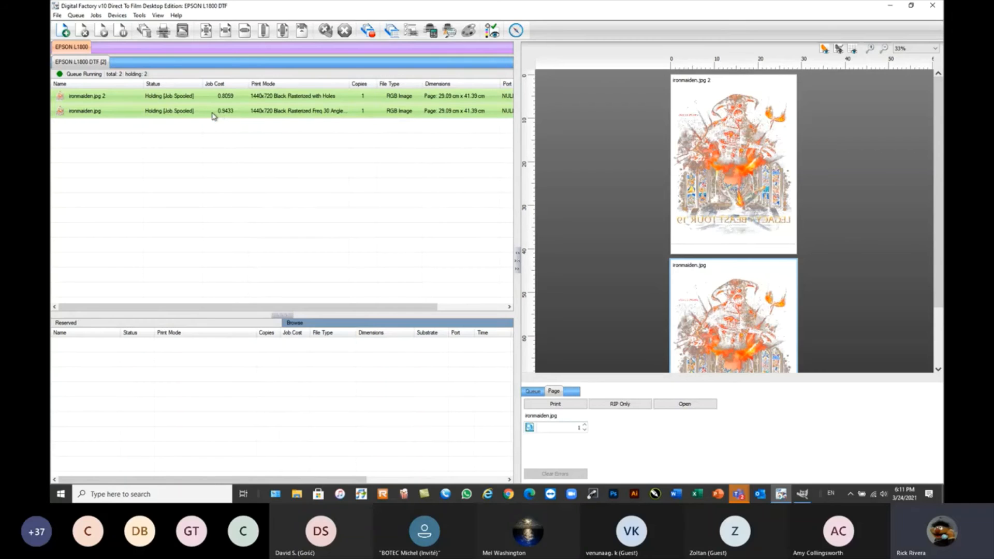
View the raw data of the reprocessed ironmaiden.jpg job in a wider window over the queue.
right_click(213, 112)
left_click(247, 225)
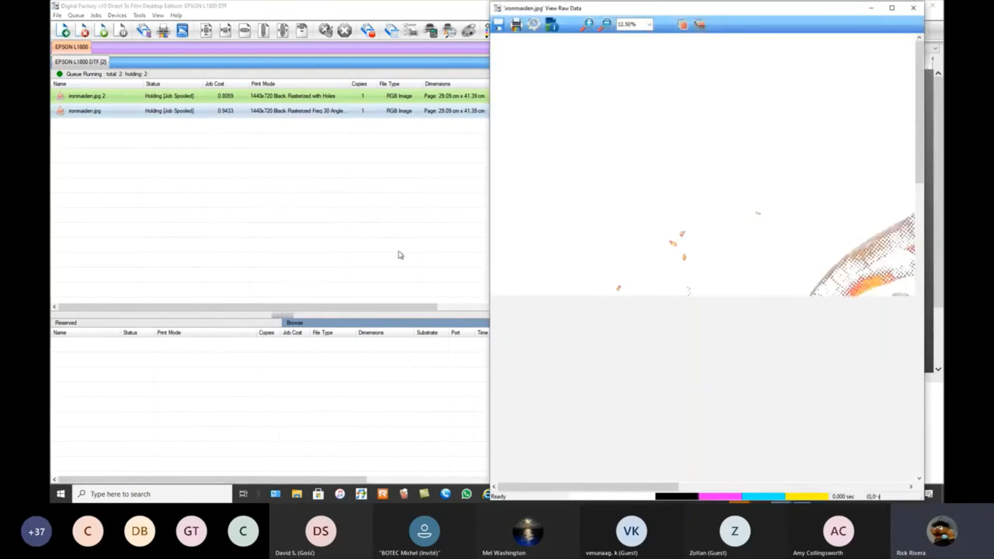
left_click_drag(774, 9, 521, 10)
left_click_drag(670, 492, 820, 453)
Examine the coarser raster pattern across the demon's head and torso in the ironmaiden.jpg raw data at 12.50%.
scroll(669, 262, "down", 2)
scroll(669, 263, "down", 2)
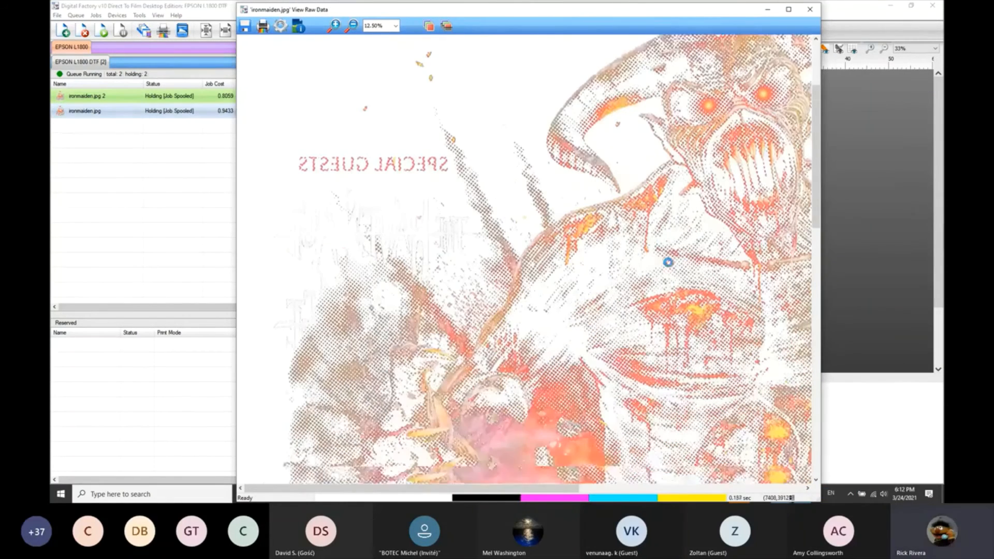
left_click_drag(538, 488, 591, 482)
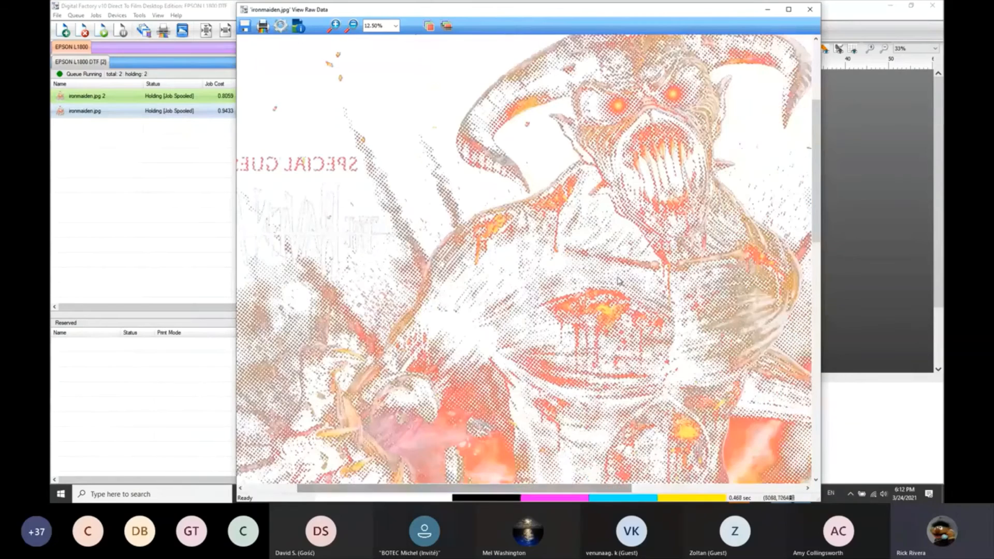
scroll(629, 193, "up", 1)
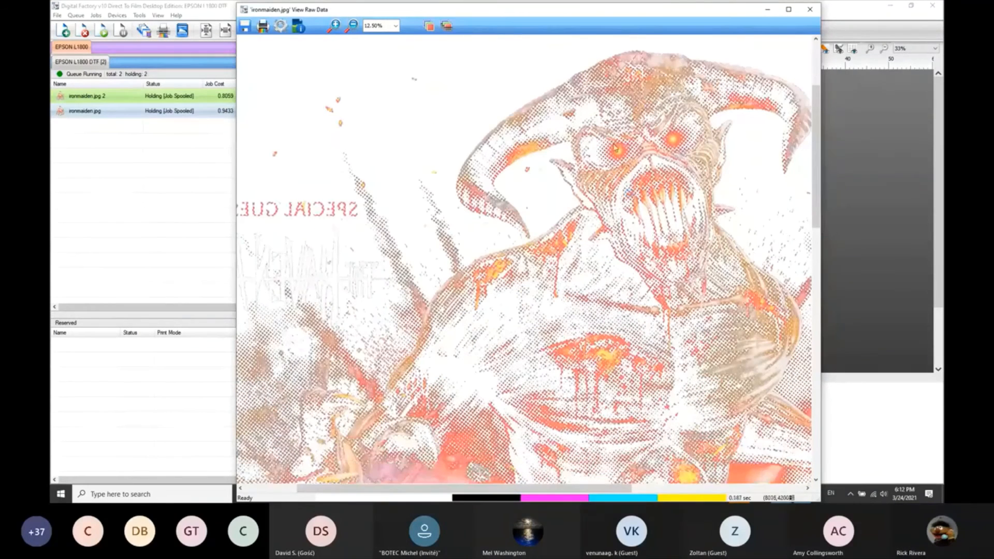
scroll(616, 170, "up", 1)
Display the raw data as a solid black dot pattern and inspect it from the demon's head down to the lower artwork.
left_click(446, 25)
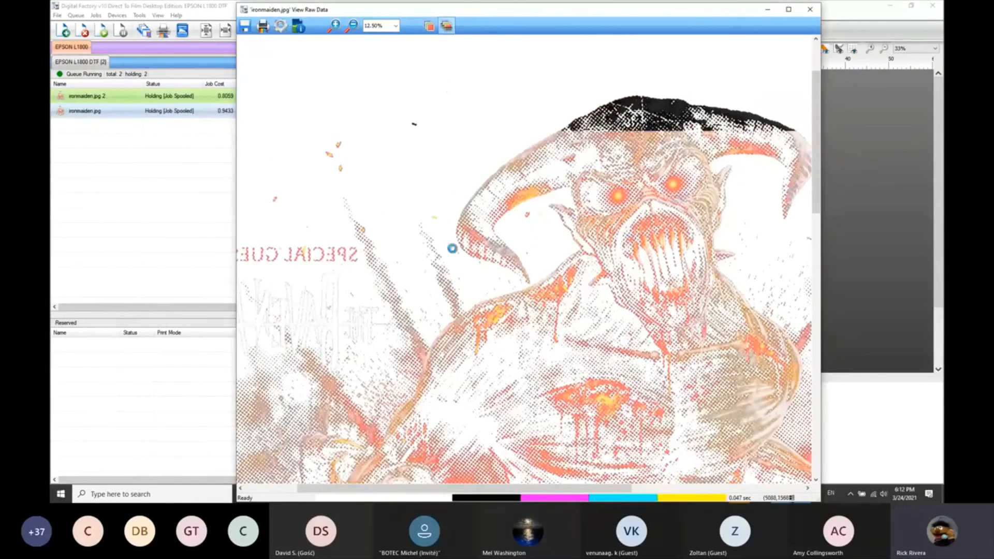
scroll(554, 382, "down", 5)
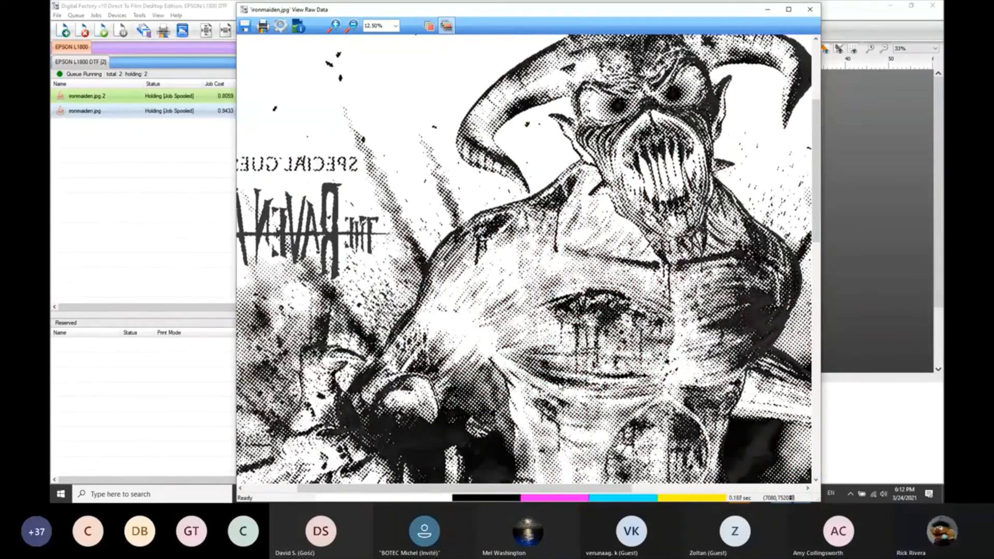
scroll(558, 382, "down", 3)
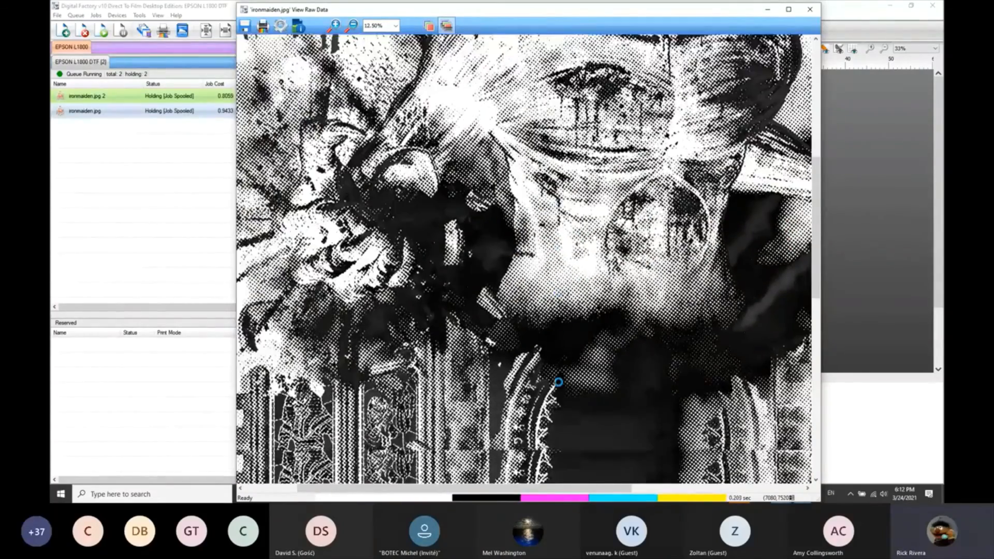
Close the ironmaiden.jpg raw data and open the Print Mode Manager in an enlarged window.
scroll(555, 385, "down", 4)
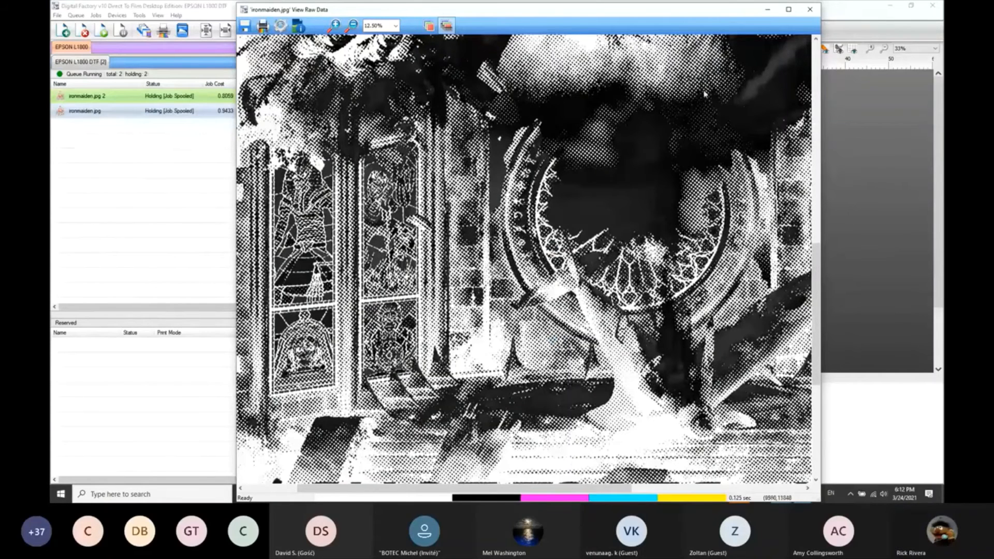
left_click(810, 9)
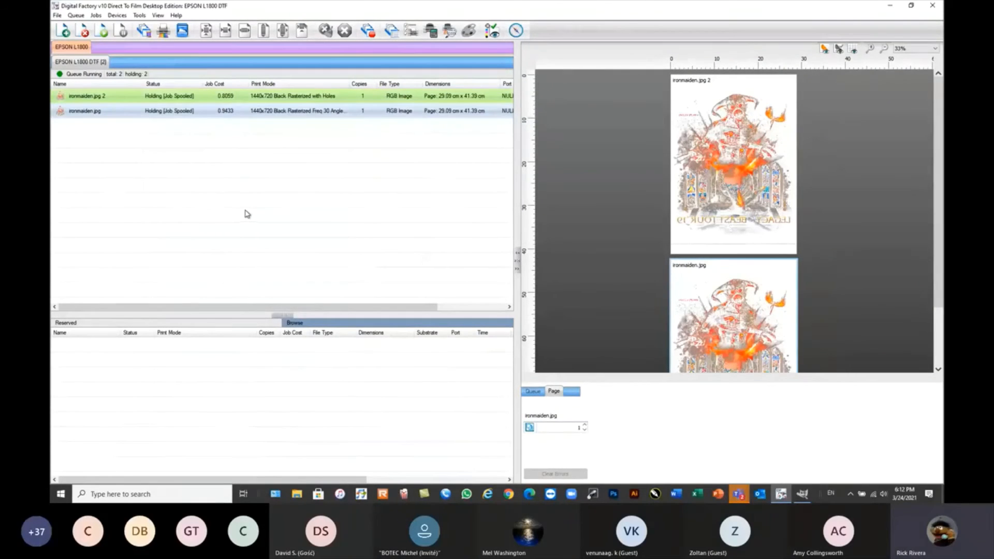
left_click(117, 15)
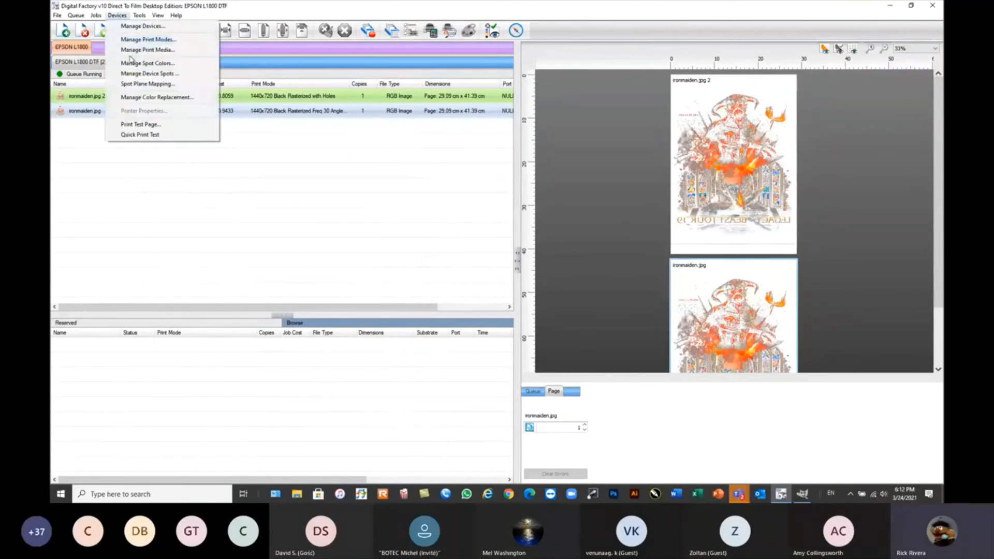
left_click(148, 40)
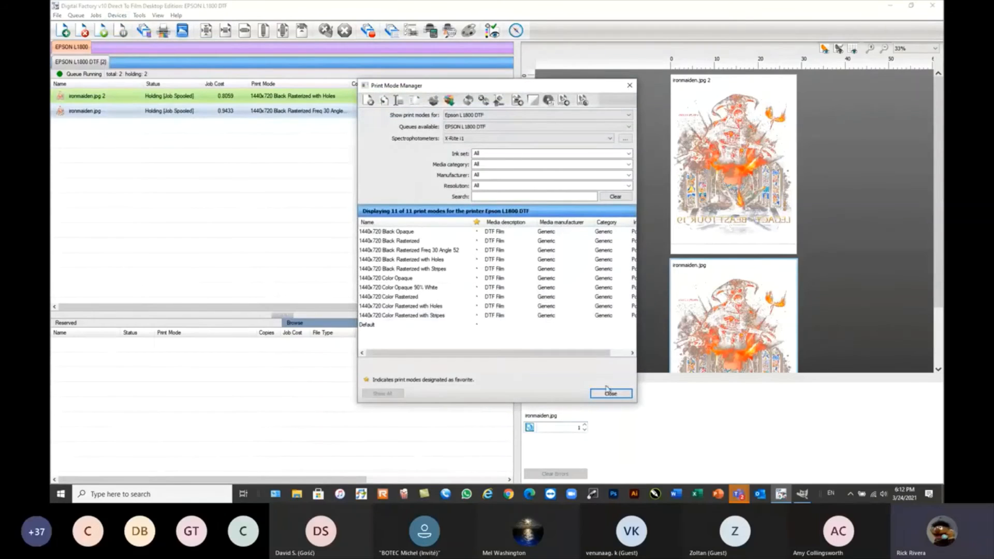
left_click_drag(636, 402, 752, 489)
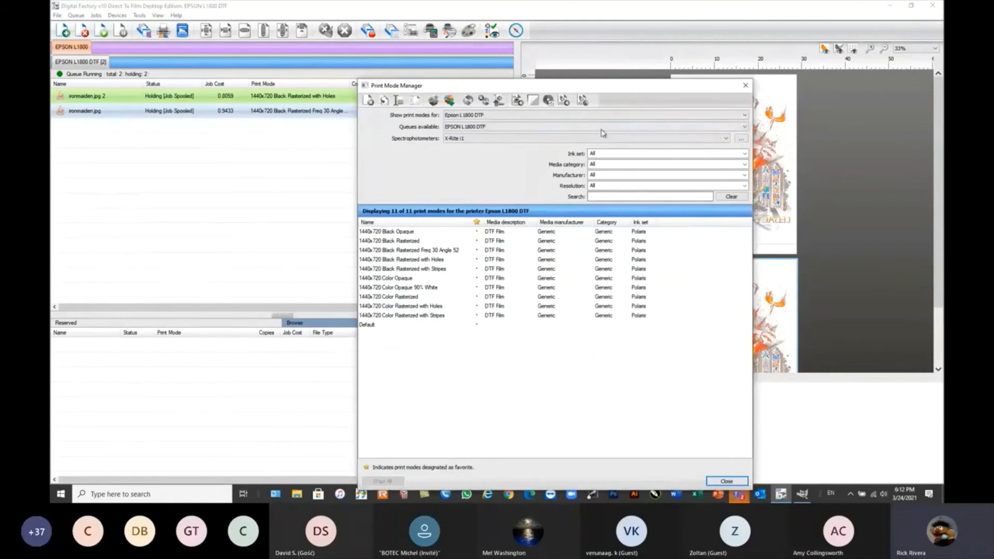
left_click_drag(584, 87, 547, 30)
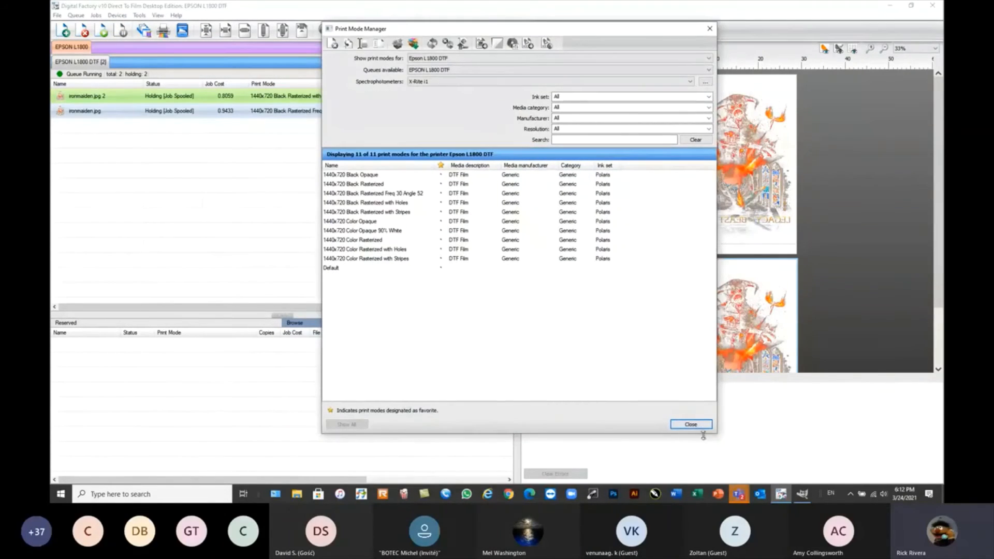
left_click_drag(704, 436, 703, 480)
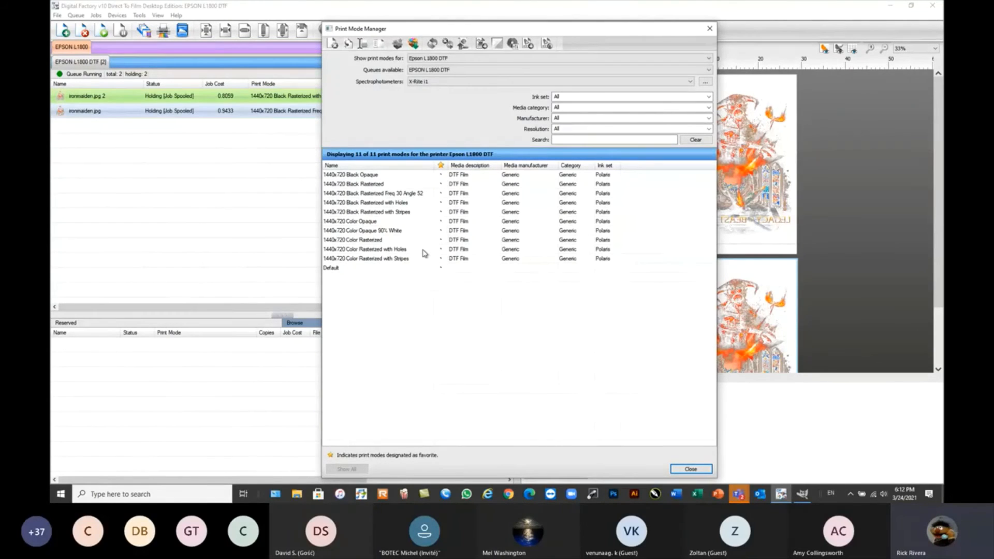
Export the 1440x720 Black Rasterized Freq 30 Angle 52 and 1440x720 Color Opaque 90% White print modes to the Desktop as package L1800 Raster.
left_click(371, 194)
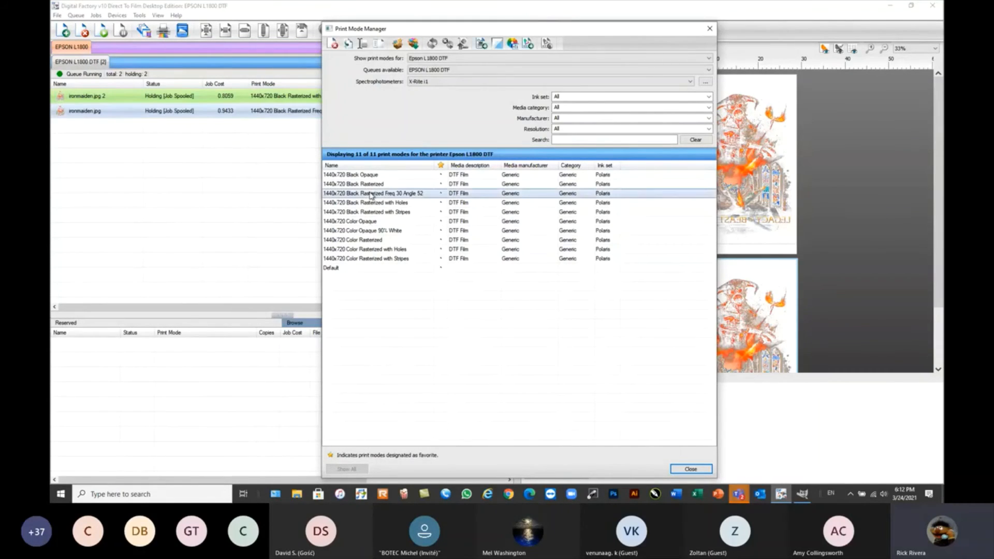
left_click(373, 231, "shift")
left_click(374, 232)
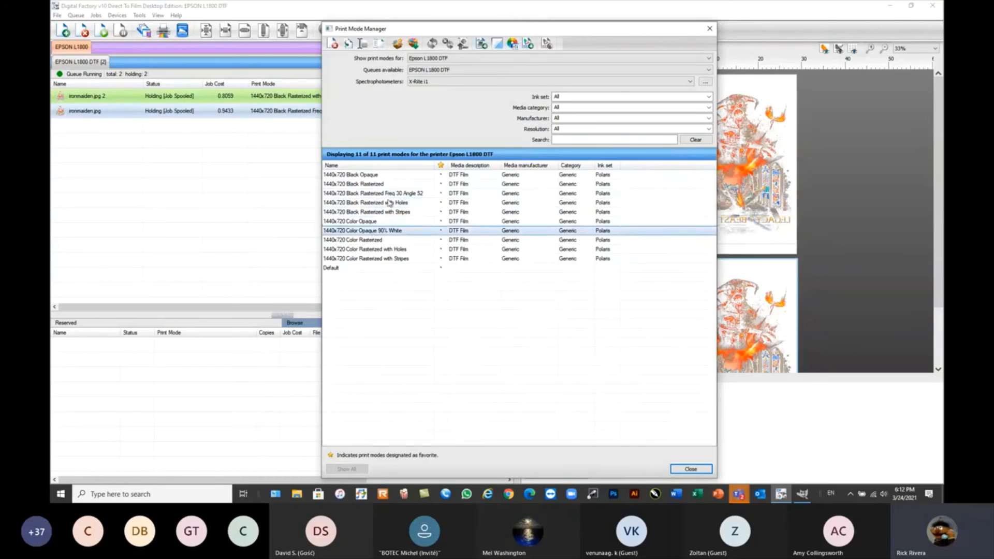
left_click(393, 194, "ctrl")
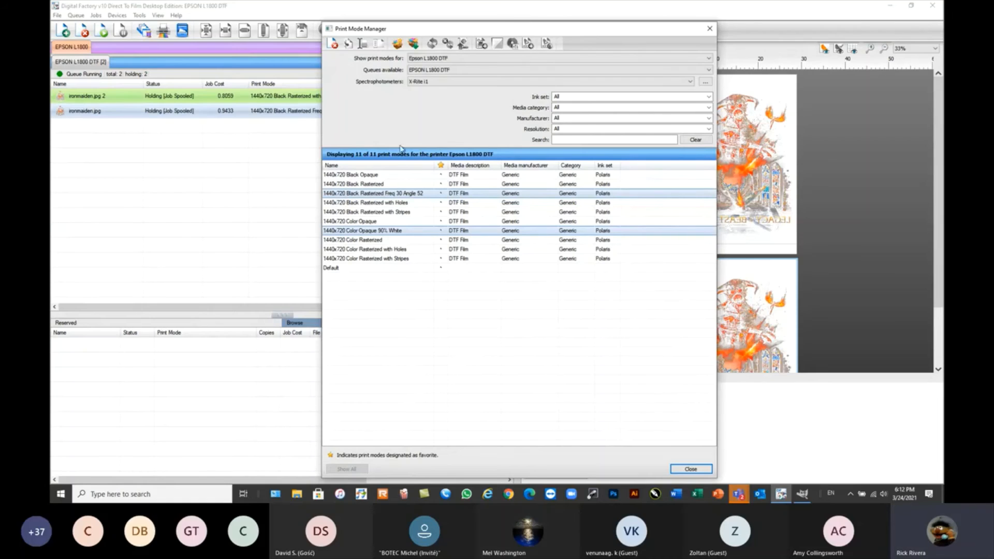
left_click(397, 44)
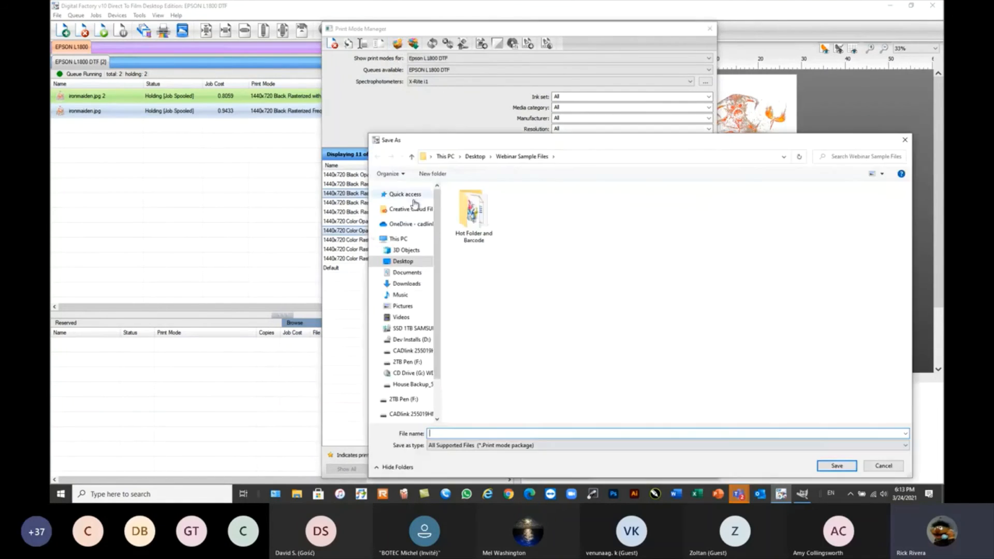
left_click(394, 262)
left_click(444, 434)
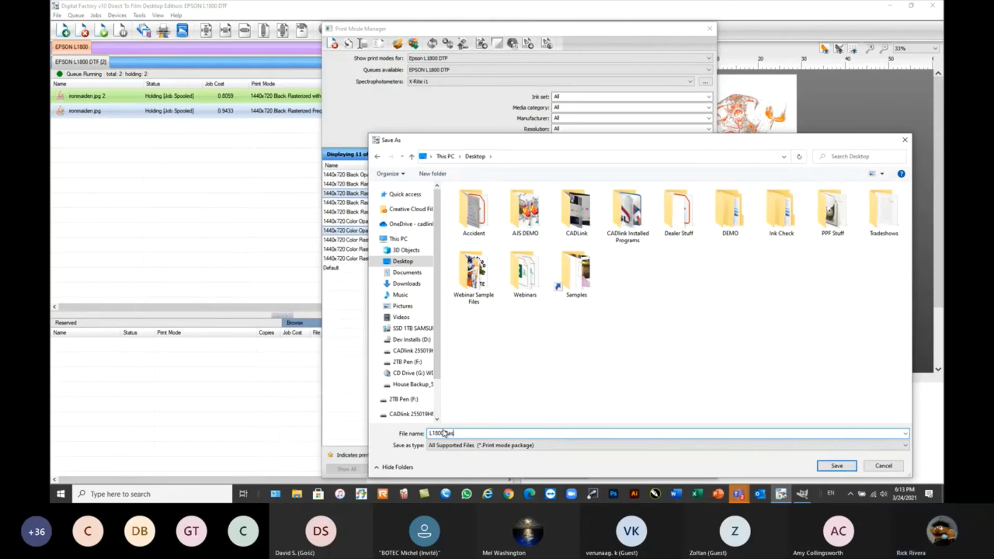
type("ter")
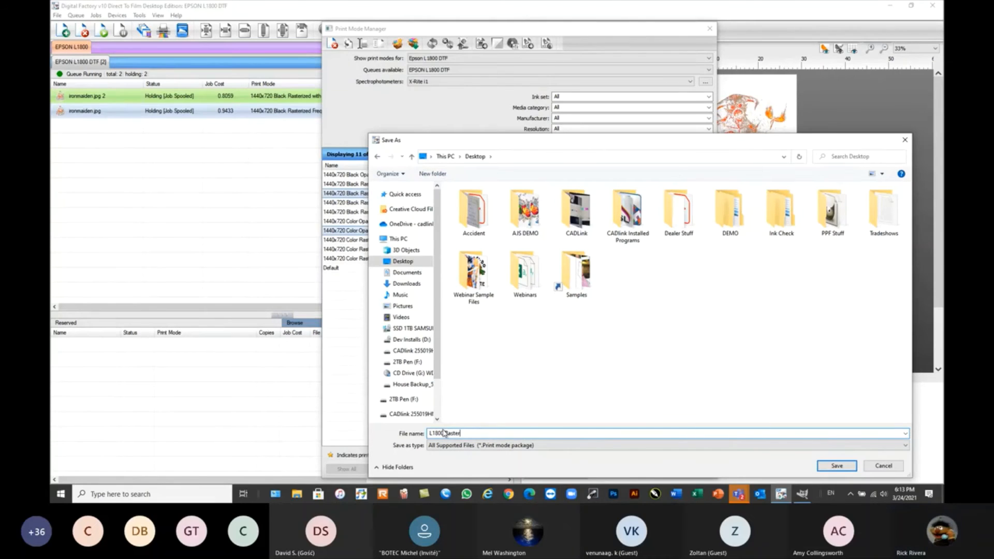
left_click(831, 466)
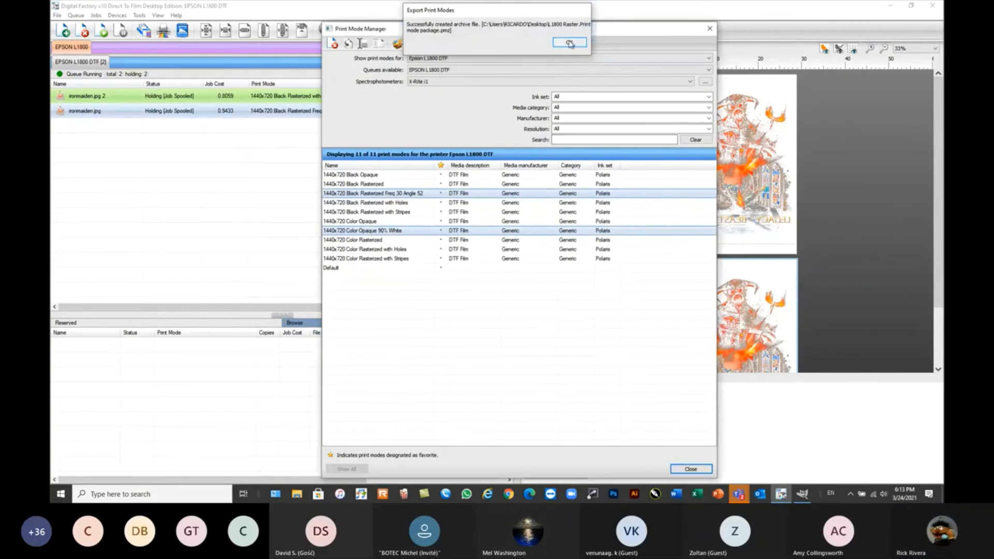
left_click(569, 42)
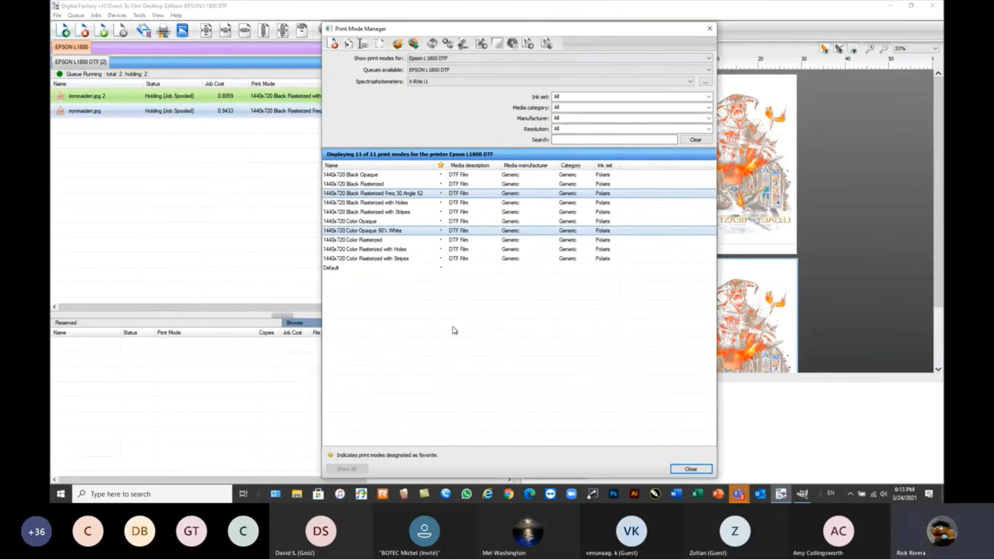
Try to delete both exported print modes together and close the Print Mode Manager.
left_click(333, 44)
left_click(553, 261)
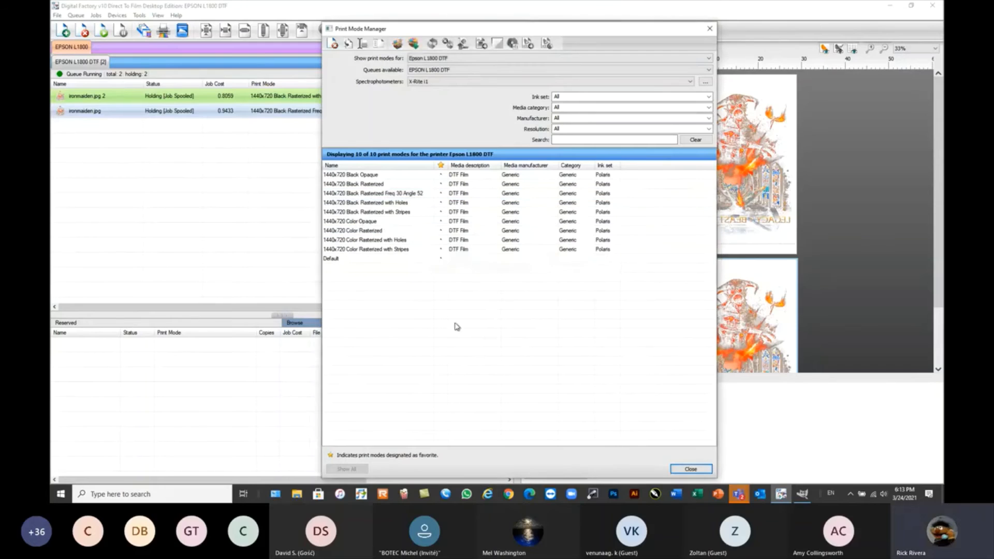
left_click(693, 470)
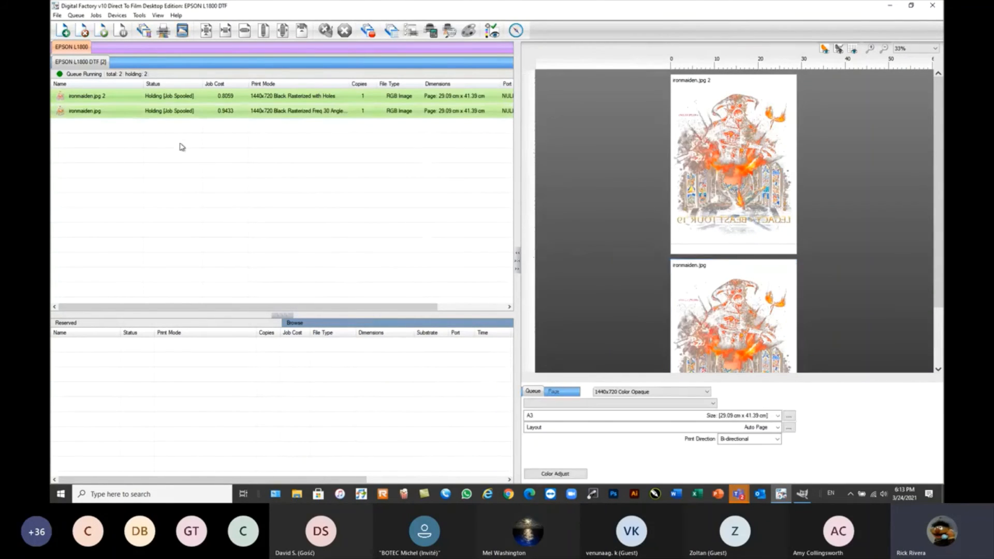
Delete the ironmaiden.jpg and ironmaiden.jpg 2 jobs from the EPSON L1800 DTF queue.
left_click_drag(271, 137, 137, 95)
left_click(83, 32)
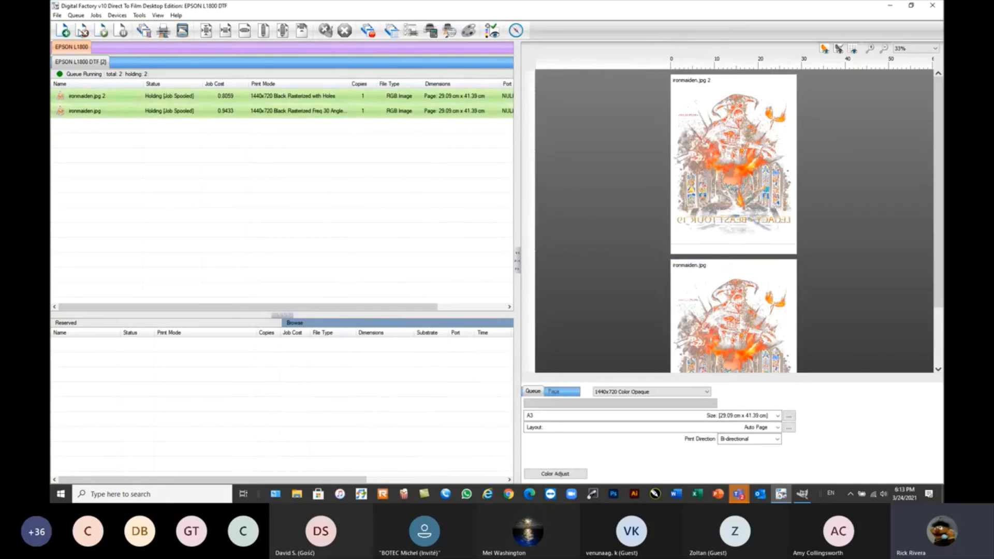
left_click_drag(270, 146, 145, 105)
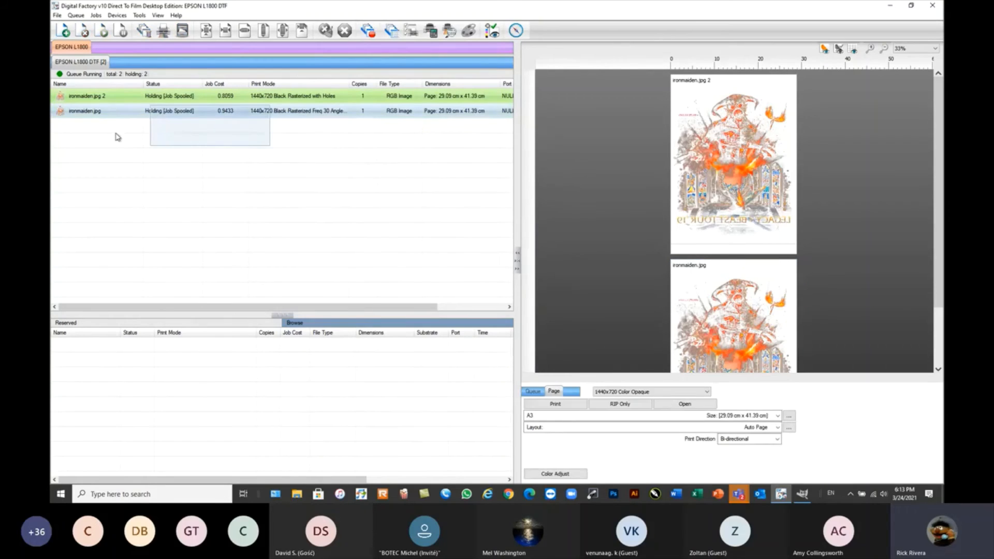
left_click(128, 99)
left_click(83, 34)
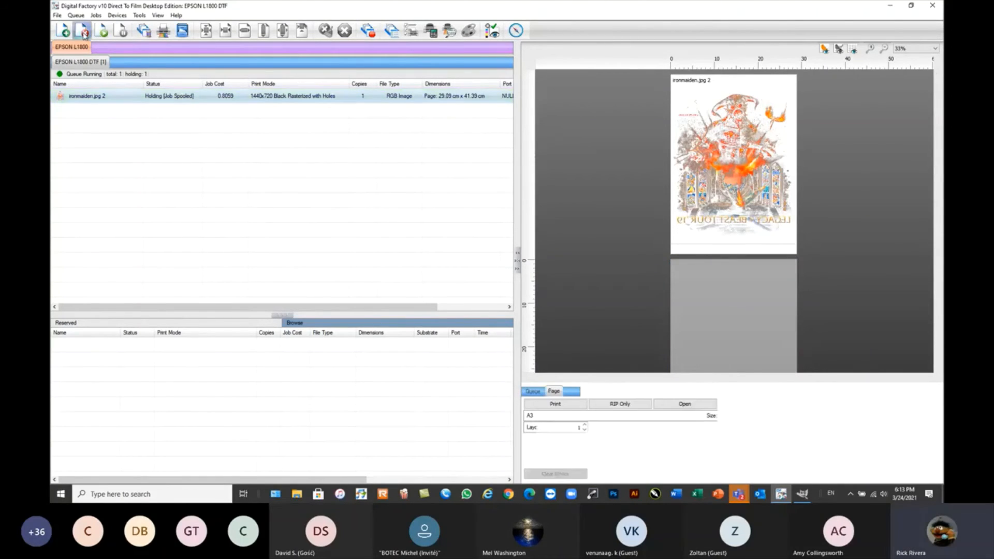
Delete the 1440x720 Black Rasterized Freq 30 Angle 52 print mode from the Epson L1800 DTF print modes.
left_click(117, 15)
left_click(133, 37)
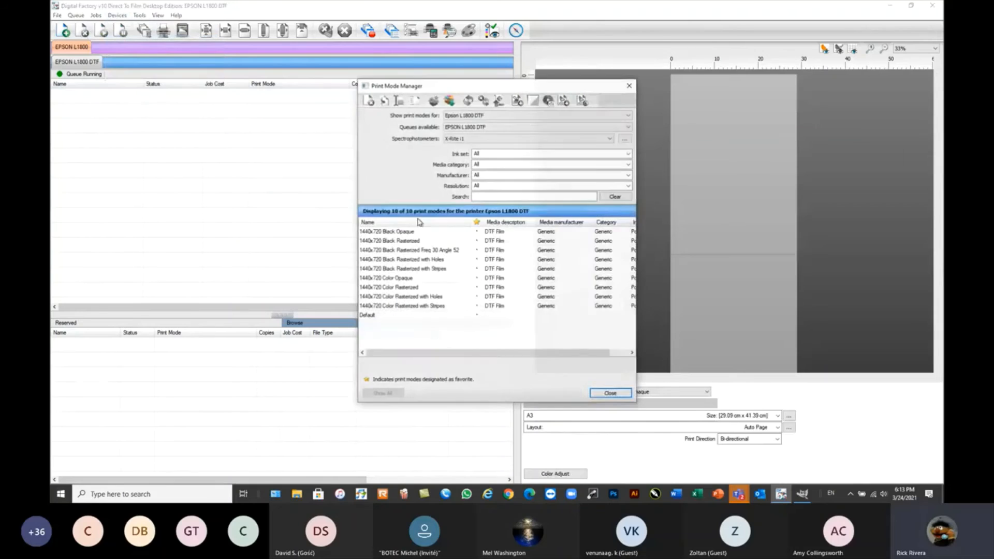
left_click(437, 252)
left_click(368, 100)
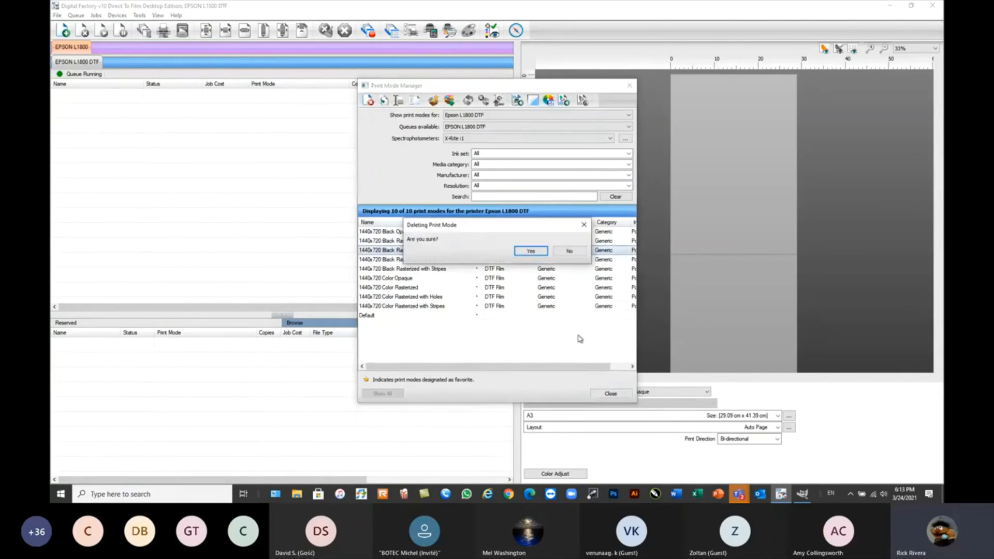
left_click(532, 253)
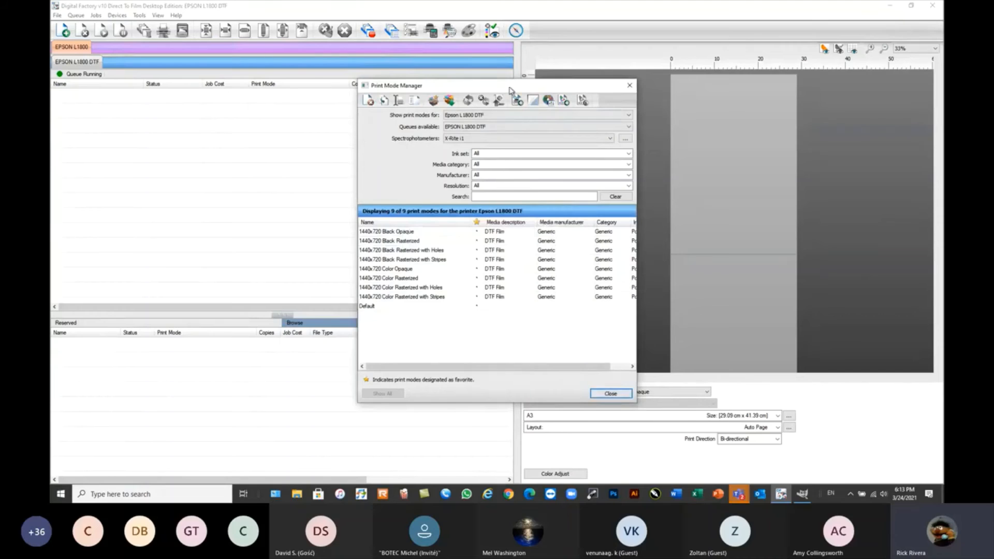
Import all print modes from the Desktop package L1800 Raster.Print mode package.pmz and close the Print Mode Manager.
left_click_drag(510, 88, 560, 99)
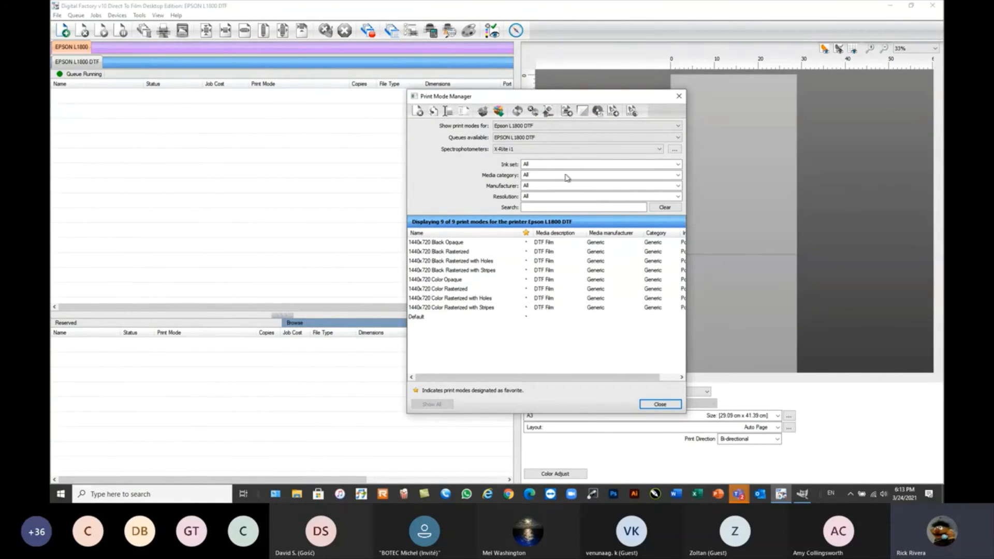
left_click(500, 114)
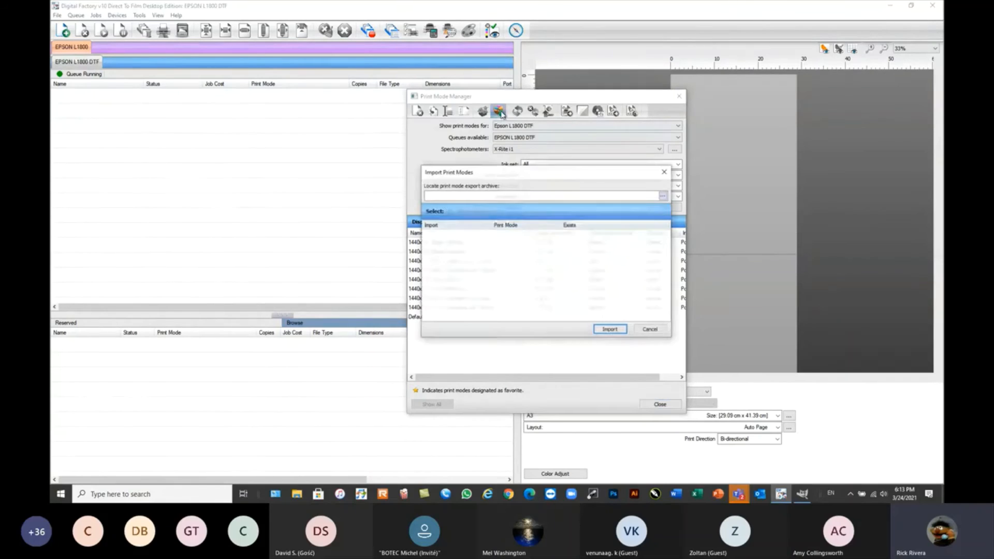
left_click(664, 197)
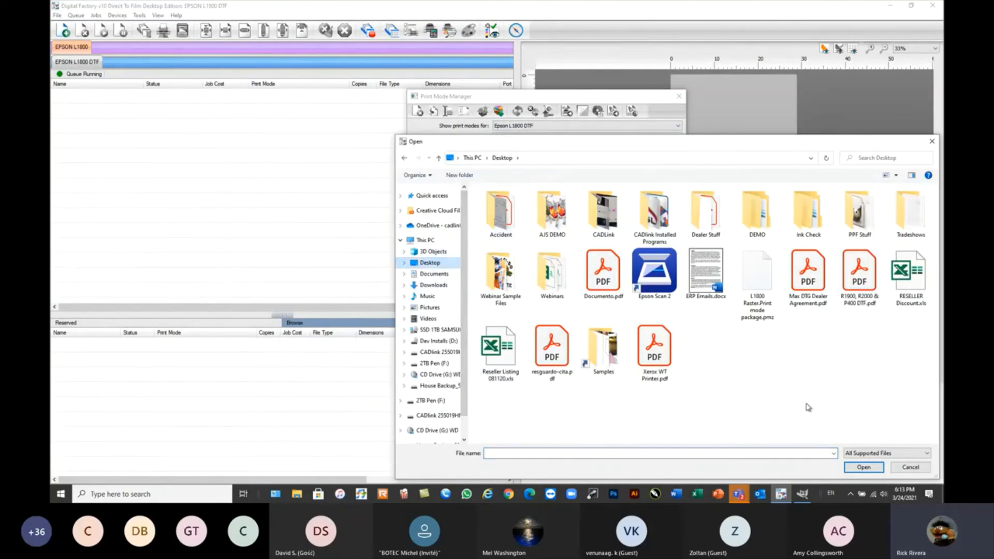
left_click(761, 299)
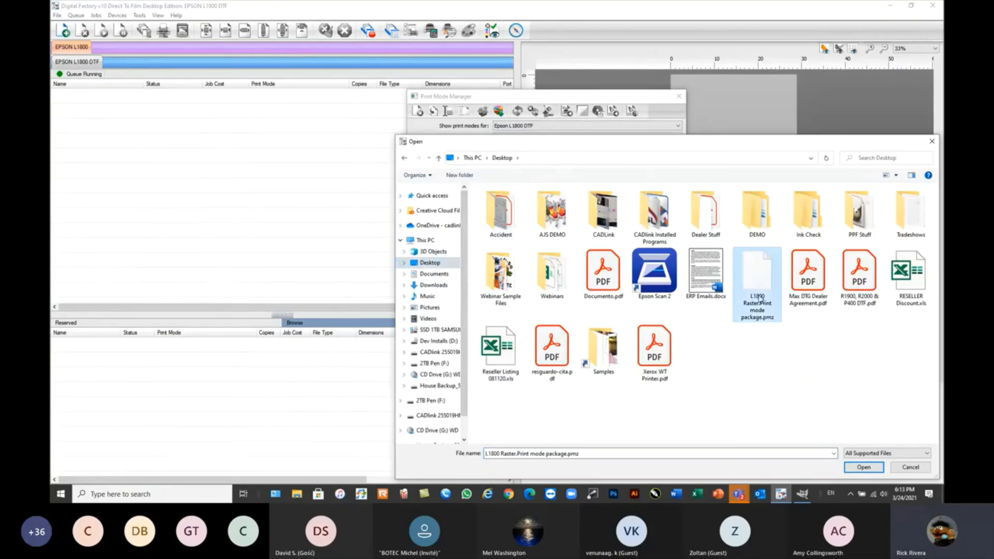
left_click(863, 469)
left_click(458, 213)
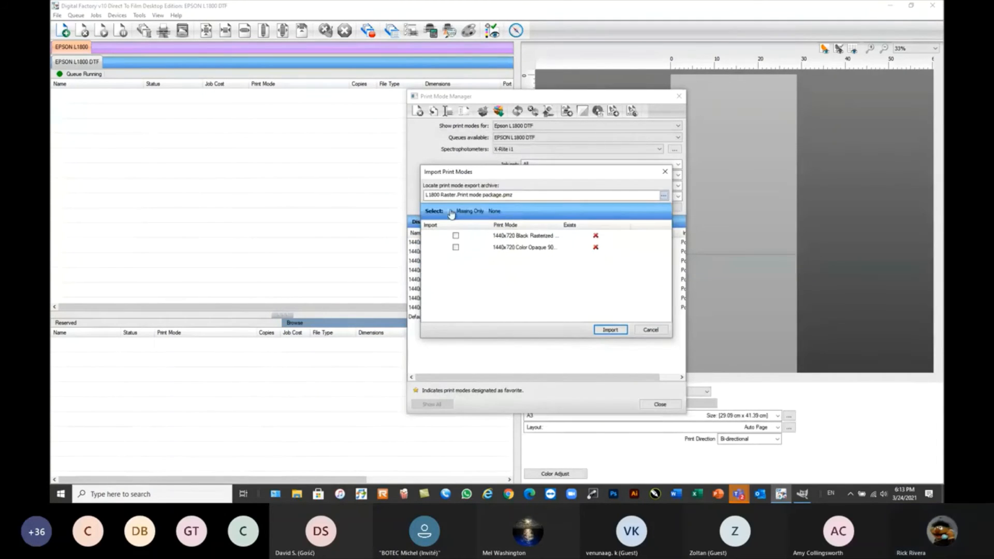
left_click(610, 330)
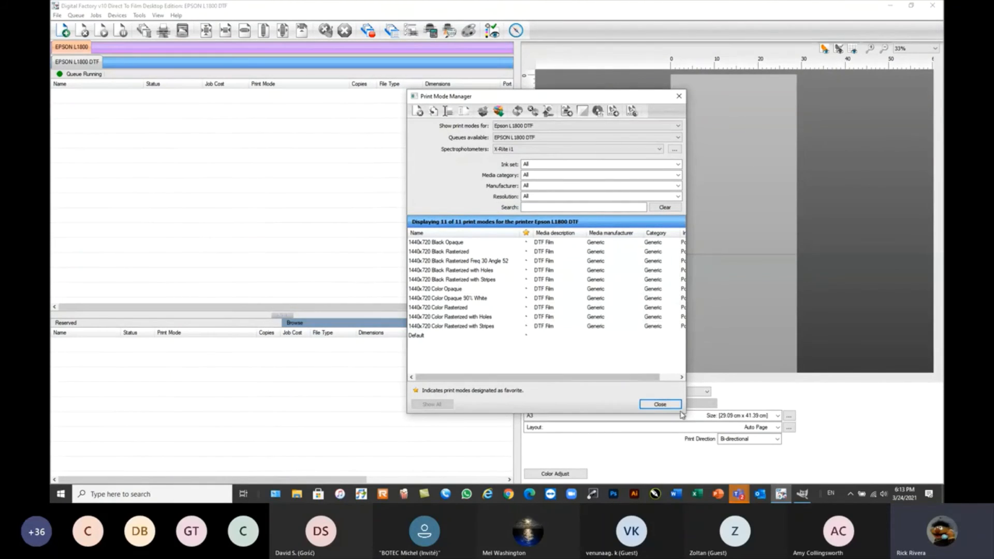
left_click(661, 405)
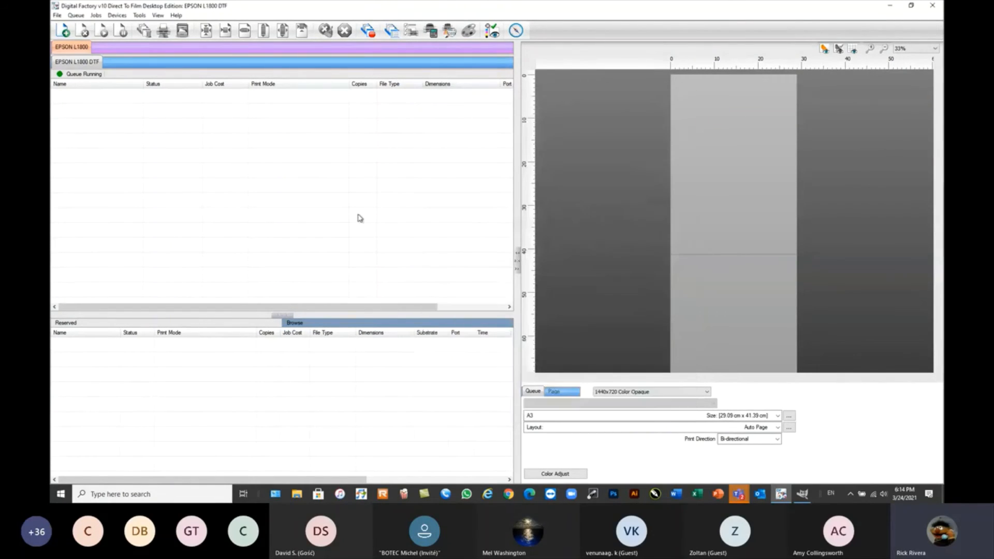
Enable scheduled Head Clean maintenance in the EPSON L1800 DTF queue's Printer Status properties.
double_click(86, 63)
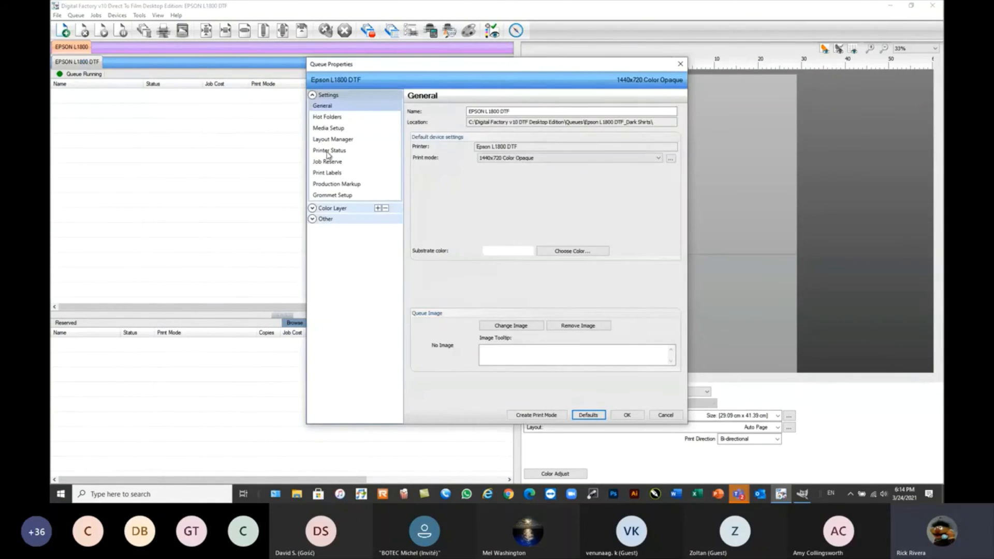
left_click(328, 152)
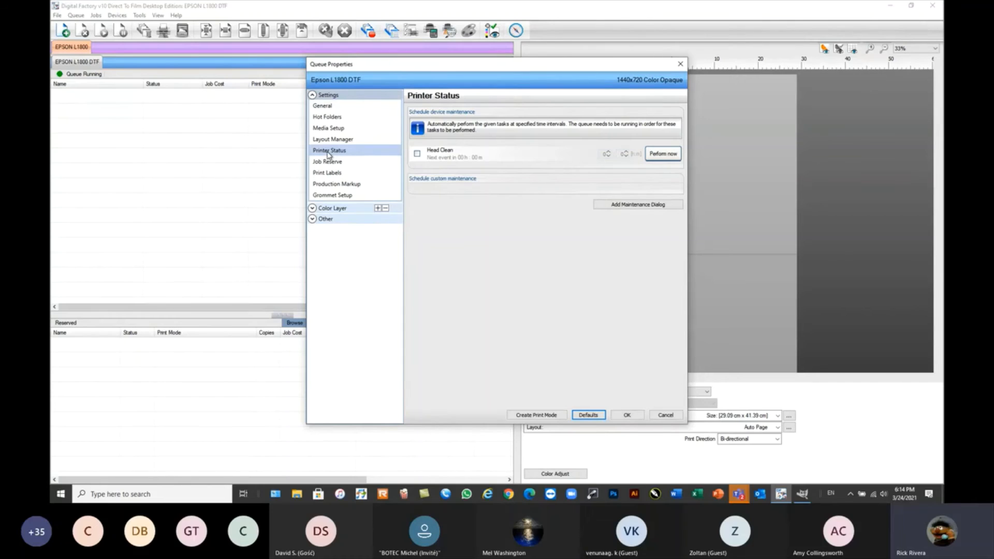
left_click(417, 154)
left_click(660, 154)
Draft a custom maintenance notice repeating every 8 hours, captioned "Shake Tank" with prompt "Shake ink tank", and discard the queue's maintenance changes.
left_click(613, 206)
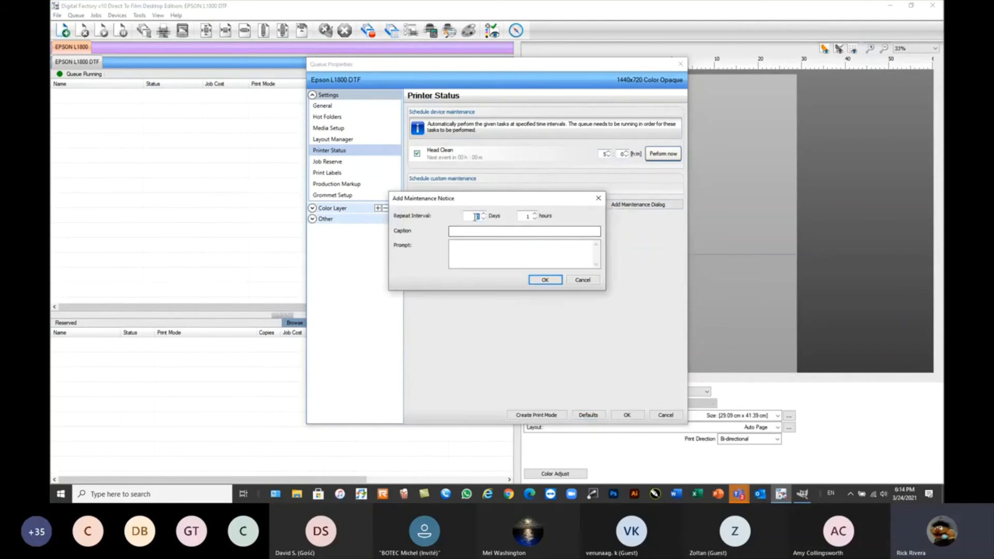
key("Tab")
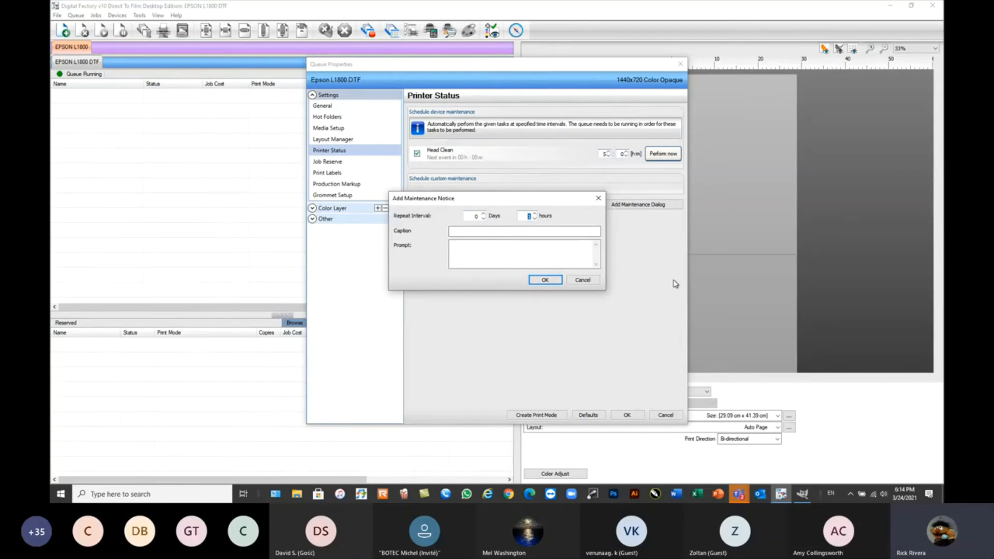
type("4")
left_click(485, 233)
key("Tab")
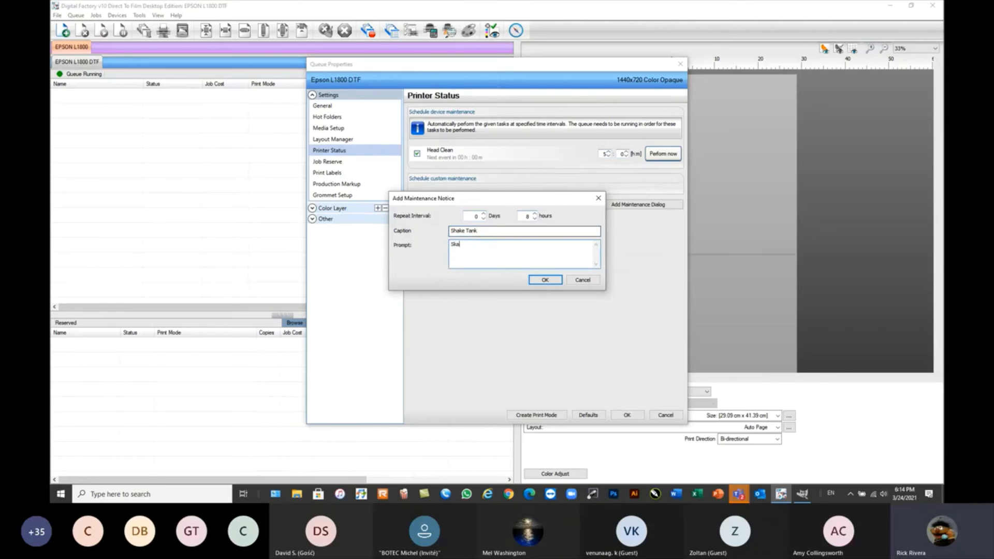
type("Shake ink ")
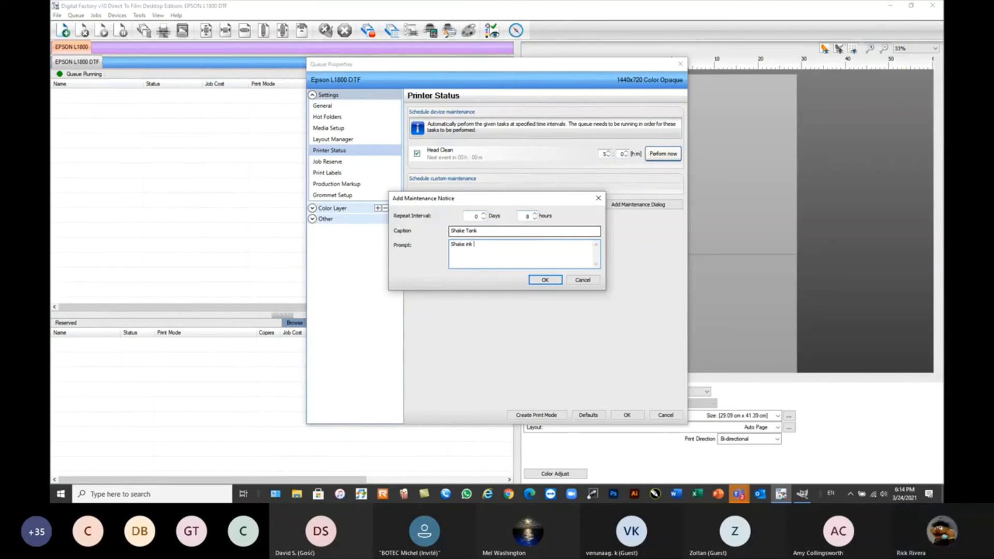
type("tank")
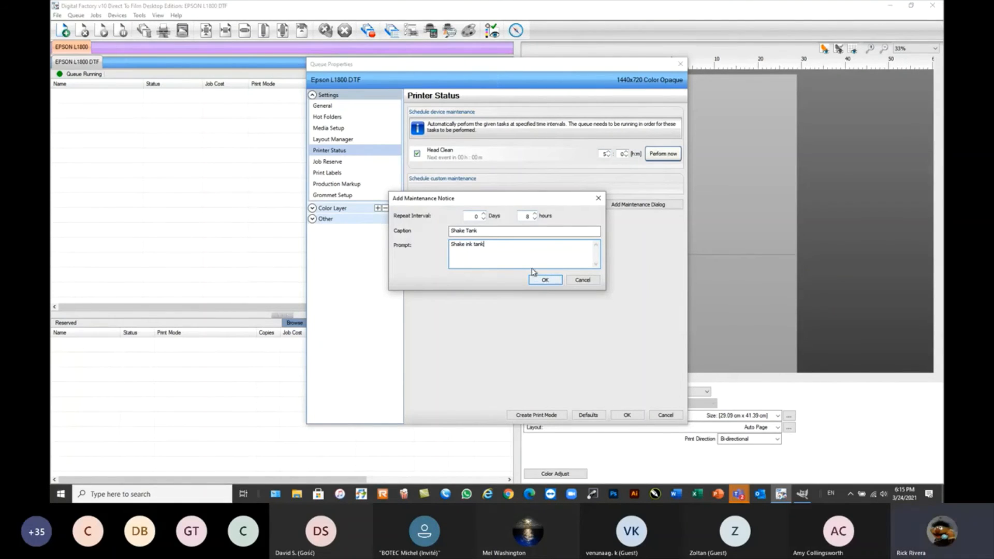
left_click(583, 280)
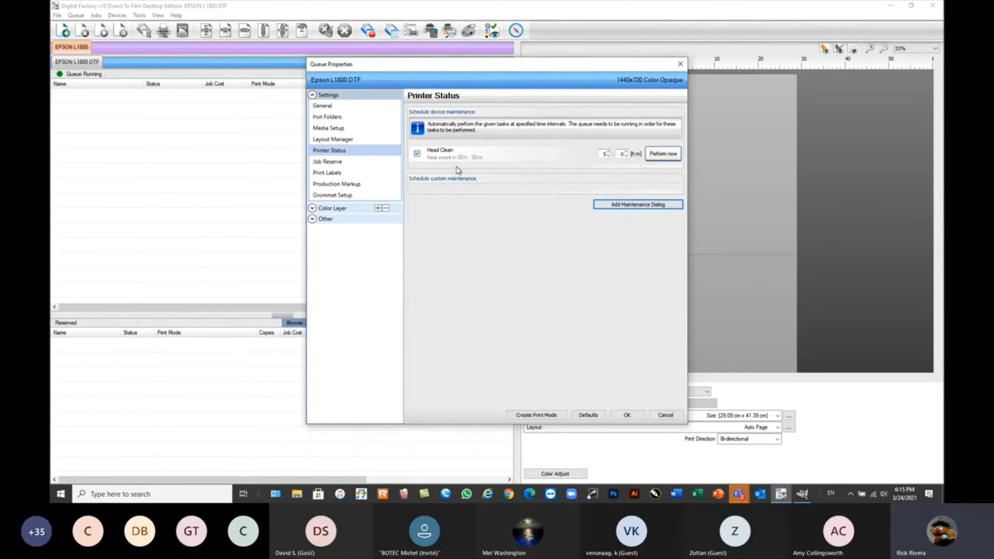
left_click(417, 154)
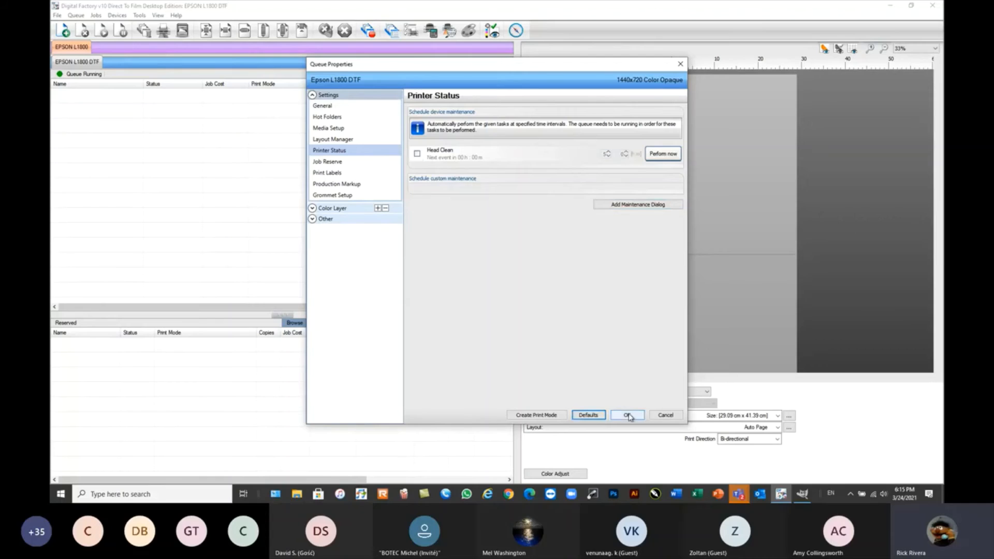
left_click(665, 415)
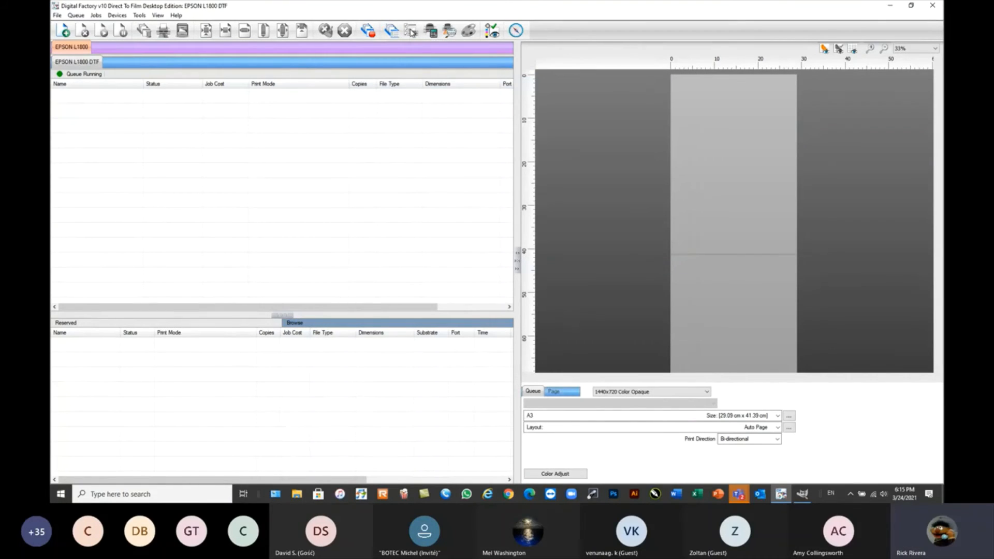
Set the EPSON L1800 DTF queue's port to EPSONL1800 Series_USB001+ in the Queue Manager.
left_click(76, 15)
left_click(95, 25)
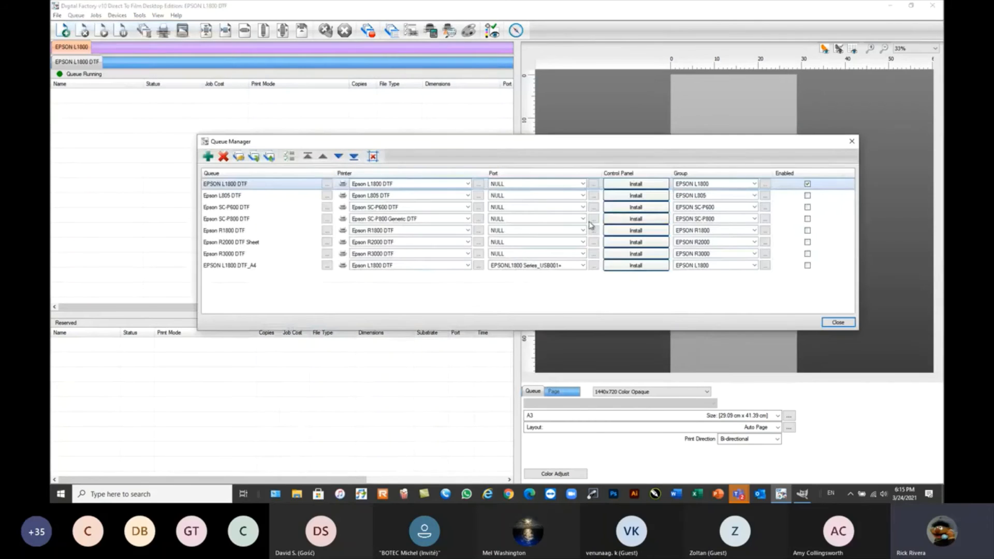
left_click(583, 184)
left_click(560, 218)
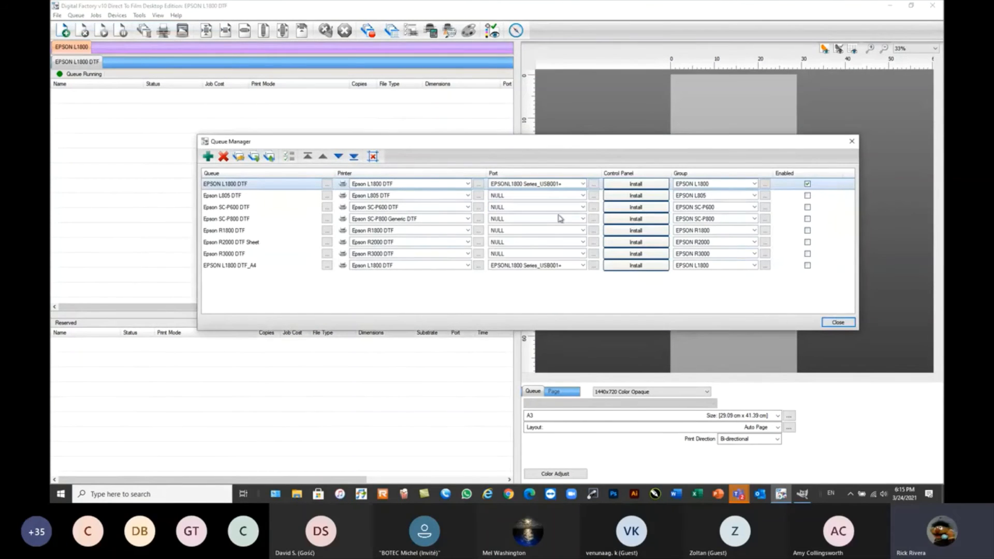
left_click(837, 323)
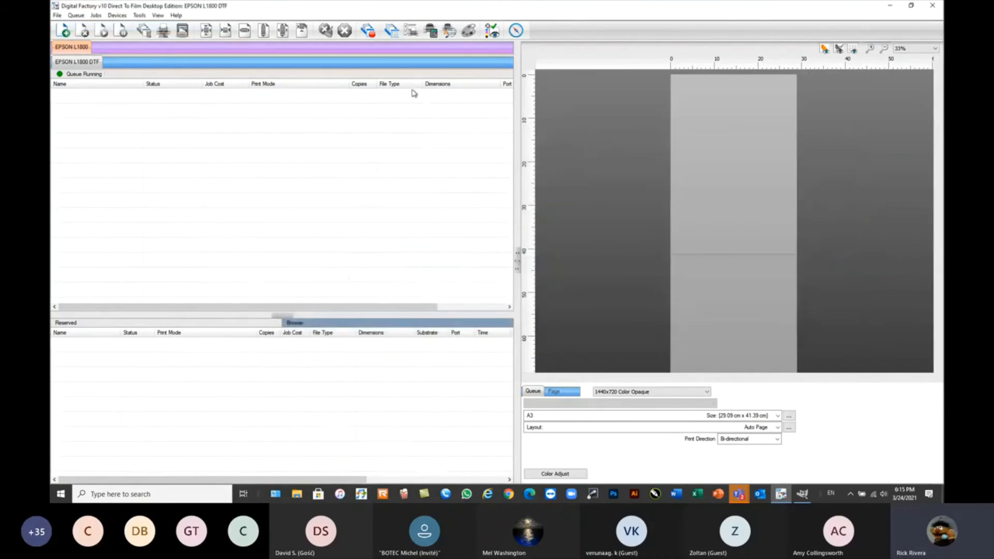
Examine the Epson L1800 DTF device properties, including printer status, ink levels, nozzle check and head cleaning options.
left_click(411, 31)
left_click_drag(479, 161, 492, 138)
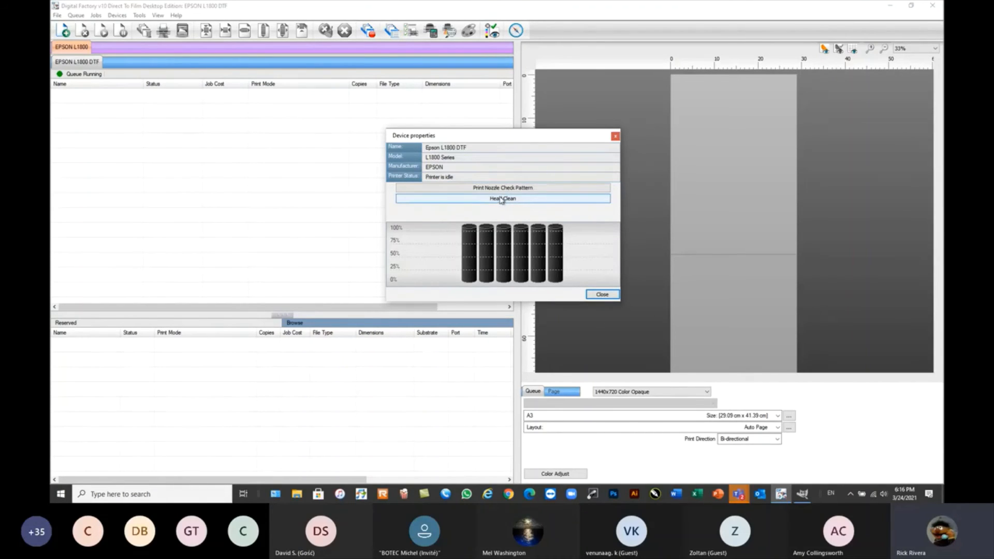
left_click(601, 295)
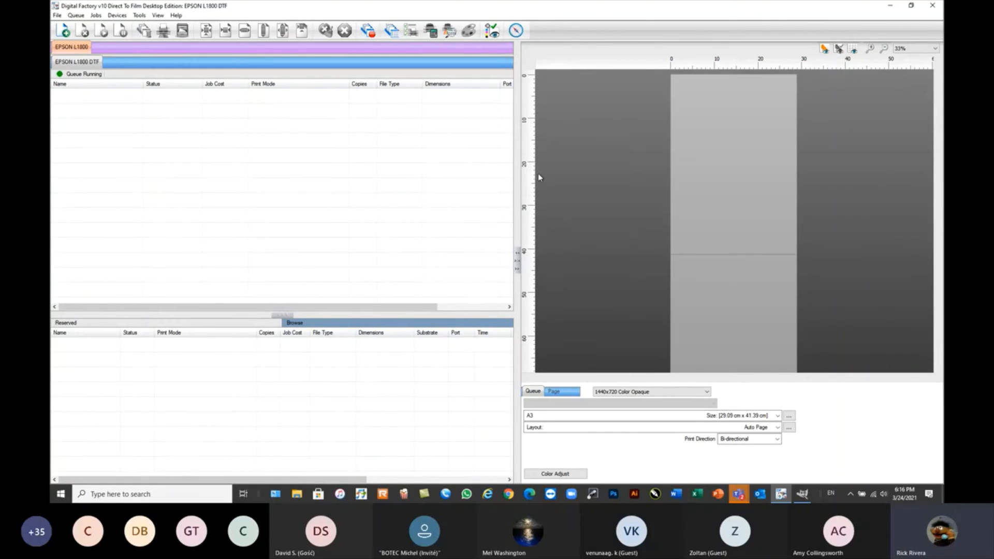
Review the EPSON L1800 DTF queue's material, ink and contingency costing settings and accept them.
left_click(430, 30)
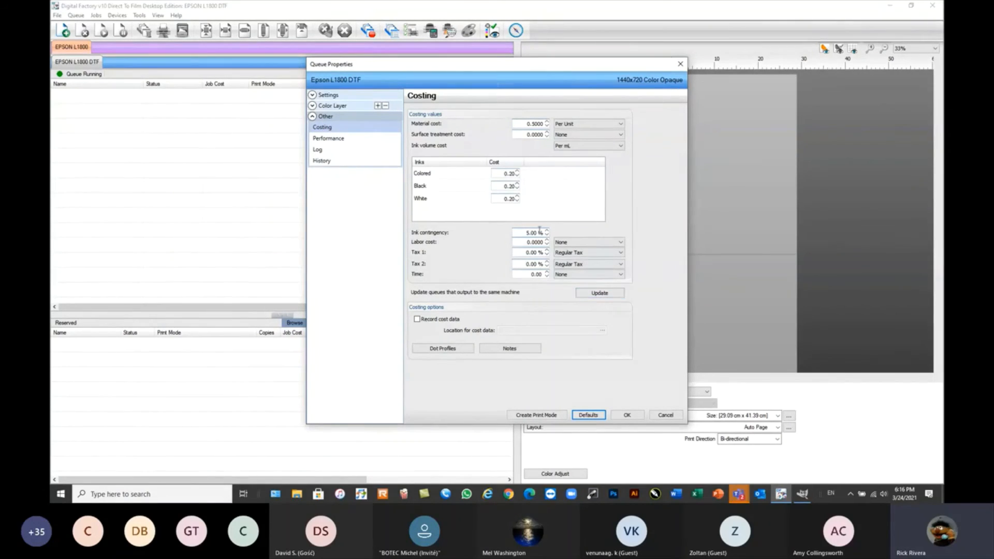
left_click(627, 415)
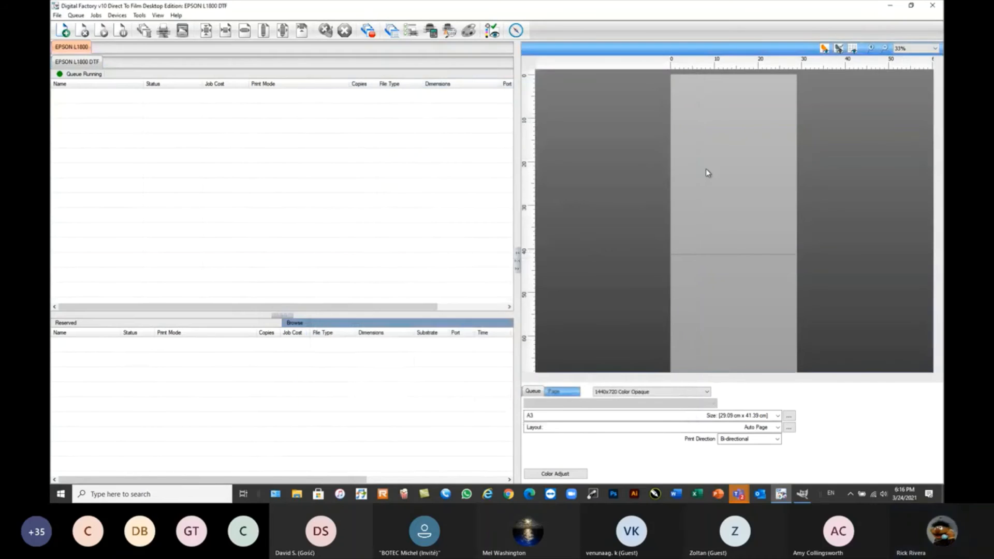
Add ironmaiden.jpg from the Desktop folder Webinar Sample Files to the queue and set its print mode to 1440x720 Black Rasterized.
left_click(63, 31)
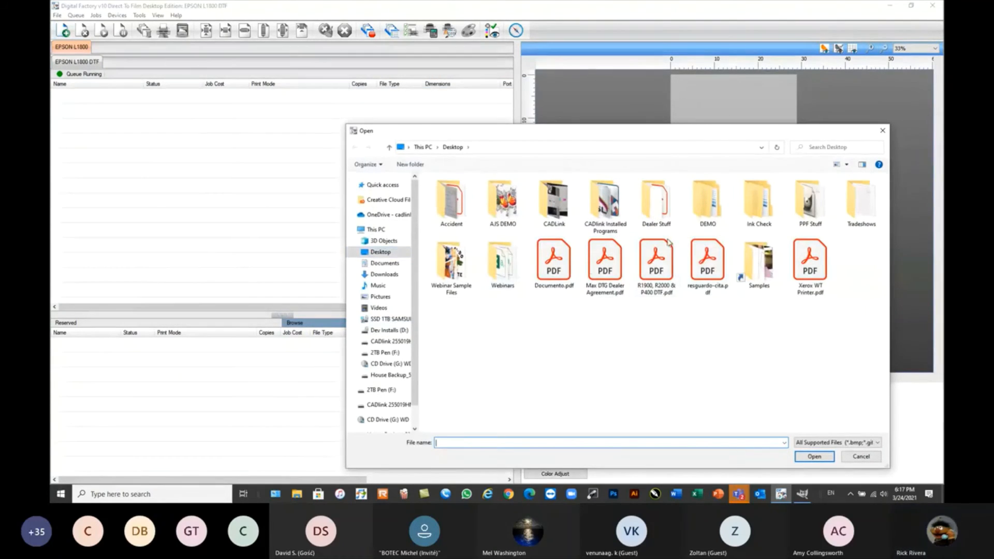
double_click(451, 261)
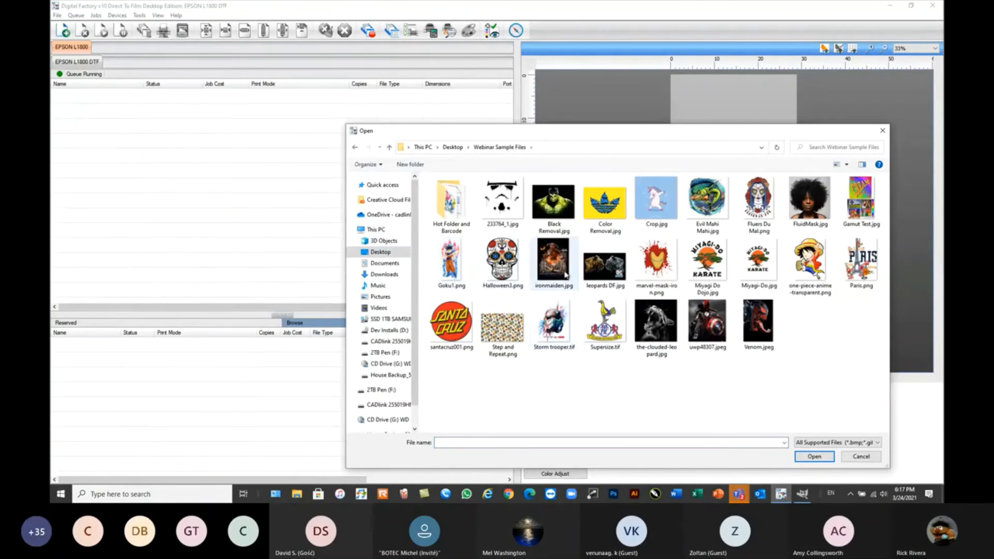
double_click(553, 261)
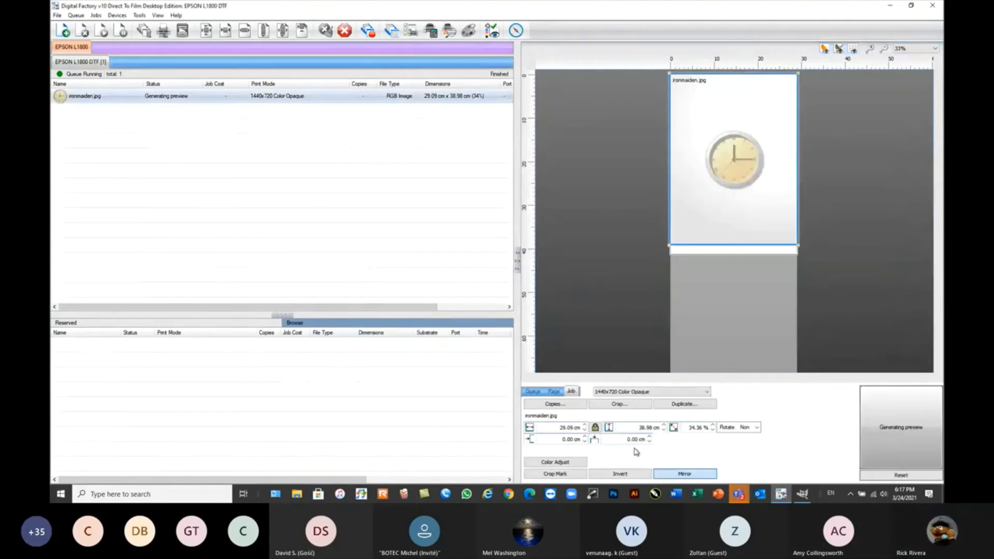
left_click(651, 393)
left_click(637, 416)
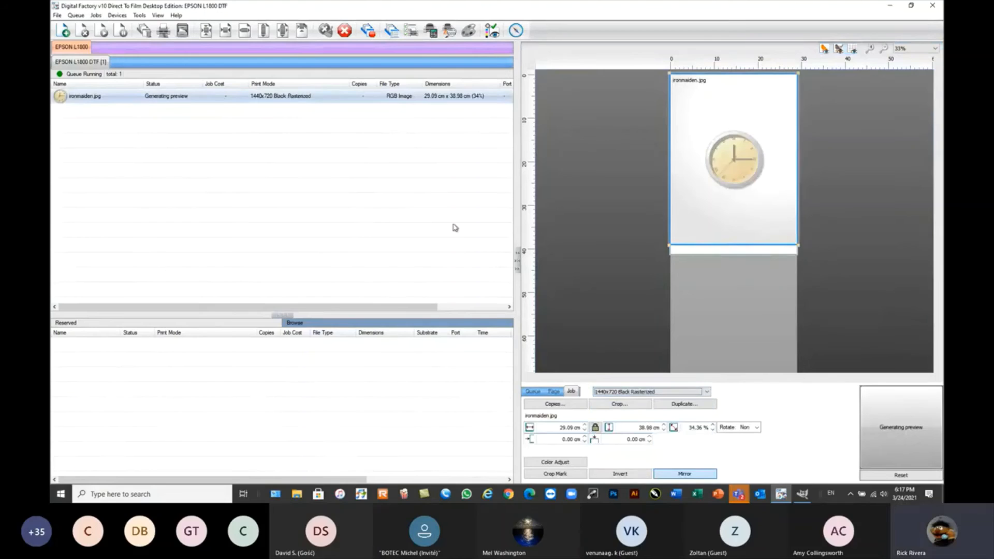
Regenerate the ironmaiden.jpg job's preview to reflect its 1440x720 Black Rasterized print mode.
left_click(151, 135)
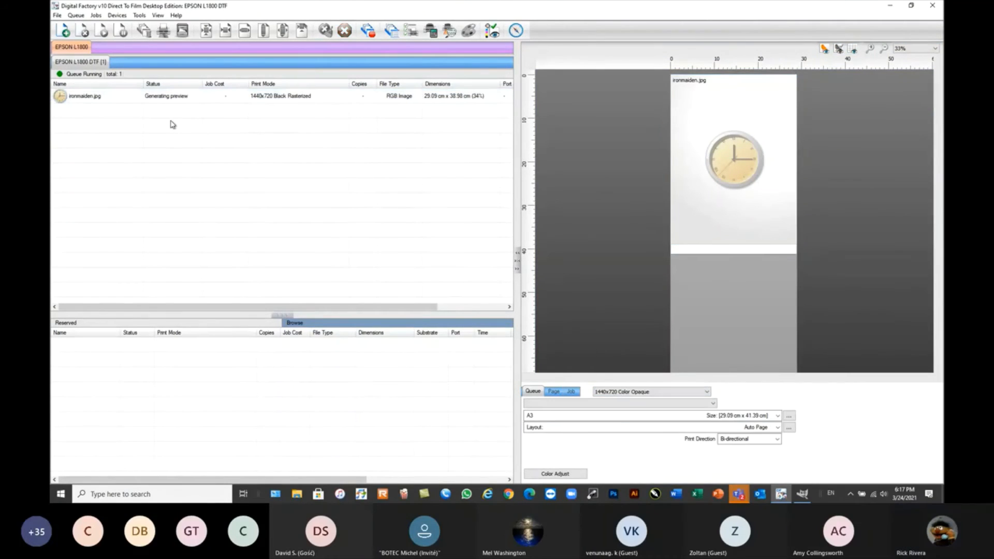
left_click(166, 99)
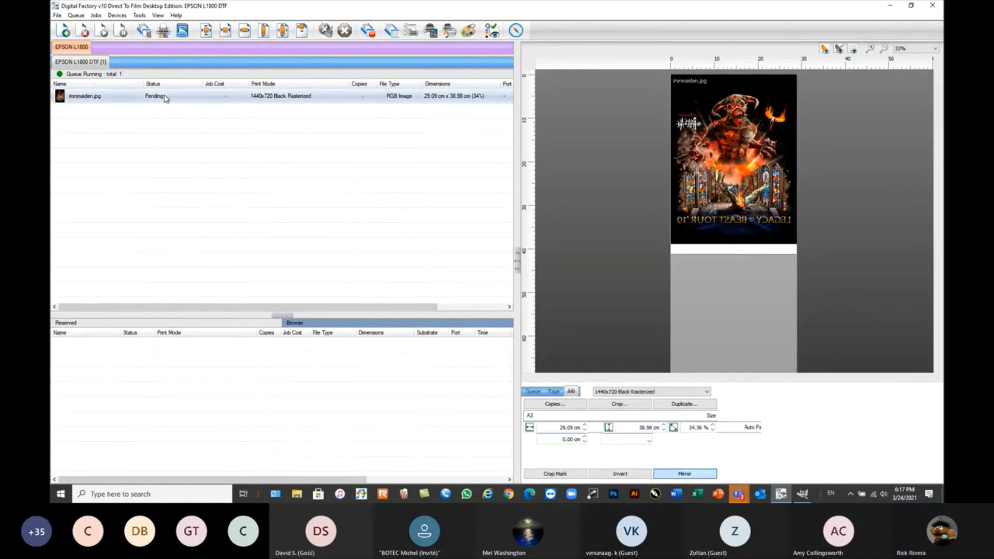
right_click(199, 98)
left_click(237, 222)
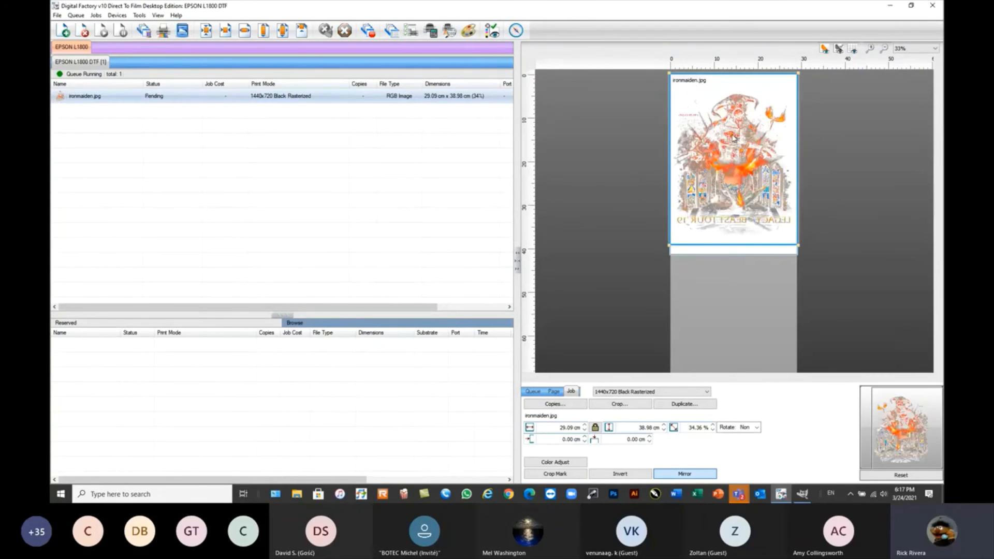
RIP the ironmaiden.jpg job without printing it, keeping it on hold in the queue.
right_click(203, 99)
left_click(223, 186)
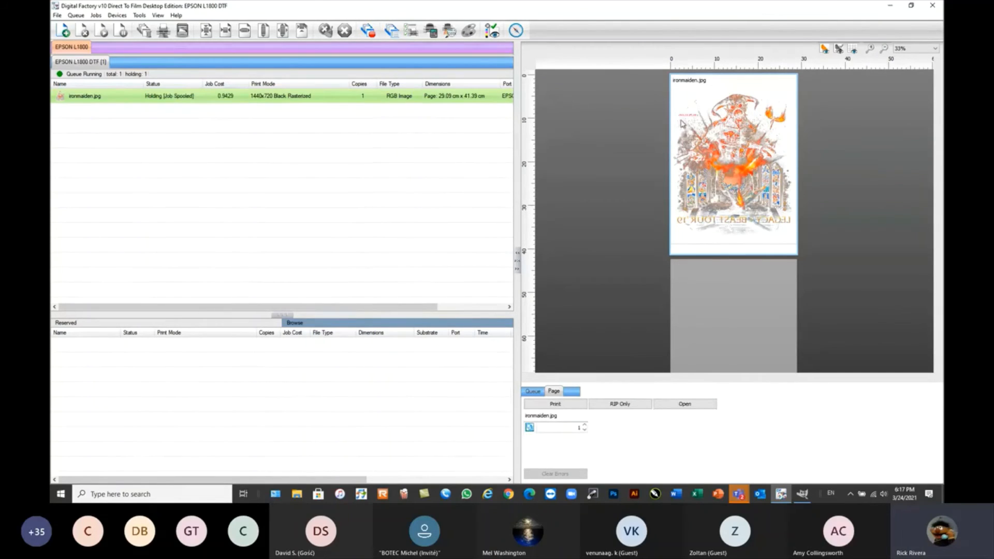
left_click(344, 177)
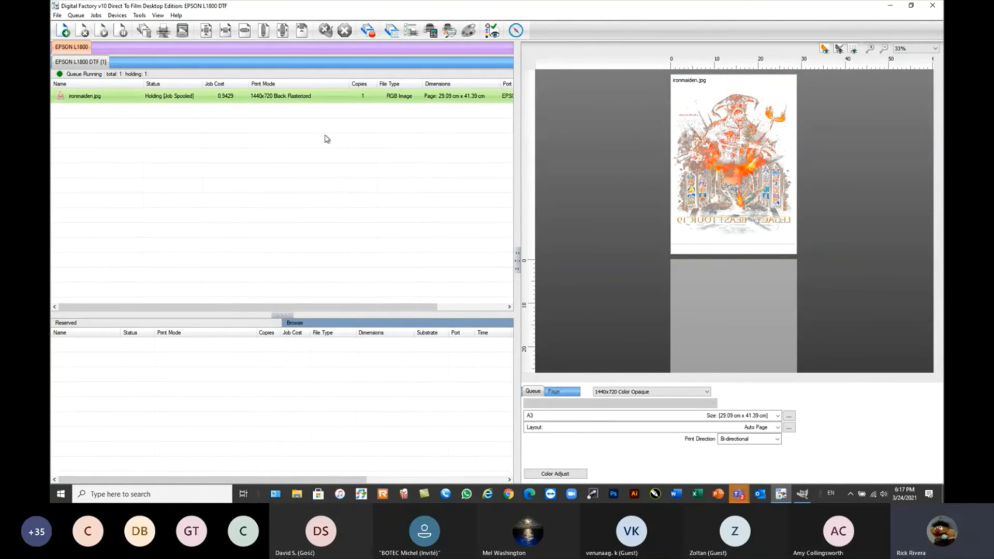
Examine the cost breakdown of material and each ink in the ironmaiden.jpg job's ticket properties.
mouse_move(223, 100)
left_click(231, 98)
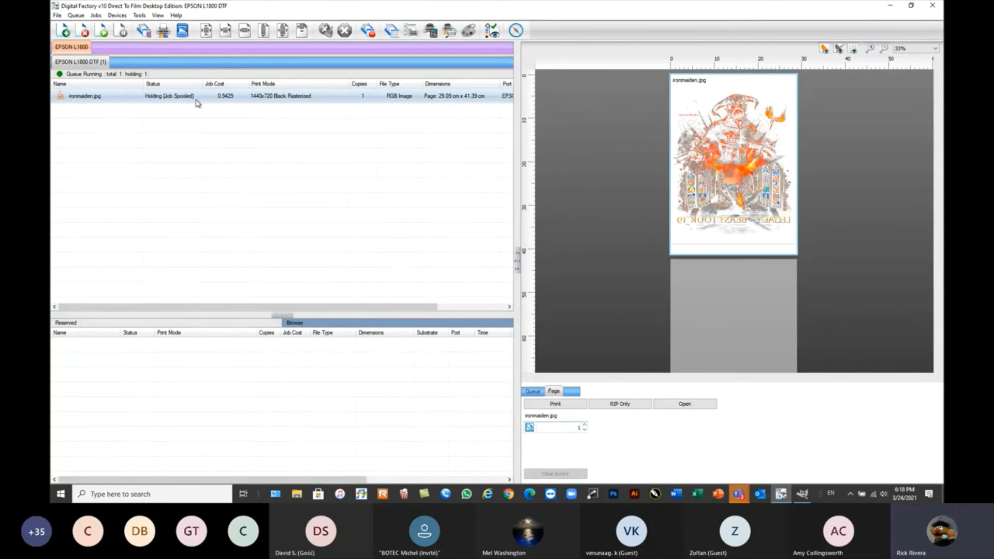
left_click(117, 117)
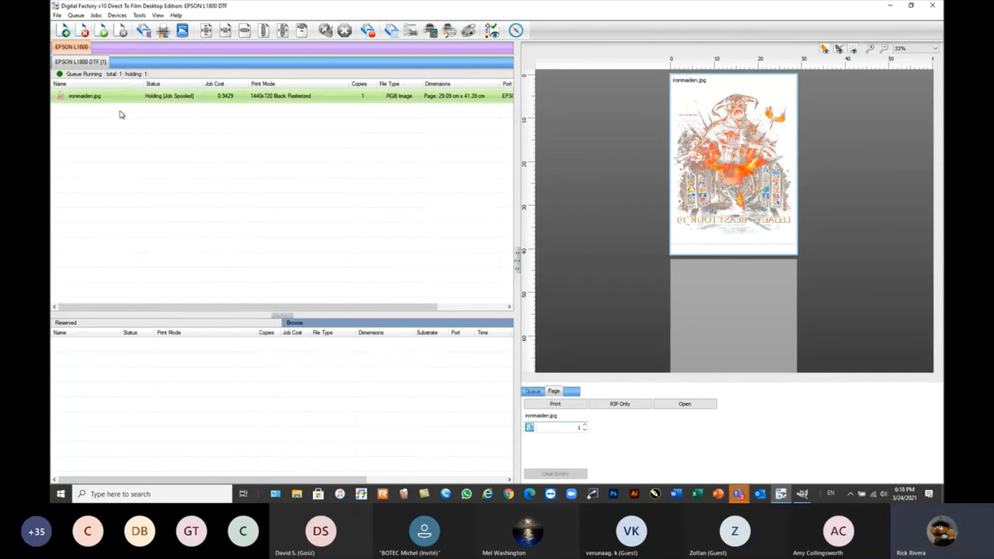
left_click(130, 99)
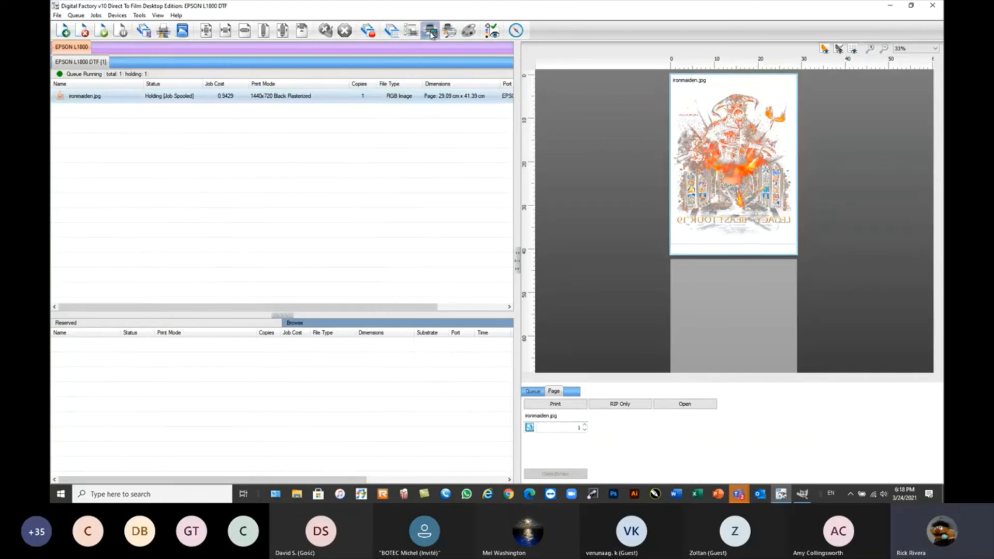
left_click(433, 33)
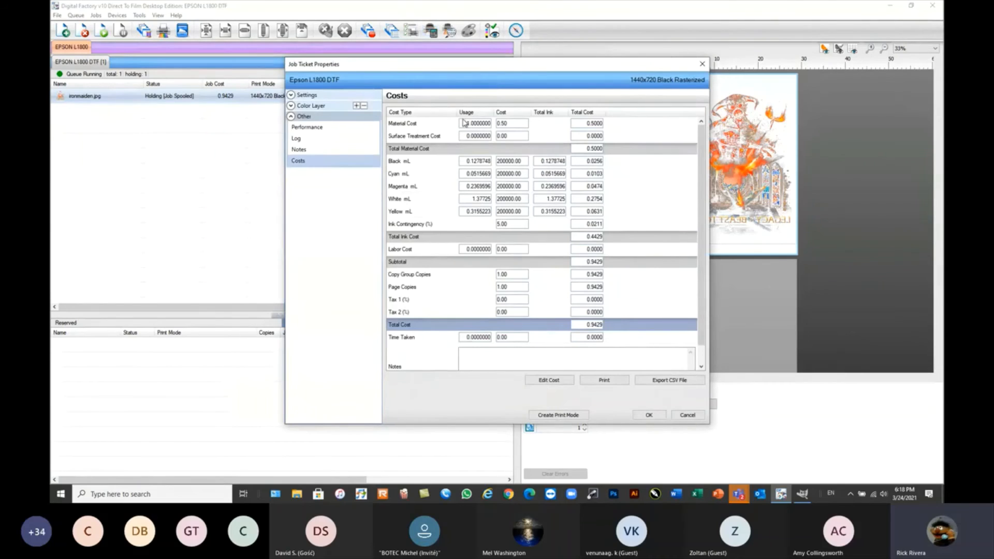
left_click_drag(500, 67, 500, 57)
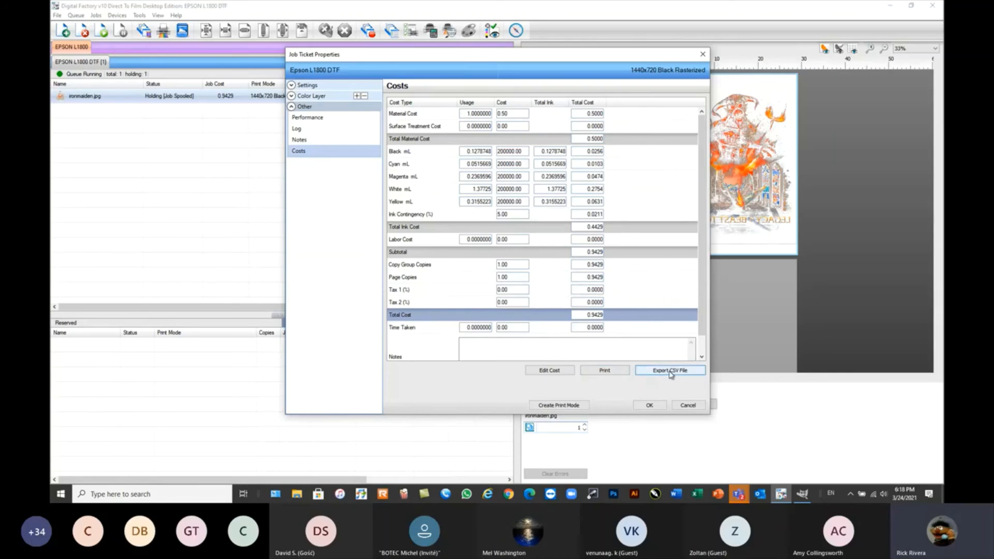
left_click(687, 406)
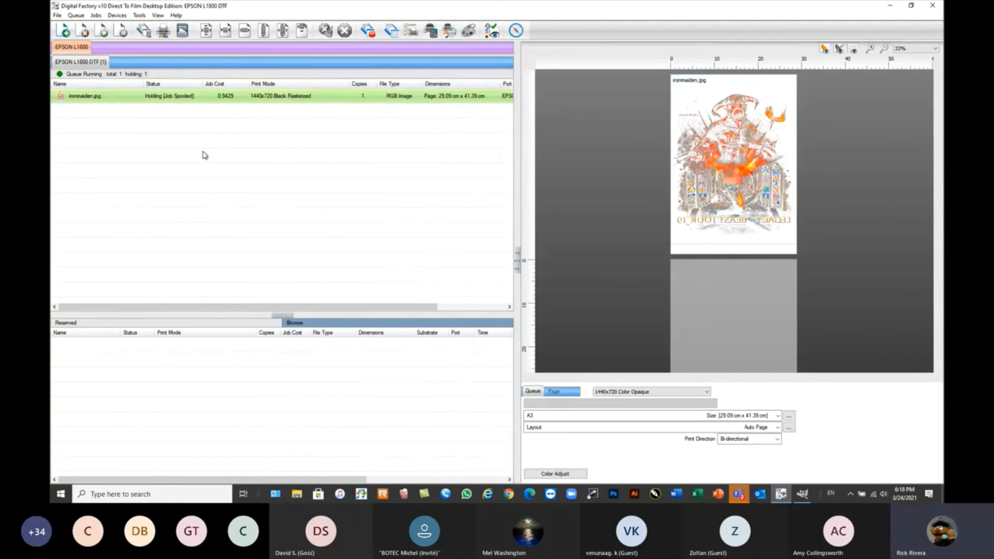
Open the hot folder settings in the EPSON L1800 DTF queue's properties.
double_click(85, 63)
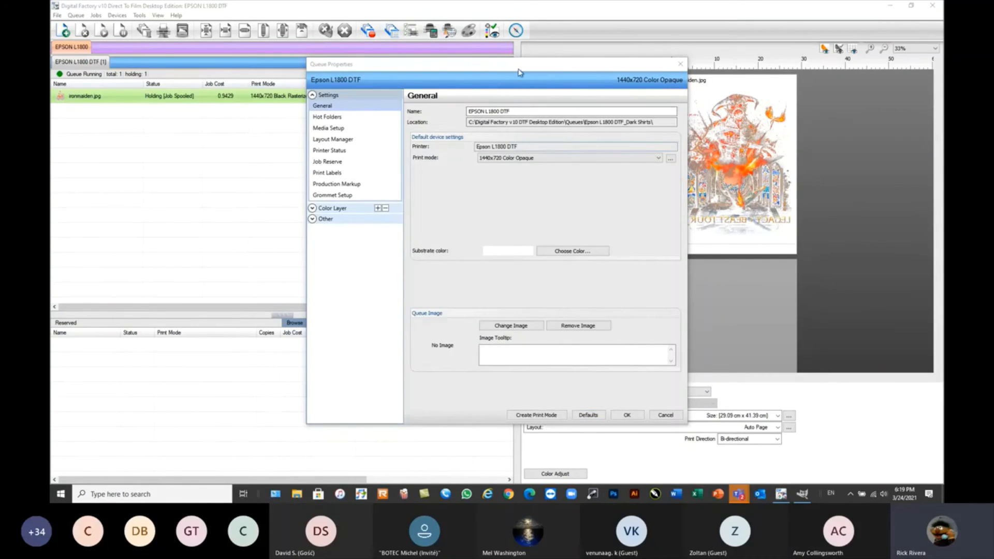
left_click_drag(520, 71, 523, 52)
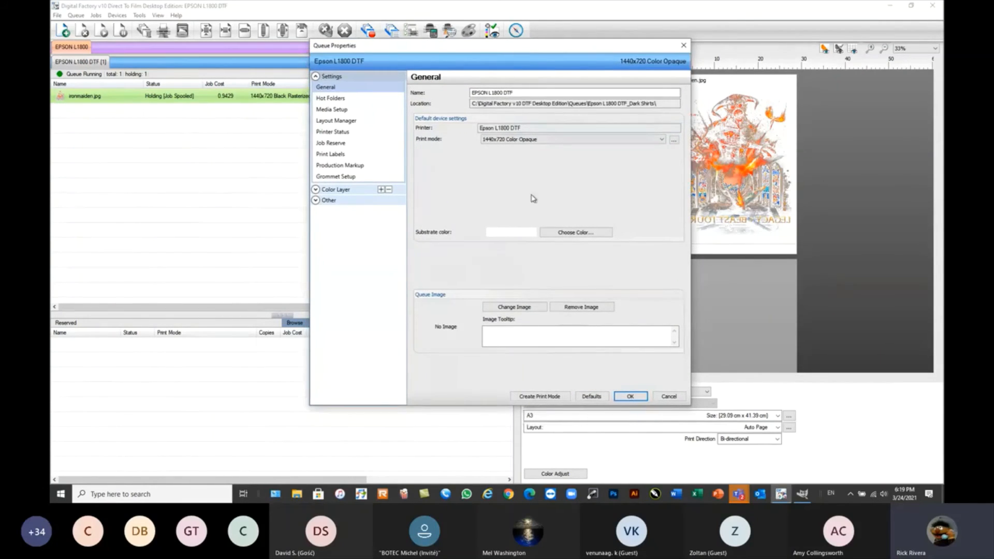
left_click(334, 101)
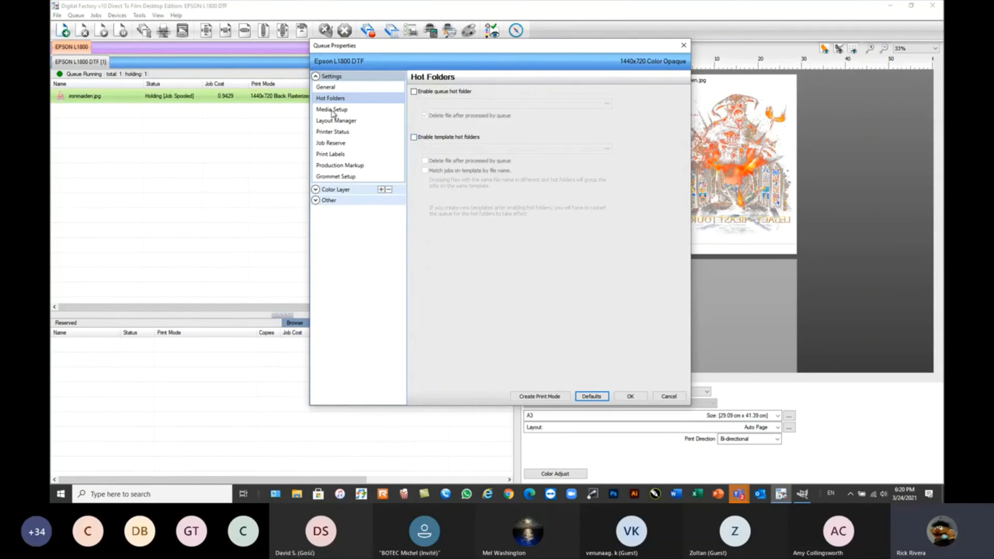
Review the queue's media setup and layout manager settings, picking Top Middle as the position on the page.
left_click(332, 111)
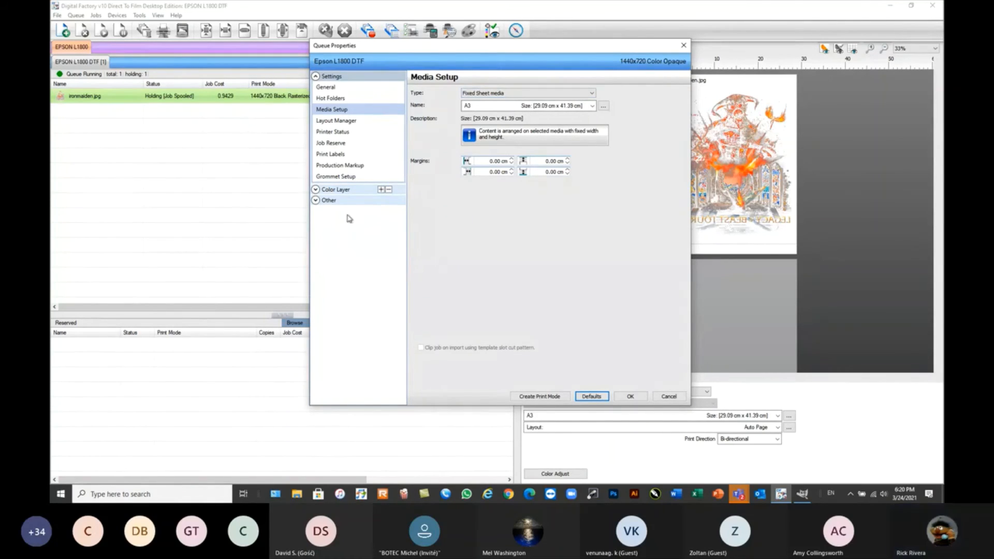
left_click(316, 190)
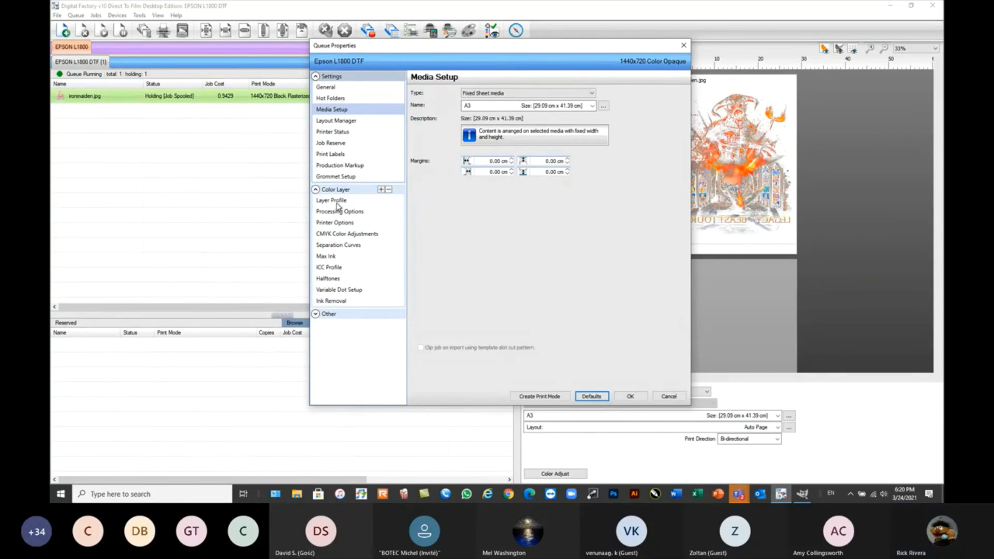
left_click(336, 121)
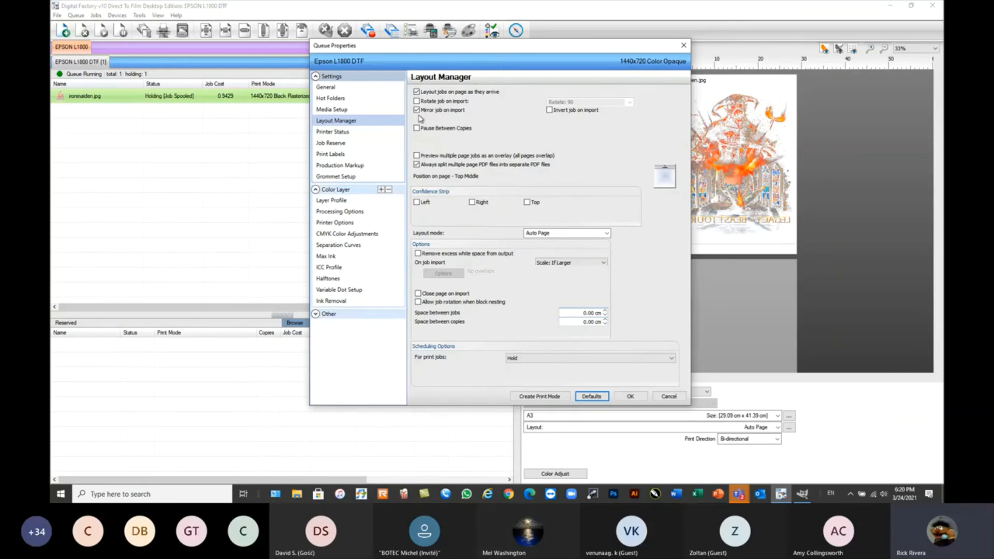
left_click(666, 179)
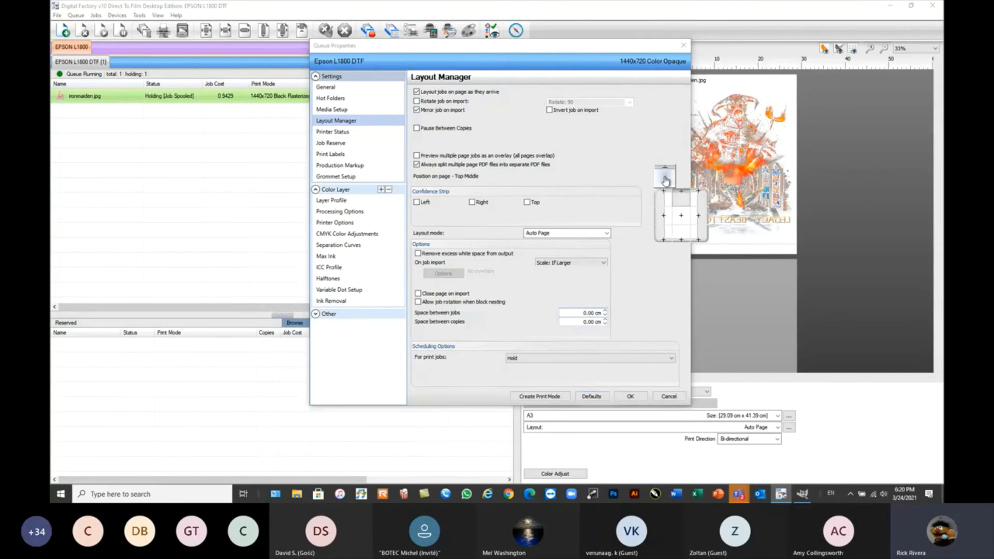
left_click(683, 203)
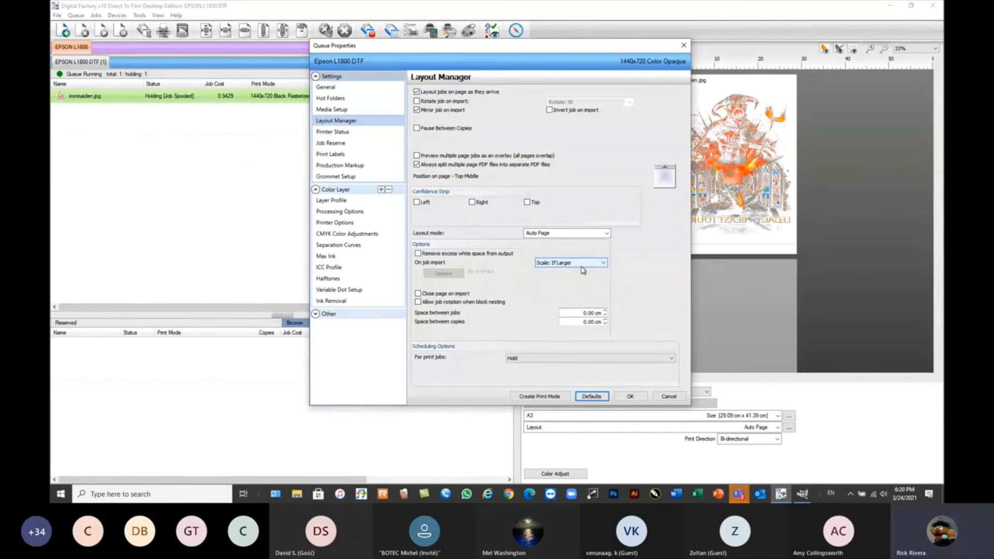
Set the queue's scheduling option for print jobs to Rip and Print (on barcode) and apply the properties.
left_click(542, 361)
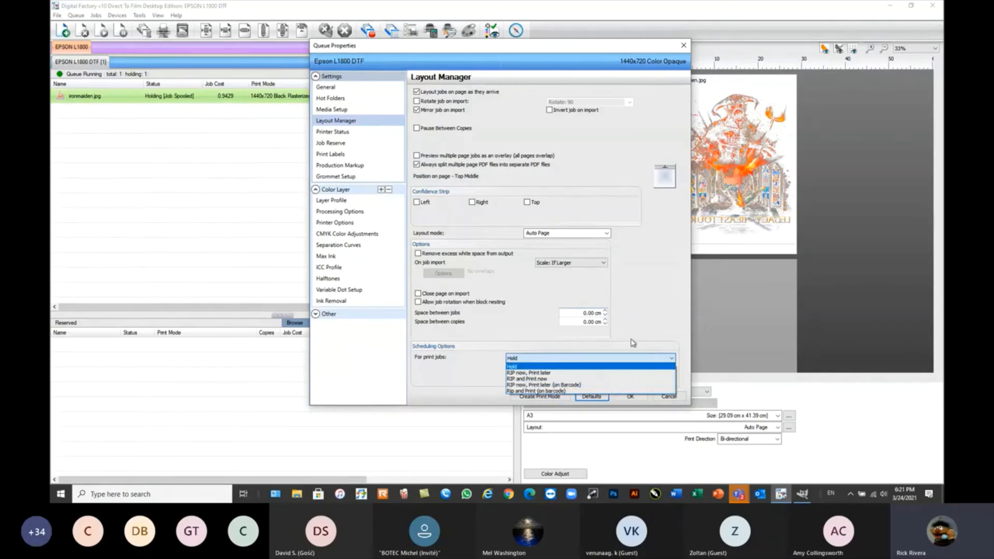
left_click(656, 319)
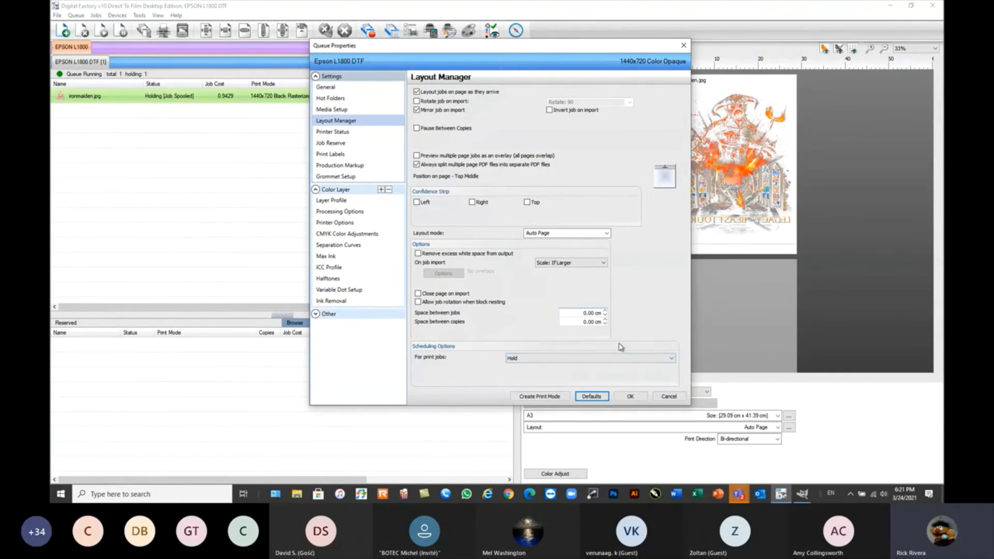
left_click(580, 358)
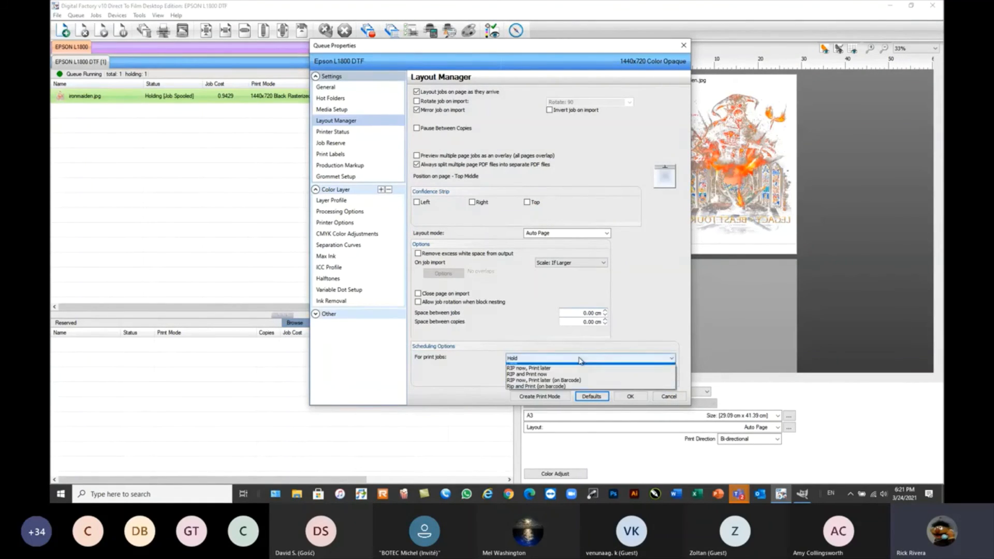
left_click(553, 391)
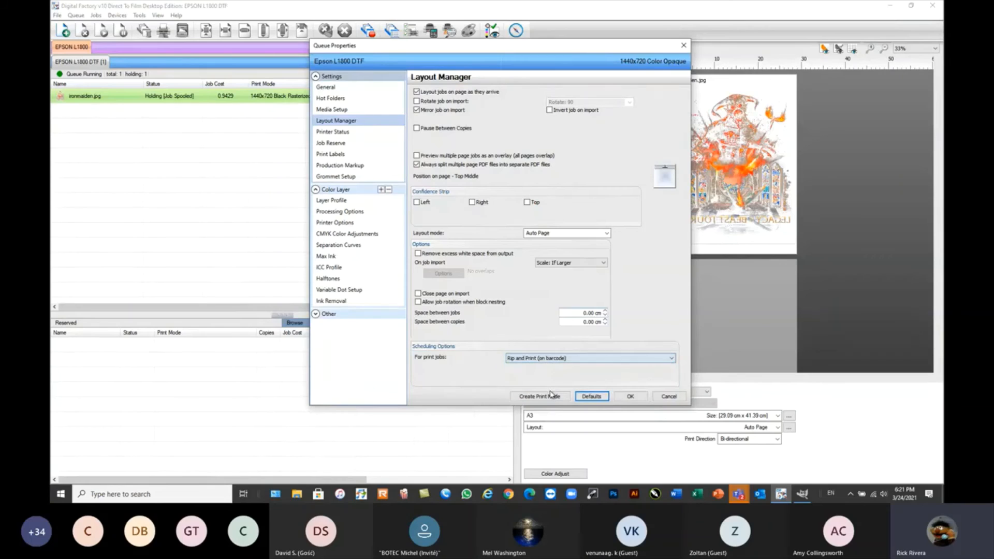
left_click(630, 396)
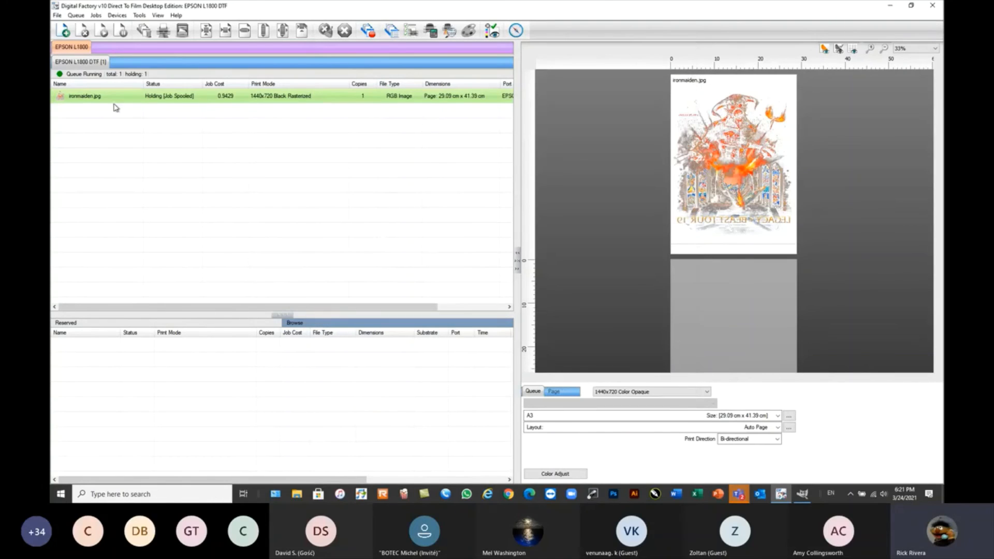
Remove ironmaiden.jpg from the queue and import all images from the Hot Folder and Barcode folder.
left_click(83, 30)
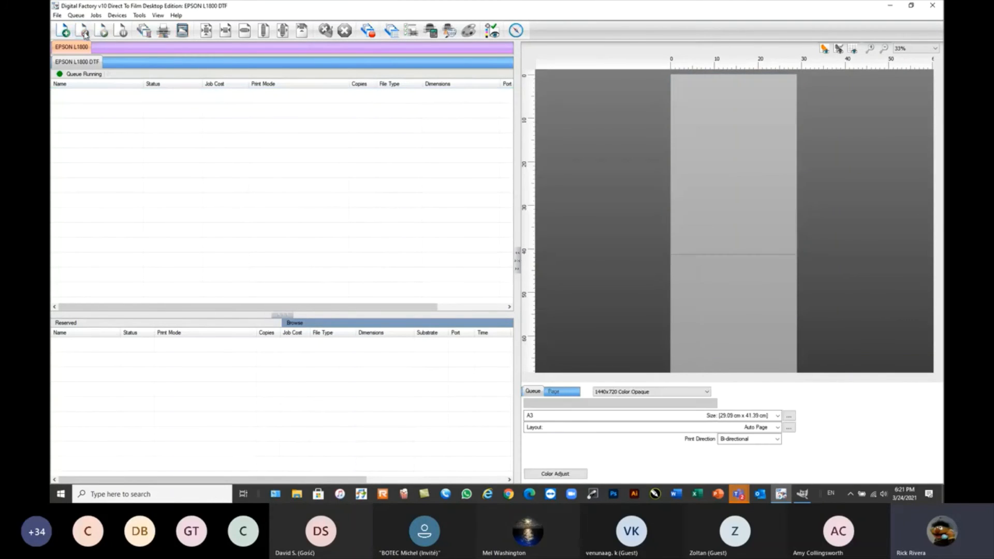
left_click(63, 30)
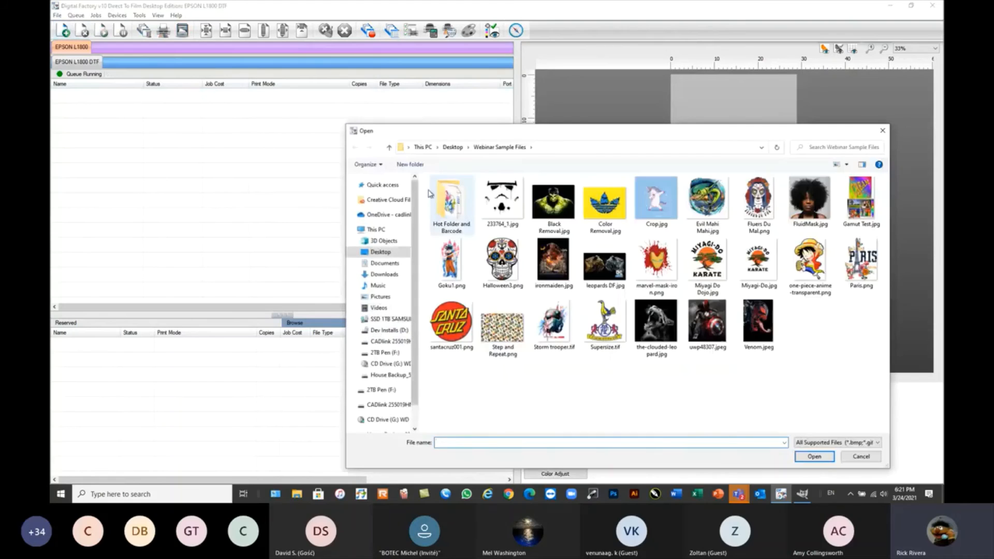
double_click(438, 193)
key("ctrl+a")
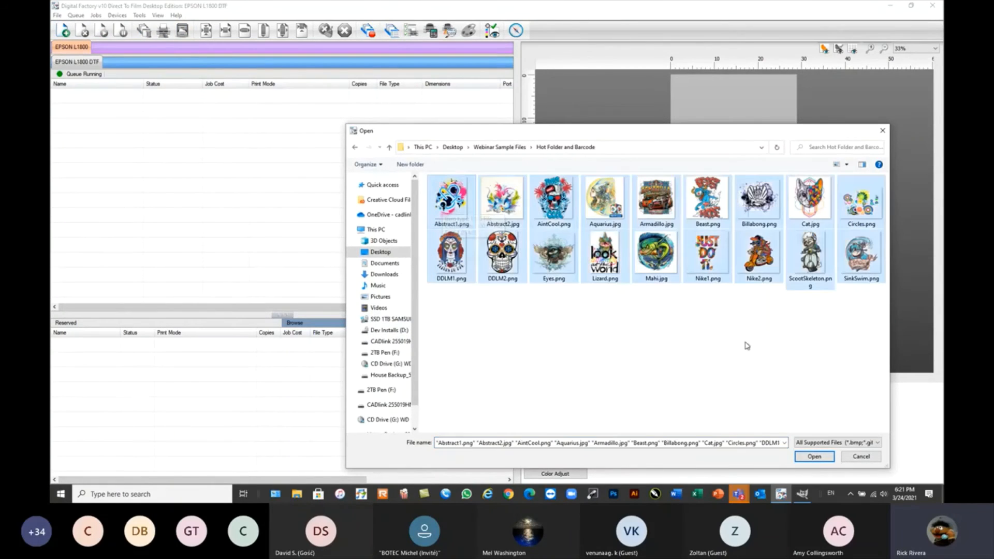
left_click(815, 456)
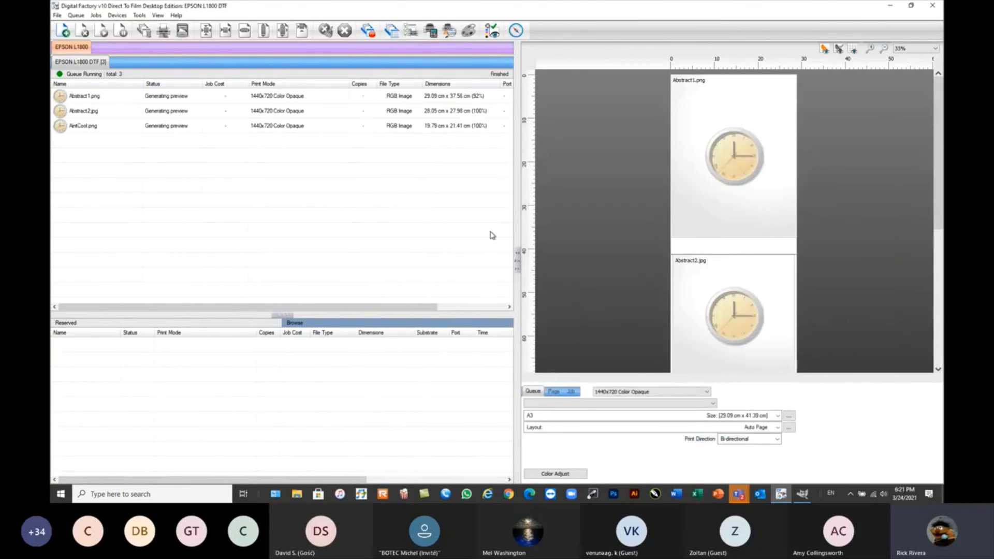
left_click(716, 184)
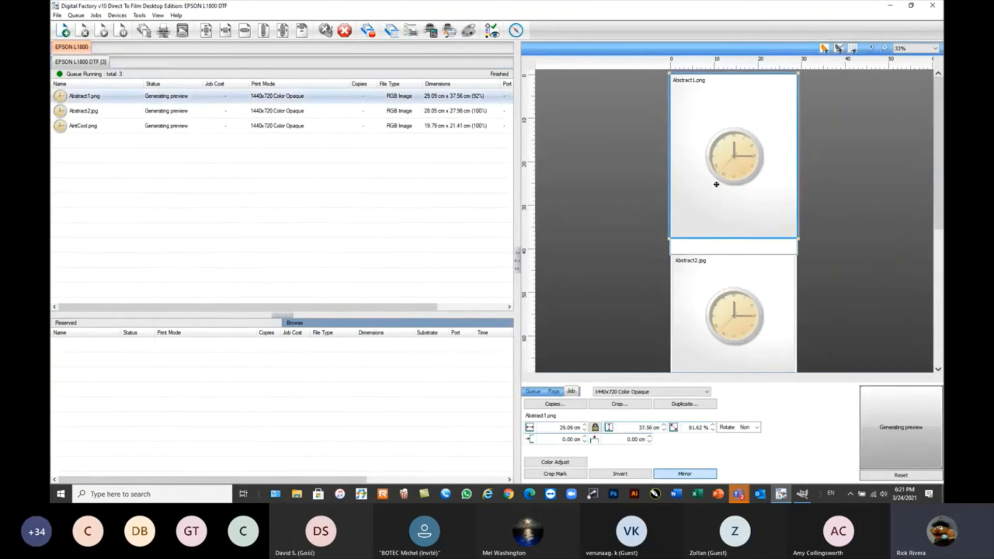
scroll(717, 185, "down", 2)
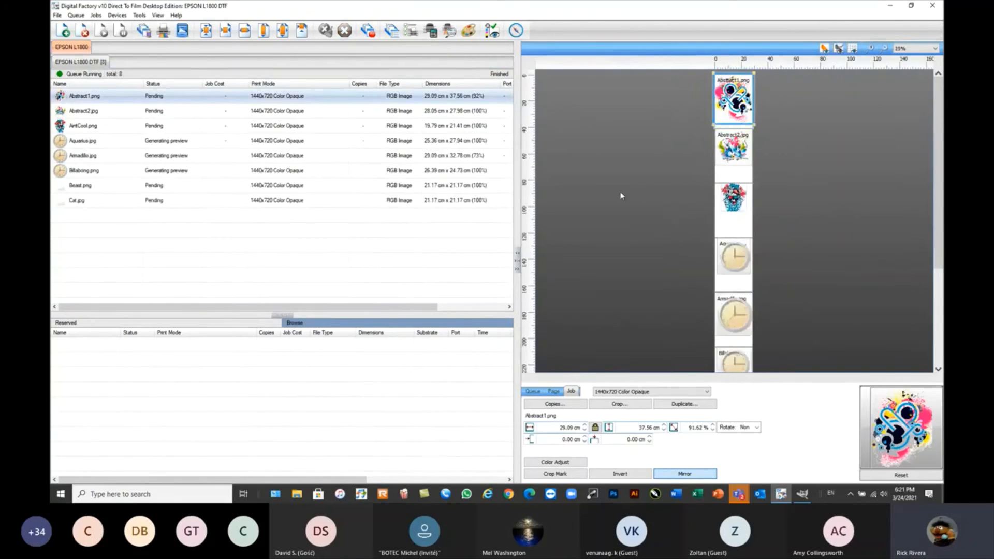
Switch to Word and examine the artwork barcodes in Barcode Samples.docx, then return to the print queue.
left_click(677, 495)
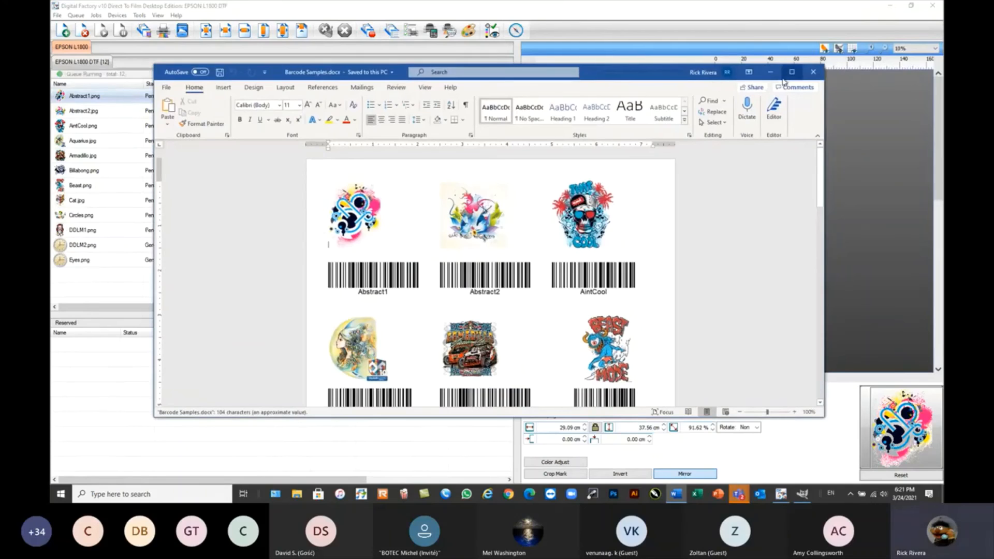
left_click(791, 73)
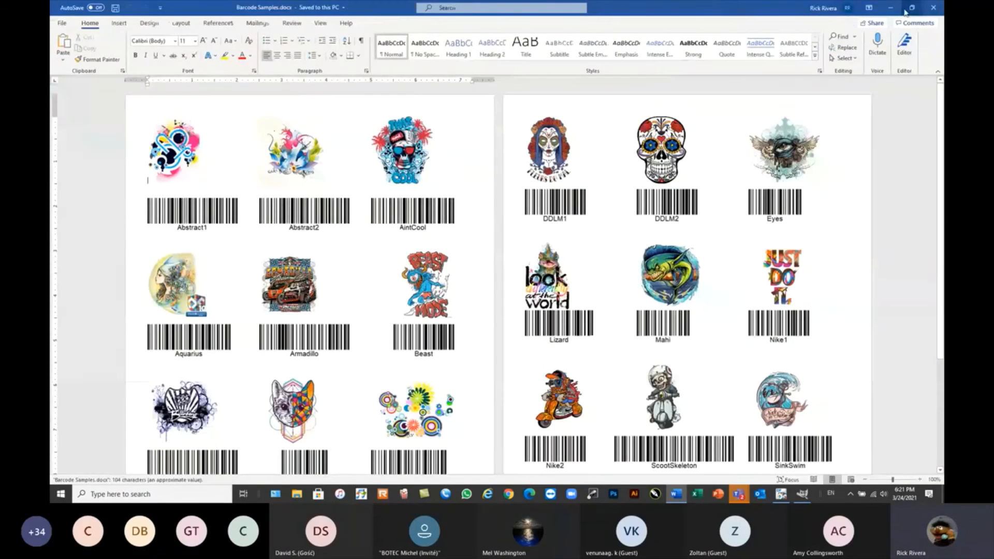
left_click(911, 8)
mouse_move(633, 61)
left_mouse_down()
mouse_move(645, 308)
mouse_move(642, 135)
mouse_move(624, 78)
mouse_move(627, 44)
left_mouse_up()
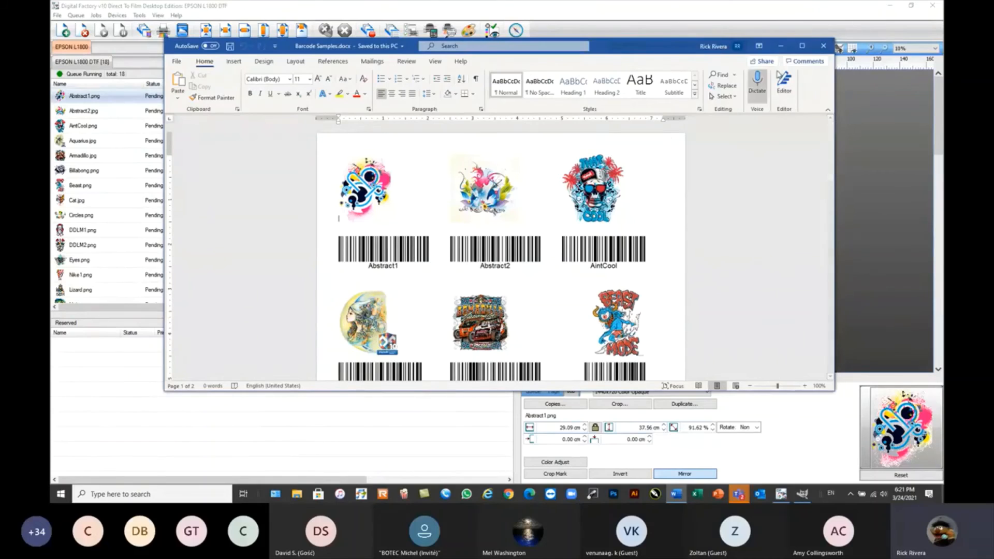
left_click(802, 46)
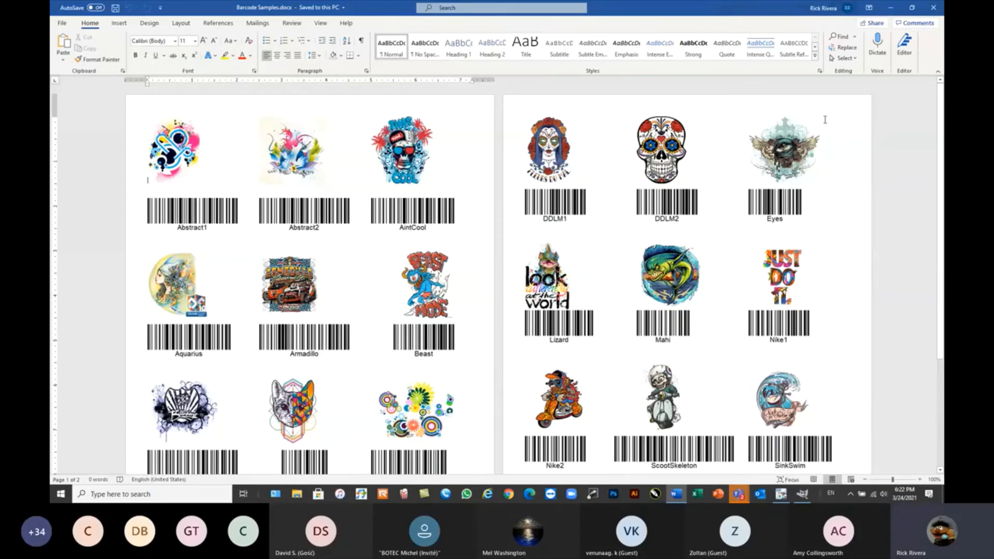
left_click(891, 8)
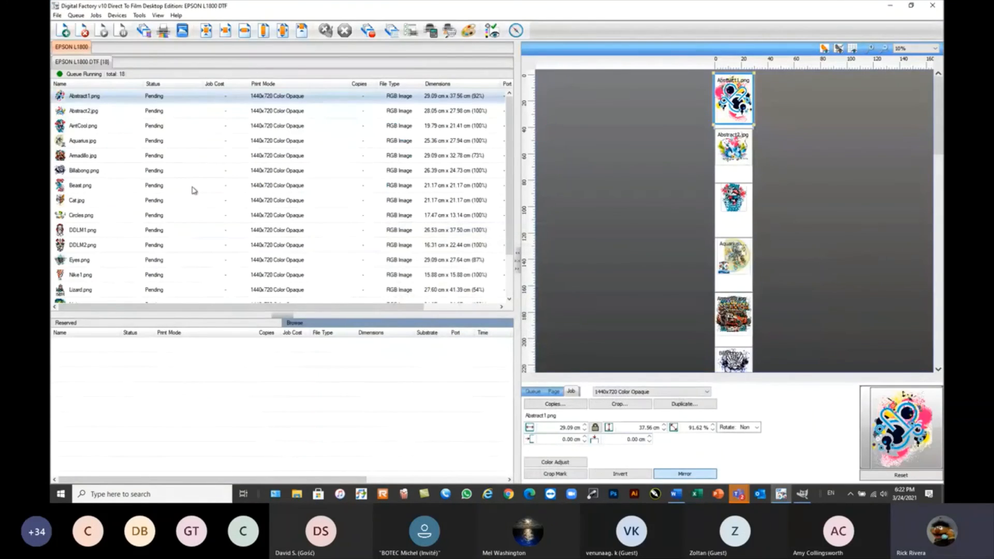
Start registering the barcode scanner for use with the queued jobs.
mouse_move(205, 189)
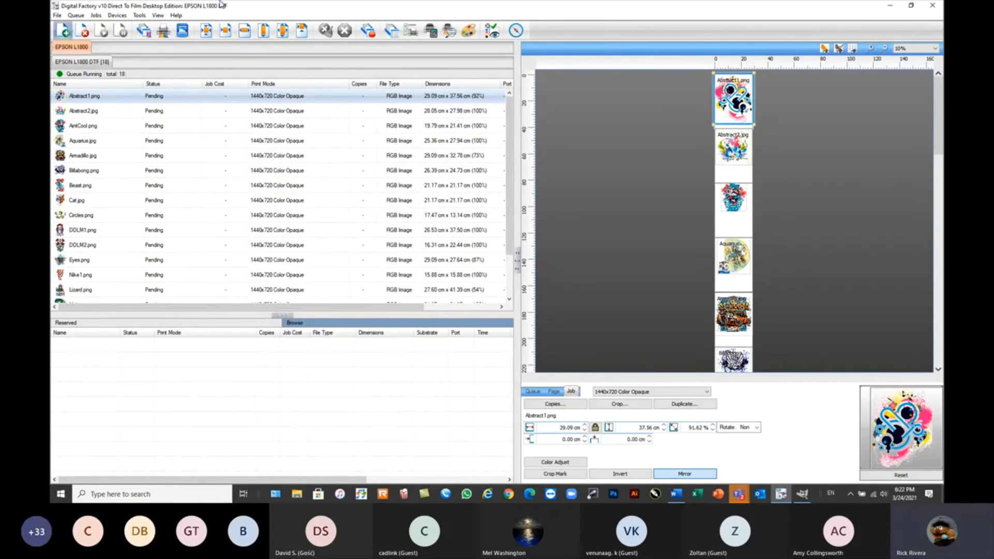
left_click(128, 16)
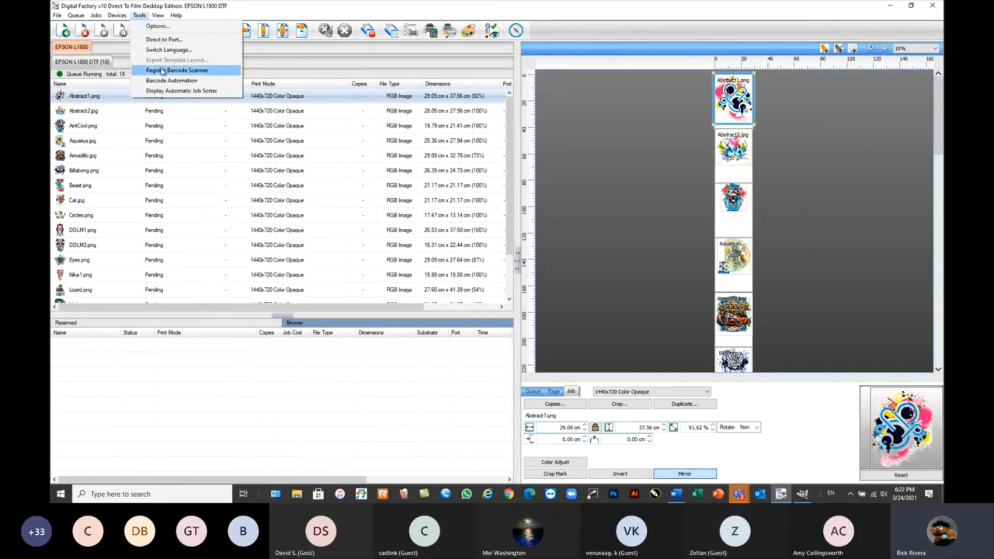
left_click(160, 71)
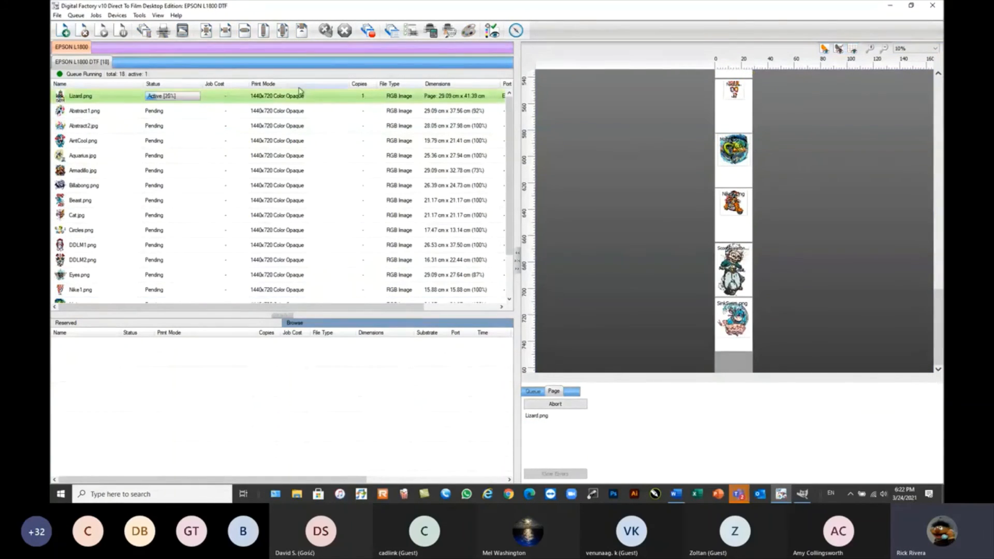
Stop processing the Lizard.png job and clear its error.
right_click(95, 96)
left_click(113, 103)
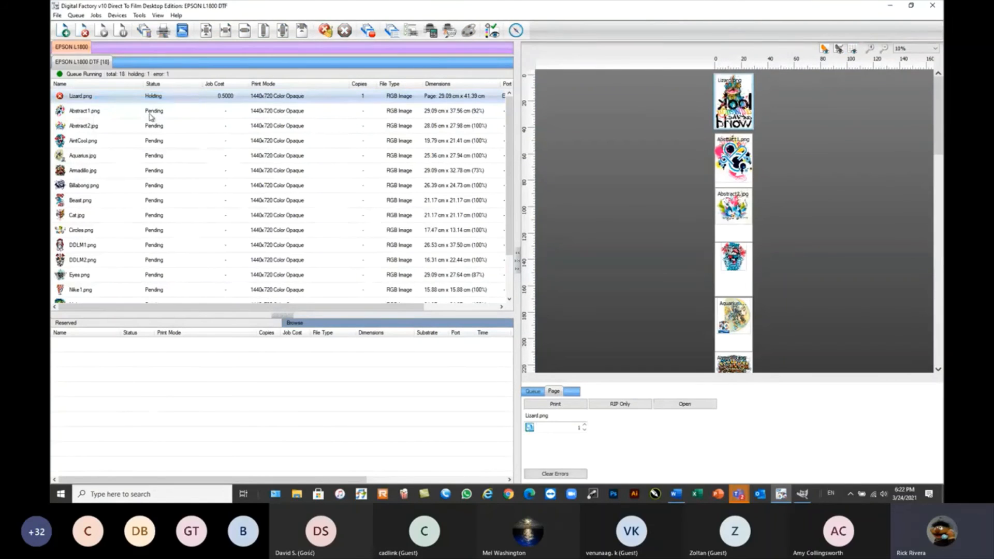
right_click(94, 99)
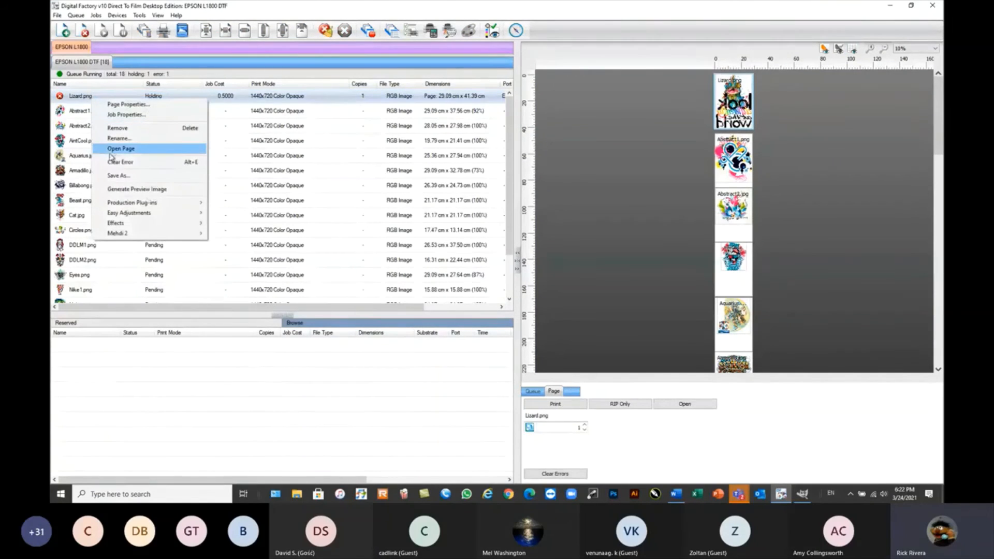
left_click(119, 162)
Set the EPSON L1800 DTF queue's port to NULL in the queue manager.
left_click(76, 15)
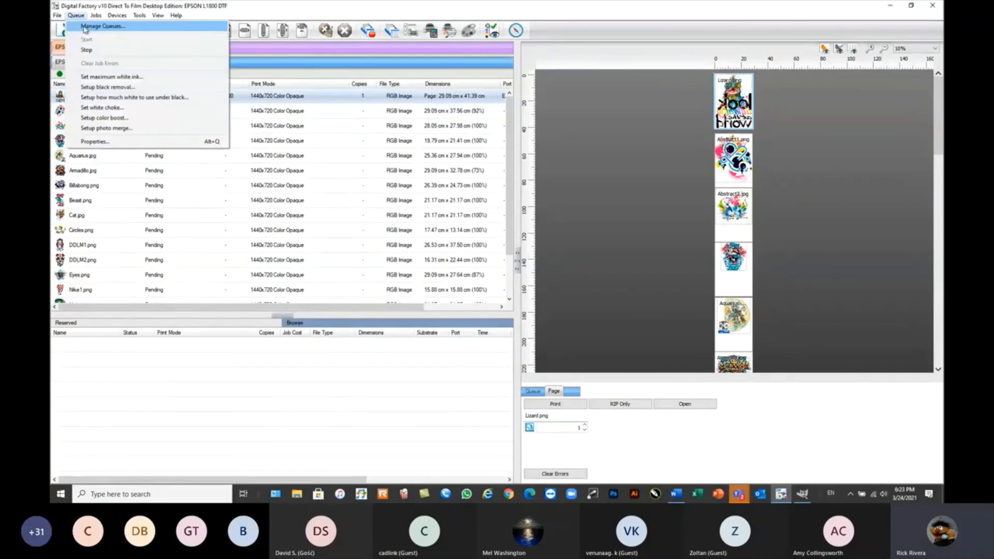
left_click(83, 25)
left_click(584, 184)
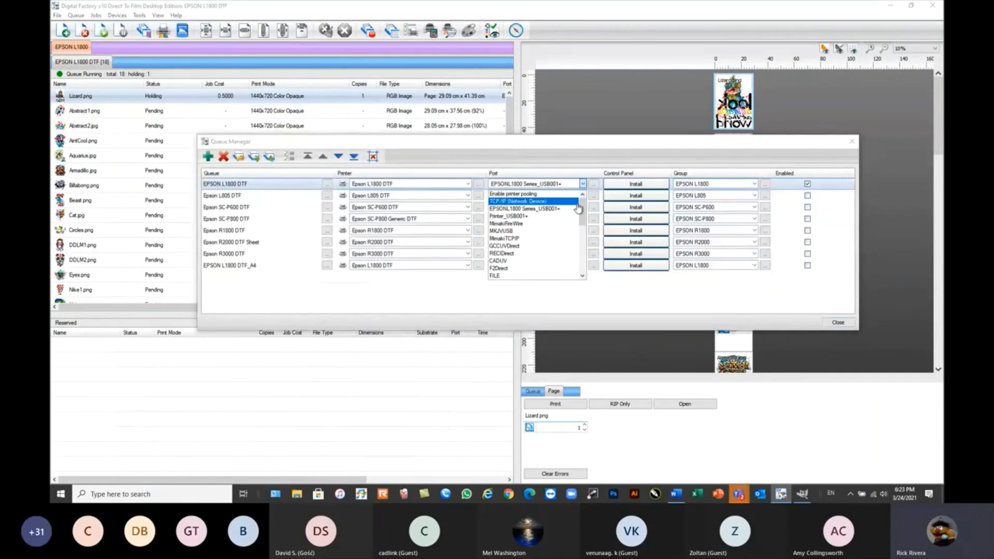
left_click_drag(582, 209, 582, 228)
left_click(515, 222)
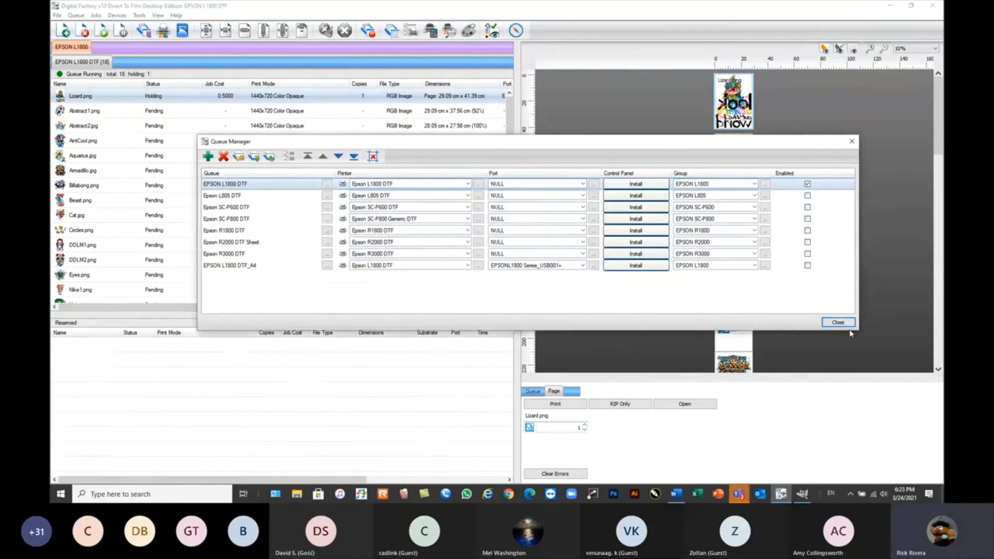
left_click(839, 323)
mouse_move(229, 177)
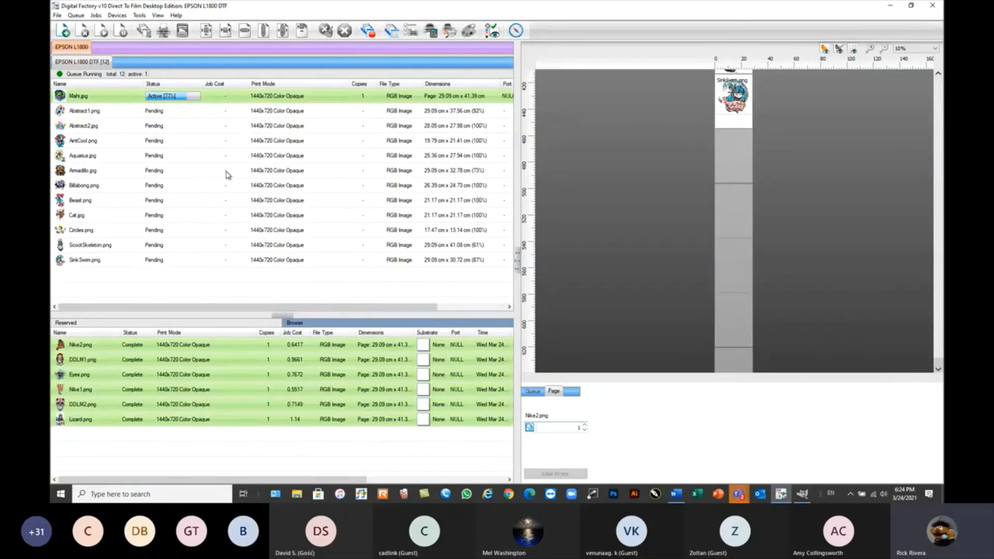
mouse_move(258, 203)
mouse_move(232, 128)
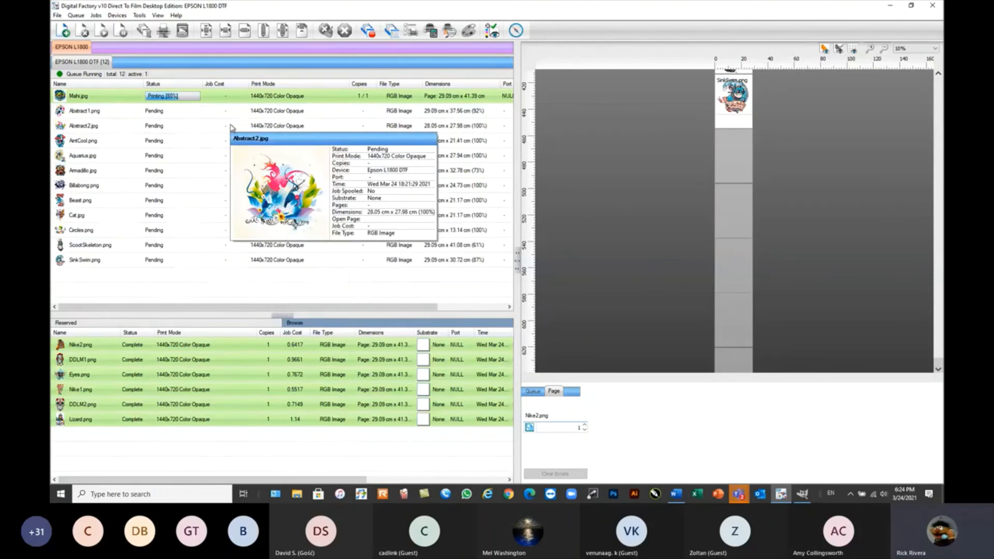
Open the print media manager listing the Epson L1800 DTF's media sizes.
left_click(139, 16)
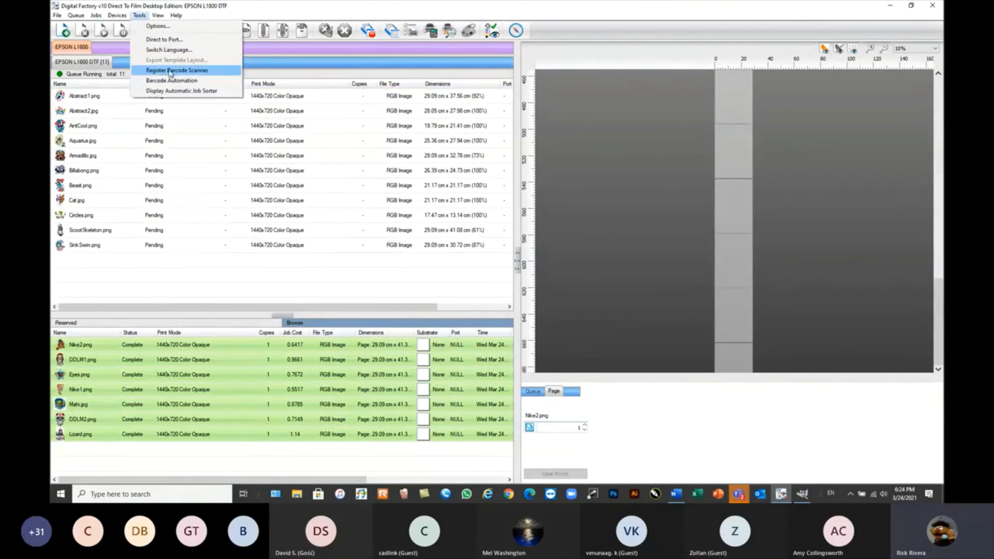
left_click(97, 16)
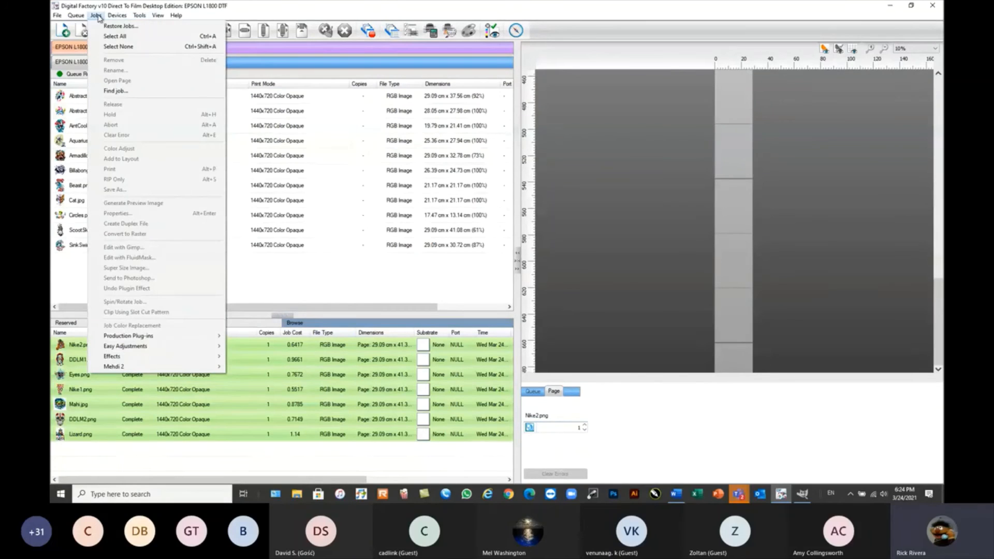
mouse_move(113, 17)
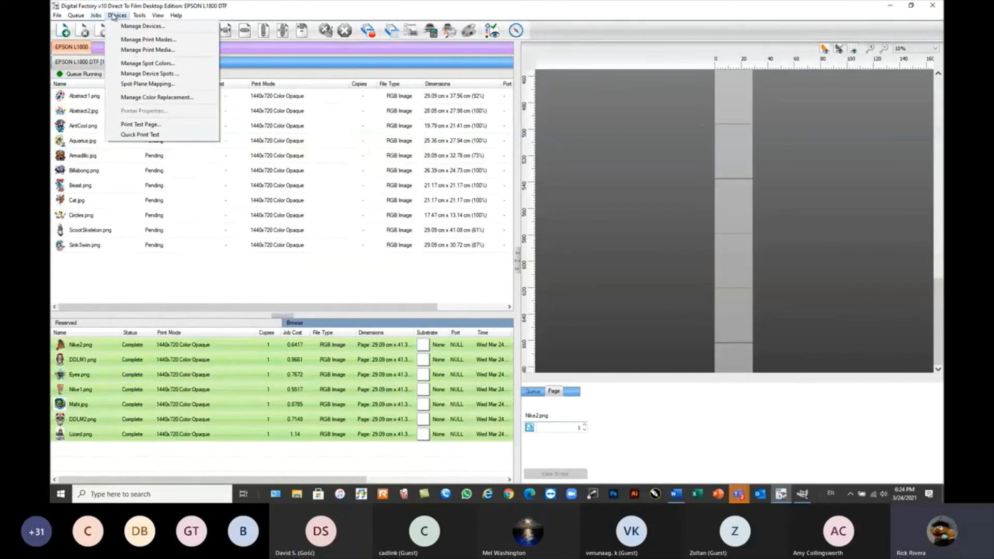
left_click(140, 49)
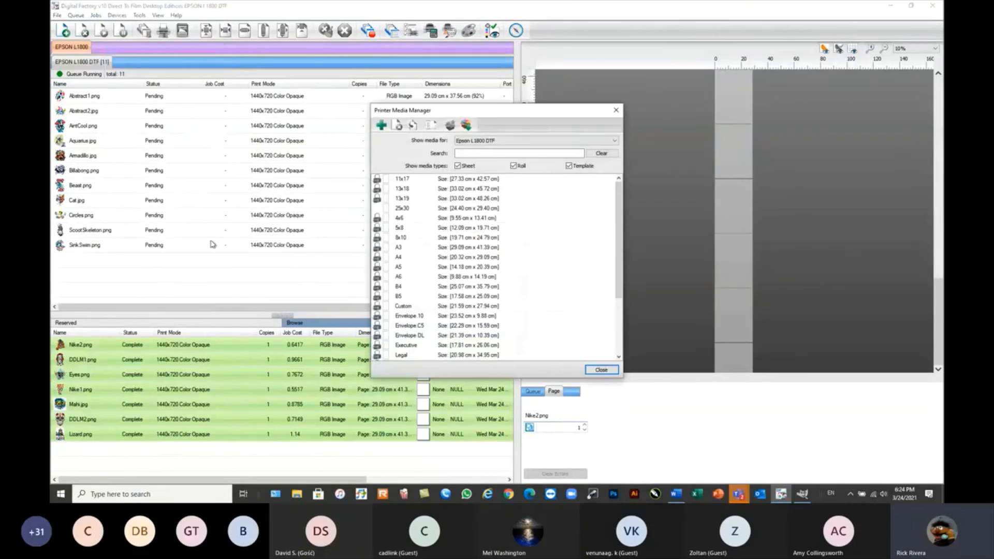
Close the print media manager and delete all pending and reserved jobs from the EPSON L1800 DTF queue.
left_click(617, 110)
left_click_drag(211, 266, 69, 95)
left_click(82, 31)
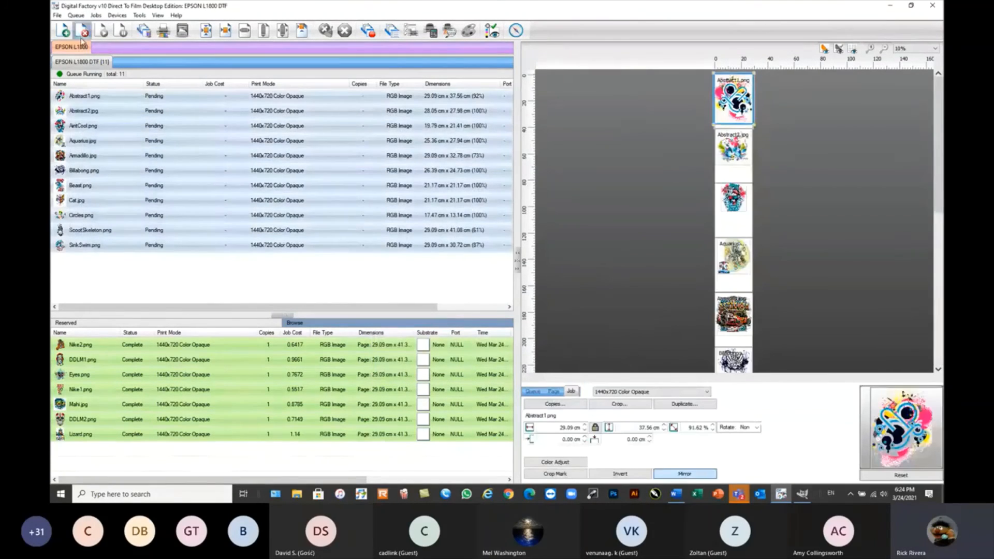
left_click_drag(158, 457, 88, 343)
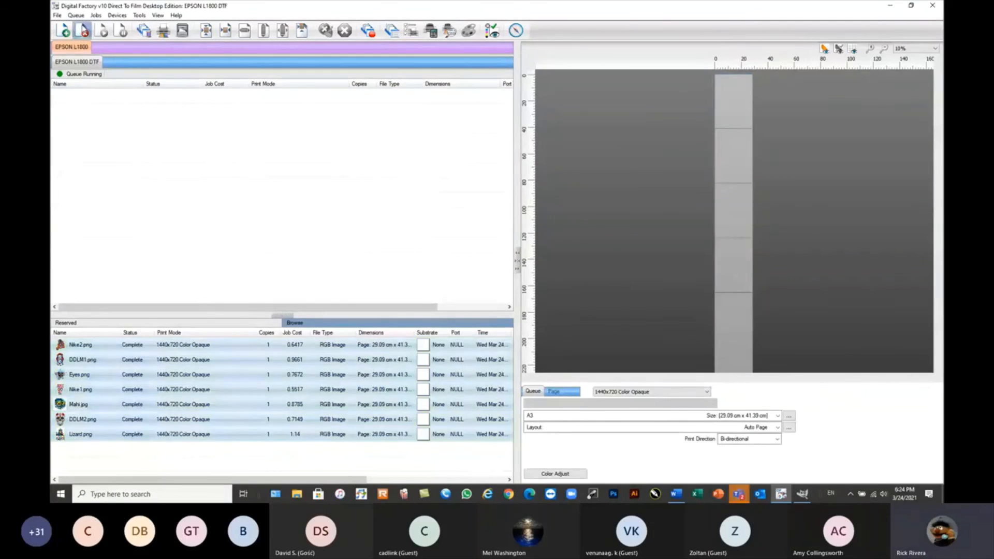
left_click(83, 31)
Set the EPSON L1800 DTF queue's print job scheduling to Hold in its layout settings.
left_click(77, 15)
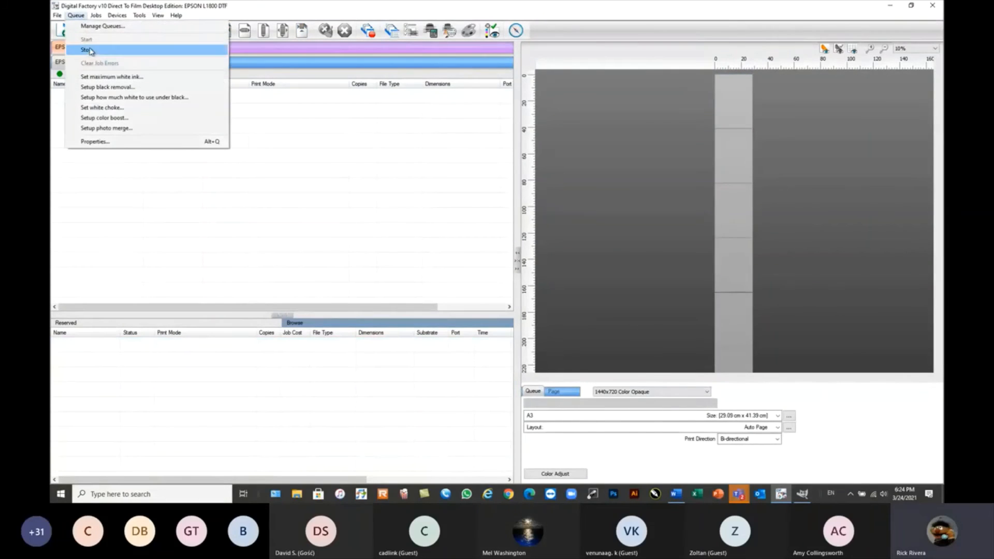
left_click(190, 232)
double_click(85, 66)
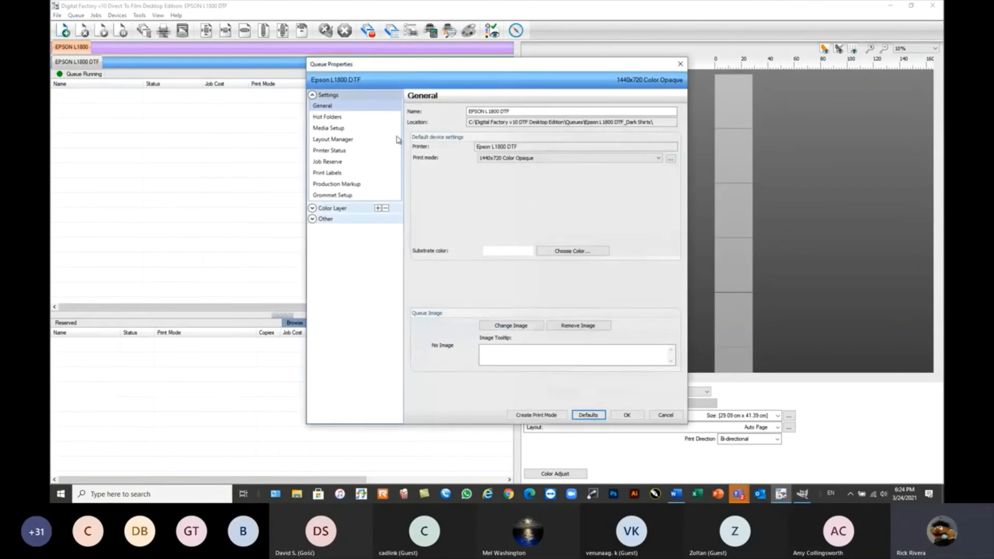
left_click(337, 141)
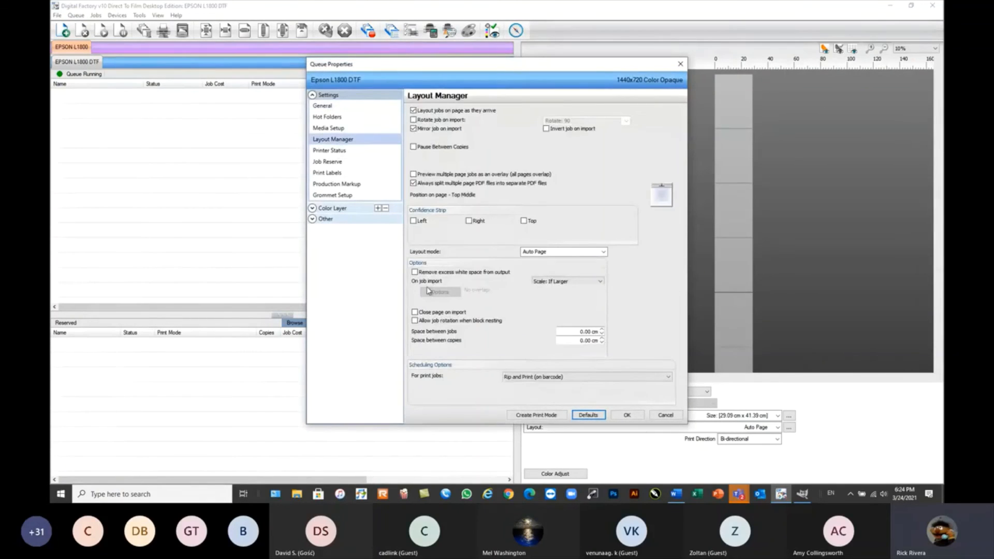
left_click(533, 378)
left_click(536, 393)
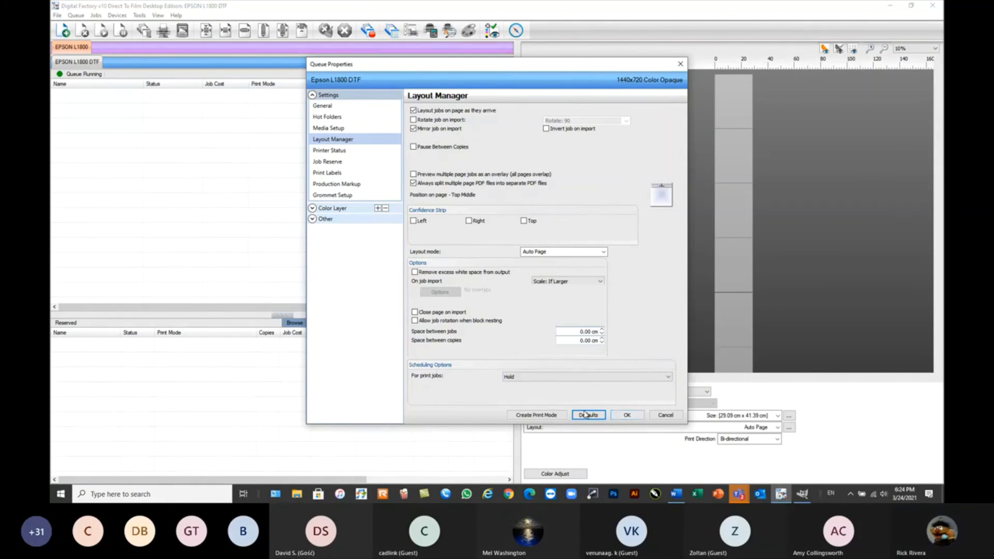
left_click(627, 416)
Create a new template media for the Epson L1800 DTF named 10x10, based on the 13x19 sheet.
left_click(117, 15)
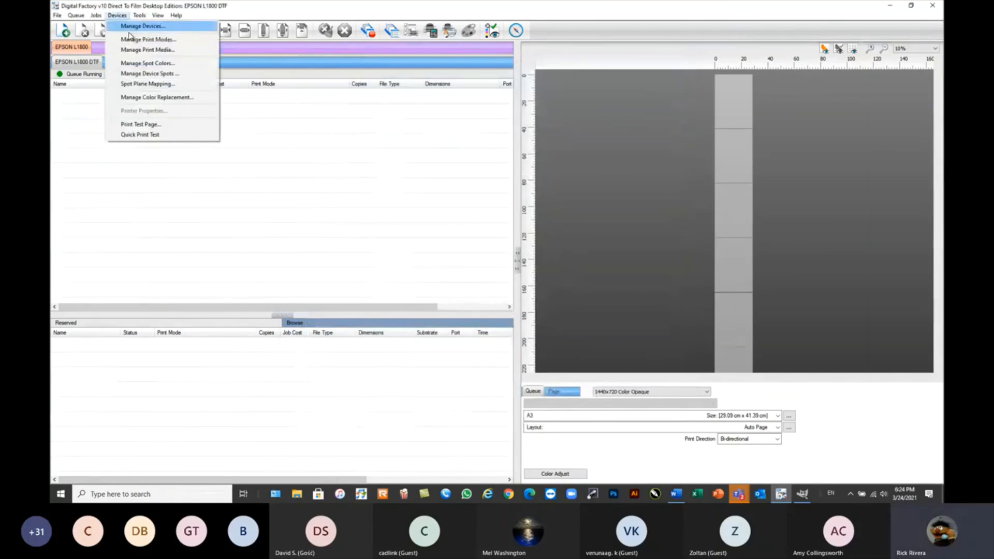
left_click(144, 50)
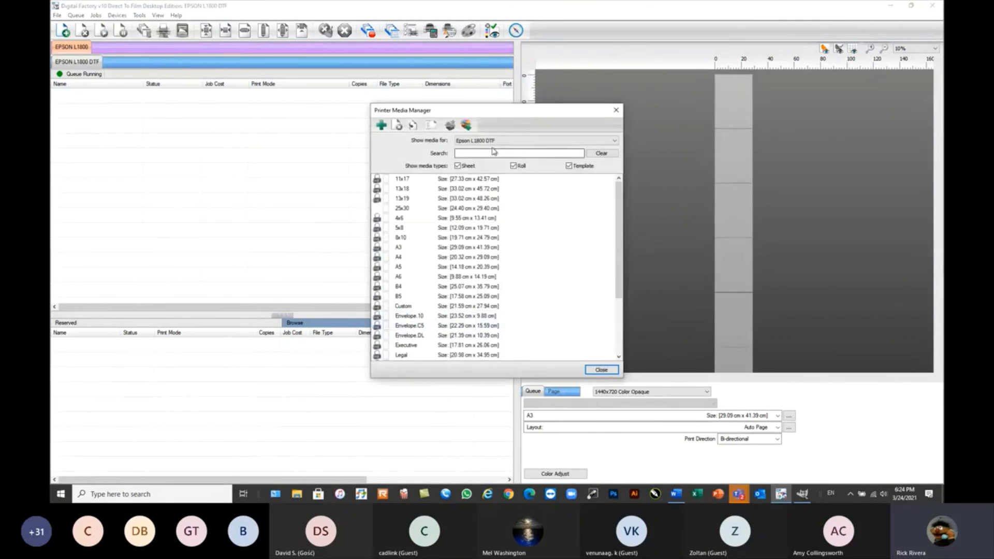
left_click(381, 125)
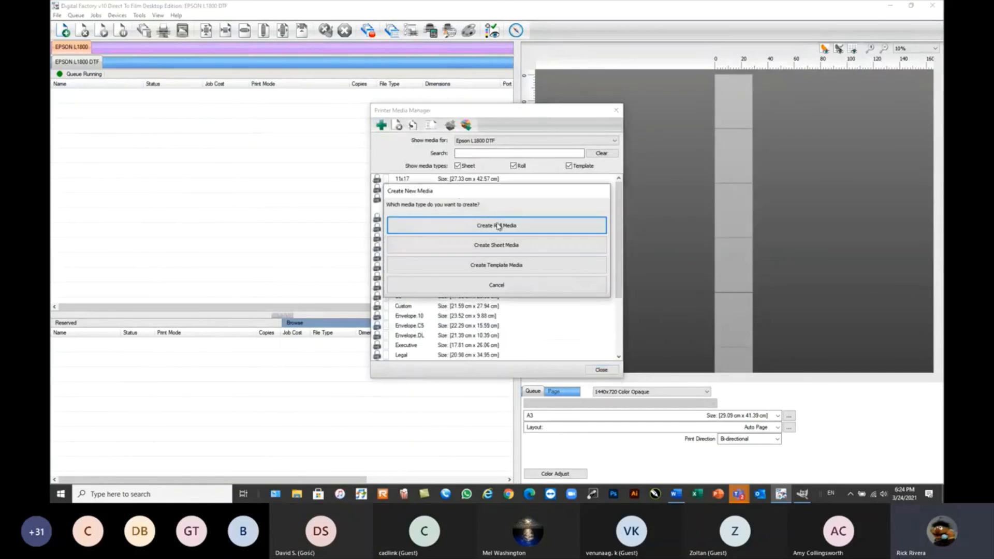
left_click(498, 265)
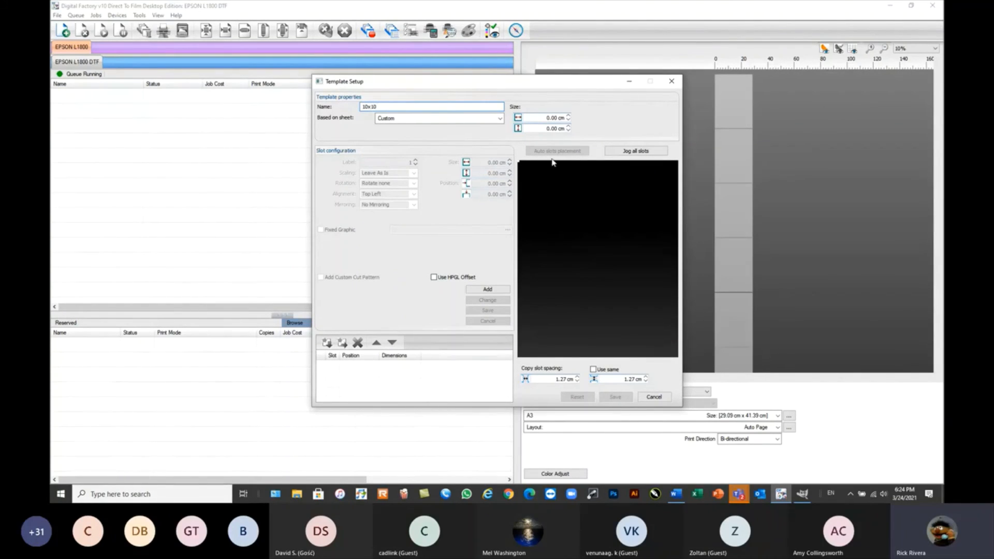
left_click(499, 119)
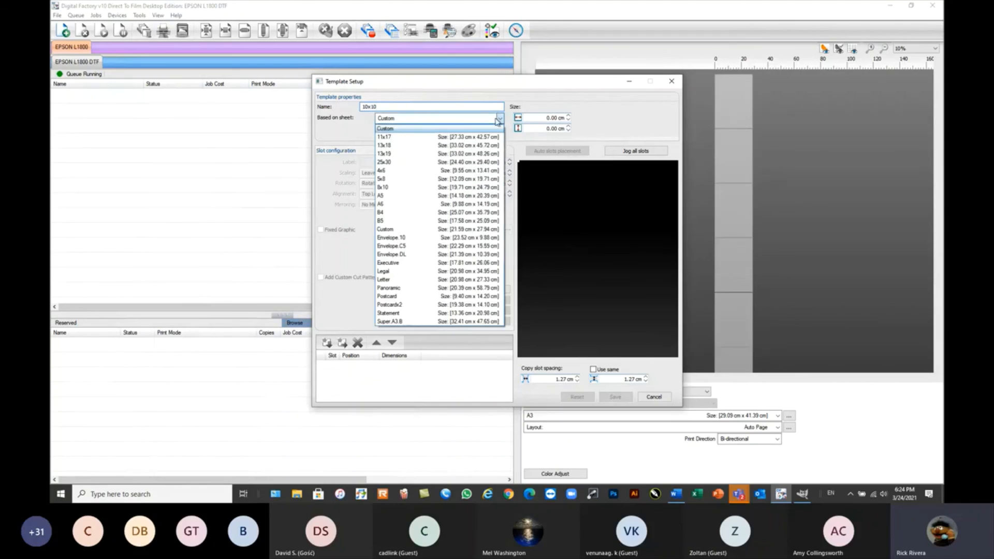
left_click(399, 155)
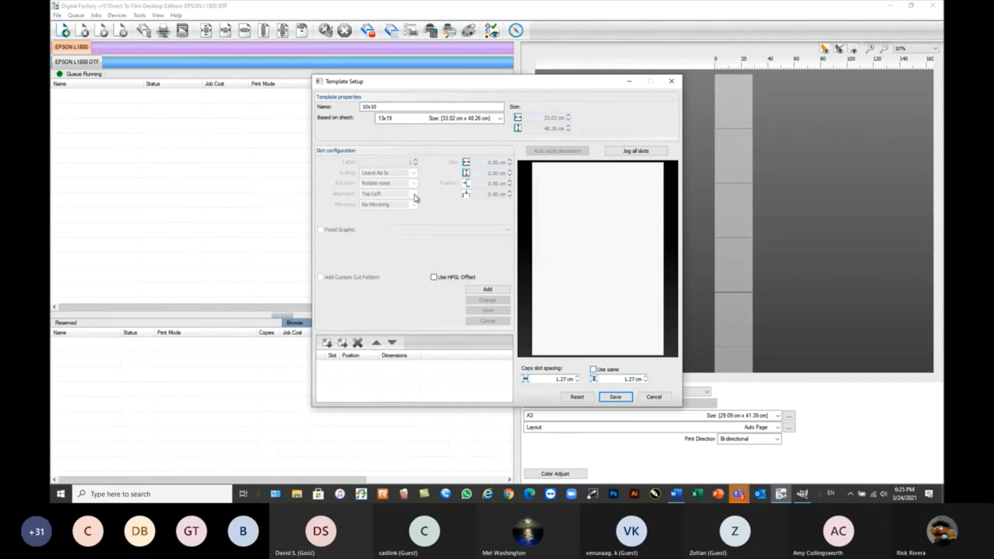
Add a template slot sized 10 x 10 cm, positioned at 0.5 cm in both directions.
left_click(488, 291)
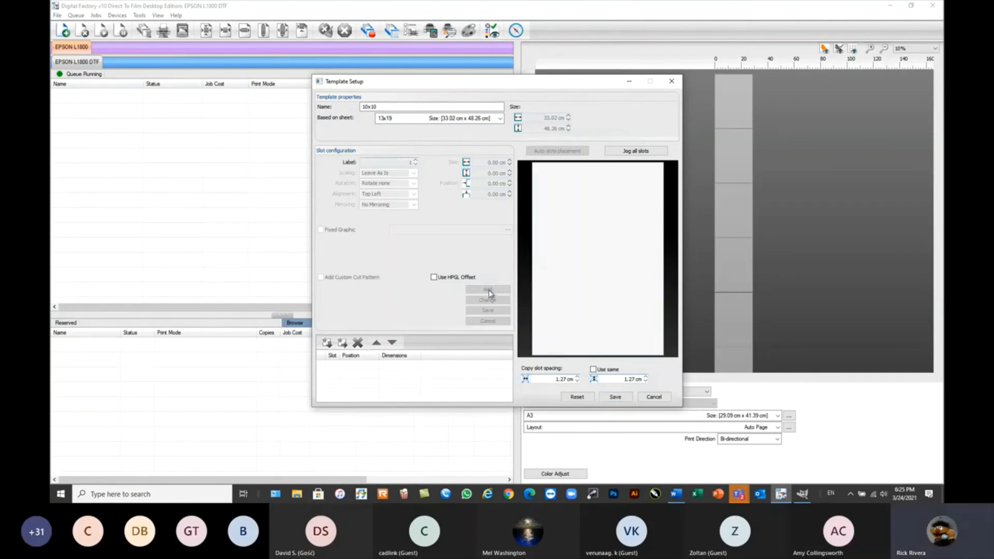
type("10")
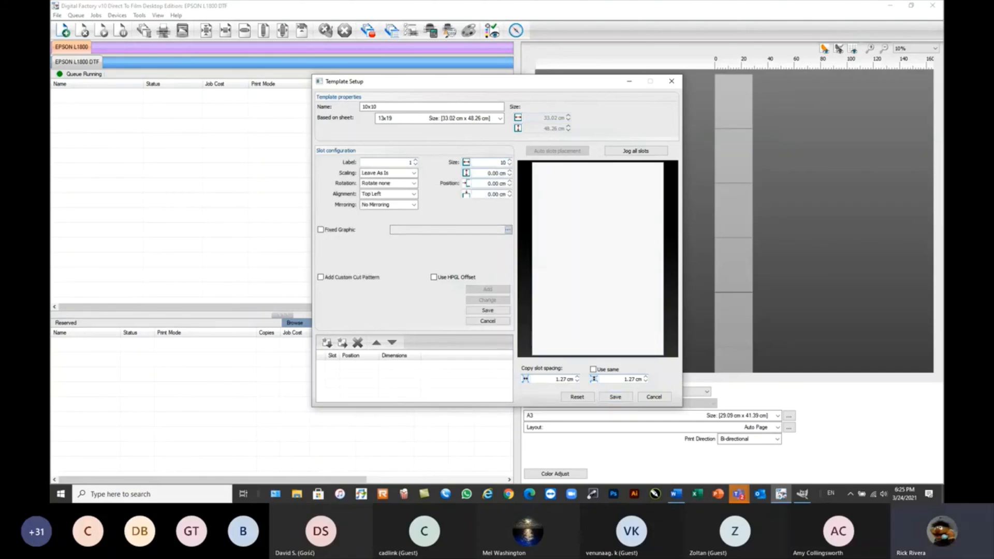
key("Tab")
type("10")
key("Tab")
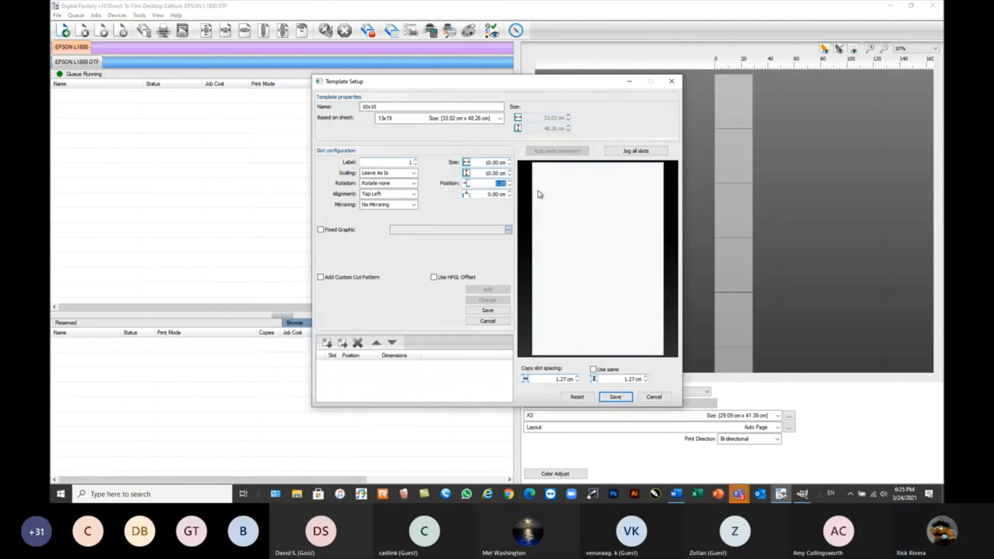
type("0.5")
key("Tab")
type("0.5")
key("Tab")
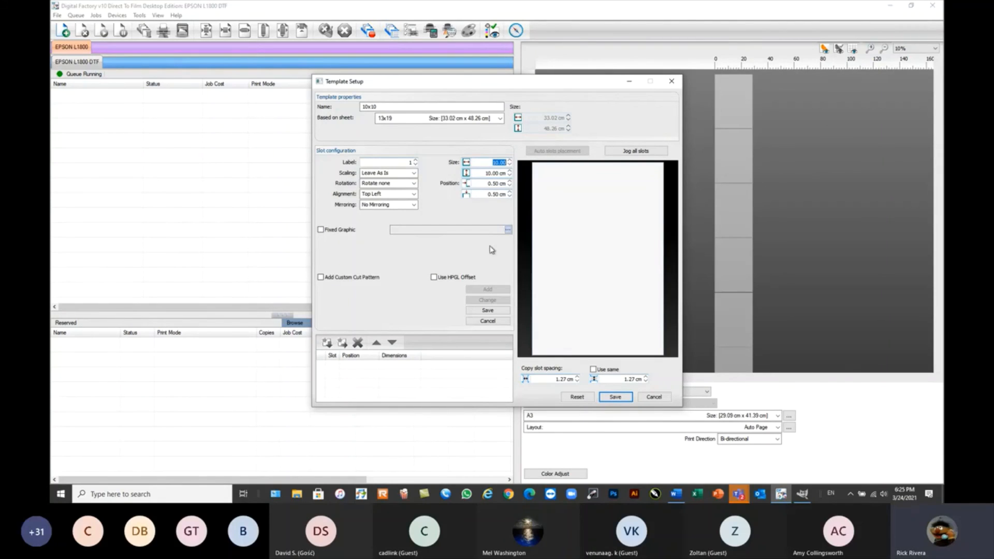
Set the slot's scaling to Scale To Fit: Always and its alignment to Center, and save the slot.
left_click(392, 173)
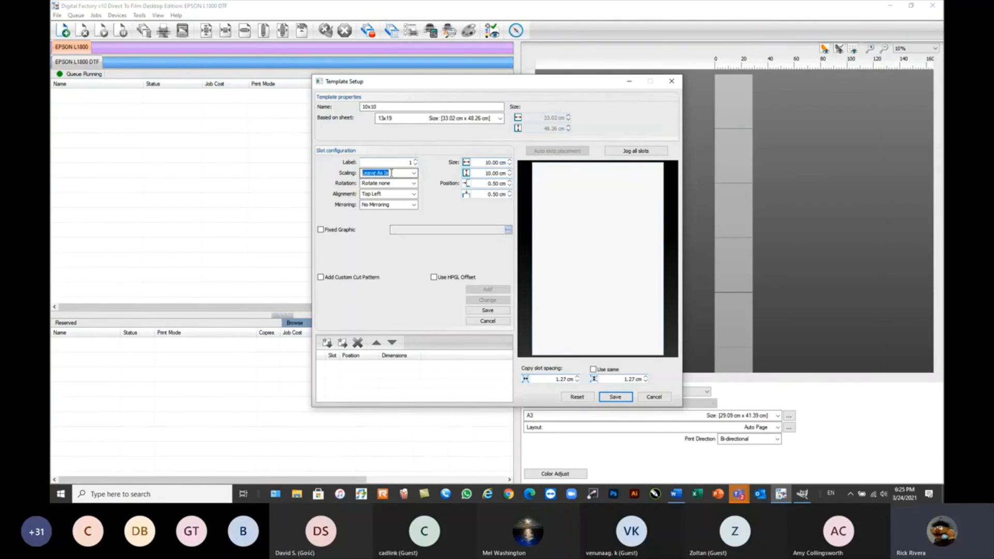
left_click(392, 173)
left_click(399, 188)
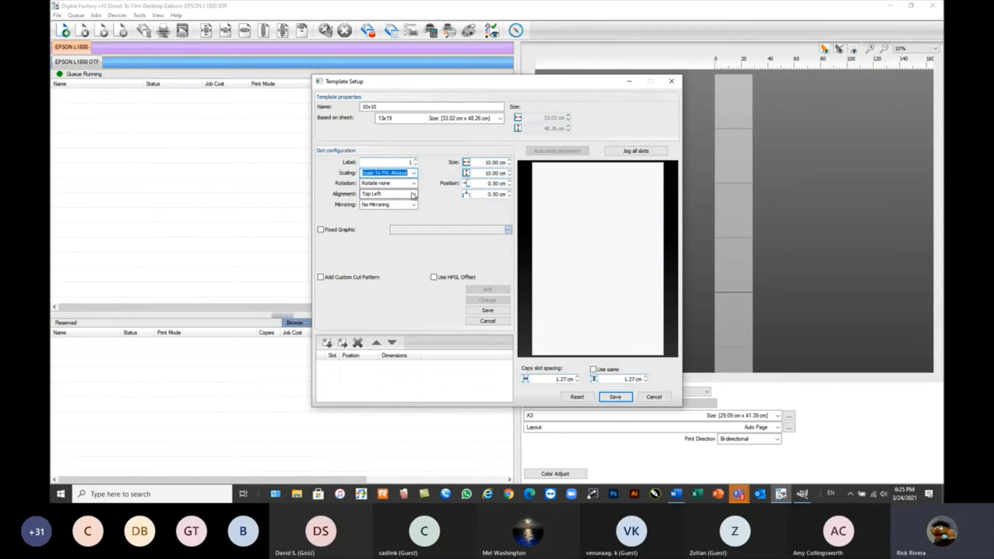
left_click(412, 196)
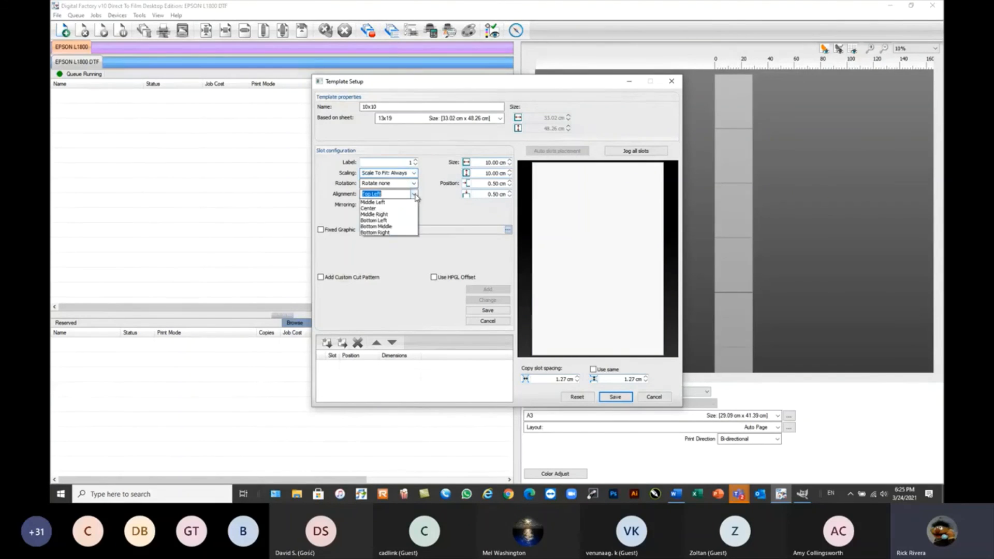
left_click(377, 229)
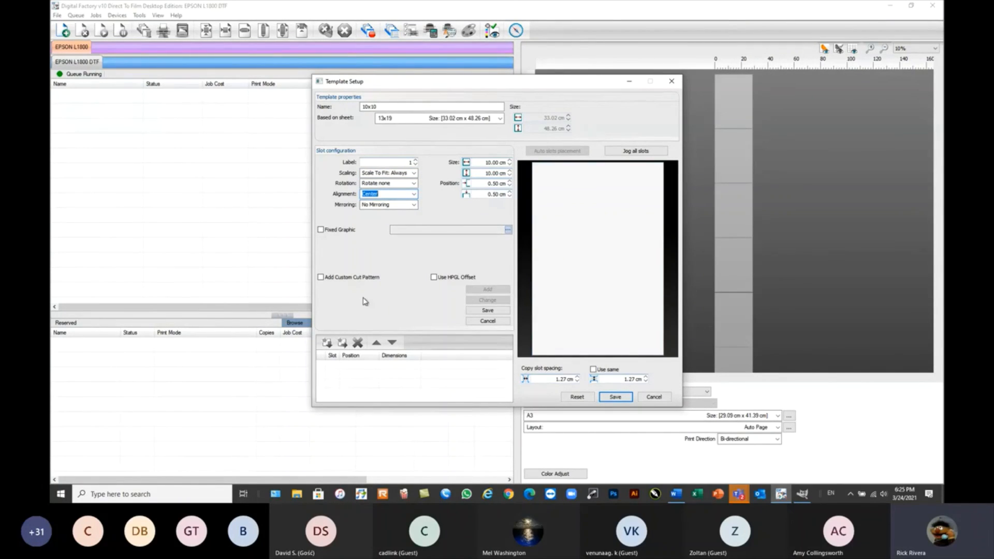
left_click(498, 311)
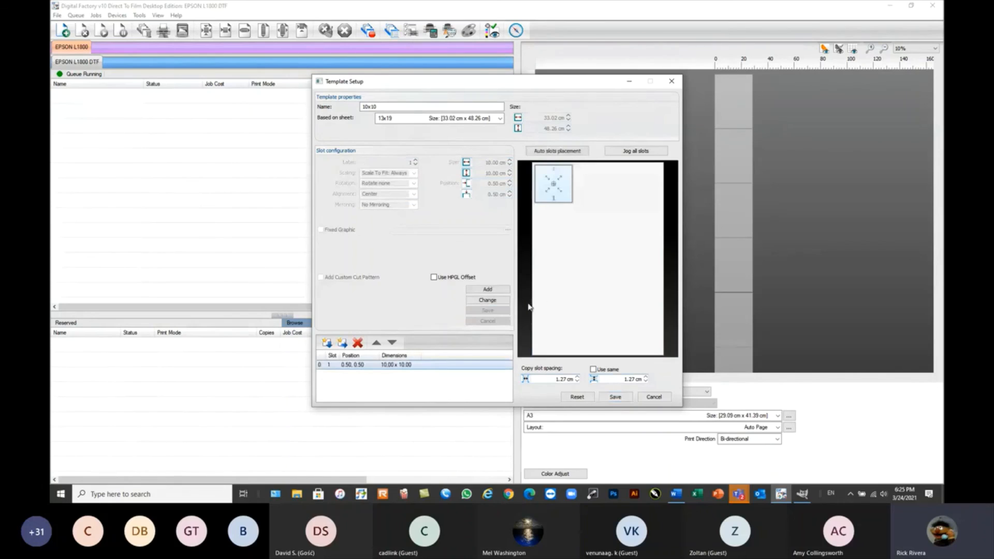
Fill the page with automatically placed slots, spaced 0.25 cm along width and height, with slot numbering all the same.
left_click(554, 151)
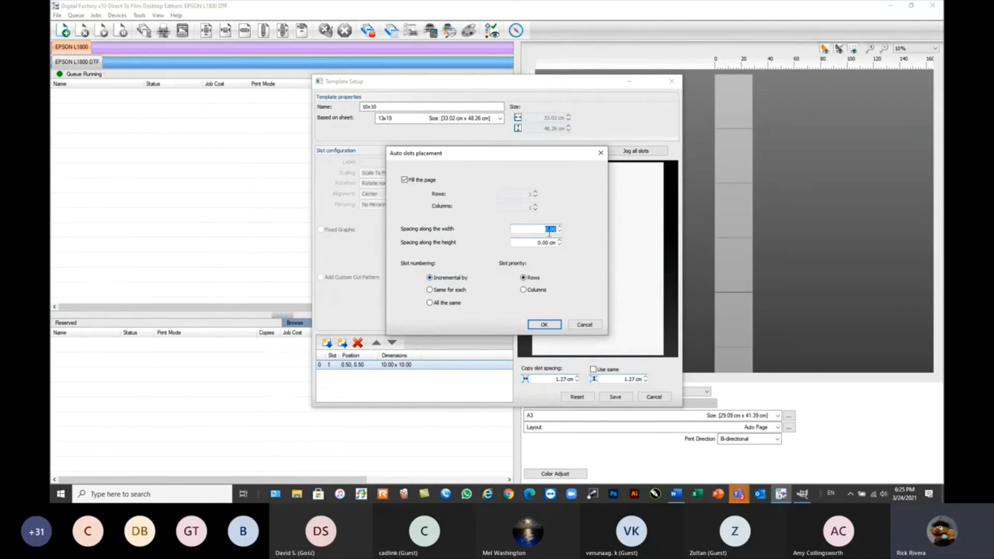
type(".25")
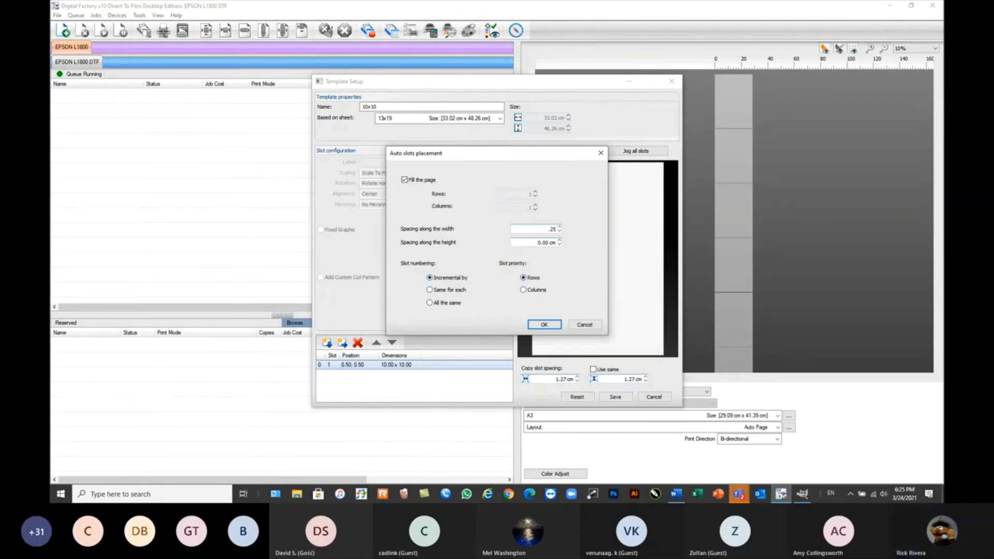
key("Tab")
type(".2")
key("Tab")
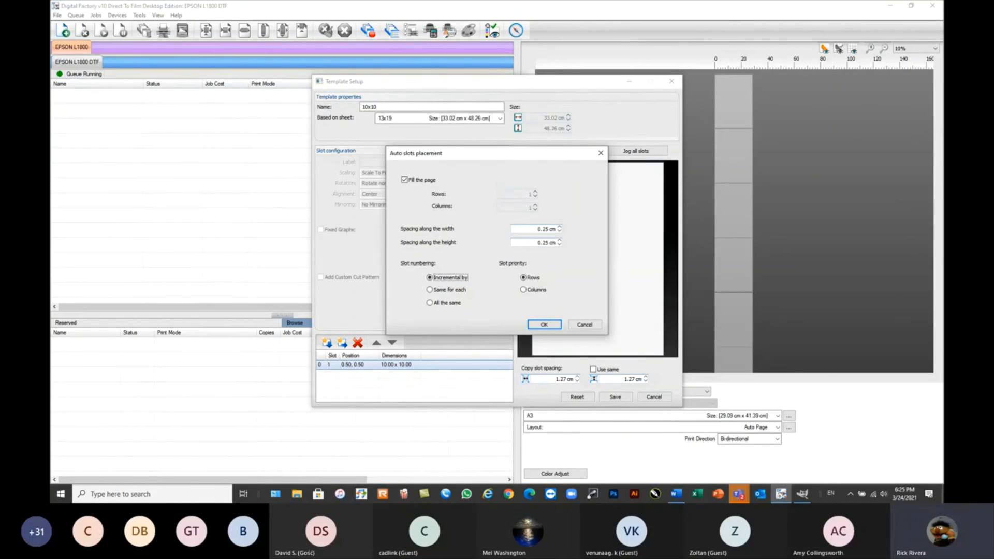
left_click(430, 304)
left_click(544, 325)
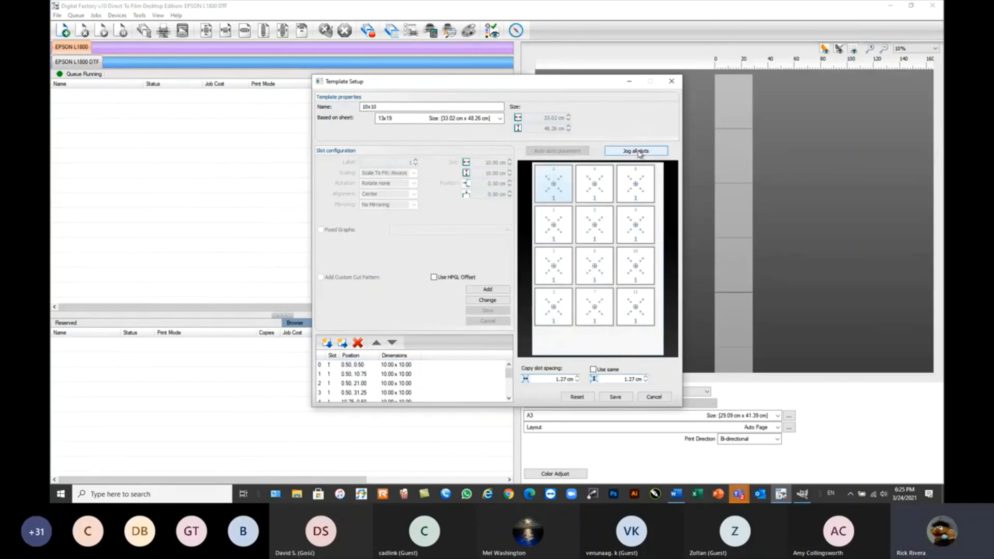
Jog all slots by 1 cm horizontally and 1.5 cm vertically.
left_click(637, 152)
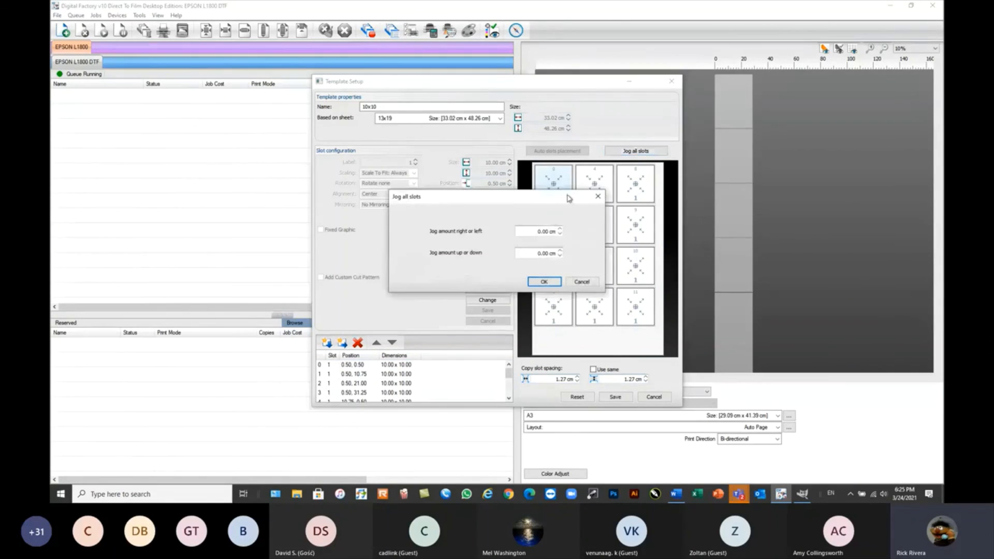
double_click(532, 230)
type("1")
key("Tab")
type("1")
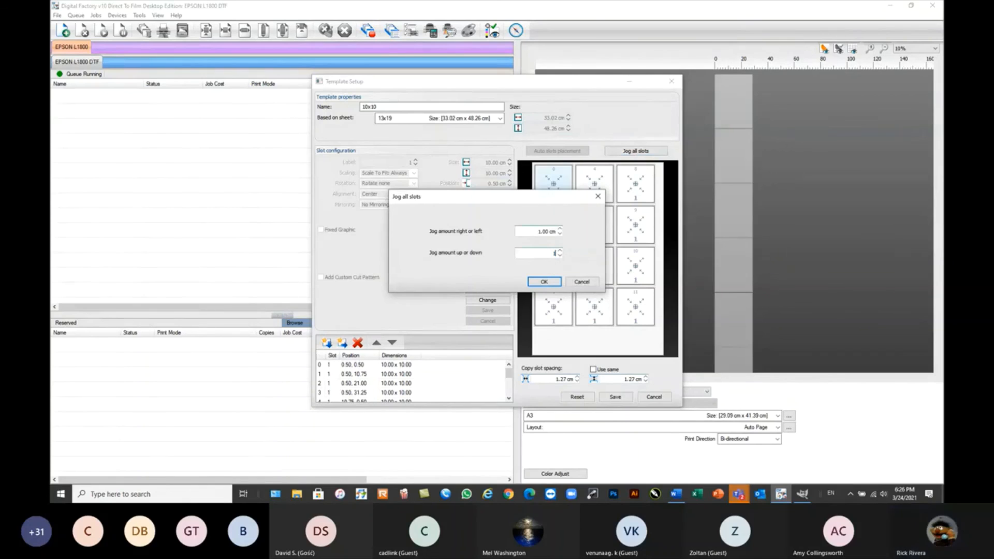
type(".50")
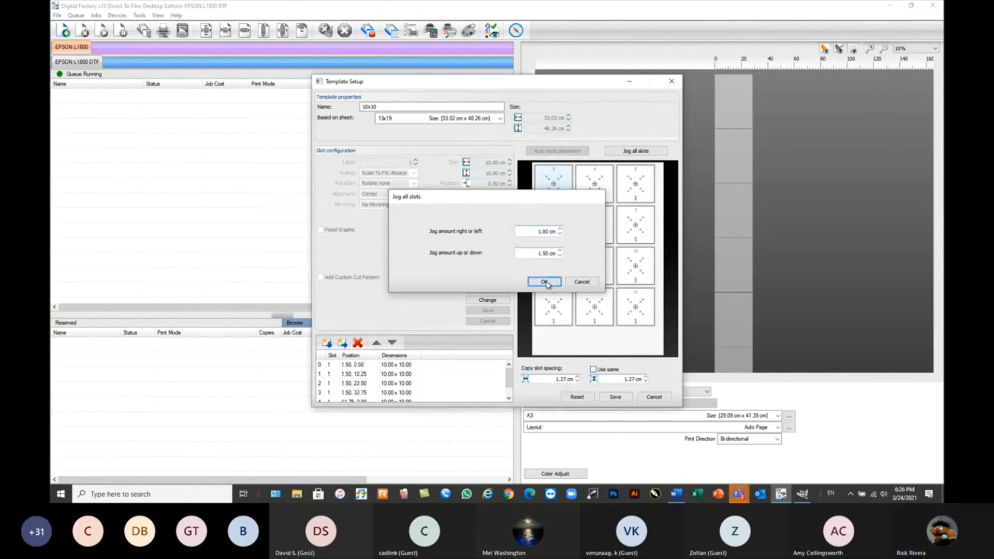
left_click(544, 282)
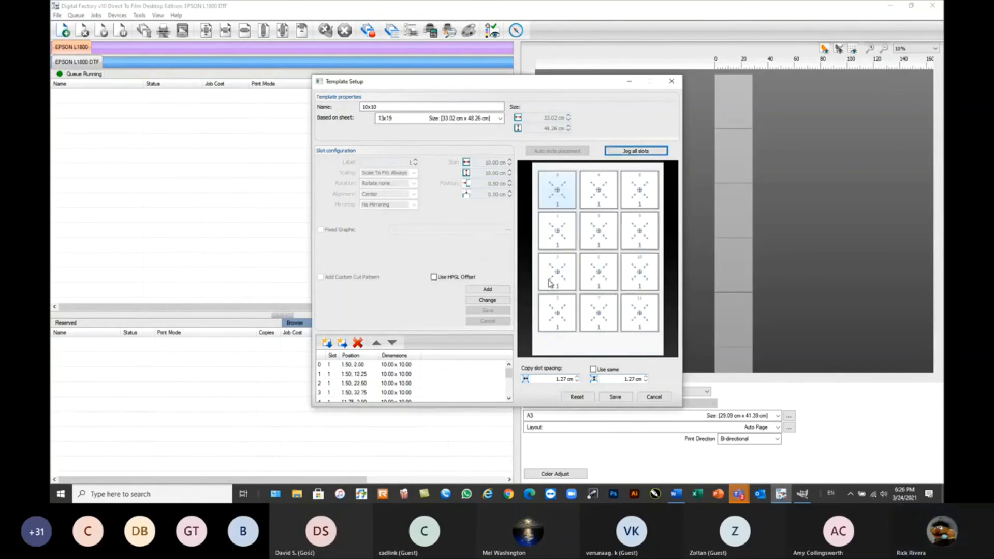
Jog all slots horizontally by -0.40 cm to center them better on the sheet.
left_click(636, 151)
left_click(560, 234)
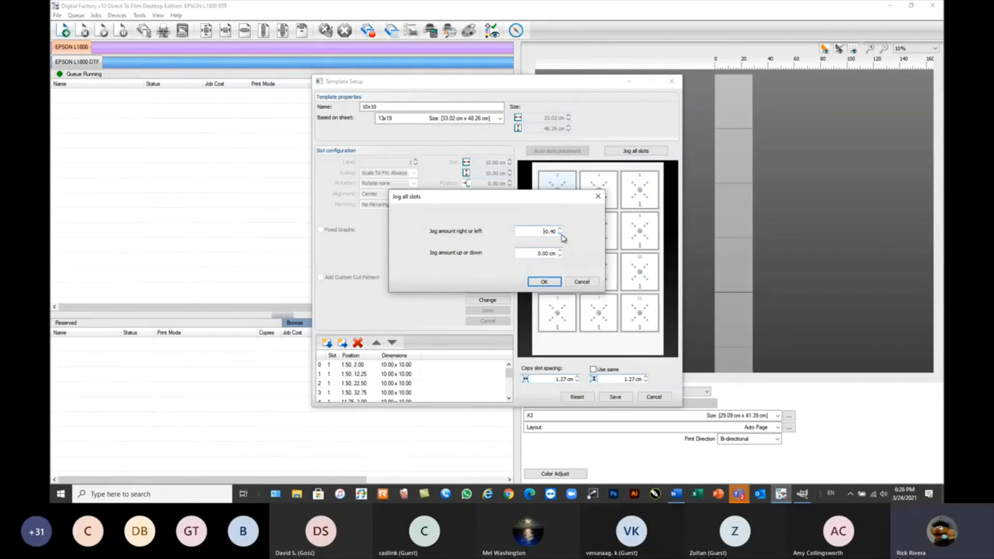
left_click(544, 282)
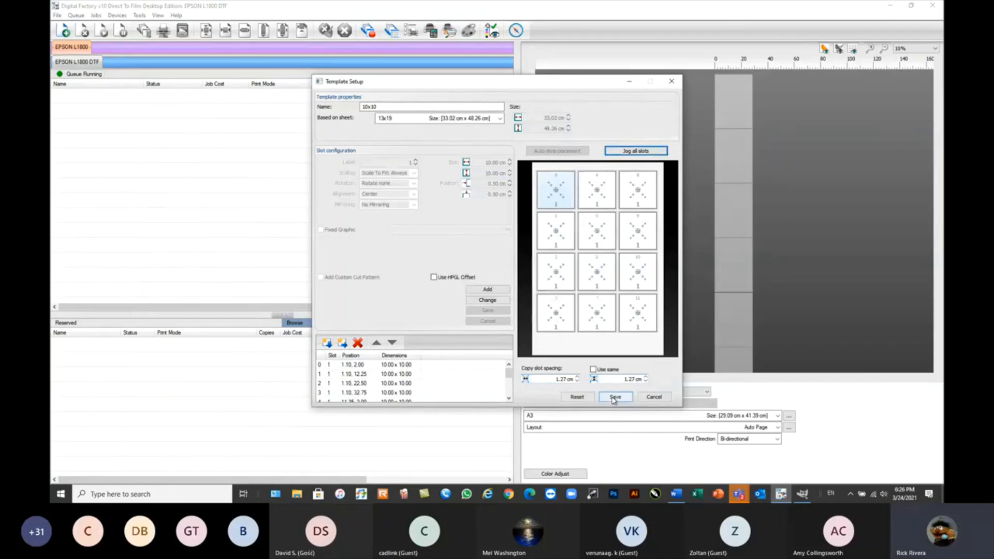
Rename the template 10x10 SAME, save it, and close the print media manager after locating it in the list.
left_click(414, 108)
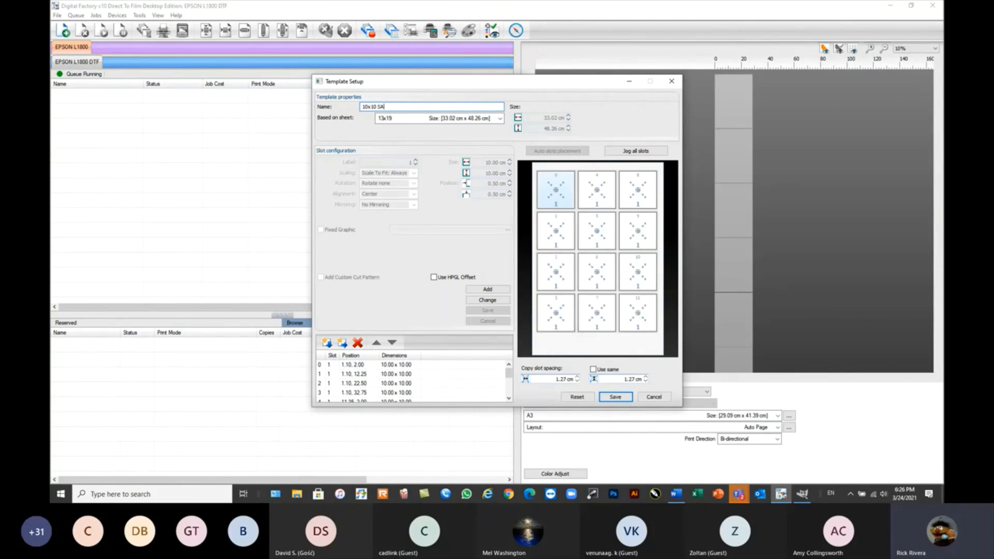
left_click(615, 397)
scroll(595, 277, "down", 4)
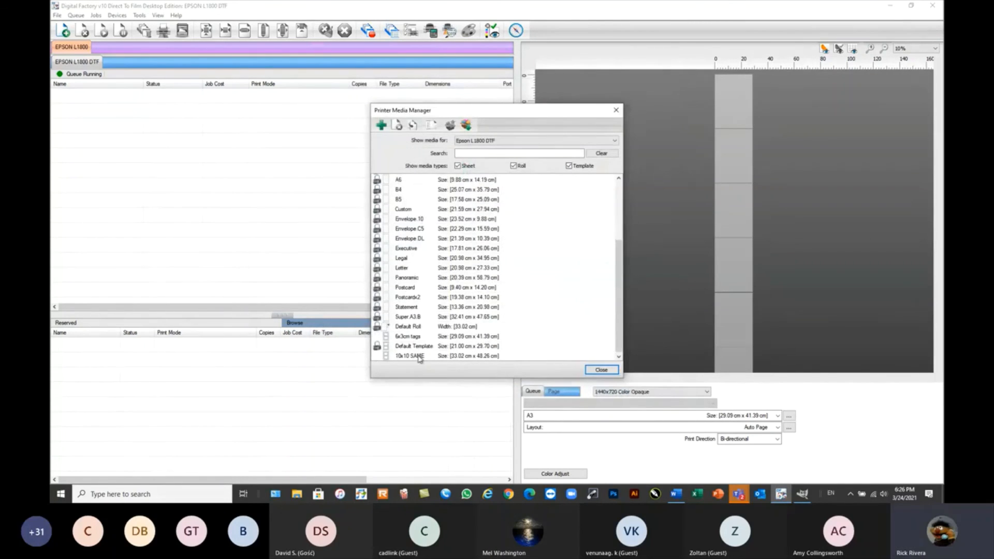
left_click(601, 370)
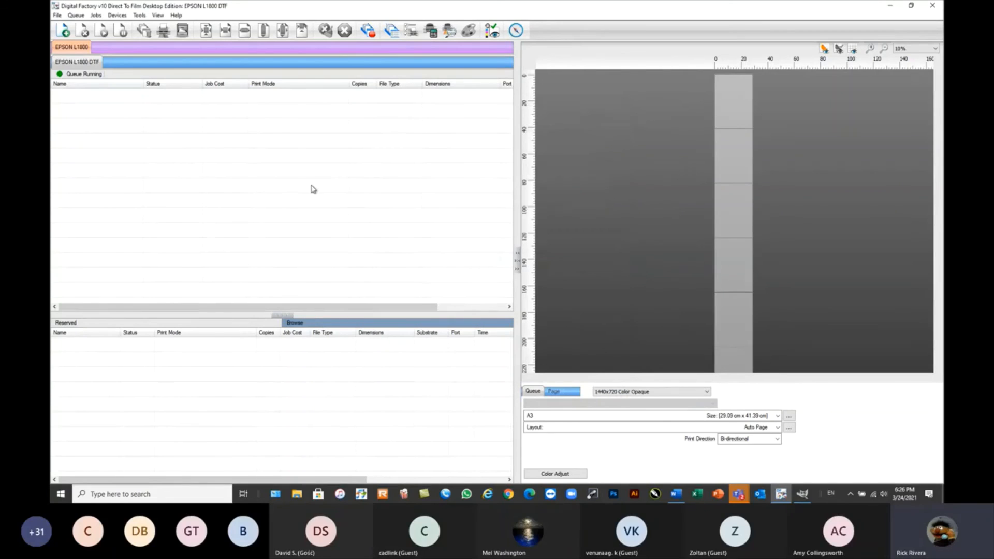
Set the EPSON L1800 DTF queue's media type to Template media and choose the 10x10 SAME template.
double_click(79, 63)
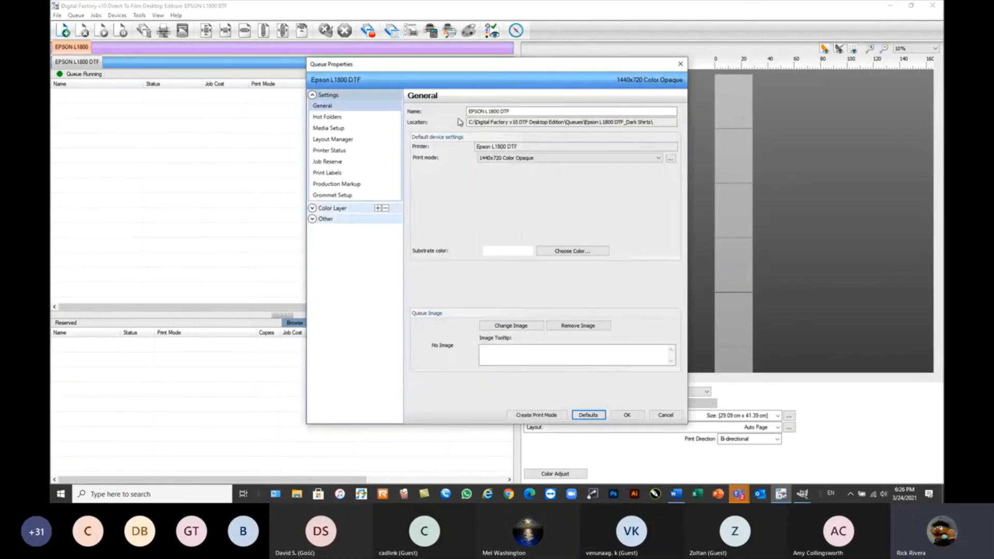
left_click(330, 129)
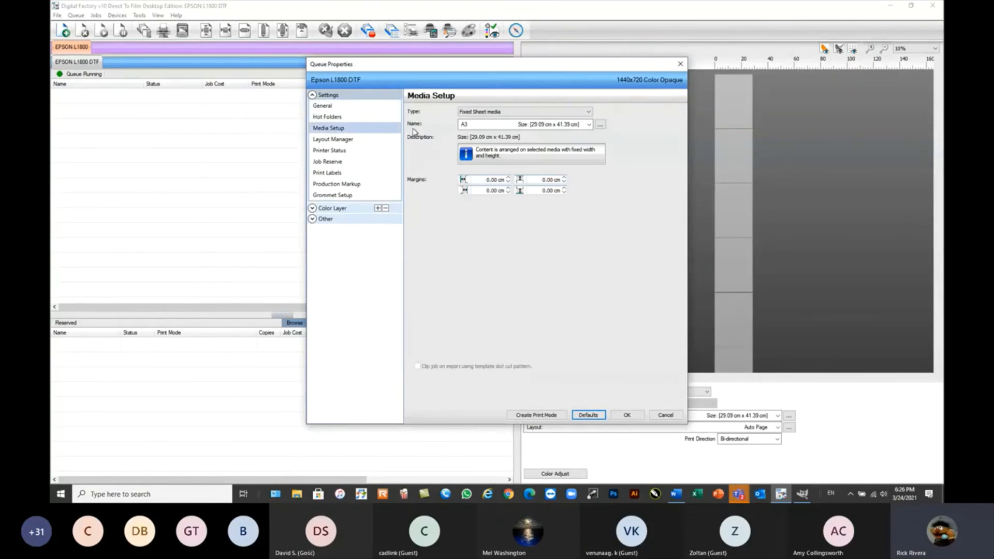
left_click(567, 112)
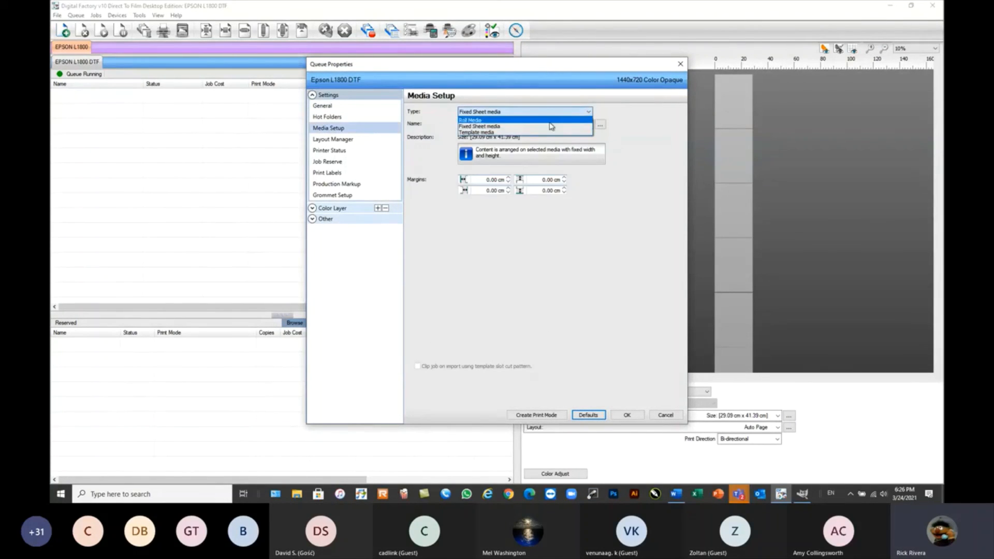
left_click(521, 133)
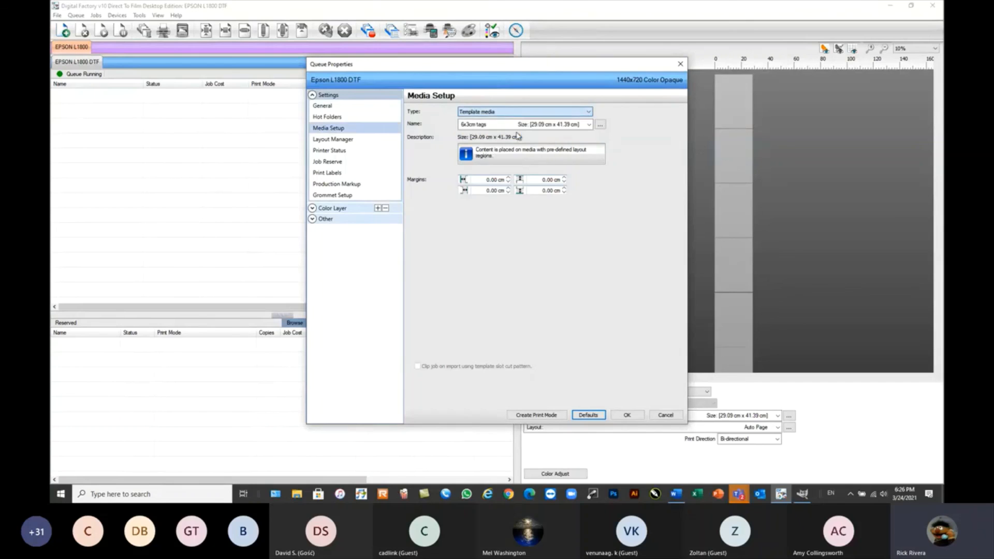
left_click(589, 124)
left_click(492, 160)
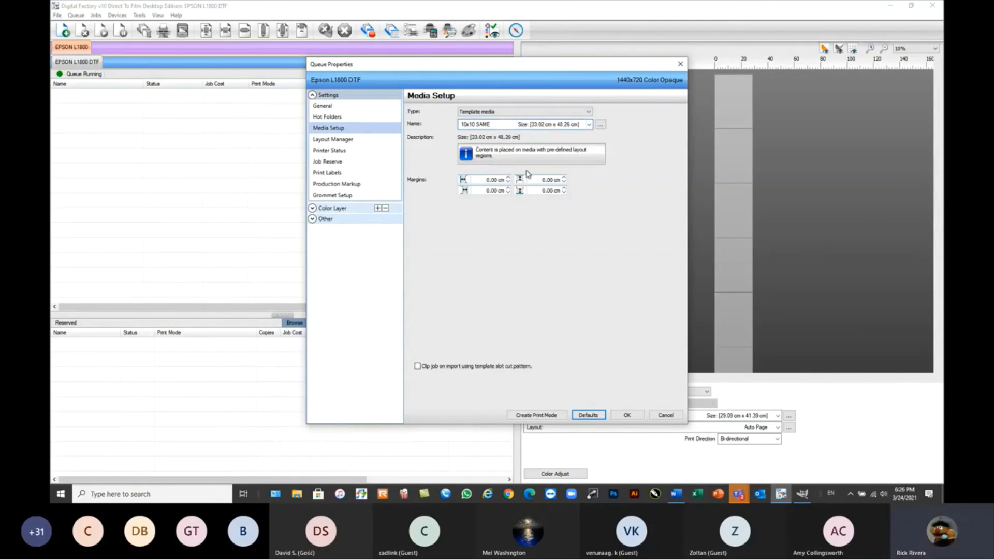
left_click(628, 416)
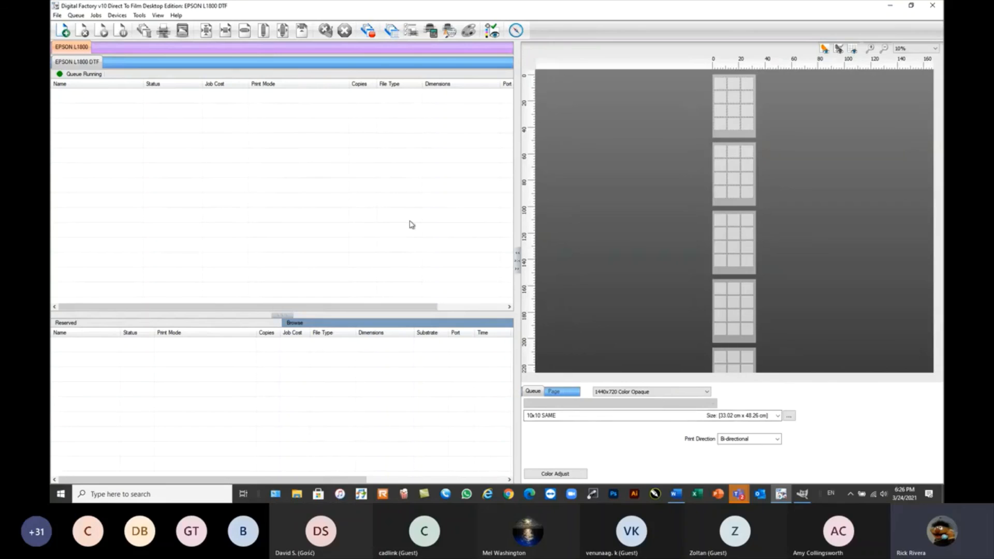
Show the layout preview in Single Page Mode and zoom it to fit.
left_click(157, 15)
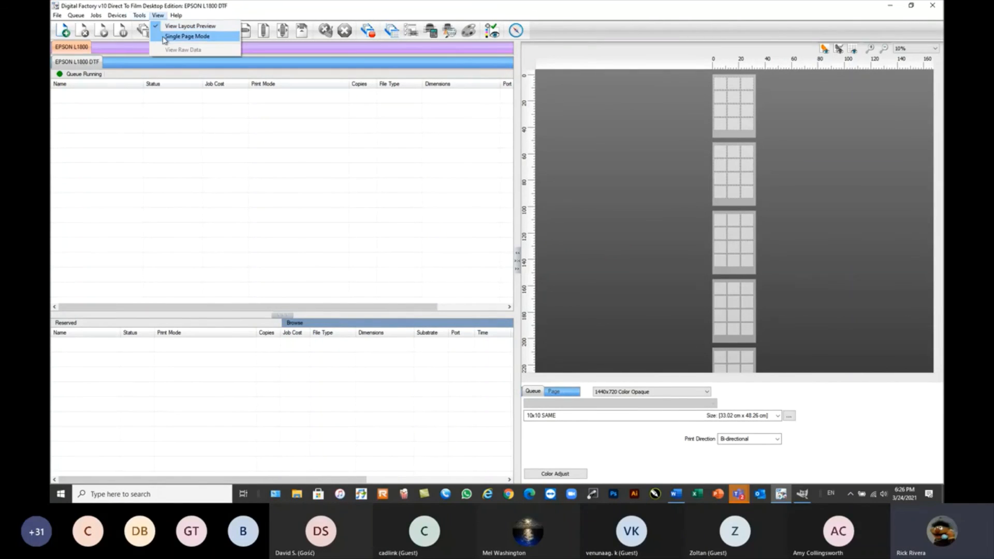
left_click(176, 39)
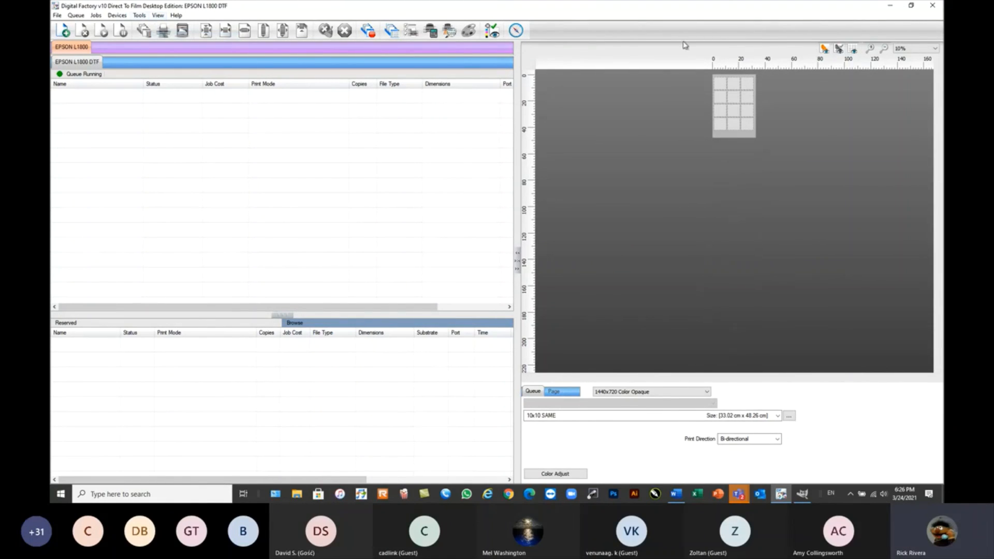
left_click(935, 48)
left_click(906, 56)
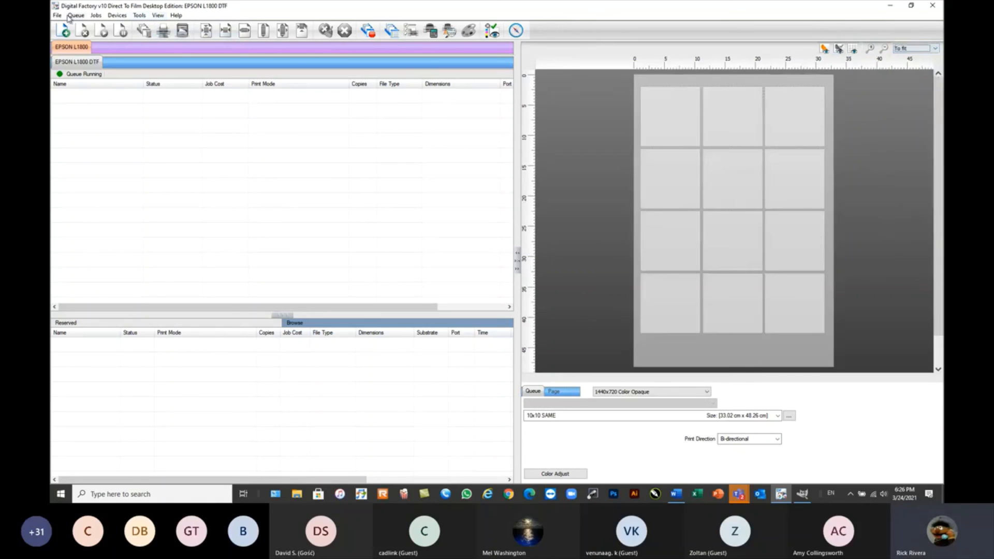
Import DDLM2.png with the Express option, select the job to preview it in the template slots, and remove it.
left_click(63, 30)
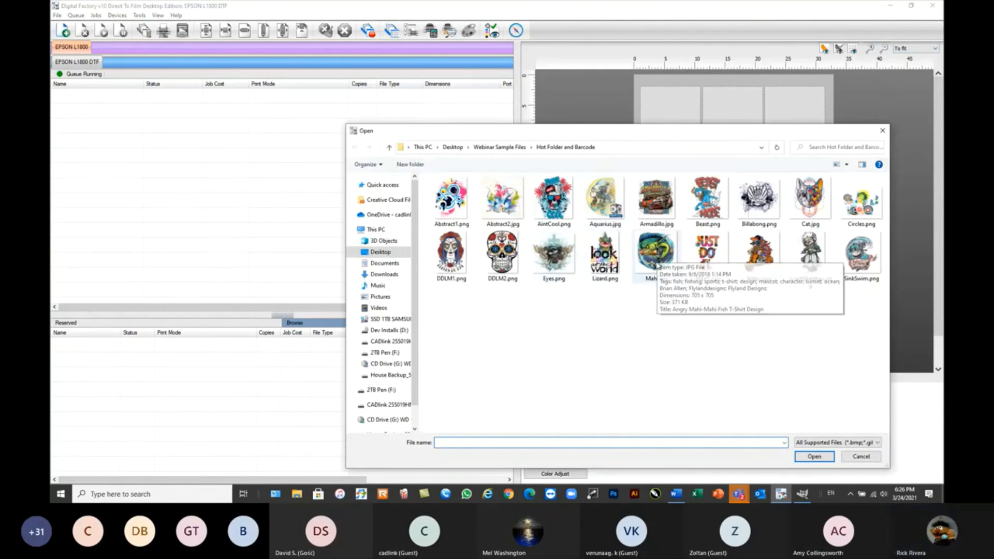
left_click(523, 269)
double_click(500, 253)
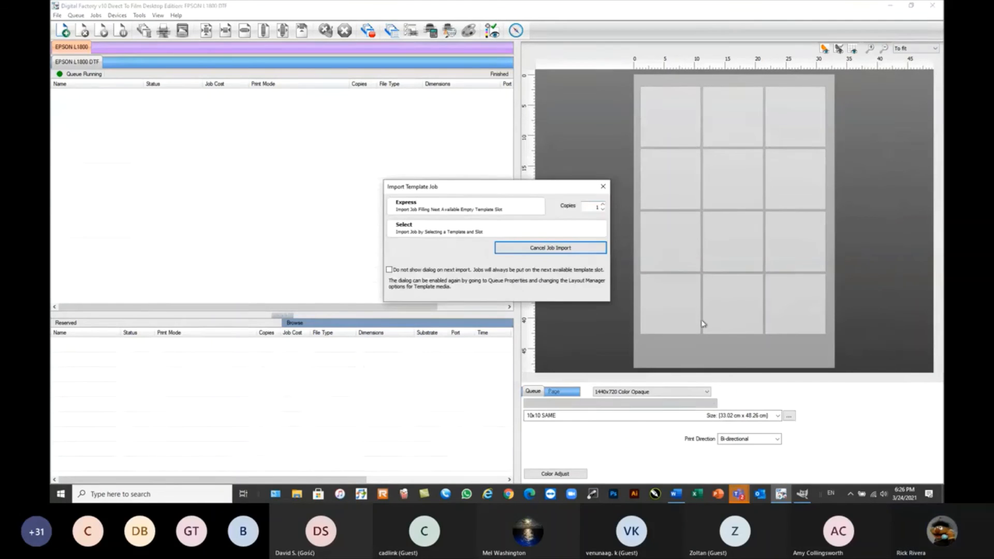
left_click(486, 210)
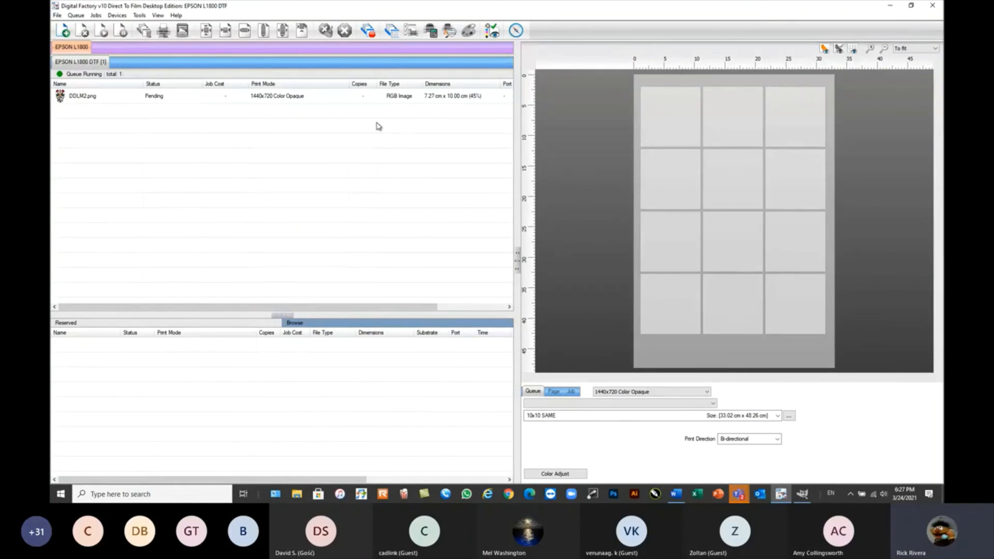
left_click(125, 97)
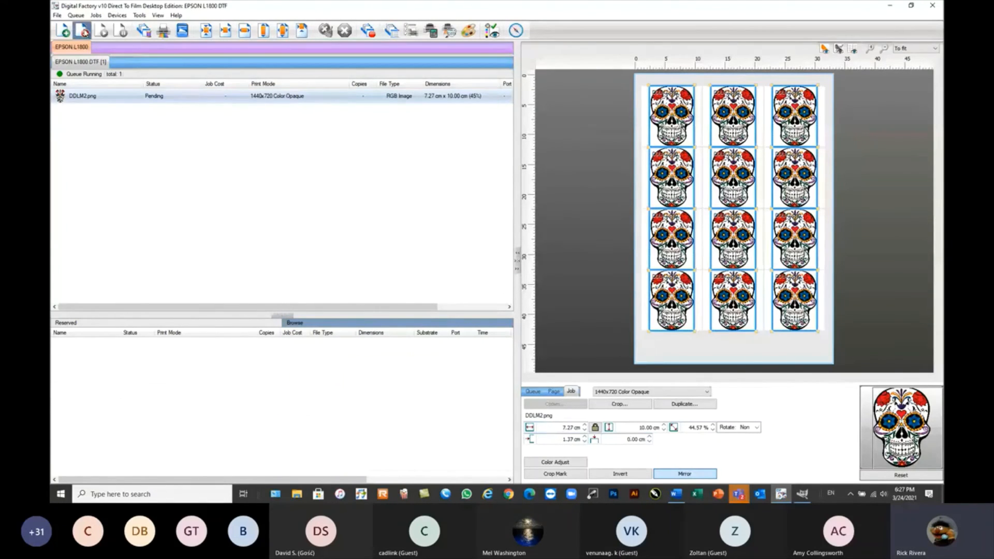
left_click(83, 32)
Import Mahi.jpg into the template slots and remove the job from the queue.
left_click(65, 31)
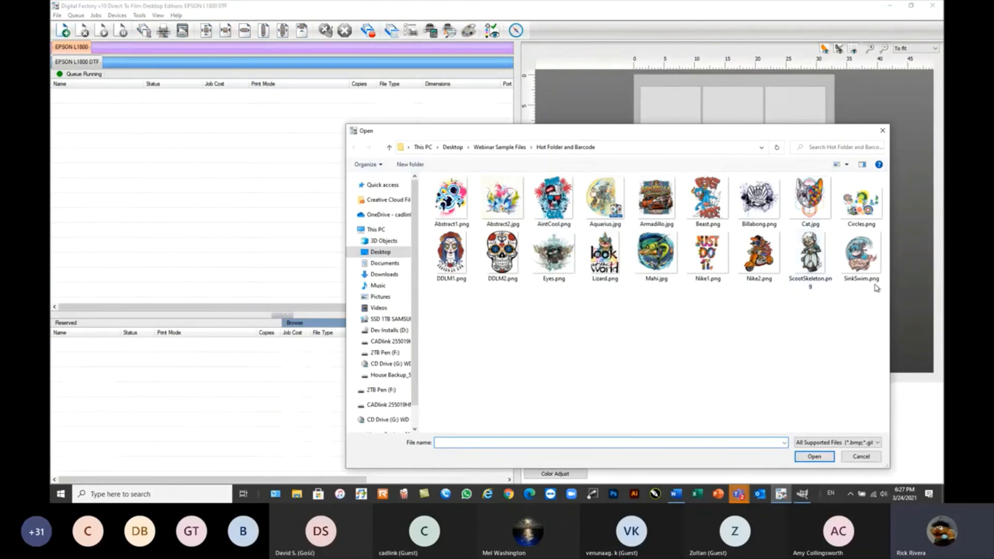
left_click(658, 254)
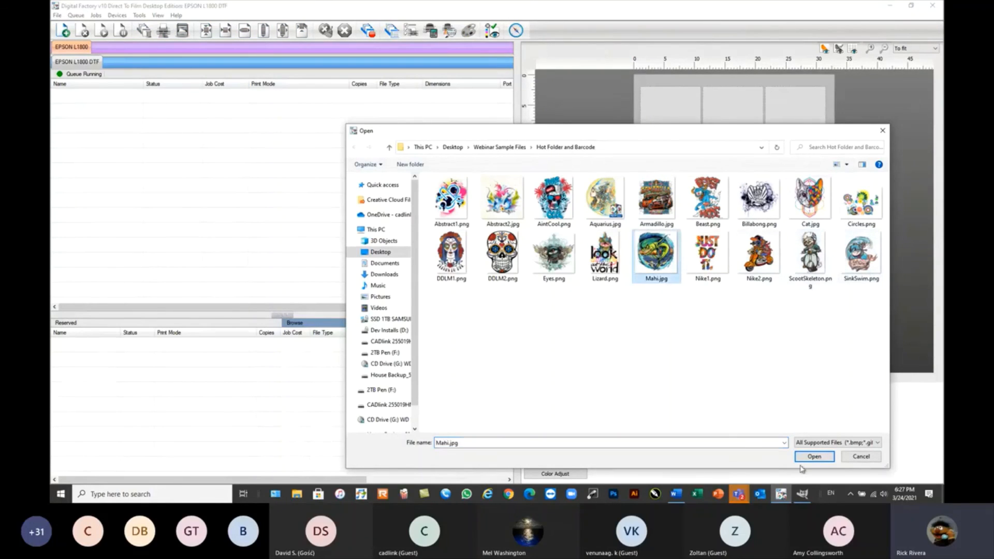
left_click(815, 456)
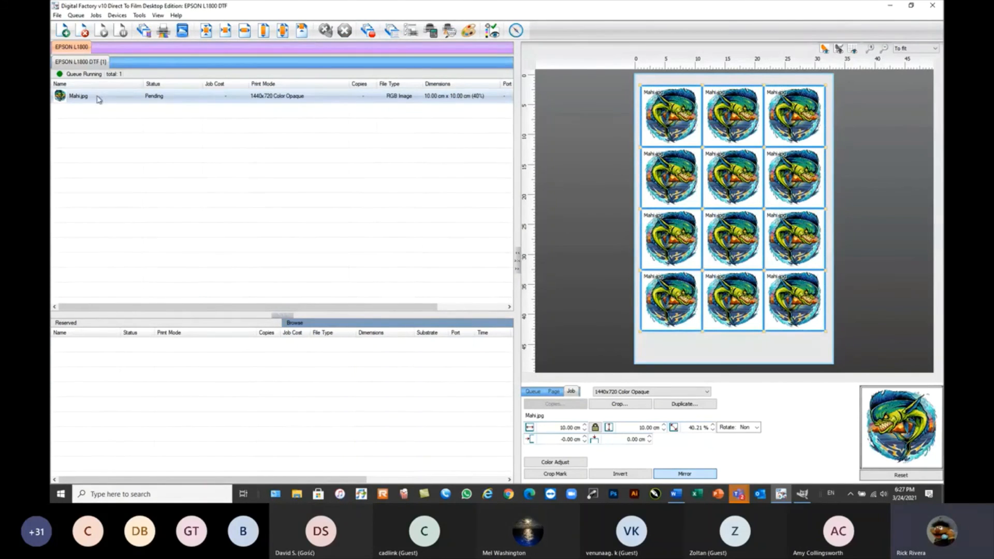
left_click(83, 34)
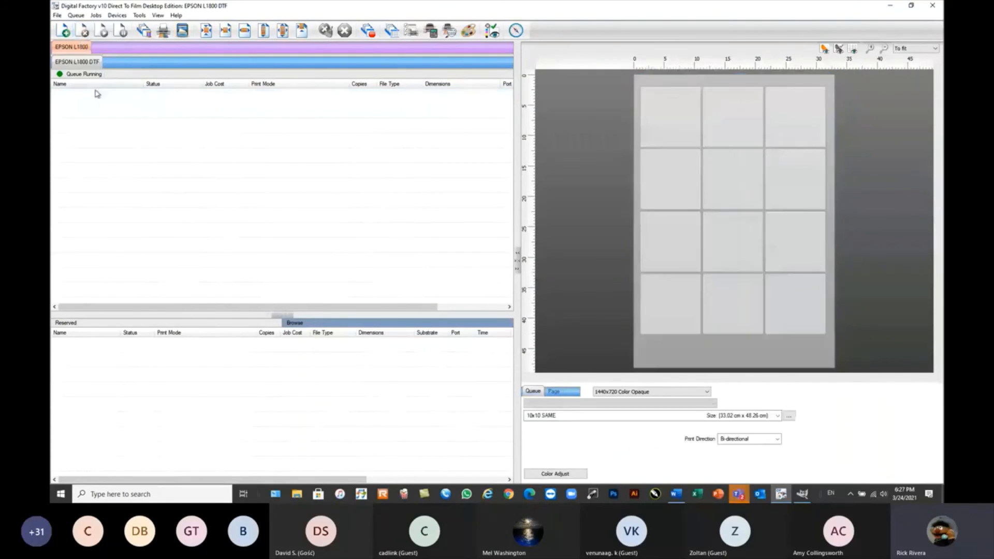
left_click(62, 30)
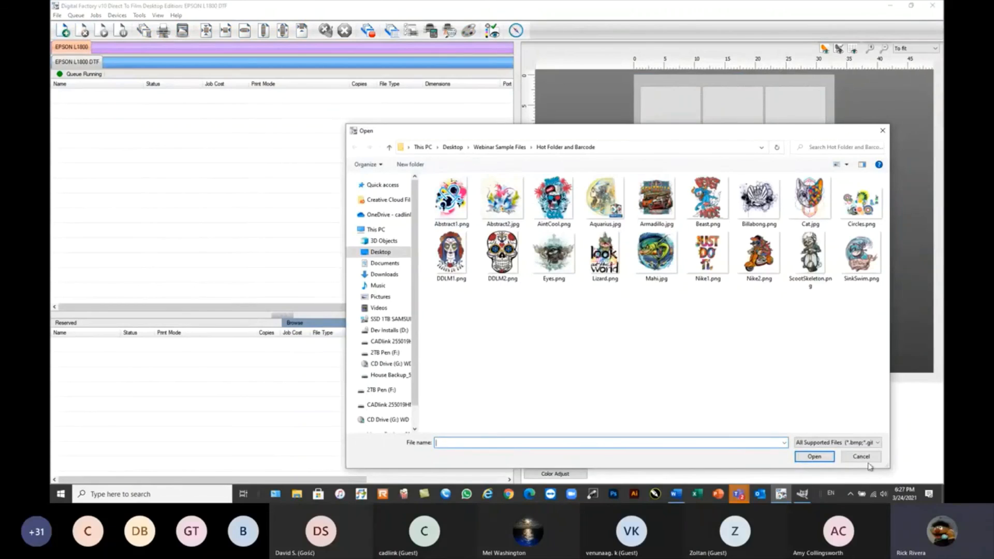
left_click(868, 461)
Open the print media manager and review the slot setup of the 10x10 SAME template without changing it.
left_click(117, 15)
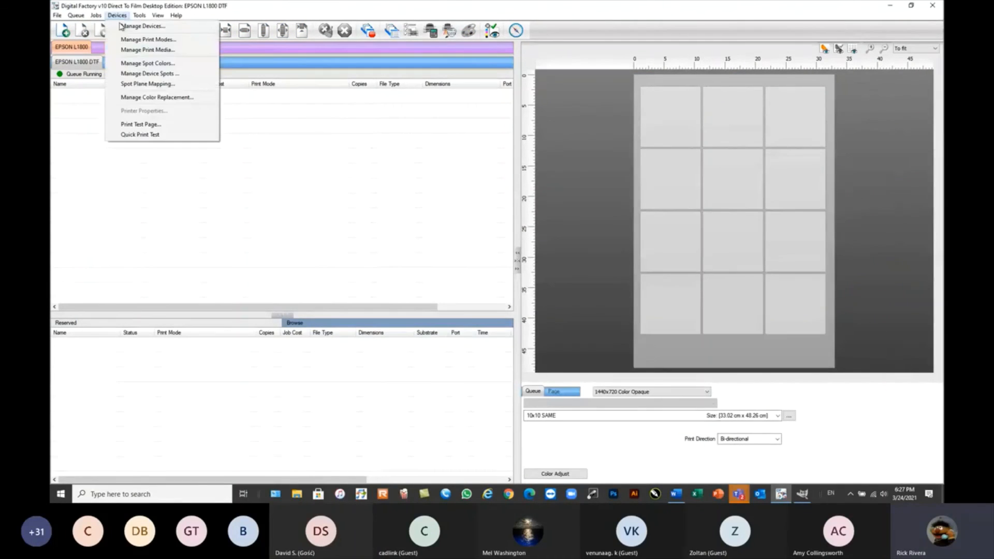
left_click(138, 50)
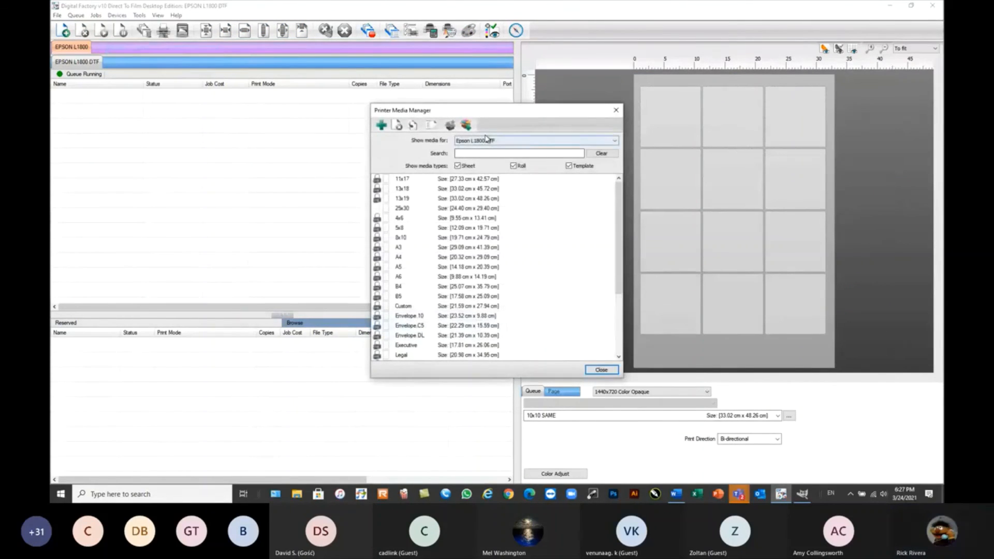
left_click(381, 125)
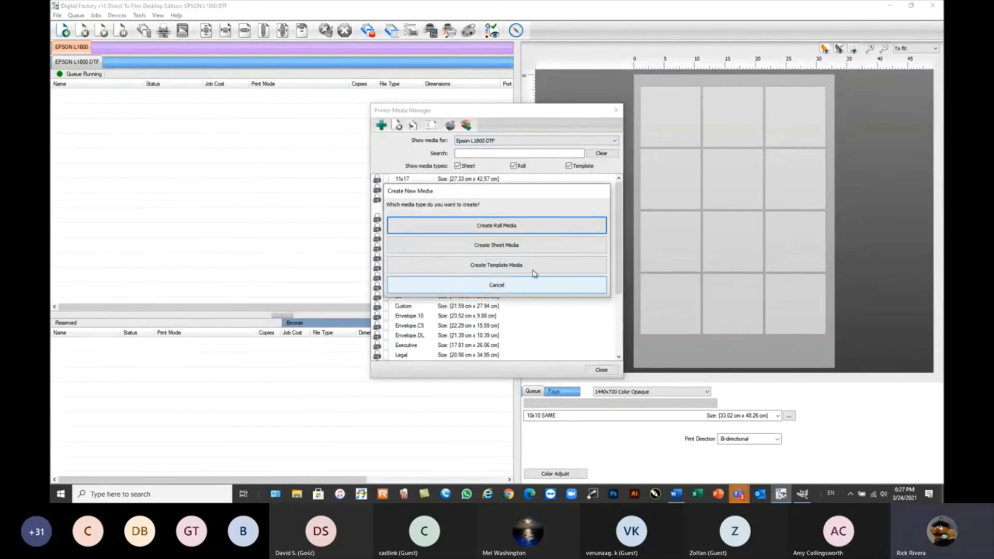
left_click(556, 290)
scroll(596, 311, "down", 5)
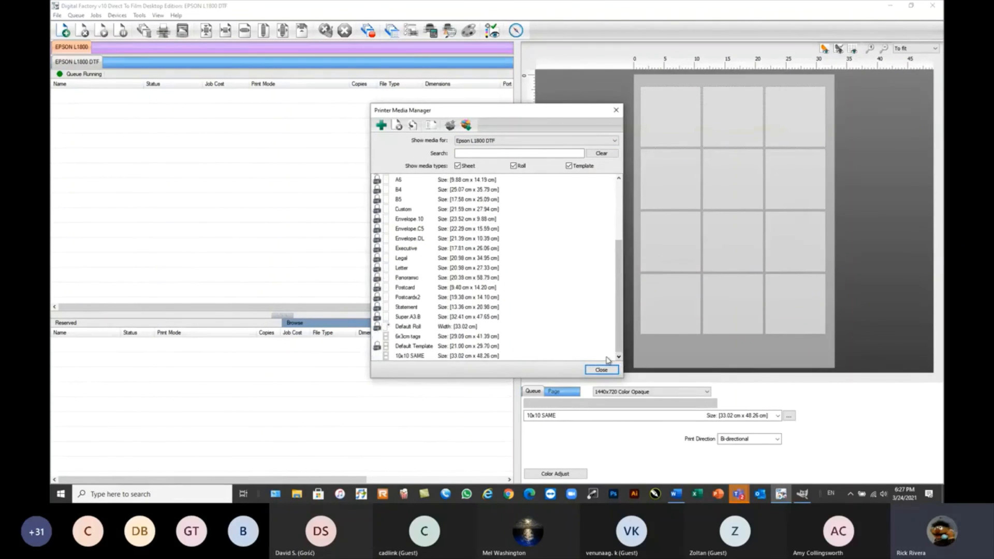
double_click(438, 356)
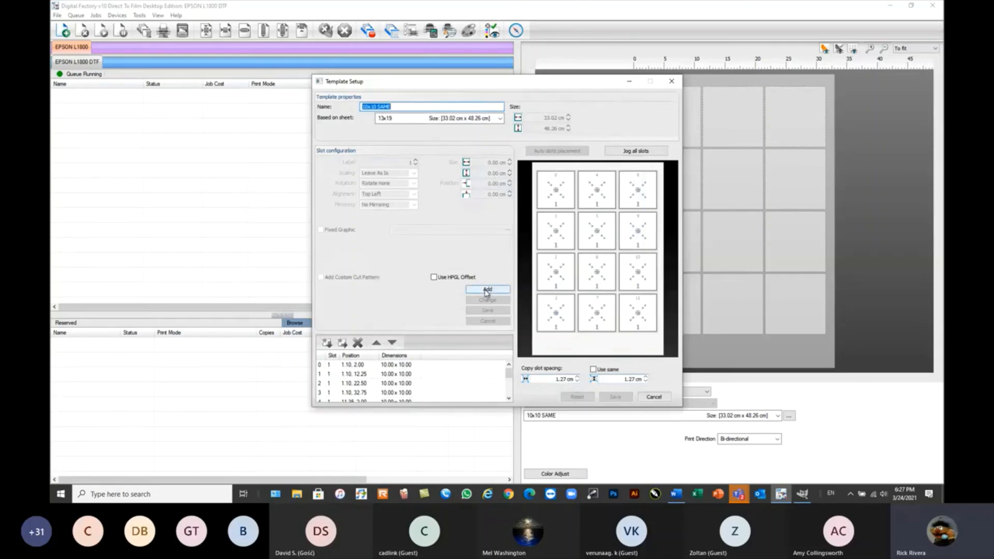
left_click(655, 398)
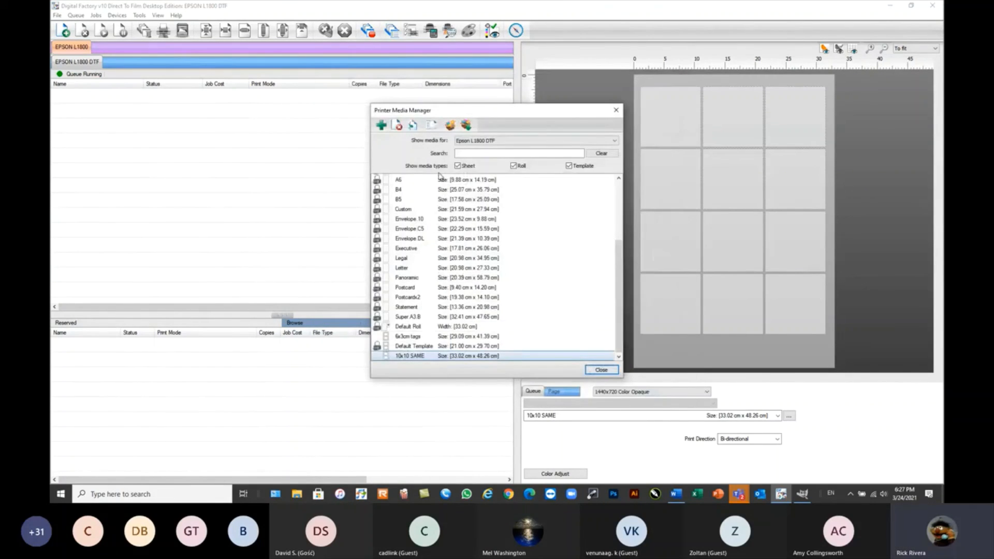
Create a new template media named 10x10 Multi based on the 13x19 sheet.
left_click(381, 125)
left_click(500, 268)
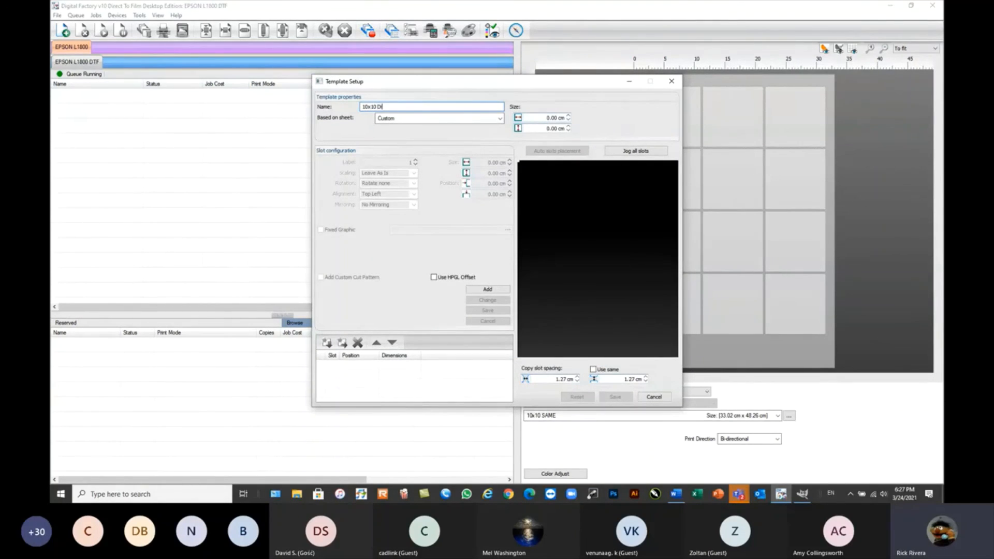
type("10x10 Mult")
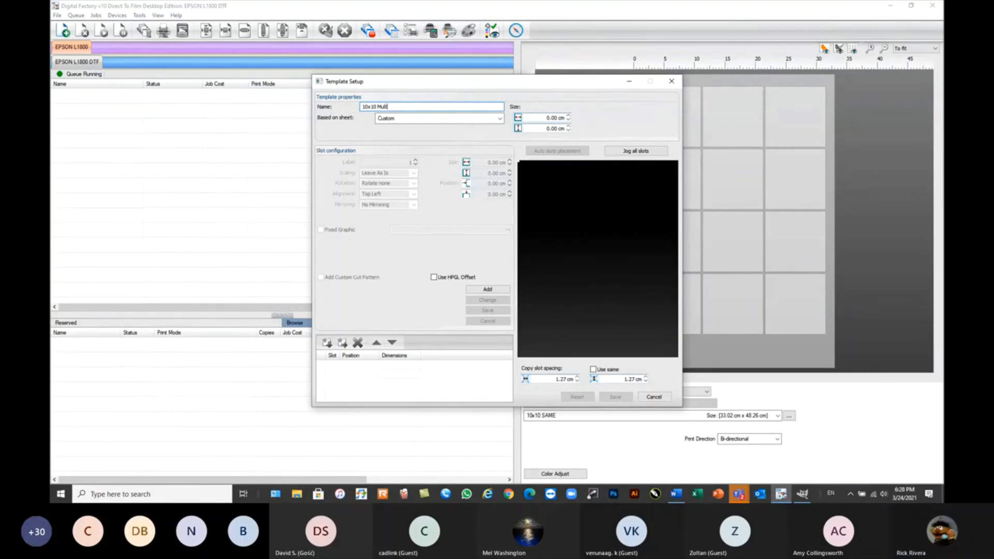
left_click(499, 118)
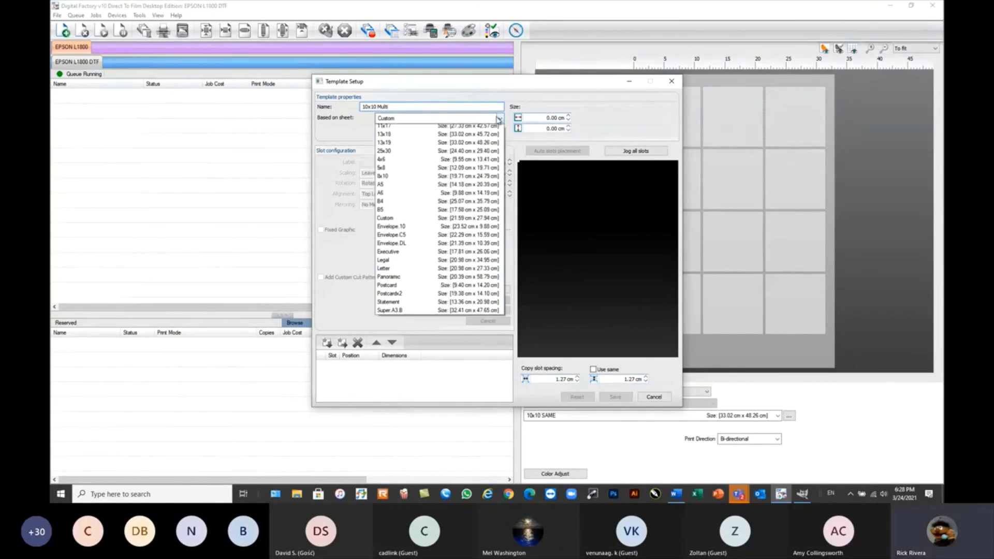
left_click(452, 155)
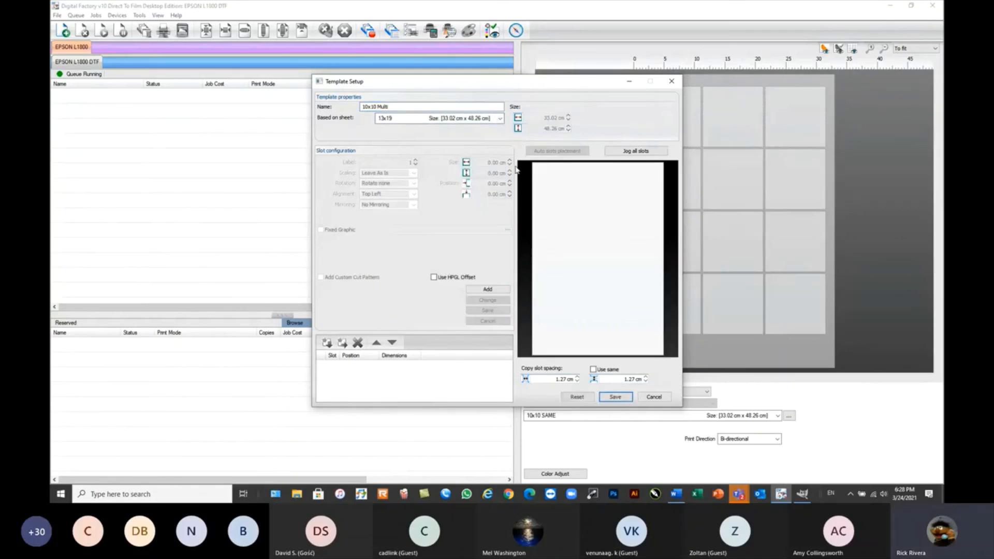
Add a 10 x 10 cm slot with scaling Scale To Fit: Always and Center alignment, and save it.
left_click(479, 288)
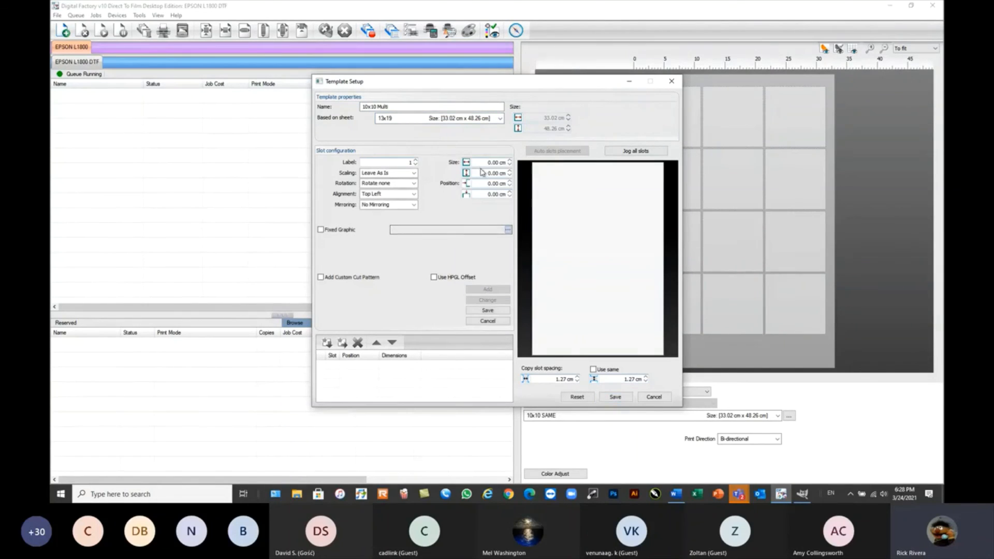
type("10")
key("Tab")
type("10")
key("Tab")
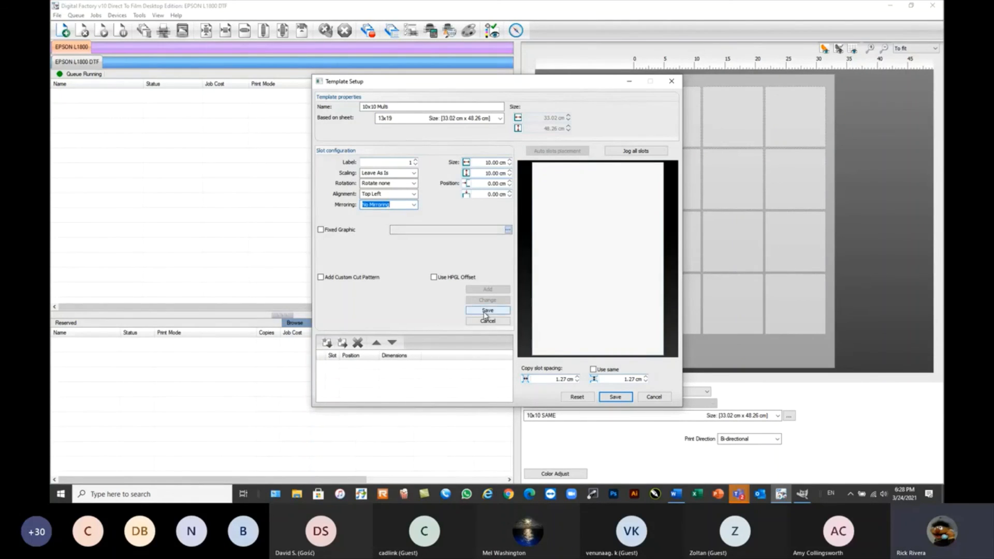
left_click(388, 173)
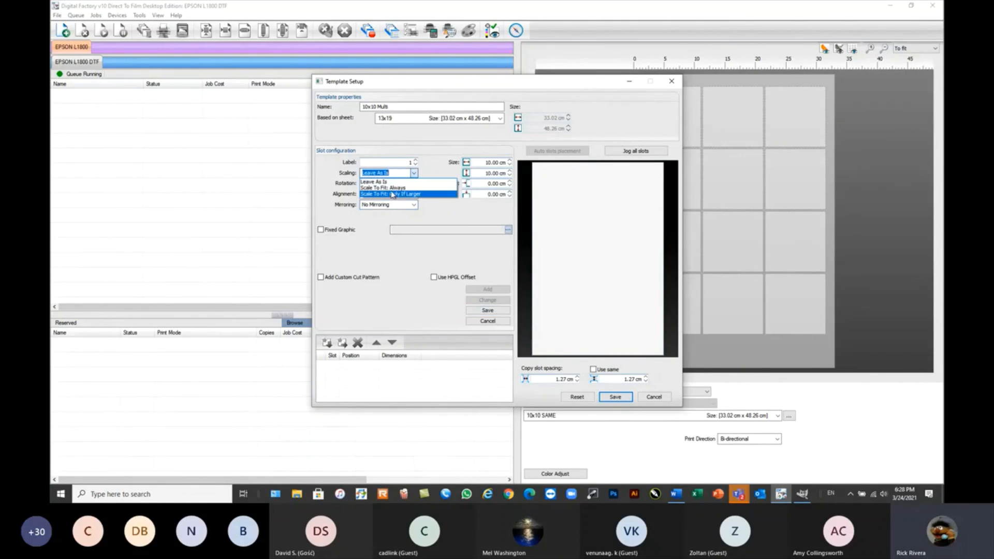
left_click(386, 187)
left_click(414, 193)
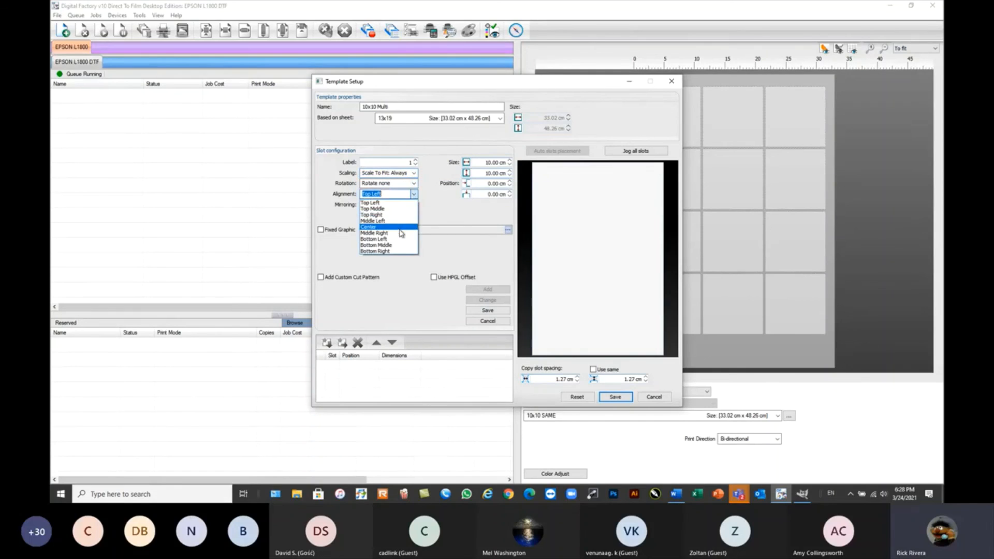
left_click(400, 229)
left_click(485, 311)
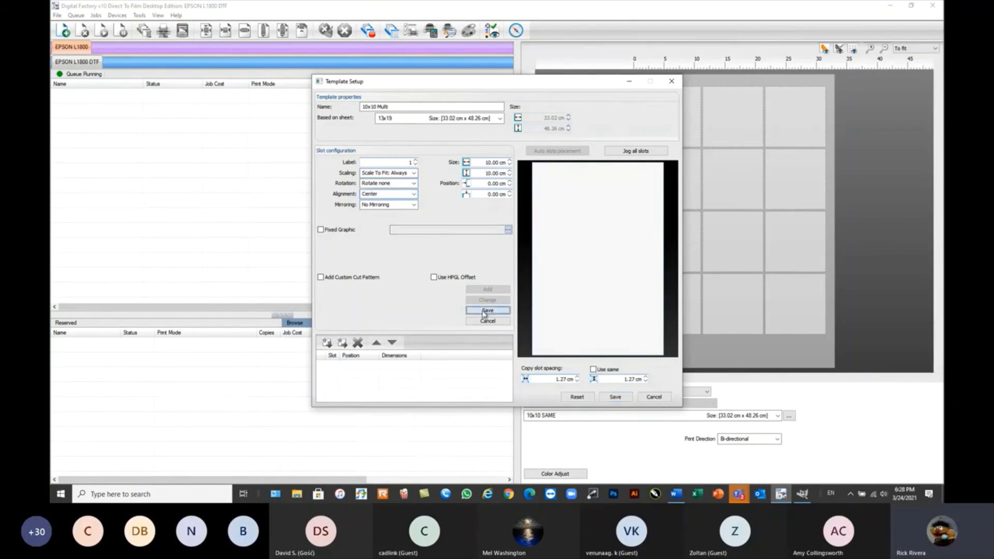
Fill the template page with incrementally numbered slots at zero spacing, and jog all slots 1 cm horizontally and 2 cm vertically.
left_click(558, 151)
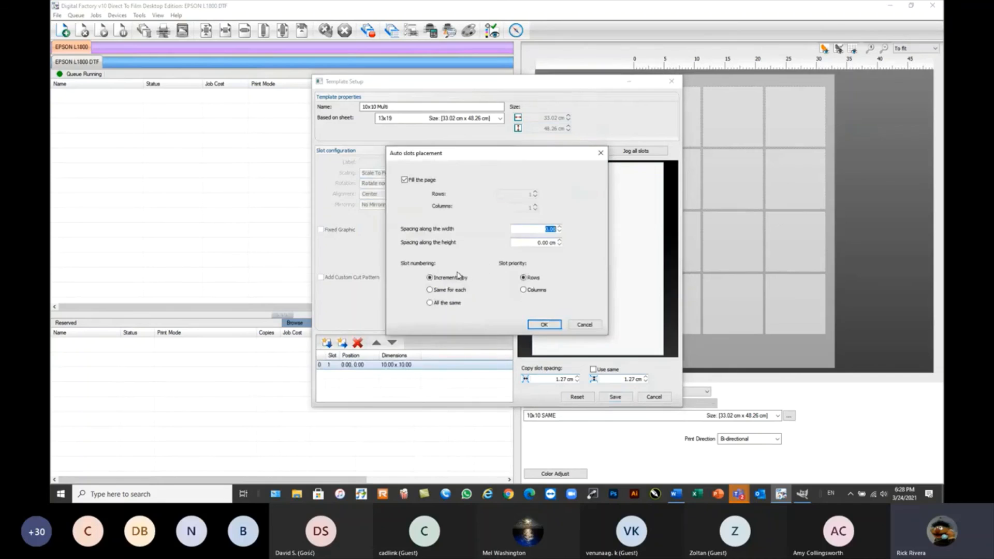
left_click(545, 325)
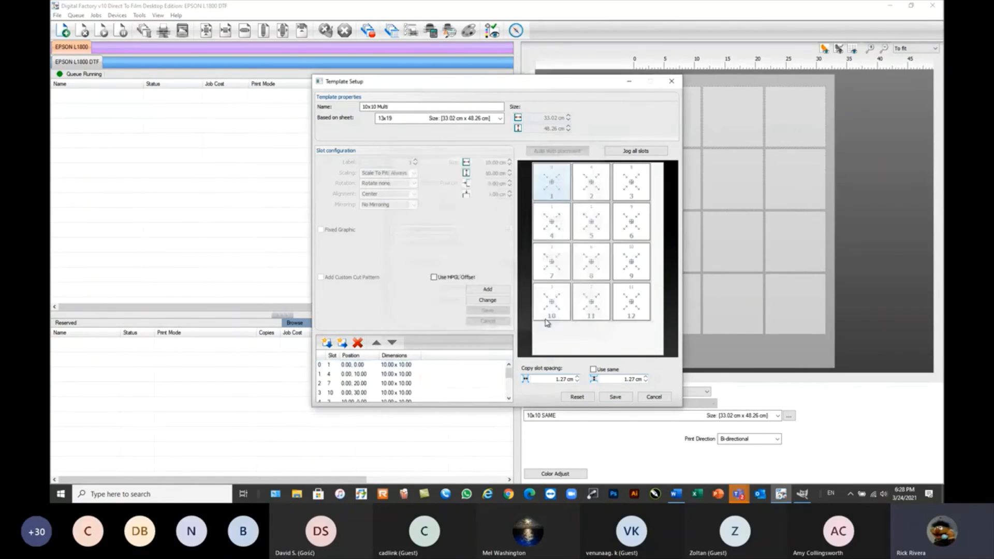
left_click(636, 150)
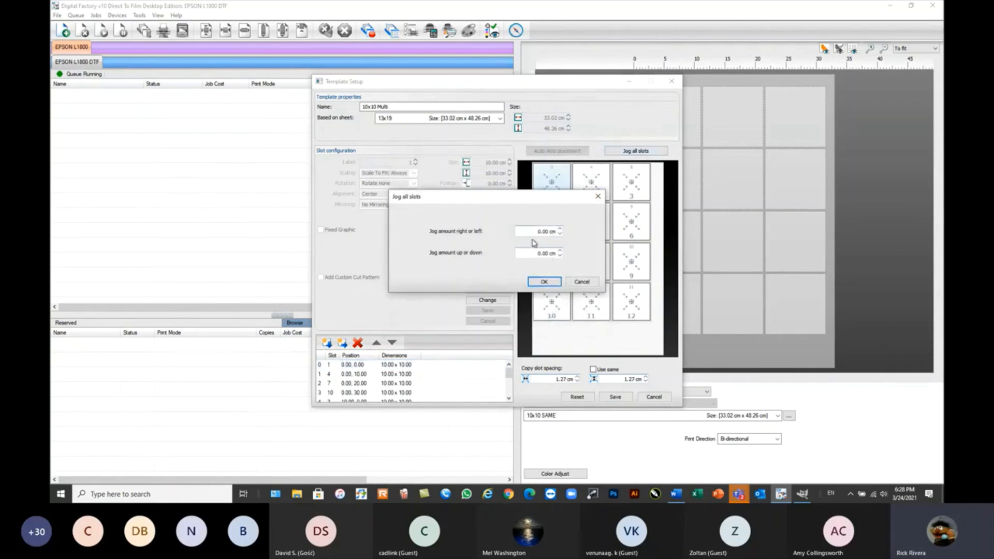
type("1")
key("Tab")
type("2")
left_click(548, 282)
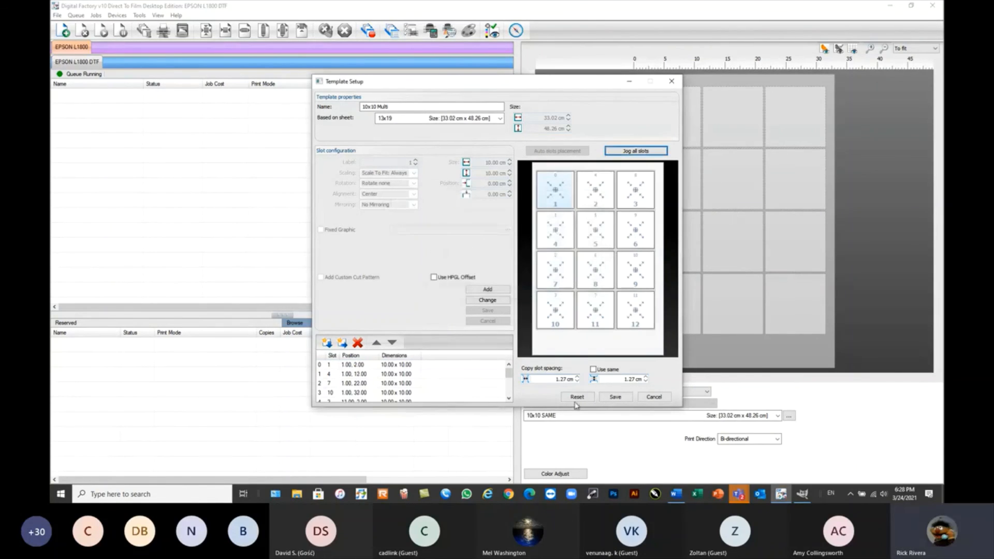
Save the 10x10 Multi template, close the media manager, and choose 10x10 Multi as the queue's media.
left_click(616, 397)
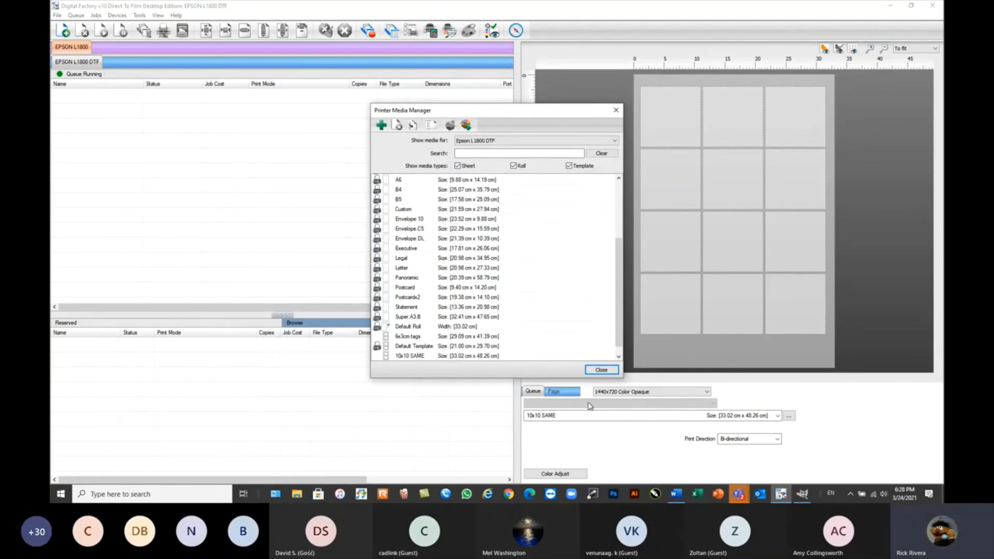
left_click(602, 369)
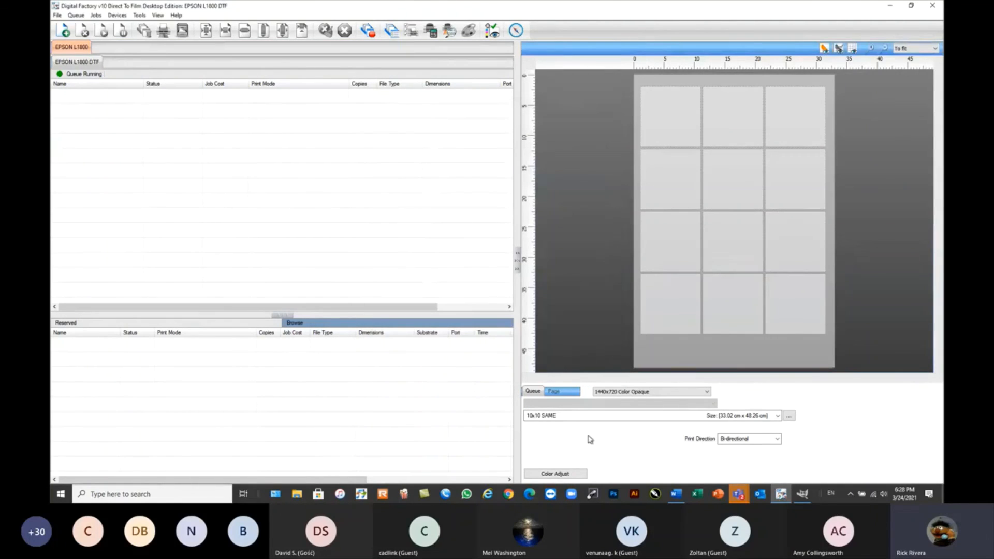
left_click(594, 415)
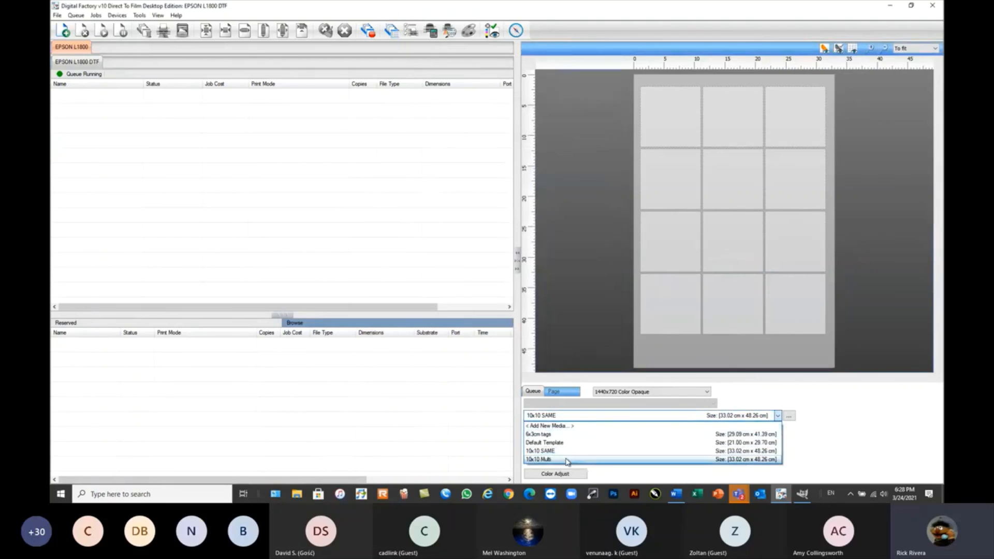
left_click(573, 458)
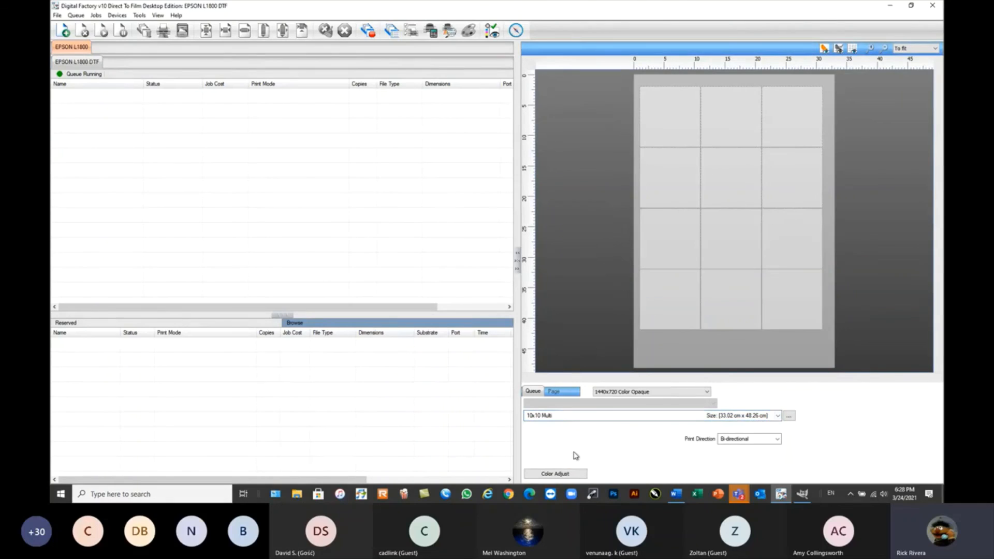
Import twelve images from the Hot Folder and Barcode folder: Abstract1.png through Beast.png and DDLM1.png through Nike1.png.
left_click(63, 30)
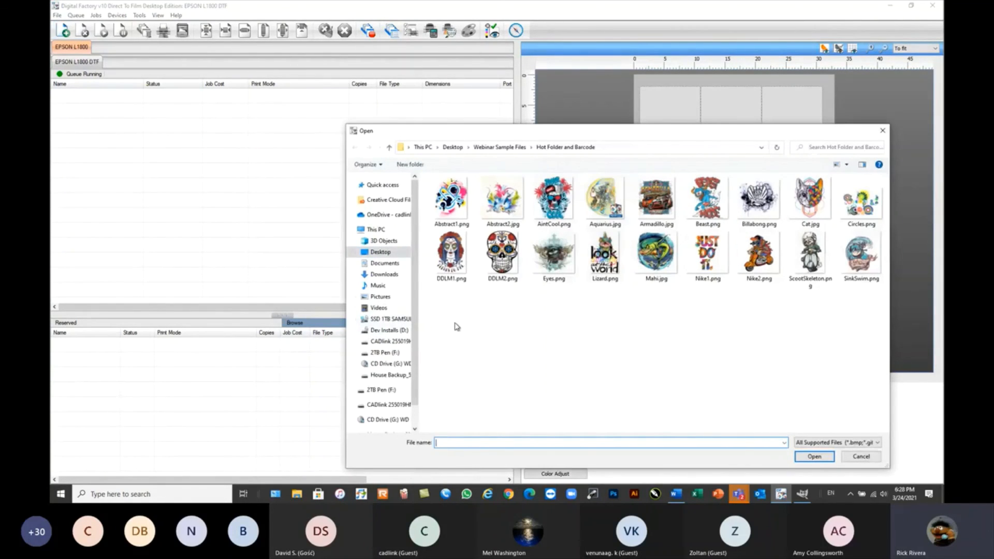
left_click_drag(441, 303, 626, 392)
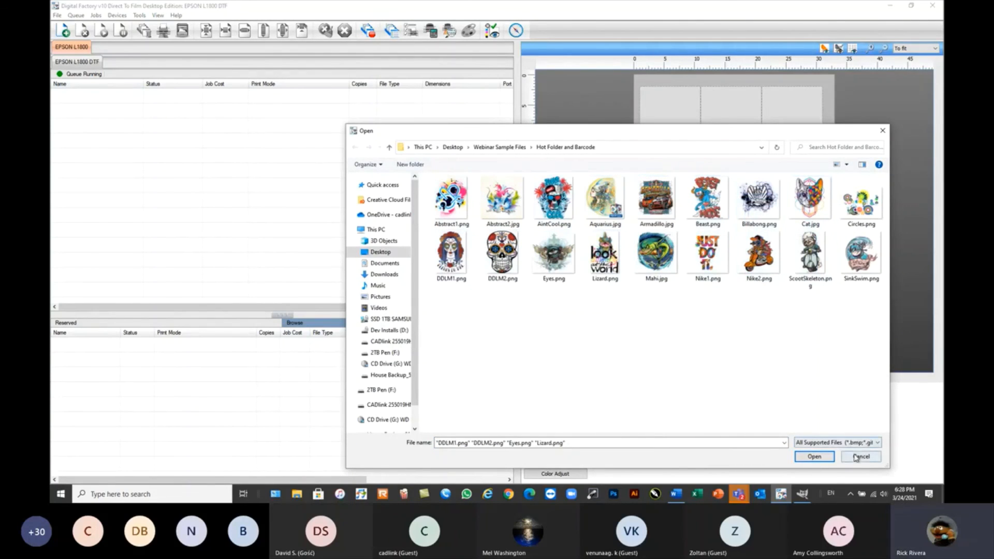
left_click_drag(700, 139, 570, 101)
left_click_drag(314, 274, 584, 150)
left_click(684, 418)
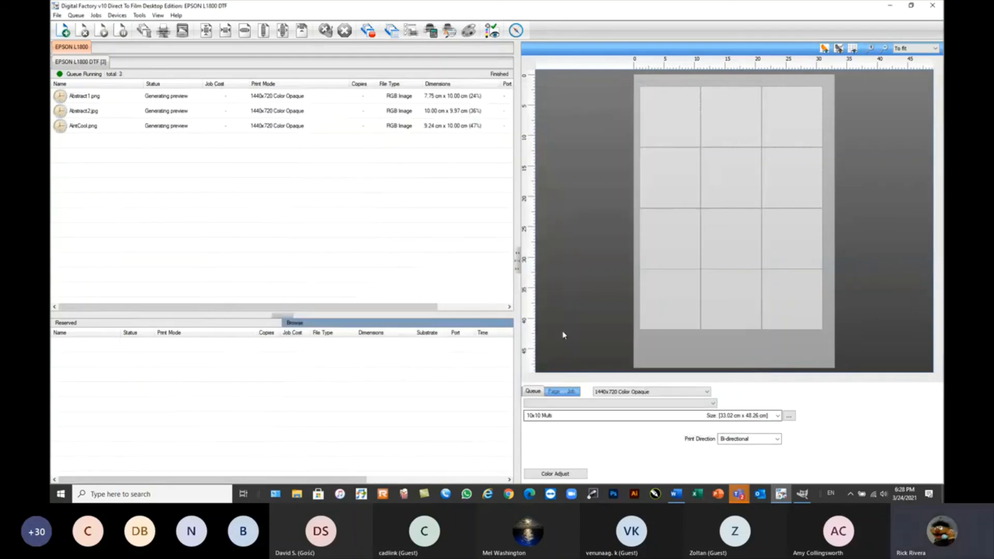
Select all twelve imported jobs and remove them from the queue.
left_click(176, 98)
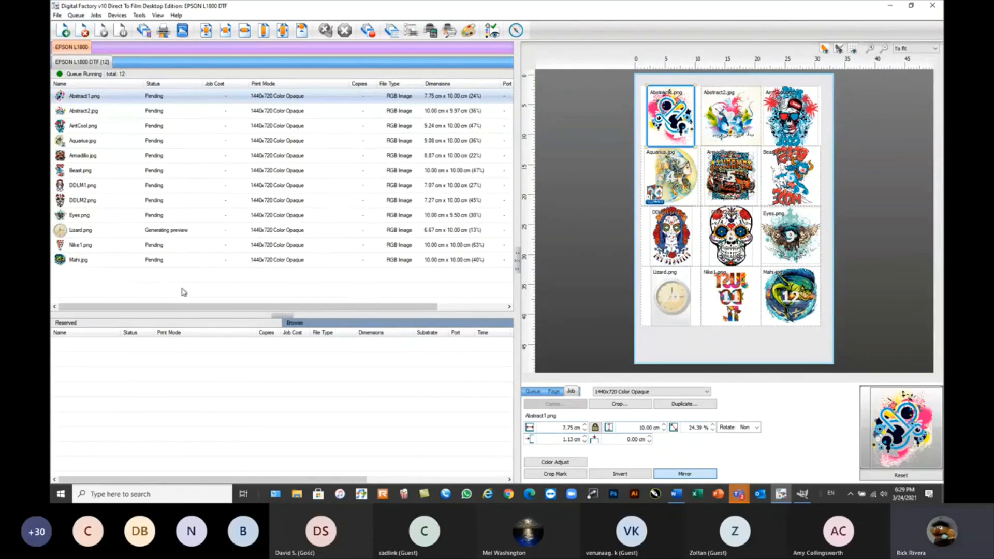
left_click_drag(212, 288, 94, 92)
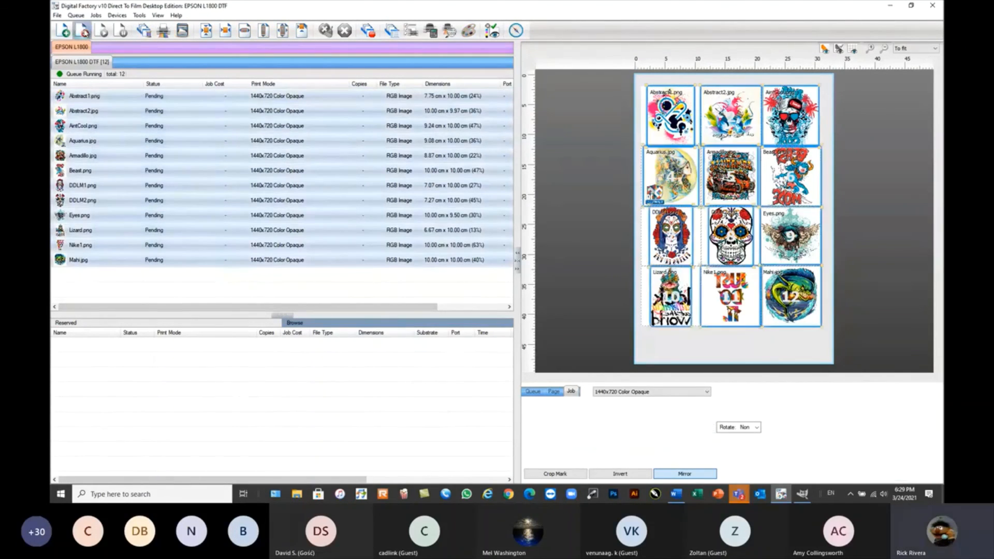
left_click(82, 31)
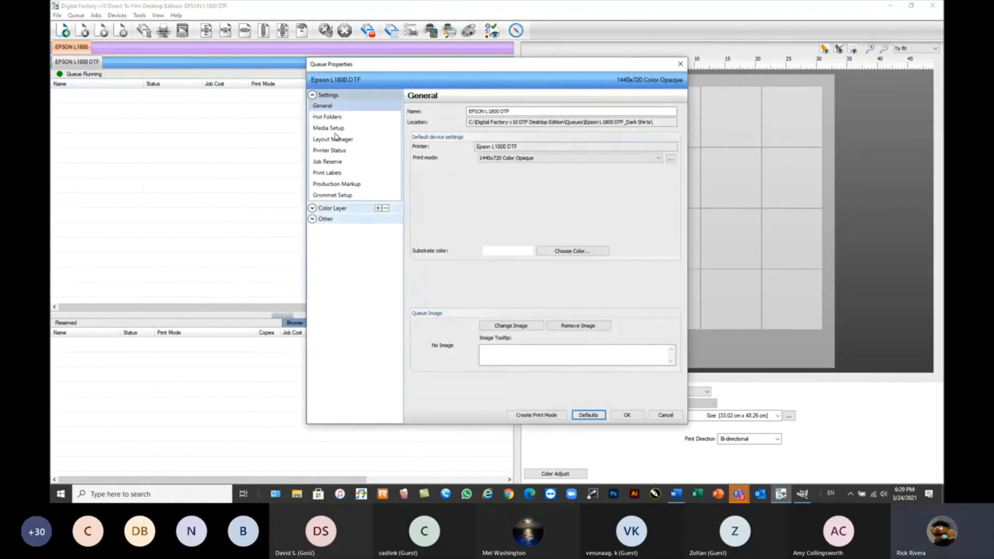
Set the queue's media type to Fixed Sheet media in the queue properties, and choose the A3 sheet for the page.
left_click(331, 128)
left_click(487, 124)
left_click(489, 130)
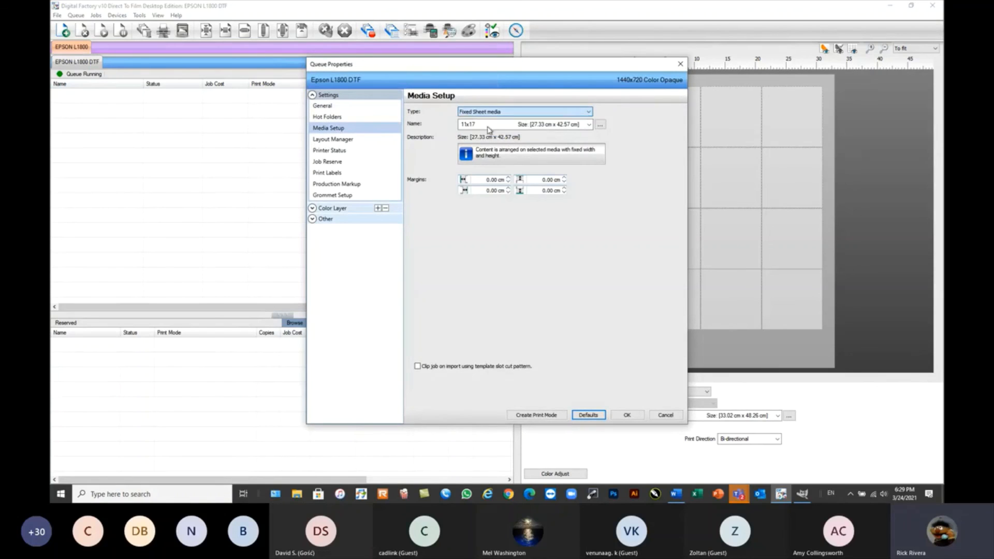
left_click(543, 126)
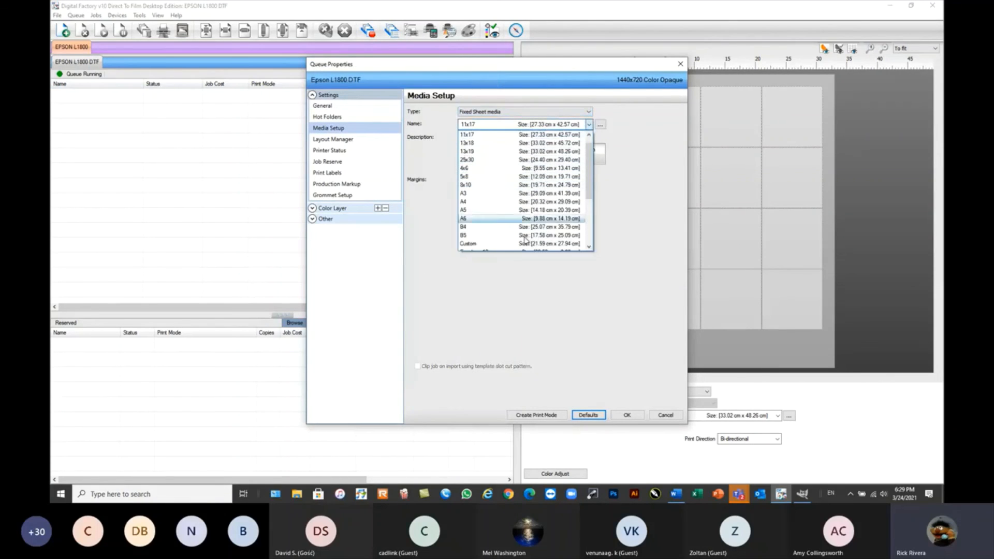
scroll(526, 243, "down", 2)
left_click(592, 318)
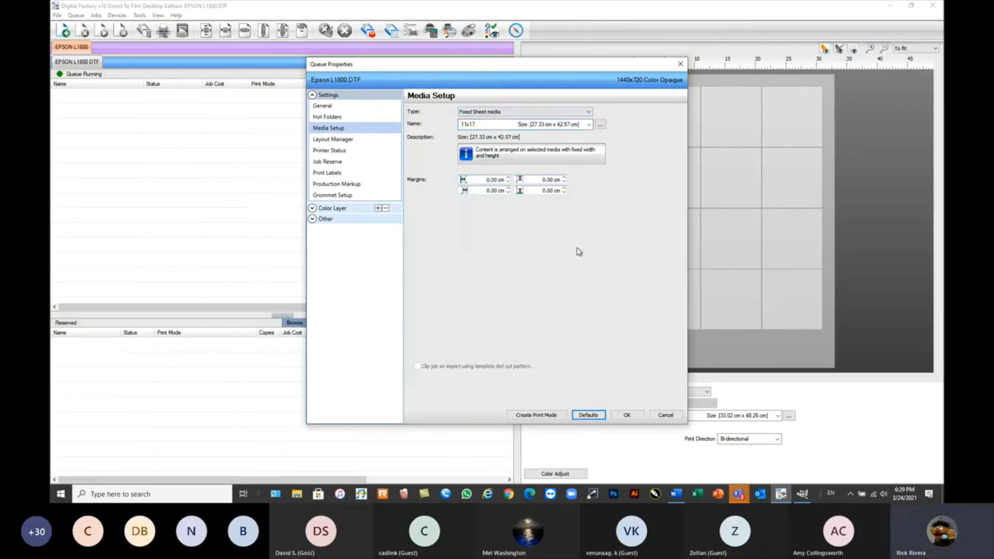
left_click(628, 415)
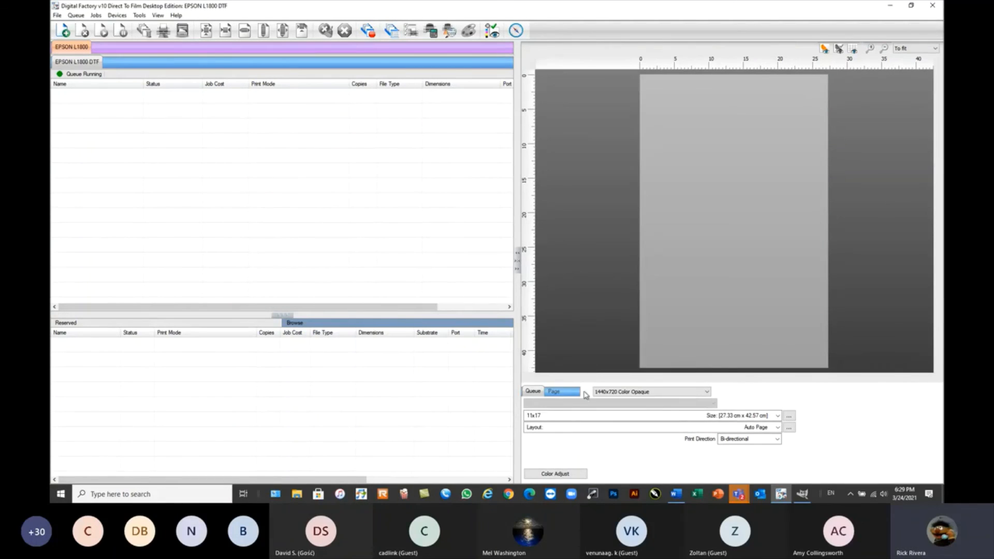
left_click(572, 416)
left_click(532, 265)
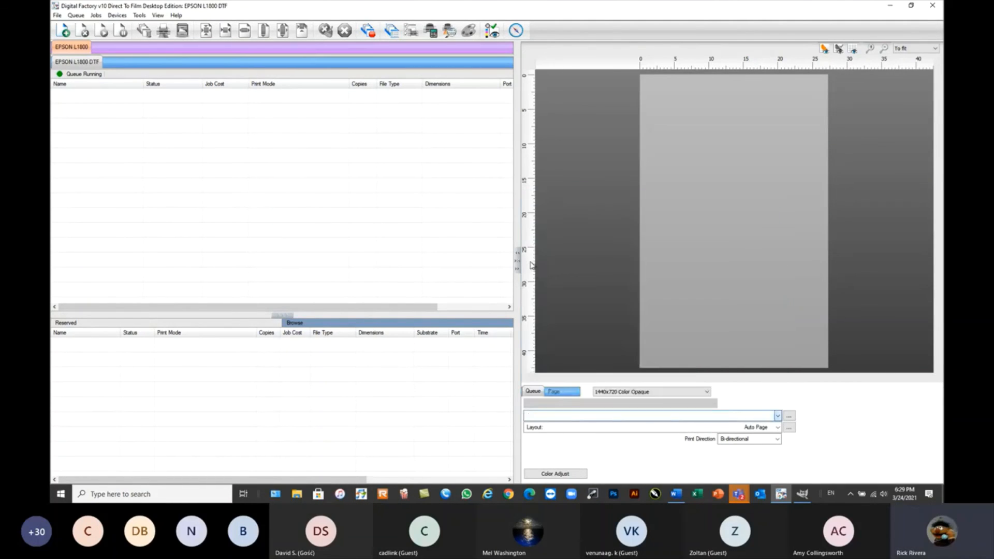
Import Color Removal.jpg from the Webinar Sample Files folder into the queue.
left_click(63, 30)
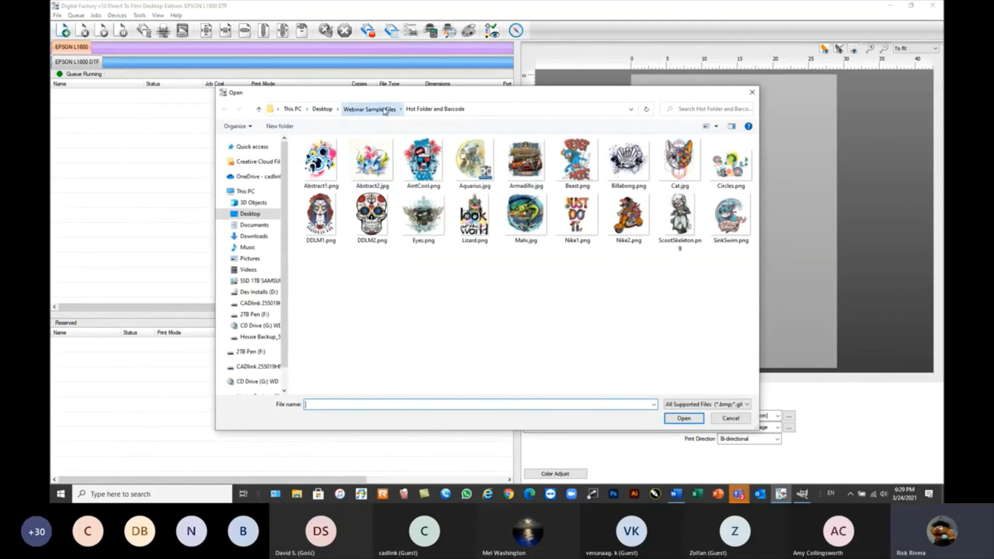
left_click(382, 109)
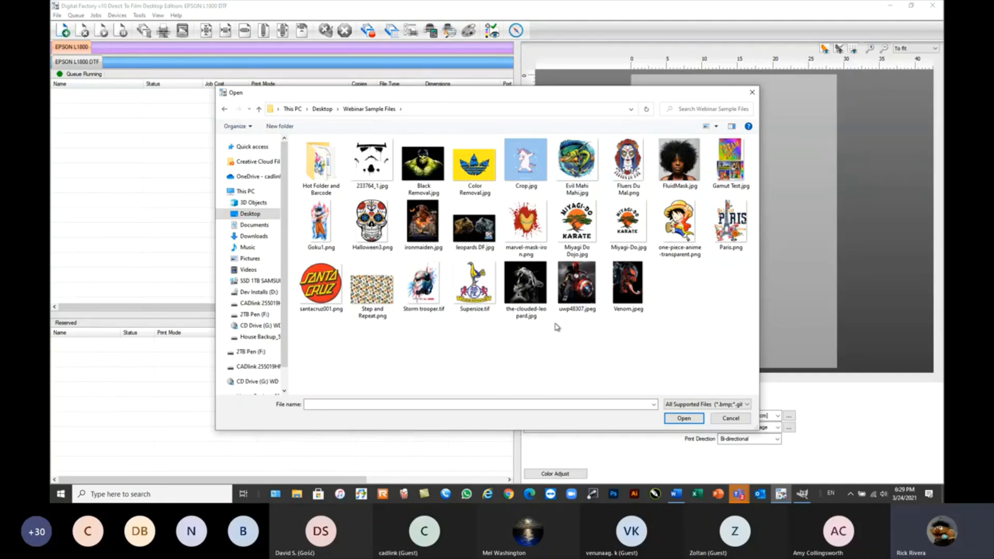
left_click(480, 169)
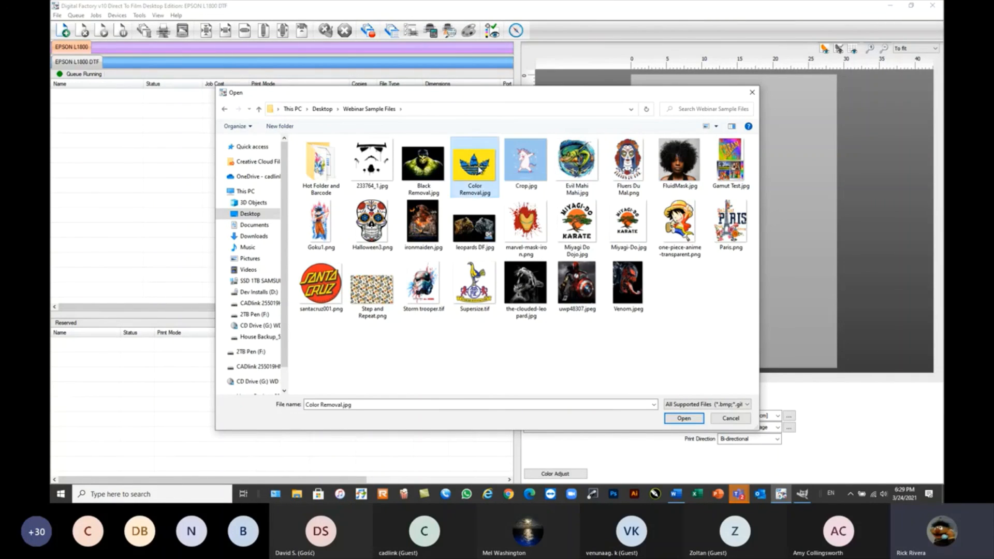
left_click(684, 418)
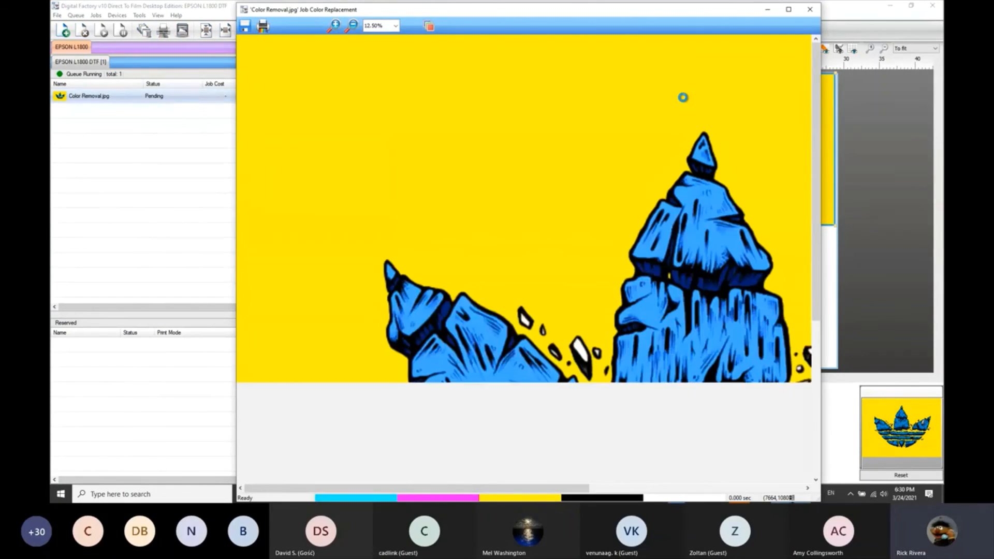
Sample the image's yellow background in Job Color Replacement and apply a replacement with output Magenta 100 and Yellow 100.
left_click_drag(233, 92, 264, 64)
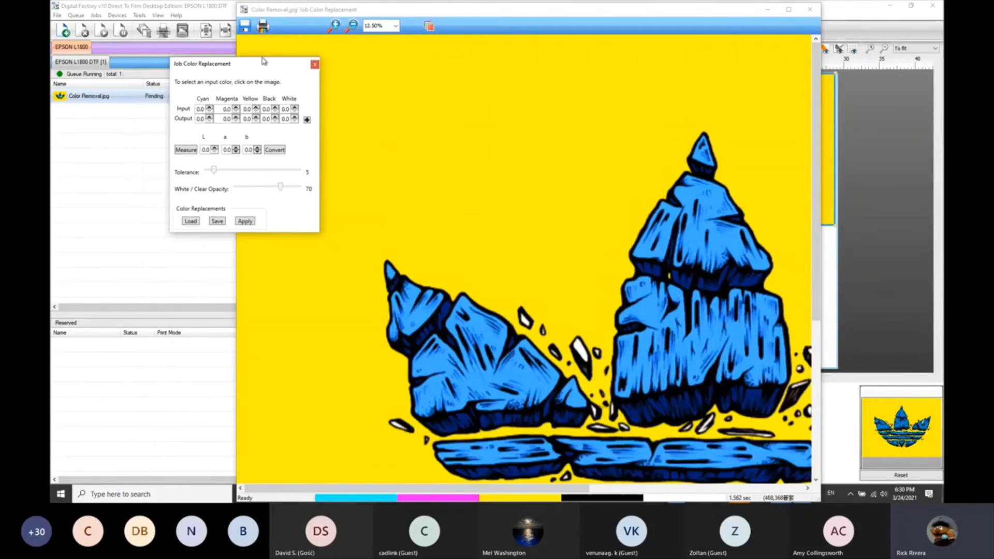
left_click(394, 78)
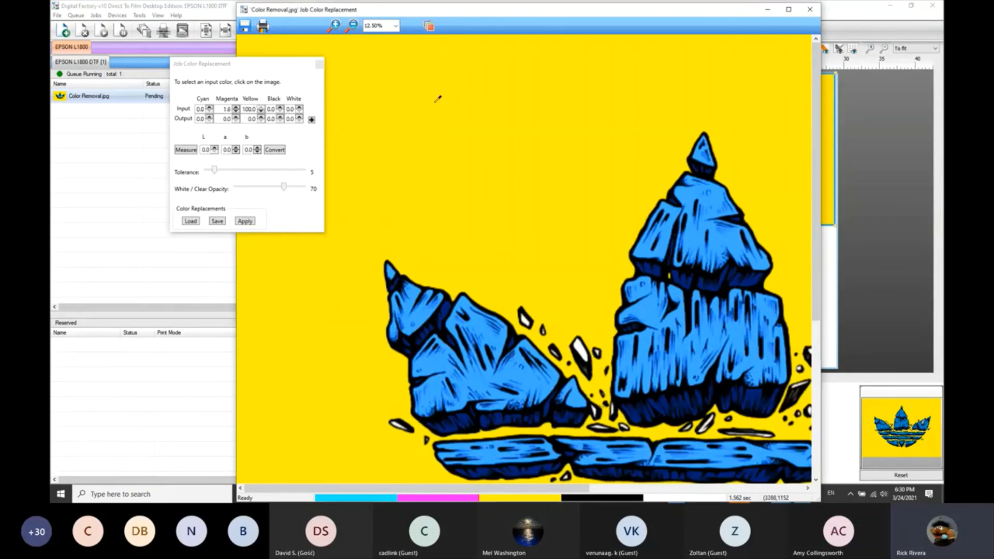
left_click(223, 119)
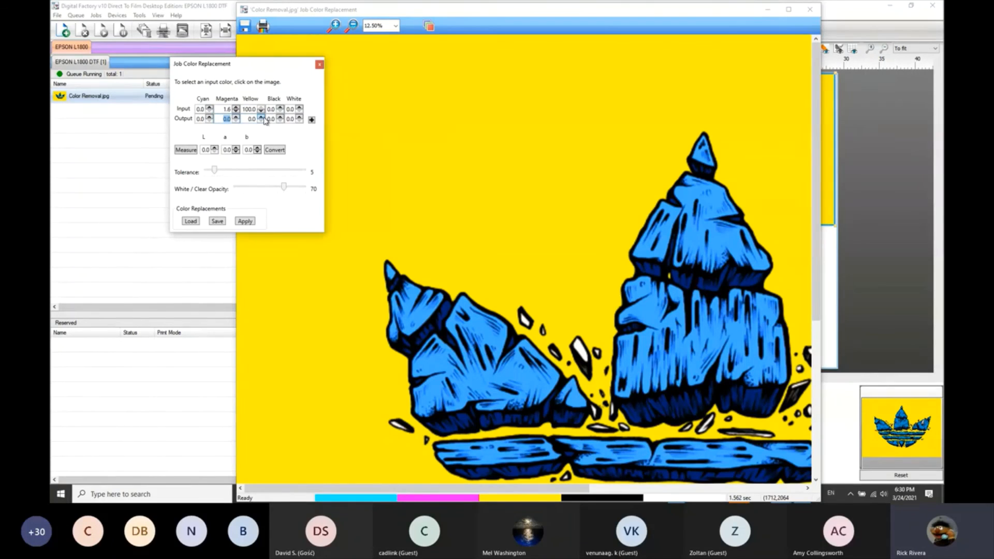
type("100")
key("Tab")
type("100")
key("Tab")
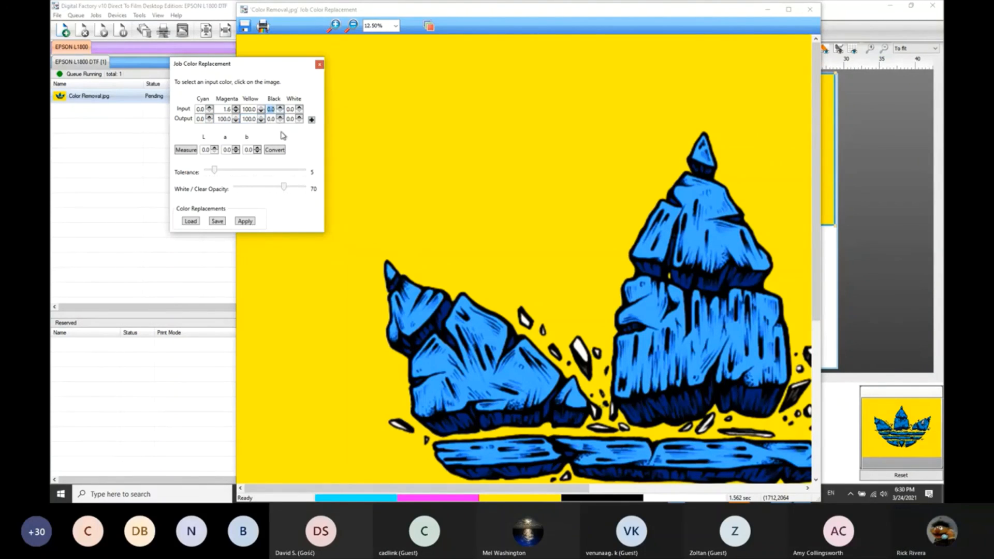
left_click(312, 120)
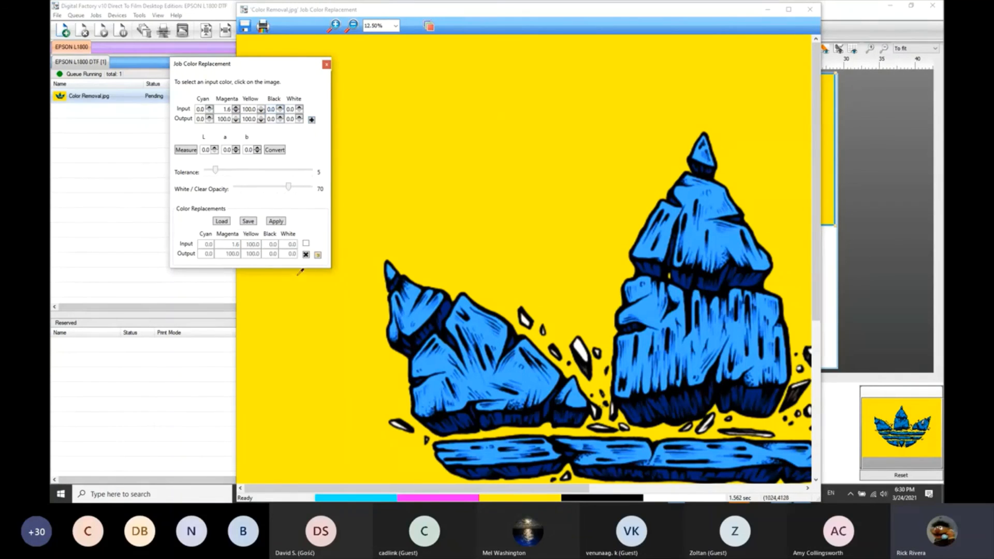
left_click(276, 221)
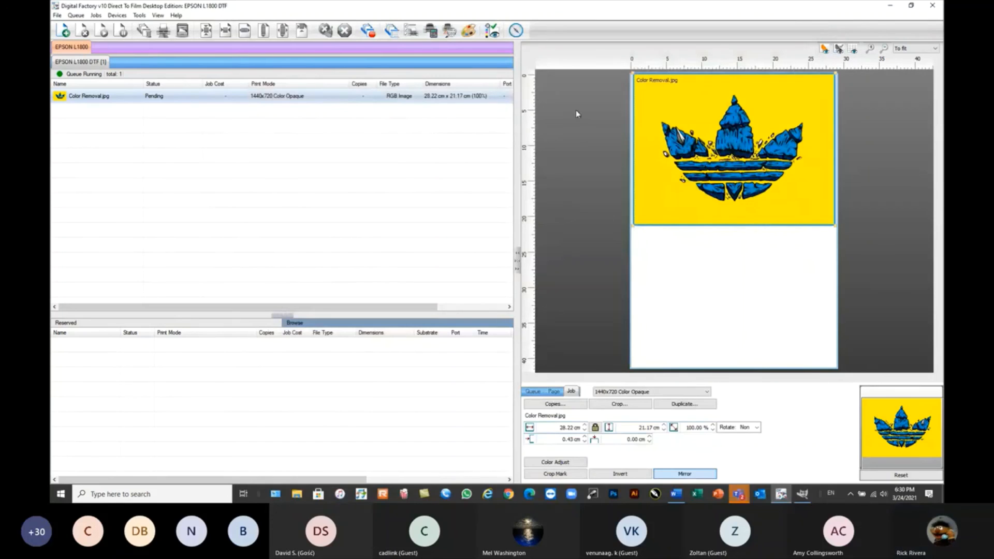
Show the color replacement preview in the layout, and remove the Color Removal.jpg job from the queue.
left_click(839, 50)
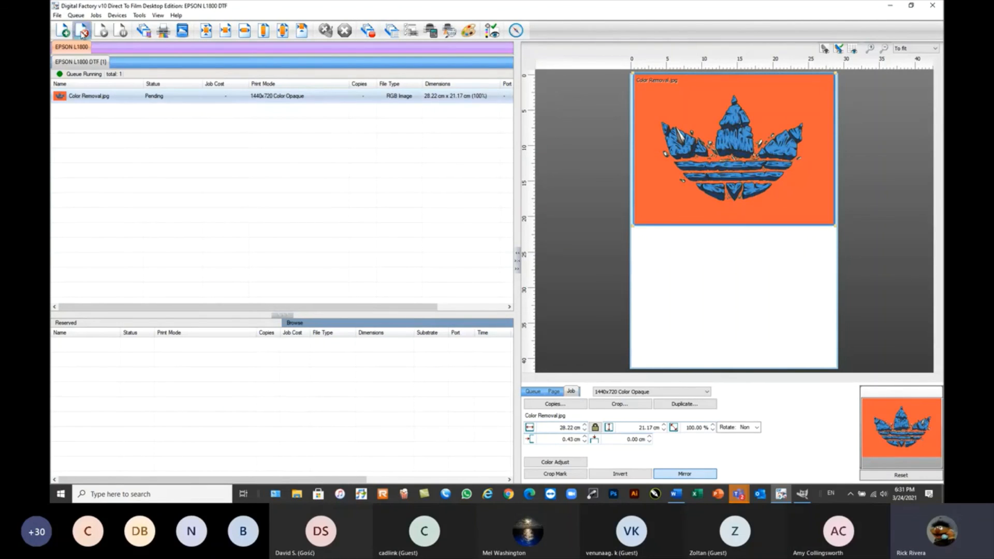
left_click(83, 31)
left_click(82, 16)
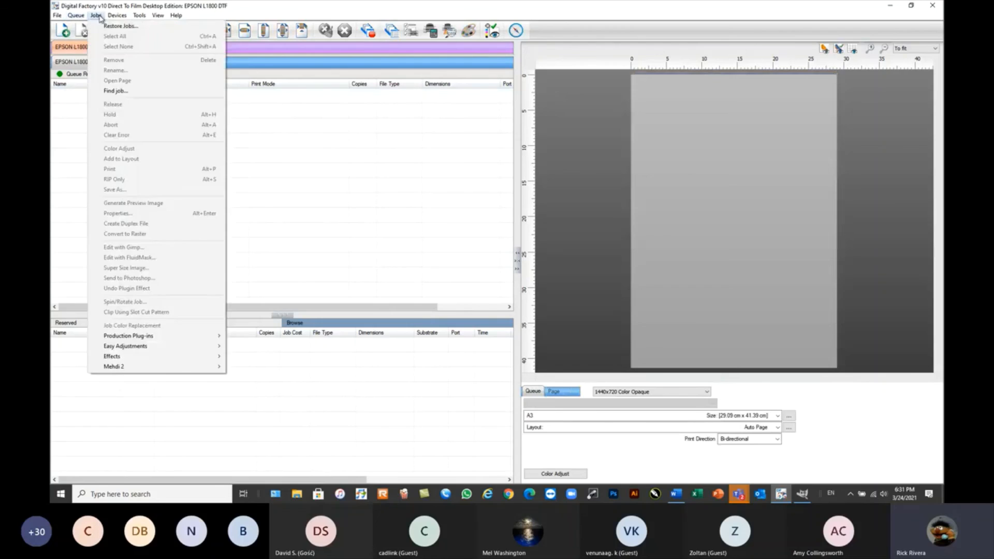
mouse_move(109, 16)
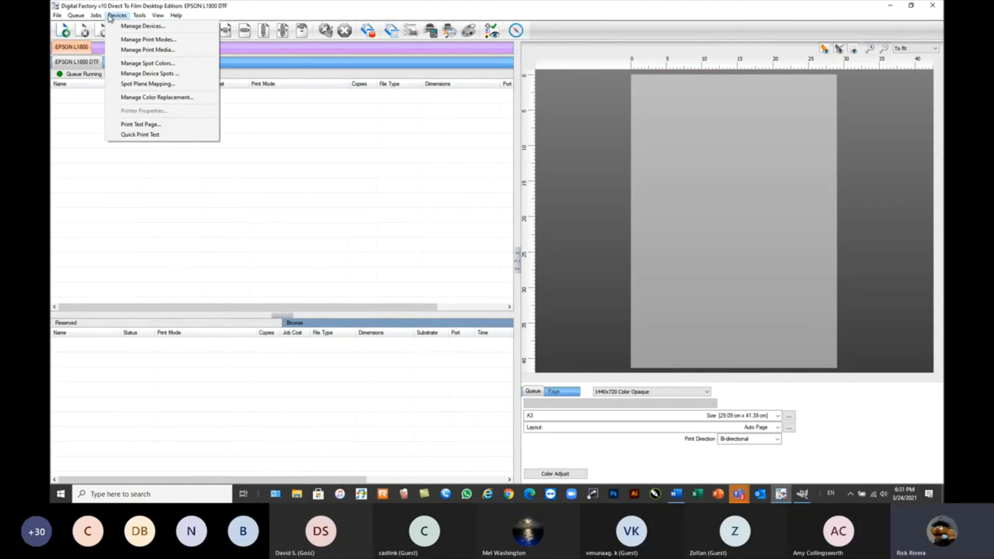
left_click(138, 17)
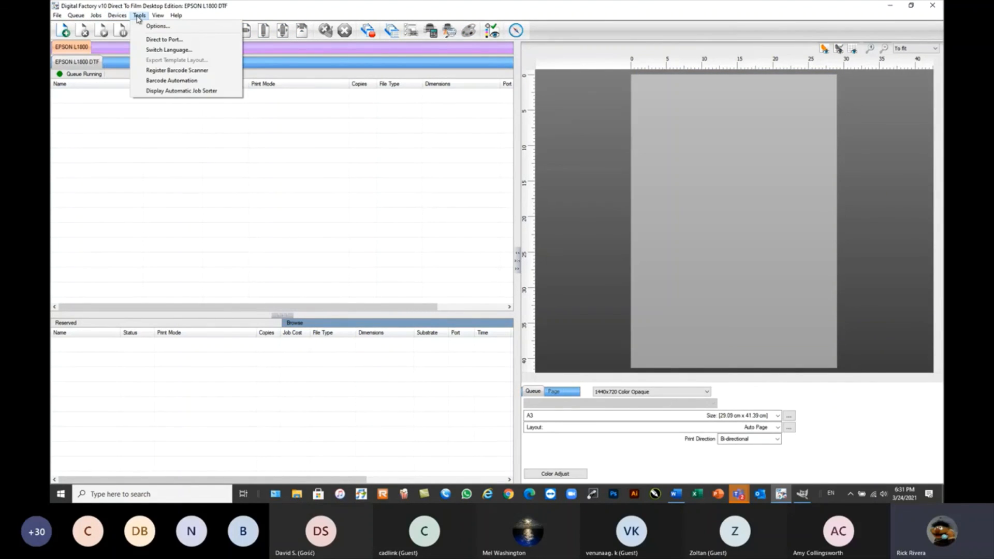
mouse_move(118, 16)
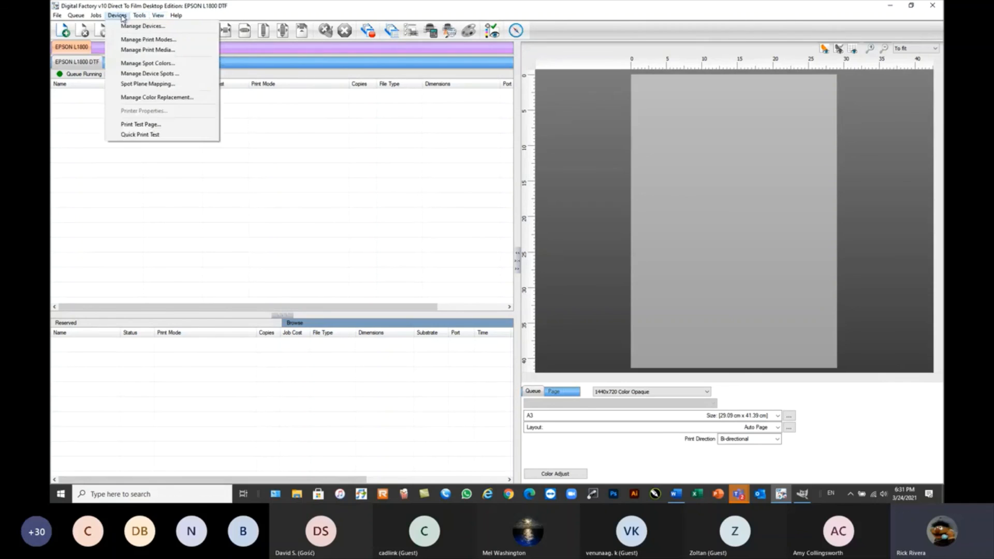
left_click(91, 162)
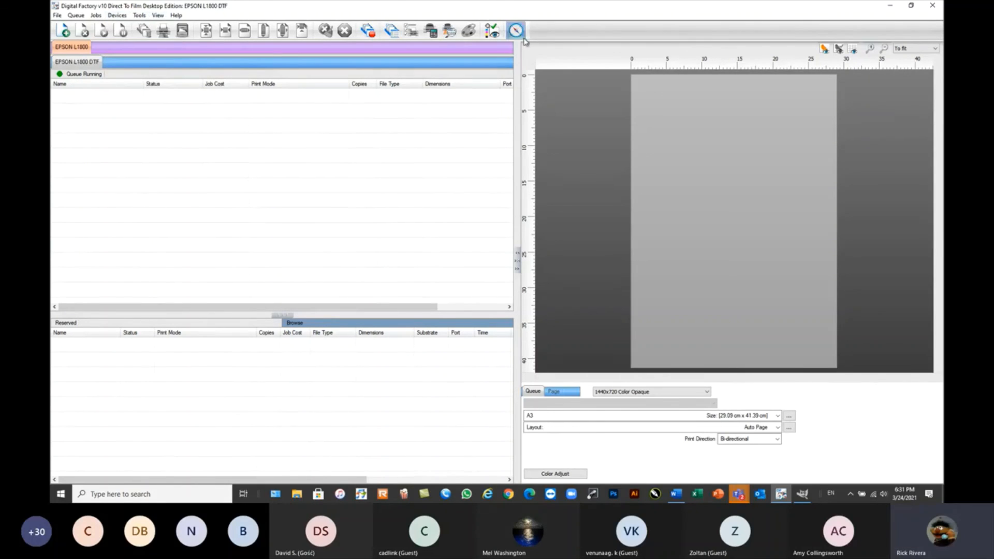
Launch the Compass user guide and resize the Digital Factory window so that both sit side by side.
left_click(516, 30)
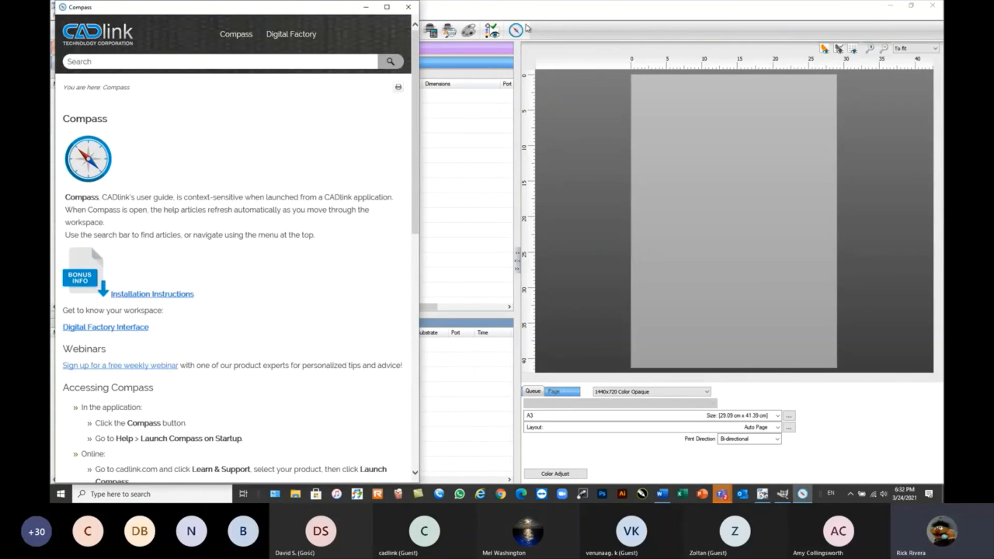
left_click(912, 6)
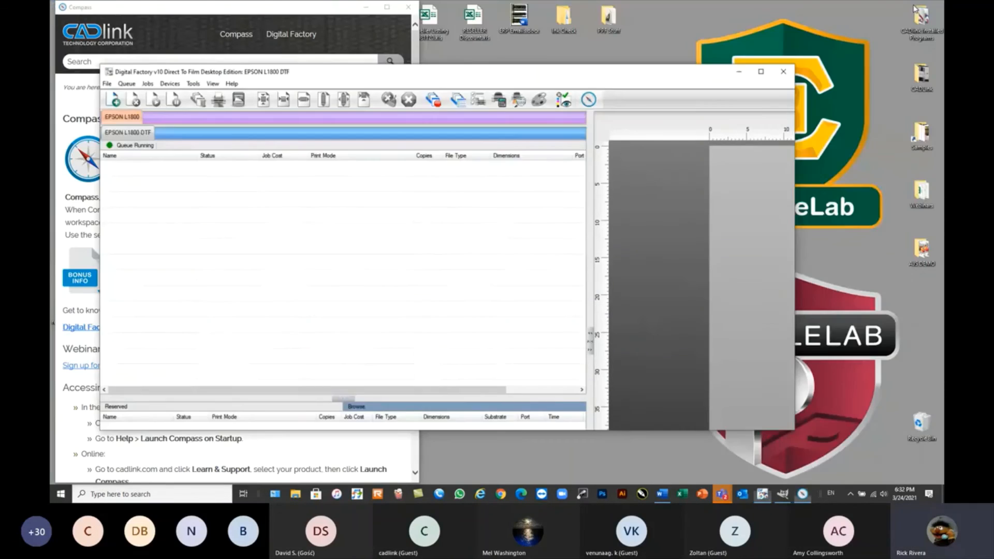
left_click_drag(532, 90, 700, 13)
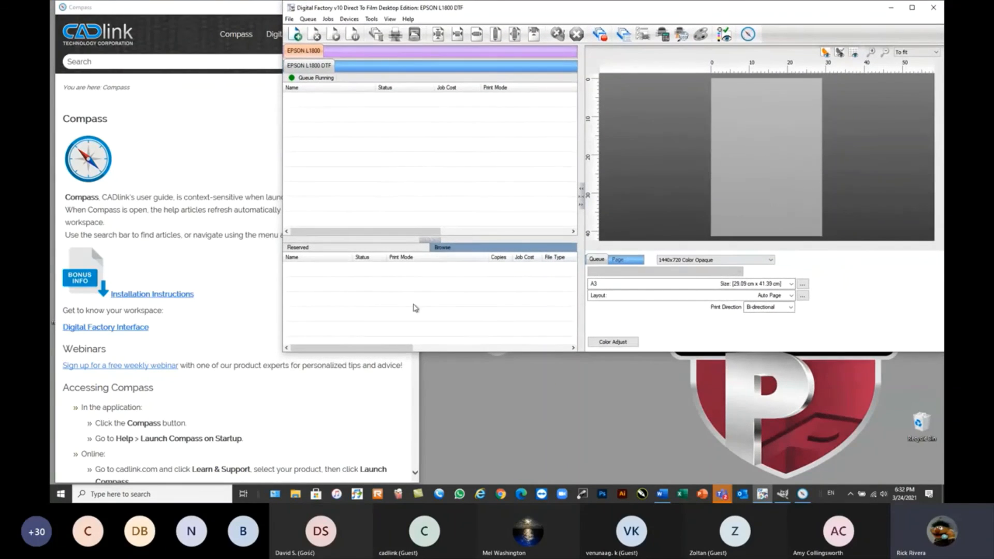
left_click_drag(277, 353, 415, 488)
Set the page's print mode to 1440x720 Black Rasterized with Holes, and bring up the Compass article on queues.
left_click(751, 252)
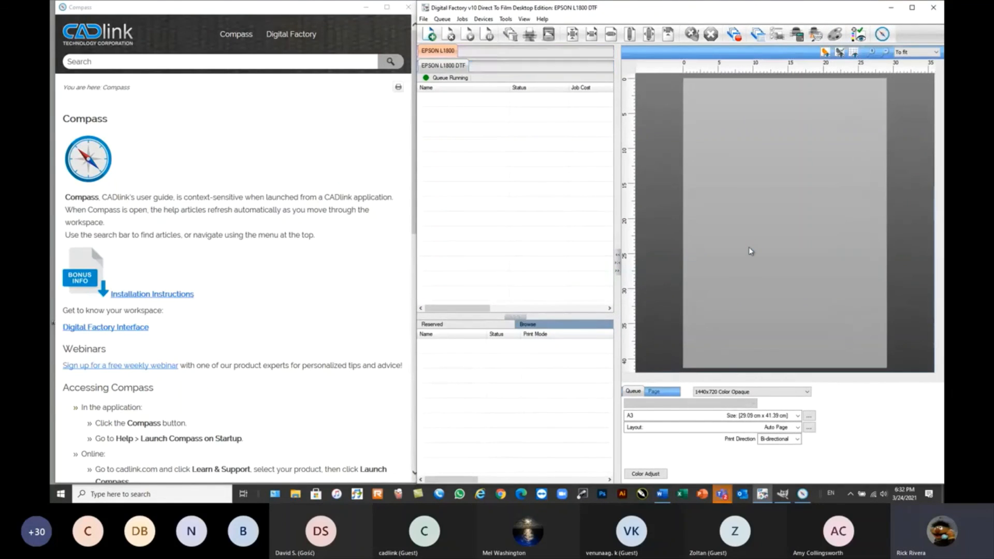
left_click(745, 394)
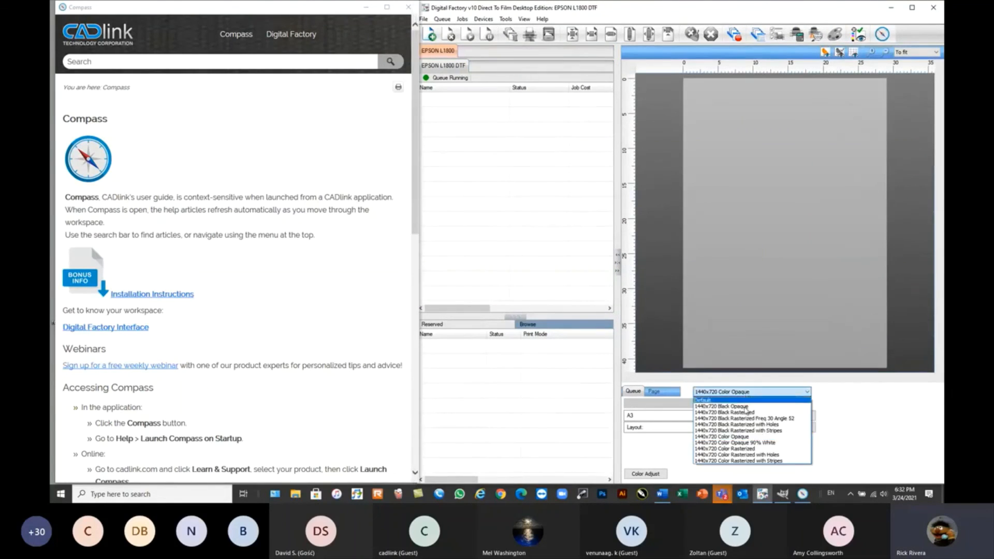
left_click(744, 427)
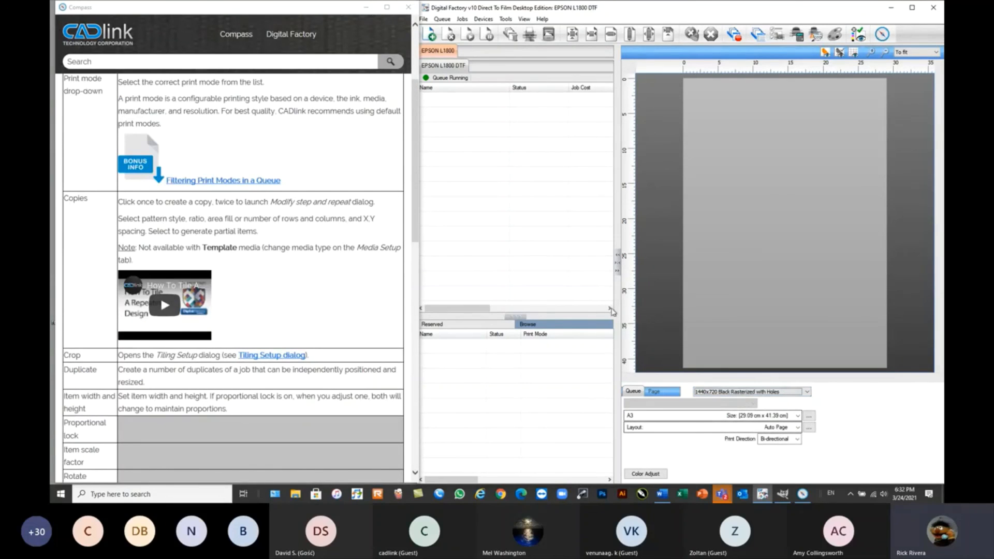
left_click(542, 237)
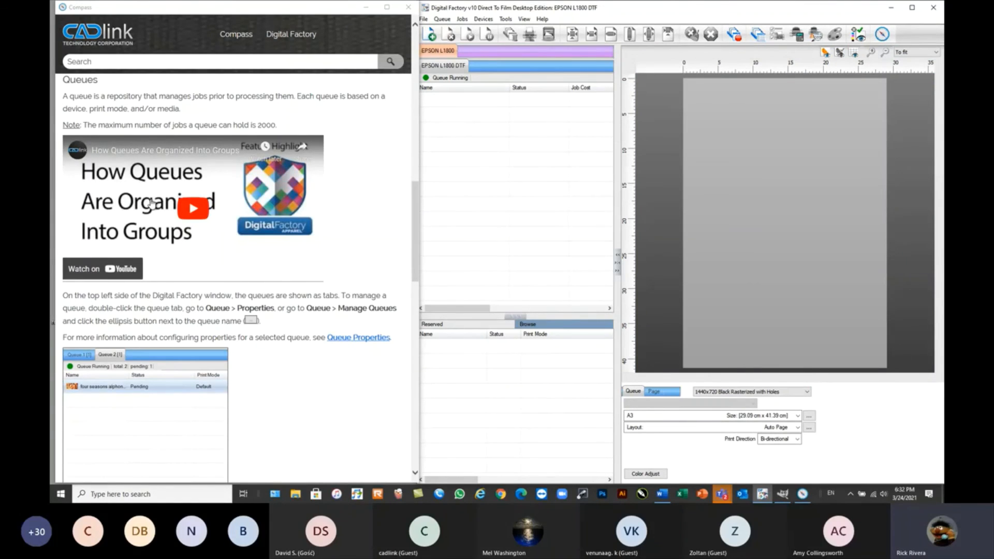
Open the Print Mode Manager and read through the Full Print Mode Creation article in Compass.
left_click(480, 19)
left_click(513, 43)
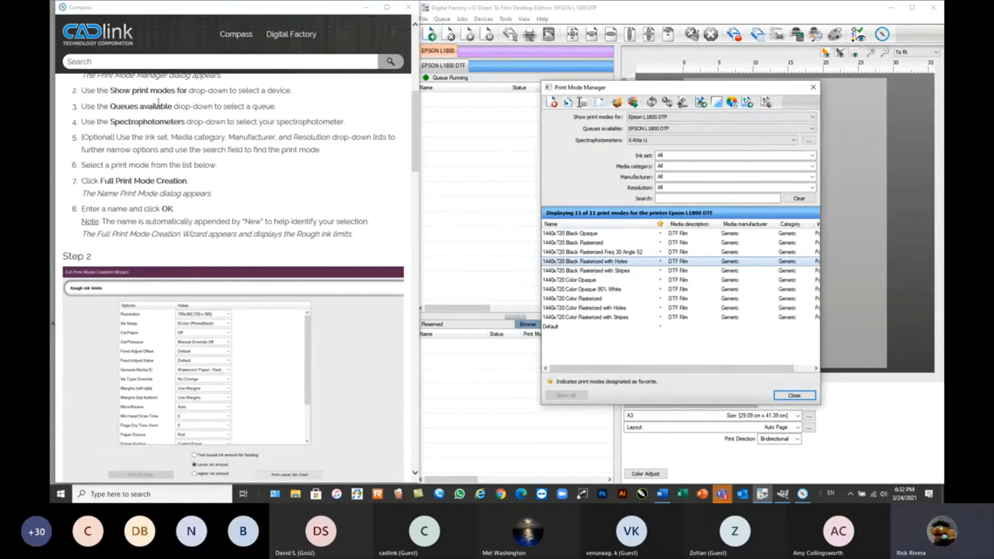
scroll(223, 347, "down", 4)
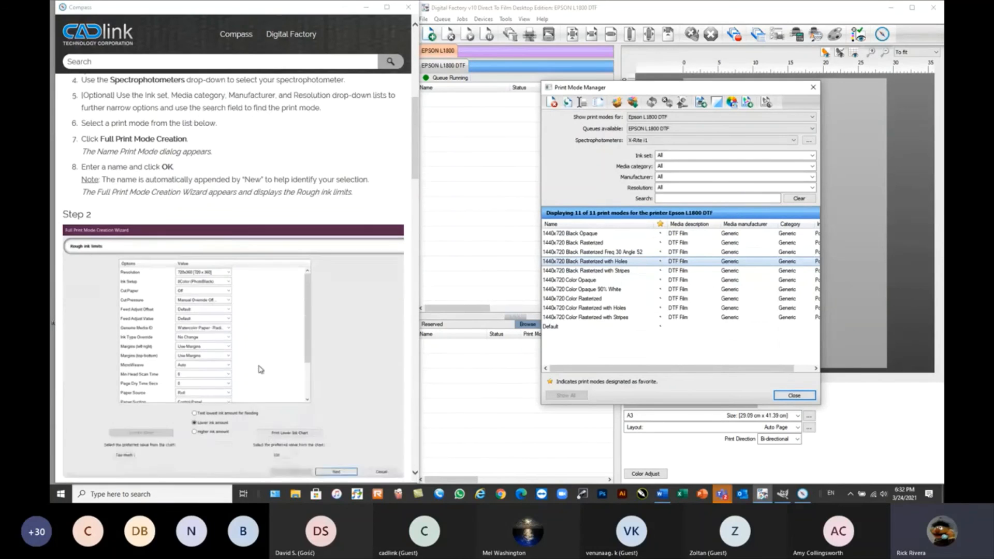
scroll(215, 344, "down", 7)
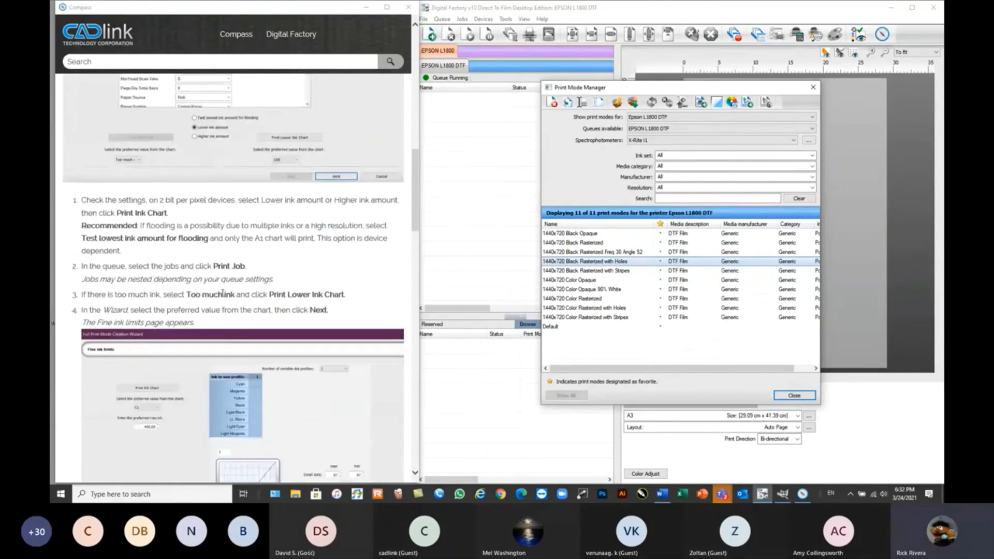
scroll(245, 291, "down", 5)
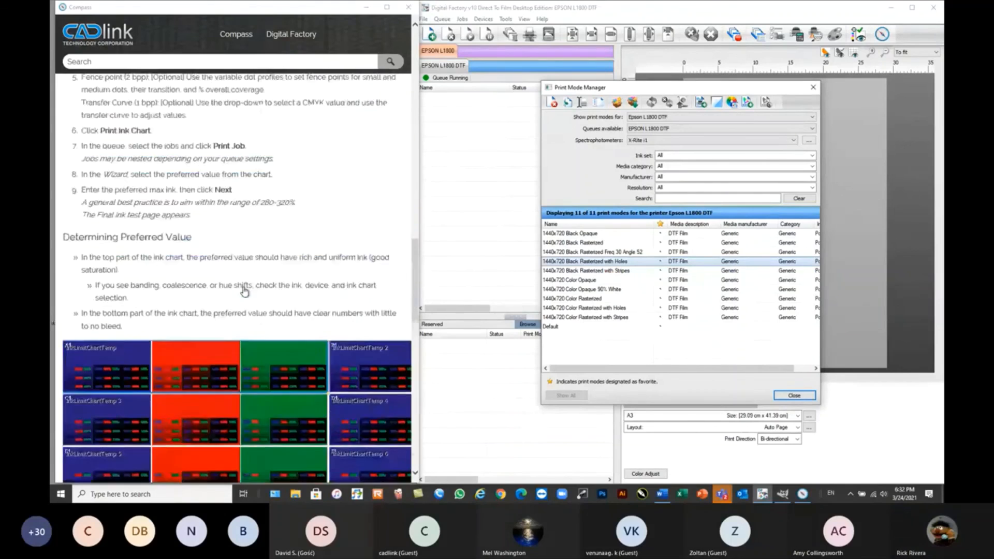
scroll(245, 291, "up", 20)
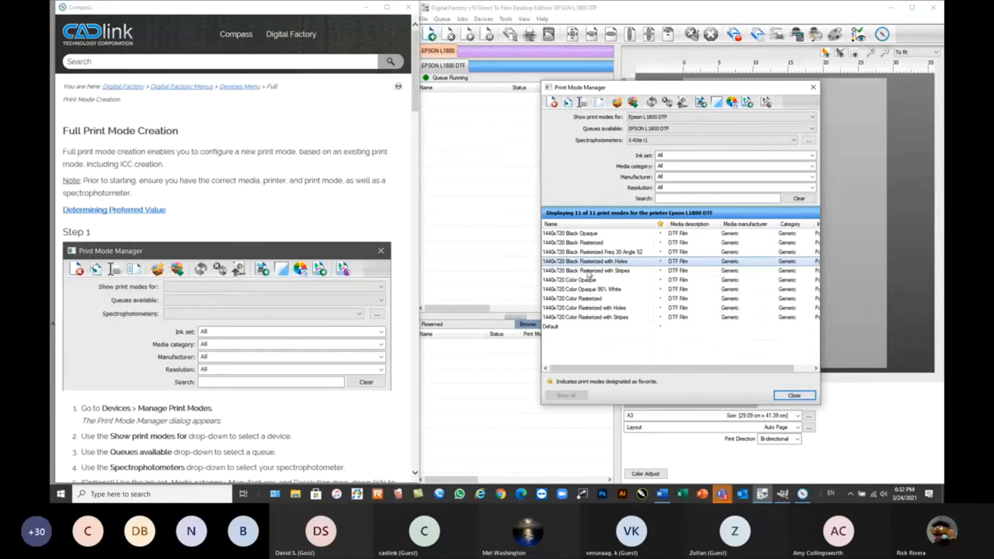
Review the color layer settings of the 1440x720 Black Rasterized Freq 30 Angle 52 print mode alongside their help articles, and close the Print Mode Manager.
double_click(579, 253)
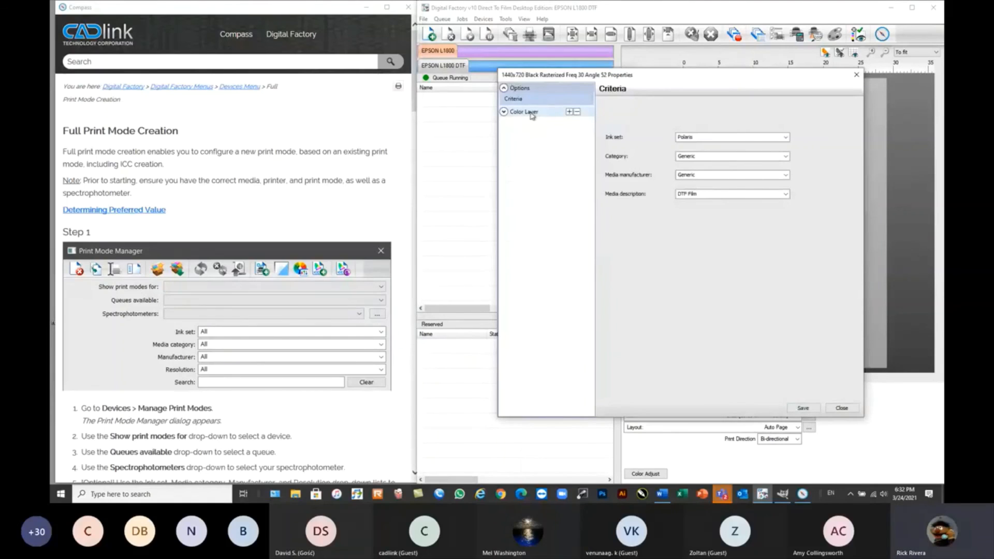
left_click(504, 112)
left_click(526, 135)
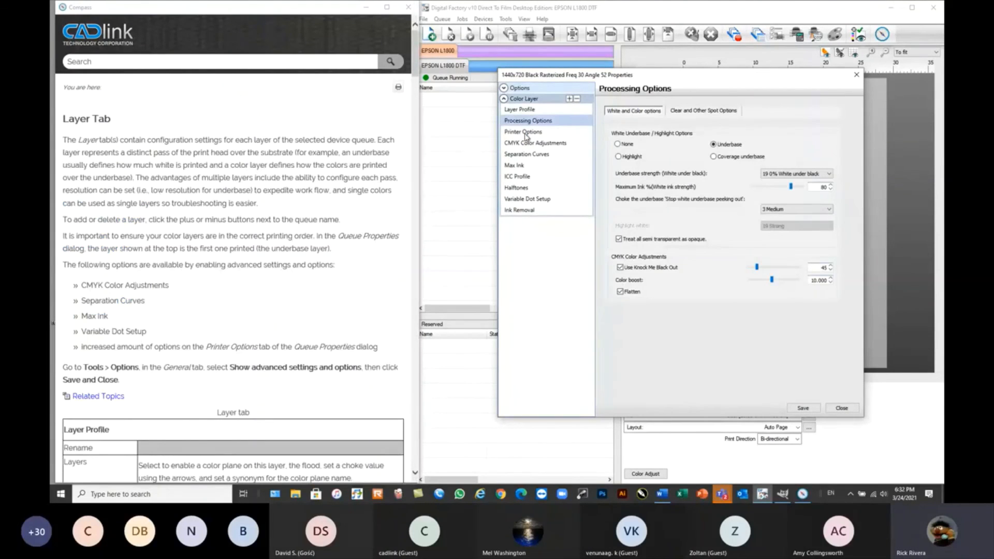
left_click(526, 133)
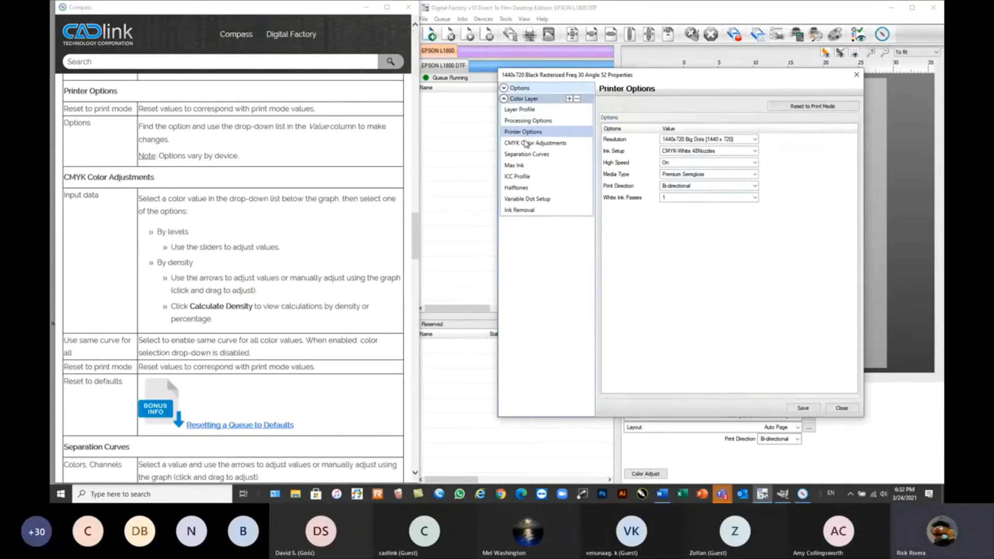
left_click(526, 143)
left_click(521, 154)
left_click(517, 177)
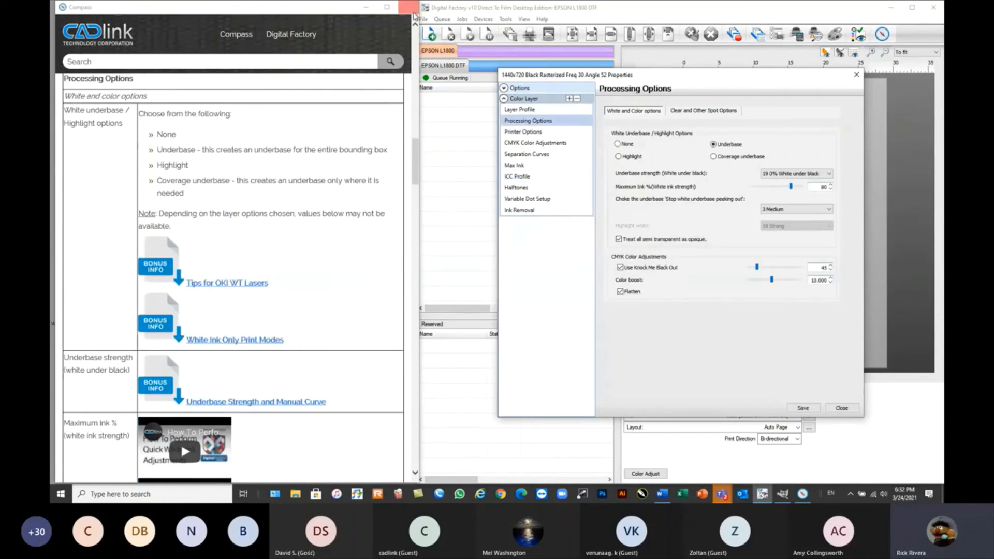
left_click(843, 408)
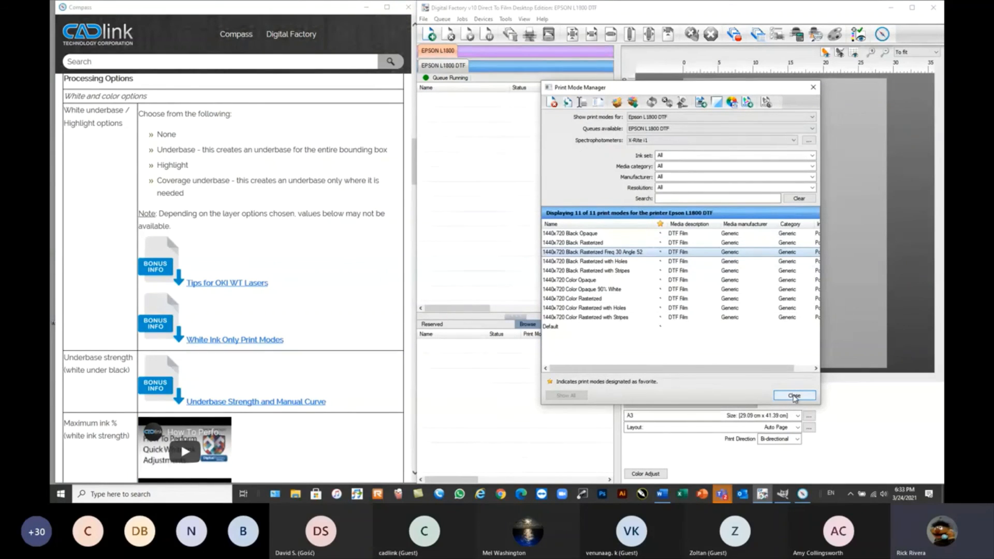
left_click(795, 396)
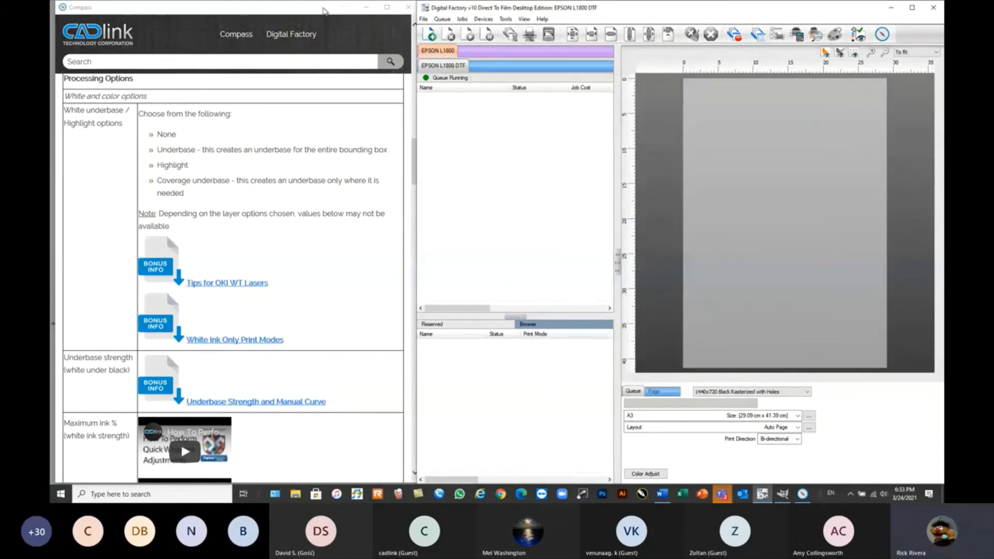
Minimize the Compass guide and maximize the Digital Factory window.
left_click(367, 9)
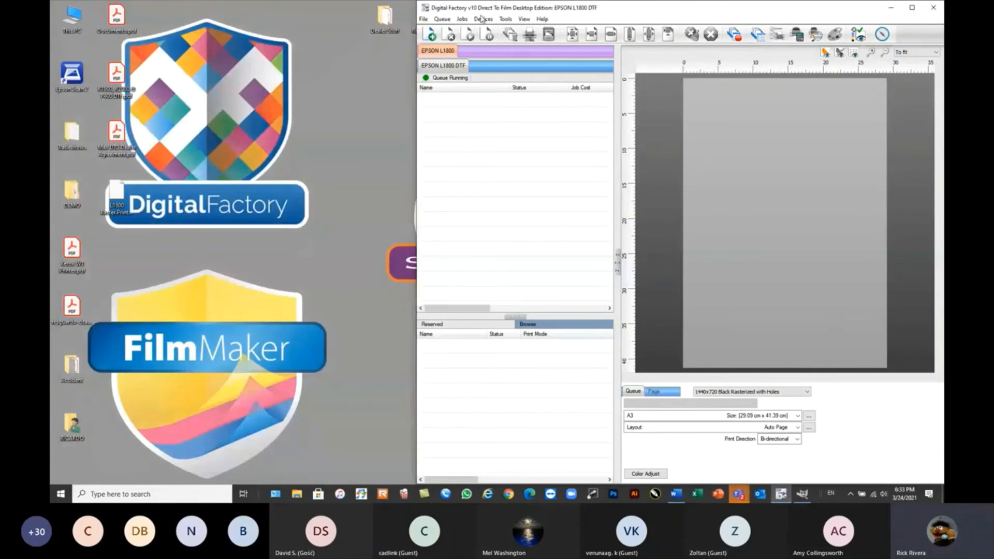
left_click(912, 7)
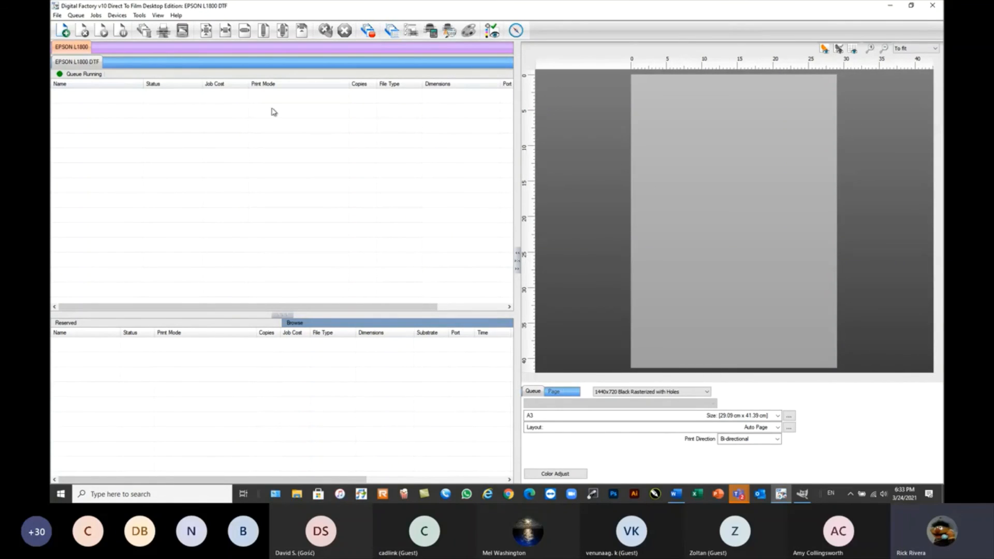
left_click(97, 16)
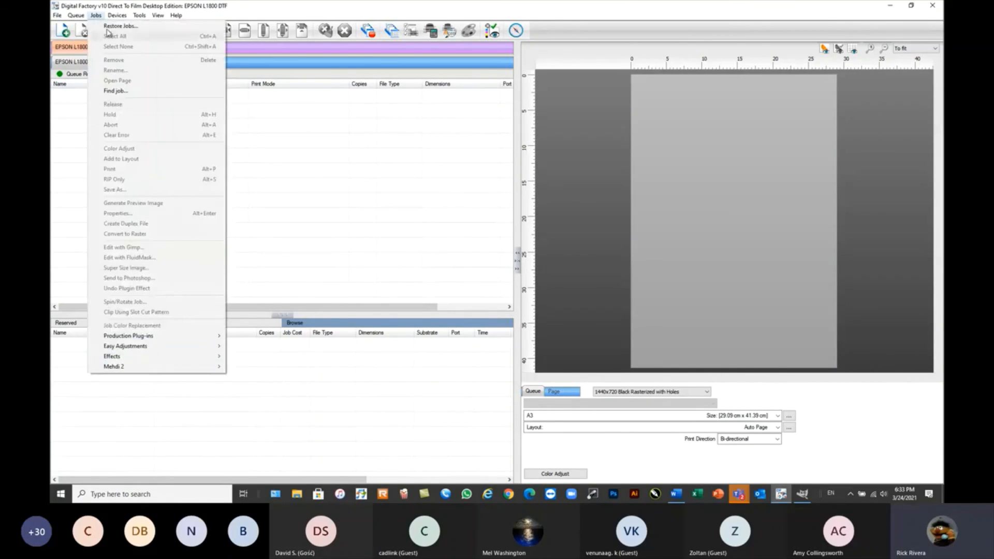
mouse_move(76, 16)
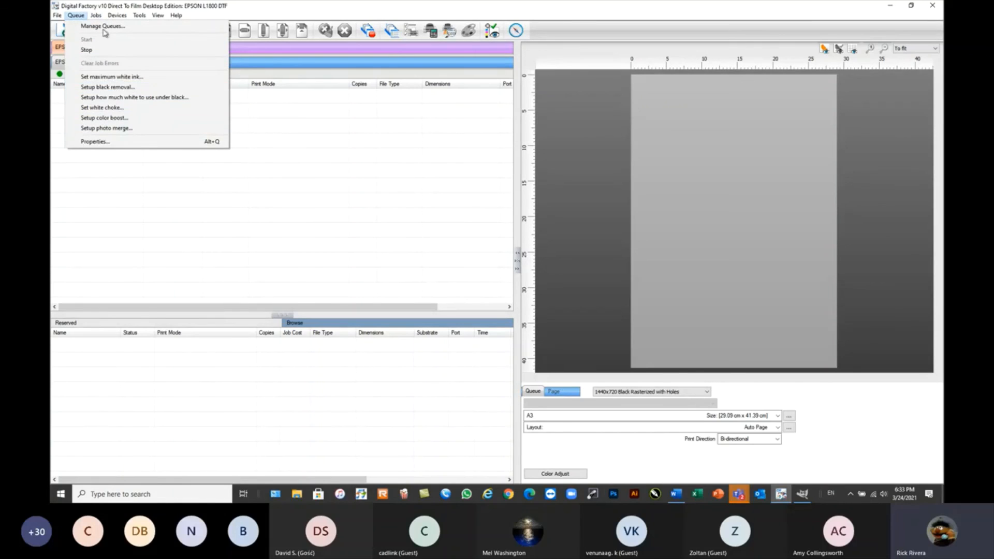
mouse_move(118, 16)
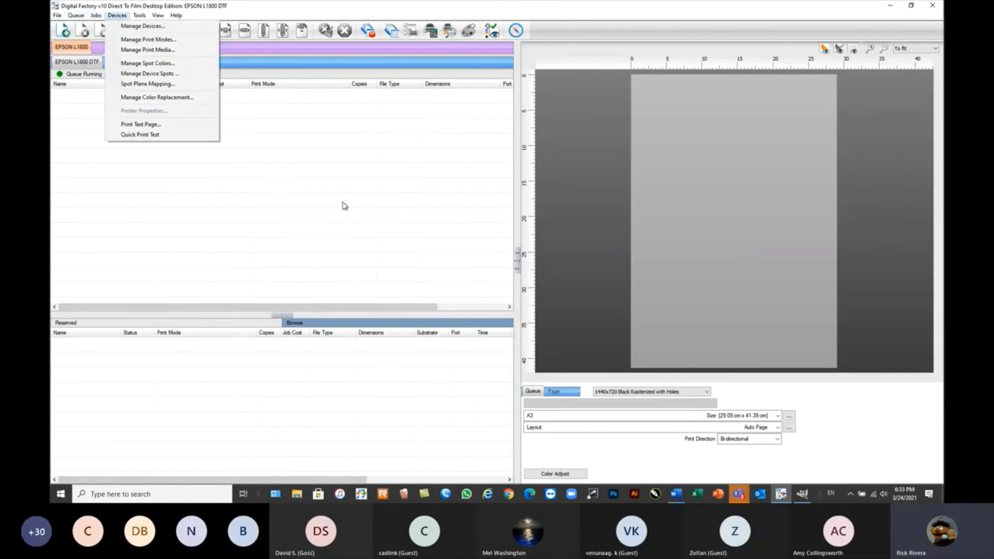
left_click(323, 185)
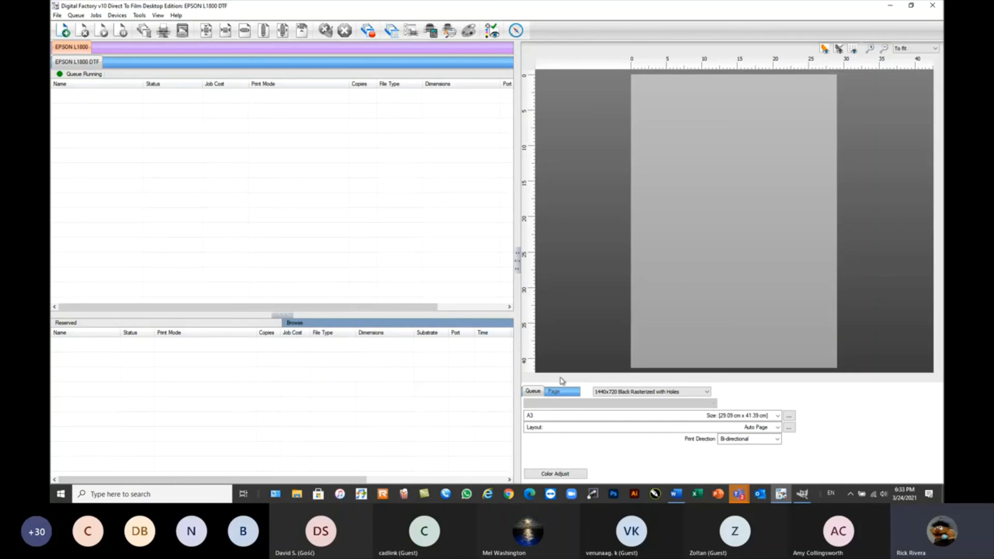
left_click(630, 394)
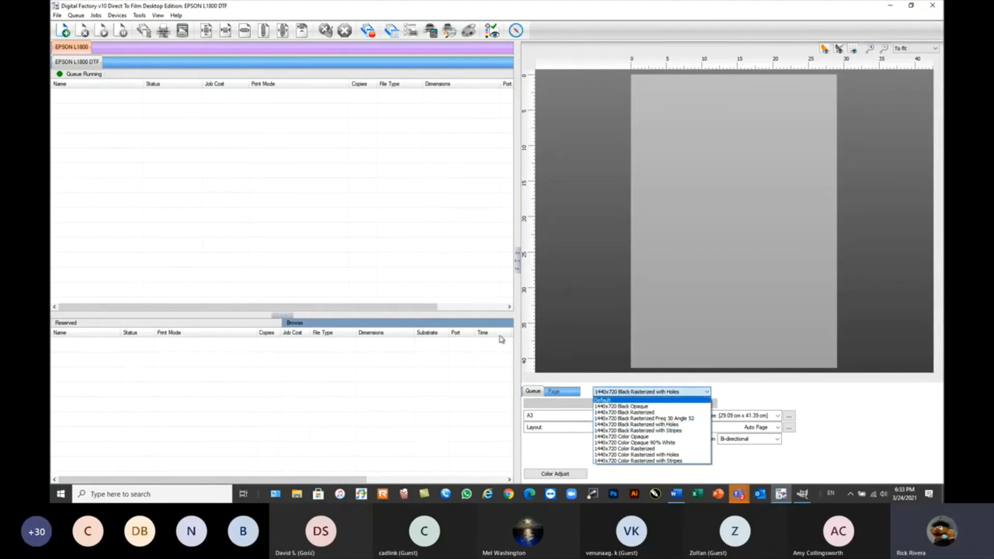
left_click(291, 218)
left_click(755, 239)
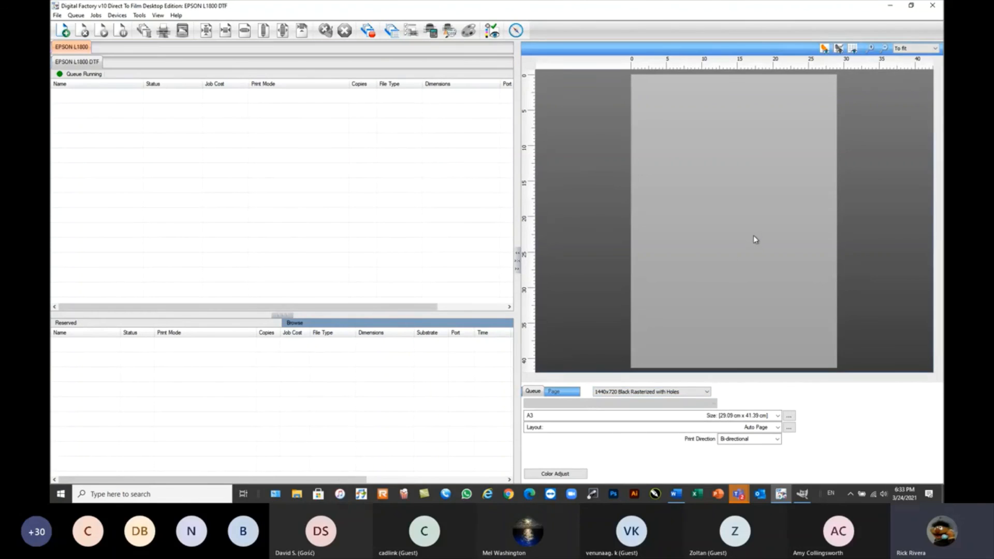